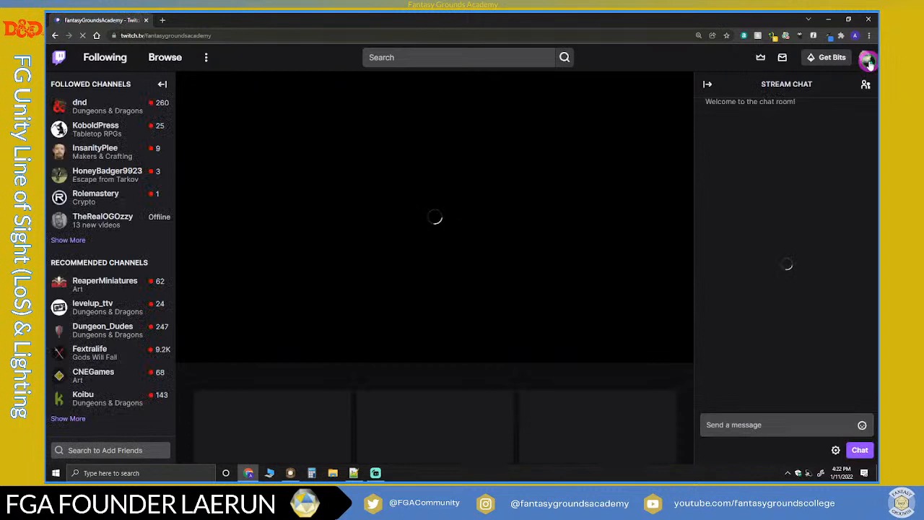
Stop the rerun in progress from the Creator Dashboard's Stream Manager and close the browser.
{"action": "left_click", "coordinate": [868, 62]}
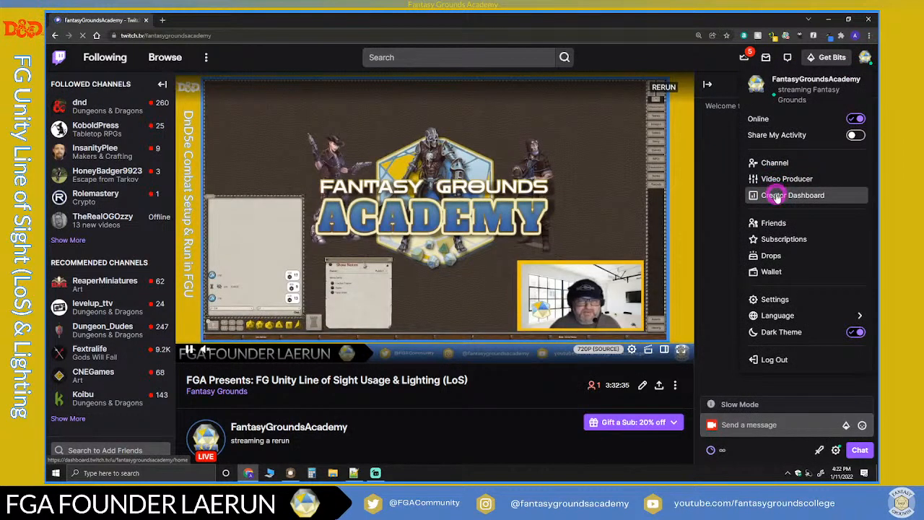
{"action": "left_click", "coordinate": [776, 195]}
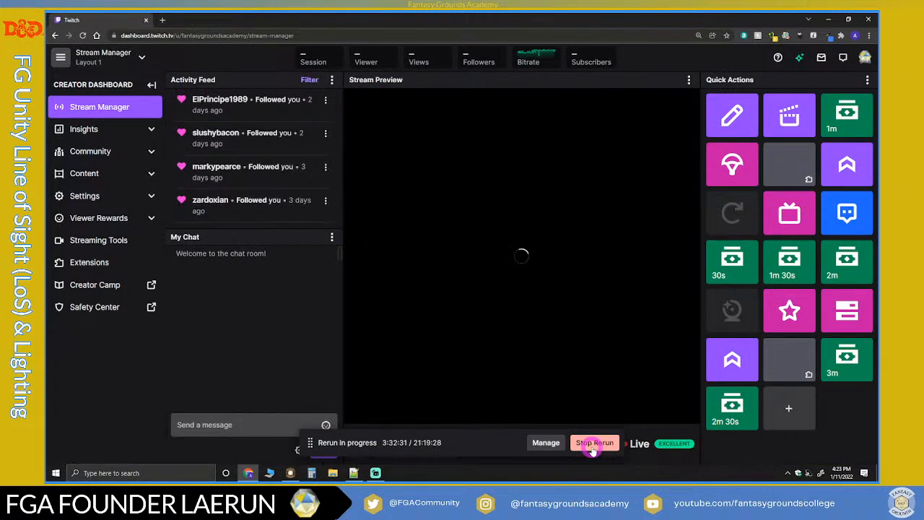
{"action": "left_click", "coordinate": [593, 446]}
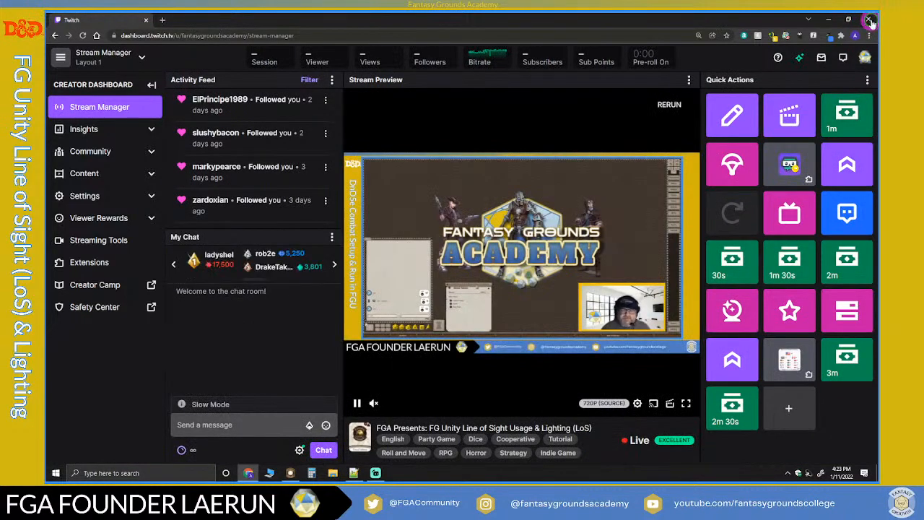
{"action": "left_click", "coordinate": [870, 21]}
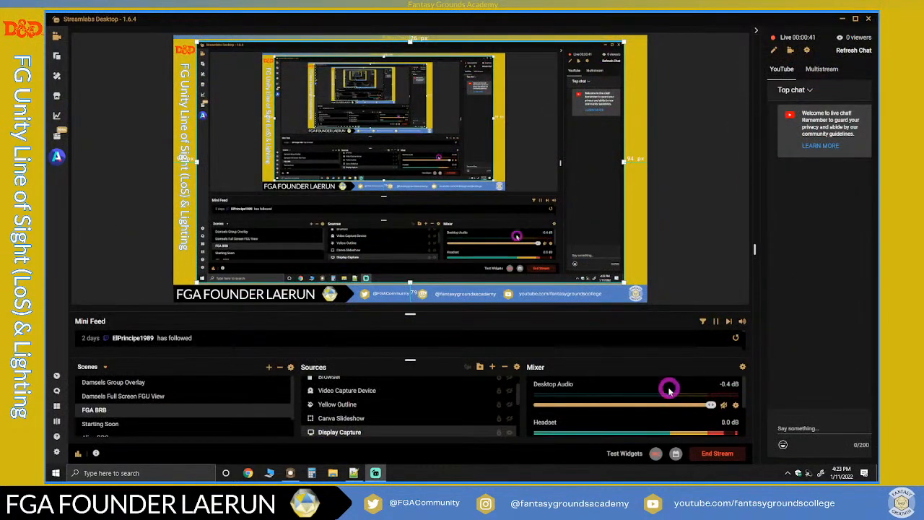
Show the Multistream chat in Streamlabs Desktop and switch to Fantasy Grounds.
{"action": "left_click", "coordinate": [831, 72]}
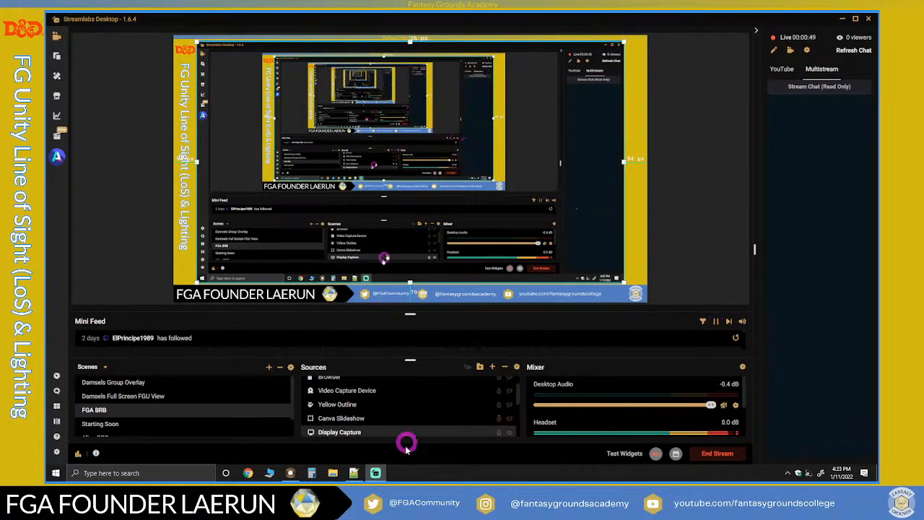
{"action": "left_click", "coordinate": [289, 475]}
{"action": "left_click", "coordinate": [422, 345]}
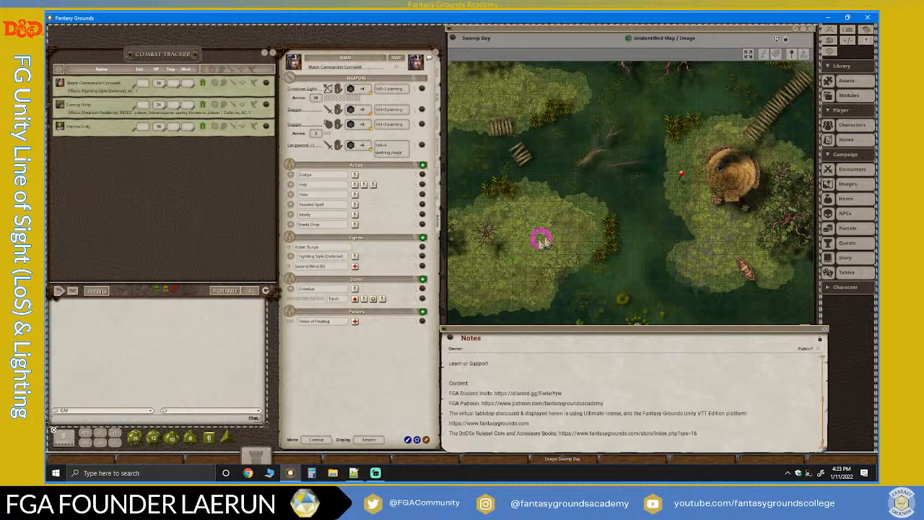
Open the character sheets of the second and third combatants listed in the Combat Tracker.
{"action": "scroll", "coordinate": [590, 227], "scroll_direction": "down", "scroll_amount": 2}
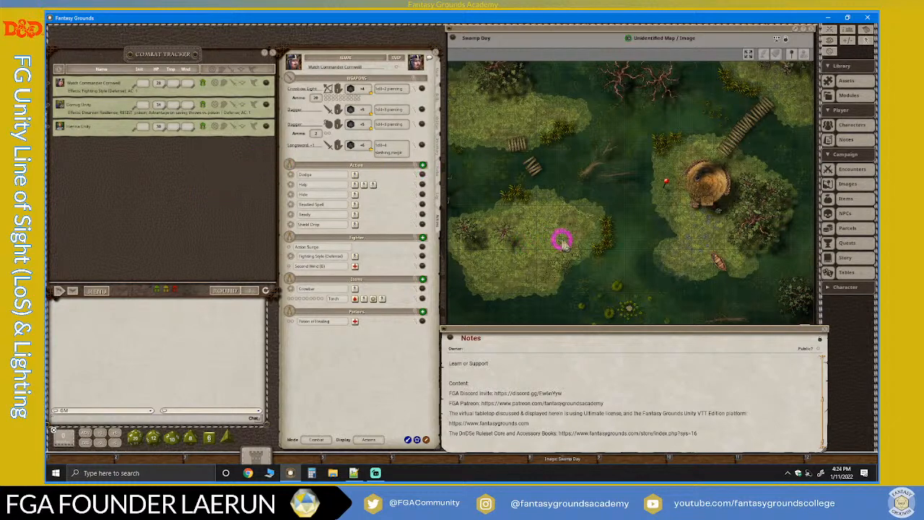
{"action": "scroll", "coordinate": [600, 249], "scroll_direction": "up", "scroll_amount": 1}
{"action": "scroll", "coordinate": [599, 249], "scroll_direction": "down", "scroll_amount": 1}
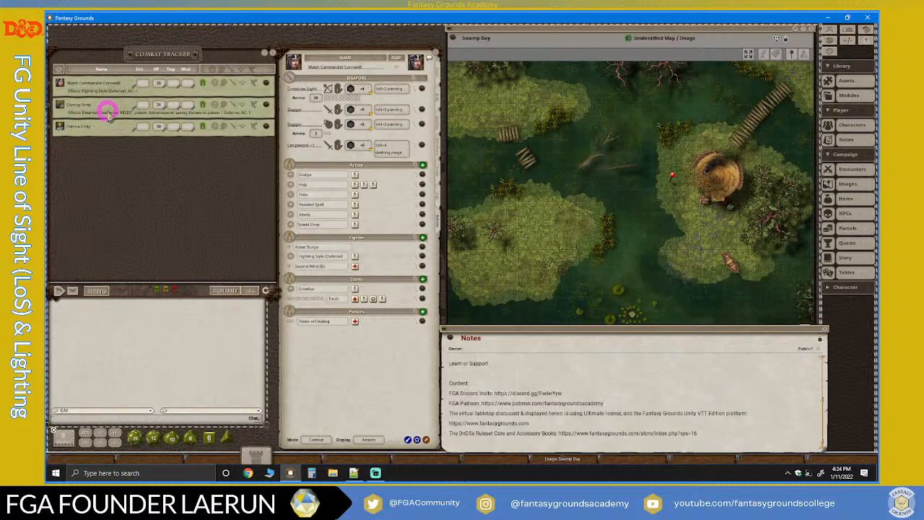
{"action": "left_click", "coordinate": [266, 103]}
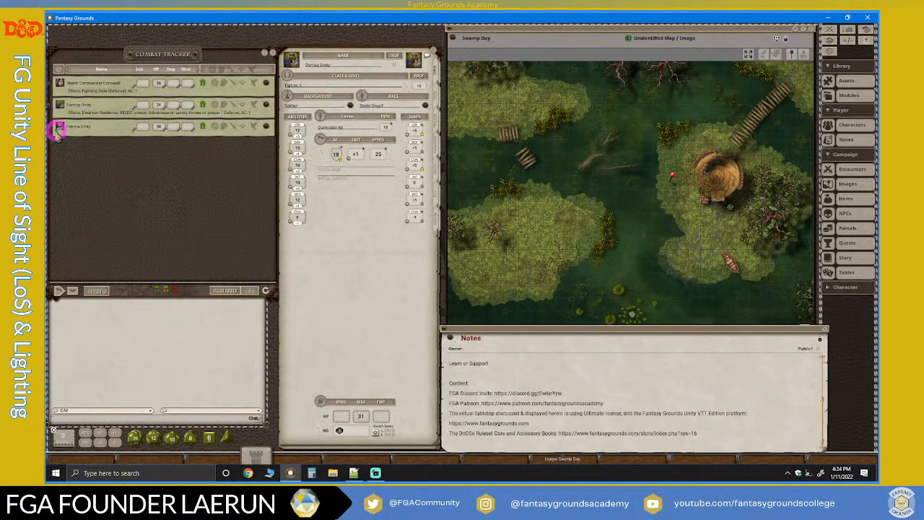
{"action": "left_click", "coordinate": [265, 127]}
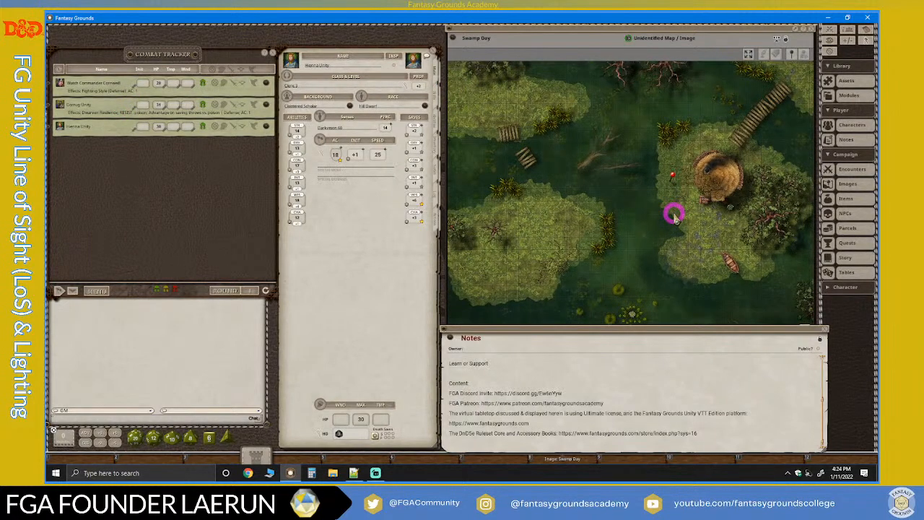
{"action": "scroll", "coordinate": [673, 216], "scroll_direction": "up", "scroll_amount": 2}
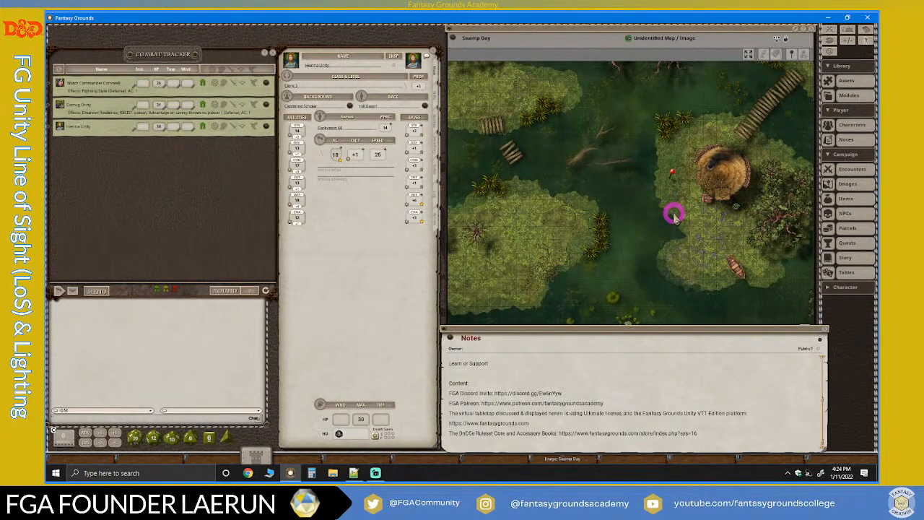
{"action": "scroll", "coordinate": [673, 216], "scroll_direction": "up", "scroll_amount": 1}
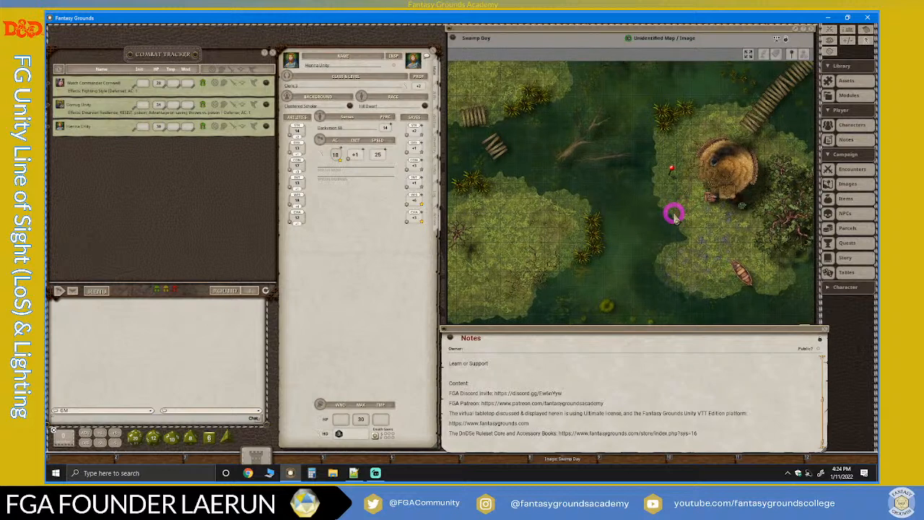
{"action": "scroll", "coordinate": [673, 215], "scroll_direction": "down", "scroll_amount": 3}
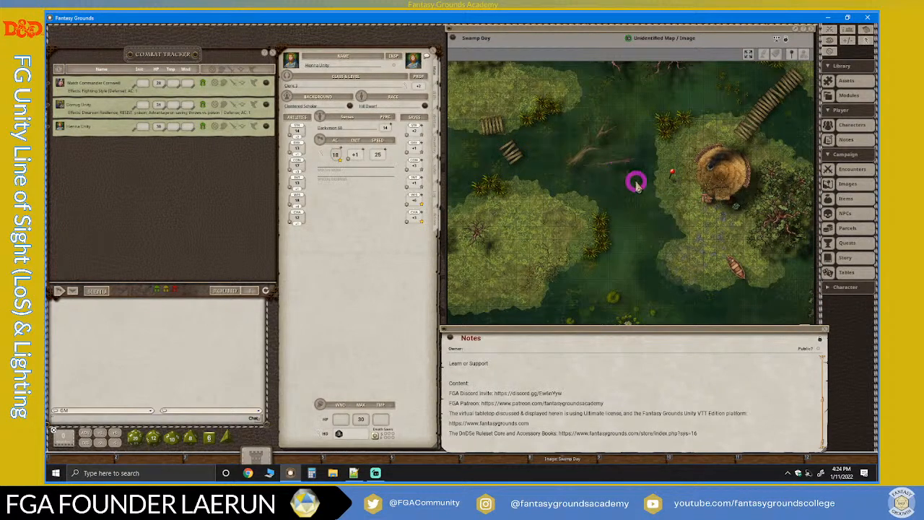
{"action": "scroll", "coordinate": [637, 196], "scroll_direction": "down", "scroll_amount": 1}
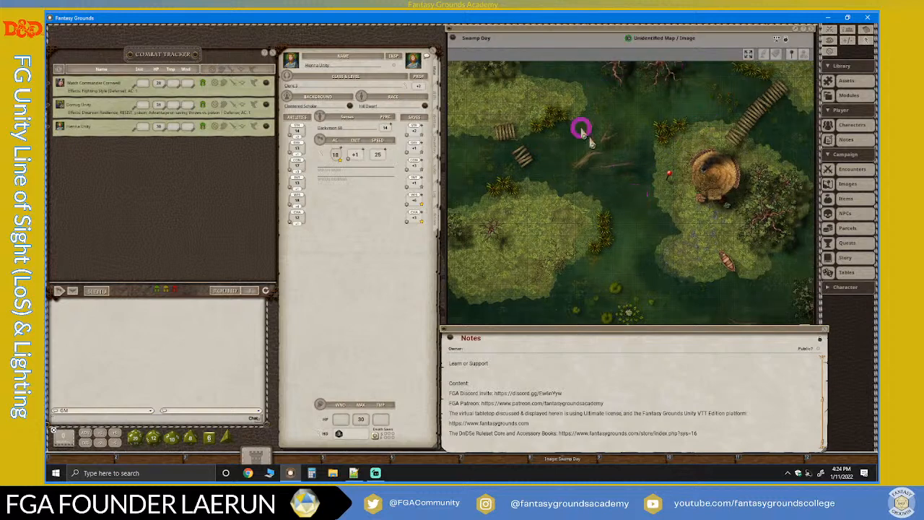
{"action": "scroll", "coordinate": [645, 178], "scroll_direction": "down", "scroll_amount": 1}
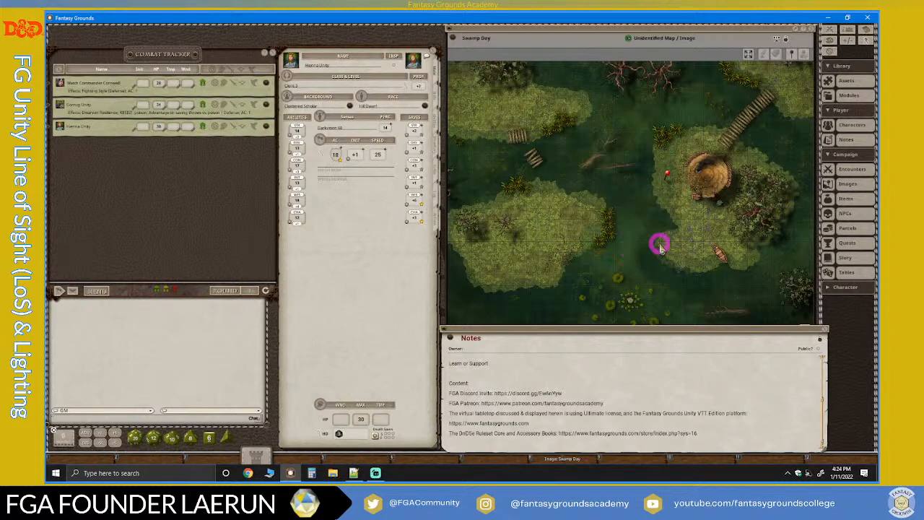
Bring the Topics section of the Notes window into view.
{"action": "left_click", "coordinate": [536, 387]}
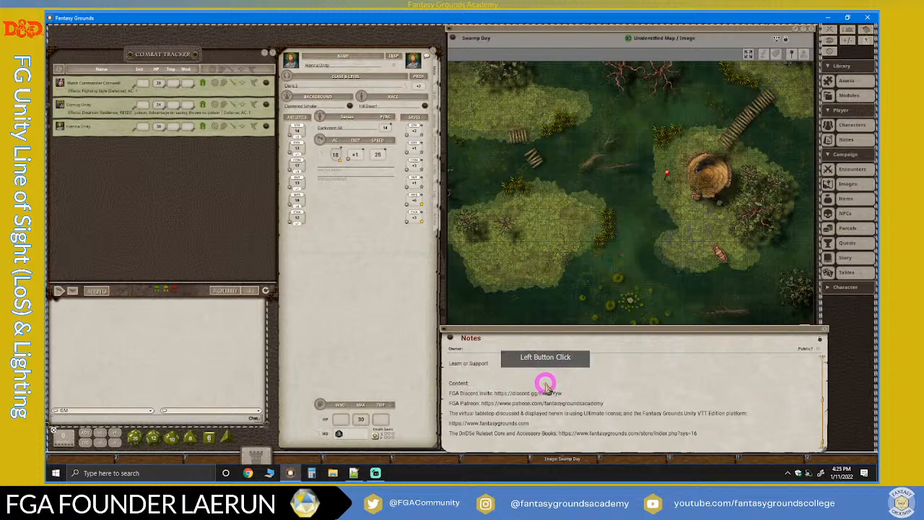
{"action": "scroll", "coordinate": [545, 384], "scroll_direction": "up", "scroll_amount": 1}
{"action": "scroll", "coordinate": [546, 386], "scroll_direction": "up", "scroll_amount": 3}
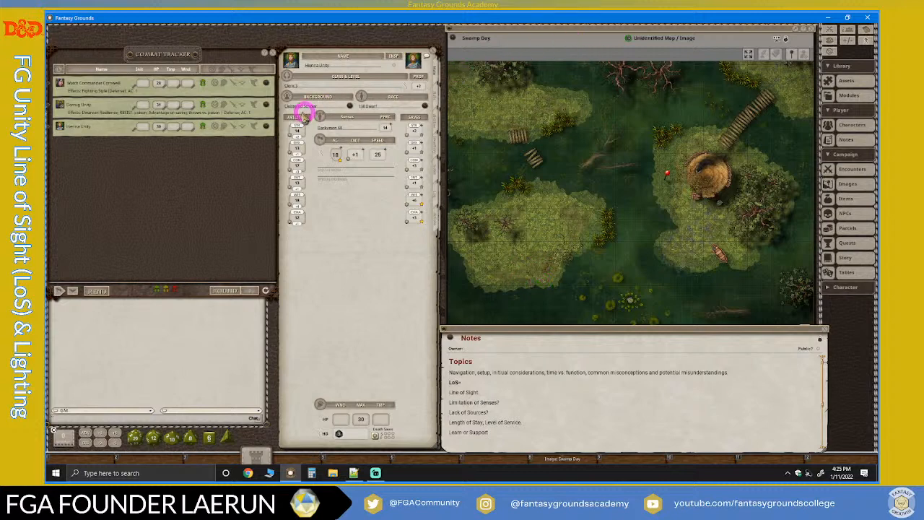
{"action": "scroll", "coordinate": [608, 204], "scroll_direction": "up", "scroll_amount": 1}
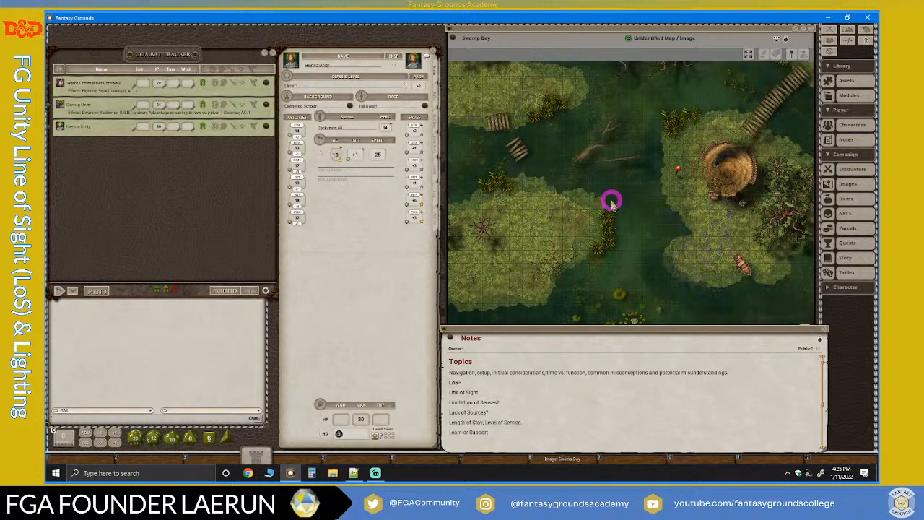
{"action": "scroll", "coordinate": [608, 205], "scroll_direction": "down", "scroll_amount": 1}
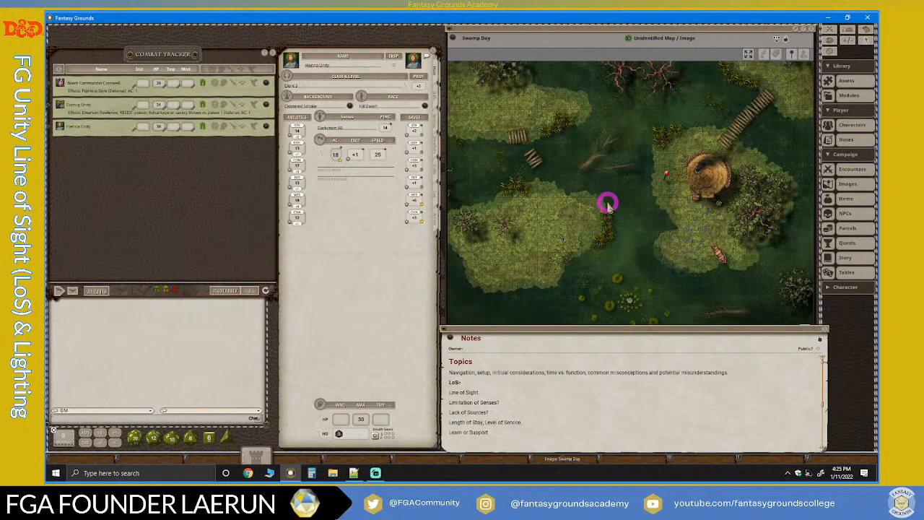
{"action": "scroll", "coordinate": [608, 205], "scroll_direction": "up", "scroll_amount": 1}
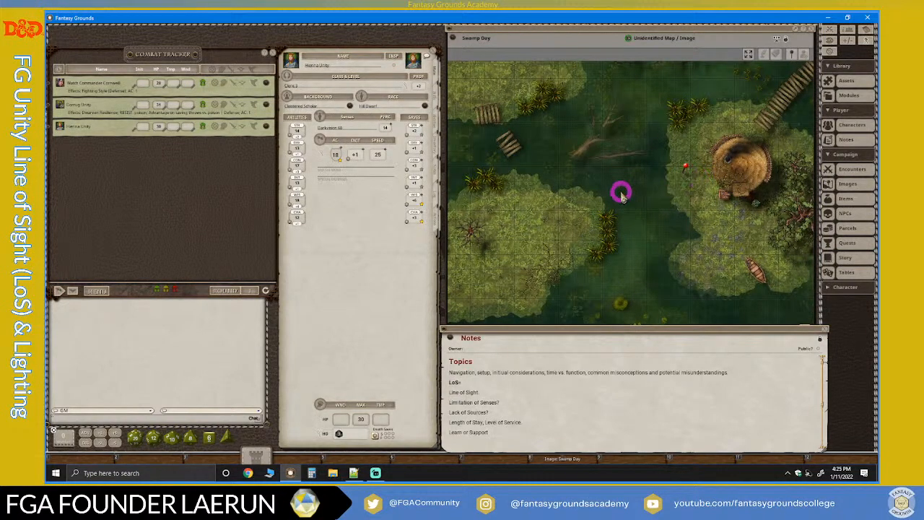
{"action": "scroll", "coordinate": [621, 193], "scroll_direction": "down", "scroll_amount": 1}
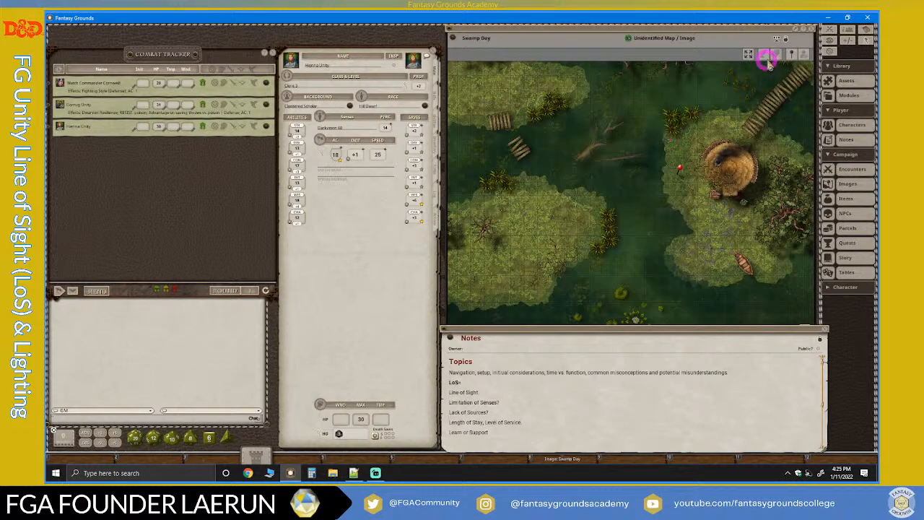
{"action": "scroll", "coordinate": [582, 236], "scroll_direction": "up", "scroll_amount": 1}
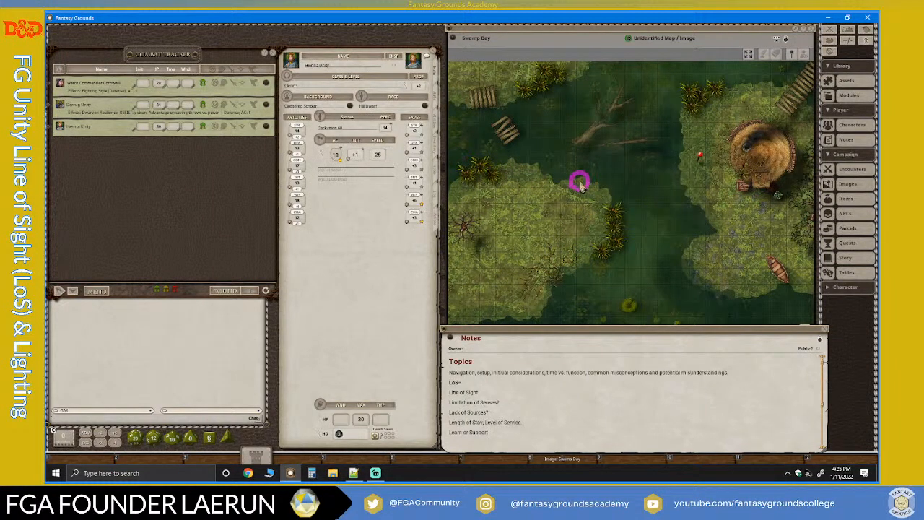
{"action": "scroll", "coordinate": [580, 184], "scroll_direction": "down", "scroll_amount": 1}
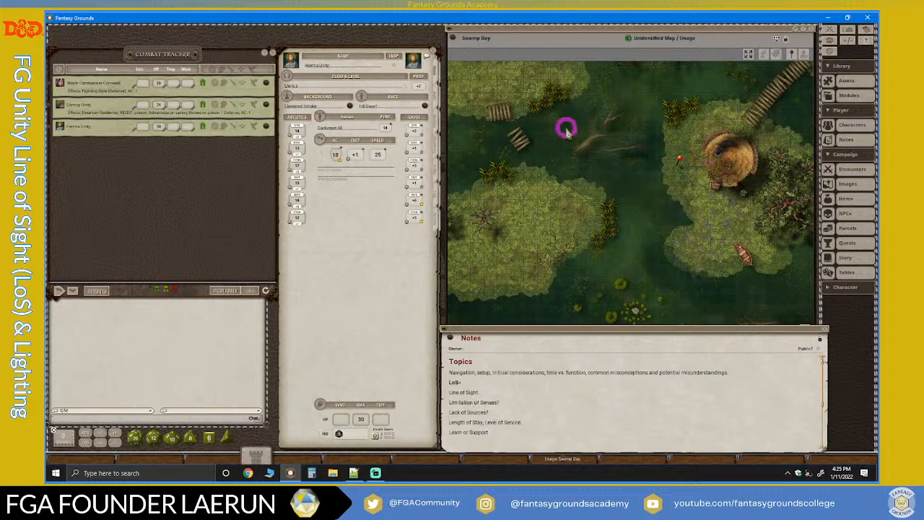
{"action": "scroll", "coordinate": [610, 173], "scroll_direction": "up", "scroll_amount": 2}
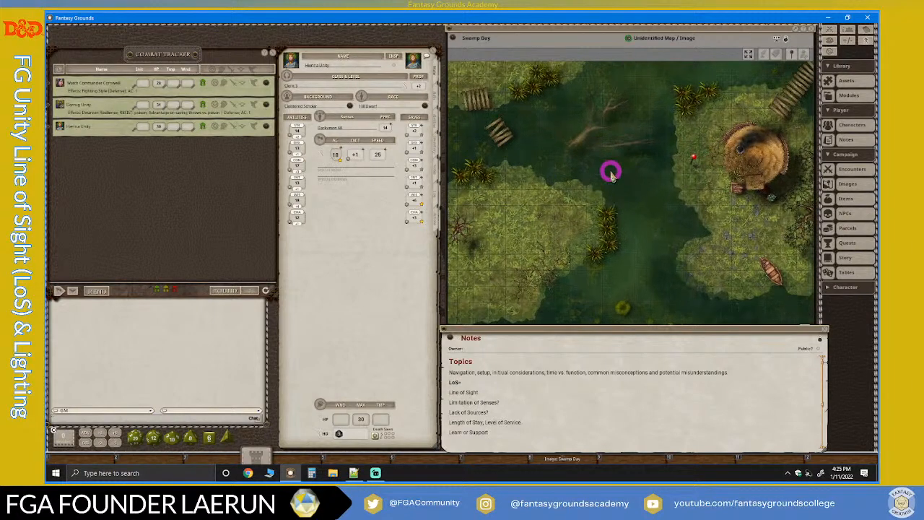
{"action": "scroll", "coordinate": [610, 174], "scroll_direction": "down", "scroll_amount": 1}
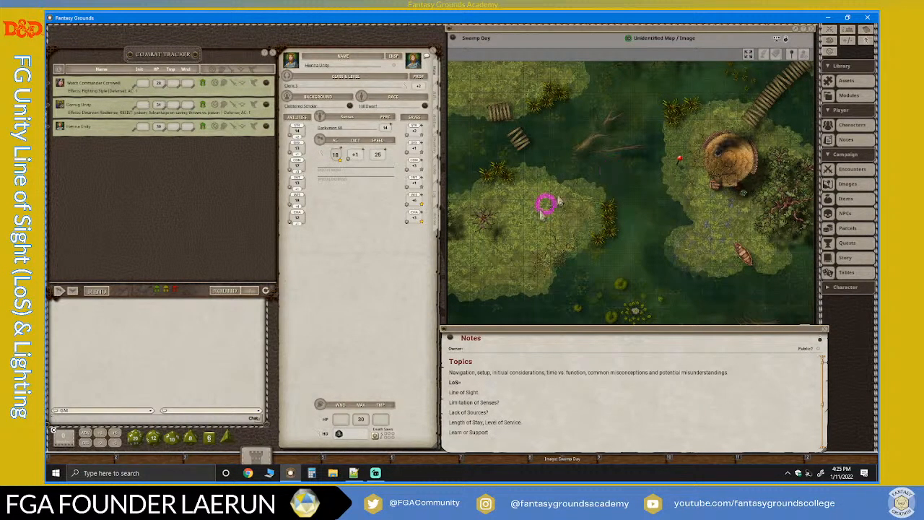
Check the Multistream chat in Streamlabs Desktop and return to Fantasy Grounds.
{"action": "left_click", "coordinate": [376, 474]}
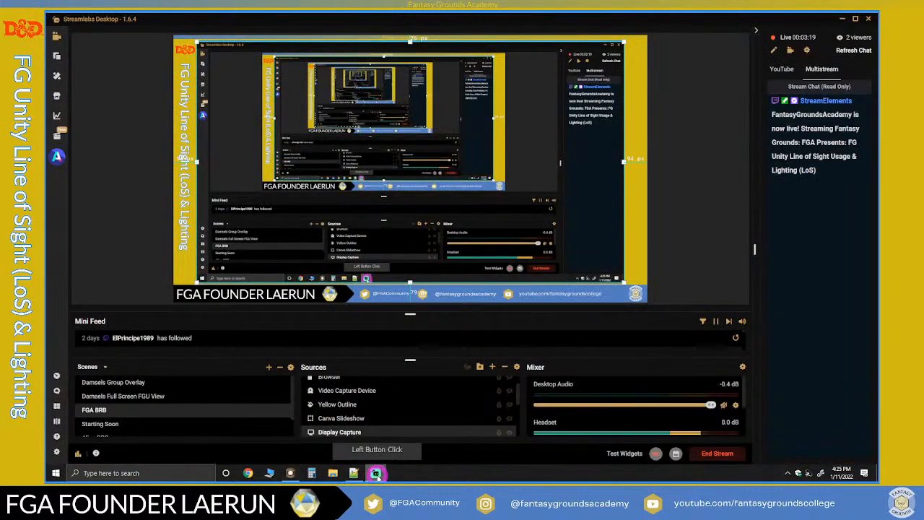
{"action": "left_click", "coordinate": [376, 474]}
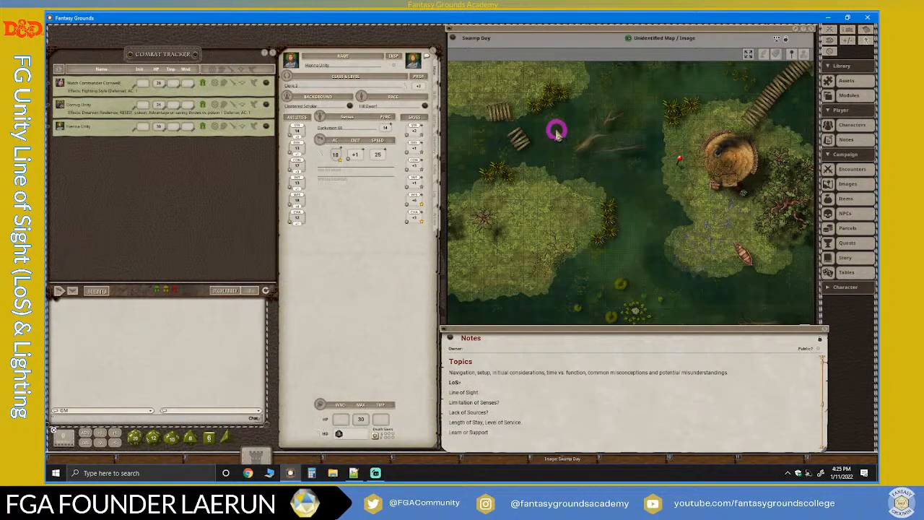
{"action": "scroll", "coordinate": [551, 205], "scroll_direction": "up", "scroll_amount": 1}
{"action": "scroll", "coordinate": [551, 205], "scroll_direction": "up", "scroll_amount": 1}
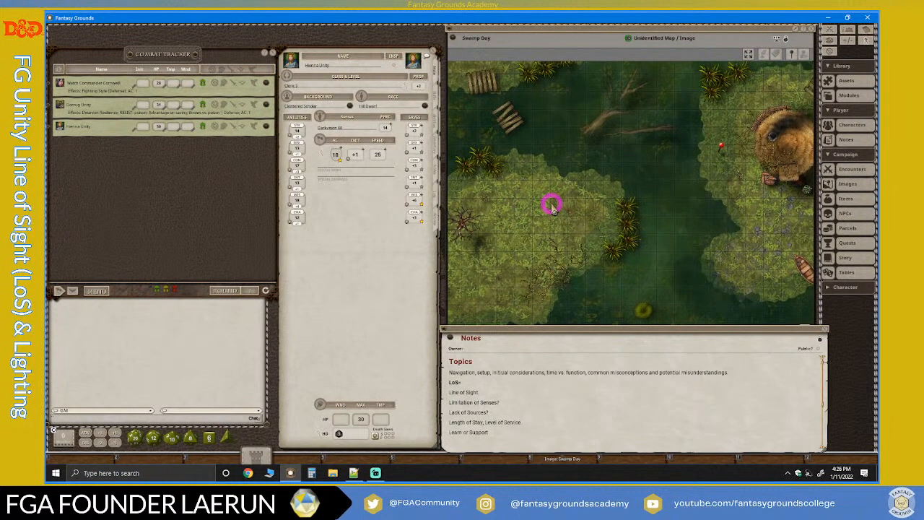
{"action": "scroll", "coordinate": [551, 205], "scroll_direction": "down", "scroll_amount": 1}
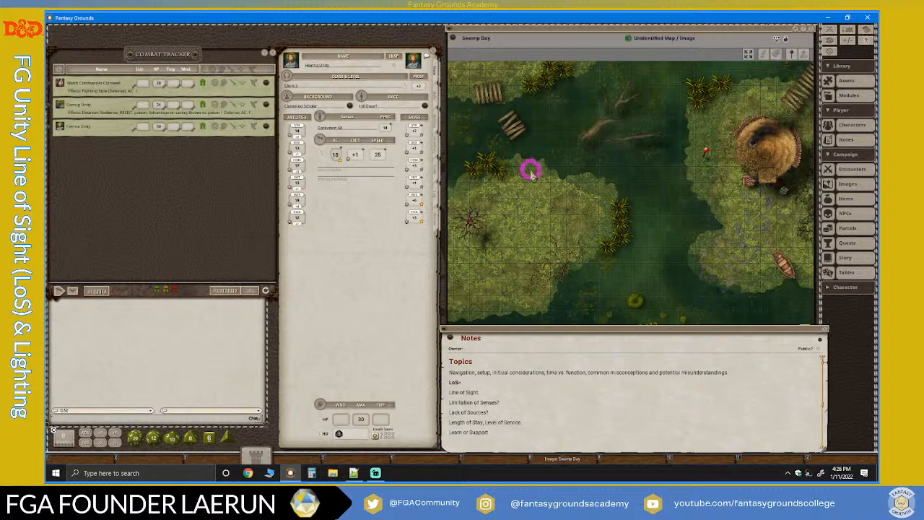
{"action": "scroll", "coordinate": [559, 289], "scroll_direction": "up", "scroll_amount": 1}
{"action": "scroll", "coordinate": [559, 289], "scroll_direction": "down", "scroll_amount": 2}
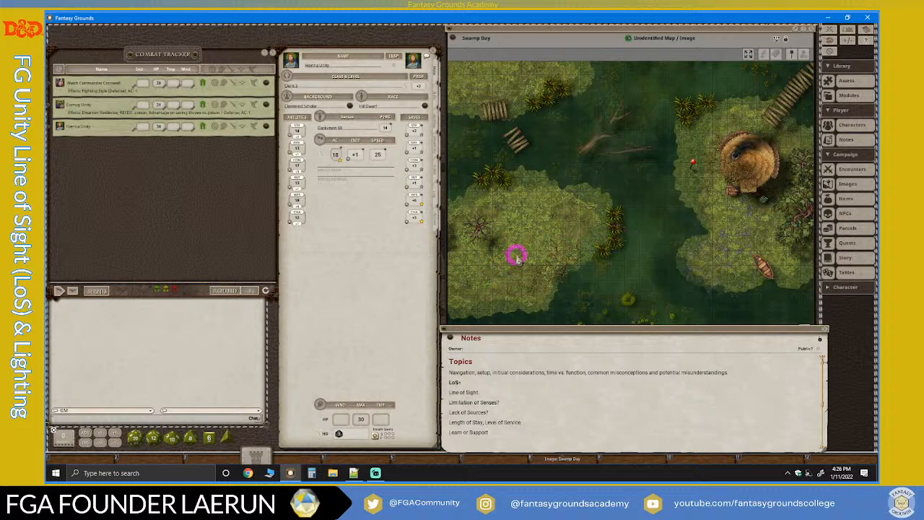
{"action": "scroll", "coordinate": [514, 256], "scroll_direction": "up", "scroll_amount": 1}
{"action": "scroll", "coordinate": [515, 256], "scroll_direction": "down", "scroll_amount": 1}
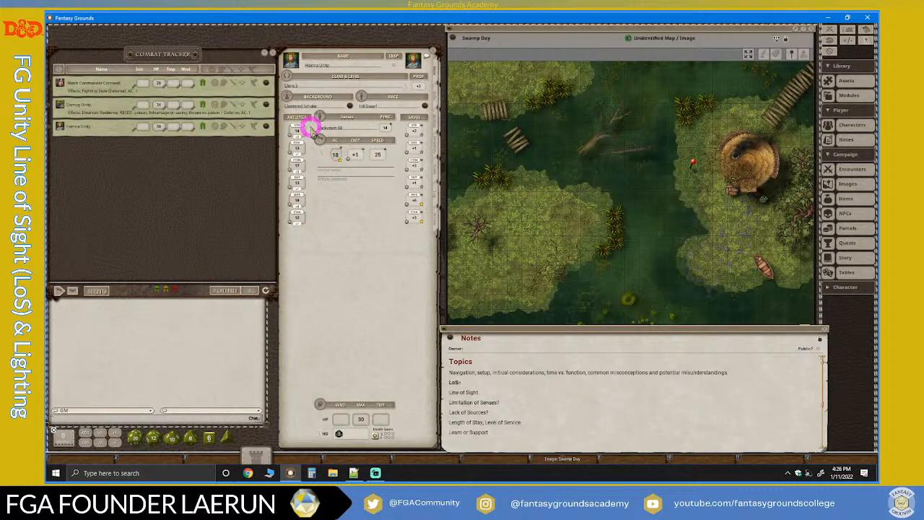
{"action": "scroll", "coordinate": [586, 191], "scroll_direction": "up", "scroll_amount": 1}
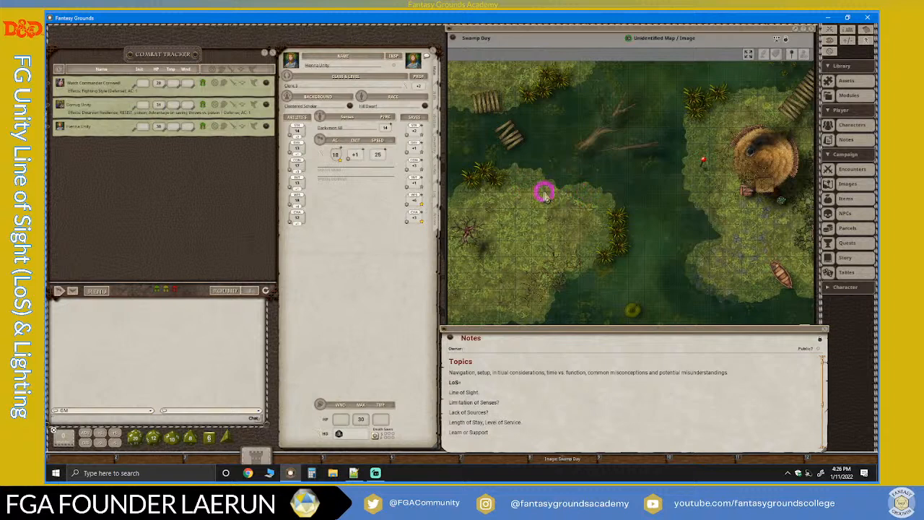
Review the LoS topics in the Notes and examine the area around the round hut on the Swamp Day map.
{"action": "scroll", "coordinate": [555, 386], "scroll_direction": "down", "scroll_amount": 1}
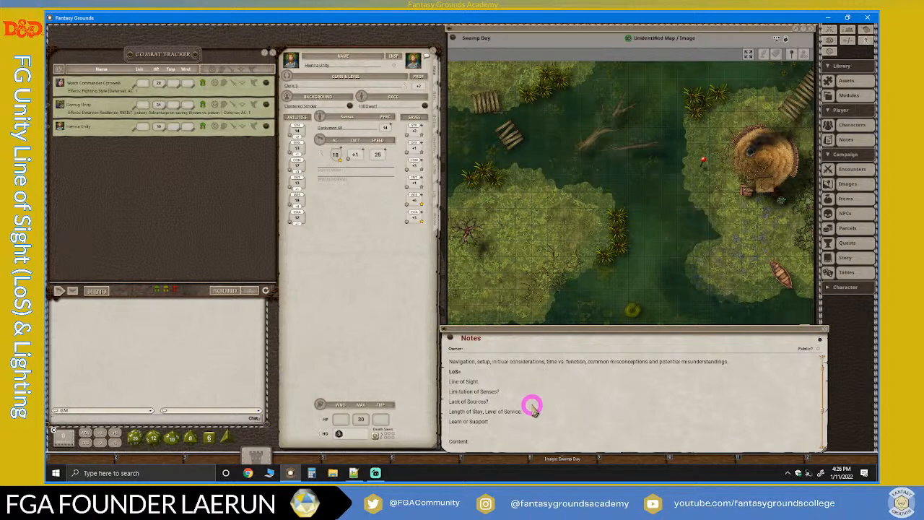
{"action": "scroll", "coordinate": [559, 275], "scroll_direction": "down", "scroll_amount": 3}
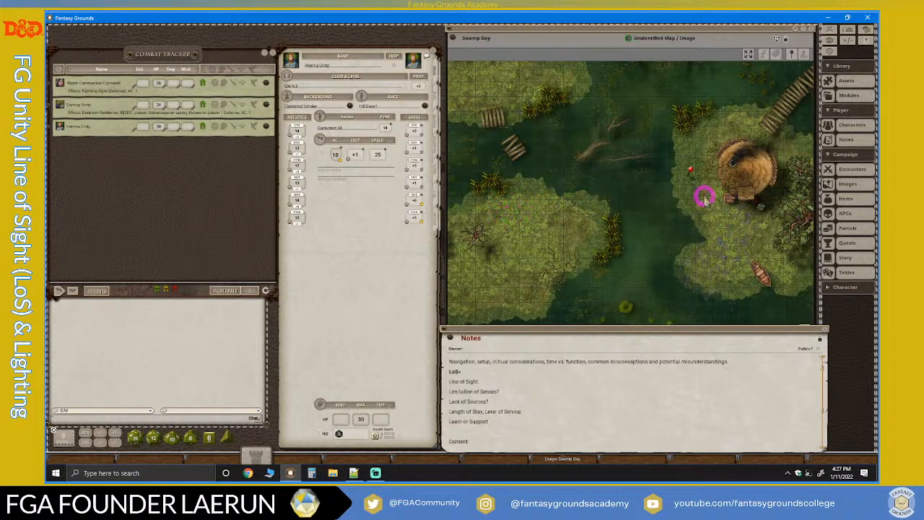
{"action": "scroll", "coordinate": [724, 197], "scroll_direction": "up", "scroll_amount": 1}
{"action": "scroll", "coordinate": [724, 196], "scroll_direction": "up", "scroll_amount": 1}
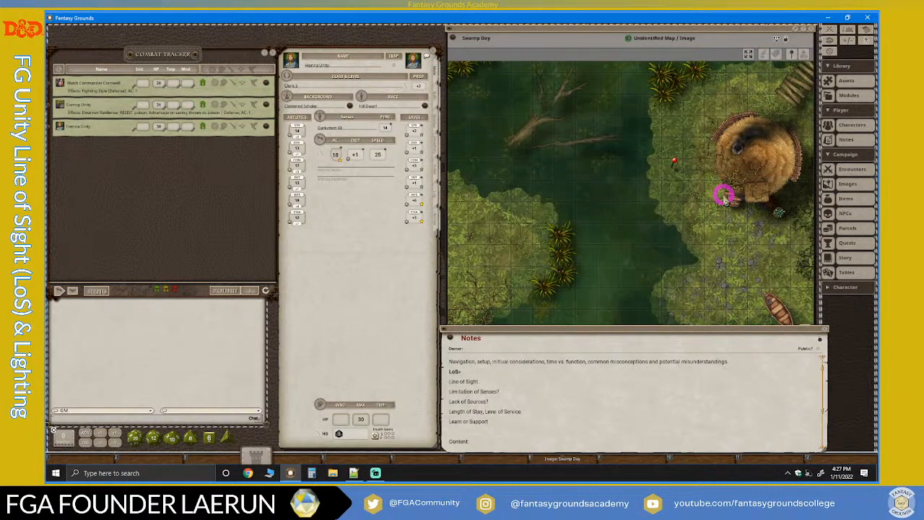
Examine the swamp terrain, water and land around the round hut on the Swamp Day map.
{"action": "scroll", "coordinate": [724, 197], "scroll_direction": "down", "scroll_amount": 2}
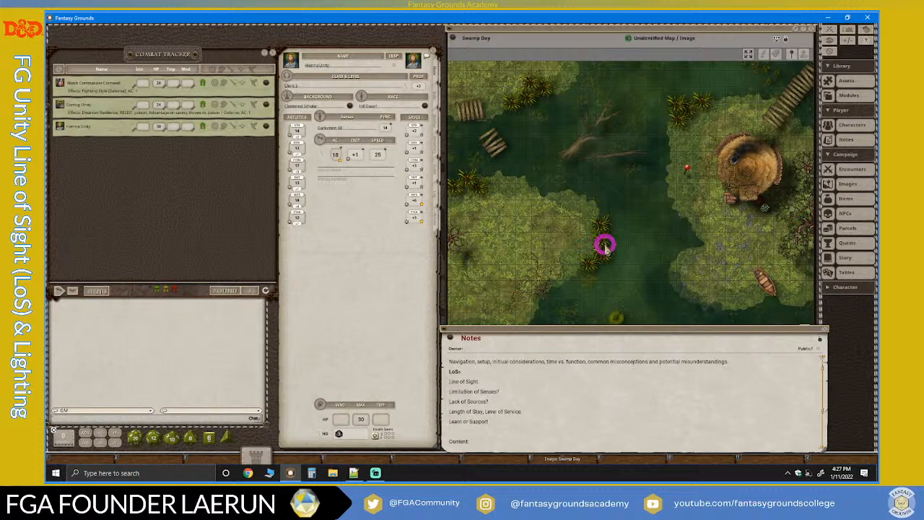
{"action": "scroll", "coordinate": [707, 242], "scroll_direction": "up", "scroll_amount": 2}
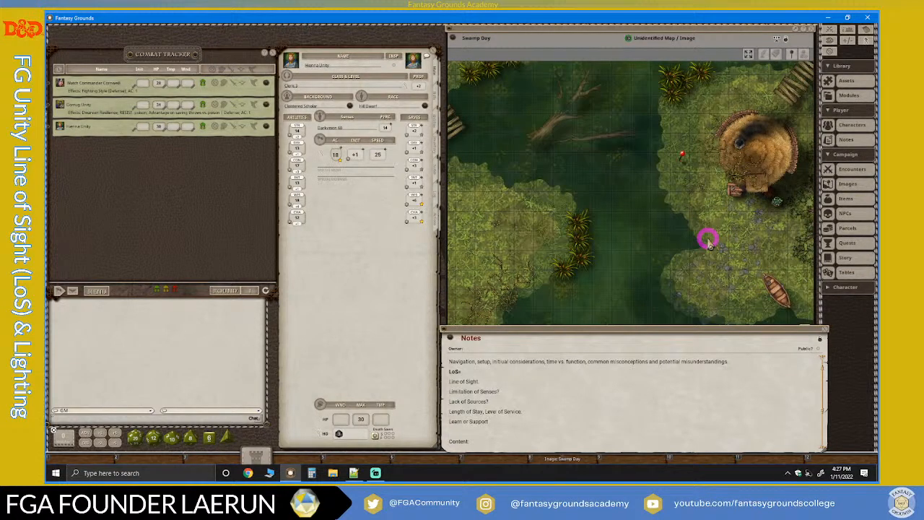
{"action": "scroll", "coordinate": [707, 243], "scroll_direction": "down", "scroll_amount": 1}
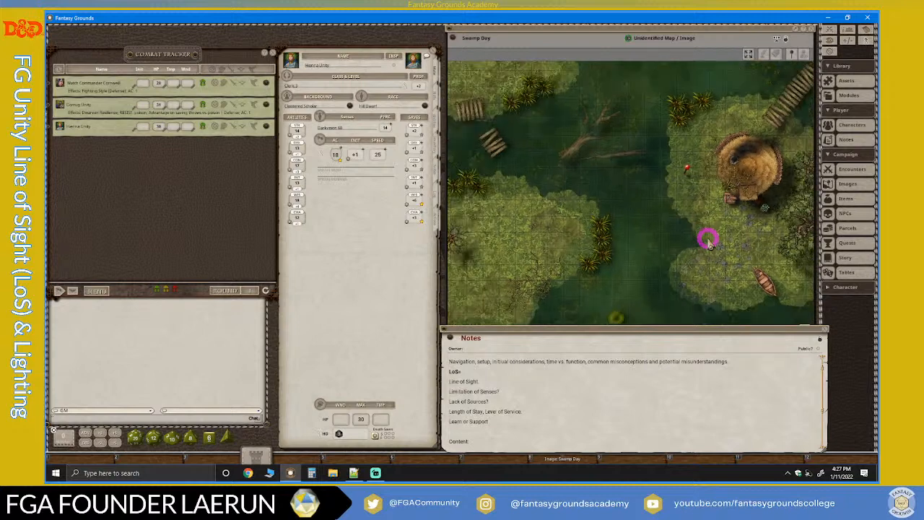
{"action": "scroll", "coordinate": [707, 242], "scroll_direction": "up", "scroll_amount": 1}
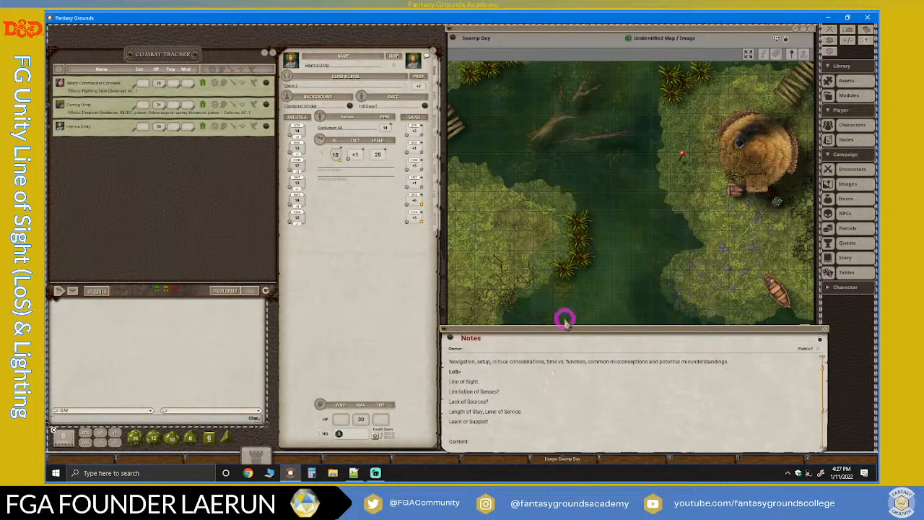
{"action": "scroll", "coordinate": [570, 278], "scroll_direction": "down", "scroll_amount": 2}
{"action": "scroll", "coordinate": [570, 278], "scroll_direction": "up", "scroll_amount": 2}
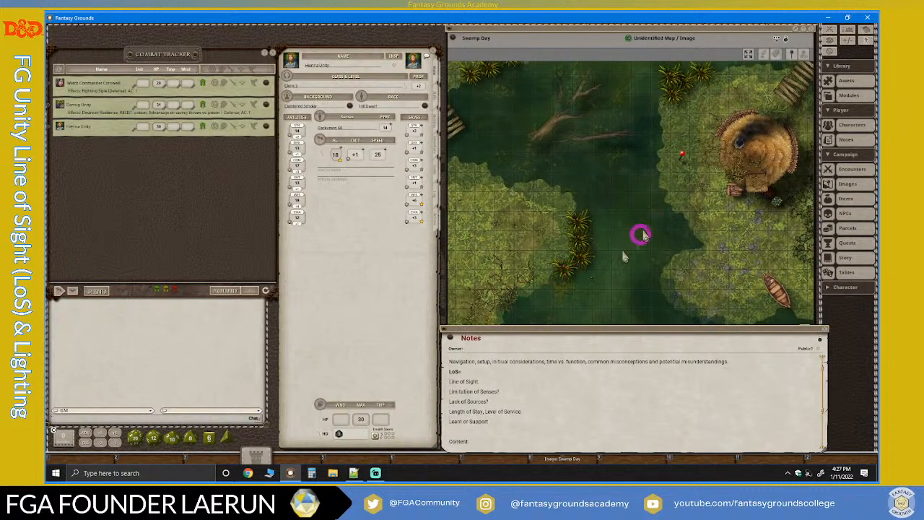
{"action": "scroll", "coordinate": [648, 194], "scroll_direction": "down", "scroll_amount": 2}
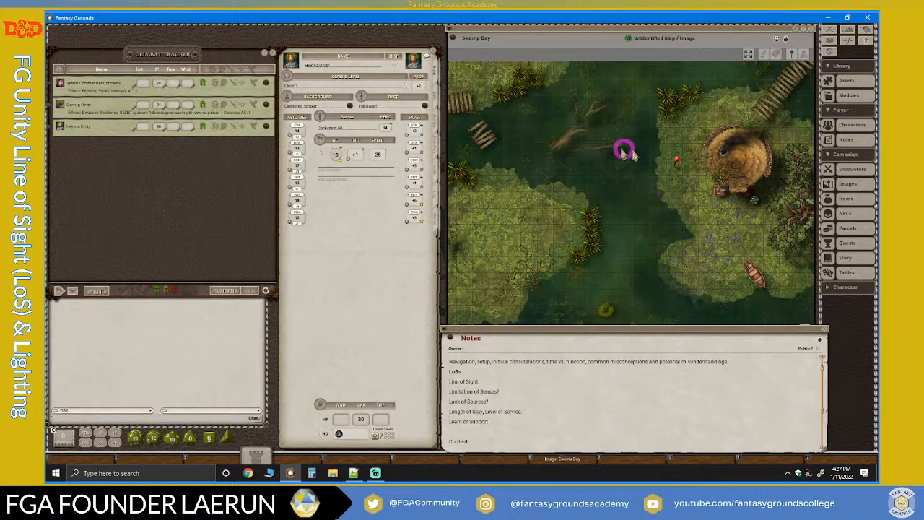
{"action": "scroll", "coordinate": [584, 166], "scroll_direction": "down", "scroll_amount": 2}
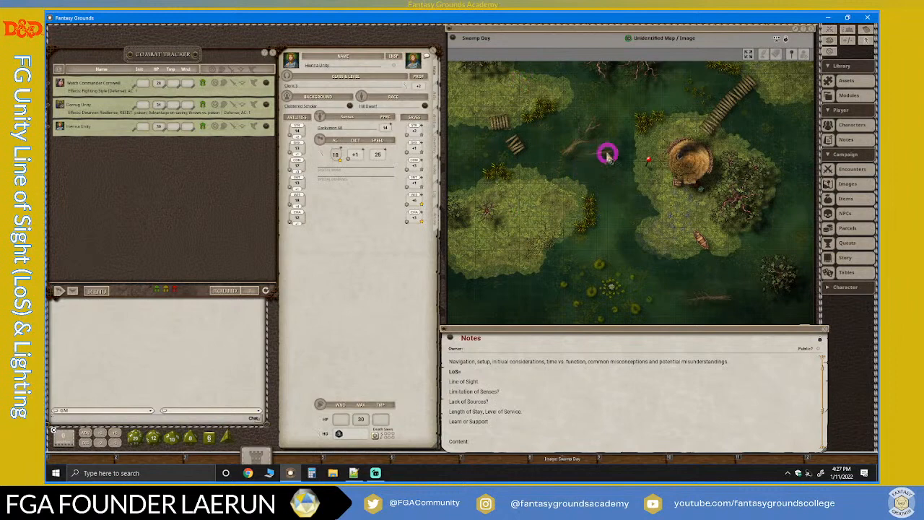
{"action": "scroll", "coordinate": [662, 225], "scroll_direction": "up", "scroll_amount": 2}
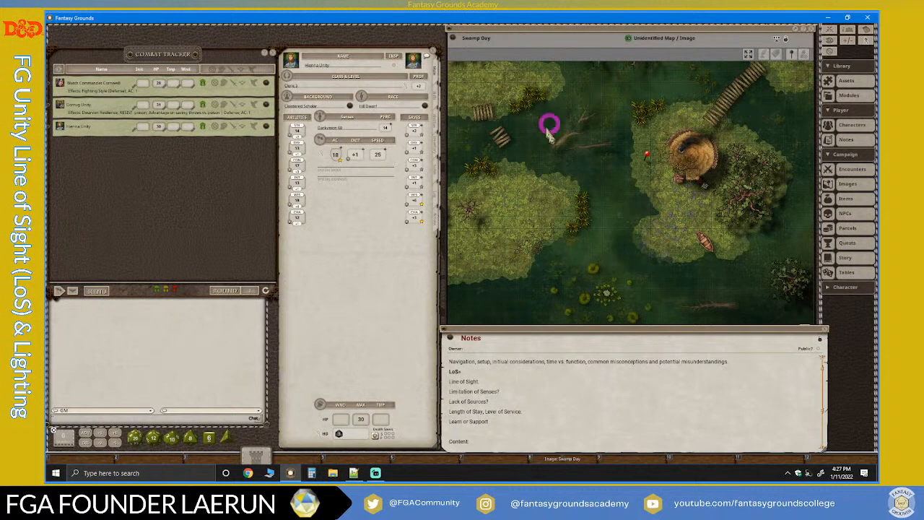
Unlock the Swamp Day map for editing and make its grid visible in the grid settings.
{"action": "left_click", "coordinate": [785, 38]}
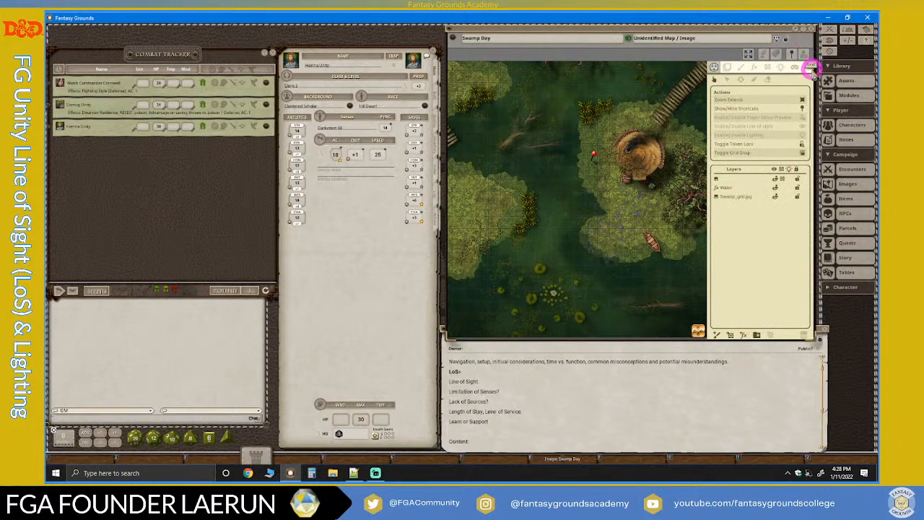
{"action": "left_click", "coordinate": [807, 67]}
{"action": "left_click", "coordinate": [561, 185]}
{"action": "scroll", "coordinate": [561, 185], "scroll_direction": "up", "scroll_amount": 2}
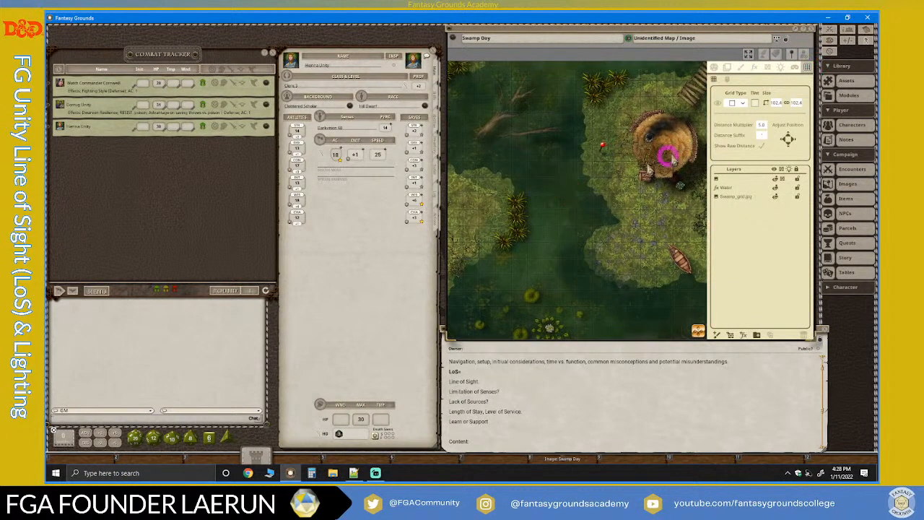
{"action": "left_click", "coordinate": [717, 101]}
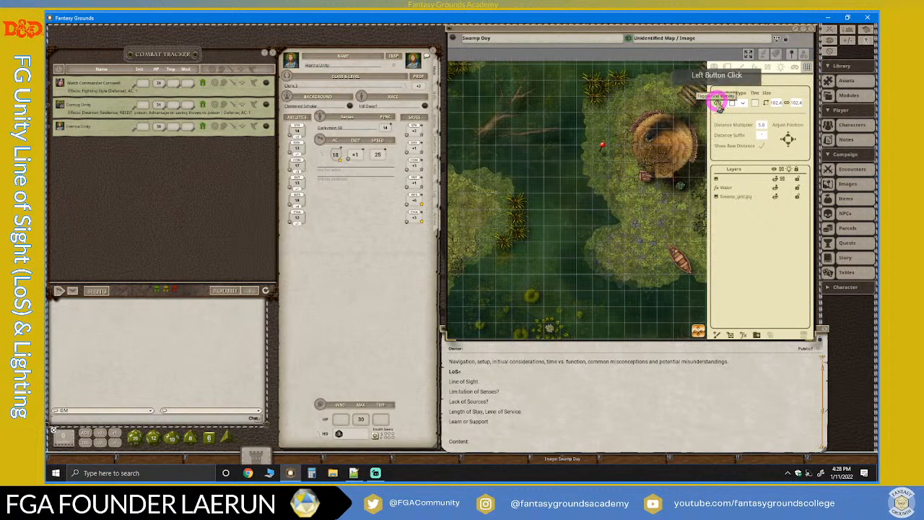
{"action": "scroll", "coordinate": [577, 211], "scroll_direction": "up", "scroll_amount": 2}
{"action": "scroll", "coordinate": [578, 210], "scroll_direction": "down", "scroll_amount": 2}
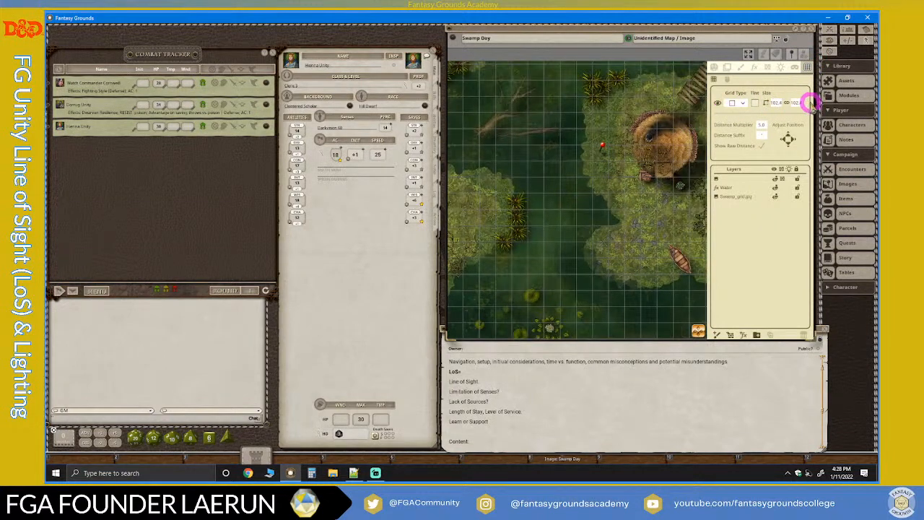
Nudge the grid left and back right to check its alignment near the red pin beside the hut.
{"action": "scroll", "coordinate": [602, 149], "scroll_direction": "up", "scroll_amount": 3}
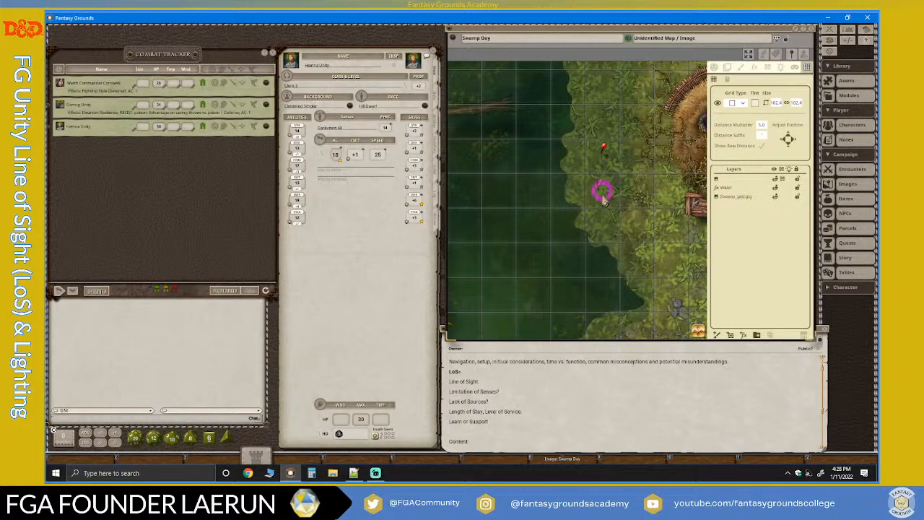
{"action": "scroll", "coordinate": [604, 187], "scroll_direction": "down", "scroll_amount": 1}
{"action": "scroll", "coordinate": [604, 188], "scroll_direction": "up", "scroll_amount": 5}
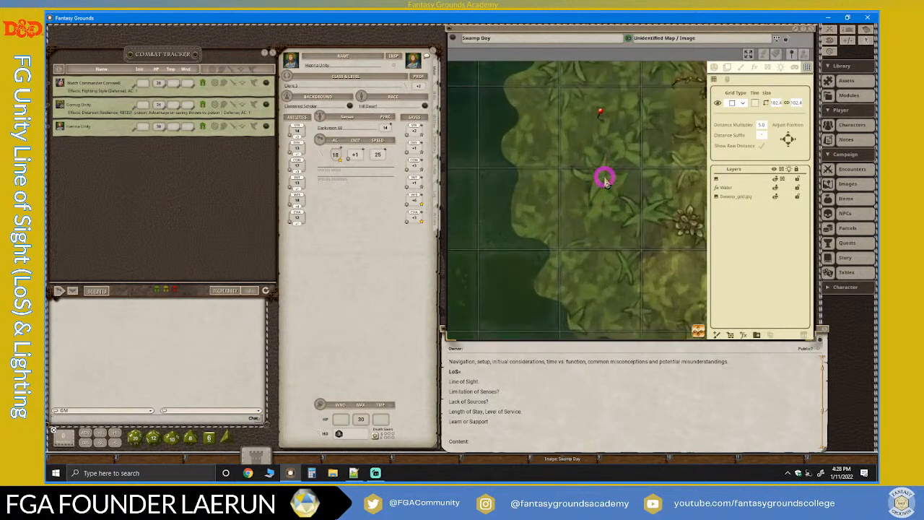
{"action": "scroll", "coordinate": [528, 227], "scroll_direction": "up", "scroll_amount": 1}
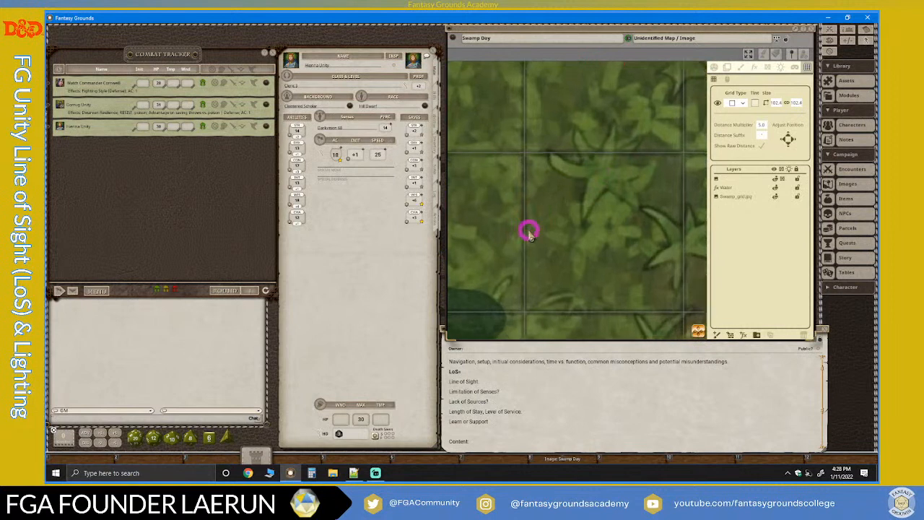
{"action": "left_click", "coordinate": [784, 141]}
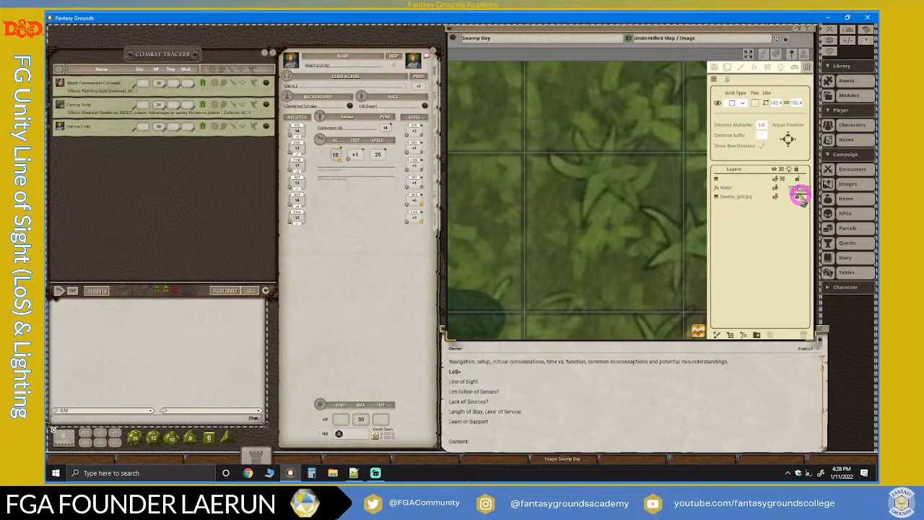
{"action": "left_click", "coordinate": [786, 140]}
{"action": "left_click", "coordinate": [798, 139]}
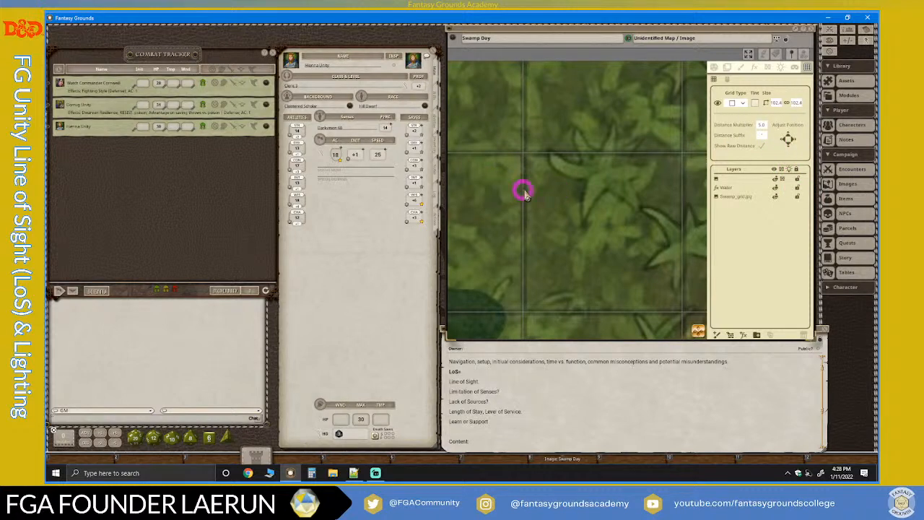
{"action": "left_click", "coordinate": [794, 141]}
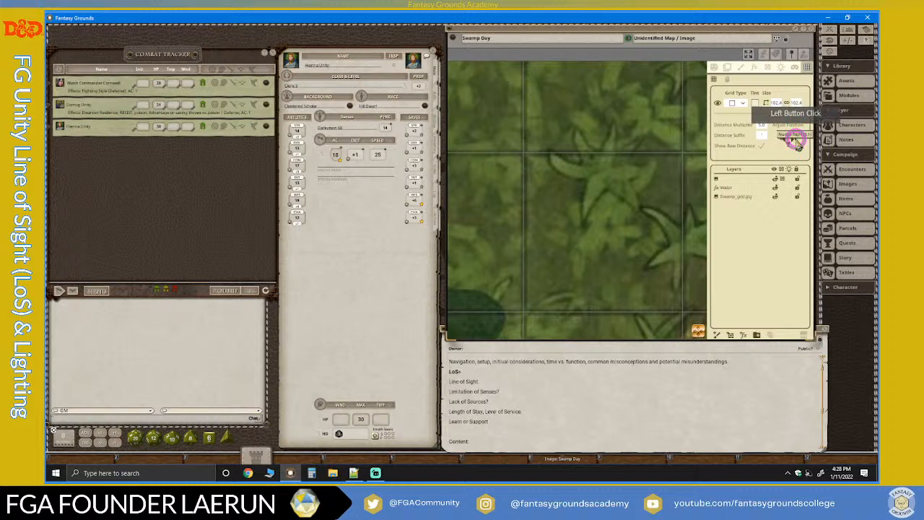
{"action": "left_click", "coordinate": [796, 140]}
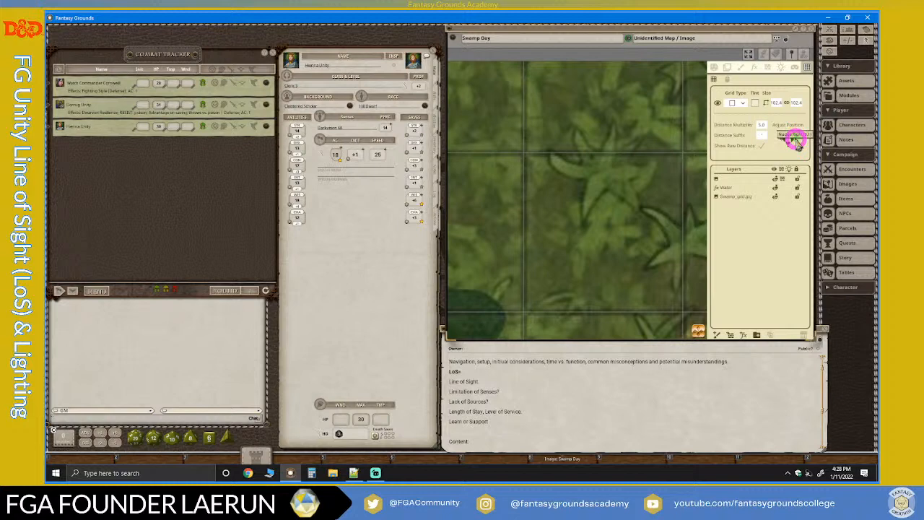
Tint the map grid light orange with RGB 255, 208, 149 and an alpha of 153.
{"action": "scroll", "coordinate": [561, 212], "scroll_direction": "down", "scroll_amount": 10}
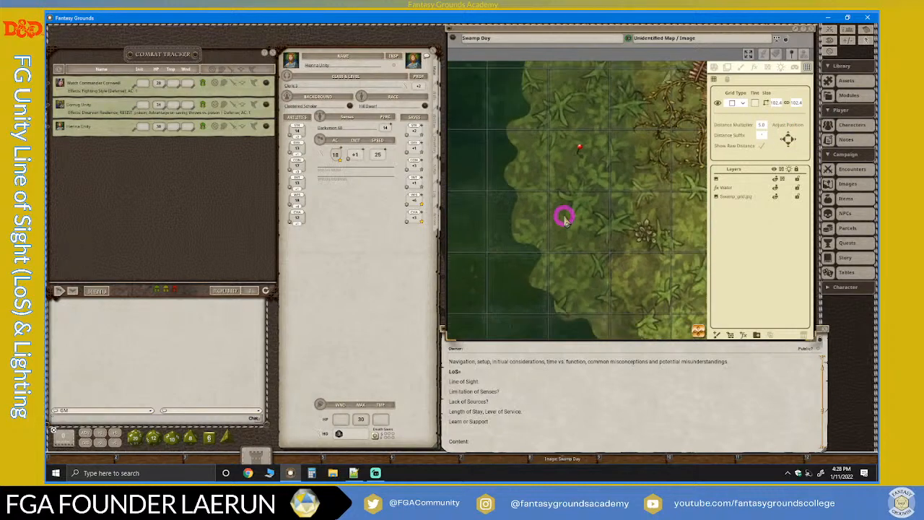
{"action": "scroll", "coordinate": [564, 219], "scroll_direction": "up", "scroll_amount": 8}
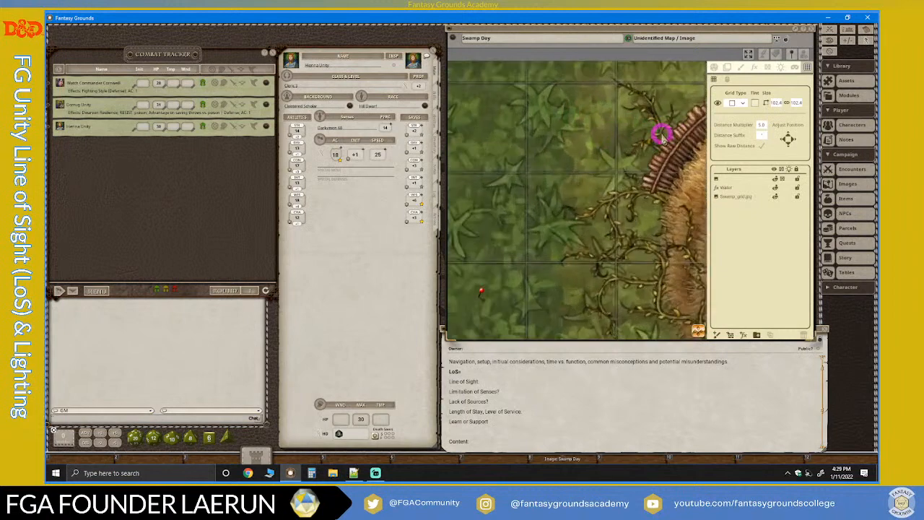
{"action": "scroll", "coordinate": [583, 167], "scroll_direction": "down", "scroll_amount": 8}
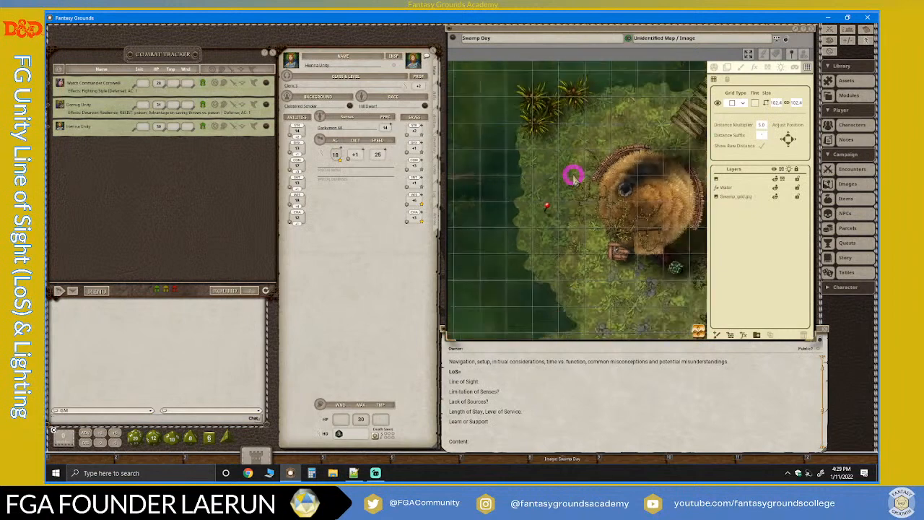
{"action": "scroll", "coordinate": [574, 177], "scroll_direction": "down", "scroll_amount": 3}
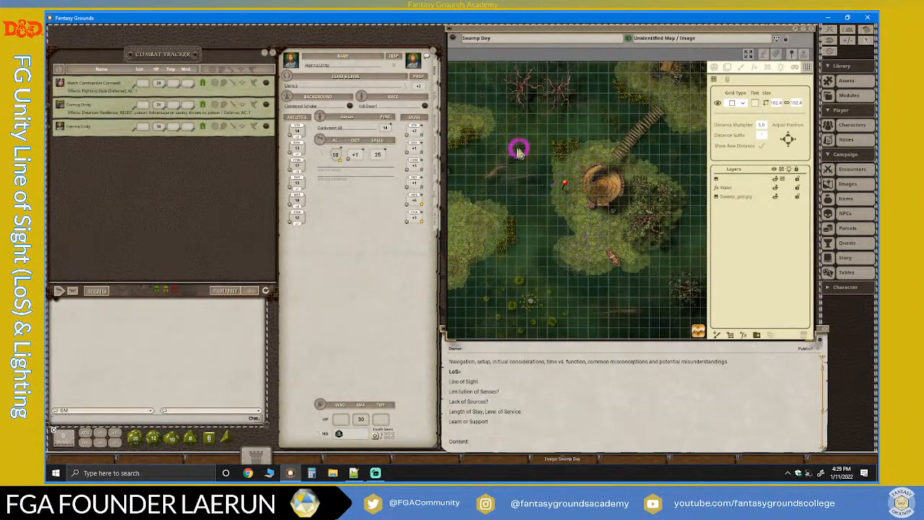
{"action": "scroll", "coordinate": [547, 197], "scroll_direction": "up", "scroll_amount": 3}
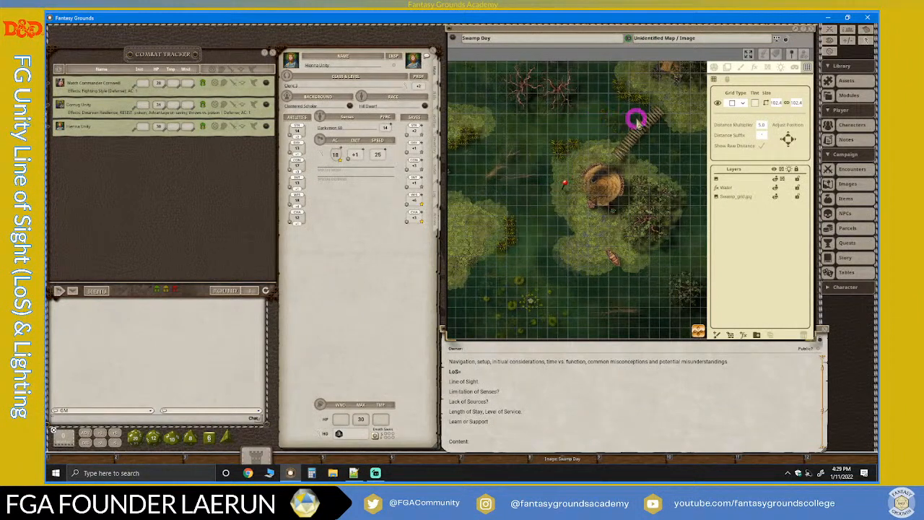
{"action": "scroll", "coordinate": [636, 121], "scroll_direction": "up", "scroll_amount": 2}
{"action": "scroll", "coordinate": [611, 148], "scroll_direction": "up", "scroll_amount": 2}
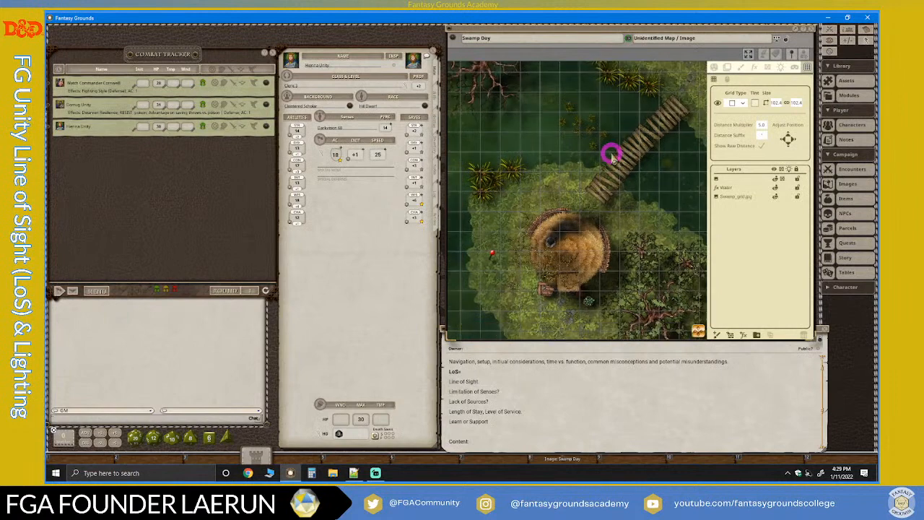
{"action": "left_click", "coordinate": [758, 105]}
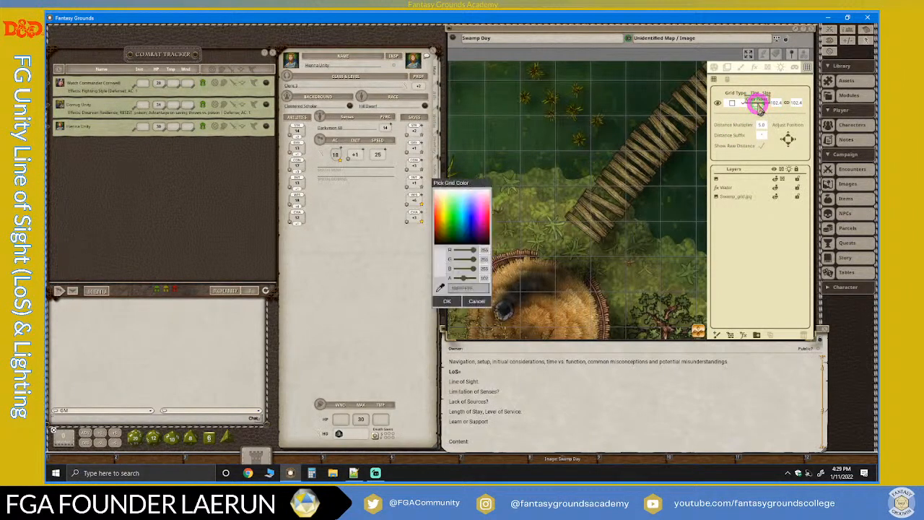
{"action": "left_click", "coordinate": [445, 207]}
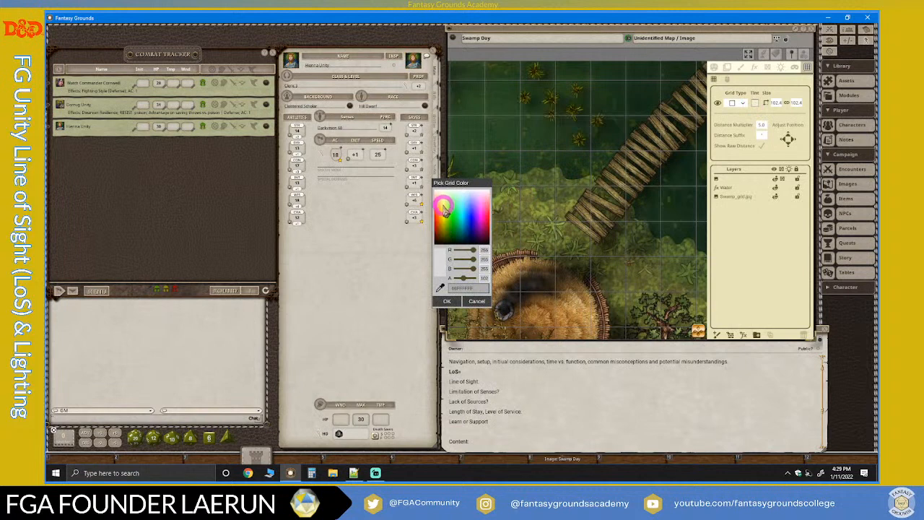
{"action": "mouse_move", "coordinate": [443, 210]}
{"action": "left_mouse_down"}
{"action": "mouse_move", "coordinate": [465, 198]}
{"action": "mouse_move", "coordinate": [464, 211]}
{"action": "mouse_move", "coordinate": [491, 213]}
{"action": "mouse_move", "coordinate": [443, 215]}
{"action": "mouse_move", "coordinate": [444, 204]}
{"action": "left_mouse_up"}
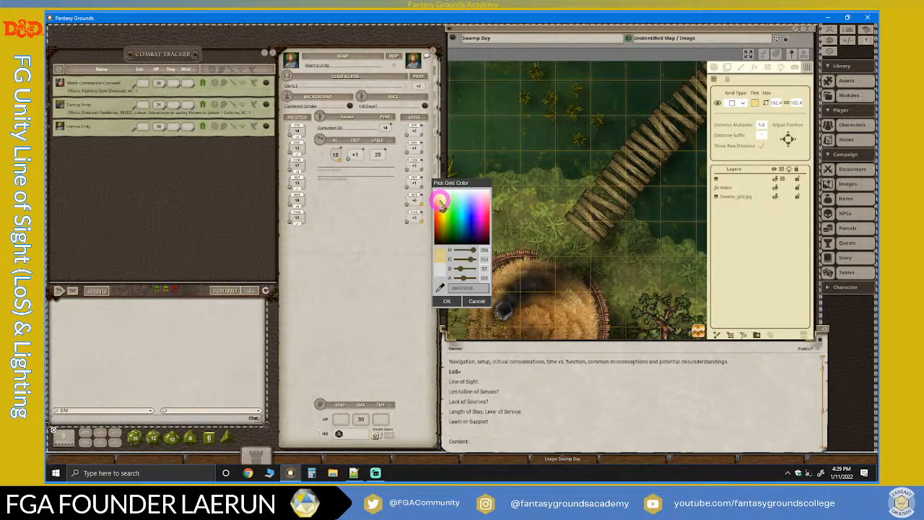
{"action": "left_click", "coordinate": [462, 259]}
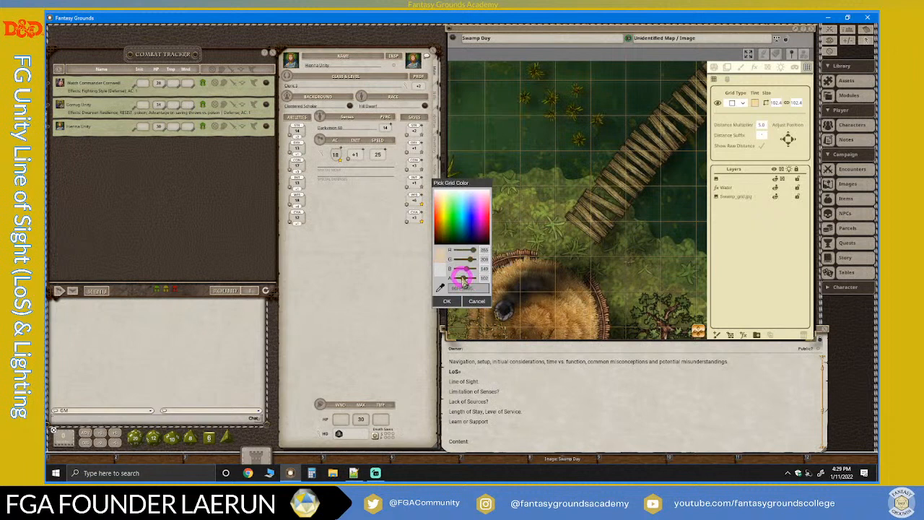
{"action": "mouse_move", "coordinate": [462, 277]}
{"action": "left_mouse_down"}
{"action": "mouse_move", "coordinate": [483, 281]}
{"action": "mouse_move", "coordinate": [468, 278]}
{"action": "left_mouse_up"}
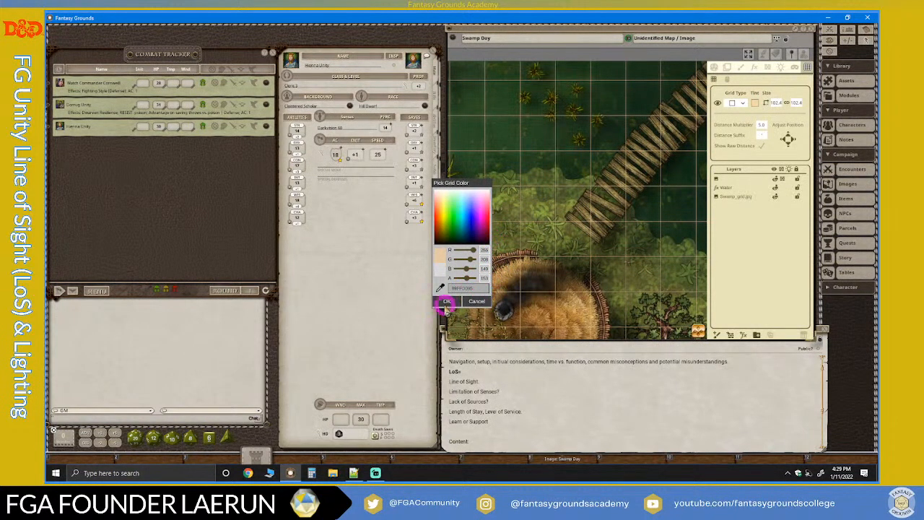
{"action": "left_click", "coordinate": [445, 302]}
Inspect the tinted grid over the water, hut and footbridge at close range and across the whole map.
{"action": "scroll", "coordinate": [602, 250], "scroll_direction": "down", "scroll_amount": 5}
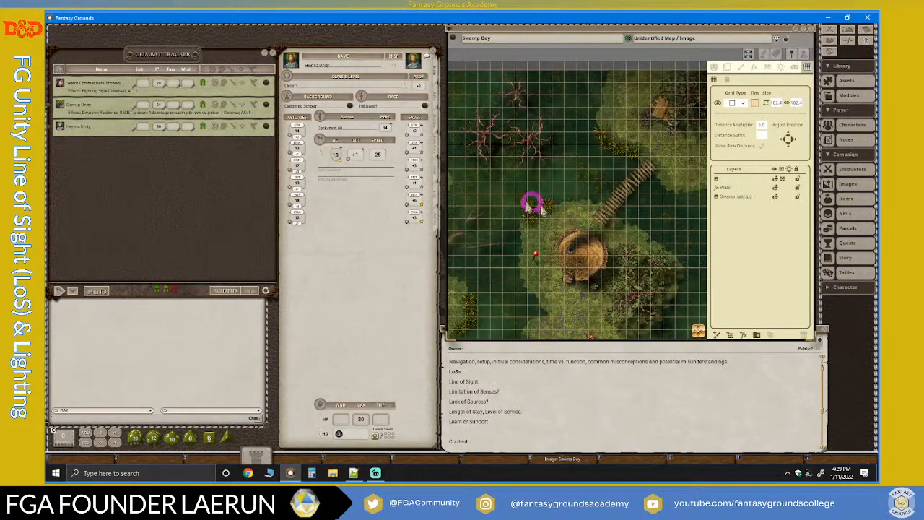
{"action": "scroll", "coordinate": [531, 204], "scroll_direction": "up", "scroll_amount": 5}
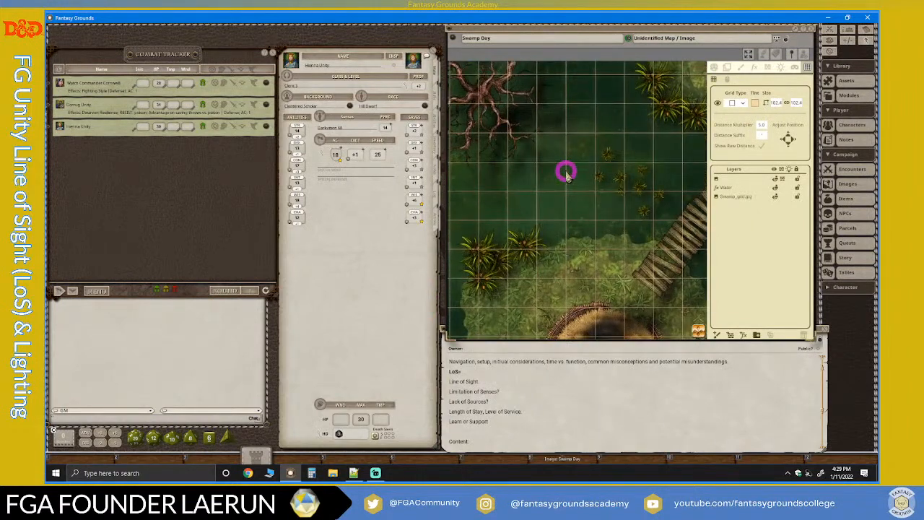
{"action": "scroll", "coordinate": [569, 179], "scroll_direction": "down", "scroll_amount": 4}
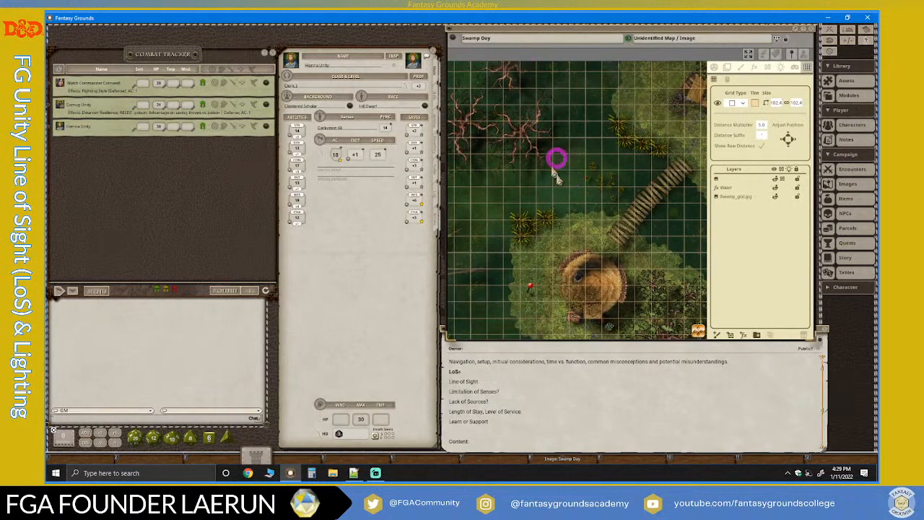
{"action": "scroll", "coordinate": [565, 225], "scroll_direction": "down", "scroll_amount": 2}
{"action": "scroll", "coordinate": [564, 226], "scroll_direction": "up", "scroll_amount": 1}
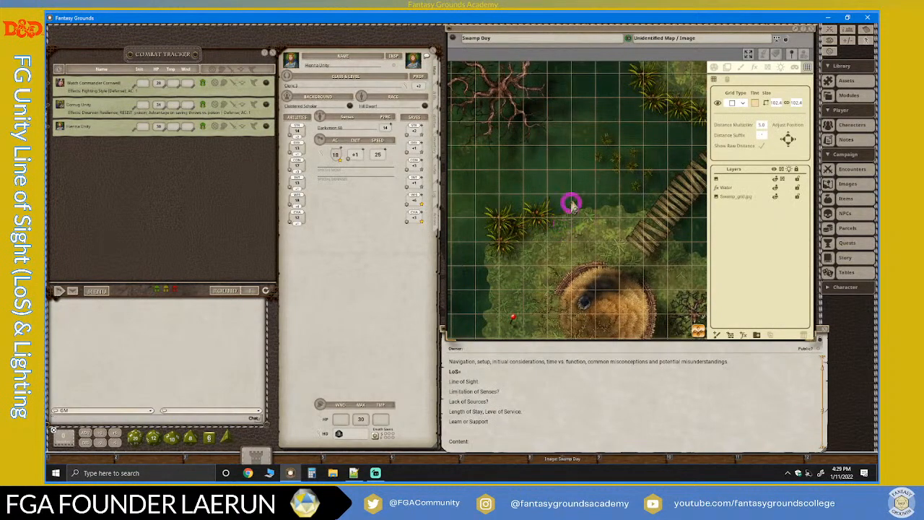
{"action": "scroll", "coordinate": [571, 201], "scroll_direction": "up", "scroll_amount": 2}
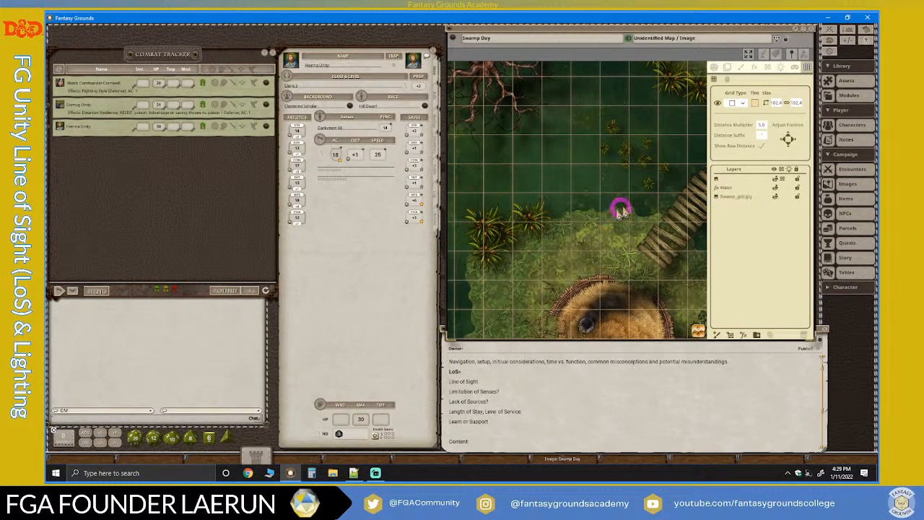
{"action": "scroll", "coordinate": [670, 179], "scroll_direction": "down", "scroll_amount": 6}
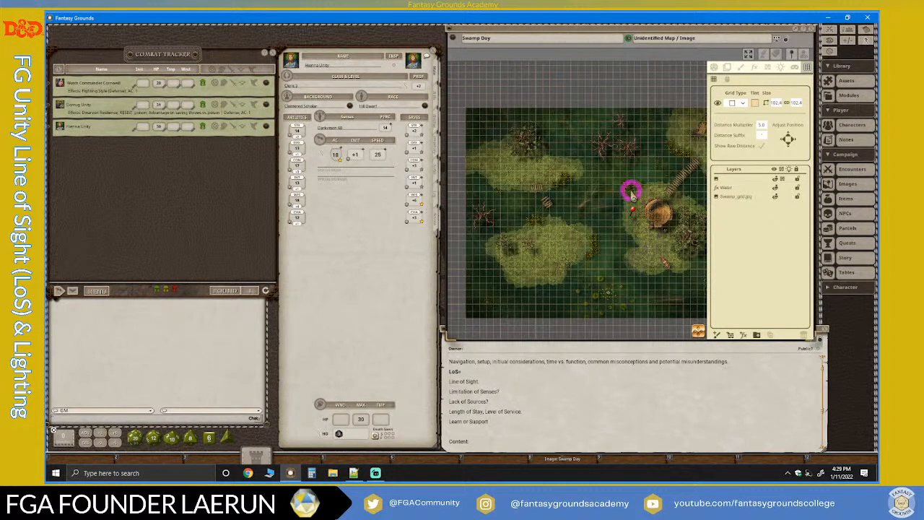
Cover the whole Swamp Day map with a global mask.
{"action": "scroll", "coordinate": [631, 192], "scroll_direction": "up", "scroll_amount": 1}
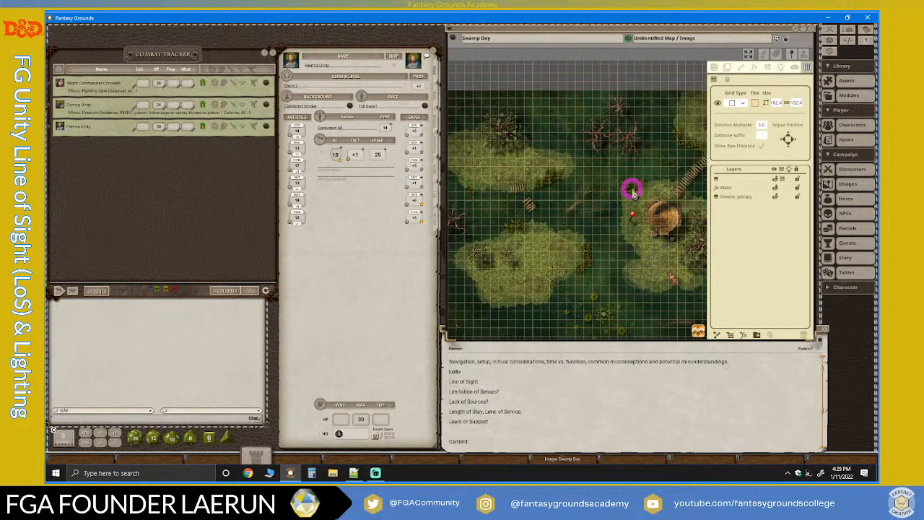
{"action": "left_click", "coordinate": [796, 68]}
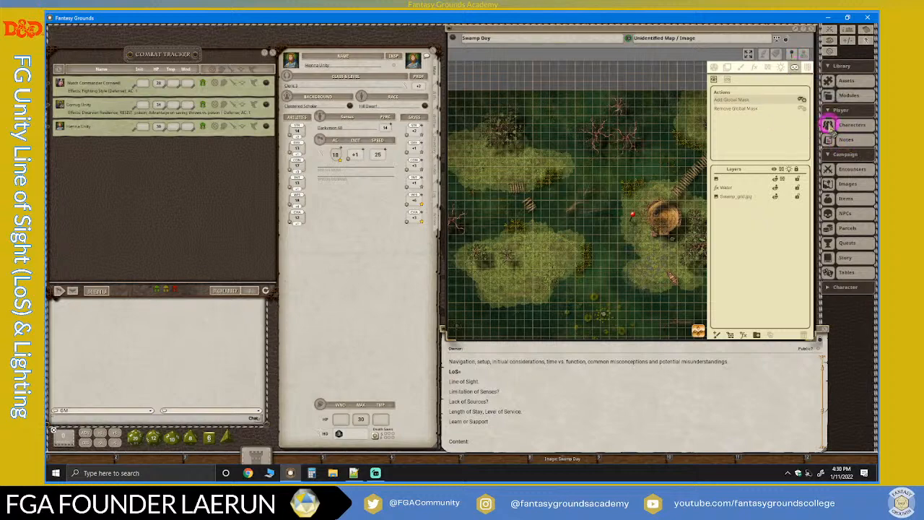
{"action": "left_click", "coordinate": [800, 100]}
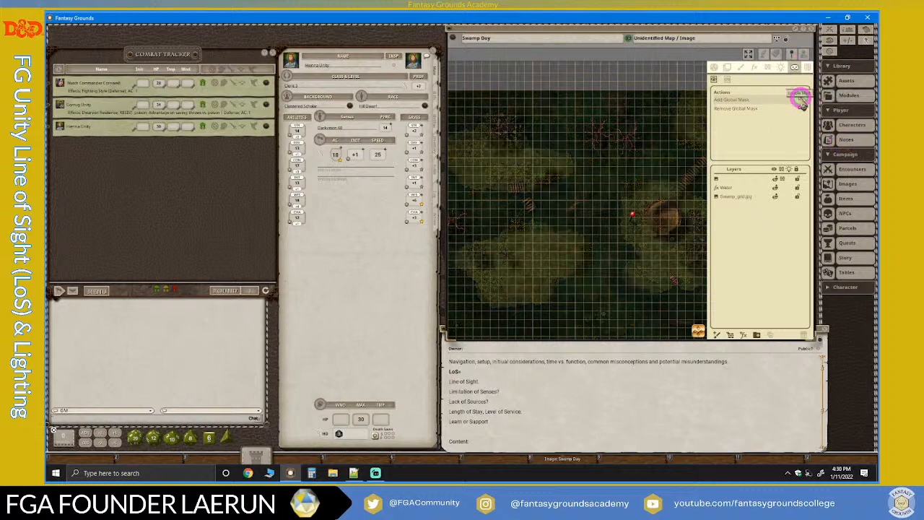
{"action": "left_click", "coordinate": [557, 195]}
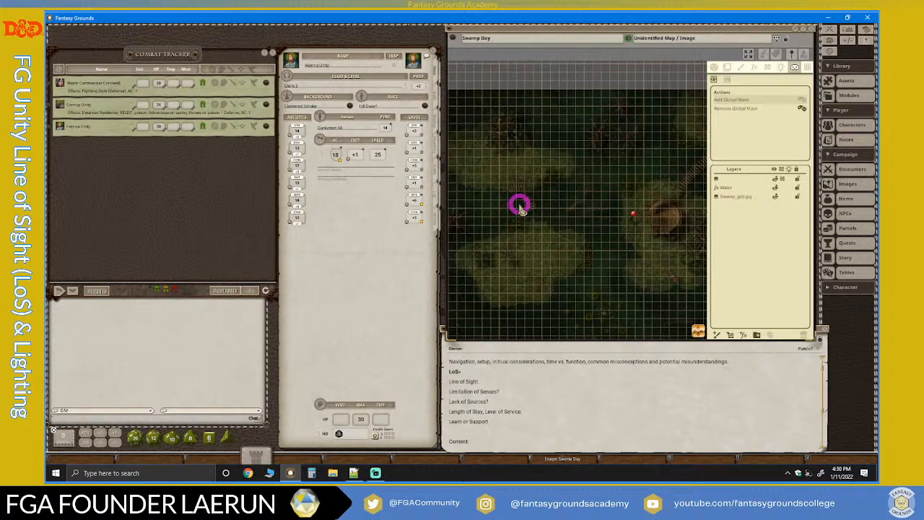
{"action": "scroll", "coordinate": [573, 207], "scroll_direction": "up", "scroll_amount": 3}
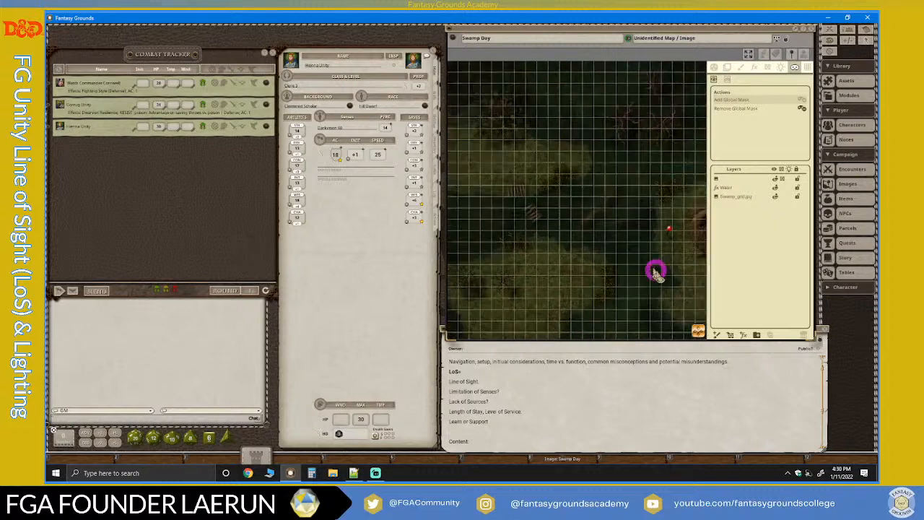
Unmask a rectangular area around the rowboat, and enlarge the revealed rectangle up to the hut's lower edge.
{"action": "left_click_drag", "start_coordinate": [700, 331], "coordinate": [607, 228]}
{"action": "mouse_move", "coordinate": [607, 176]}
{"action": "left_mouse_down"}
{"action": "mouse_move", "coordinate": [676, 223]}
{"action": "mouse_move", "coordinate": [609, 172]}
{"action": "left_mouse_up"}
{"action": "scroll", "coordinate": [644, 199], "scroll_direction": "up", "scroll_amount": 2}
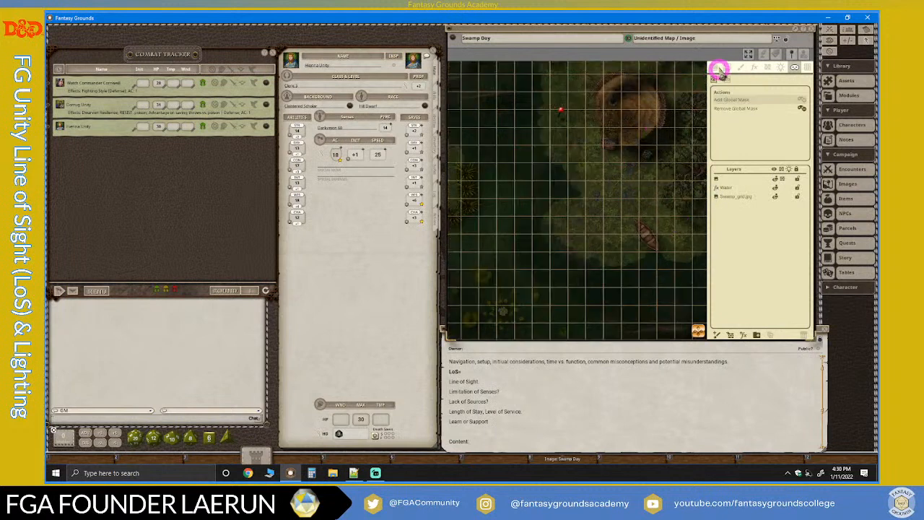
{"action": "left_click", "coordinate": [712, 67]}
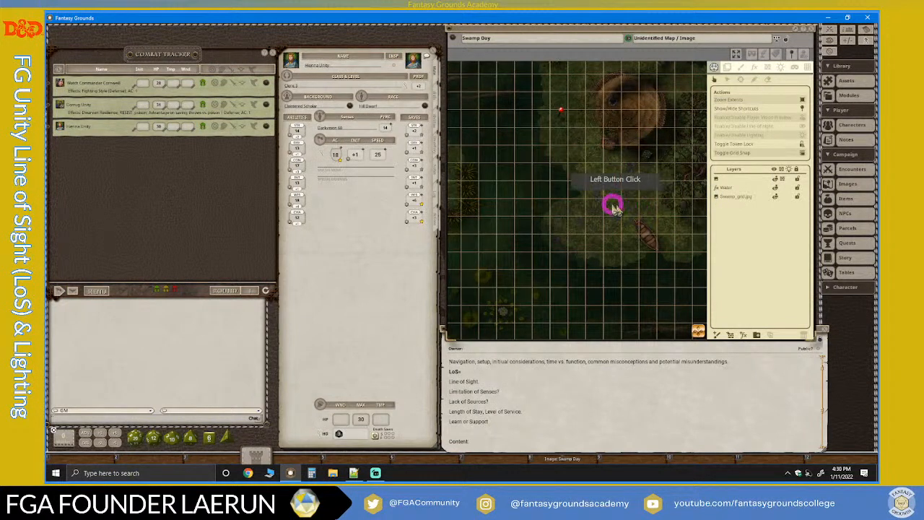
{"action": "mouse_move", "coordinate": [605, 185]}
{"action": "left_mouse_down"}
{"action": "mouse_move", "coordinate": [622, 196]}
{"action": "mouse_move", "coordinate": [603, 189]}
{"action": "left_mouse_up"}
{"action": "left_click", "coordinate": [795, 76]}
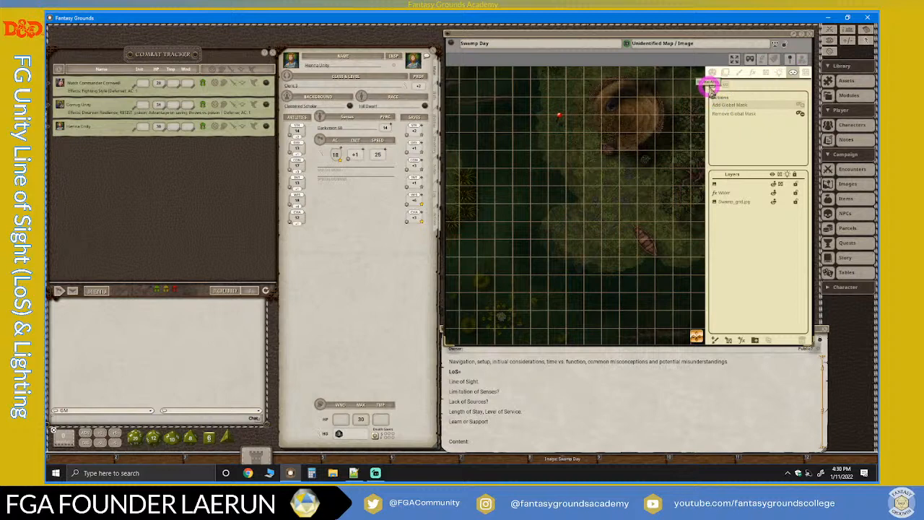
{"action": "left_click_drag", "start_coordinate": [605, 190], "coordinate": [689, 274]}
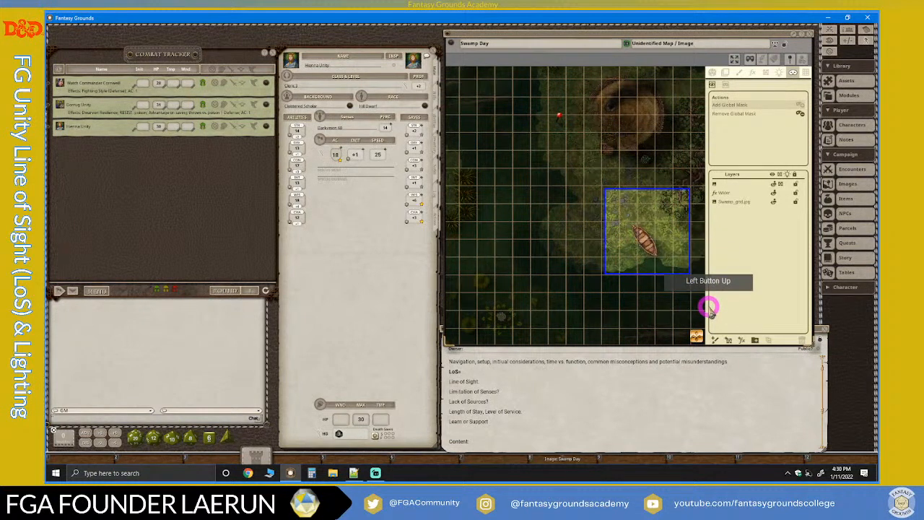
{"action": "left_click_drag", "start_coordinate": [582, 150], "coordinate": [699, 275]}
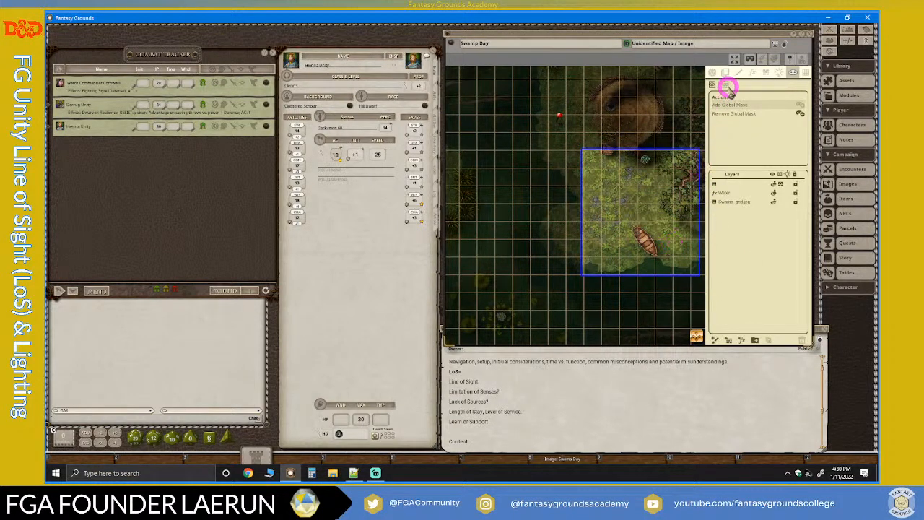
Mask the revealed rectangle around the rowboat and surrounding vegetation again.
{"action": "left_click", "coordinate": [728, 84]}
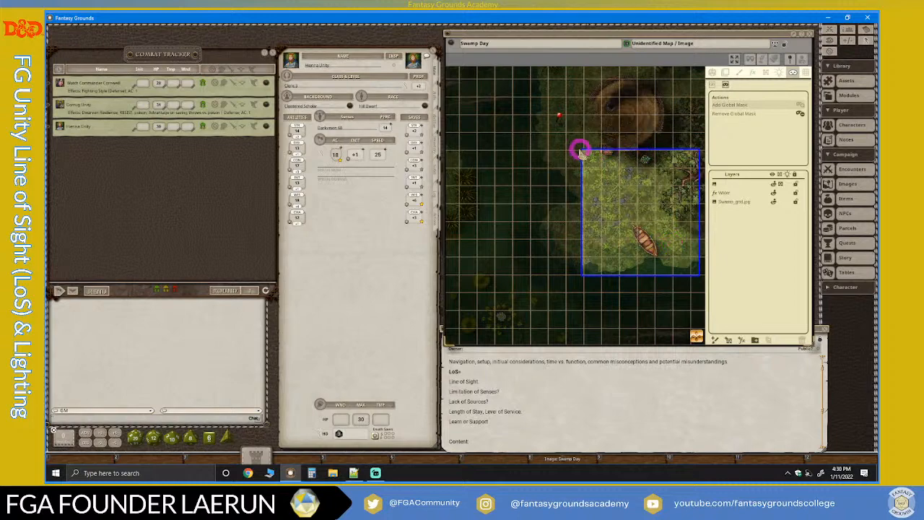
{"action": "left_click_drag", "start_coordinate": [567, 138], "coordinate": [726, 295]}
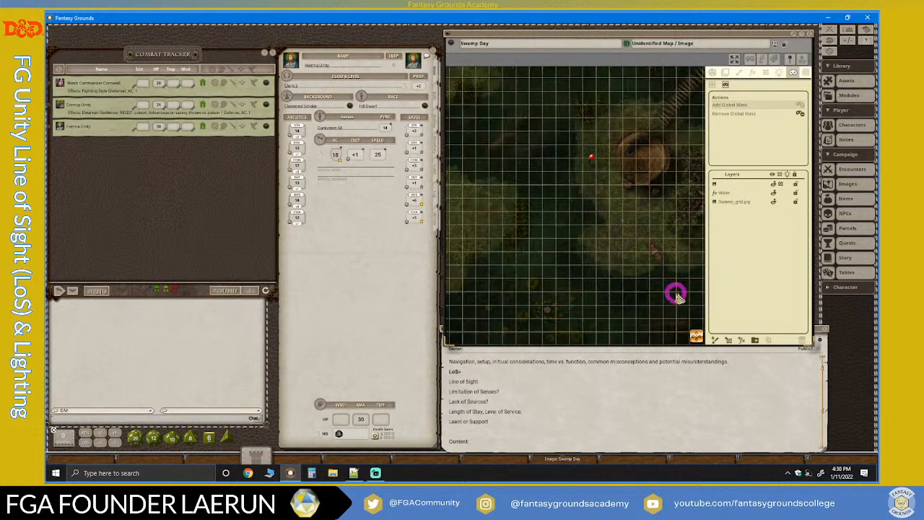
{"action": "mouse_move", "coordinate": [697, 336]}
{"action": "left_mouse_down"}
{"action": "mouse_move", "coordinate": [713, 336]}
{"action": "mouse_move", "coordinate": [697, 320]}
{"action": "left_mouse_up"}
{"action": "scroll", "coordinate": [548, 205], "scroll_direction": "up", "scroll_amount": 3}
{"action": "scroll", "coordinate": [548, 205], "scroll_direction": "down", "scroll_amount": 2}
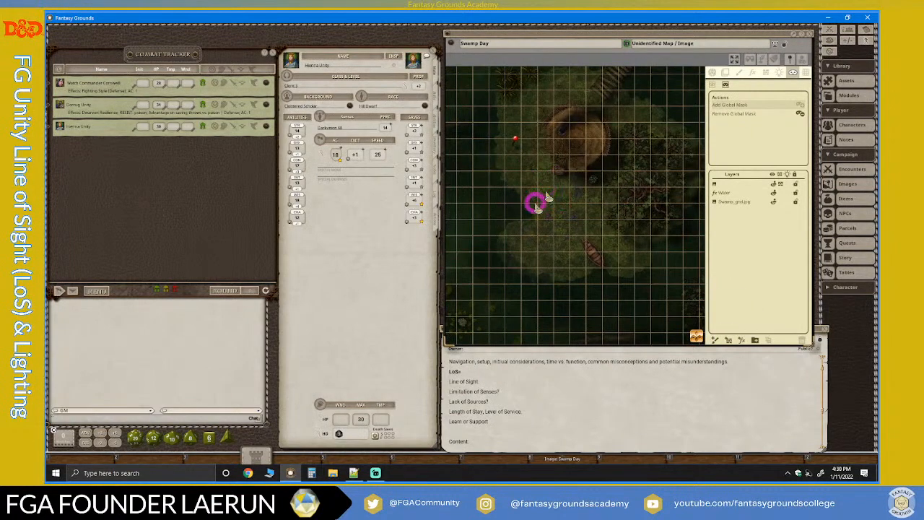
{"action": "scroll", "coordinate": [552, 215], "scroll_direction": "up", "scroll_amount": 2}
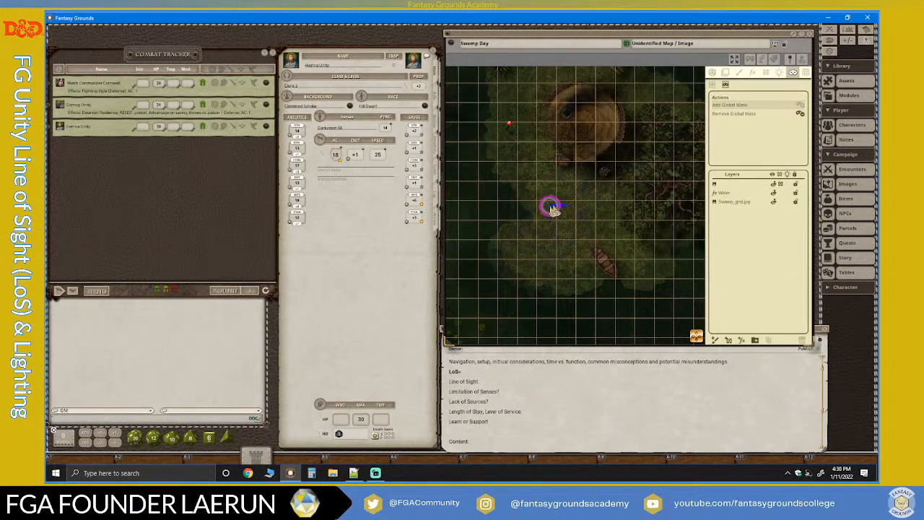
{"action": "mouse_move", "coordinate": [550, 206]}
{"action": "left_mouse_down"}
{"action": "mouse_move", "coordinate": [547, 252]}
{"action": "mouse_move", "coordinate": [610, 287]}
{"action": "mouse_move", "coordinate": [634, 209]}
{"action": "mouse_move", "coordinate": [553, 205]}
{"action": "left_mouse_up"}
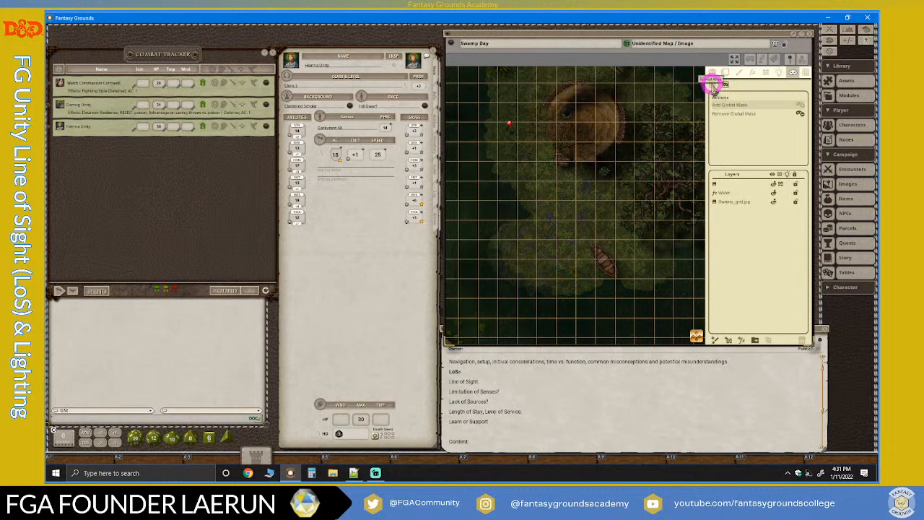
Unmask the hut with a freehand outline, and extend the revealed area over the vegetation and tree beside it.
{"action": "left_click", "coordinate": [713, 86]}
{"action": "mouse_move", "coordinate": [557, 88]}
{"action": "left_mouse_down"}
{"action": "mouse_move", "coordinate": [549, 151]}
{"action": "mouse_move", "coordinate": [637, 144]}
{"action": "mouse_move", "coordinate": [557, 124]}
{"action": "mouse_move", "coordinate": [557, 90]}
{"action": "left_mouse_up"}
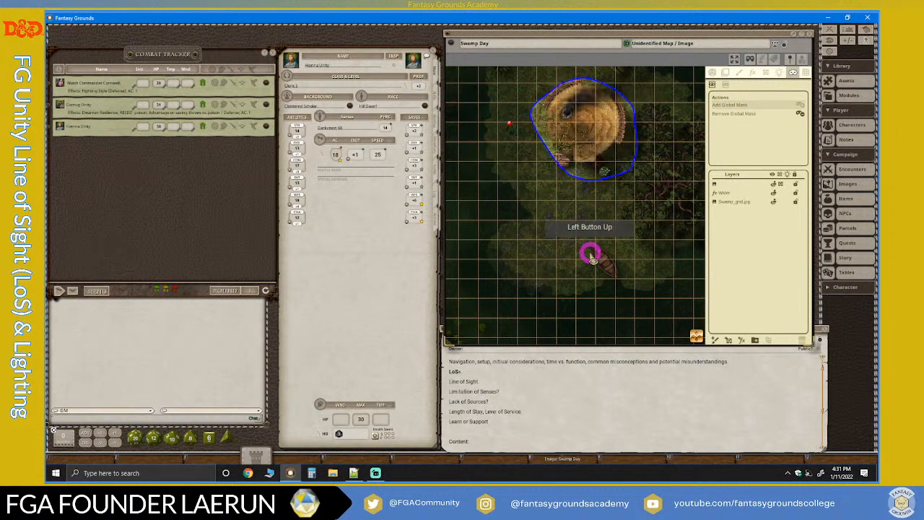
{"action": "left_click", "coordinate": [619, 253]}
{"action": "left_click", "coordinate": [585, 176]}
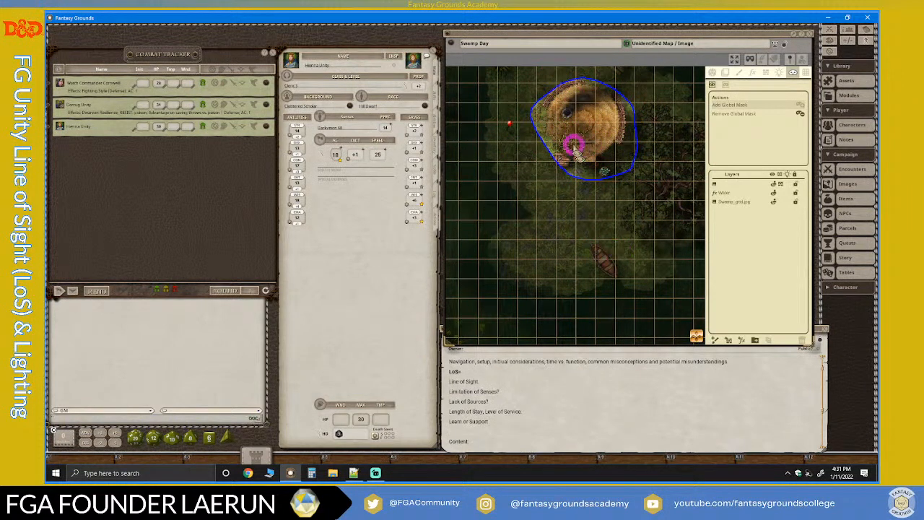
{"action": "mouse_move", "coordinate": [575, 147]}
{"action": "left_mouse_down"}
{"action": "mouse_move", "coordinate": [648, 223]}
{"action": "mouse_move", "coordinate": [538, 149]}
{"action": "left_mouse_up"}
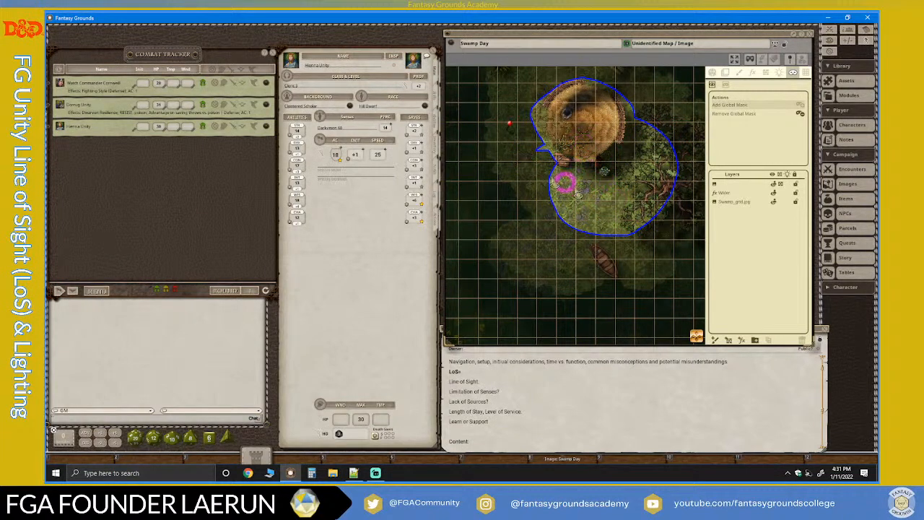
Examine the outline of the unmasked area around the hut and tree against the masked map at several zoom levels.
{"action": "scroll", "coordinate": [631, 232], "scroll_direction": "down", "scroll_amount": 3}
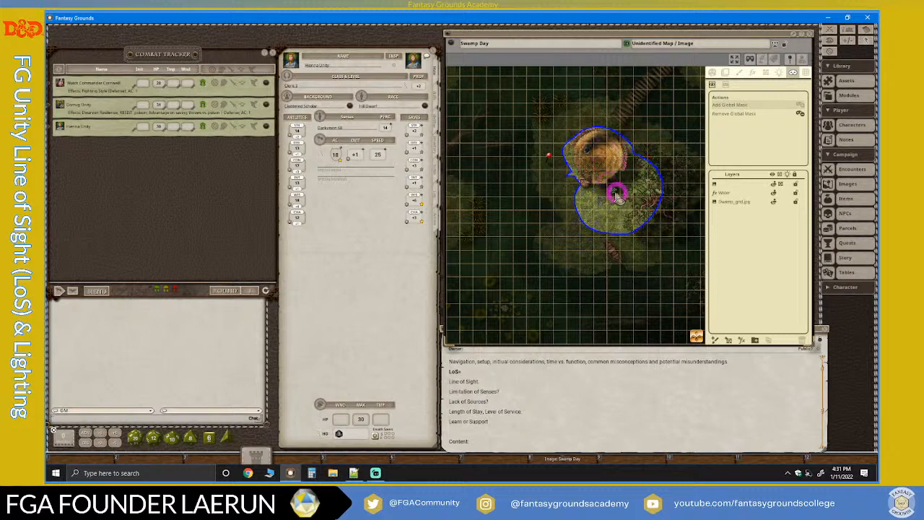
{"action": "scroll", "coordinate": [614, 196], "scroll_direction": "up", "scroll_amount": 1}
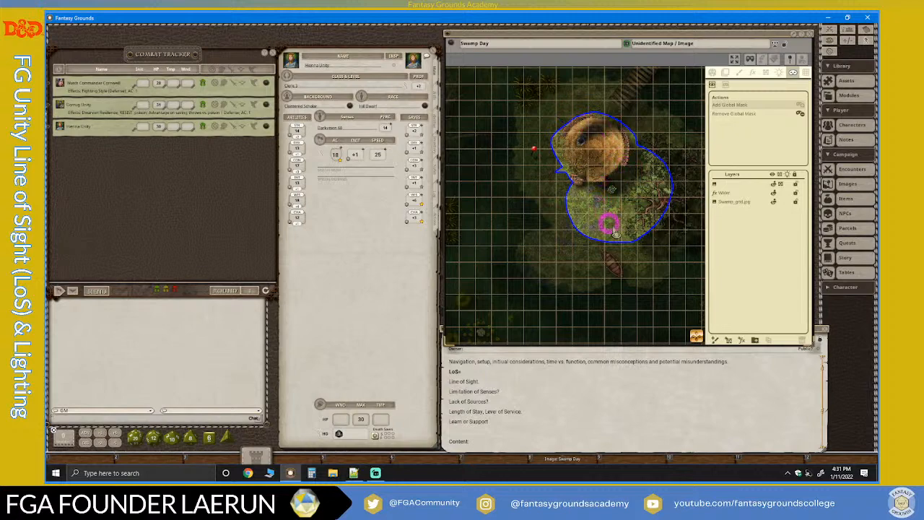
{"action": "scroll", "coordinate": [609, 180], "scroll_direction": "up", "scroll_amount": 4}
{"action": "scroll", "coordinate": [650, 211], "scroll_direction": "down", "scroll_amount": 3}
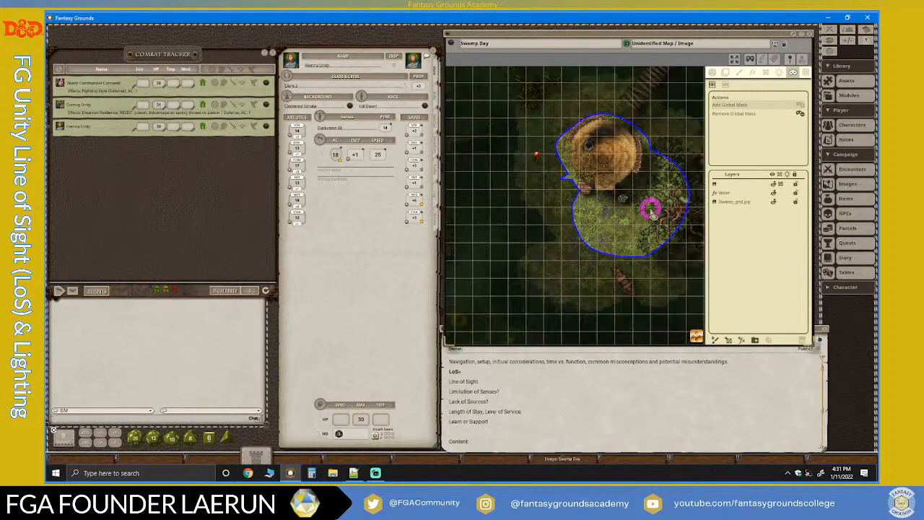
{"action": "scroll", "coordinate": [651, 211], "scroll_direction": "up", "scroll_amount": 4}
{"action": "scroll", "coordinate": [547, 178], "scroll_direction": "down", "scroll_amount": 2}
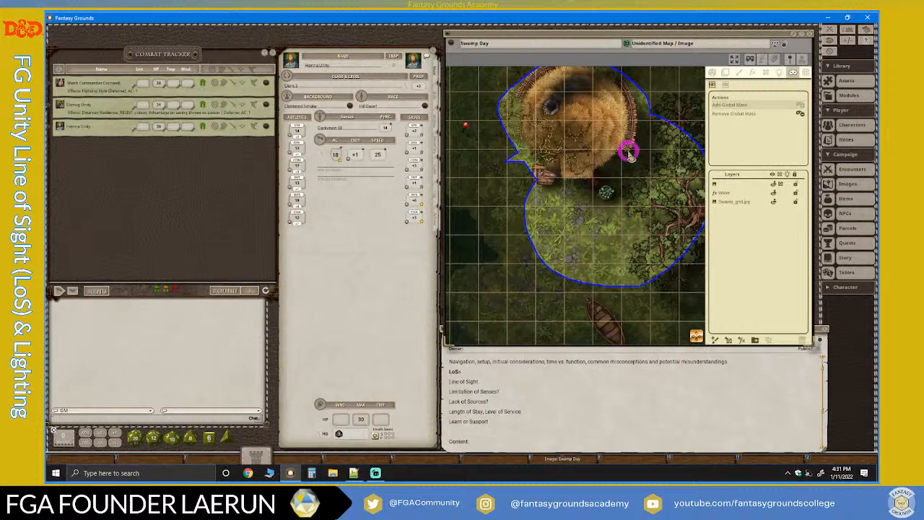
{"action": "scroll", "coordinate": [628, 153], "scroll_direction": "down", "scroll_amount": 3}
{"action": "scroll", "coordinate": [627, 168], "scroll_direction": "up", "scroll_amount": 2}
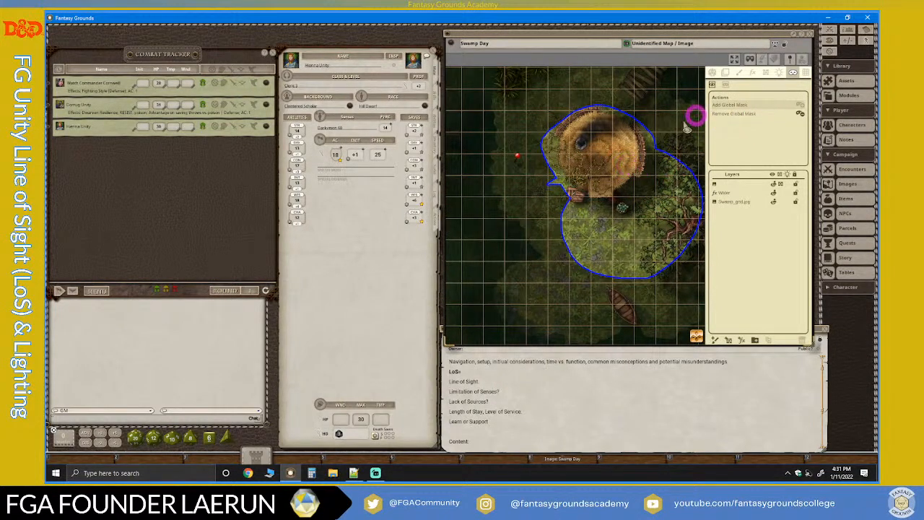
{"action": "scroll", "coordinate": [695, 117], "scroll_direction": "down", "scroll_amount": 1}
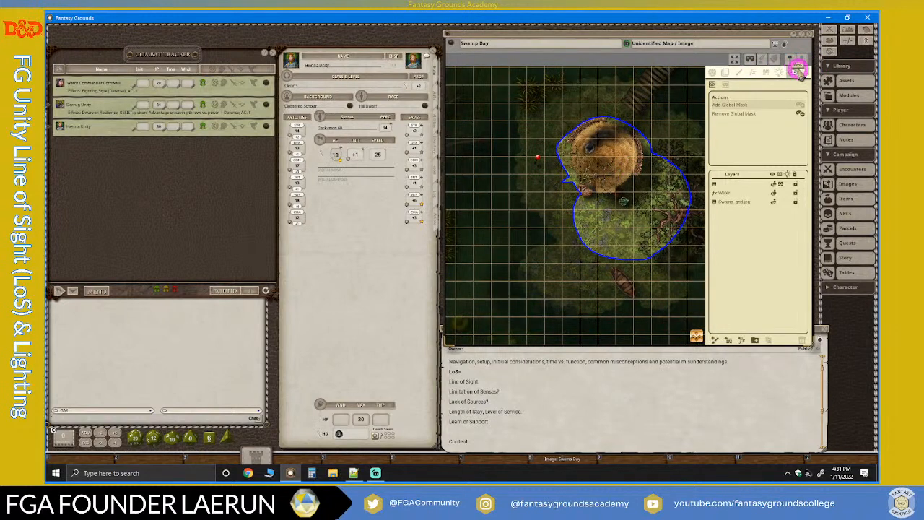
{"action": "scroll", "coordinate": [680, 226], "scroll_direction": "up", "scroll_amount": 2}
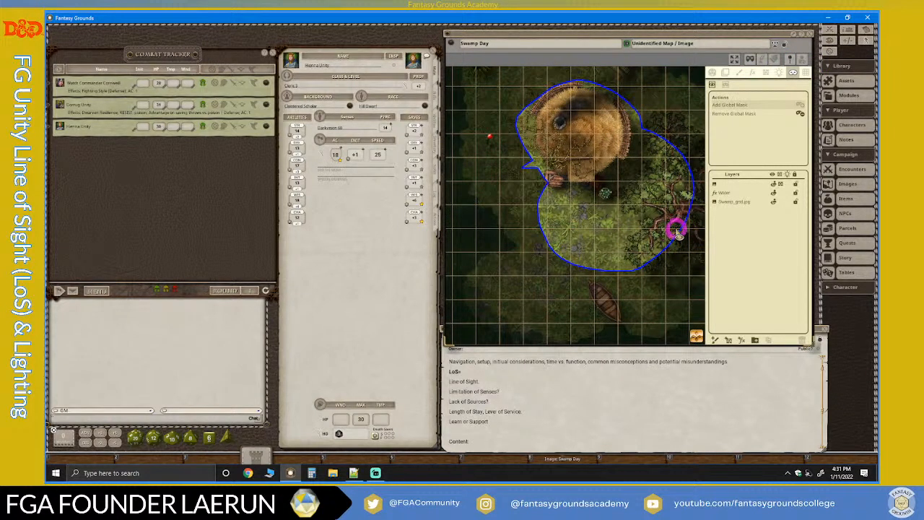
{"action": "scroll", "coordinate": [610, 202], "scroll_direction": "down", "scroll_amount": 1}
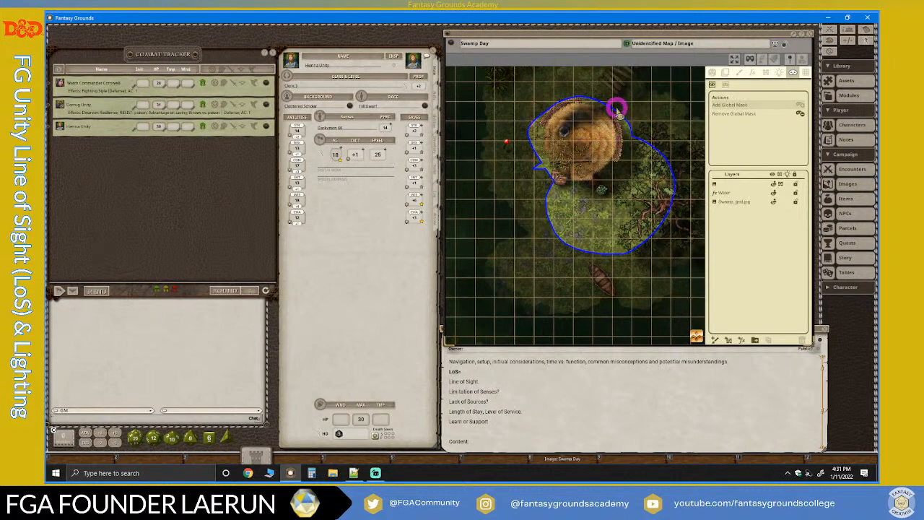
Remove the global mask from the entire map.
{"action": "left_click", "coordinate": [800, 108]}
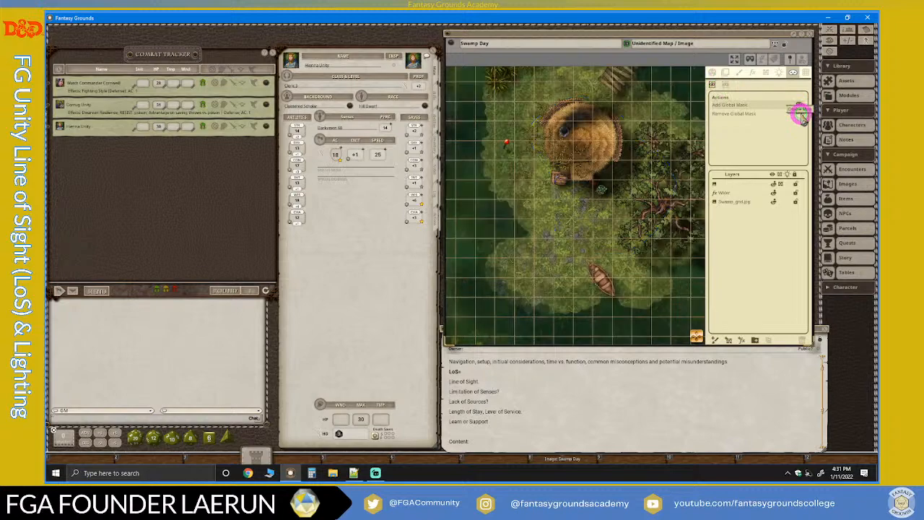
{"action": "scroll", "coordinate": [665, 182], "scroll_direction": "down", "scroll_amount": 5}
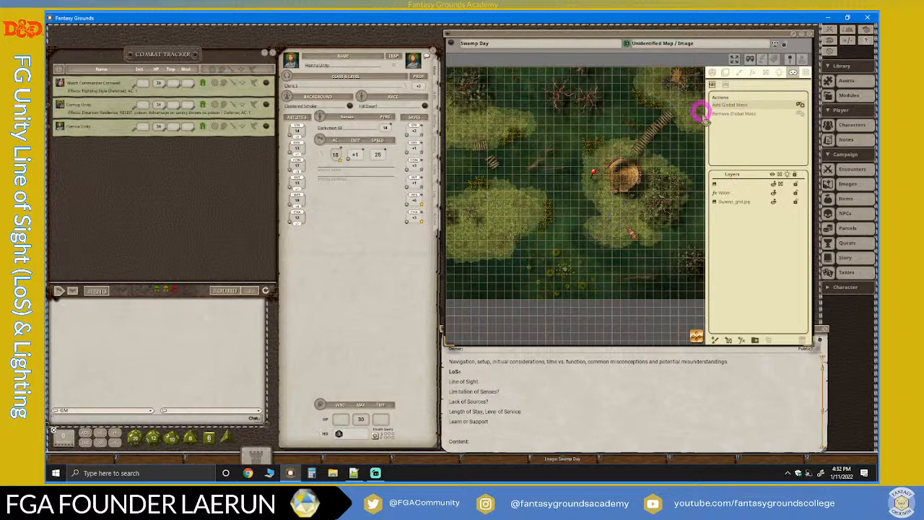
{"action": "scroll", "coordinate": [617, 139], "scroll_direction": "up", "scroll_amount": 2}
{"action": "scroll", "coordinate": [635, 194], "scroll_direction": "down", "scroll_amount": 2}
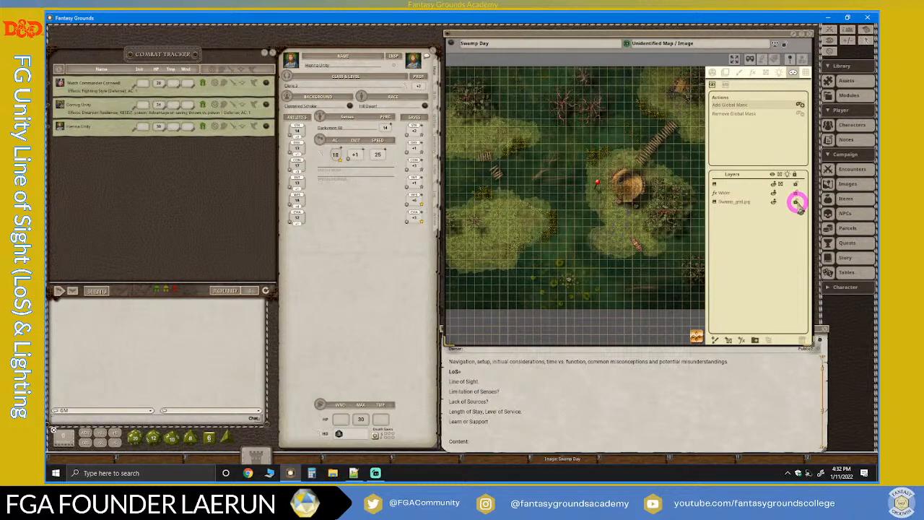
Open the line-of-sight tools with the Water layer selected, and toggle that layer's visibility at the shoreline below the hut.
{"action": "left_click", "coordinate": [725, 195]}
{"action": "scroll", "coordinate": [625, 230], "scroll_direction": "up", "scroll_amount": 5}
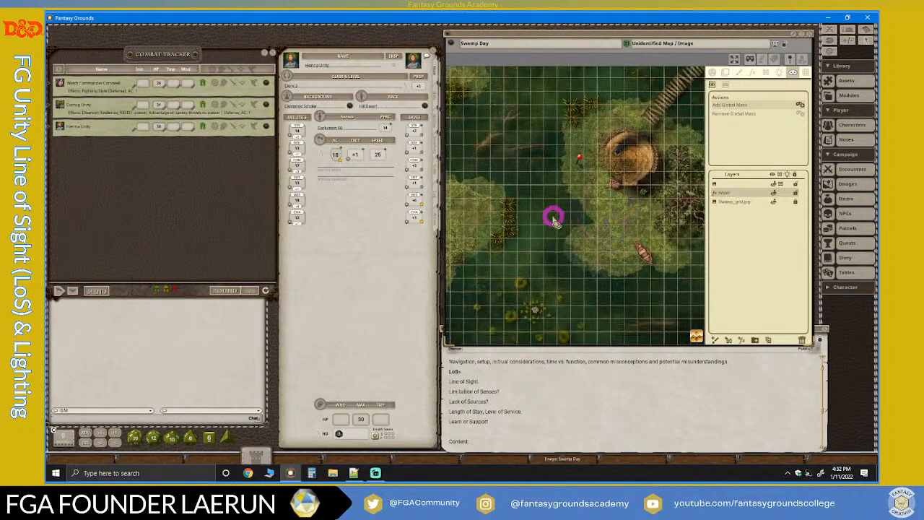
{"action": "scroll", "coordinate": [553, 217], "scroll_direction": "up", "scroll_amount": 2}
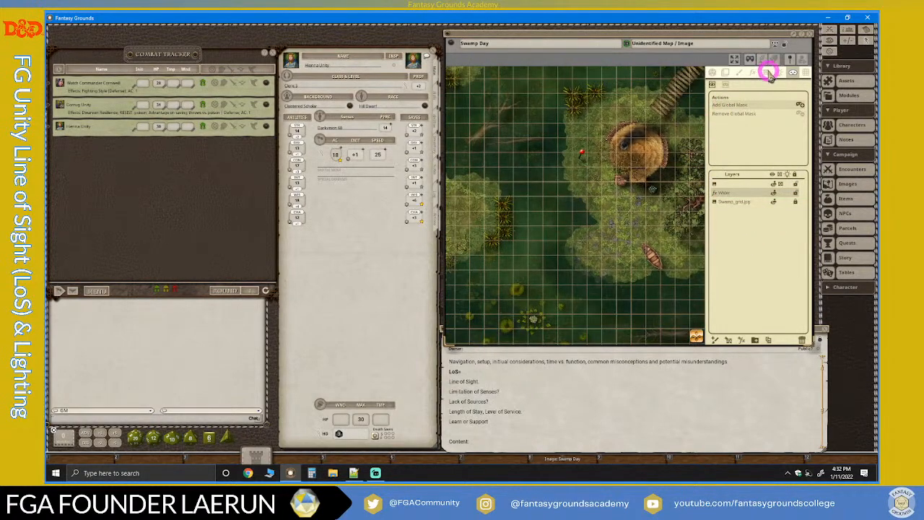
{"action": "left_click", "coordinate": [769, 73]}
{"action": "scroll", "coordinate": [567, 239], "scroll_direction": "up", "scroll_amount": 6}
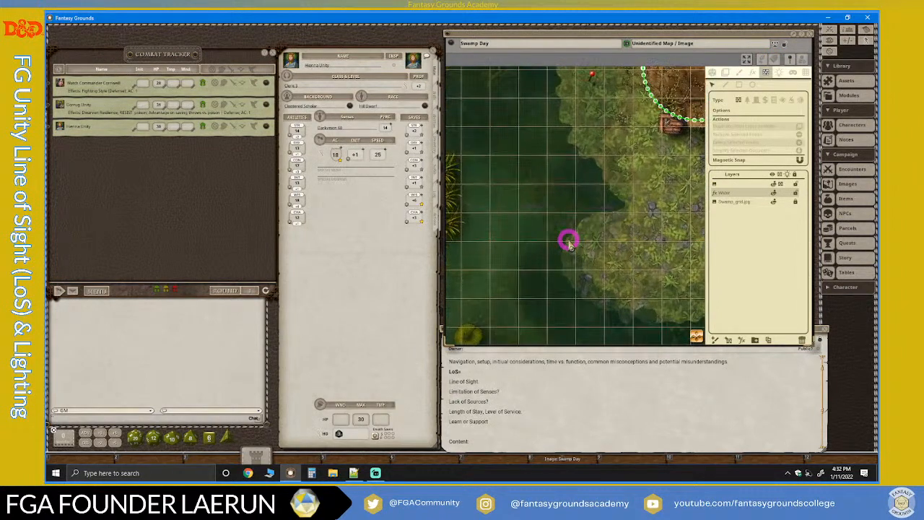
{"action": "scroll", "coordinate": [568, 244], "scroll_direction": "up", "scroll_amount": 2}
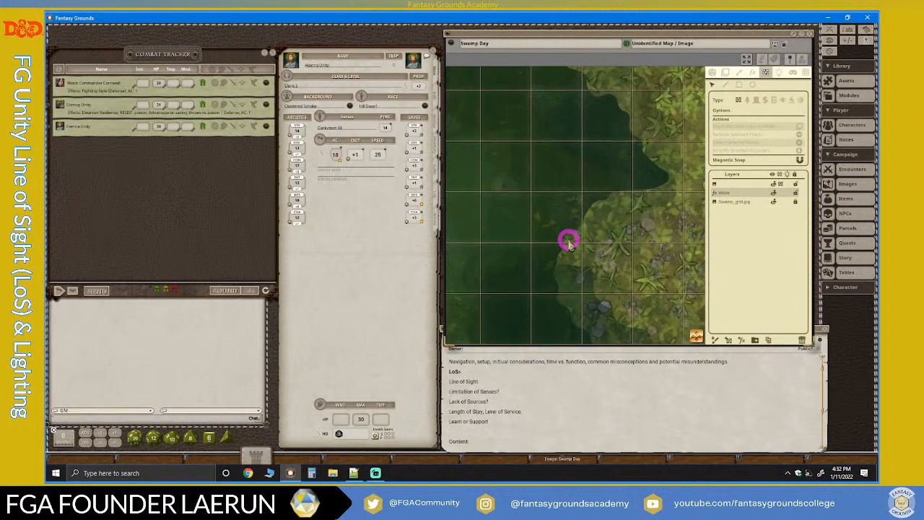
{"action": "left_click", "coordinate": [774, 195]}
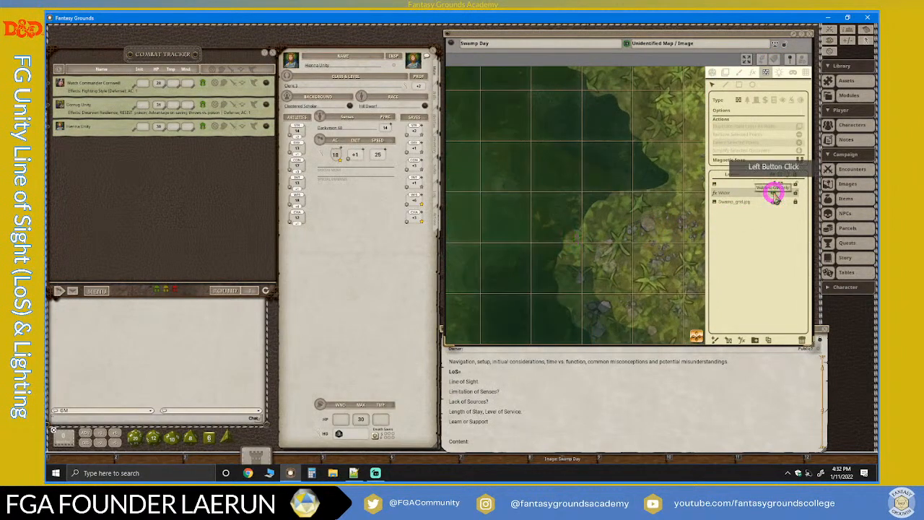
{"action": "left_click", "coordinate": [774, 194]}
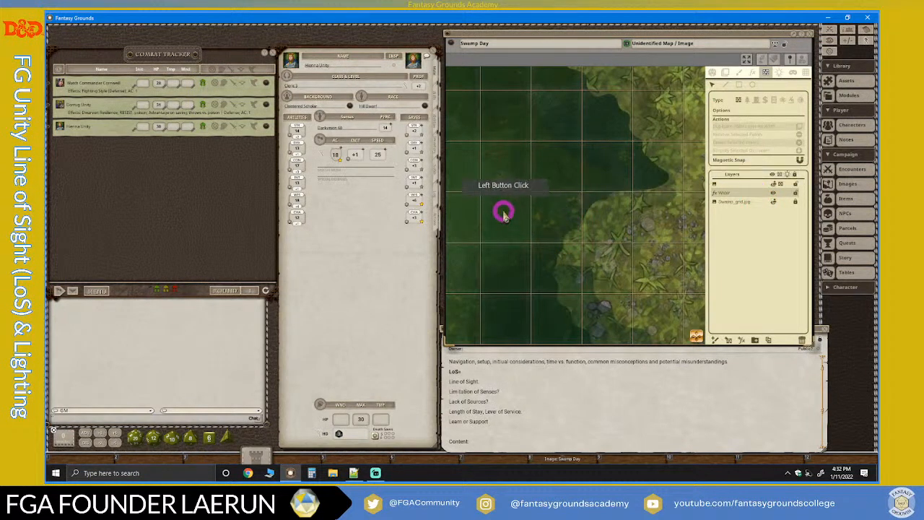
Open the Water layer's effect settings and set Horizontal to 21, Intensity to 17 and Speed to 19.
{"action": "scroll", "coordinate": [518, 186], "scroll_direction": "down", "scroll_amount": 1}
{"action": "scroll", "coordinate": [517, 187], "scroll_direction": "down", "scroll_amount": 1}
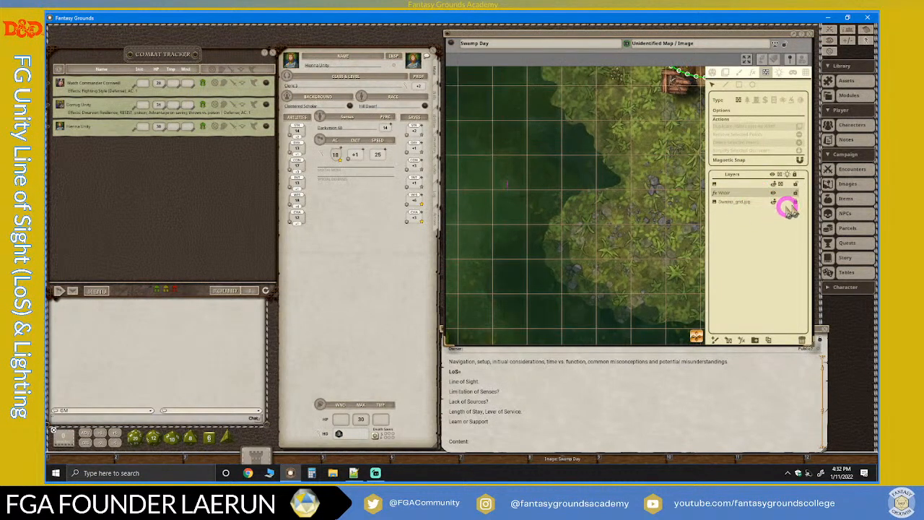
{"action": "scroll", "coordinate": [499, 207], "scroll_direction": "up", "scroll_amount": 1}
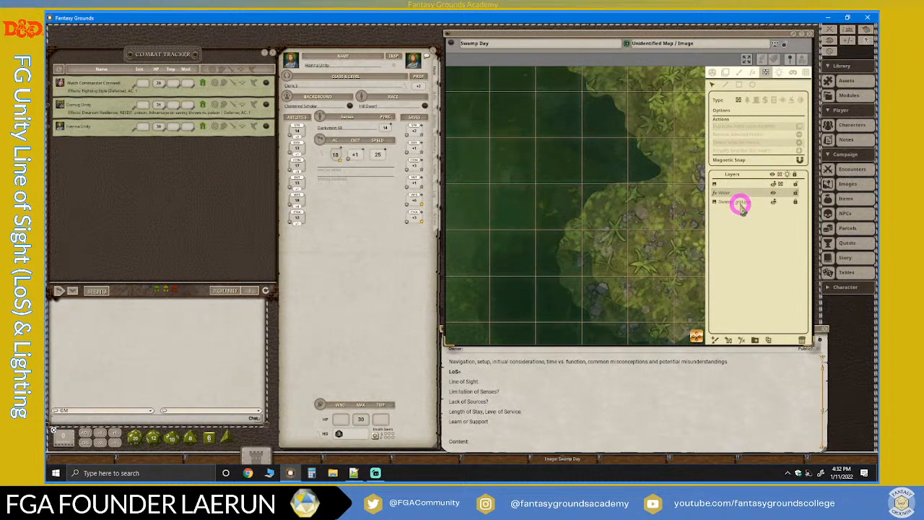
{"action": "left_click", "coordinate": [754, 73]}
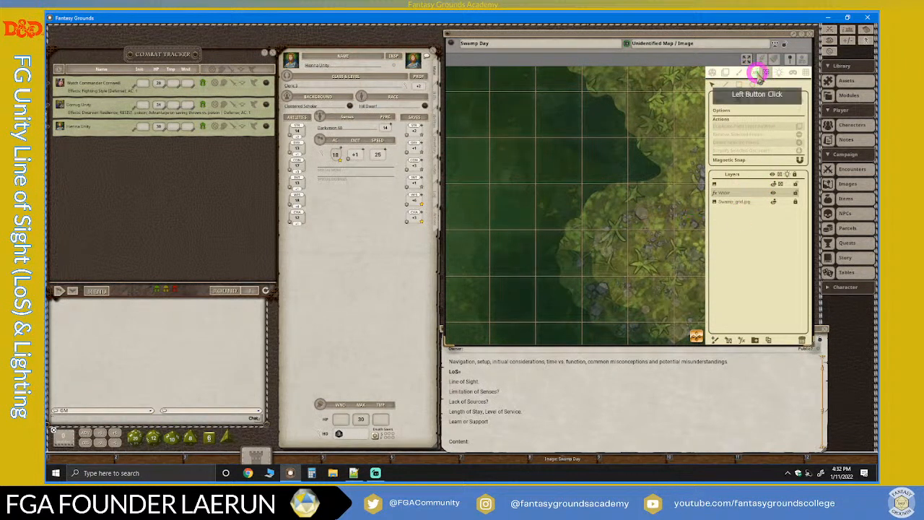
{"action": "left_click", "coordinate": [752, 73]}
{"action": "left_click", "coordinate": [784, 175]}
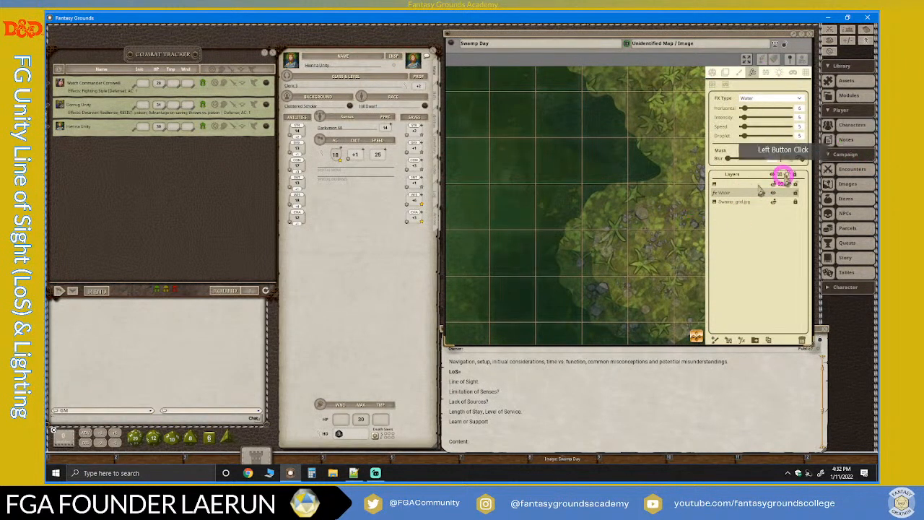
{"action": "scroll", "coordinate": [543, 245], "scroll_direction": "up", "scroll_amount": 1}
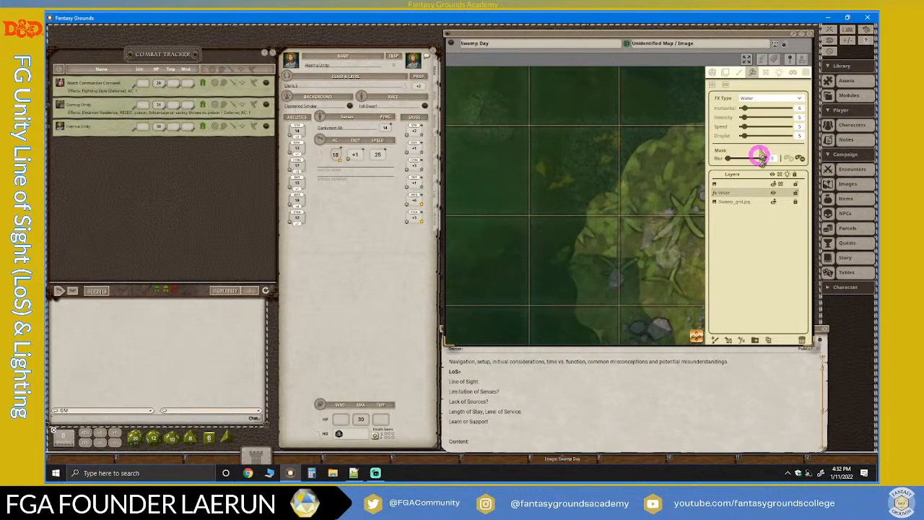
{"action": "mouse_move", "coordinate": [747, 108]}
{"action": "left_mouse_down"}
{"action": "mouse_move", "coordinate": [755, 108]}
{"action": "mouse_move", "coordinate": [745, 133]}
{"action": "mouse_move", "coordinate": [751, 129]}
{"action": "left_mouse_up"}
{"action": "left_click", "coordinate": [744, 128]}
{"action": "left_click", "coordinate": [747, 127]}
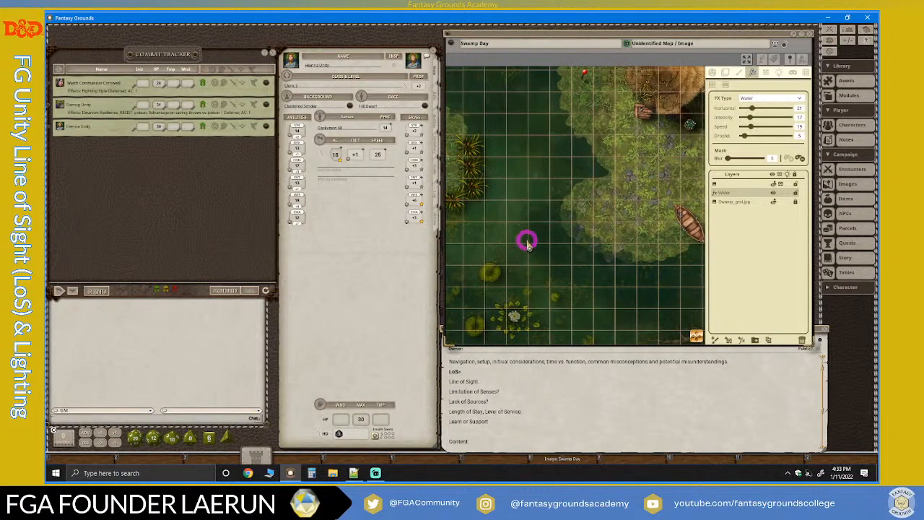
Set the Water effect's mask blur to 18.
{"action": "scroll", "coordinate": [527, 242], "scroll_direction": "up", "scroll_amount": 2}
{"action": "scroll", "coordinate": [527, 242], "scroll_direction": "up", "scroll_amount": 2}
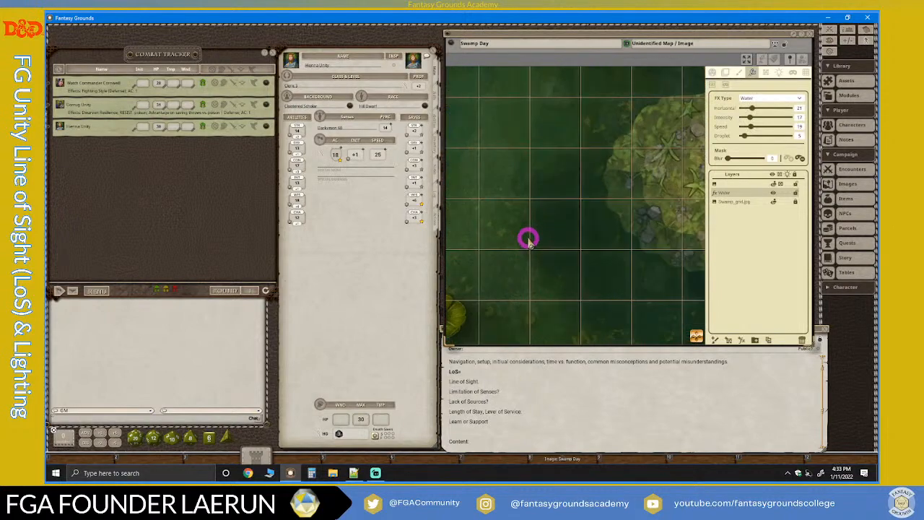
{"action": "scroll", "coordinate": [659, 244], "scroll_direction": "up", "scroll_amount": 1}
{"action": "scroll", "coordinate": [659, 243], "scroll_direction": "up", "scroll_amount": 2}
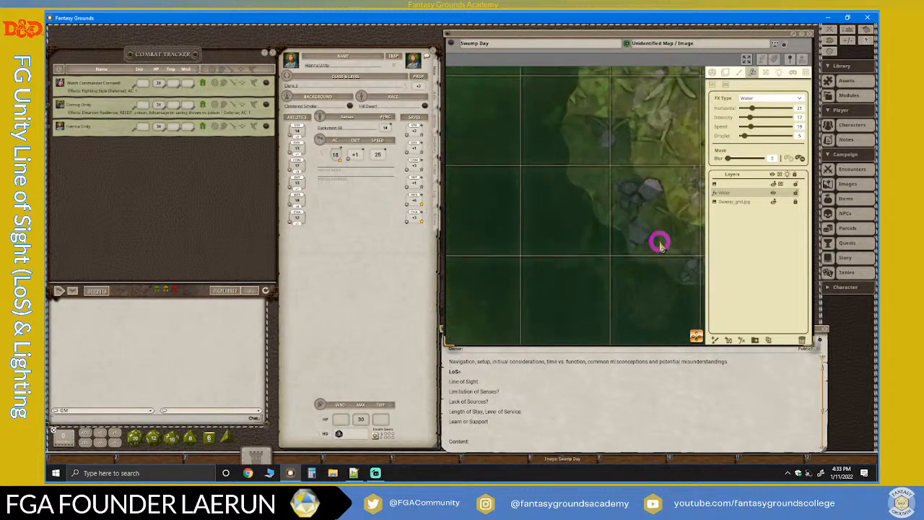
{"action": "scroll", "coordinate": [526, 206], "scroll_direction": "down", "scroll_amount": 3}
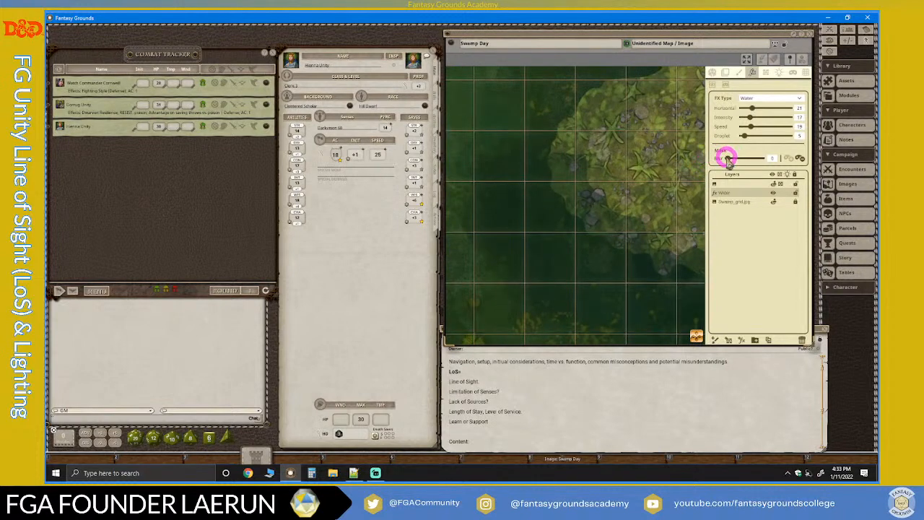
{"action": "left_click_drag", "start_coordinate": [728, 159], "coordinate": [735, 160]}
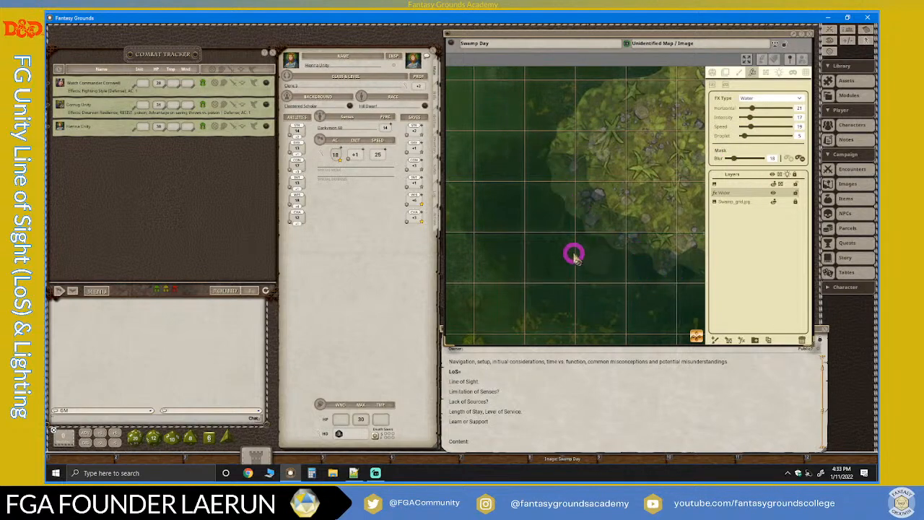
Set the Water effect's Intensity to 18 and its Speed to 14.
{"action": "scroll", "coordinate": [520, 212], "scroll_direction": "down", "scroll_amount": 5}
{"action": "scroll", "coordinate": [590, 186], "scroll_direction": "up", "scroll_amount": 3}
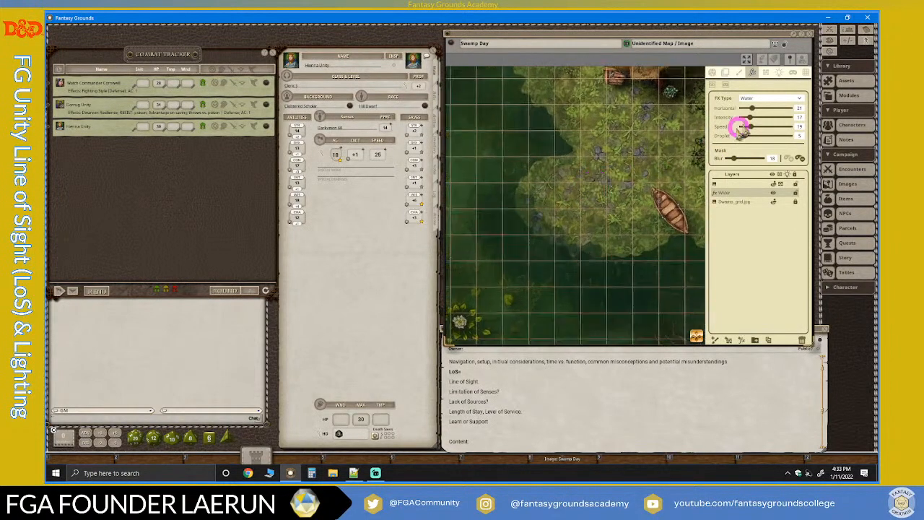
{"action": "mouse_move", "coordinate": [751, 116]}
{"action": "left_mouse_down"}
{"action": "mouse_move", "coordinate": [767, 117]}
{"action": "mouse_move", "coordinate": [751, 116]}
{"action": "mouse_move", "coordinate": [748, 127]}
{"action": "left_mouse_up"}
{"action": "scroll", "coordinate": [547, 216], "scroll_direction": "down", "scroll_amount": 2}
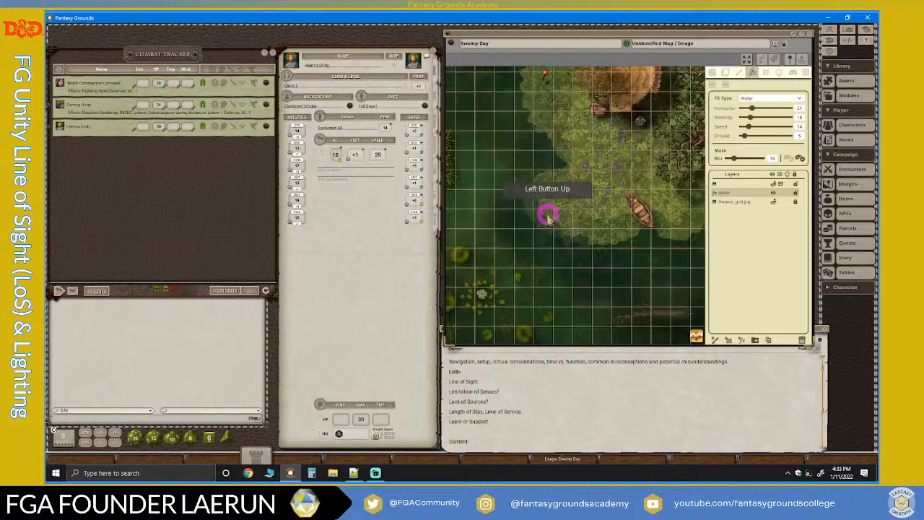
Set the Water effect's Horizontal value to 14.
{"action": "scroll", "coordinate": [521, 242], "scroll_direction": "down", "scroll_amount": 5}
{"action": "scroll", "coordinate": [523, 266], "scroll_direction": "up", "scroll_amount": 4}
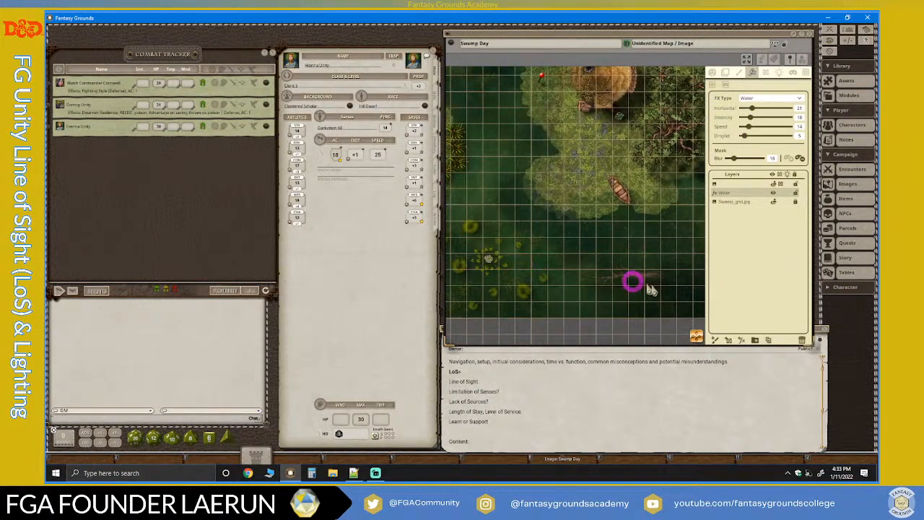
{"action": "scroll", "coordinate": [643, 283], "scroll_direction": "up", "scroll_amount": 5}
{"action": "scroll", "coordinate": [559, 234], "scroll_direction": "down", "scroll_amount": 6}
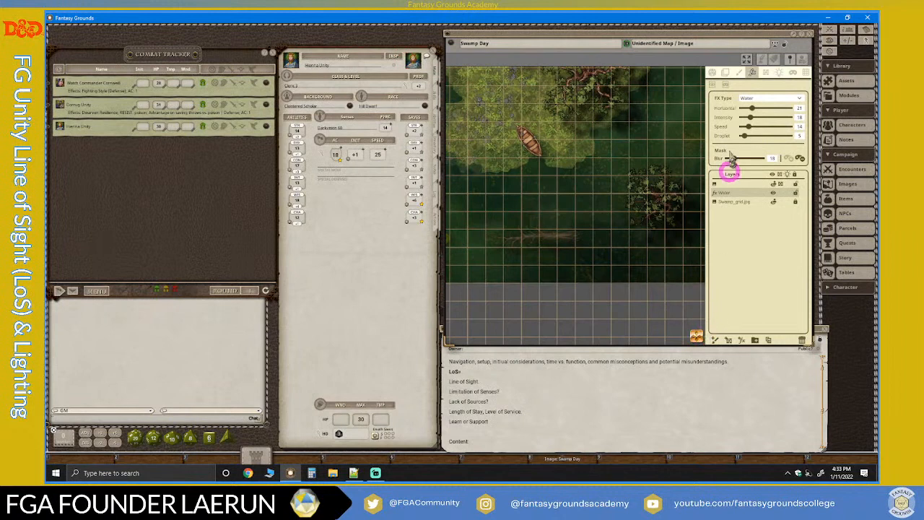
{"action": "left_click_drag", "start_coordinate": [752, 107], "coordinate": [748, 108]}
{"action": "scroll", "coordinate": [552, 193], "scroll_direction": "down", "scroll_amount": 2}
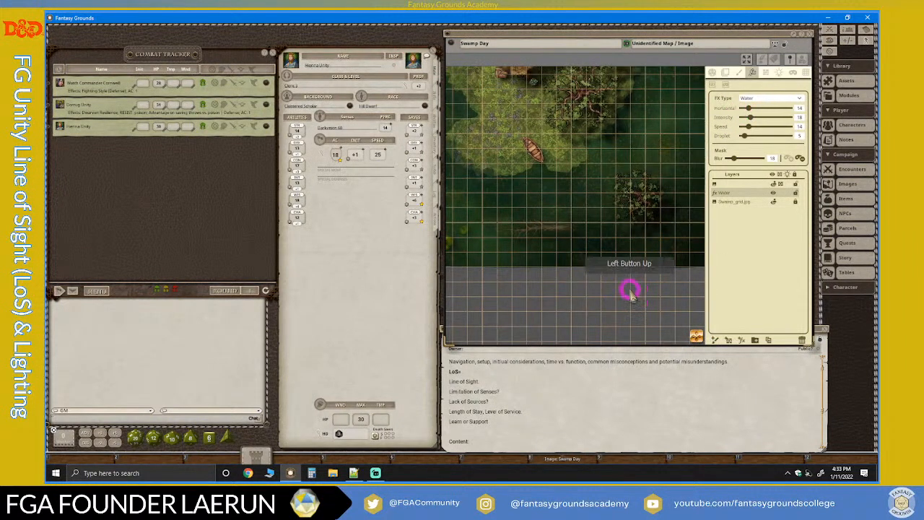
Lock the Water layer and the unnamed layer above it, leaving the unnamed layer selected.
{"action": "left_click_drag", "start_coordinate": [697, 336], "coordinate": [569, 240]}
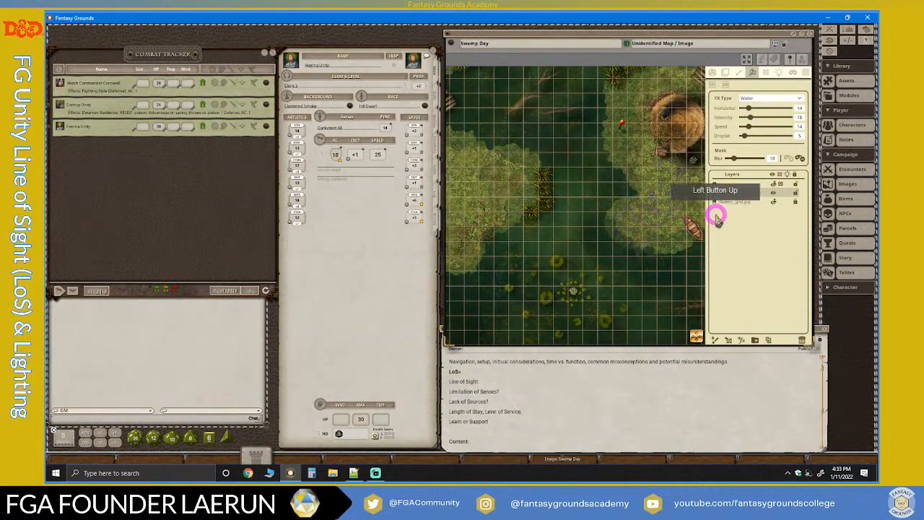
{"action": "scroll", "coordinate": [532, 243], "scroll_direction": "down", "scroll_amount": 1}
{"action": "scroll", "coordinate": [532, 243], "scroll_direction": "down", "scroll_amount": 1}
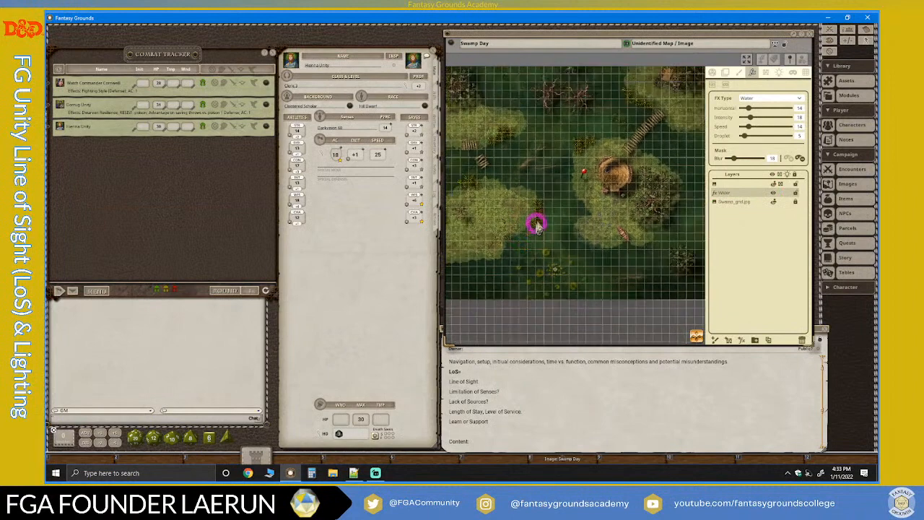
{"action": "scroll", "coordinate": [538, 202], "scroll_direction": "up", "scroll_amount": 2}
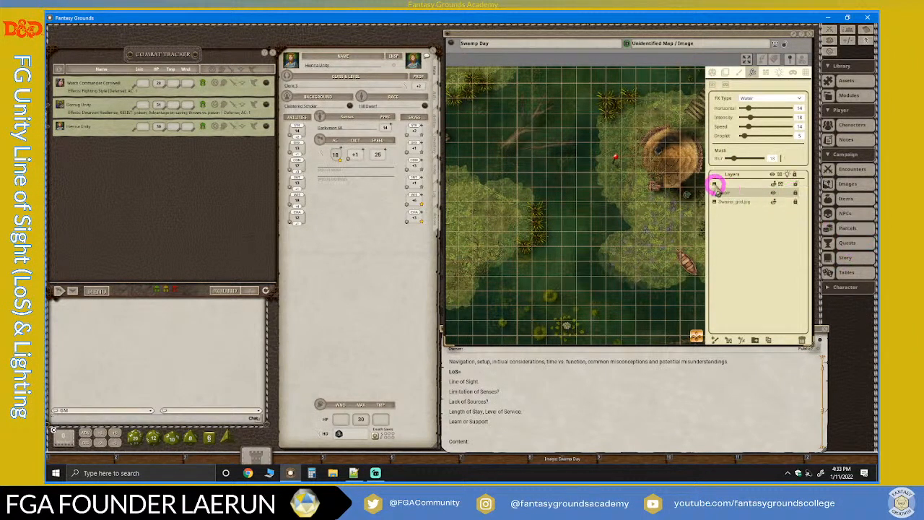
{"action": "left_click", "coordinate": [729, 182]}
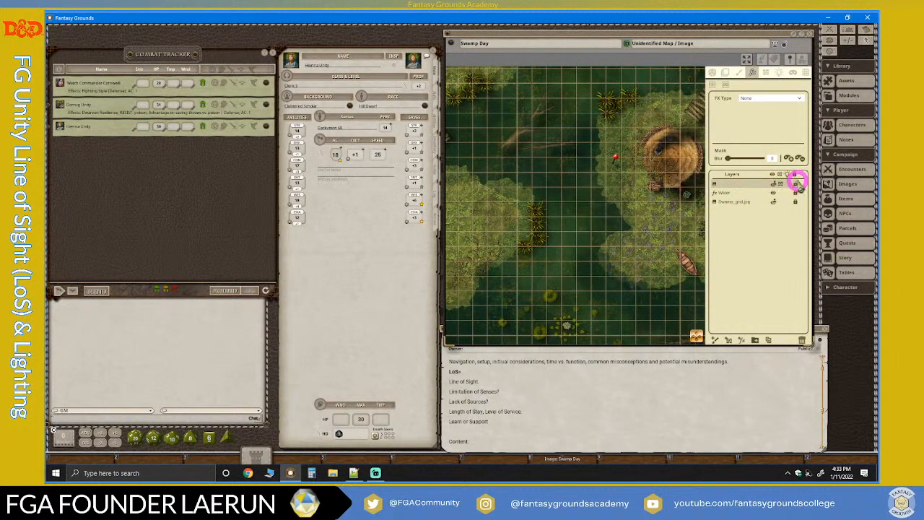
{"action": "left_click", "coordinate": [797, 182]}
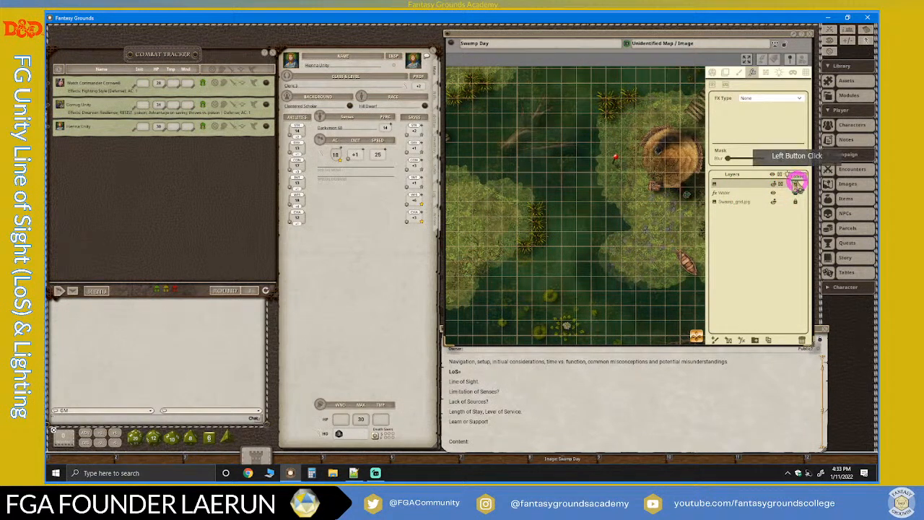
{"action": "left_click", "coordinate": [735, 183]}
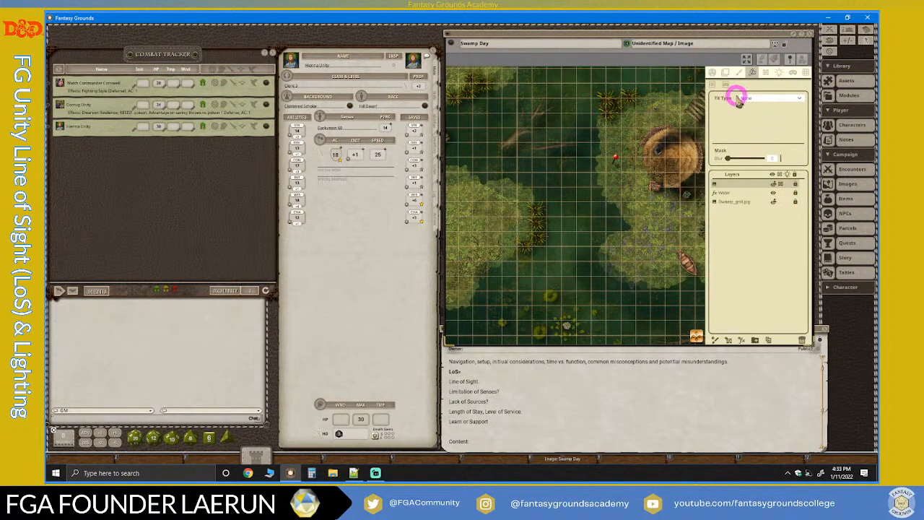
Show the line-of-sight shapes of the unnamed layer and examine those around the hut and trees across the map.
{"action": "left_click", "coordinate": [768, 74]}
{"action": "left_click", "coordinate": [674, 241]}
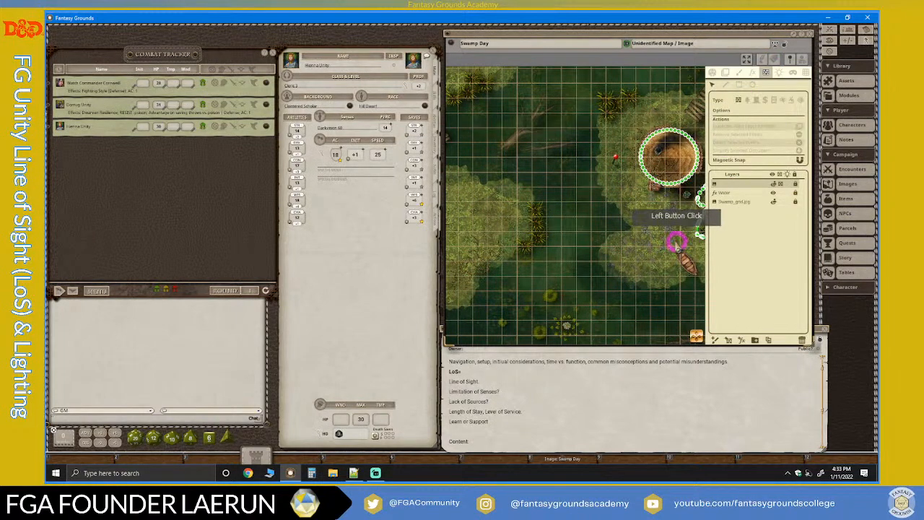
{"action": "scroll", "coordinate": [653, 253], "scroll_direction": "down", "scroll_amount": 5}
{"action": "left_click", "coordinate": [696, 337]}
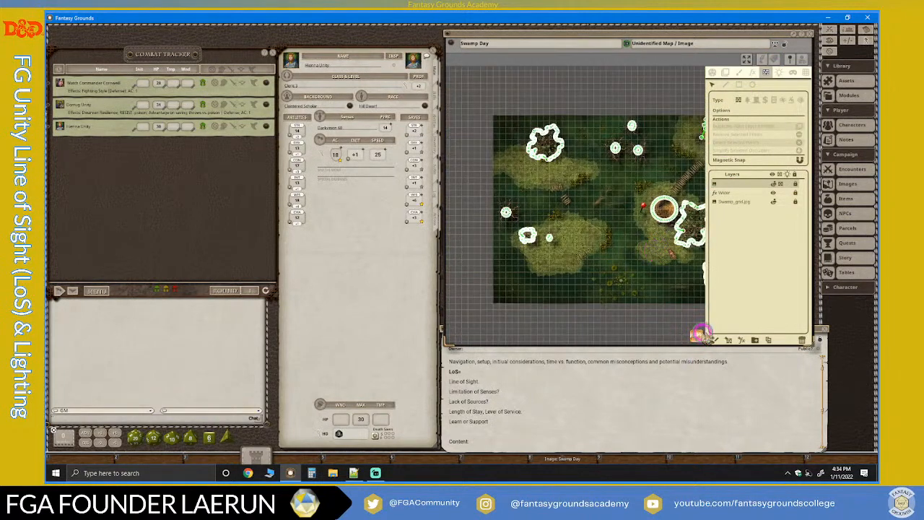
{"action": "left_click_drag", "start_coordinate": [702, 334], "coordinate": [774, 338]}
{"action": "scroll", "coordinate": [555, 141], "scroll_direction": "up", "scroll_amount": 4}
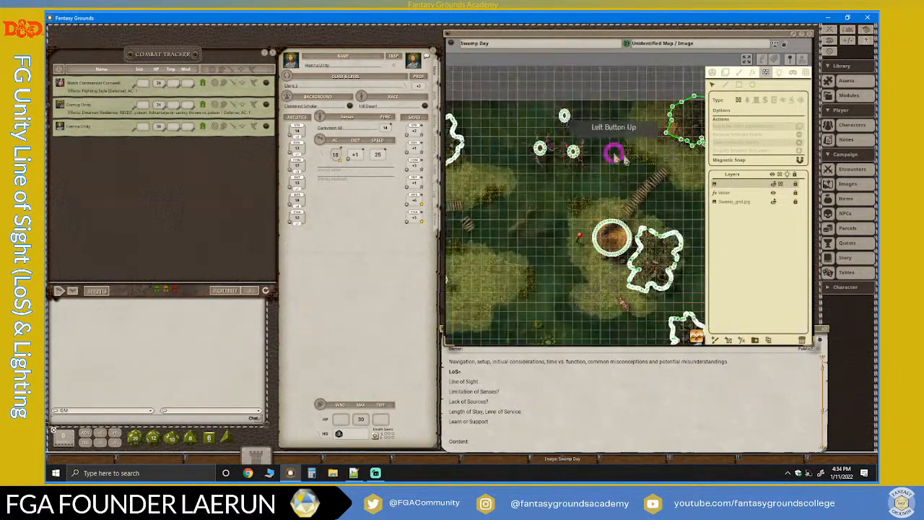
{"action": "scroll", "coordinate": [628, 157], "scroll_direction": "up", "scroll_amount": 3}
{"action": "scroll", "coordinate": [629, 157], "scroll_direction": "down", "scroll_amount": 5}
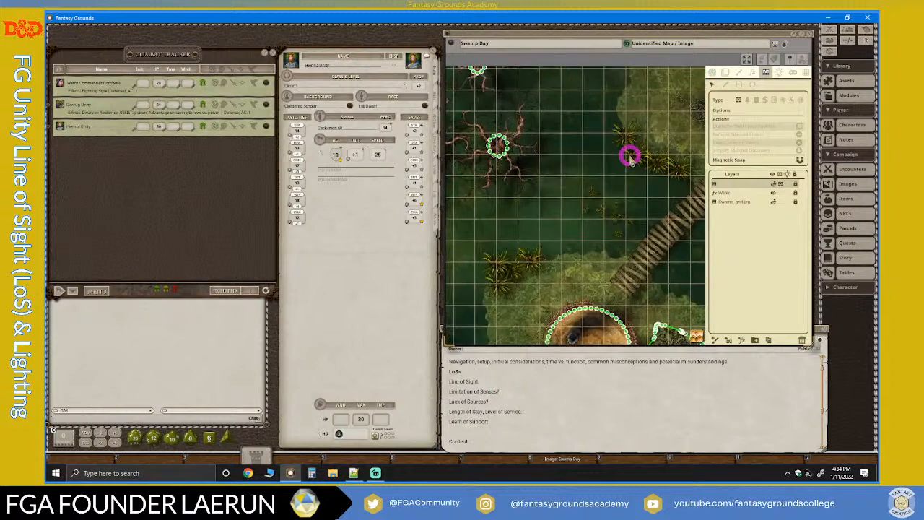
{"action": "scroll", "coordinate": [693, 316], "scroll_direction": "up", "scroll_amount": 4}
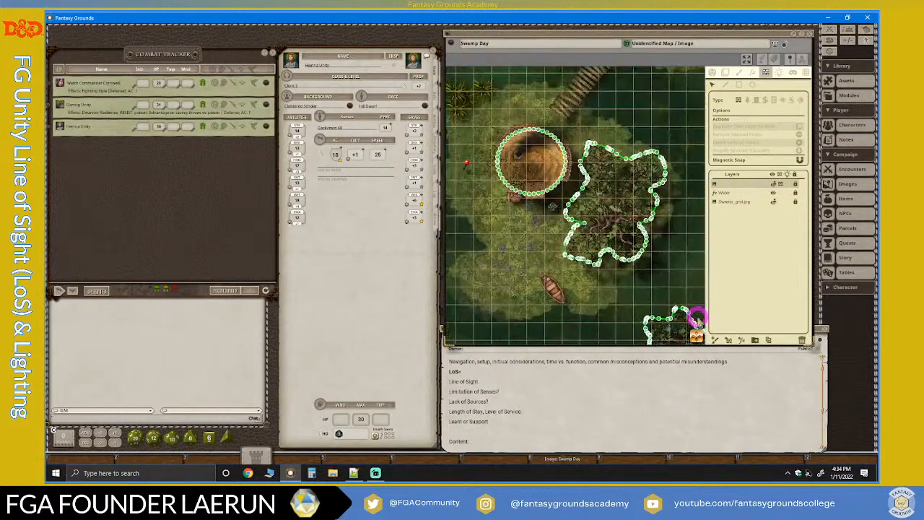
{"action": "scroll", "coordinate": [549, 142], "scroll_direction": "up", "scroll_amount": 1}
{"action": "scroll", "coordinate": [551, 145], "scroll_direction": "down", "scroll_amount": 3}
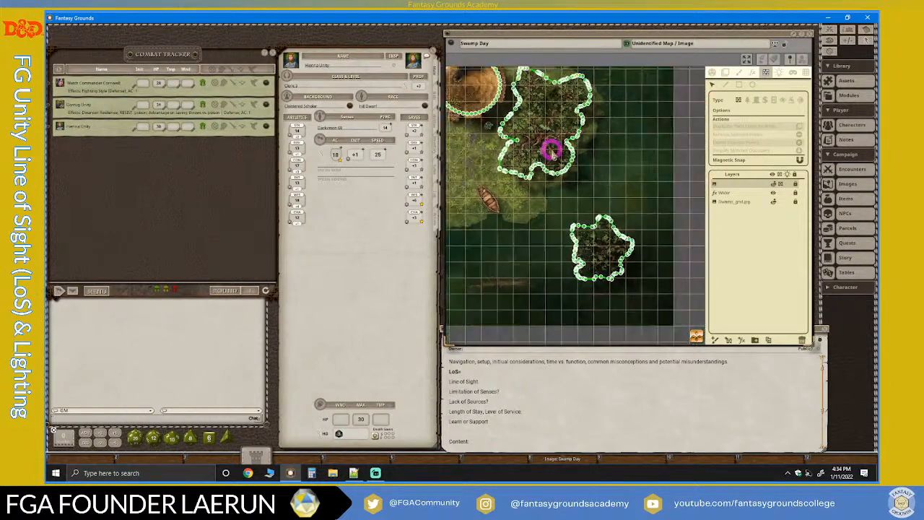
Examine the line-of-sight outline of the isolated tree southeast of the hut, and compare it with the larger tree beside the hut.
{"action": "scroll", "coordinate": [583, 204], "scroll_direction": "up", "scroll_amount": 3}
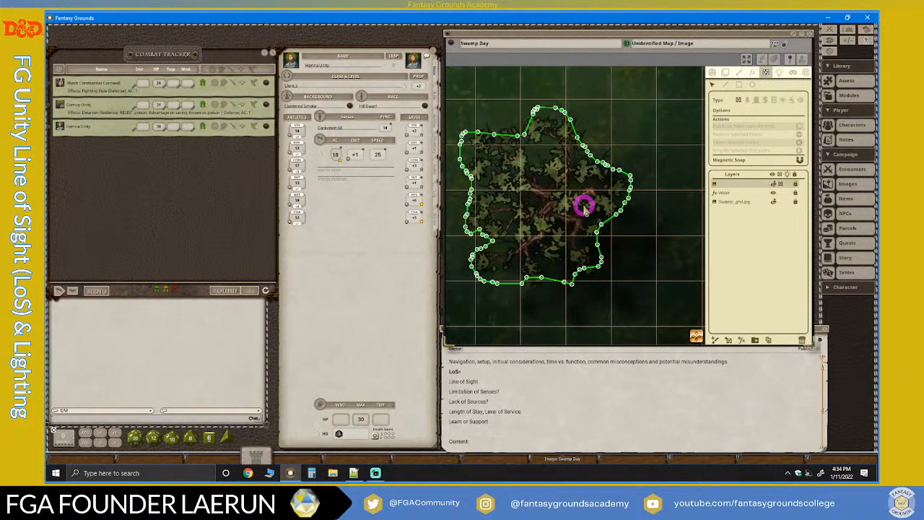
{"action": "scroll", "coordinate": [494, 204], "scroll_direction": "down", "scroll_amount": 1}
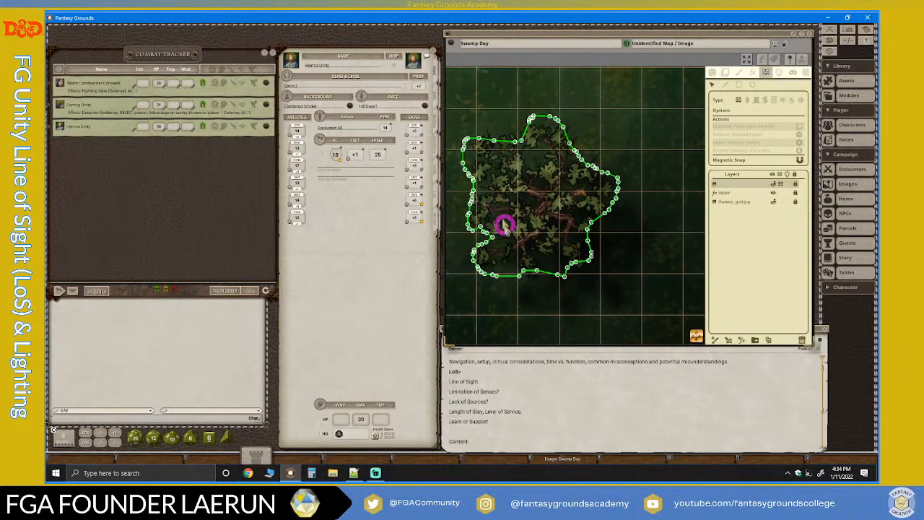
{"action": "scroll", "coordinate": [535, 179], "scroll_direction": "down", "scroll_amount": 1}
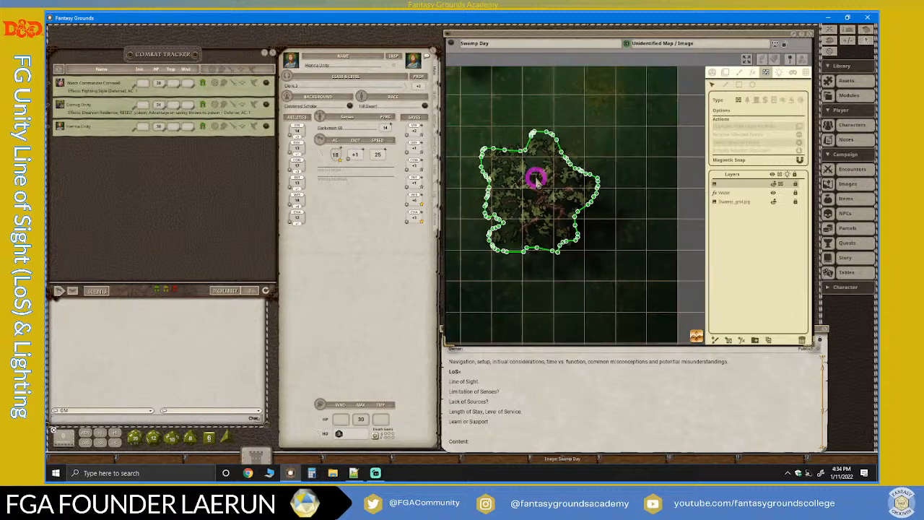
{"action": "scroll", "coordinate": [545, 172], "scroll_direction": "up", "scroll_amount": 2}
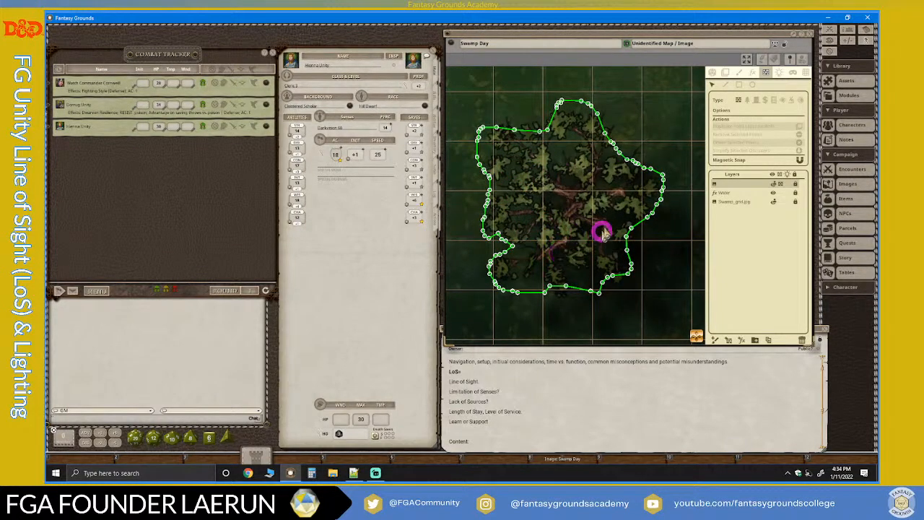
{"action": "scroll", "coordinate": [583, 161], "scroll_direction": "down", "scroll_amount": 2}
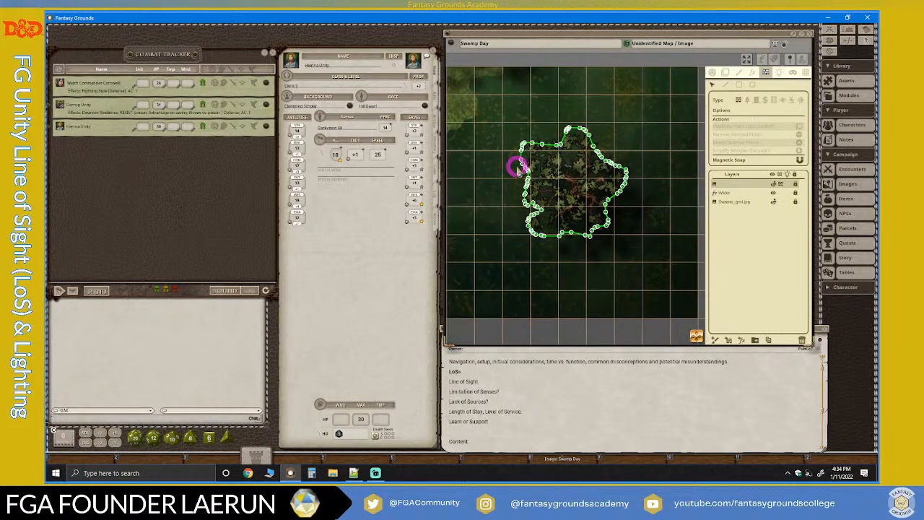
{"action": "scroll", "coordinate": [630, 188], "scroll_direction": "up", "scroll_amount": 1}
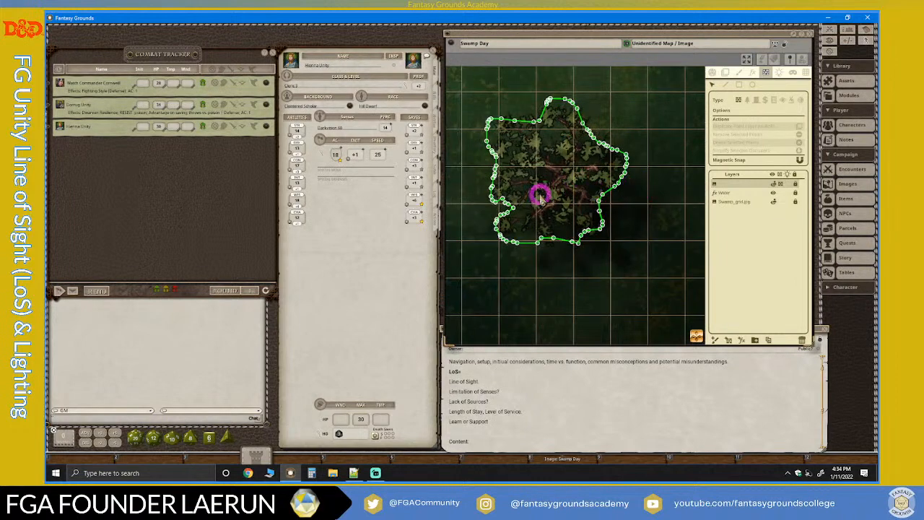
{"action": "scroll", "coordinate": [538, 193], "scroll_direction": "down", "scroll_amount": 3}
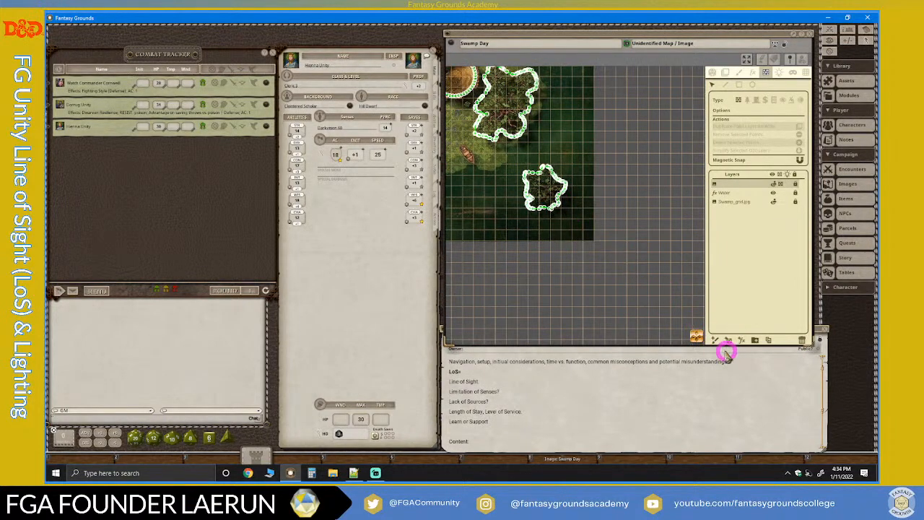
{"action": "left_click_drag", "start_coordinate": [696, 335], "coordinate": [466, 229]}
{"action": "scroll", "coordinate": [562, 165], "scroll_direction": "up", "scroll_amount": 4}
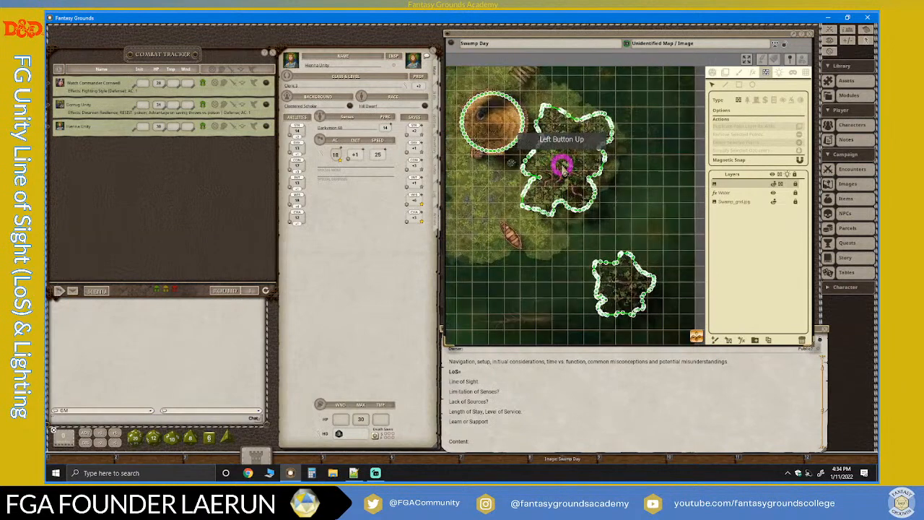
Examine the line-of-sight outline of the large leafy tree beside the hut, including the notch on its western side.
{"action": "scroll", "coordinate": [496, 176], "scroll_direction": "up", "scroll_amount": 4}
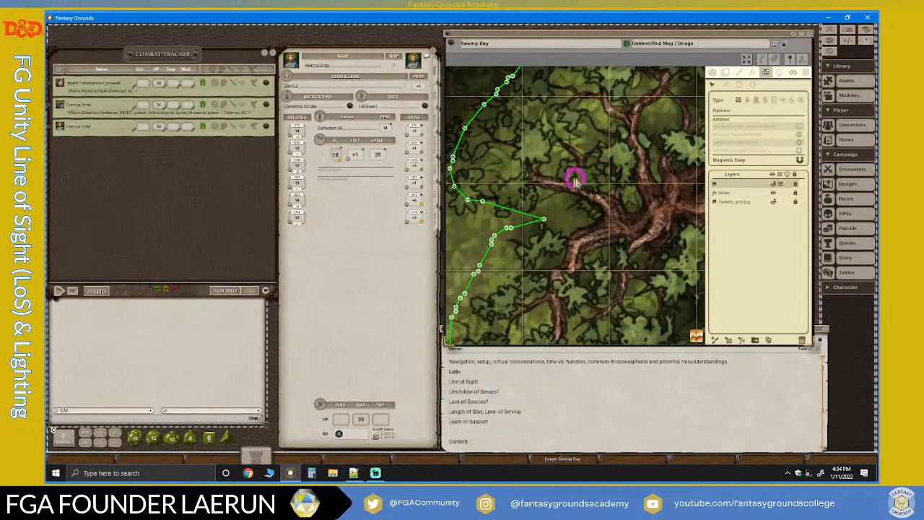
{"action": "scroll", "coordinate": [576, 181], "scroll_direction": "down", "scroll_amount": 8}
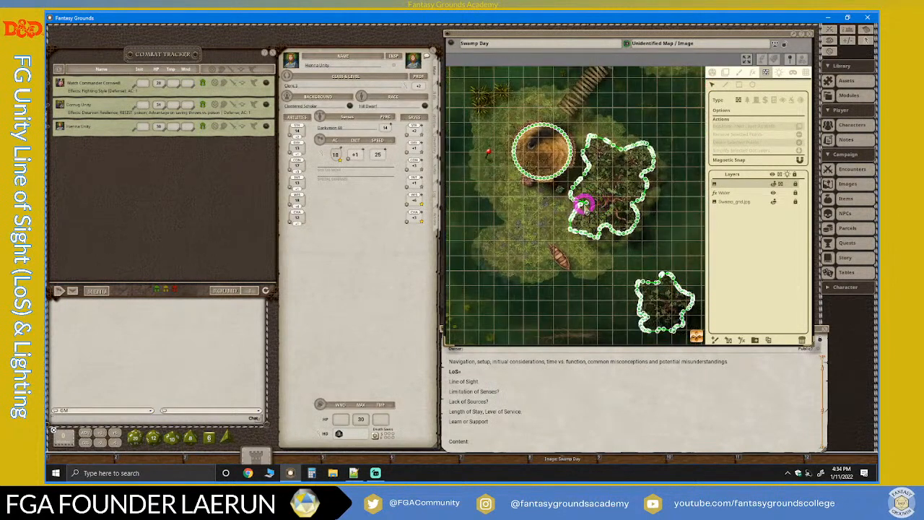
{"action": "scroll", "coordinate": [633, 176], "scroll_direction": "up", "scroll_amount": 3}
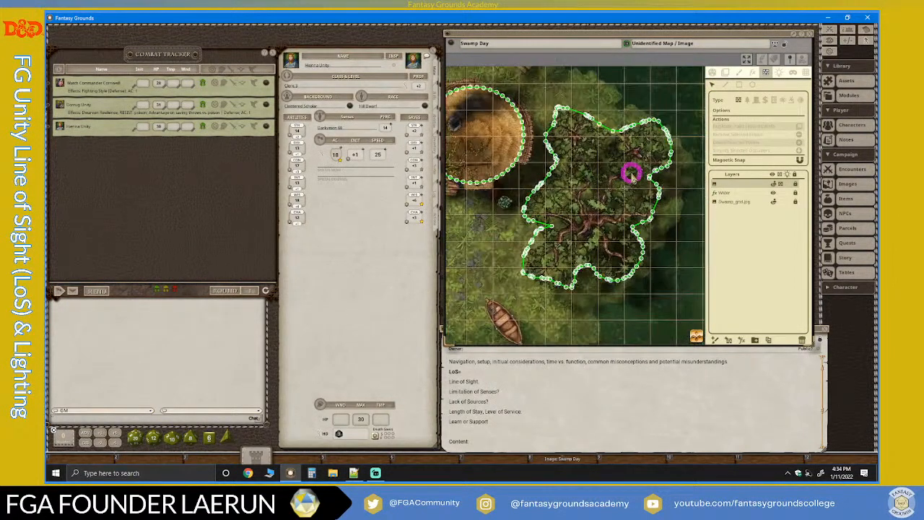
{"action": "scroll", "coordinate": [598, 211], "scroll_direction": "down", "scroll_amount": 2}
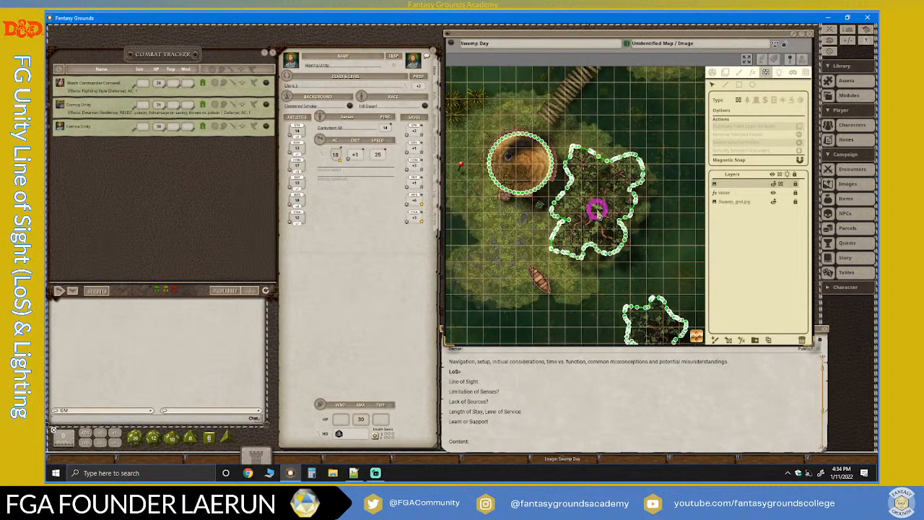
{"action": "scroll", "coordinate": [552, 212], "scroll_direction": "up", "scroll_amount": 5}
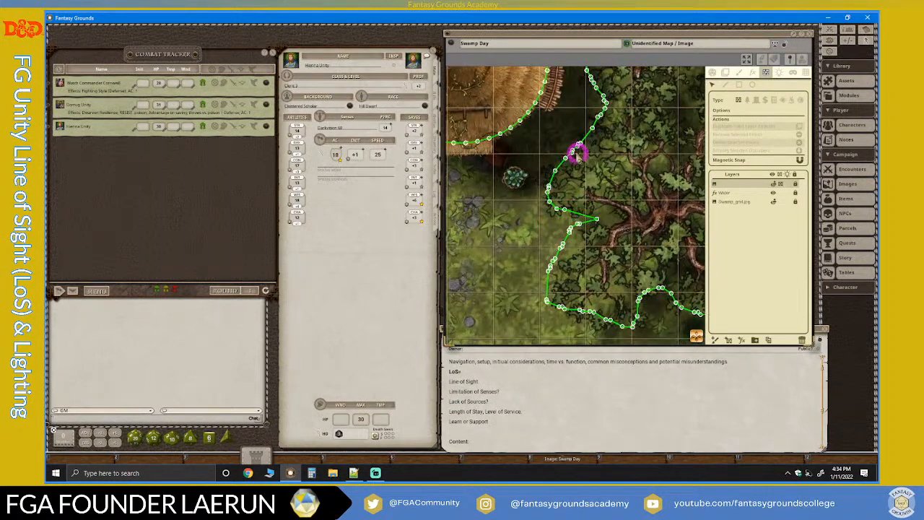
{"action": "scroll", "coordinate": [611, 194], "scroll_direction": "down", "scroll_amount": 5}
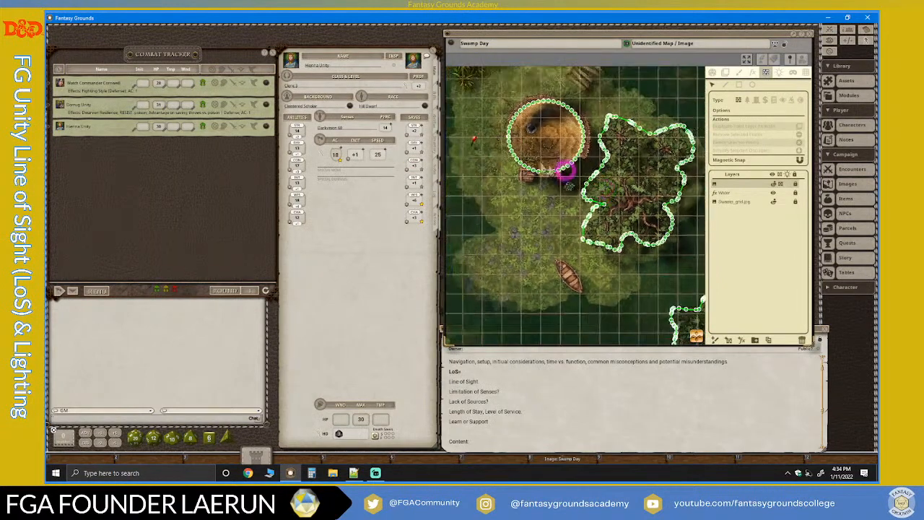
Examine how the hut's circular line-of-sight outline follows the thatched roof and the entrance on its southern side.
{"action": "scroll", "coordinate": [521, 134], "scroll_direction": "up", "scroll_amount": 6}
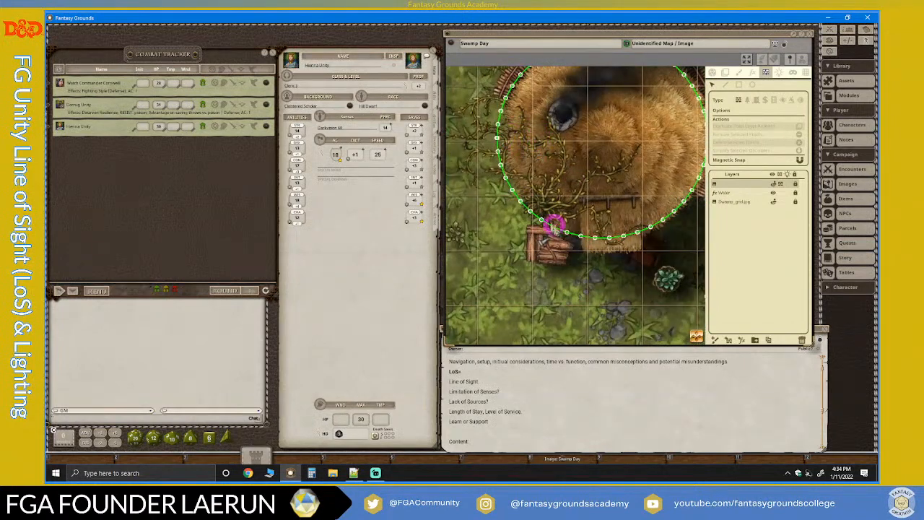
{"action": "scroll", "coordinate": [644, 216], "scroll_direction": "down", "scroll_amount": 2}
{"action": "left_click_drag", "start_coordinate": [703, 338], "coordinate": [794, 316]}
{"action": "scroll", "coordinate": [545, 190], "scroll_direction": "up", "scroll_amount": 5}
{"action": "scroll", "coordinate": [623, 202], "scroll_direction": "down", "scroll_amount": 3}
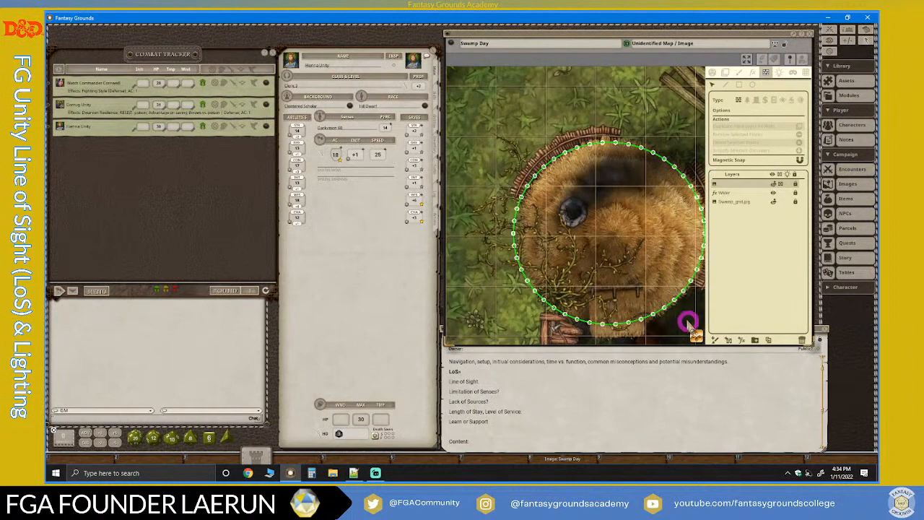
{"action": "left_click_drag", "start_coordinate": [698, 337], "coordinate": [691, 285]}
{"action": "scroll", "coordinate": [570, 258], "scroll_direction": "up", "scroll_amount": 5}
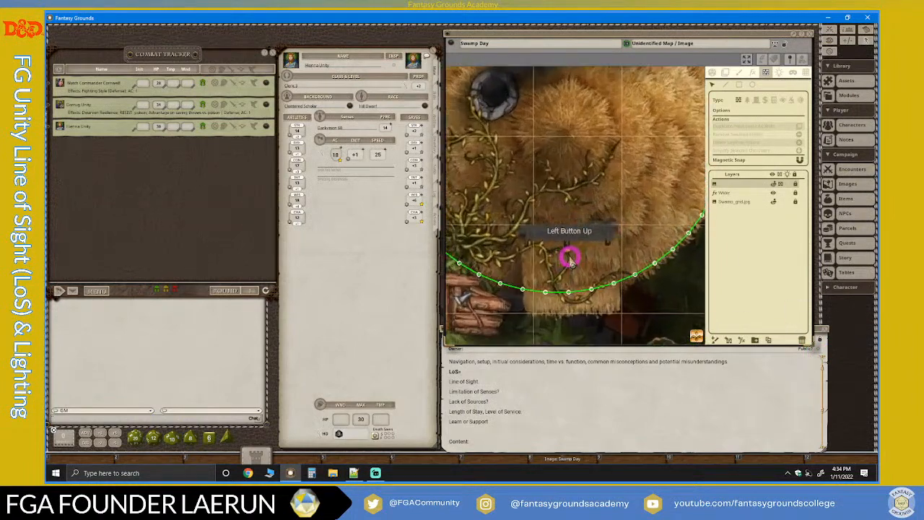
{"action": "scroll", "coordinate": [570, 257], "scroll_direction": "down", "scroll_amount": 3}
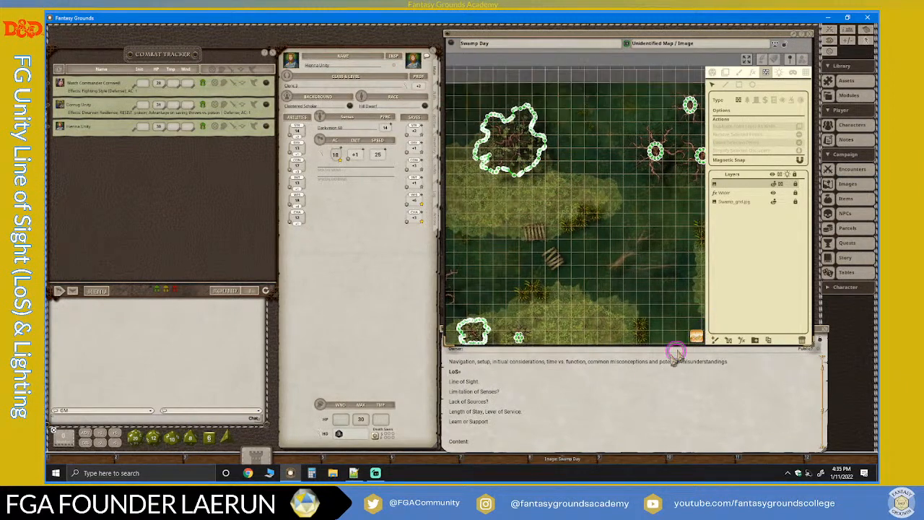
Compare the line-of-sight outlines of the leafy tree on the western island and the bare tree northwest of it.
{"action": "left_click_drag", "start_coordinate": [675, 353], "coordinate": [502, 235]}
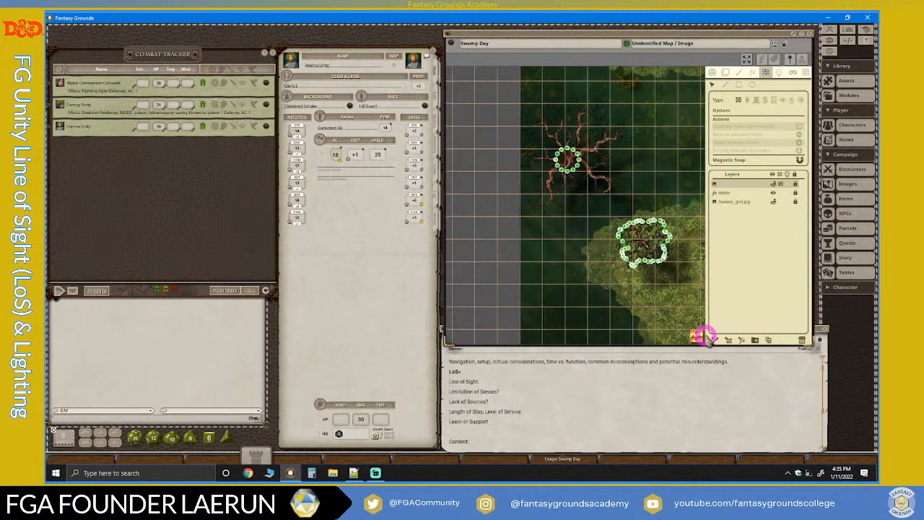
{"action": "left_click_drag", "start_coordinate": [694, 339], "coordinate": [844, 346]}
{"action": "scroll", "coordinate": [605, 185], "scroll_direction": "up", "scroll_amount": 6}
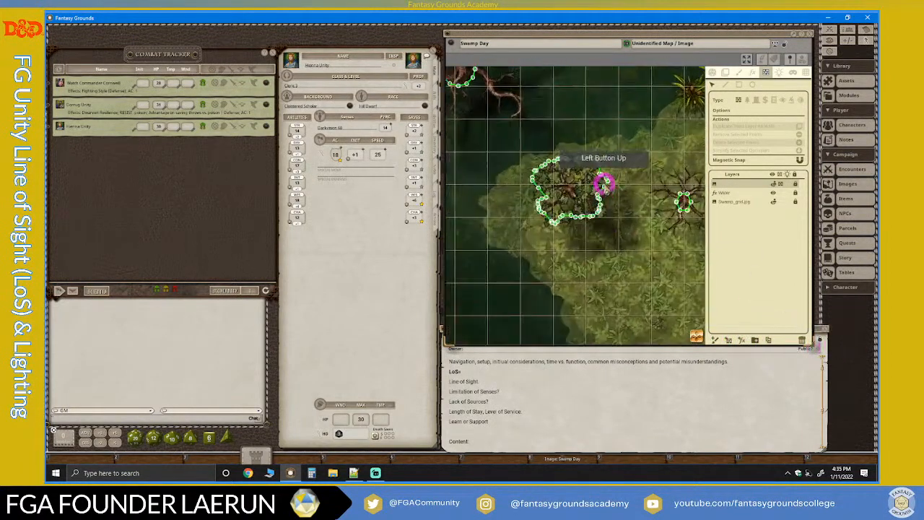
{"action": "scroll", "coordinate": [605, 185], "scroll_direction": "up", "scroll_amount": 4}
{"action": "scroll", "coordinate": [603, 182], "scroll_direction": "down", "scroll_amount": 3}
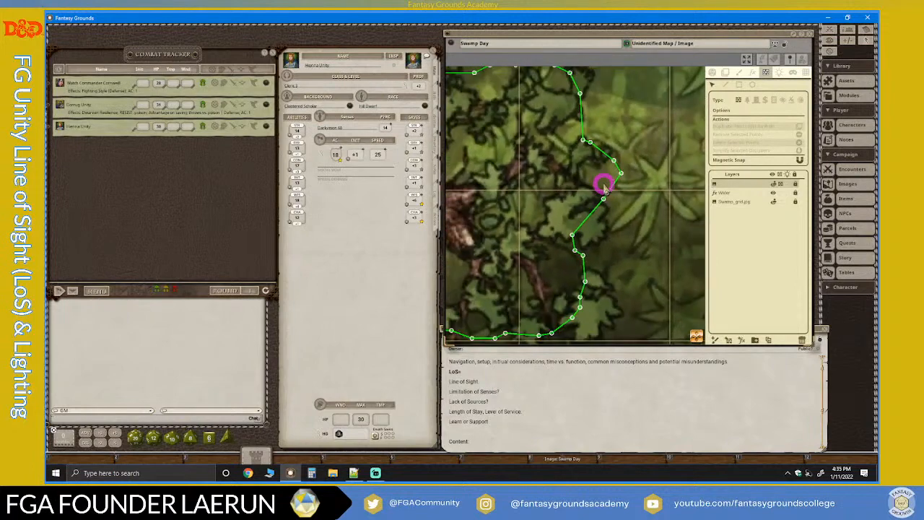
{"action": "scroll", "coordinate": [605, 189], "scroll_direction": "down", "scroll_amount": 8}
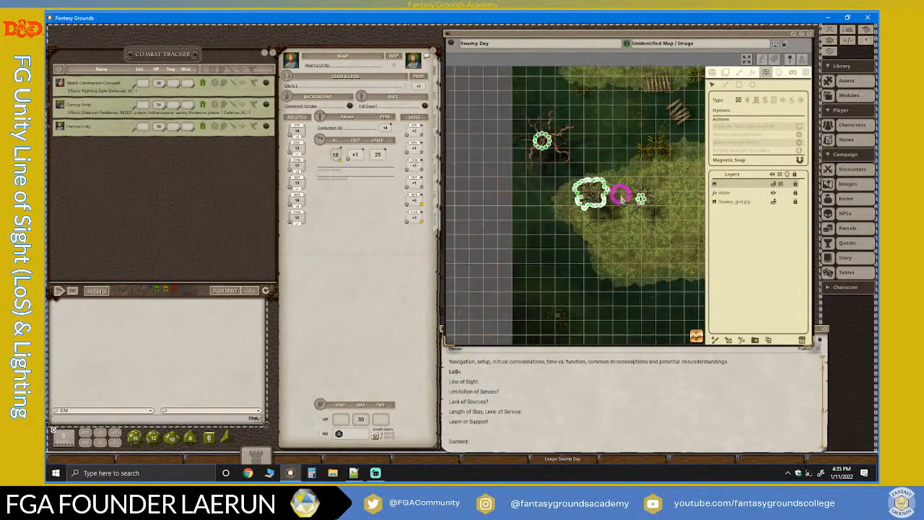
{"action": "scroll", "coordinate": [575, 168], "scroll_direction": "up", "scroll_amount": 4}
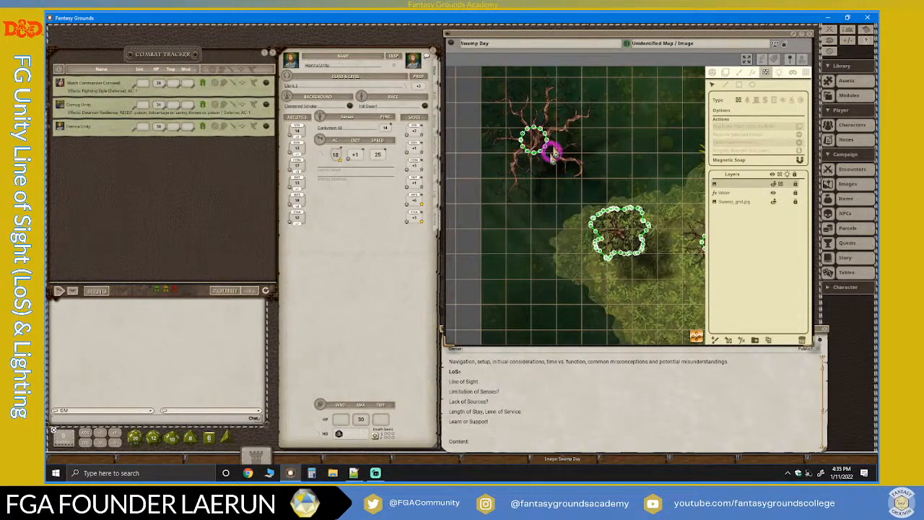
{"action": "scroll", "coordinate": [551, 152], "scroll_direction": "up", "scroll_amount": 2}
{"action": "scroll", "coordinate": [536, 141], "scroll_direction": "up", "scroll_amount": 3}
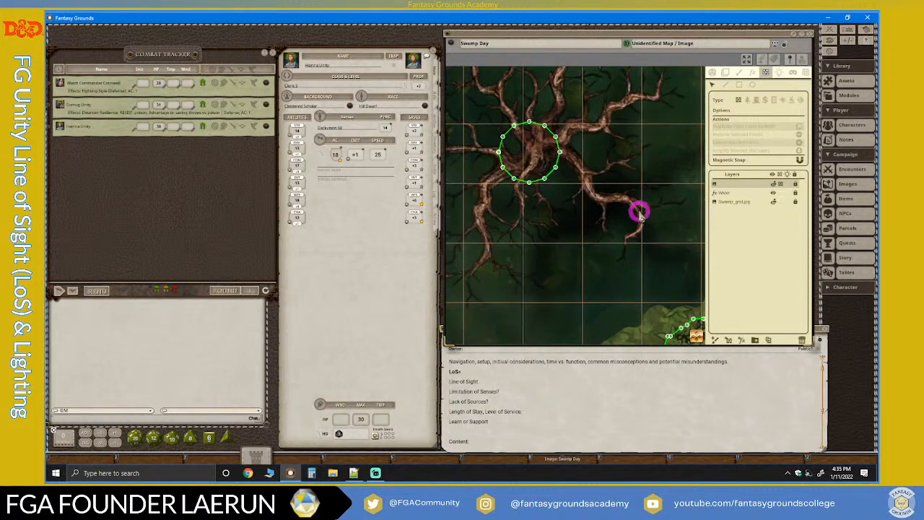
{"action": "scroll", "coordinate": [631, 223], "scroll_direction": "down", "scroll_amount": 1}
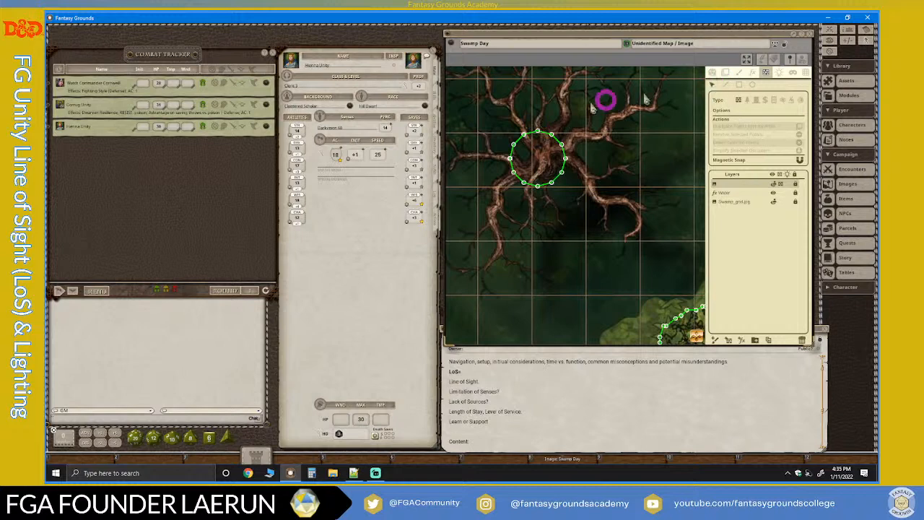
Reshape the bare tree's circular line-of-sight outline into an irregular form by moving its points around the trunk and root bases.
{"action": "scroll", "coordinate": [524, 159], "scroll_direction": "up", "scroll_amount": 2}
{"action": "left_click_drag", "start_coordinate": [535, 141], "coordinate": [500, 171]}
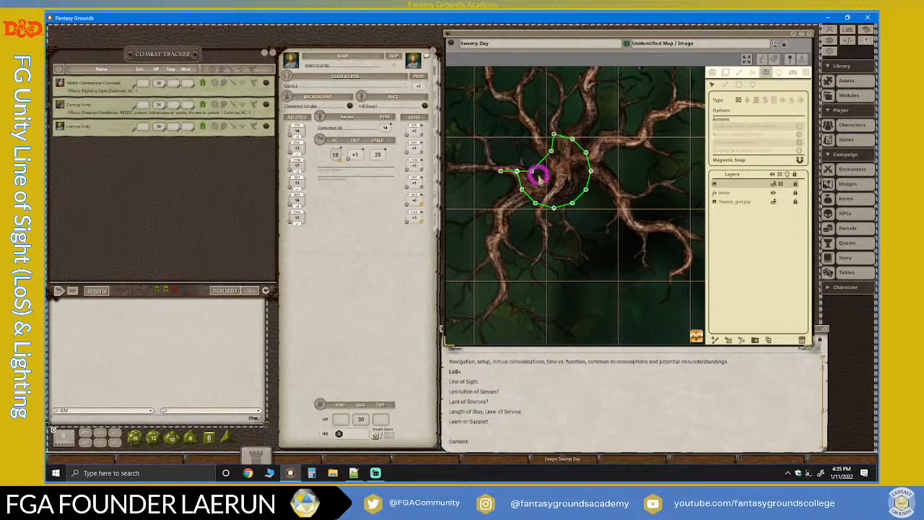
{"action": "key", "text": "ctrl+z"}
{"action": "left_click_drag", "start_coordinate": [517, 172], "coordinate": [518, 151]}
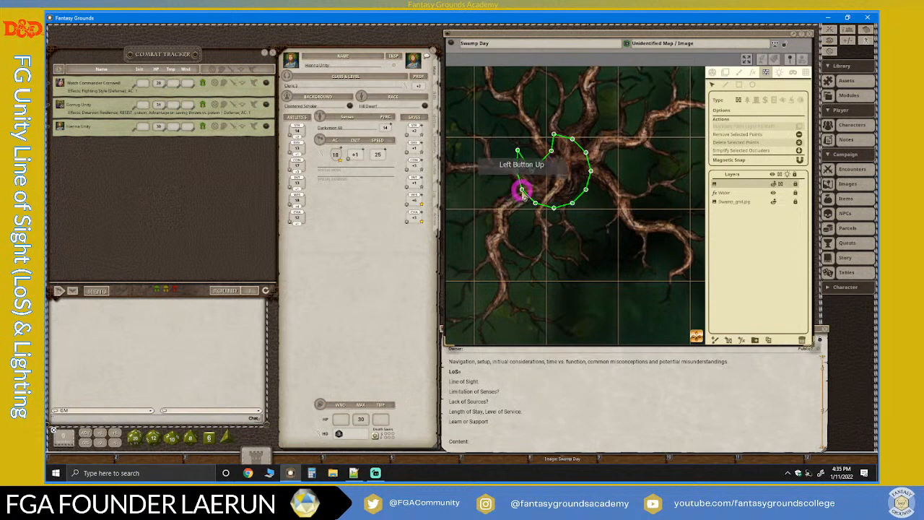
{"action": "left_click_drag", "start_coordinate": [521, 189], "coordinate": [509, 203]}
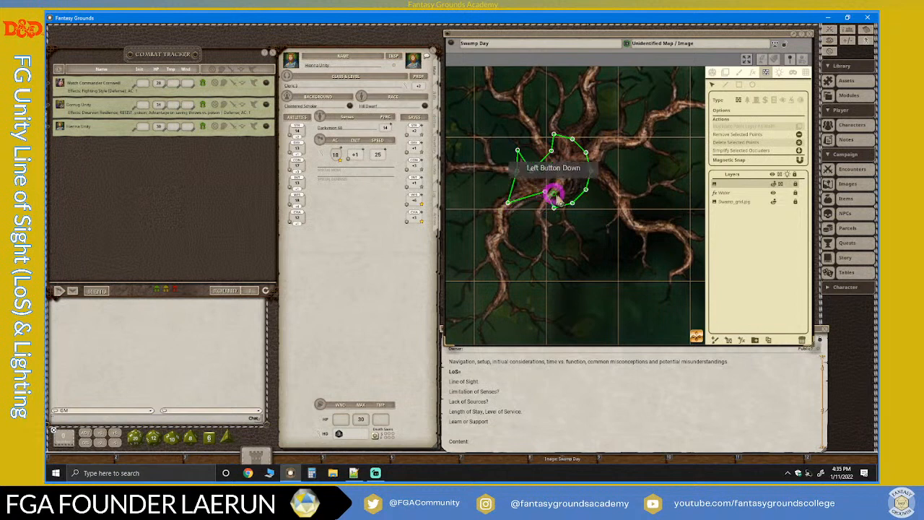
{"action": "left_click_drag", "start_coordinate": [590, 172], "coordinate": [619, 178]}
{"action": "left_click_drag", "start_coordinate": [586, 152], "coordinate": [532, 122]}
{"action": "mouse_move", "coordinate": [533, 171]}
{"action": "left_mouse_down"}
{"action": "mouse_move", "coordinate": [546, 161]}
{"action": "mouse_move", "coordinate": [517, 161]}
{"action": "mouse_move", "coordinate": [529, 162]}
{"action": "mouse_move", "coordinate": [530, 177]}
{"action": "left_mouse_up"}
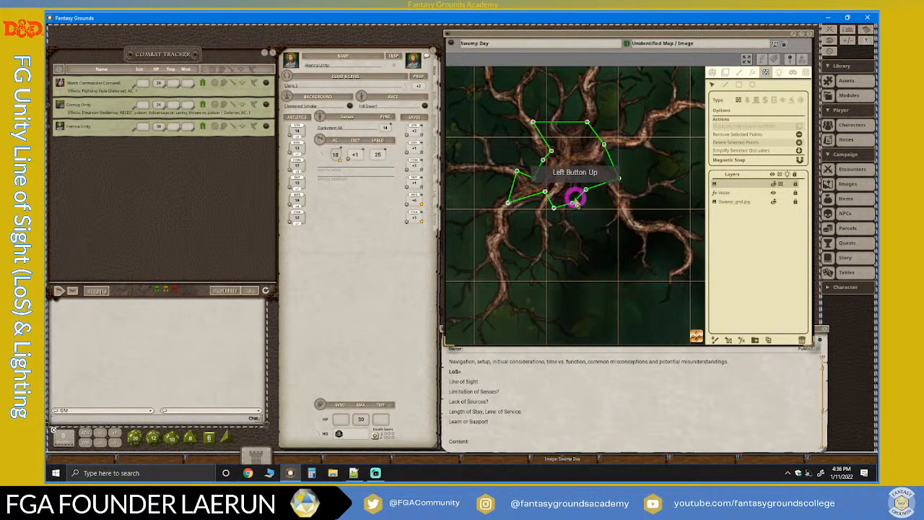
{"action": "left_click_drag", "start_coordinate": [572, 203], "coordinate": [562, 189]}
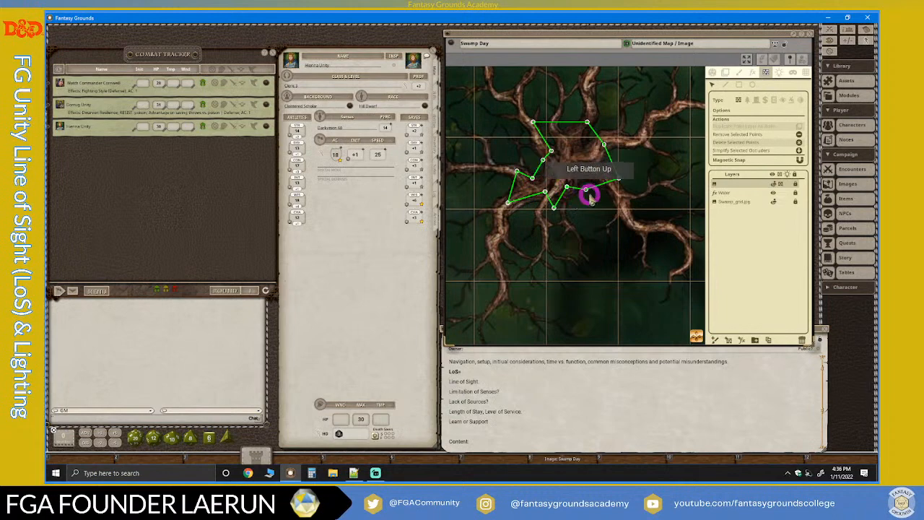
Simplify the line-of-sight outline of the leafy tree on the western island and check its points around the canopy.
{"action": "scroll", "coordinate": [633, 221], "scroll_direction": "down", "scroll_amount": 7}
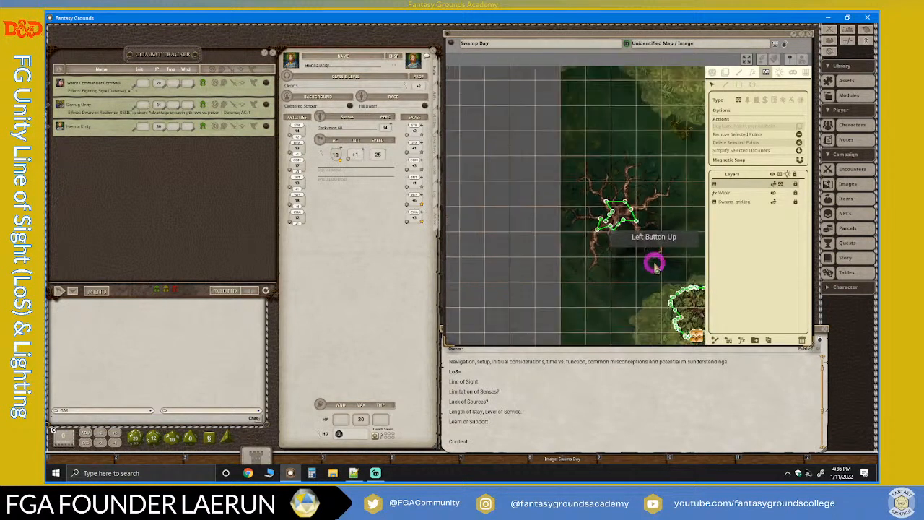
{"action": "left_click_drag", "start_coordinate": [699, 336], "coordinate": [580, 235]}
{"action": "scroll", "coordinate": [607, 202], "scroll_direction": "up", "scroll_amount": 6}
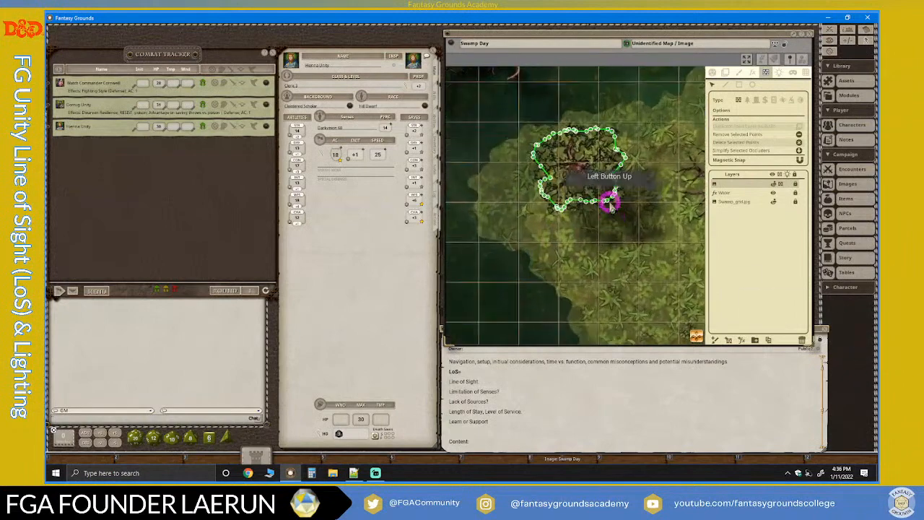
{"action": "scroll", "coordinate": [609, 203], "scroll_direction": "down", "scroll_amount": 3}
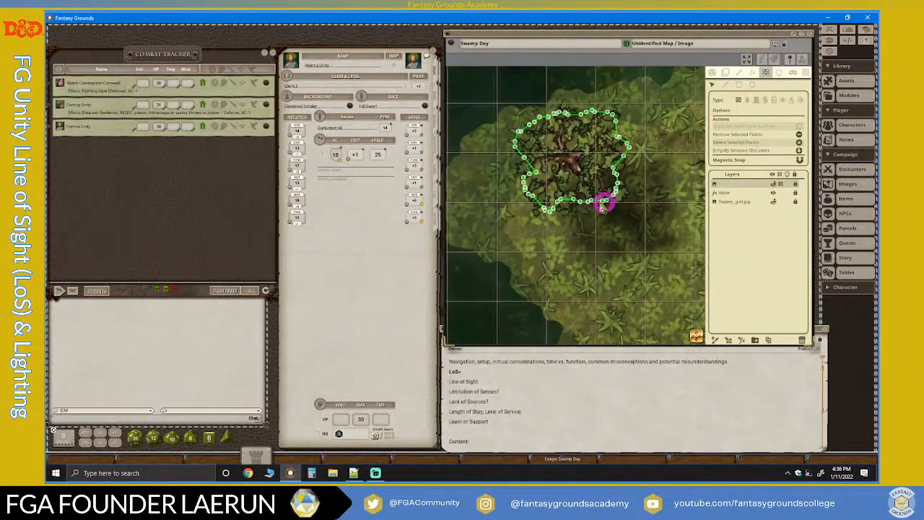
{"action": "scroll", "coordinate": [569, 181], "scroll_direction": "up", "scroll_amount": 3}
{"action": "scroll", "coordinate": [496, 132], "scroll_direction": "up", "scroll_amount": 1}
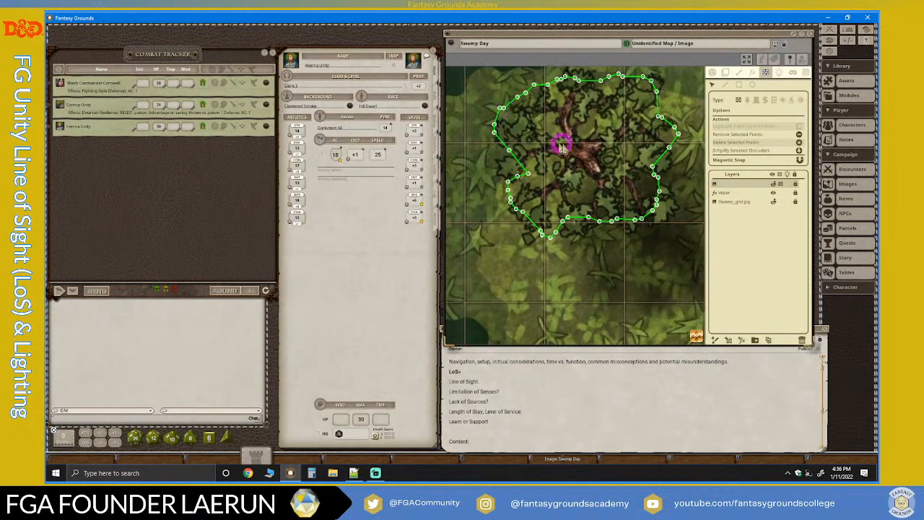
{"action": "scroll", "coordinate": [599, 159], "scroll_direction": "down", "scroll_amount": 1}
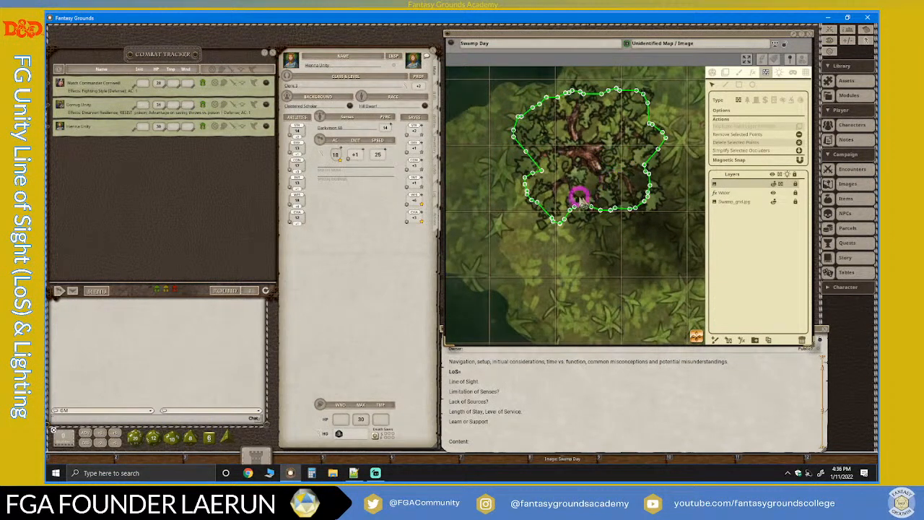
{"action": "scroll", "coordinate": [623, 159], "scroll_direction": "up", "scroll_amount": 1}
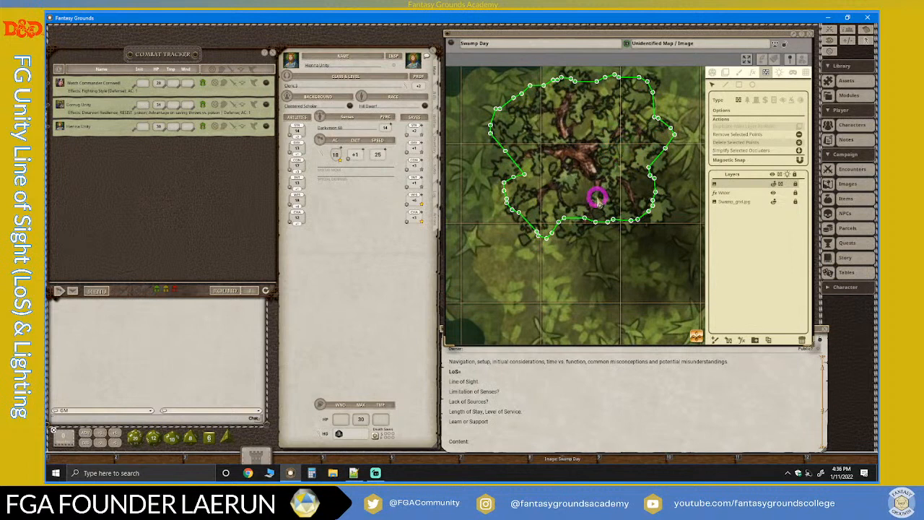
{"action": "scroll", "coordinate": [650, 231], "scroll_direction": "up", "scroll_amount": 2}
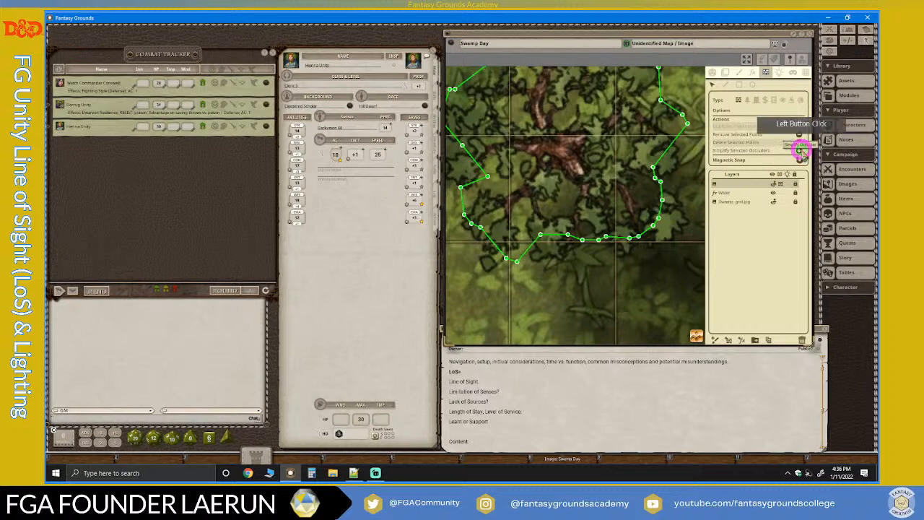
{"action": "scroll", "coordinate": [606, 189], "scroll_direction": "down", "scroll_amount": 3}
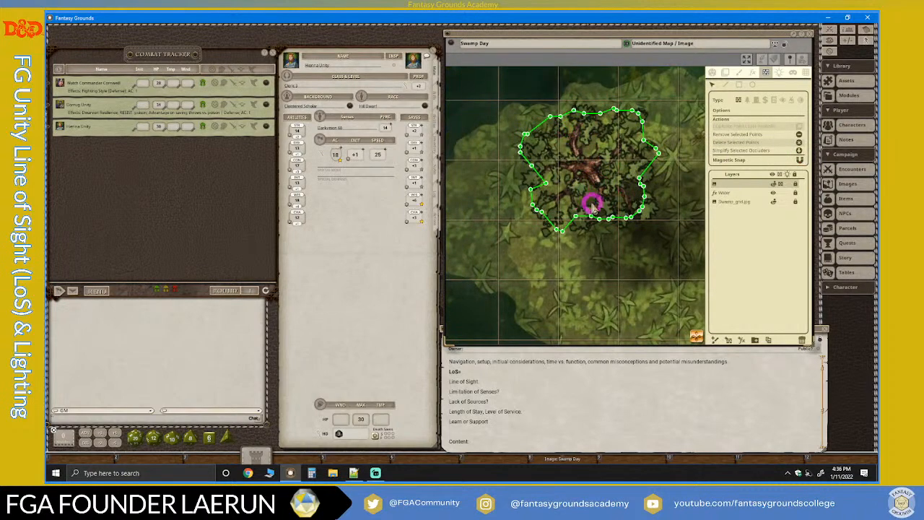
{"action": "scroll", "coordinate": [592, 206], "scroll_direction": "up", "scroll_amount": 4}
{"action": "scroll", "coordinate": [534, 150], "scroll_direction": "up", "scroll_amount": 2}
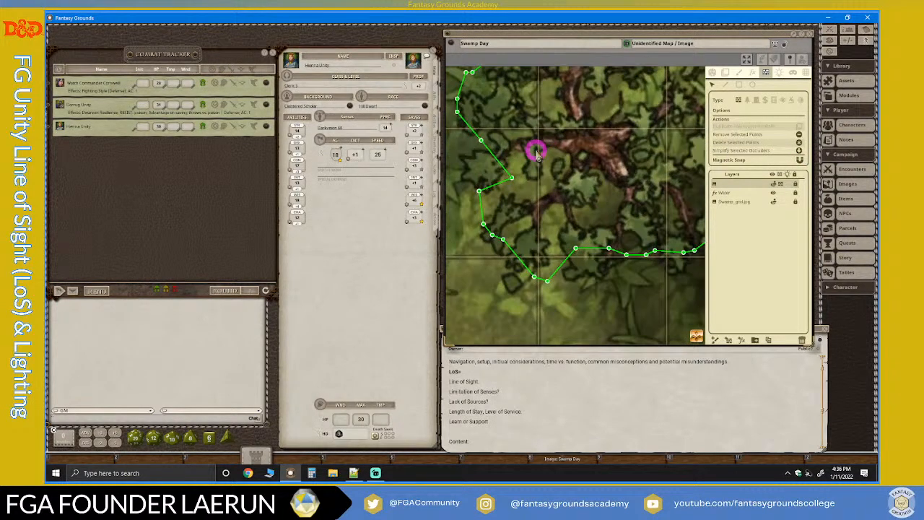
{"action": "scroll", "coordinate": [613, 231], "scroll_direction": "down", "scroll_amount": 4}
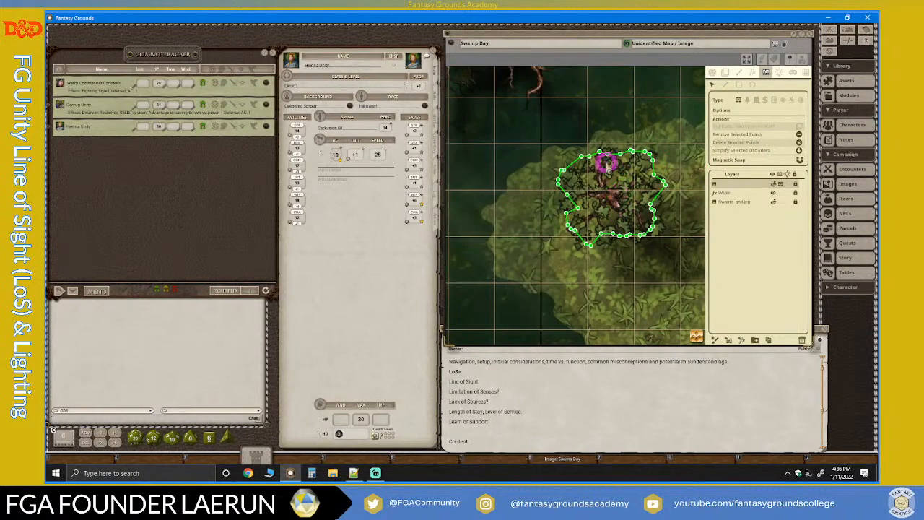
Simplify the line-of-sight outline of the isolated tree in the water in the map's southeast and check its remaining points.
{"action": "left_click_drag", "start_coordinate": [700, 336], "coordinate": [873, 429]}
{"action": "scroll", "coordinate": [568, 265], "scroll_direction": "up", "scroll_amount": 11}
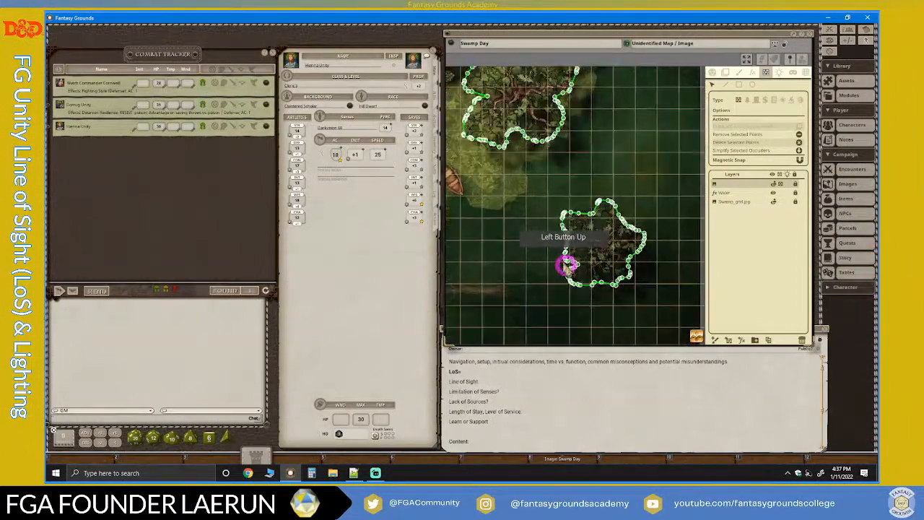
{"action": "scroll", "coordinate": [694, 310], "scroll_direction": "down", "scroll_amount": 3}
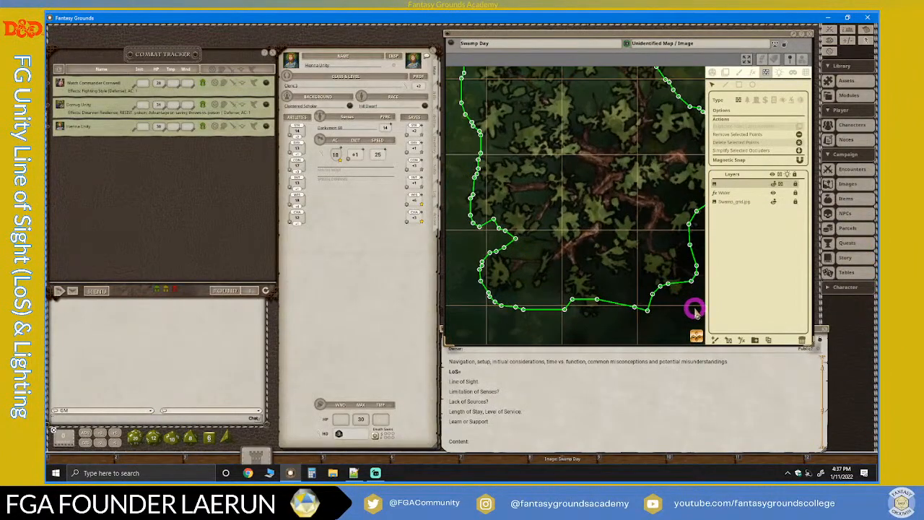
{"action": "scroll", "coordinate": [602, 296], "scroll_direction": "up", "scroll_amount": 3}
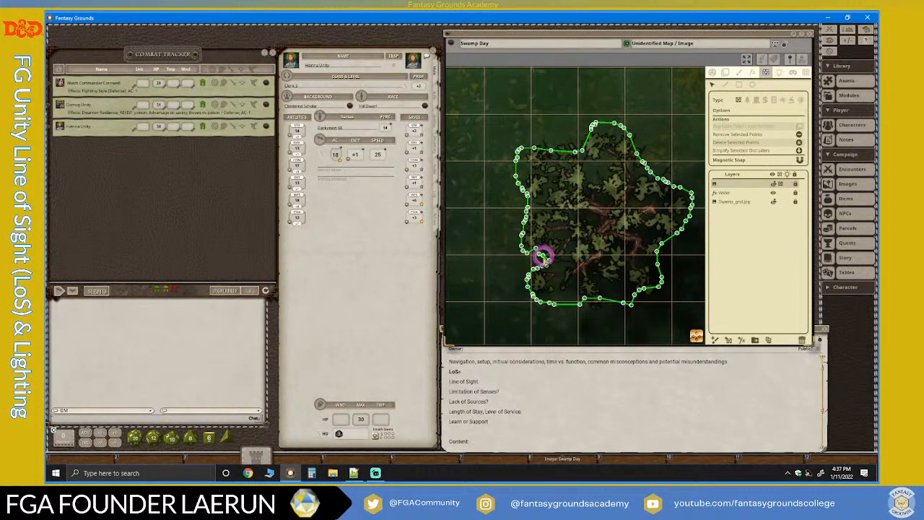
{"action": "double_click", "coordinate": [544, 257]}
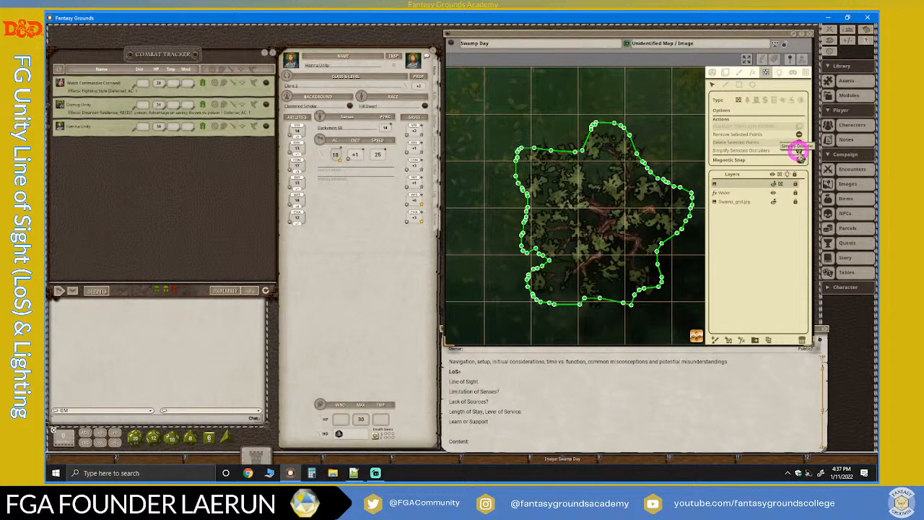
{"action": "left_click", "coordinate": [799, 153]}
{"action": "left_click", "coordinate": [695, 283]}
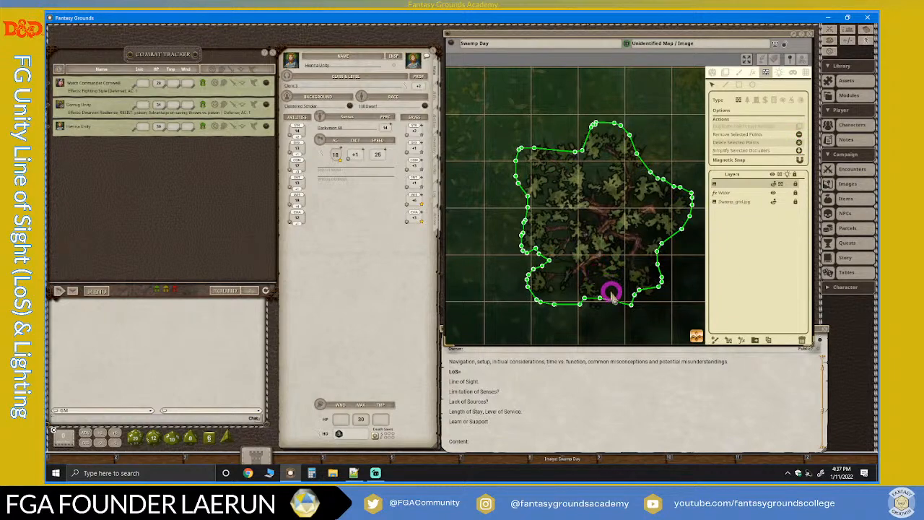
{"action": "scroll", "coordinate": [613, 298], "scroll_direction": "up", "scroll_amount": 2}
{"action": "scroll", "coordinate": [592, 233], "scroll_direction": "down", "scroll_amount": 1}
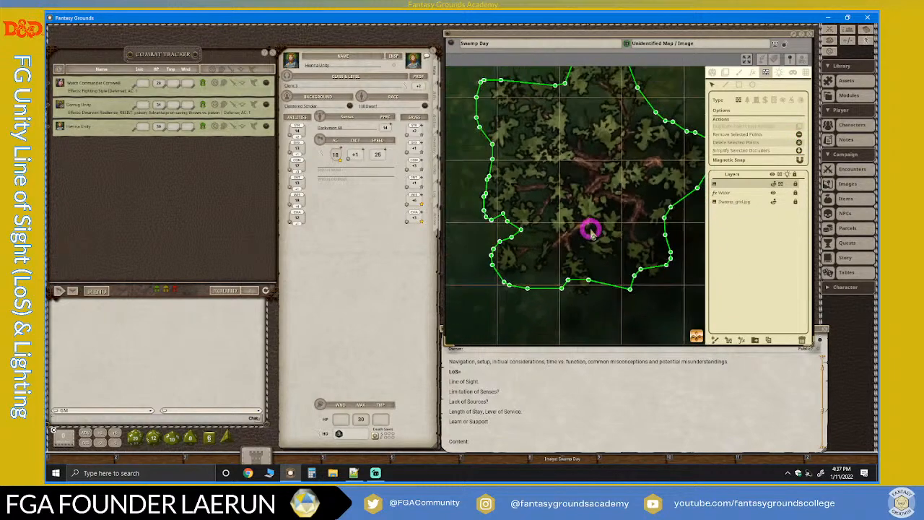
{"action": "scroll", "coordinate": [590, 231], "scroll_direction": "down", "scroll_amount": 1}
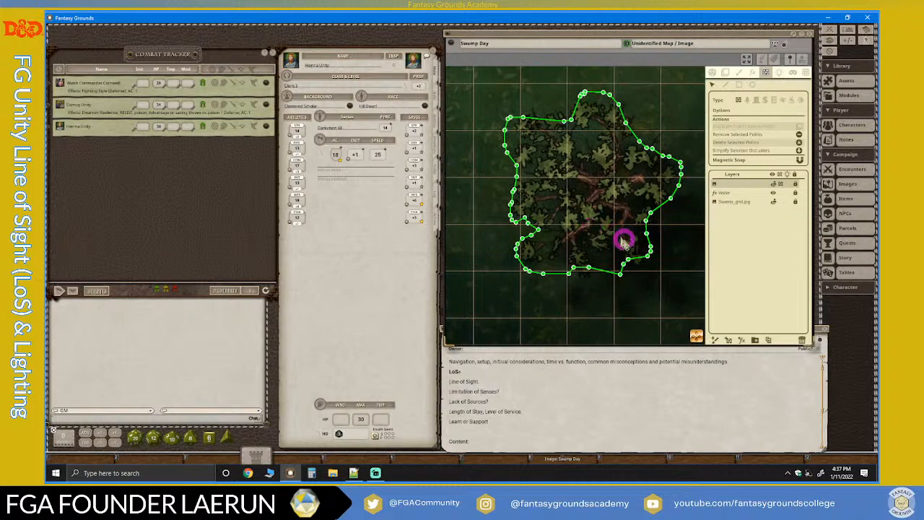
Simplify the line-of-sight outline of the large leafy tree just east of the round hut.
{"action": "scroll", "coordinate": [664, 279], "scroll_direction": "down", "scroll_amount": 4}
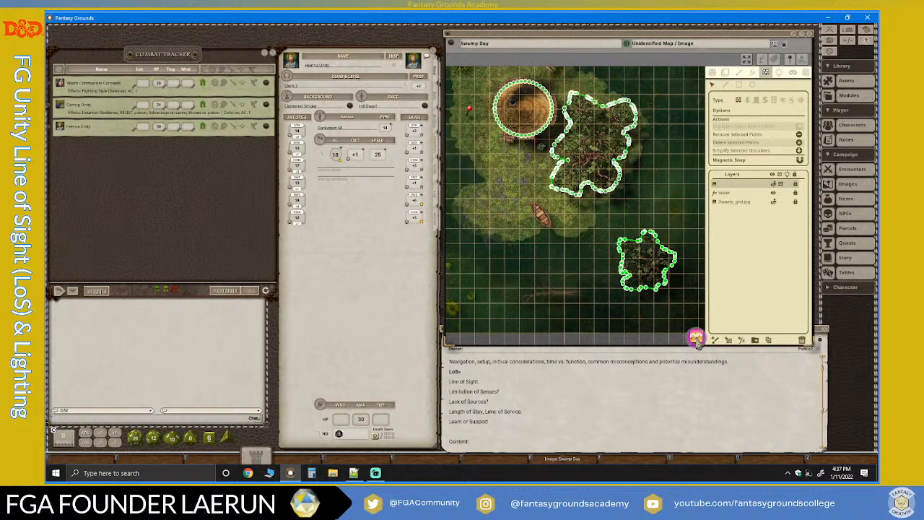
{"action": "scroll", "coordinate": [540, 186], "scroll_direction": "up", "scroll_amount": 5}
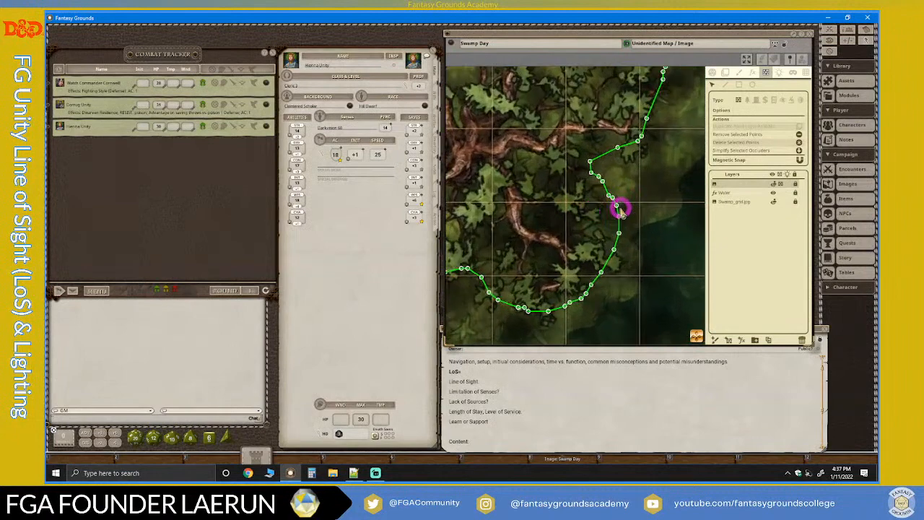
{"action": "scroll", "coordinate": [665, 231], "scroll_direction": "down", "scroll_amount": 5}
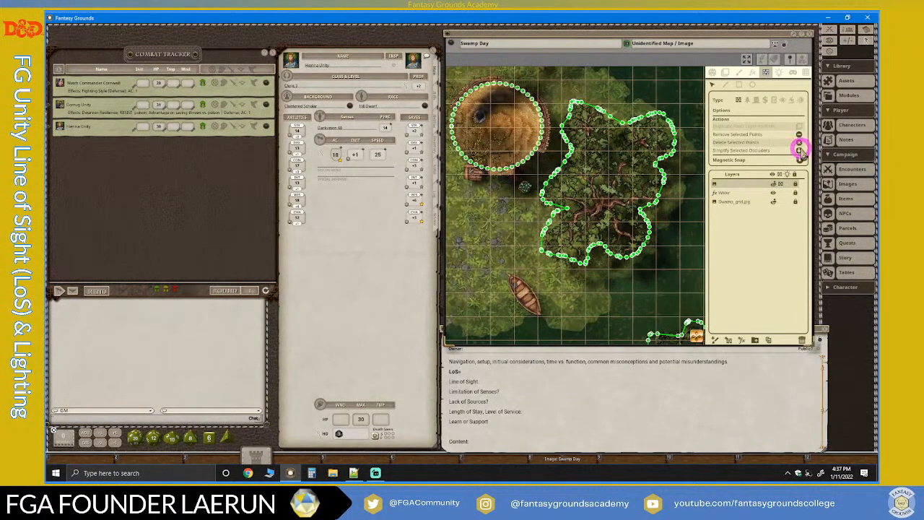
{"action": "left_click", "coordinate": [800, 154]}
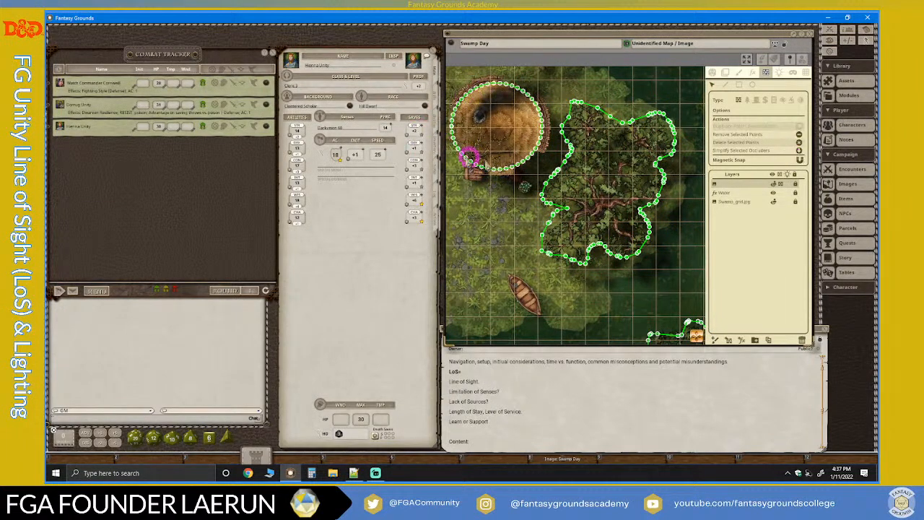
Simplify the hut's circular line-of-sight outline and check how it follows the thatched roof.
{"action": "scroll", "coordinate": [485, 166], "scroll_direction": "up", "scroll_amount": 4}
{"action": "scroll", "coordinate": [482, 166], "scroll_direction": "down", "scroll_amount": 3}
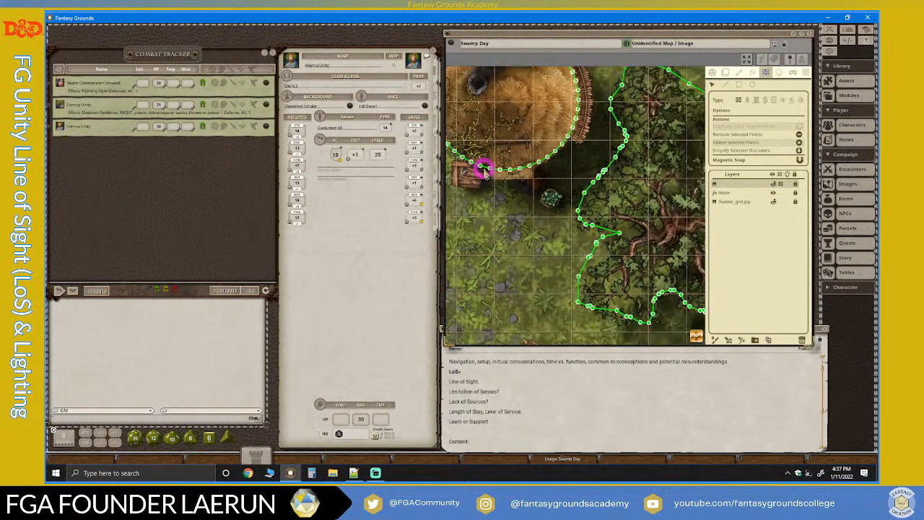
{"action": "left_click_drag", "start_coordinate": [698, 336], "coordinate": [587, 247]}
{"action": "scroll", "coordinate": [589, 243], "scroll_direction": "up", "scroll_amount": 3}
{"action": "scroll", "coordinate": [588, 243], "scroll_direction": "up", "scroll_amount": 2}
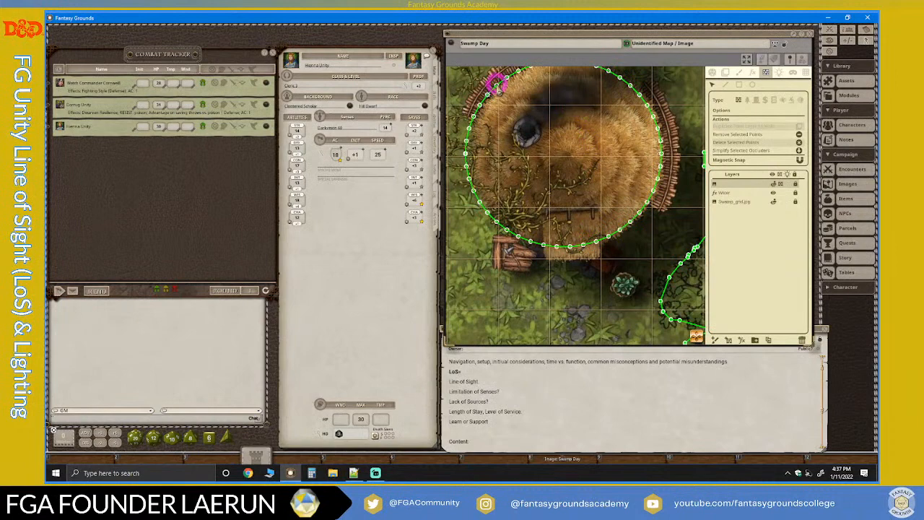
{"action": "scroll", "coordinate": [500, 192], "scroll_direction": "down", "scroll_amount": 2}
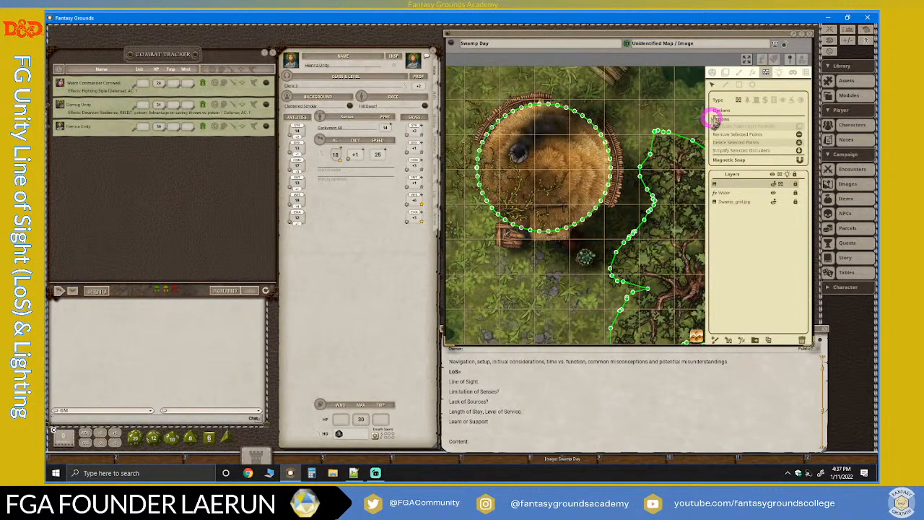
{"action": "scroll", "coordinate": [532, 180], "scroll_direction": "up", "scroll_amount": 2}
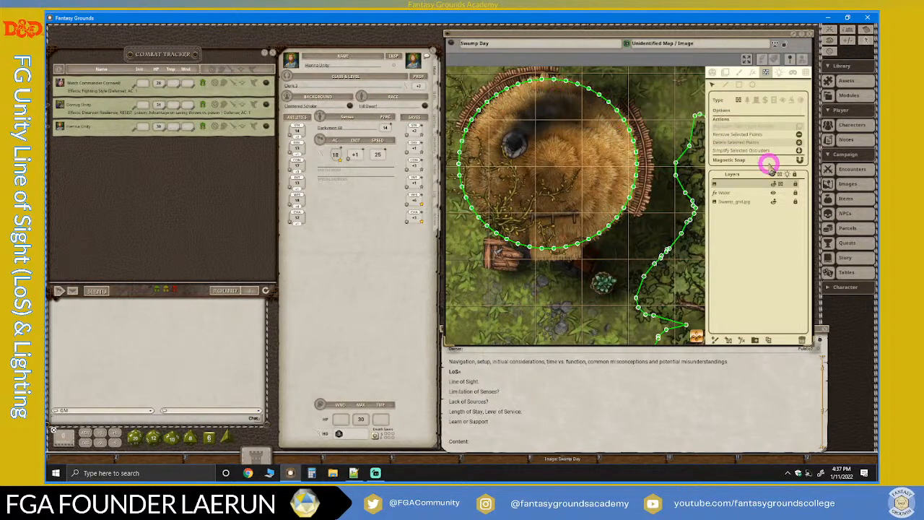
{"action": "left_click", "coordinate": [800, 150]}
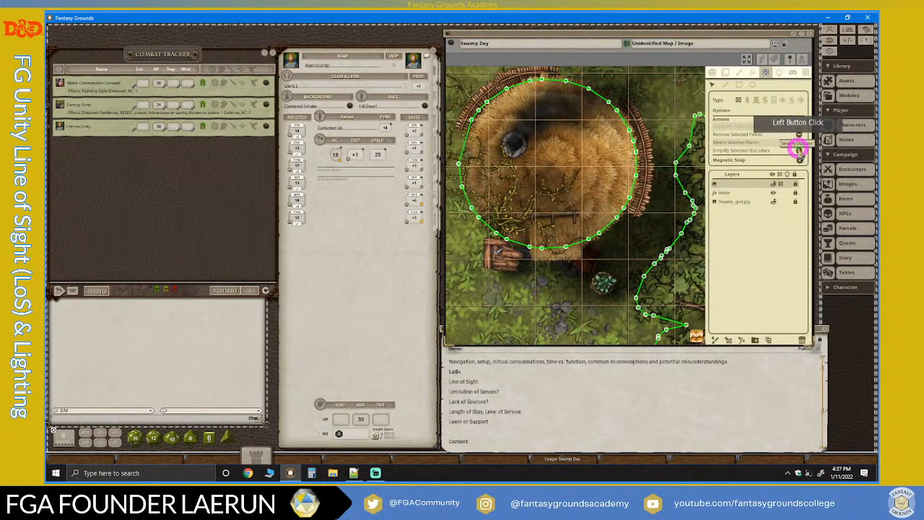
{"action": "scroll", "coordinate": [565, 205], "scroll_direction": "down", "scroll_amount": 6}
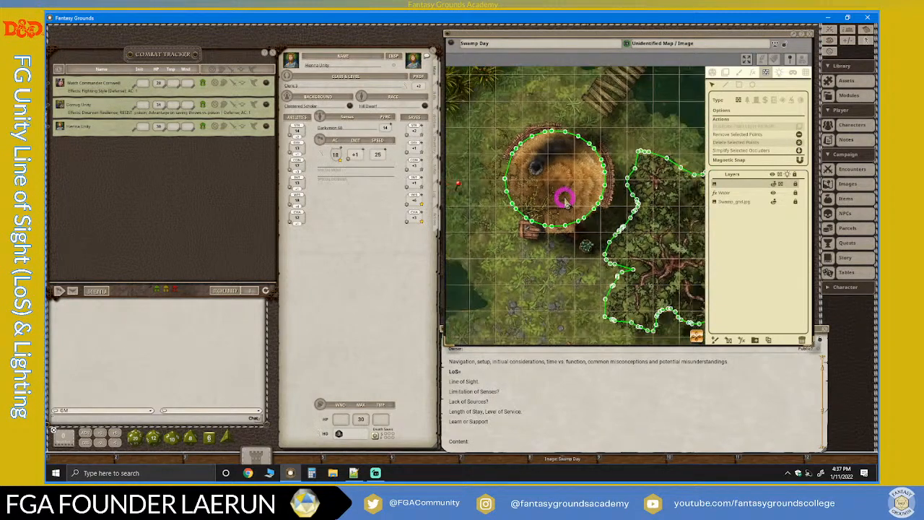
{"action": "scroll", "coordinate": [577, 224], "scroll_direction": "down", "scroll_amount": 1}
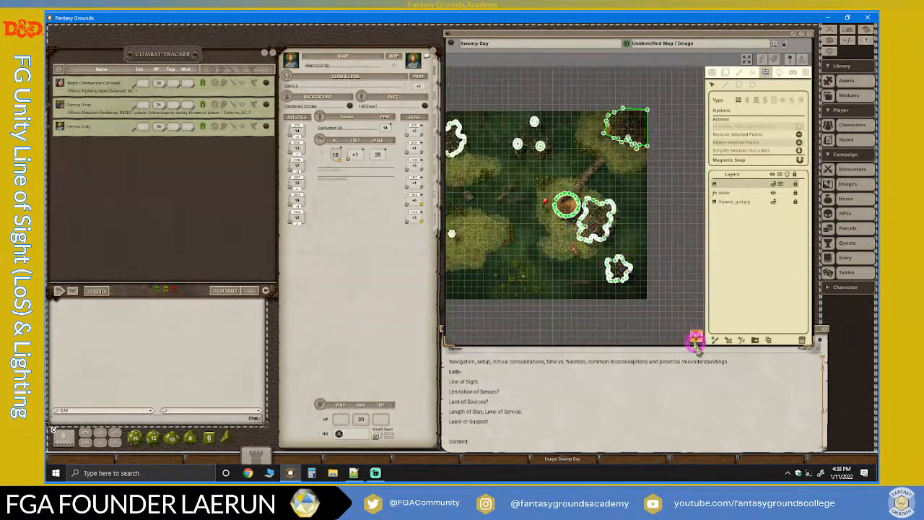
Simplify the line-of-sight outline of the large leafy tree on the northwestern island, checking the clustered points along its southern edge.
{"action": "left_click_drag", "start_coordinate": [698, 338], "coordinate": [679, 287]}
{"action": "scroll", "coordinate": [679, 286], "scroll_direction": "down", "scroll_amount": 3}
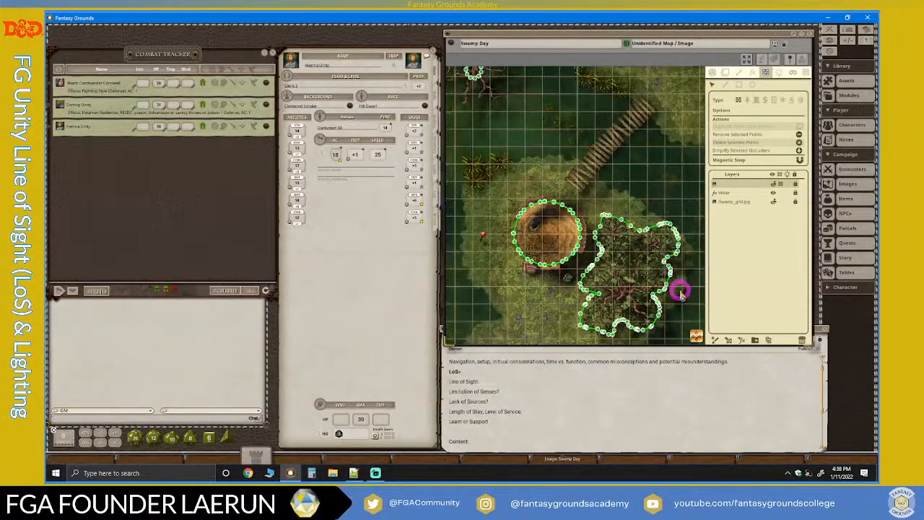
{"action": "left_click_drag", "start_coordinate": [699, 334], "coordinate": [462, 187]}
{"action": "scroll", "coordinate": [567, 200], "scroll_direction": "up", "scroll_amount": 5}
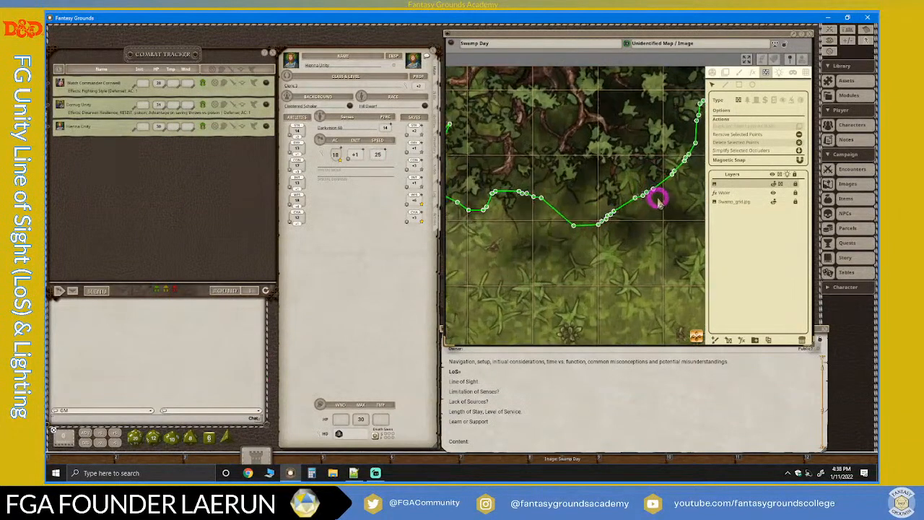
{"action": "scroll", "coordinate": [650, 197], "scroll_direction": "up", "scroll_amount": 3}
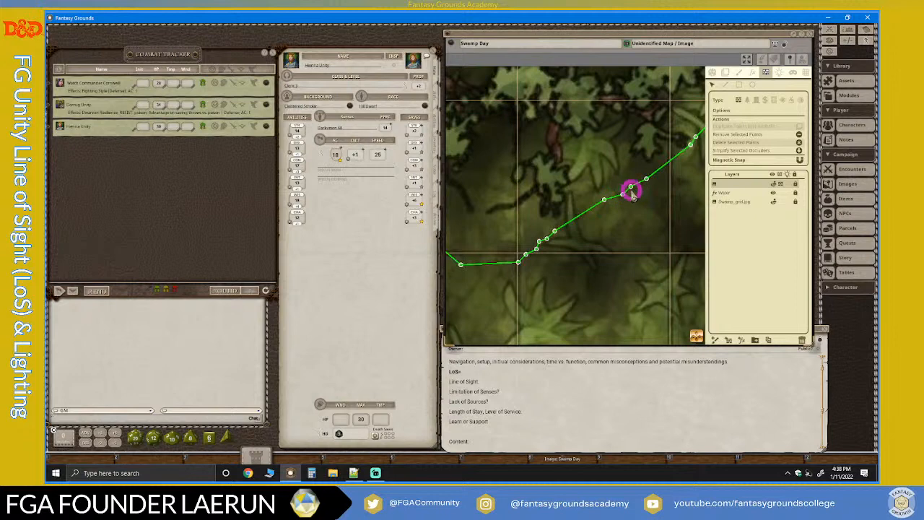
{"action": "scroll", "coordinate": [633, 186], "scroll_direction": "up", "scroll_amount": 1}
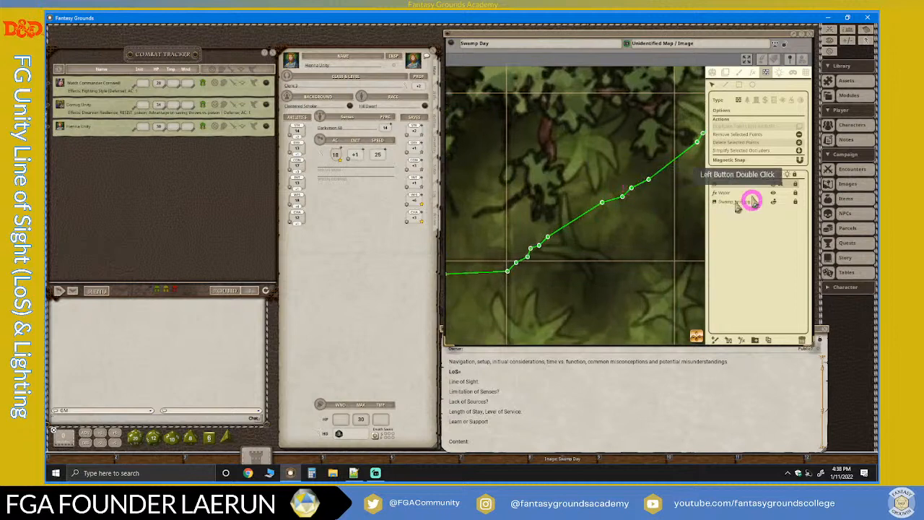
{"action": "scroll", "coordinate": [542, 182], "scroll_direction": "down", "scroll_amount": 3}
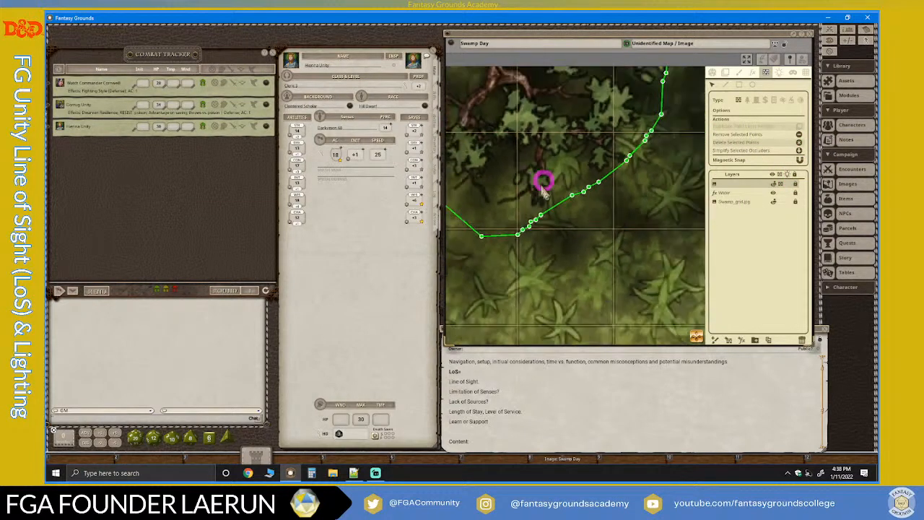
{"action": "scroll", "coordinate": [637, 200], "scroll_direction": "down", "scroll_amount": 5}
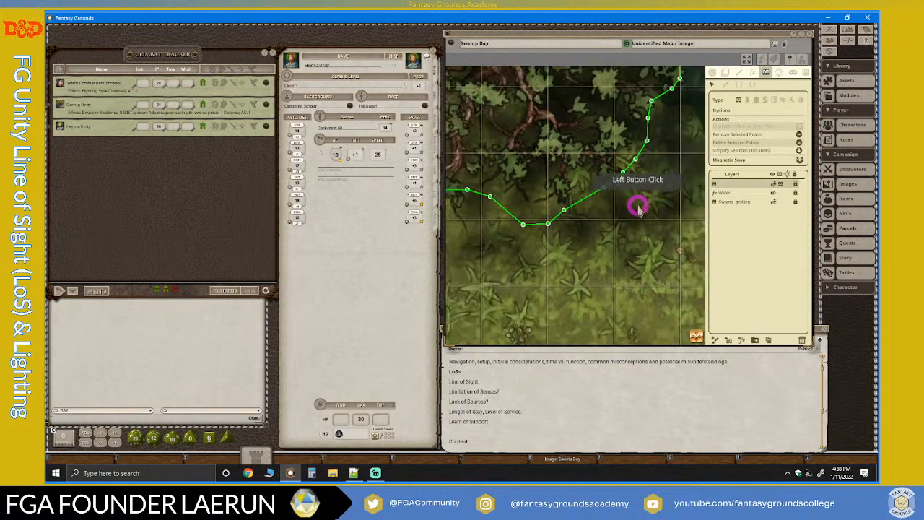
Simplify the northwestern island tree's line-of-sight outline once more and review its overall shape.
{"action": "scroll", "coordinate": [638, 207], "scroll_direction": "up", "scroll_amount": 6}
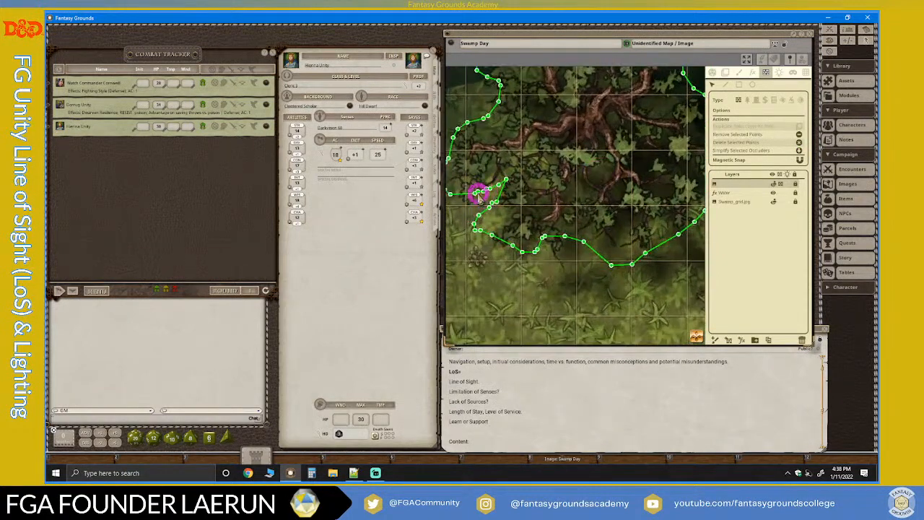
{"action": "double_click", "coordinate": [489, 190]}
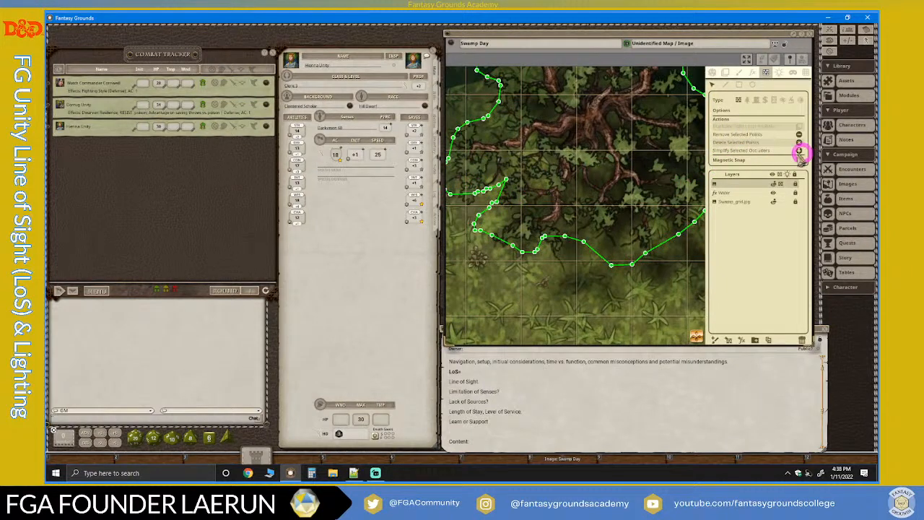
{"action": "left_click", "coordinate": [800, 148]}
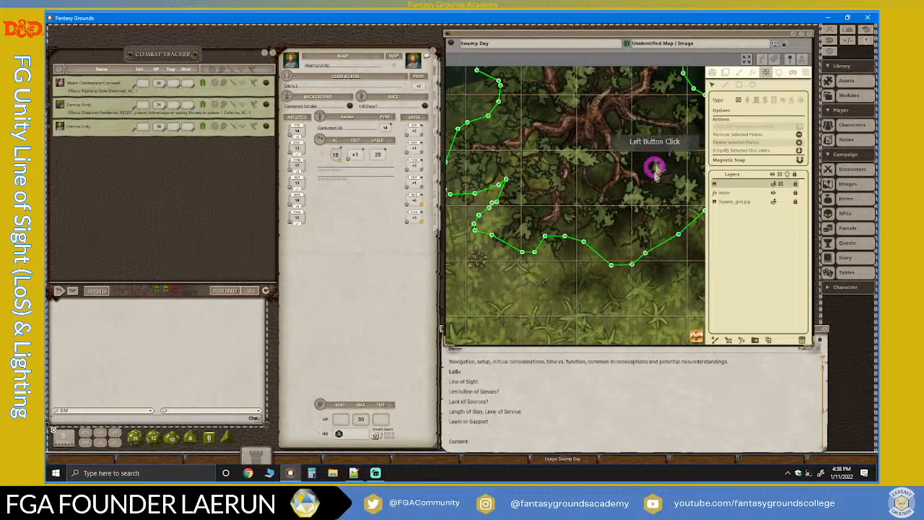
{"action": "scroll", "coordinate": [650, 188], "scroll_direction": "down", "scroll_amount": 5}
{"action": "scroll", "coordinate": [679, 295], "scroll_direction": "down", "scroll_amount": 1}
{"action": "scroll", "coordinate": [680, 261], "scroll_direction": "up", "scroll_amount": 6}
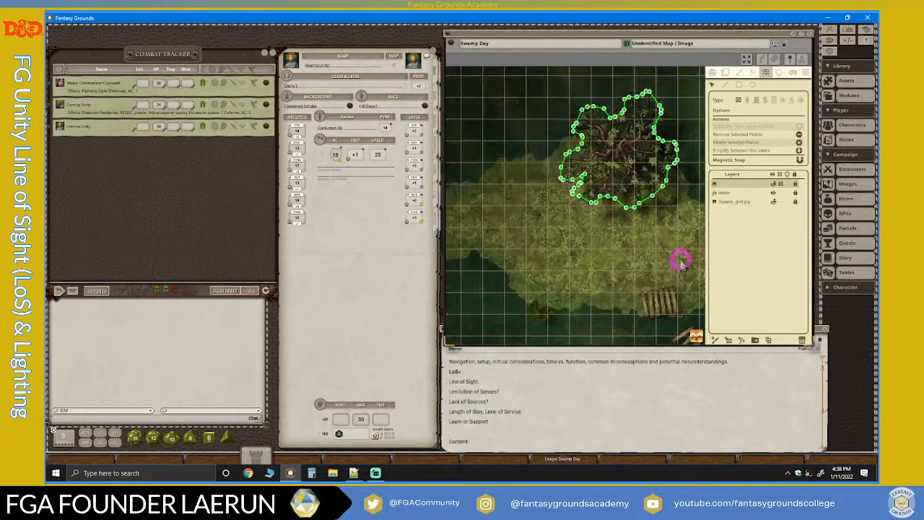
Examine the round line-of-sight outlines around the trunks of the three bare trees in the northern water.
{"action": "scroll", "coordinate": [680, 267], "scroll_direction": "down", "scroll_amount": 6}
{"action": "left_click_drag", "start_coordinate": [693, 330], "coordinate": [831, 433]}
{"action": "scroll", "coordinate": [672, 255], "scroll_direction": "down", "scroll_amount": 5}
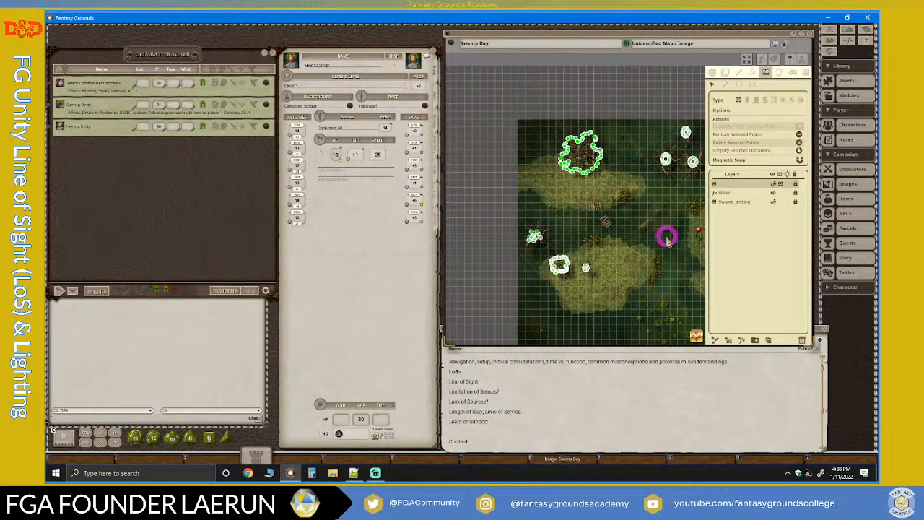
{"action": "scroll", "coordinate": [646, 250], "scroll_direction": "up", "scroll_amount": 4}
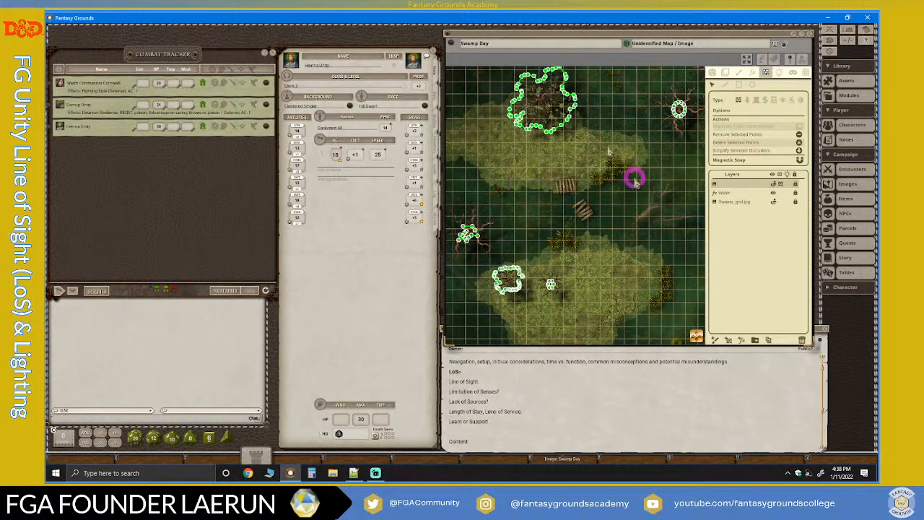
{"action": "scroll", "coordinate": [634, 177], "scroll_direction": "up", "scroll_amount": 3}
{"action": "left_click_drag", "start_coordinate": [702, 334], "coordinate": [731, 132]}
{"action": "scroll", "coordinate": [612, 148], "scroll_direction": "up", "scroll_amount": 5}
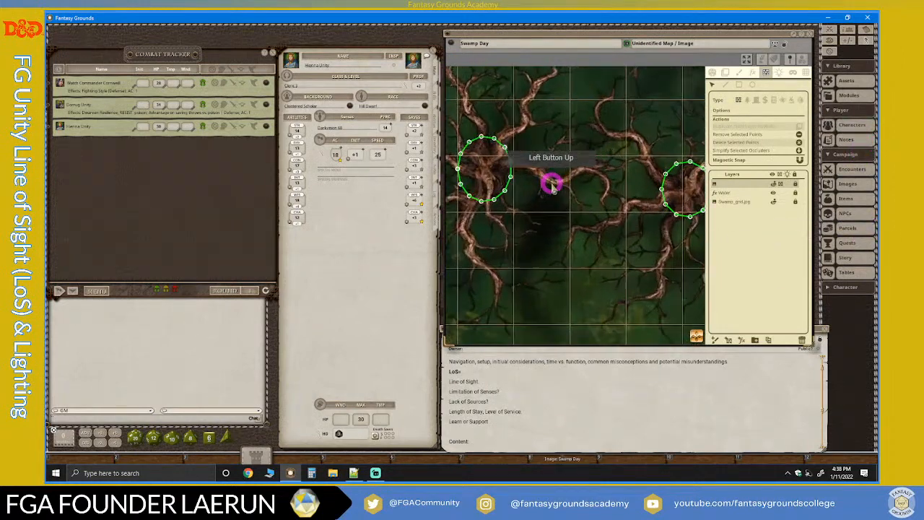
{"action": "scroll", "coordinate": [503, 193], "scroll_direction": "down", "scroll_amount": 3}
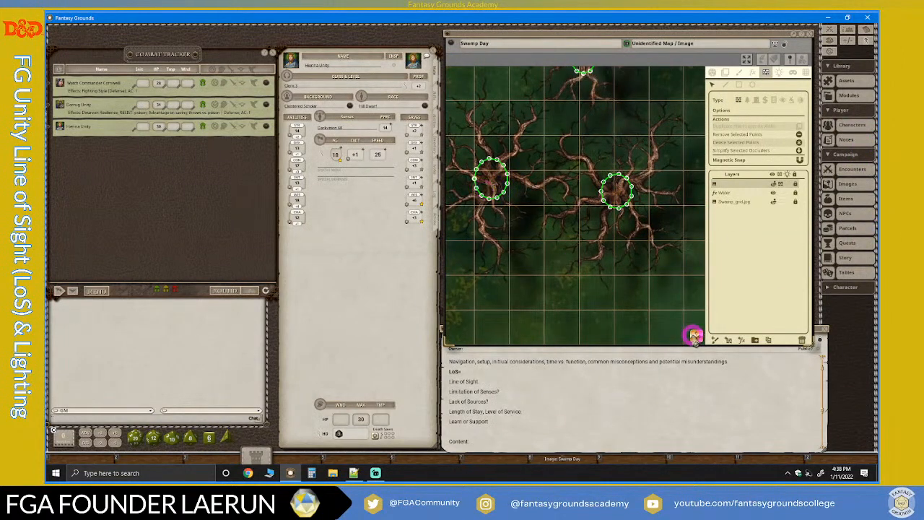
{"action": "left_click_drag", "start_coordinate": [693, 332], "coordinate": [541, 250]}
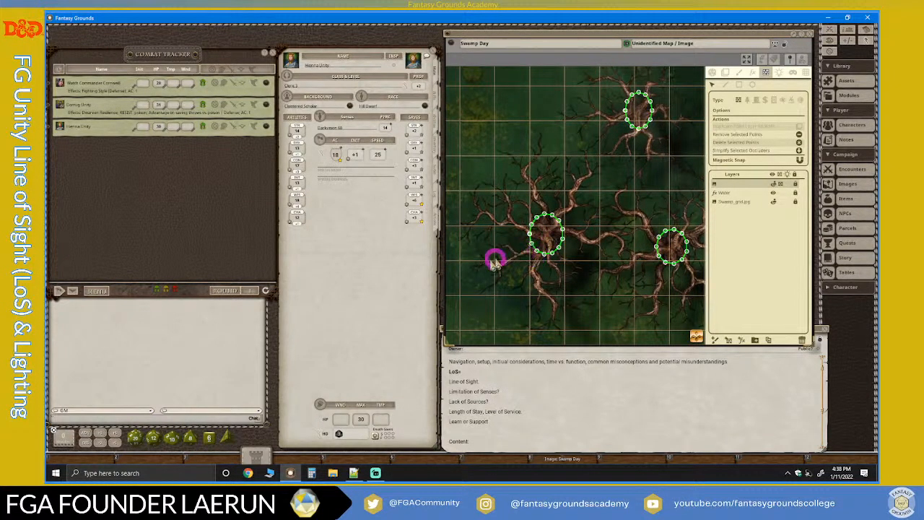
Switch to Streamlabs Desktop to read the stream chat and return to the Swamp Day map in Fantasy Grounds.
{"action": "left_click", "coordinate": [376, 472]}
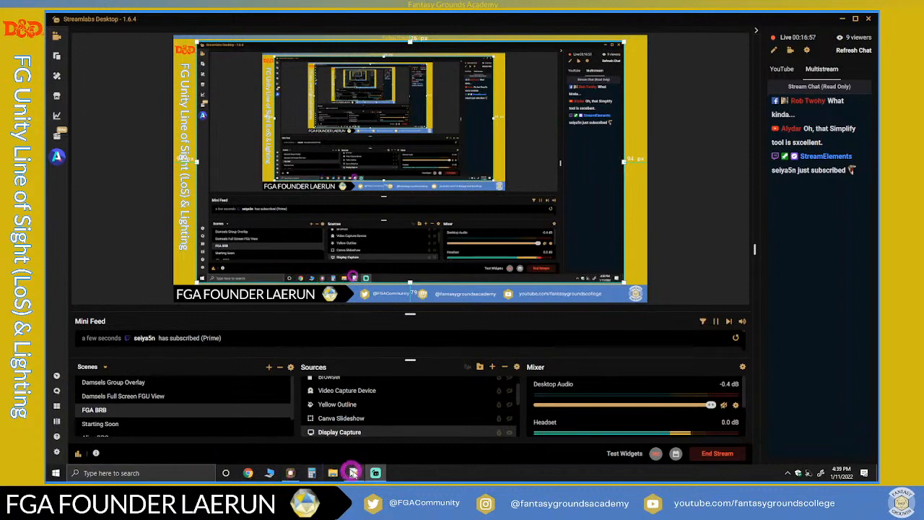
{"action": "left_click", "coordinate": [376, 472]}
{"action": "left_click", "coordinate": [457, 385]}
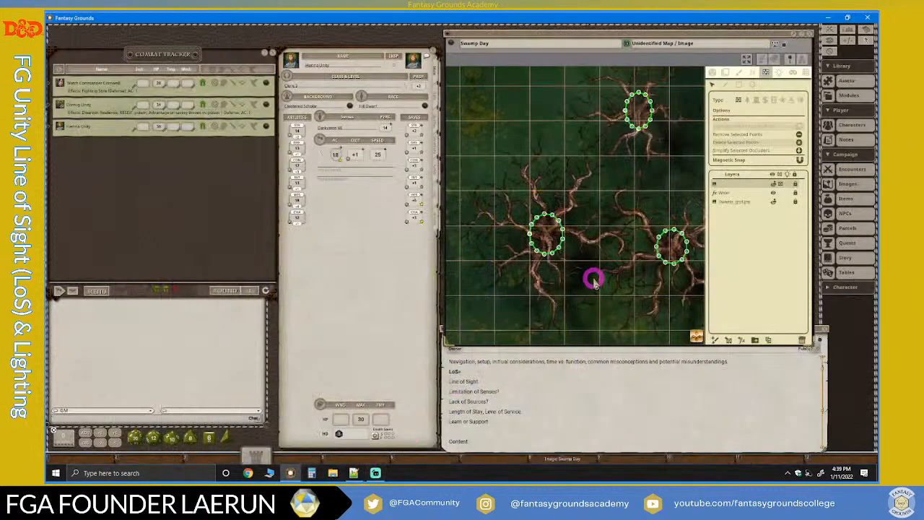
Pull alternate points of the western bare tree's round line-of-sight outline inward between its branches, making a jagged star shape around the trunk.
{"action": "scroll", "coordinate": [596, 239], "scroll_direction": "up", "scroll_amount": 5}
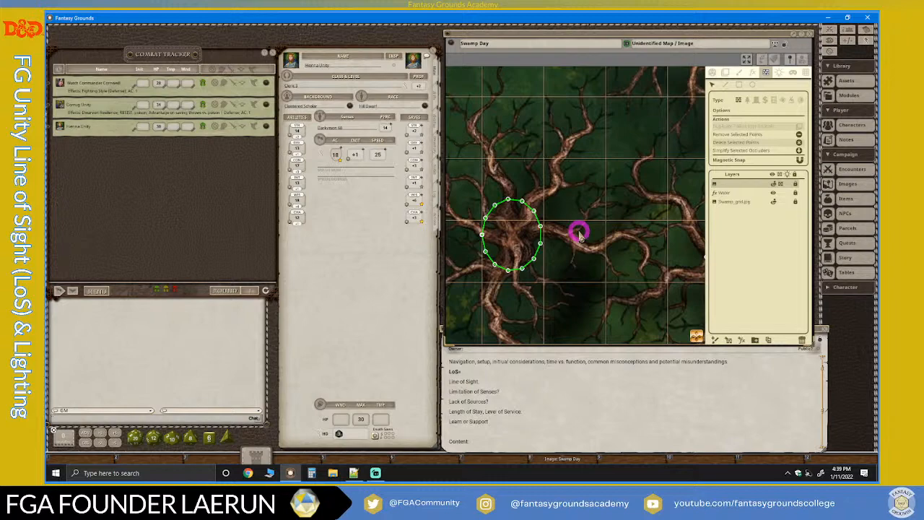
{"action": "scroll", "coordinate": [496, 227], "scroll_direction": "down", "scroll_amount": 5}
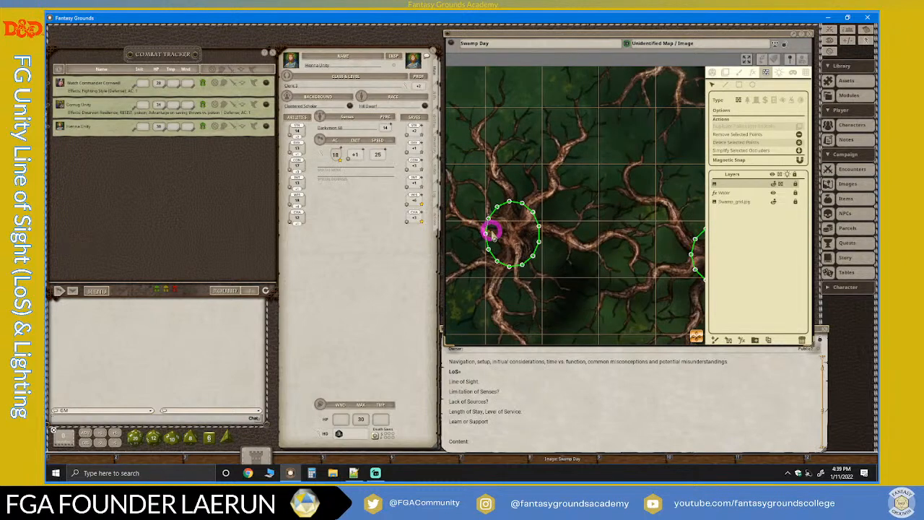
{"action": "scroll", "coordinate": [597, 145], "scroll_direction": "down", "scroll_amount": 2}
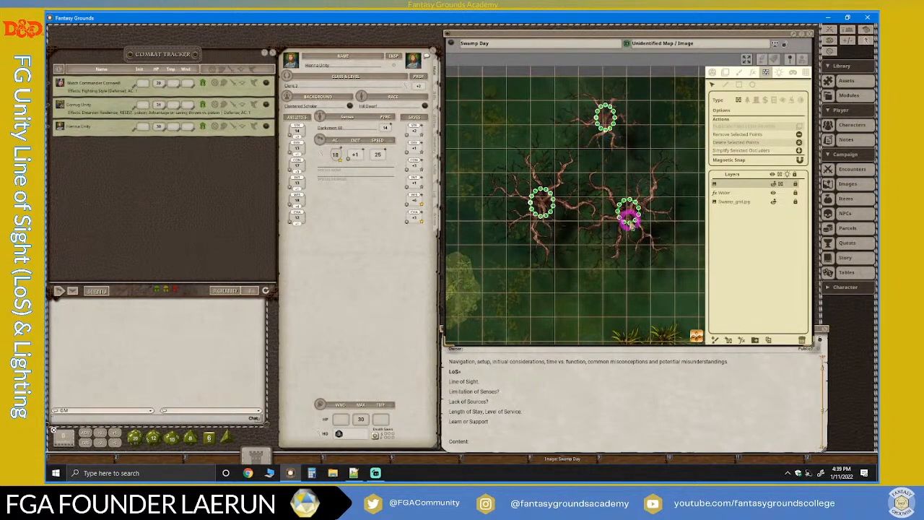
{"action": "scroll", "coordinate": [517, 195], "scroll_direction": "up", "scroll_amount": 5}
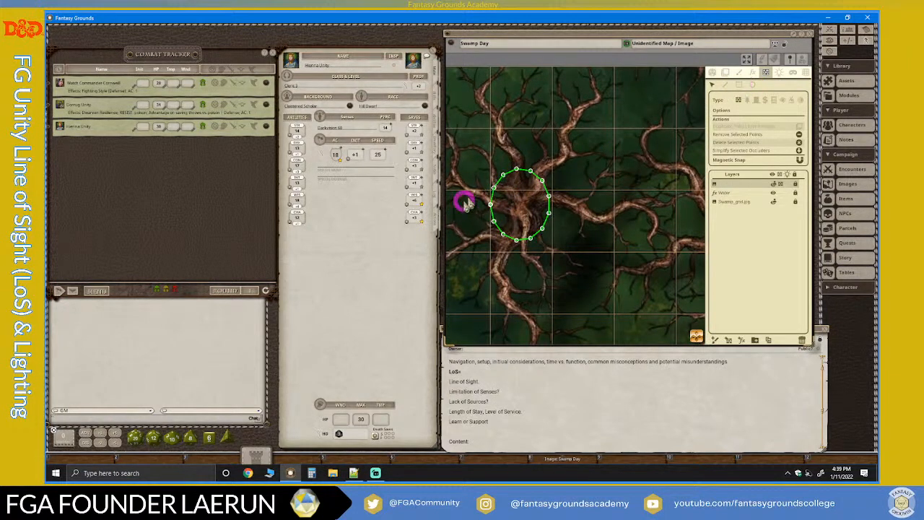
{"action": "scroll", "coordinate": [477, 202], "scroll_direction": "up", "scroll_amount": 2}
{"action": "scroll", "coordinate": [511, 195], "scroll_direction": "down", "scroll_amount": 3}
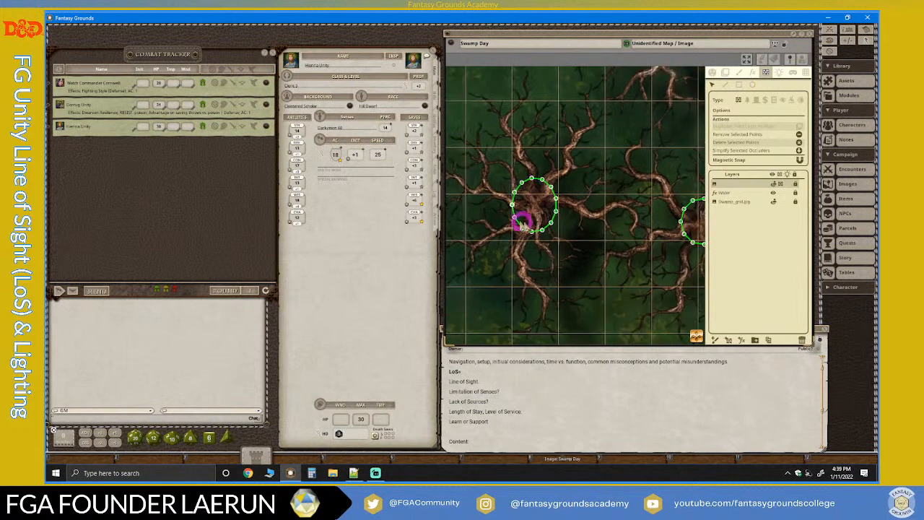
{"action": "scroll", "coordinate": [528, 192], "scroll_direction": "up", "scroll_amount": 3}
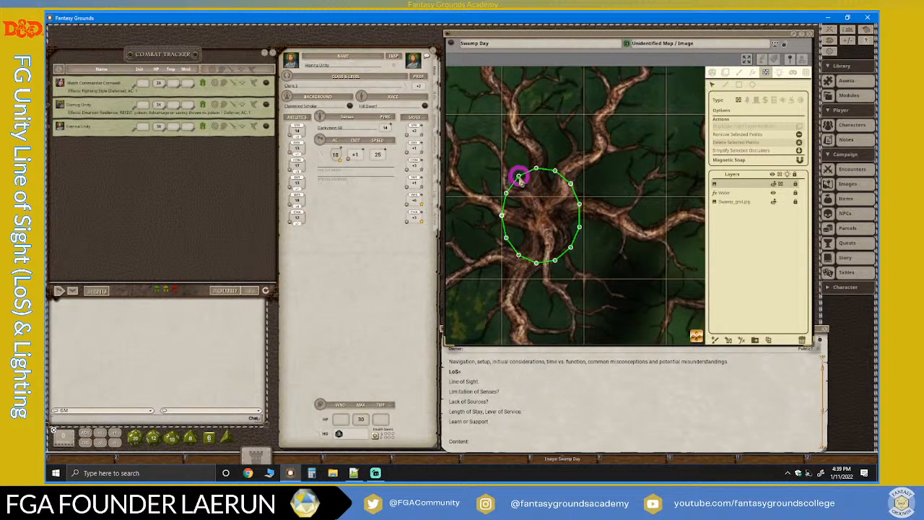
{"action": "left_click_drag", "start_coordinate": [519, 176], "coordinate": [555, 194]}
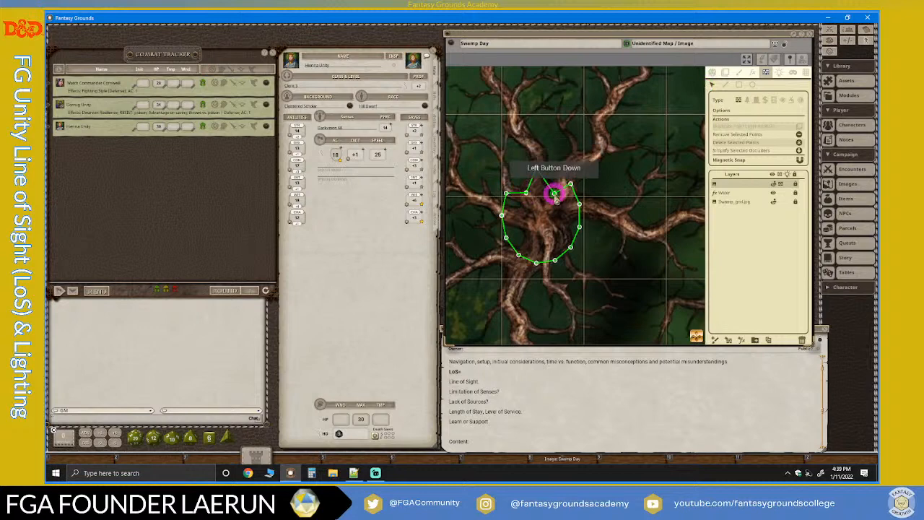
{"action": "left_click_drag", "start_coordinate": [579, 226], "coordinate": [562, 221]}
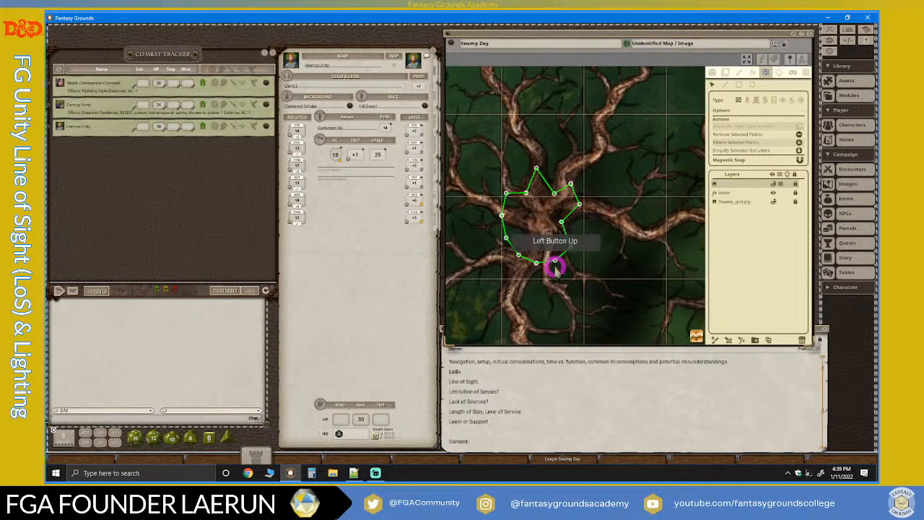
{"action": "left_click_drag", "start_coordinate": [555, 260], "coordinate": [525, 216]}
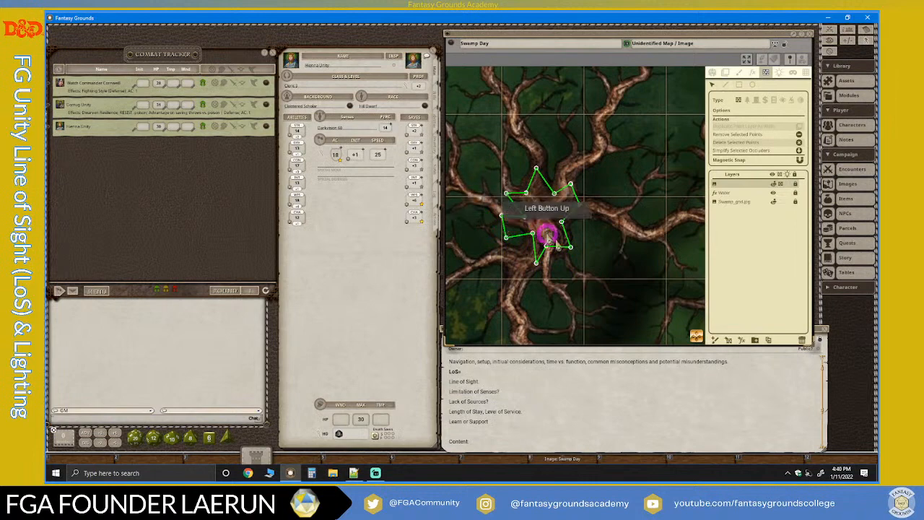
Reshape the upper and western parts of the southeastern bare tree's line-of-sight outline, moving points onto the branches and into the gap between them.
{"action": "scroll", "coordinate": [582, 250], "scroll_direction": "down", "scroll_amount": 8}
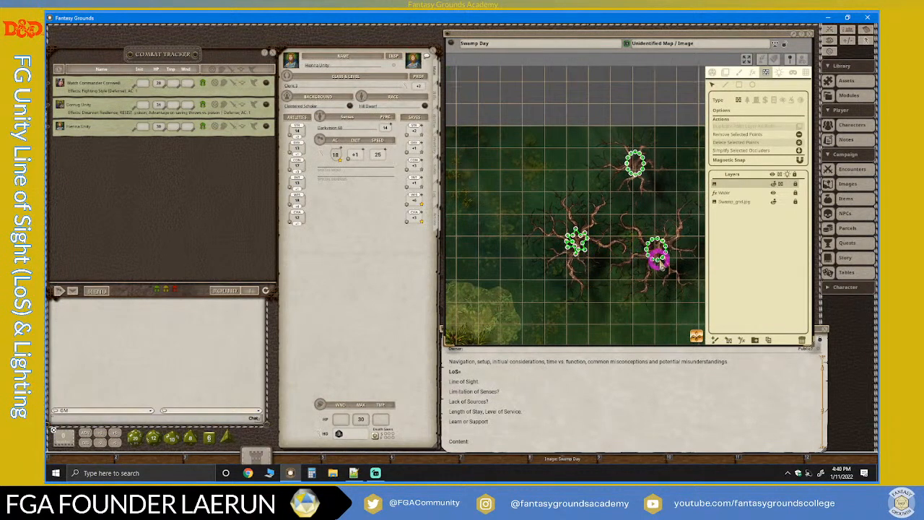
{"action": "scroll", "coordinate": [657, 258], "scroll_direction": "up", "scroll_amount": 10}
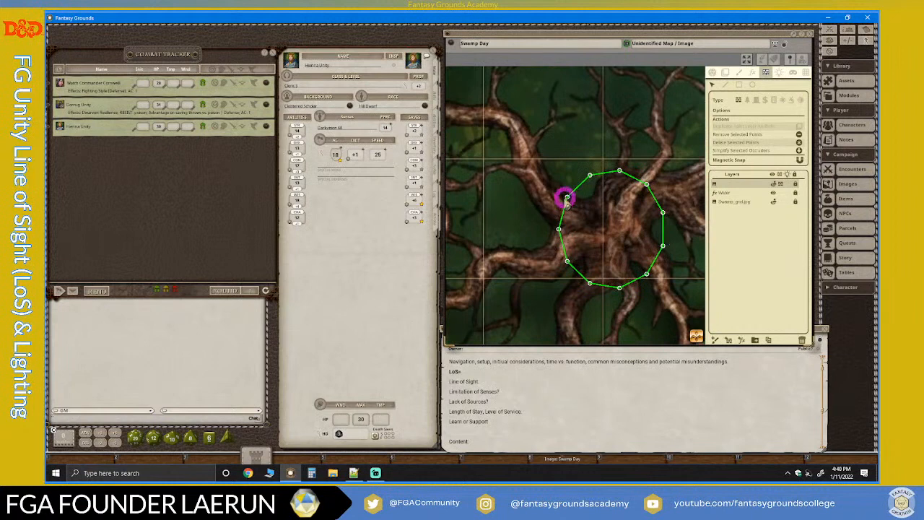
{"action": "left_click_drag", "start_coordinate": [565, 197], "coordinate": [548, 189]}
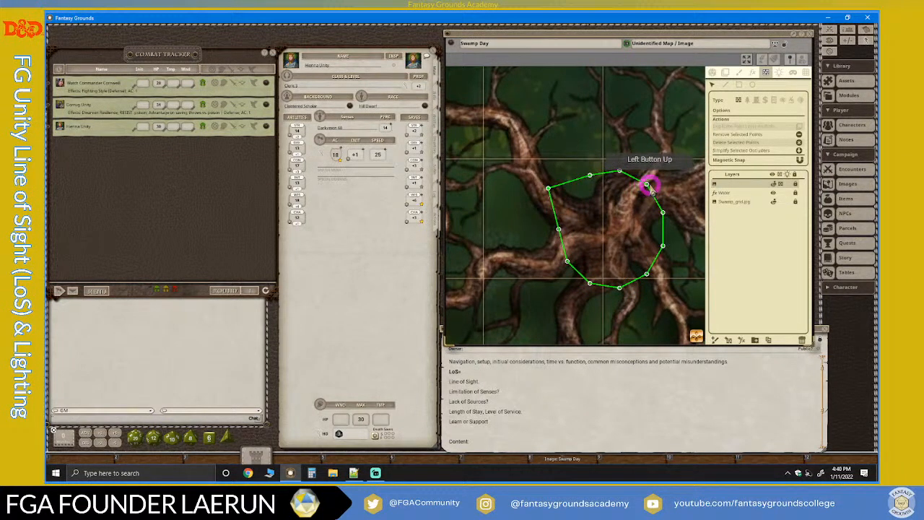
{"action": "left_click_drag", "start_coordinate": [648, 185], "coordinate": [664, 168]}
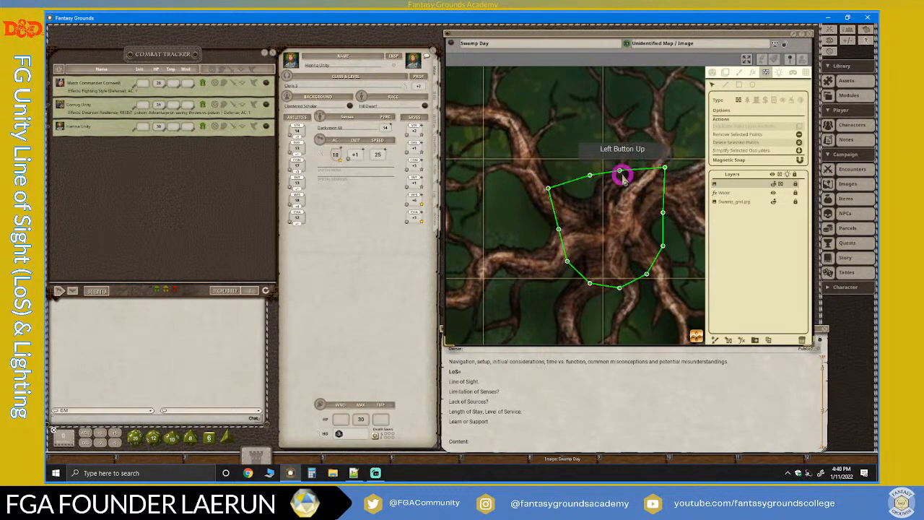
{"action": "left_click_drag", "start_coordinate": [590, 177], "coordinate": [539, 264]}
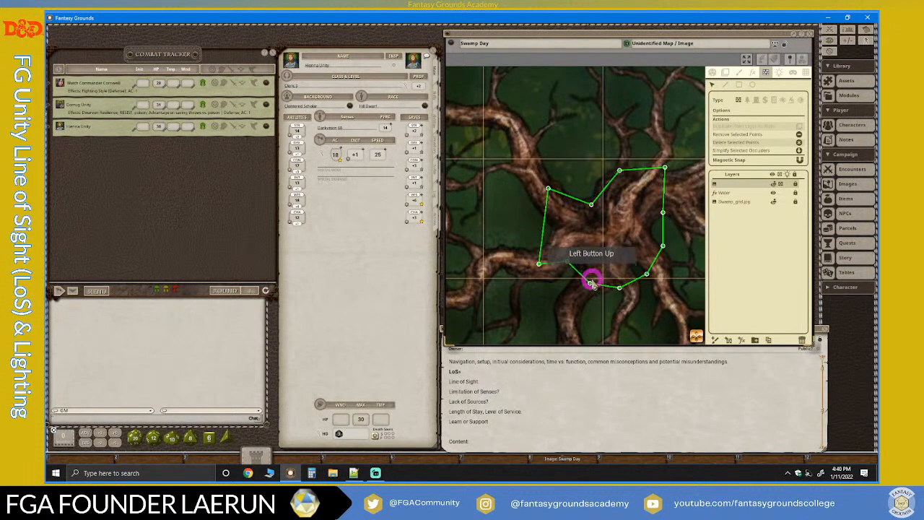
Move the southern and eastern points of the southeastern bare tree's line-of-sight outline to follow its roots and the gaps between them.
{"action": "left_click_drag", "start_coordinate": [589, 282], "coordinate": [620, 272]}
{"action": "left_click", "coordinate": [634, 283]}
{"action": "left_click_drag", "start_coordinate": [646, 274], "coordinate": [662, 279]}
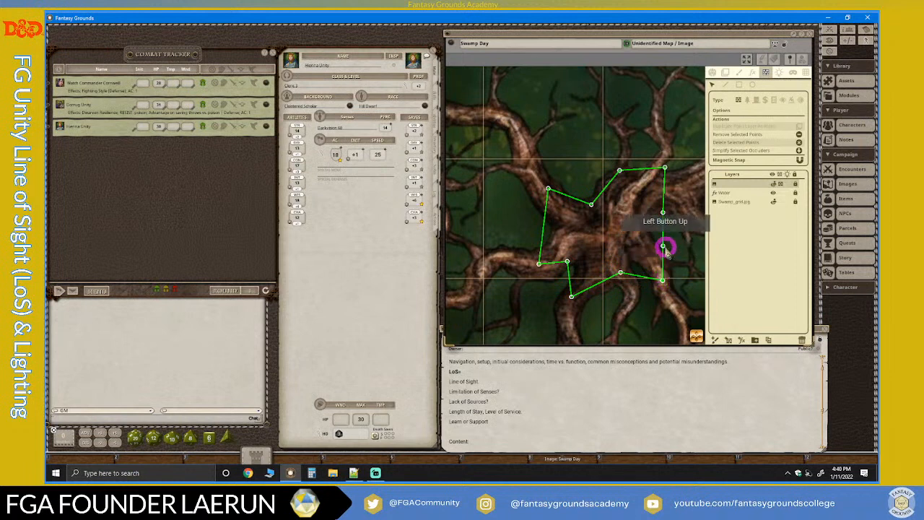
{"action": "left_click", "coordinate": [662, 246]}
{"action": "left_click_drag", "start_coordinate": [661, 246], "coordinate": [672, 211]}
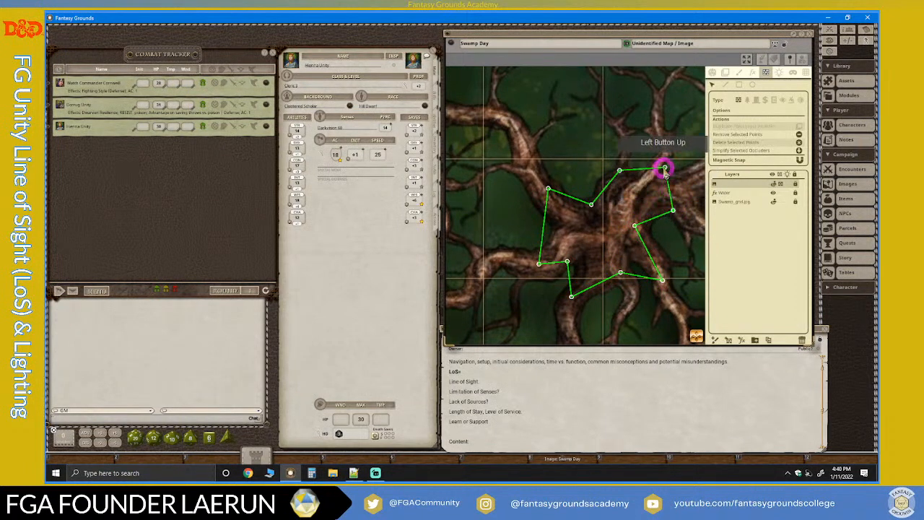
{"action": "left_click_drag", "start_coordinate": [665, 168], "coordinate": [681, 178]}
Delete the entire line-of-sight outline around the canopy of the large leafy tree on the northwestern island.
{"action": "scroll", "coordinate": [622, 253], "scroll_direction": "down", "scroll_amount": 3}
{"action": "scroll", "coordinate": [646, 287], "scroll_direction": "down", "scroll_amount": 6}
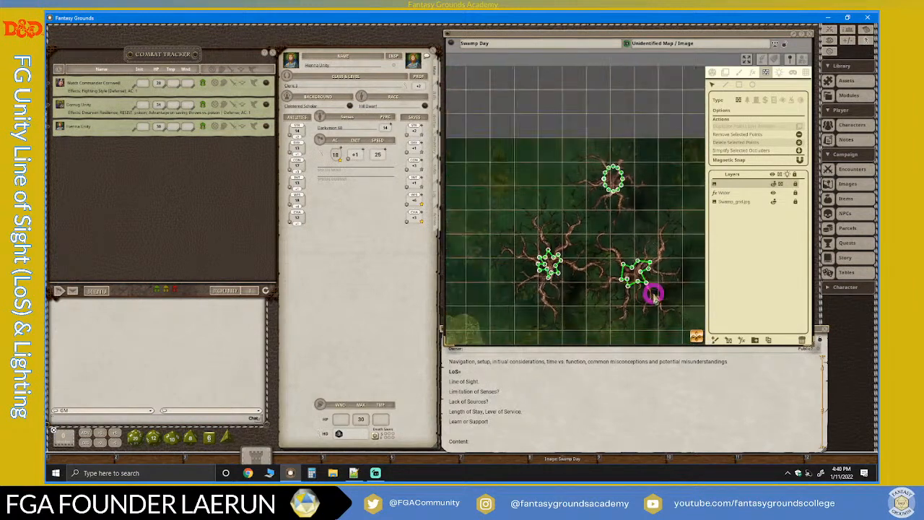
{"action": "left_click_drag", "start_coordinate": [696, 339], "coordinate": [477, 274]}
{"action": "scroll", "coordinate": [491, 265], "scroll_direction": "up", "scroll_amount": 7}
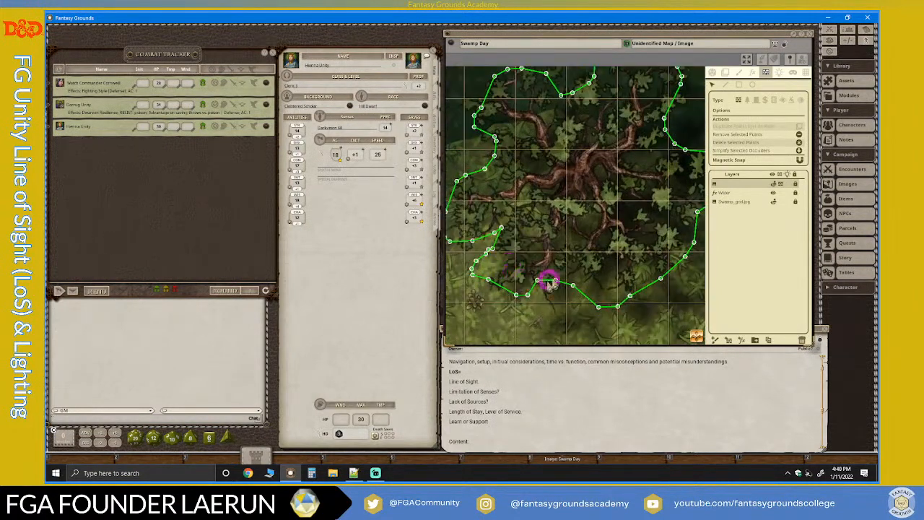
{"action": "scroll", "coordinate": [585, 261], "scroll_direction": "down", "scroll_amount": 5}
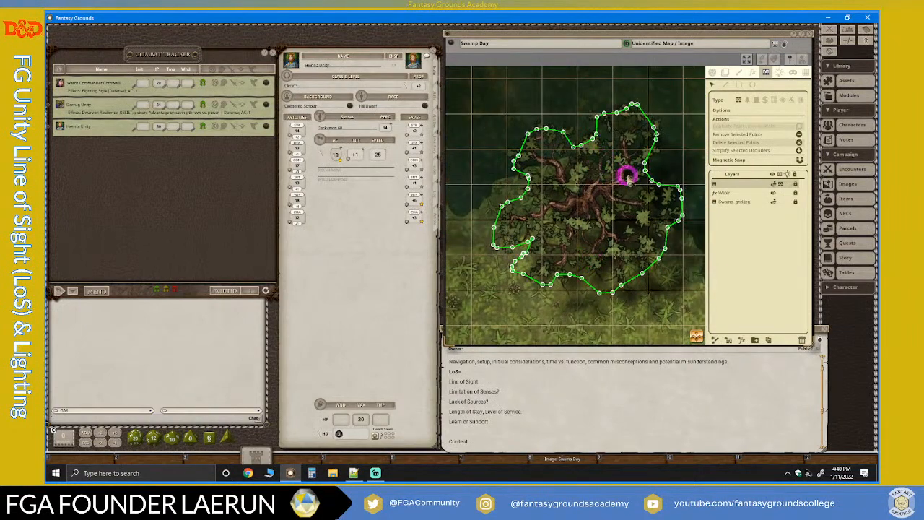
{"action": "scroll", "coordinate": [629, 179], "scroll_direction": "up", "scroll_amount": 1}
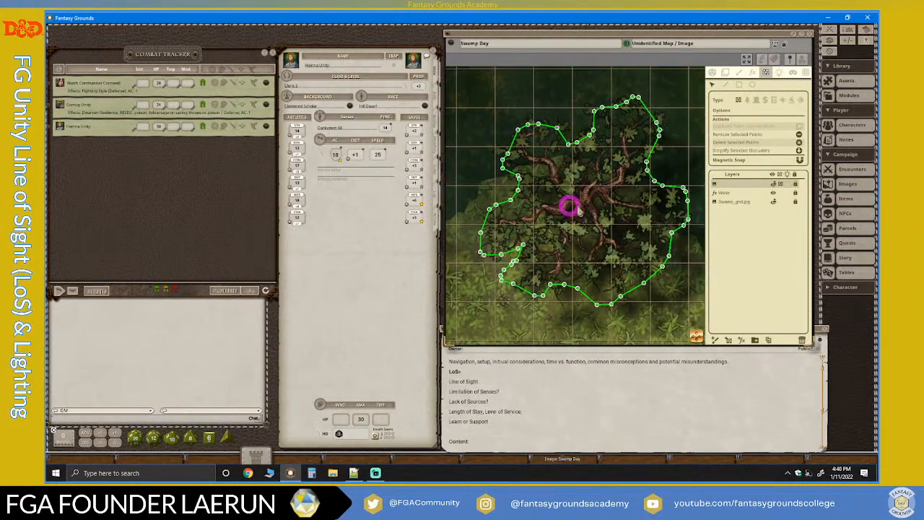
{"action": "double_click", "coordinate": [593, 131]}
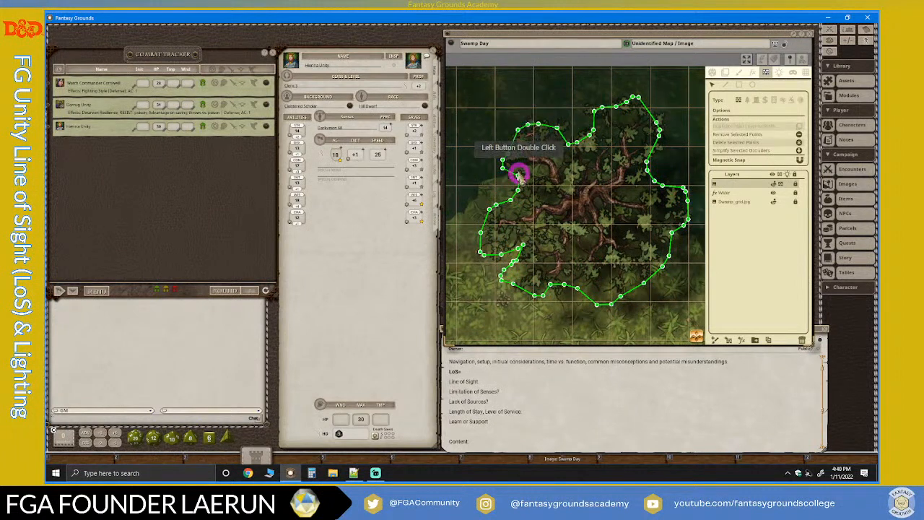
{"action": "left_click", "coordinate": [654, 283]}
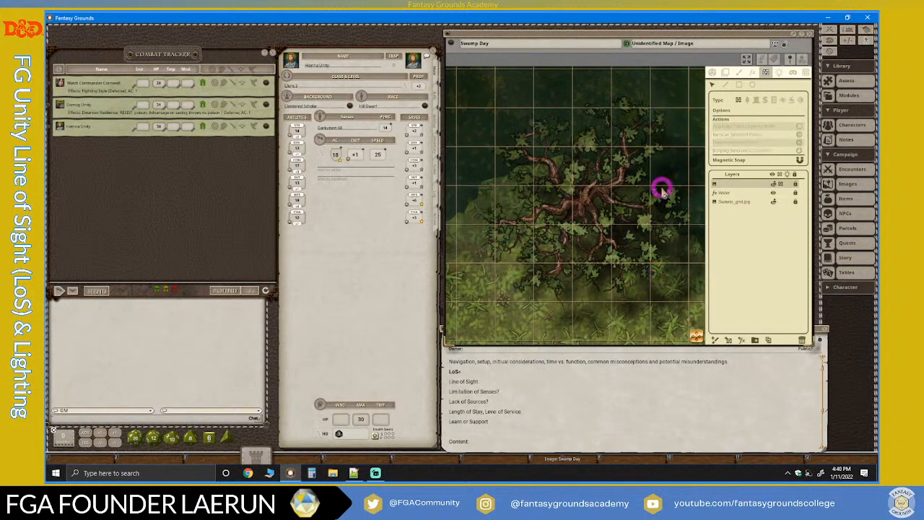
Draw a closed terrain-type line-of-sight polygon tightly around the large leafy tree's trunk and the bases of its main branches.
{"action": "left_click", "coordinate": [726, 85]}
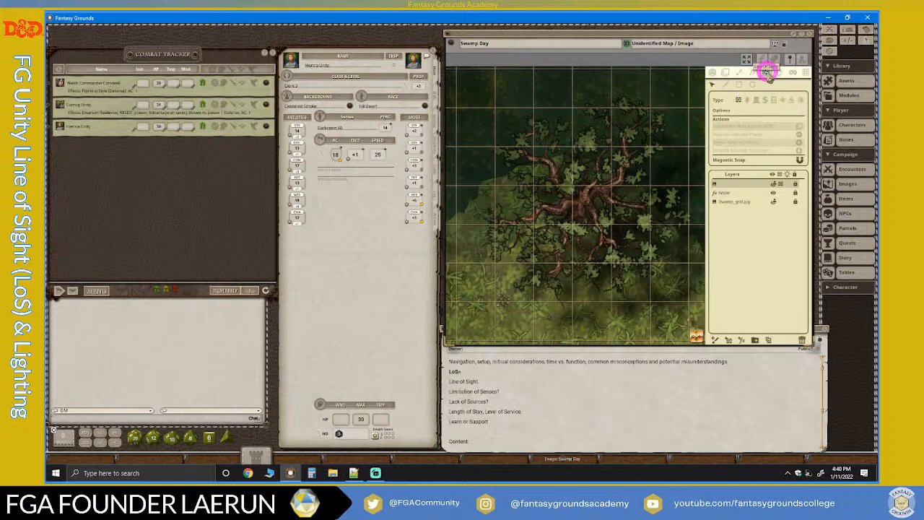
{"action": "left_click", "coordinate": [767, 73]}
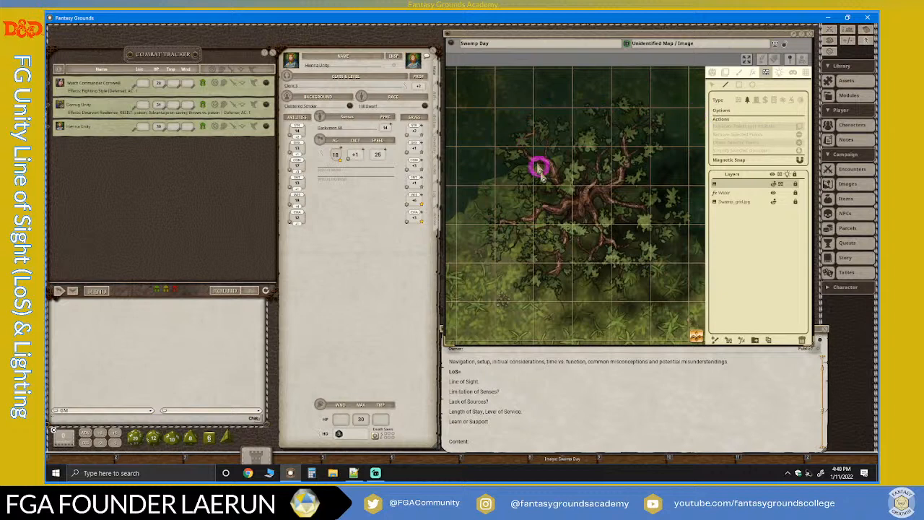
{"action": "scroll", "coordinate": [594, 210], "scroll_direction": "up", "scroll_amount": 1}
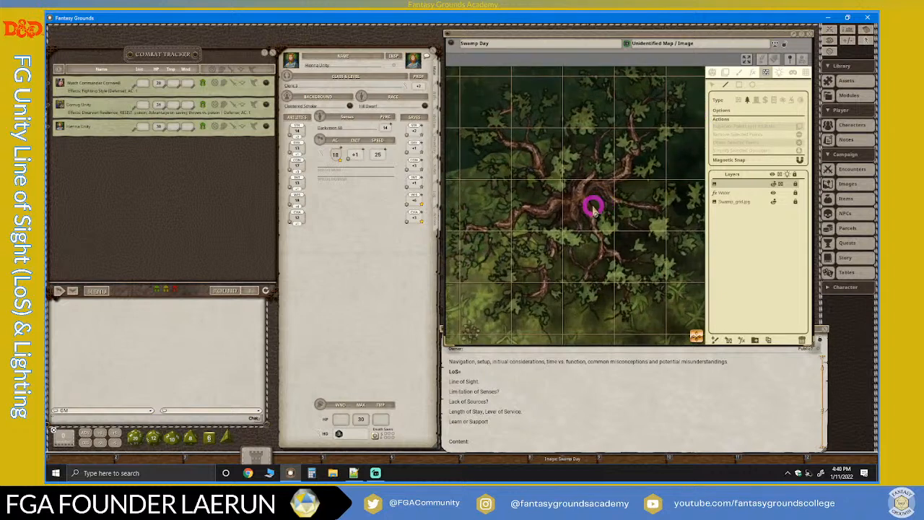
{"action": "left_click", "coordinate": [547, 193]}
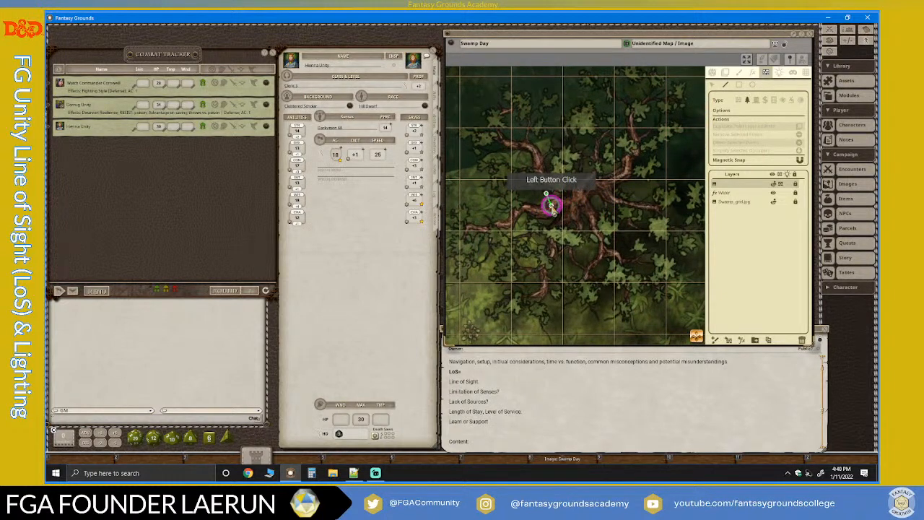
{"action": "left_click", "coordinate": [551, 205]}
{"action": "left_click", "coordinate": [569, 205]}
{"action": "left_click", "coordinate": [577, 220]}
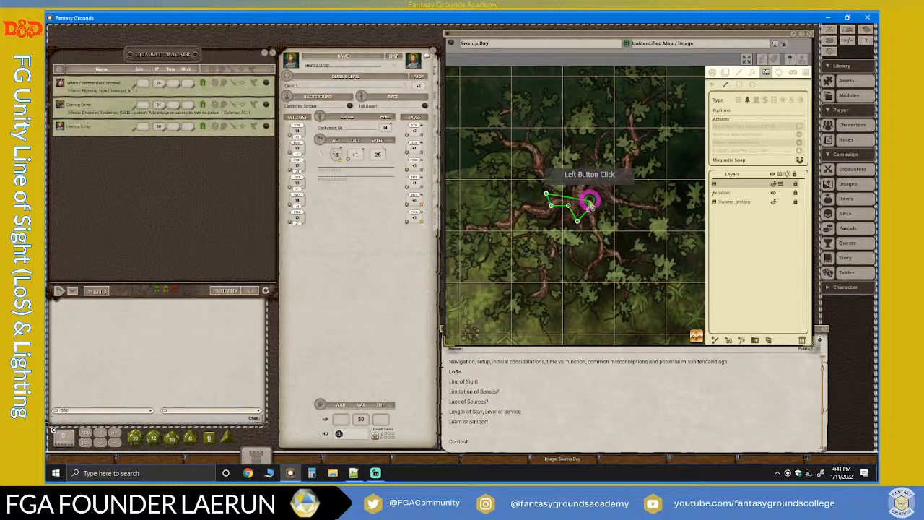
{"action": "left_click", "coordinate": [589, 209]}
{"action": "left_click", "coordinate": [590, 191]}
{"action": "left_click", "coordinate": [606, 195]}
{"action": "left_click", "coordinate": [613, 179]}
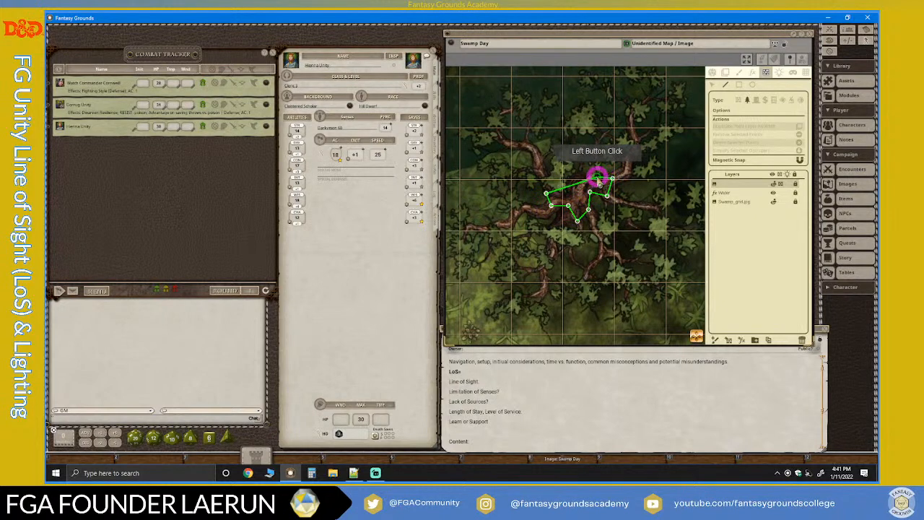
{"action": "left_click", "coordinate": [593, 177]}
{"action": "left_click", "coordinate": [577, 183]}
{"action": "left_click", "coordinate": [562, 182]}
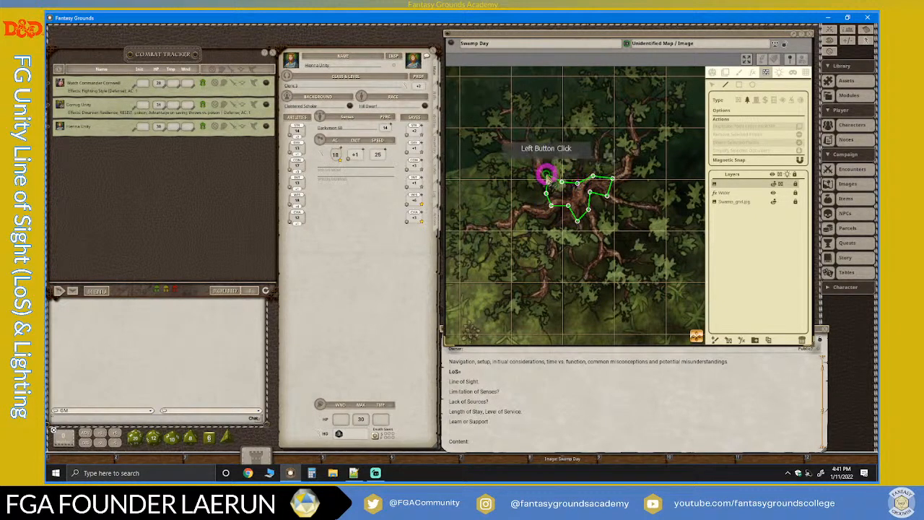
{"action": "double_click", "coordinate": [546, 176]}
Examine the new trunk outline of the large leafy tree against its branches and the surrounding island, both close up and from afar.
{"action": "scroll", "coordinate": [604, 244], "scroll_direction": "down", "scroll_amount": 4}
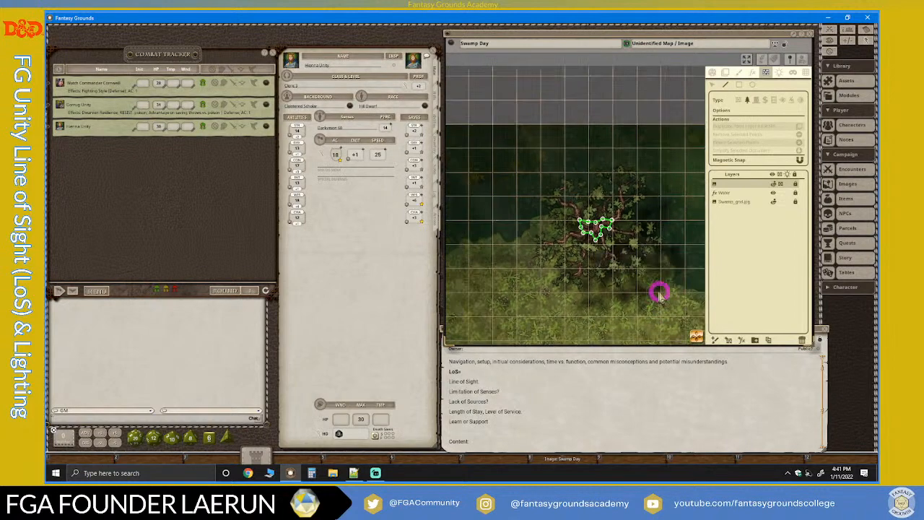
{"action": "scroll", "coordinate": [664, 296], "scroll_direction": "up", "scroll_amount": 2}
{"action": "scroll", "coordinate": [633, 283], "scroll_direction": "up", "scroll_amount": 1}
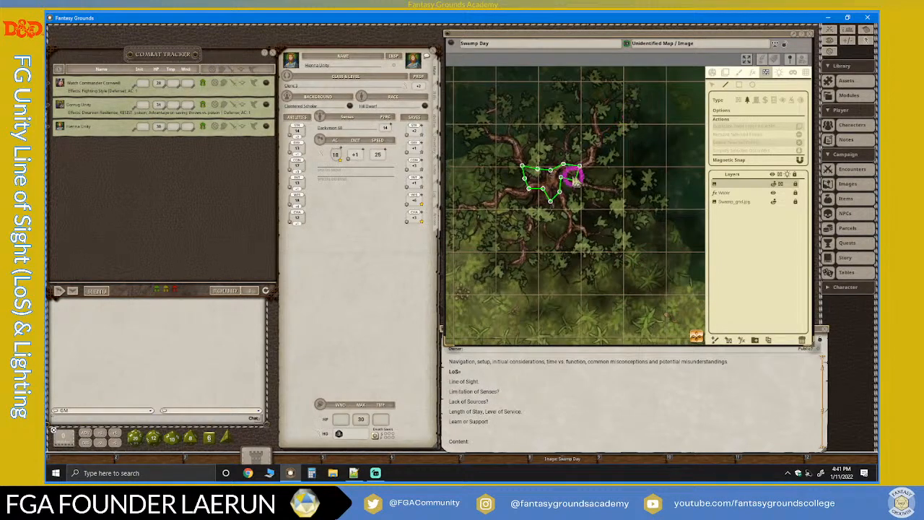
{"action": "scroll", "coordinate": [477, 253], "scroll_direction": "up", "scroll_amount": 5}
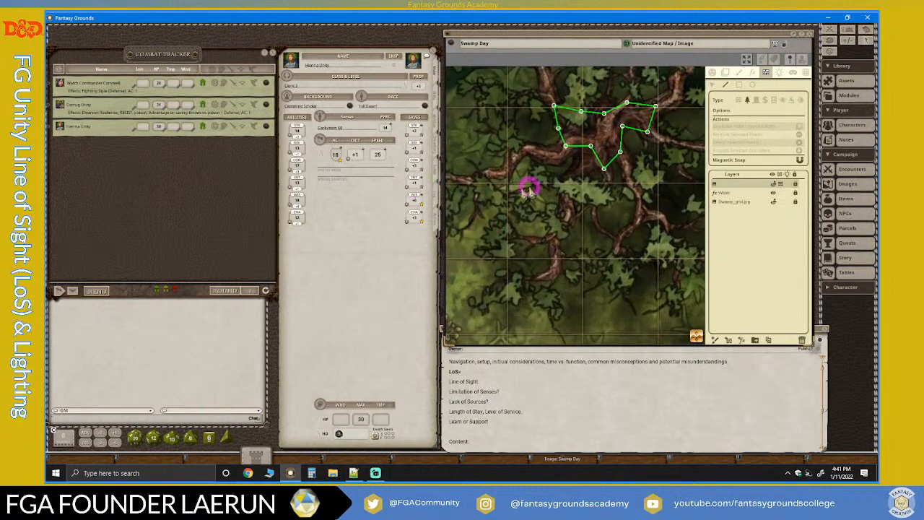
{"action": "scroll", "coordinate": [530, 185], "scroll_direction": "down", "scroll_amount": 6}
{"action": "scroll", "coordinate": [531, 185], "scroll_direction": "down", "scroll_amount": 2}
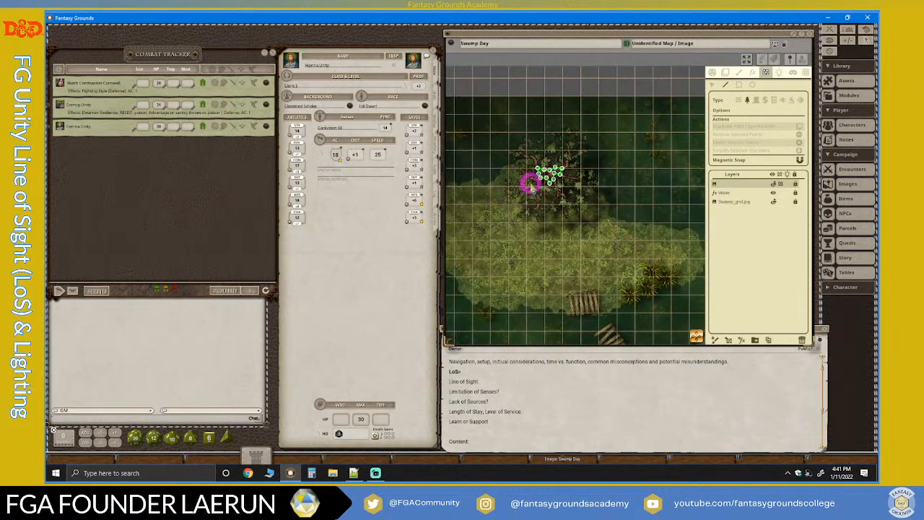
{"action": "scroll", "coordinate": [530, 183], "scroll_direction": "up", "scroll_amount": 4}
{"action": "scroll", "coordinate": [493, 123], "scroll_direction": "down", "scroll_amount": 3}
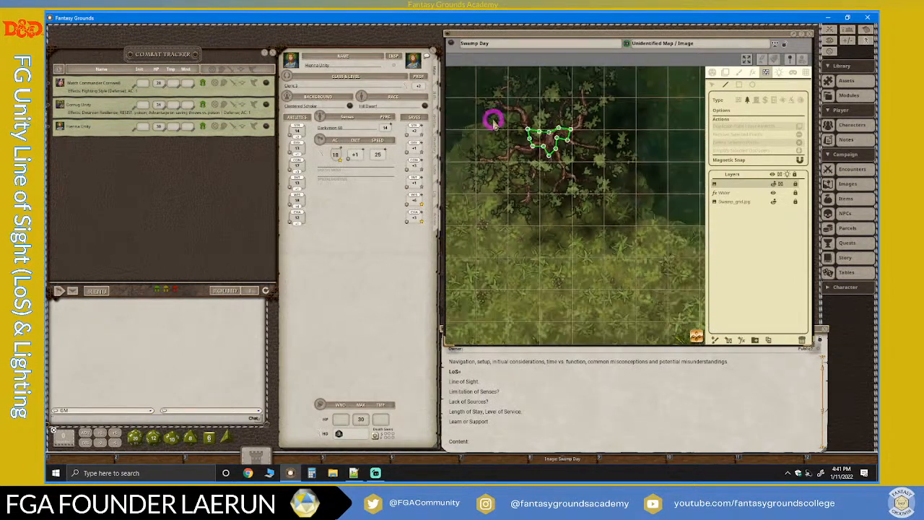
{"action": "scroll", "coordinate": [553, 157], "scroll_direction": "up", "scroll_amount": 3}
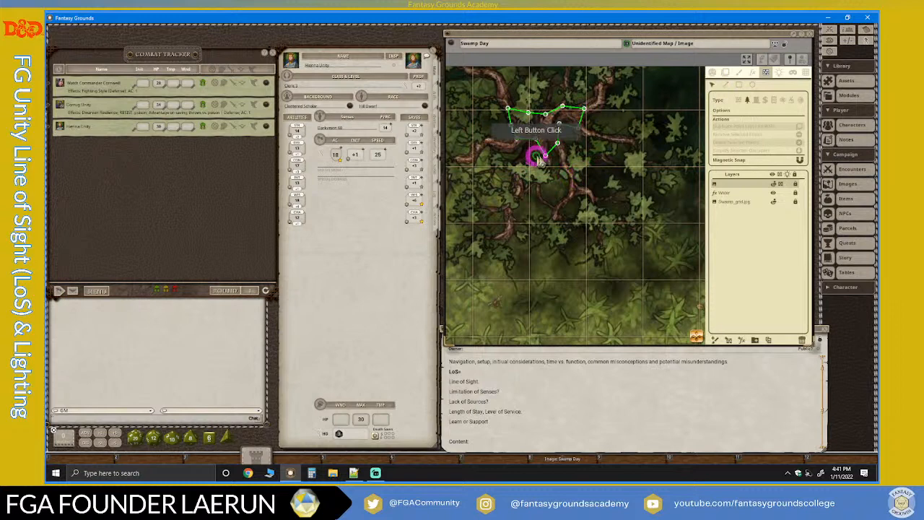
Move two southern points of the large leafy tree's trunk outline on the northwestern island to follow the branch bases.
{"action": "scroll", "coordinate": [532, 142], "scroll_direction": "up", "scroll_amount": 3}
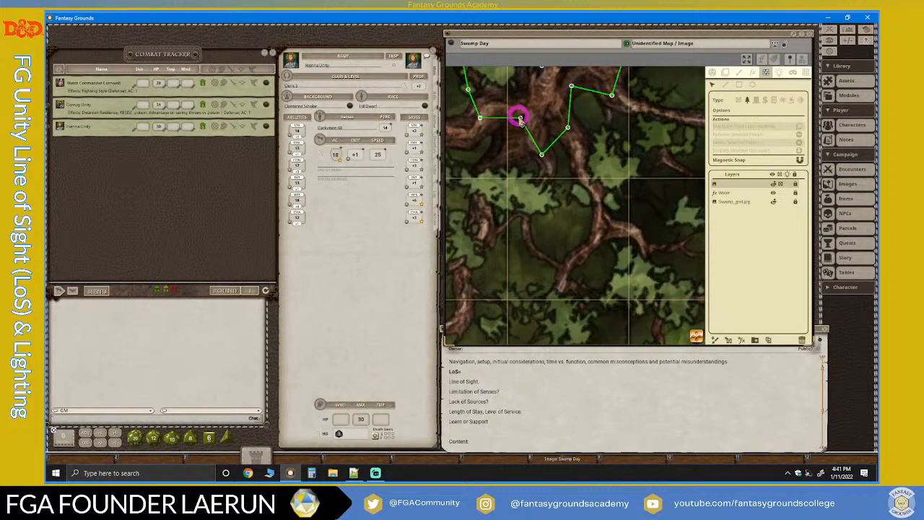
{"action": "left_click_drag", "start_coordinate": [520, 117], "coordinate": [490, 171]}
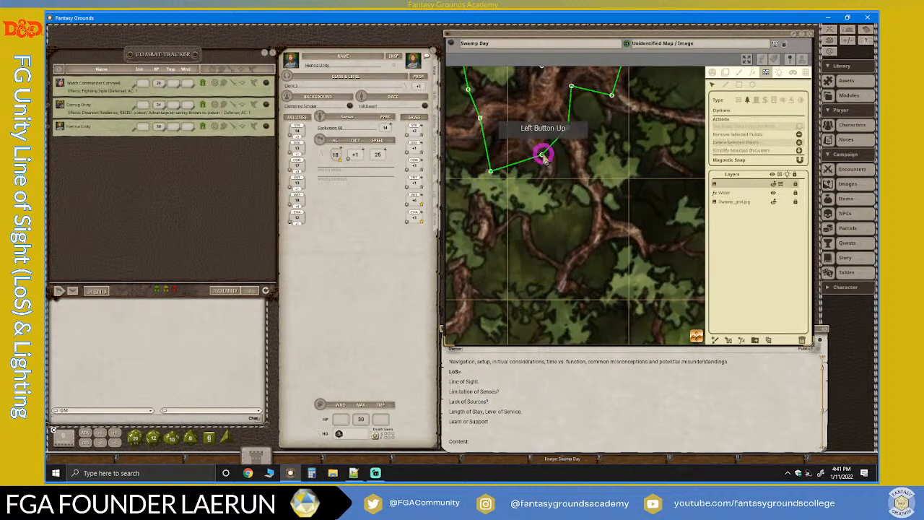
{"action": "left_click_drag", "start_coordinate": [543, 156], "coordinate": [537, 138]}
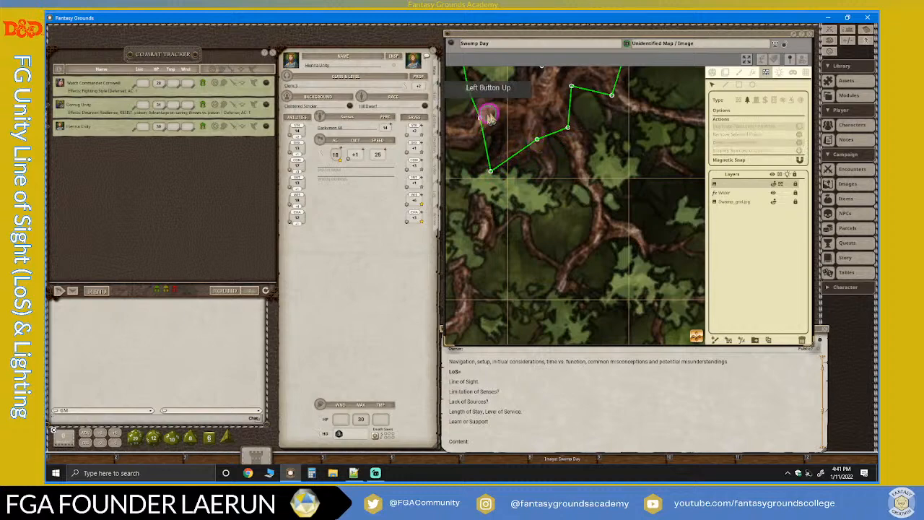
{"action": "scroll", "coordinate": [587, 181], "scroll_direction": "down", "scroll_amount": 5}
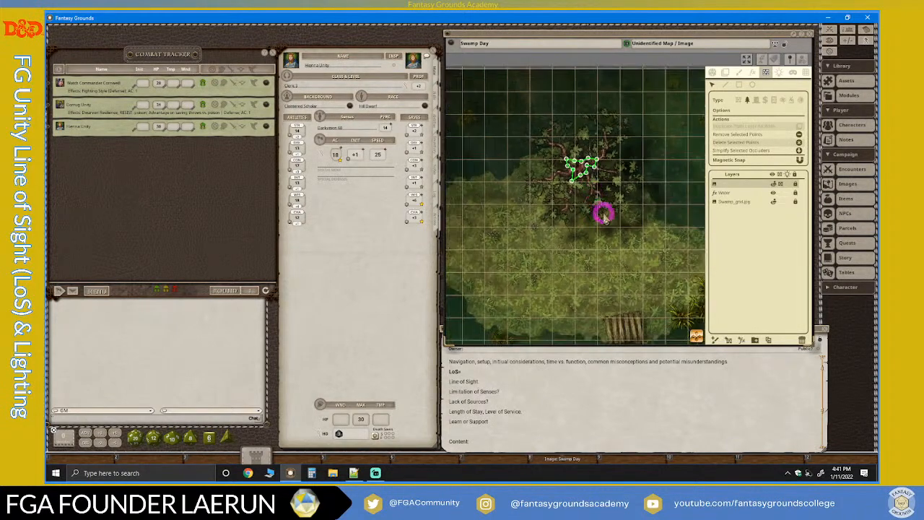
Move the northern points of the western bare tree's line-of-sight outline inward to the gaps between its upper branches.
{"action": "scroll", "coordinate": [605, 215], "scroll_direction": "down", "scroll_amount": 3}
{"action": "left_click_drag", "start_coordinate": [697, 337], "coordinate": [741, 473]}
{"action": "scroll", "coordinate": [503, 247], "scroll_direction": "up", "scroll_amount": 5}
{"action": "scroll", "coordinate": [535, 282], "scroll_direction": "up", "scroll_amount": 1}
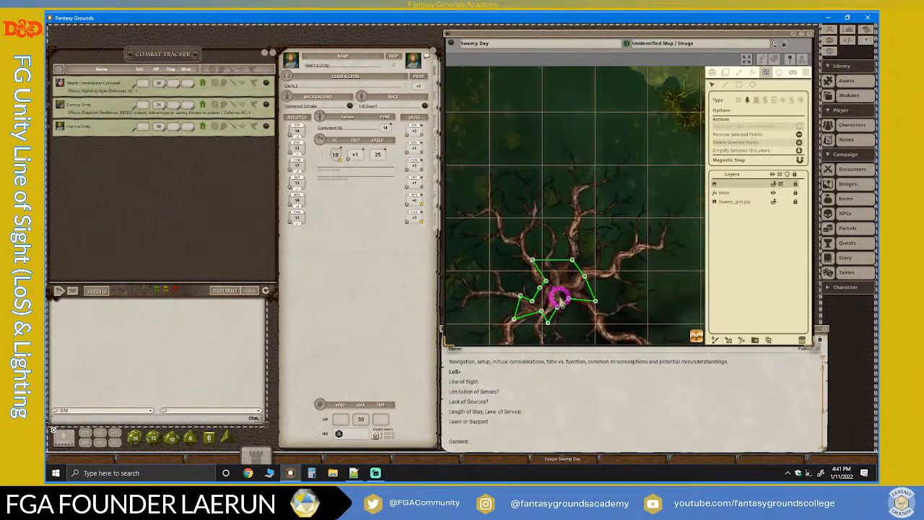
{"action": "scroll", "coordinate": [552, 303], "scroll_direction": "down", "scroll_amount": 2}
{"action": "scroll", "coordinate": [559, 292], "scroll_direction": "up", "scroll_amount": 5}
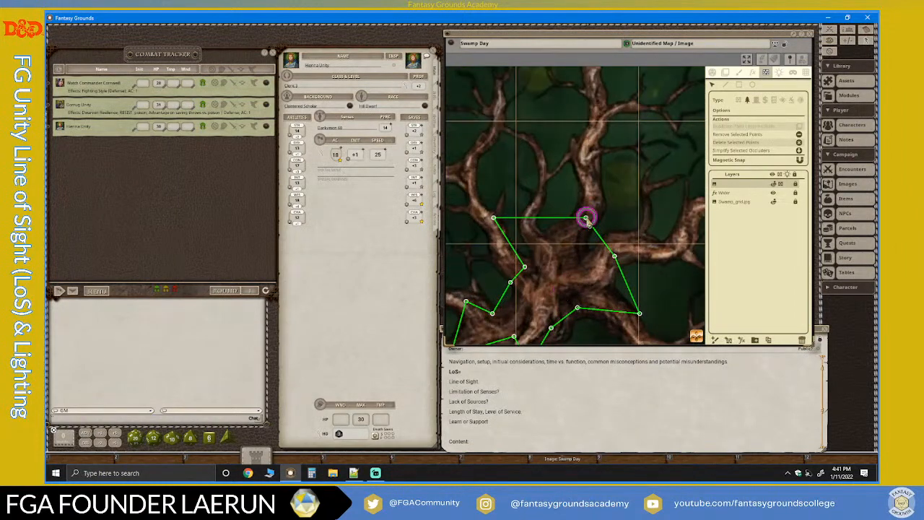
{"action": "left_click_drag", "start_coordinate": [585, 218], "coordinate": [488, 218]}
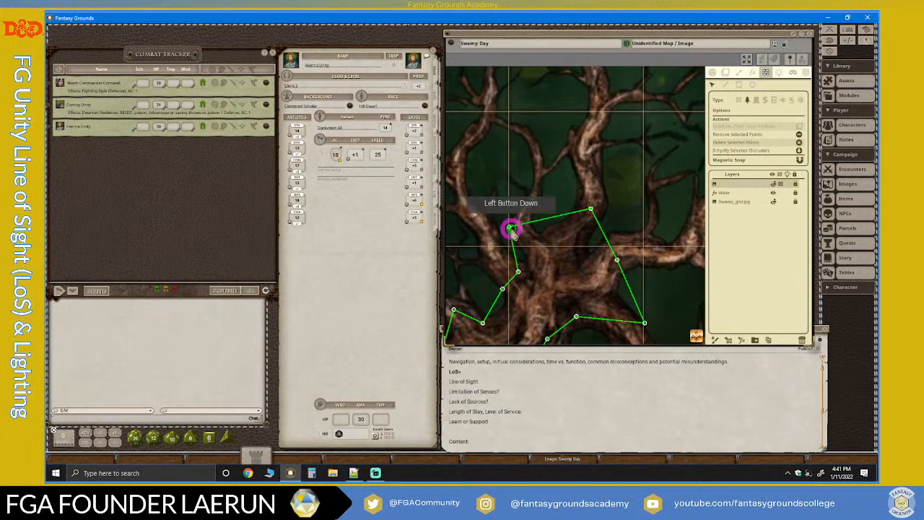
{"action": "left_click_drag", "start_coordinate": [531, 249], "coordinate": [517, 271]}
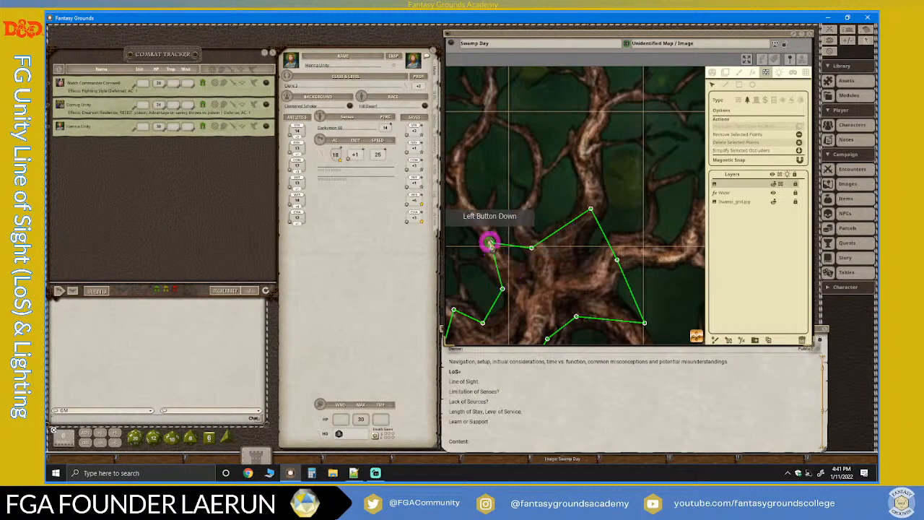
{"action": "scroll", "coordinate": [555, 279], "scroll_direction": "down", "scroll_amount": 2}
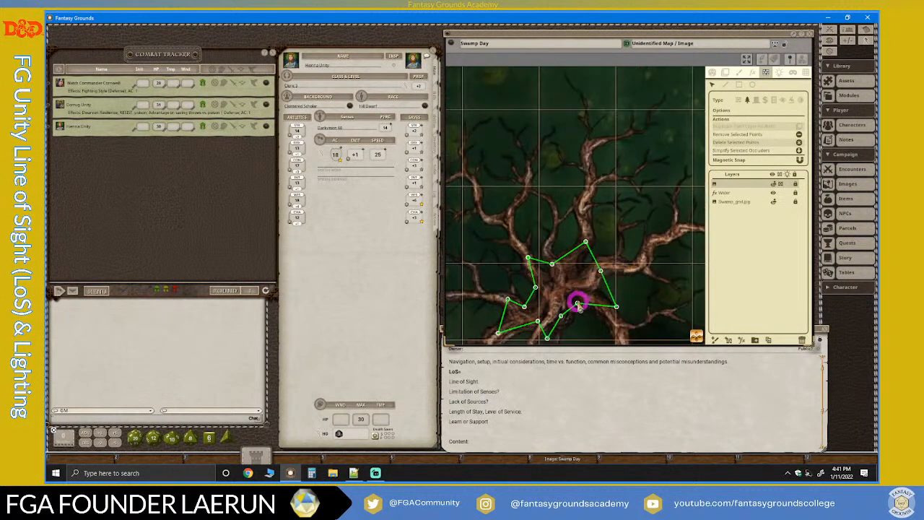
Tighten the southern part of the western bare tree's line-of-sight outline against the trunk and roots.
{"action": "scroll", "coordinate": [565, 329], "scroll_direction": "down", "scroll_amount": 2}
{"action": "left_click", "coordinate": [714, 341]}
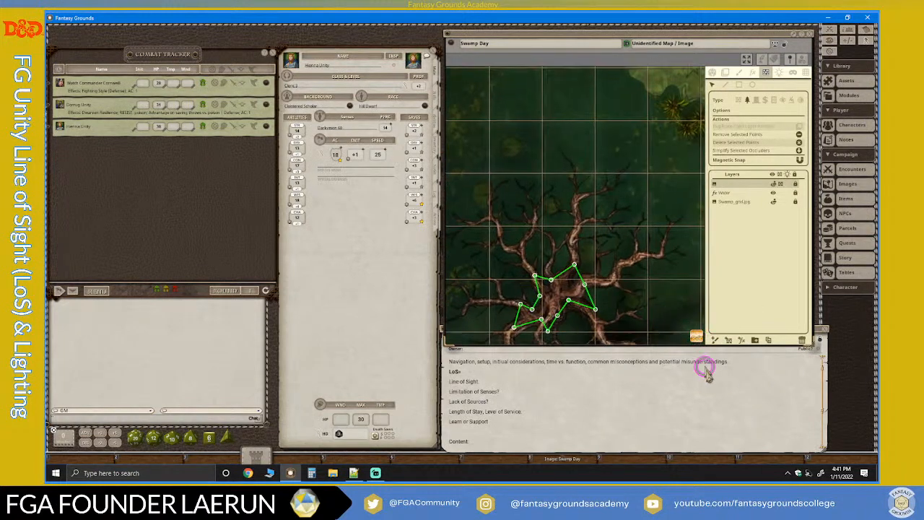
{"action": "left_click", "coordinate": [722, 444]}
{"action": "scroll", "coordinate": [487, 238], "scroll_direction": "up", "scroll_amount": 4}
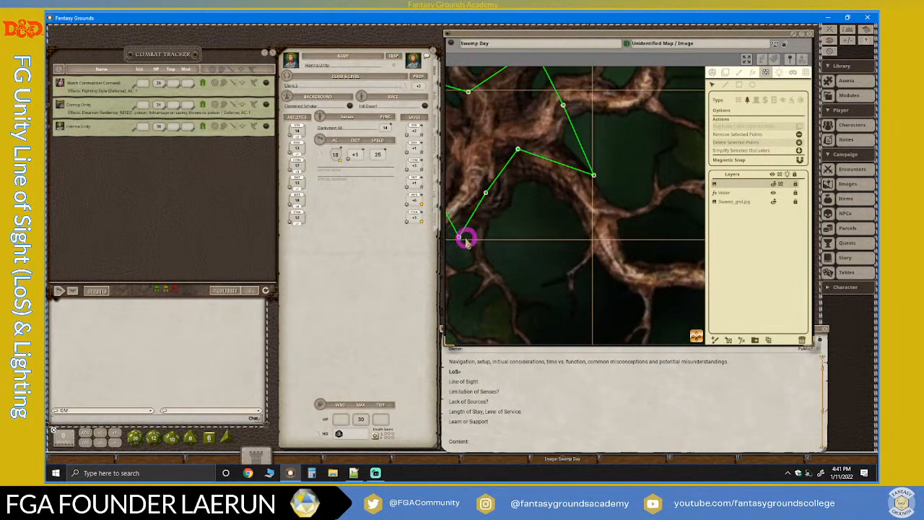
{"action": "scroll", "coordinate": [526, 239], "scroll_direction": "down", "scroll_amount": 4}
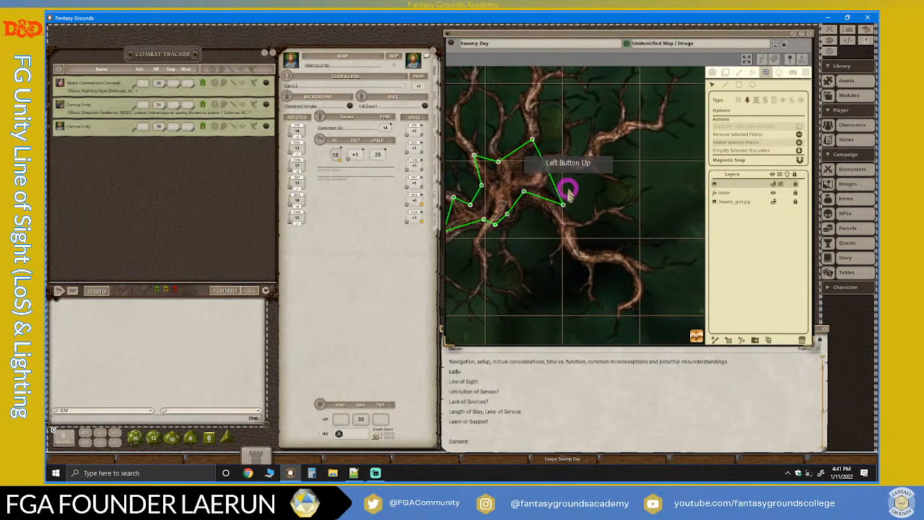
{"action": "scroll", "coordinate": [554, 239], "scroll_direction": "down", "scroll_amount": 6}
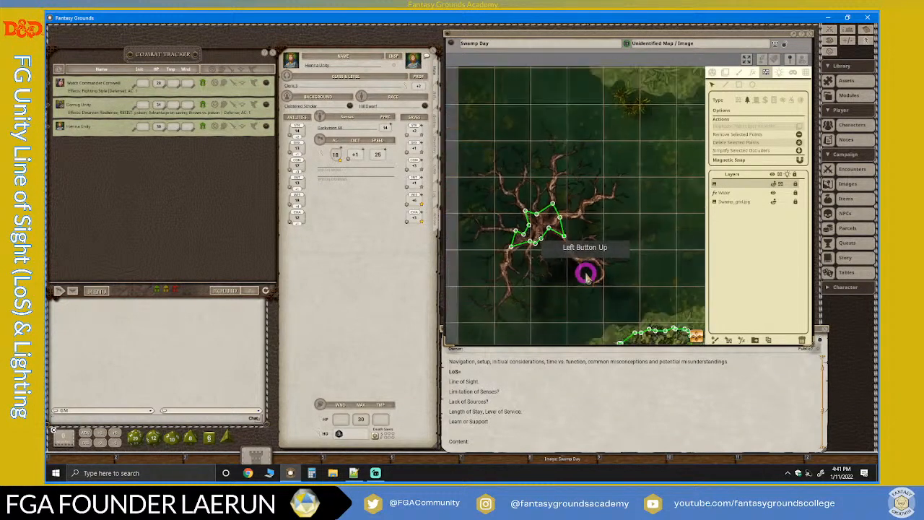
Move the northern points of the hexagonal outline on the southwestern island's small bare tree to the bases of its upper branches.
{"action": "left_click", "coordinate": [814, 392]}
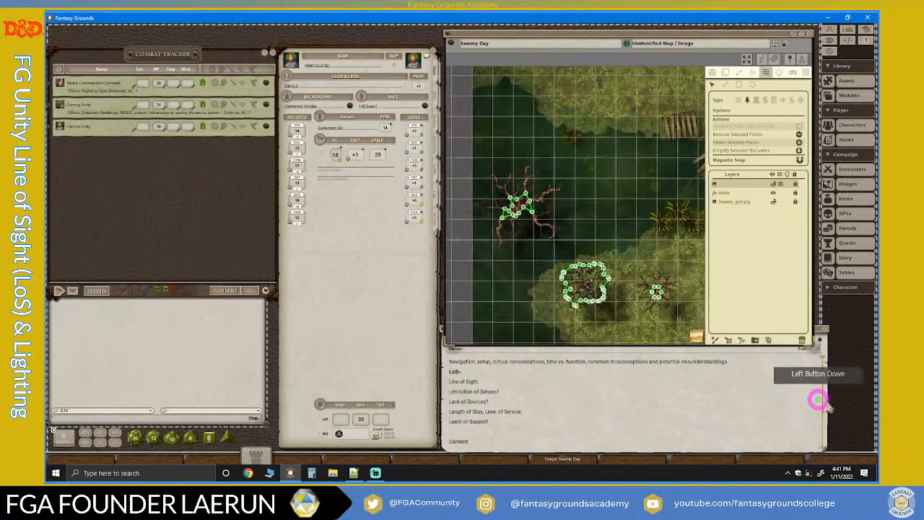
{"action": "scroll", "coordinate": [578, 245], "scroll_direction": "up", "scroll_amount": 10}
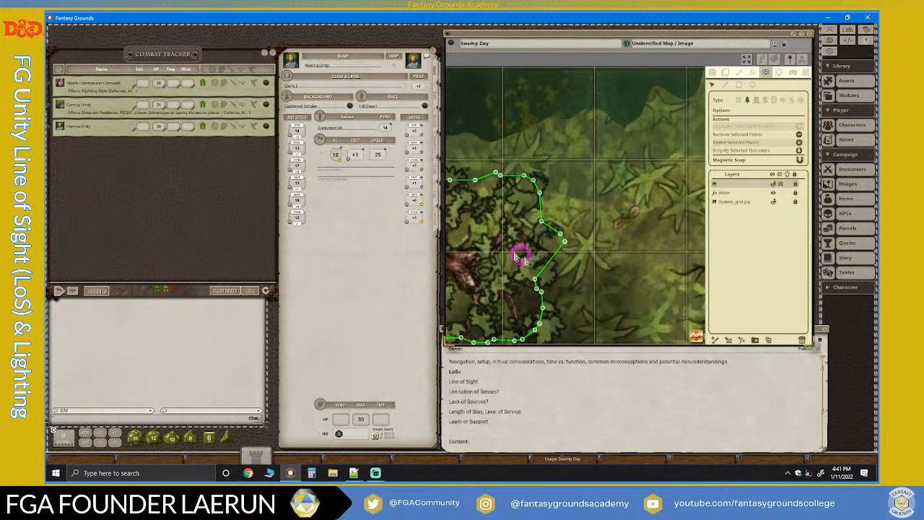
{"action": "scroll", "coordinate": [512, 249], "scroll_direction": "down", "scroll_amount": 5}
{"action": "scroll", "coordinate": [474, 239], "scroll_direction": "up", "scroll_amount": 5}
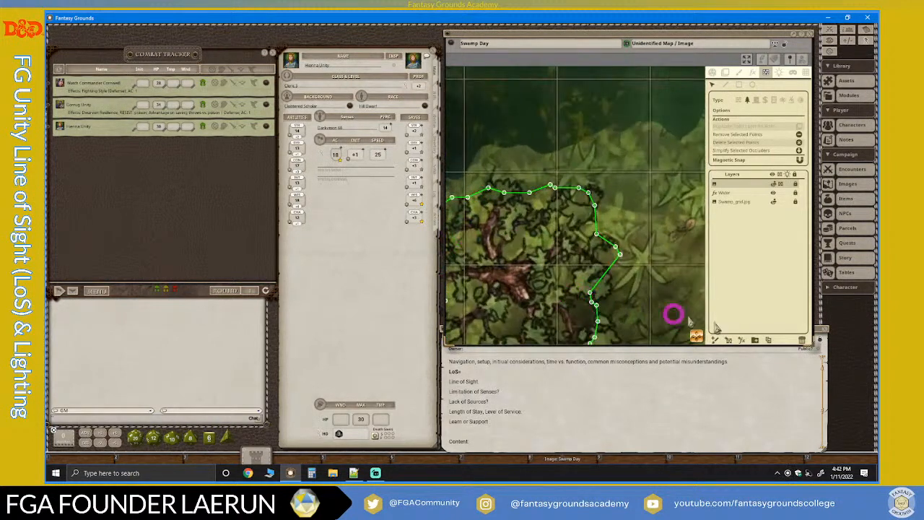
{"action": "left_click_drag", "start_coordinate": [697, 339], "coordinate": [694, 307]}
{"action": "scroll", "coordinate": [646, 279], "scroll_direction": "up", "scroll_amount": 5}
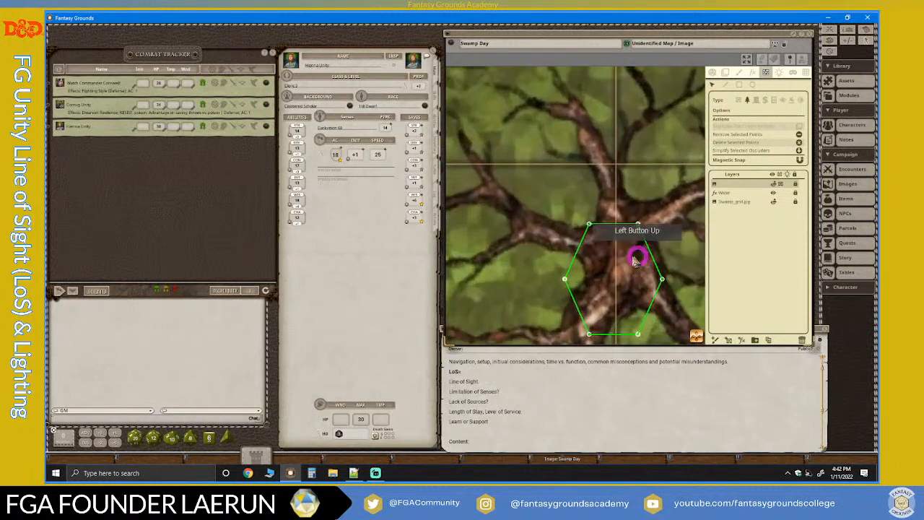
{"action": "scroll", "coordinate": [677, 272], "scroll_direction": "down", "scroll_amount": 2}
{"action": "scroll", "coordinate": [679, 272], "scroll_direction": "down", "scroll_amount": 2}
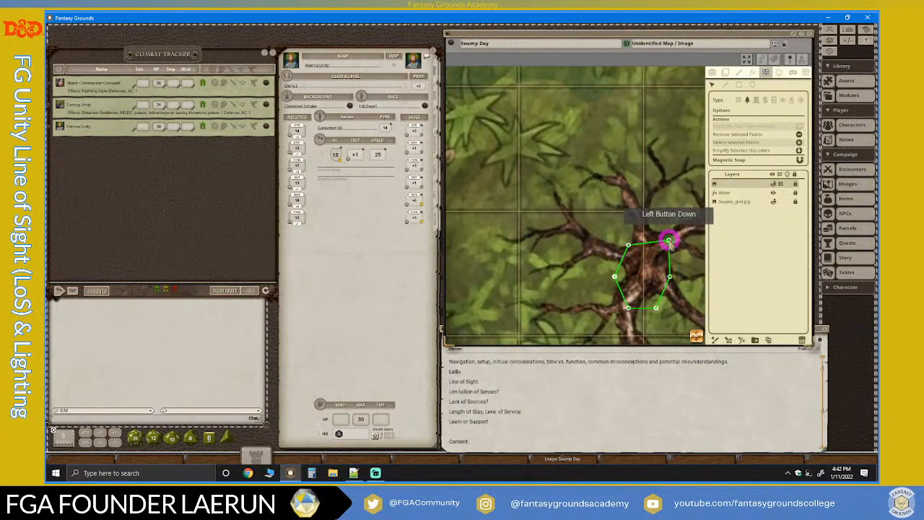
{"action": "left_click_drag", "start_coordinate": [641, 243], "coordinate": [648, 230]}
Reshape the western, southern and eastern sides of the small bare tree's outline to follow its trunk and lower branches.
{"action": "left_click", "coordinate": [615, 279]}
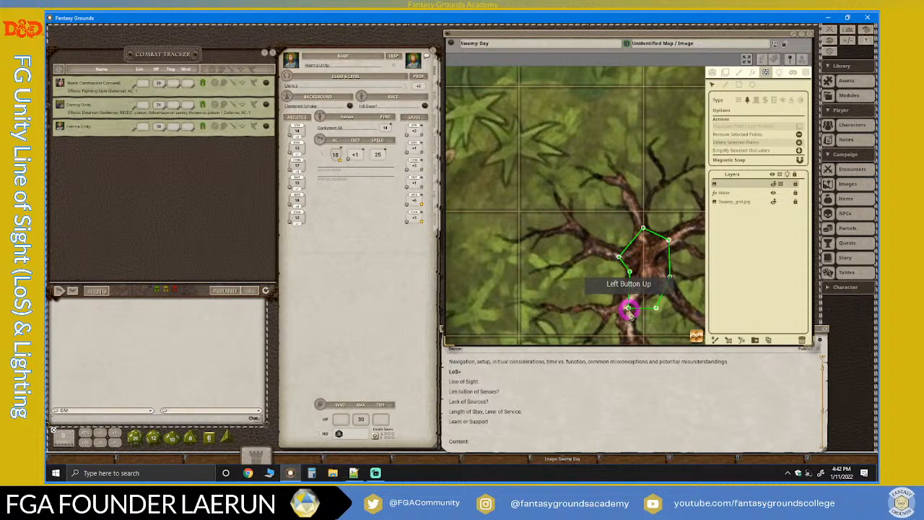
{"action": "left_click_drag", "start_coordinate": [625, 307], "coordinate": [614, 306]}
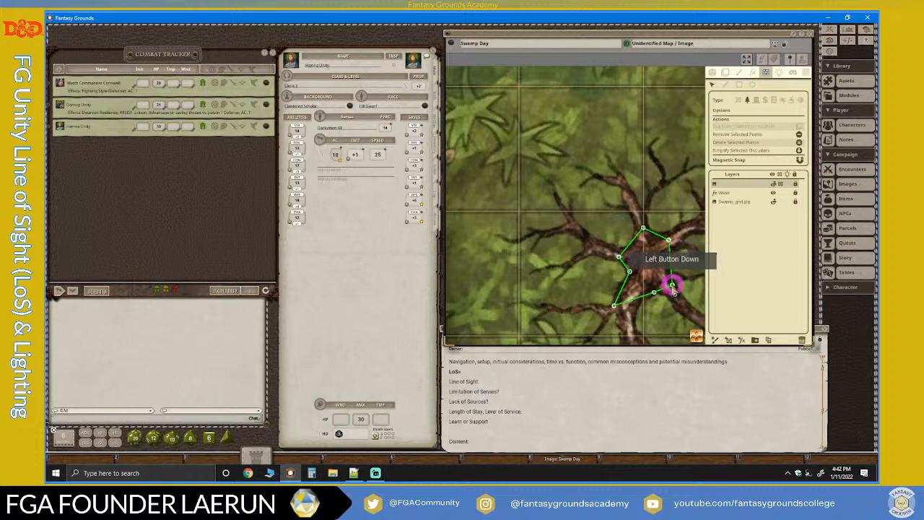
{"action": "left_click", "coordinate": [671, 285]}
{"action": "scroll", "coordinate": [683, 309], "scroll_direction": "down", "scroll_amount": 4}
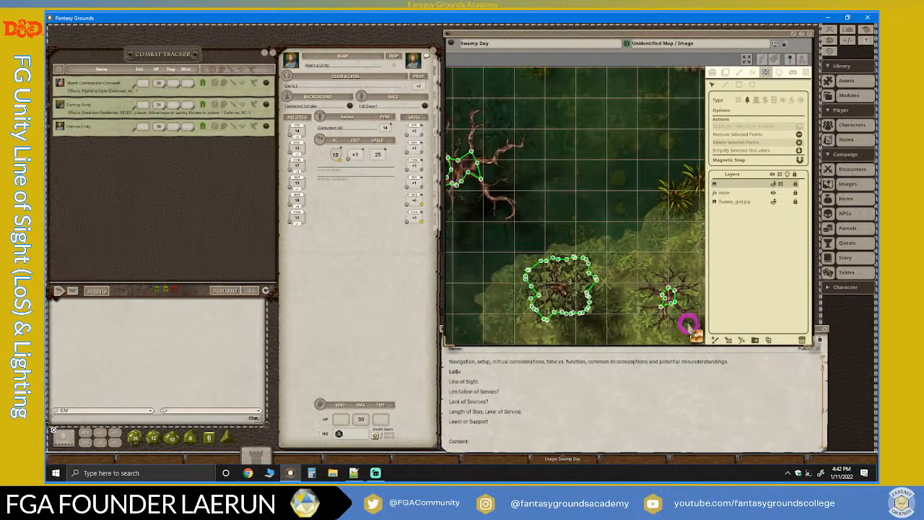
Simplify the round thatched hut's line-of-sight outline and check its points against the roof edge.
{"action": "left_click_drag", "start_coordinate": [696, 338], "coordinate": [869, 390]}
{"action": "scroll", "coordinate": [544, 211], "scroll_direction": "down", "scroll_amount": 4}
{"action": "scroll", "coordinate": [544, 210], "scroll_direction": "down", "scroll_amount": 3}
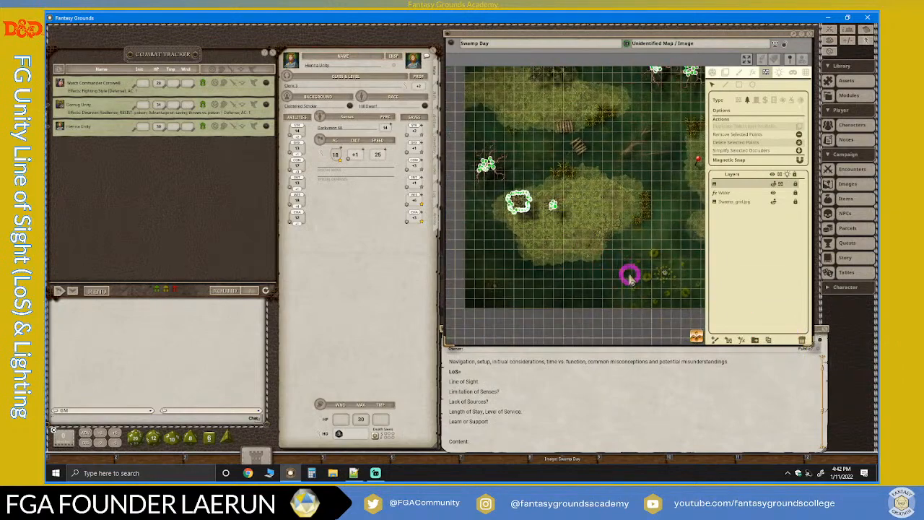
{"action": "left_click_drag", "start_coordinate": [696, 336], "coordinate": [902, 289]}
{"action": "scroll", "coordinate": [621, 202], "scroll_direction": "up", "scroll_amount": 5}
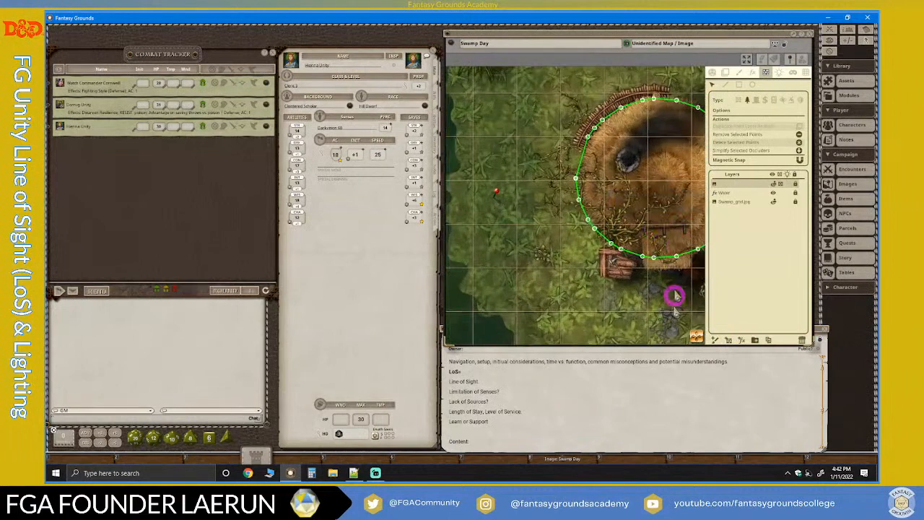
{"action": "left_click_drag", "start_coordinate": [727, 340], "coordinate": [874, 342]}
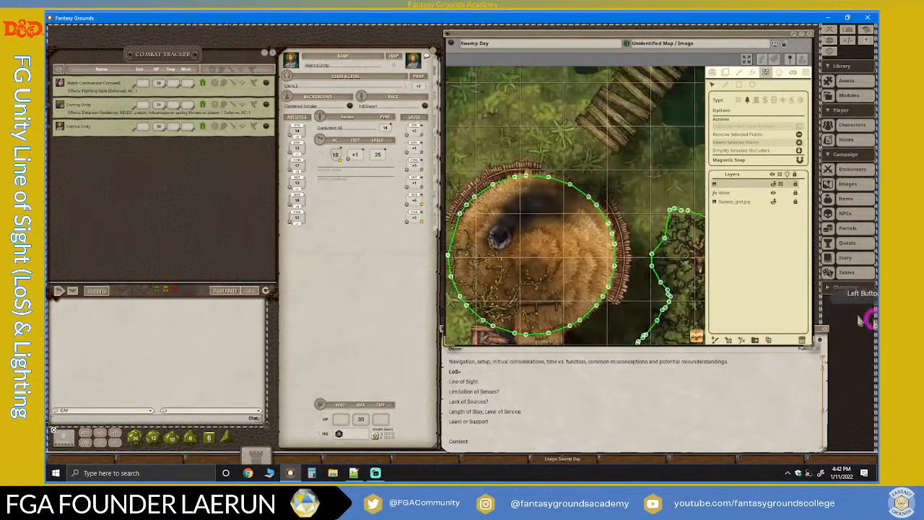
{"action": "scroll", "coordinate": [604, 283], "scroll_direction": "up", "scroll_amount": 4}
{"action": "scroll", "coordinate": [606, 278], "scroll_direction": "down", "scroll_amount": 3}
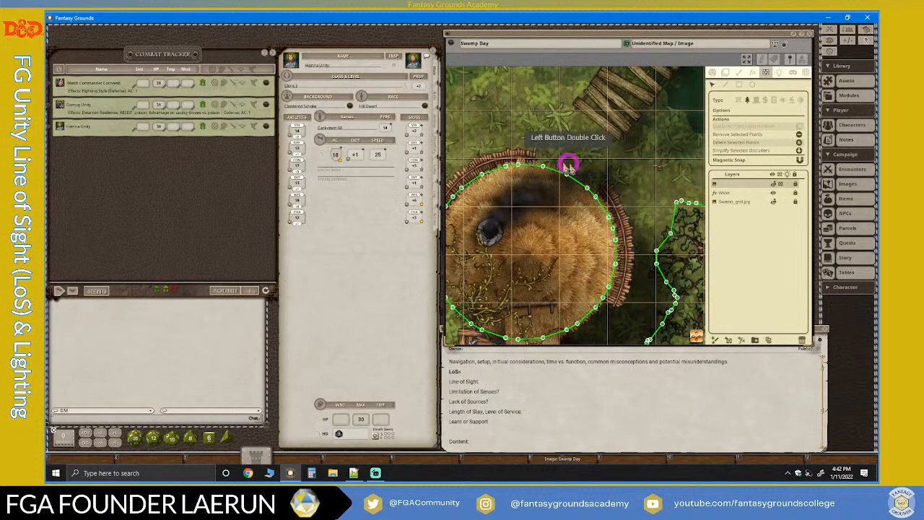
{"action": "scroll", "coordinate": [656, 161], "scroll_direction": "down", "scroll_amount": 1}
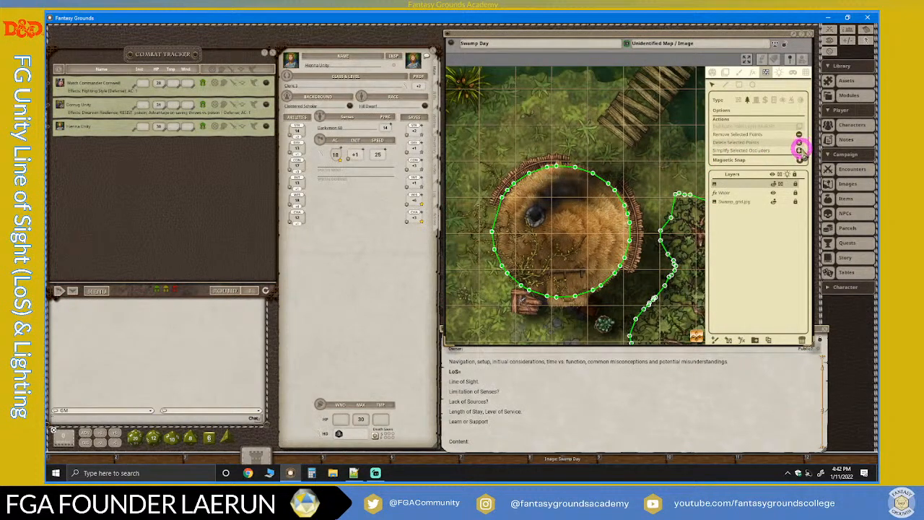
{"action": "left_click", "coordinate": [800, 151]}
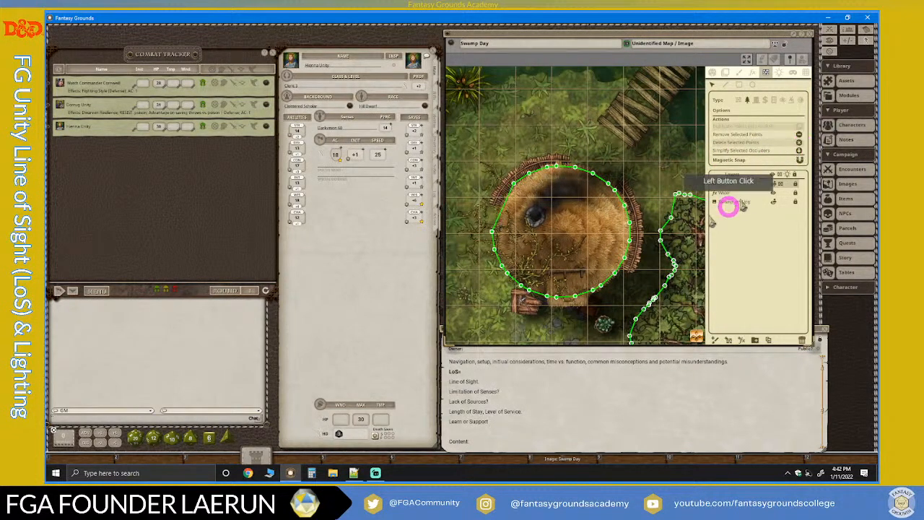
{"action": "scroll", "coordinate": [652, 227], "scroll_direction": "up", "scroll_amount": 3}
{"action": "scroll", "coordinate": [447, 206], "scroll_direction": "up", "scroll_amount": 5}
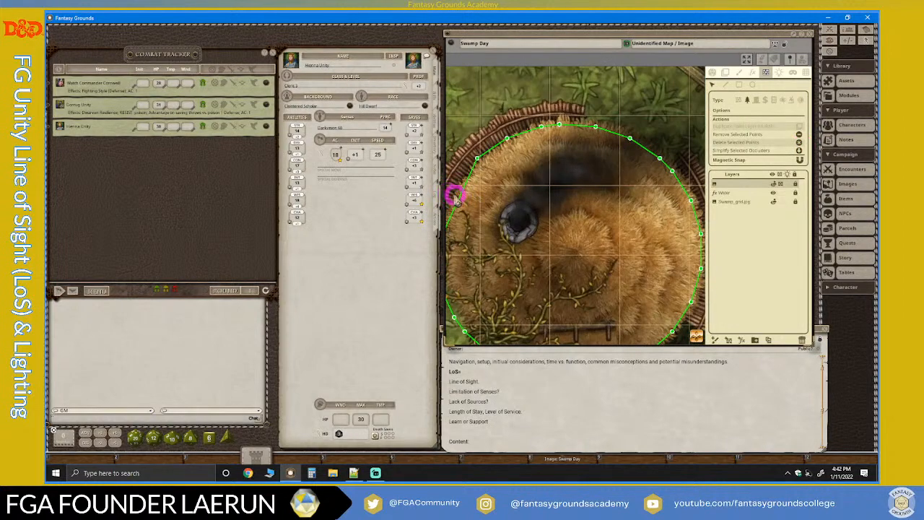
{"action": "left_click_drag", "start_coordinate": [695, 335], "coordinate": [524, 220]}
{"action": "scroll", "coordinate": [538, 160], "scroll_direction": "down", "scroll_amount": 3}
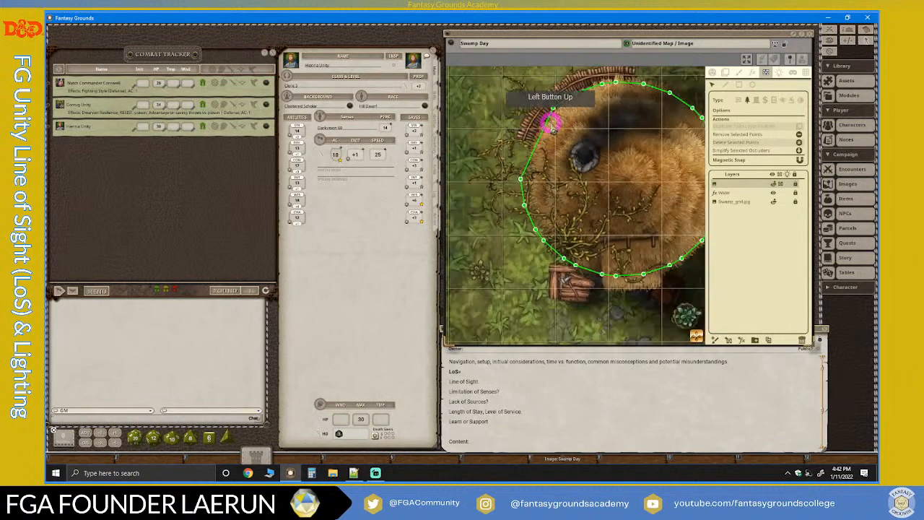
{"action": "scroll", "coordinate": [661, 256], "scroll_direction": "down", "scroll_amount": 2}
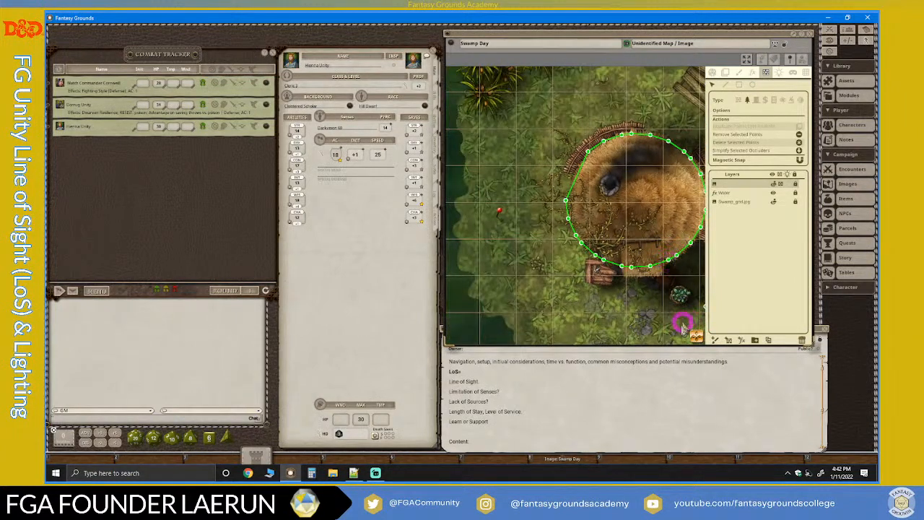
Simplify the line-of-sight outline around the large tree canopy east of the hut.
{"action": "left_click_drag", "start_coordinate": [695, 338], "coordinate": [873, 348]}
{"action": "scroll", "coordinate": [599, 209], "scroll_direction": "up", "scroll_amount": 3}
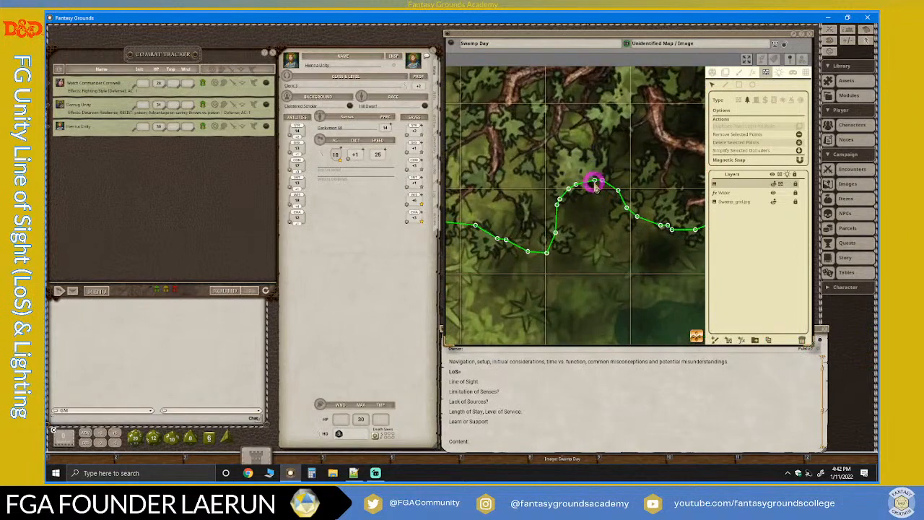
{"action": "left_click", "coordinate": [800, 150]}
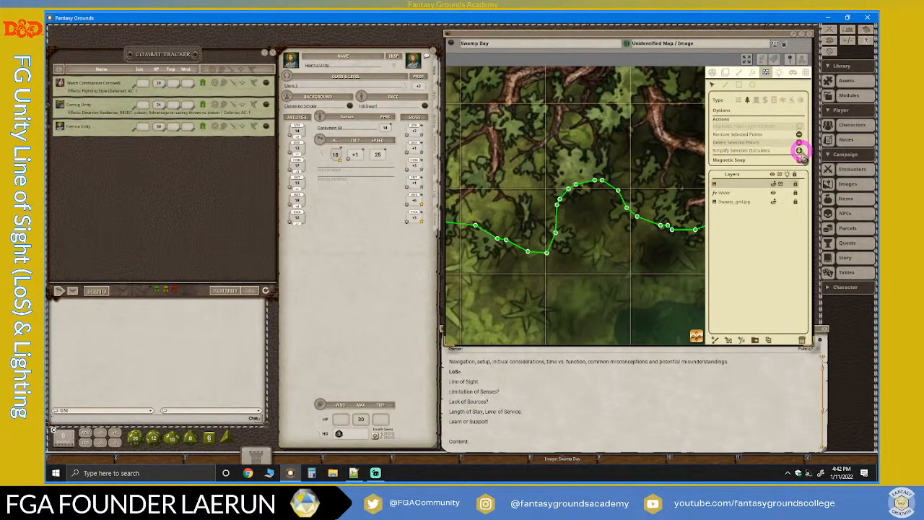
{"action": "scroll", "coordinate": [556, 238], "scroll_direction": "down", "scroll_amount": 3}
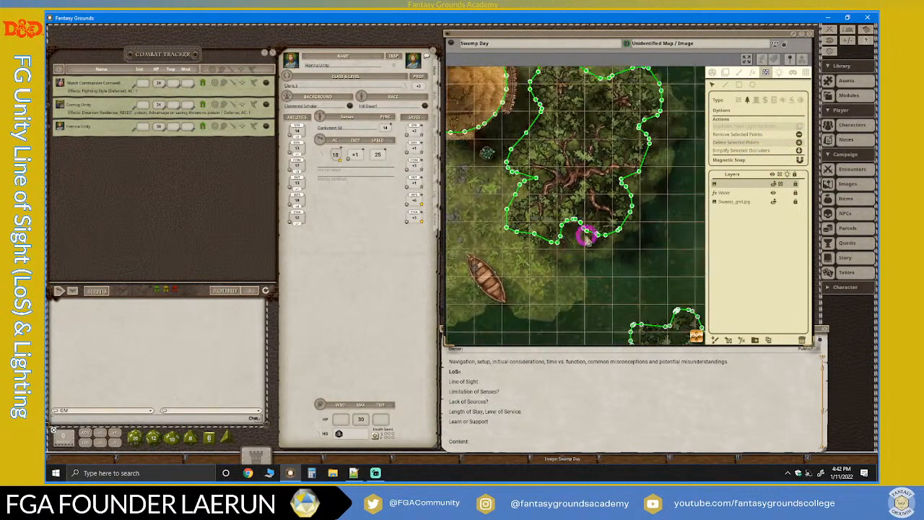
{"action": "scroll", "coordinate": [627, 114], "scroll_direction": "down", "scroll_amount": 5}
Simplify the line-of-sight outline around the leafy tree canopy standing in the southeastern water.
{"action": "scroll", "coordinate": [647, 230], "scroll_direction": "up", "scroll_amount": 5}
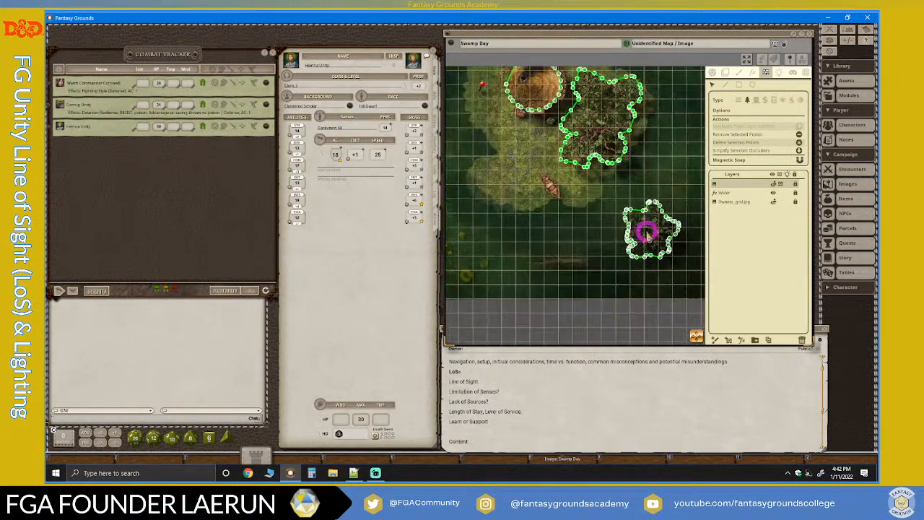
{"action": "scroll", "coordinate": [649, 229], "scroll_direction": "up", "scroll_amount": 2}
{"action": "scroll", "coordinate": [648, 228], "scroll_direction": "up", "scroll_amount": 1}
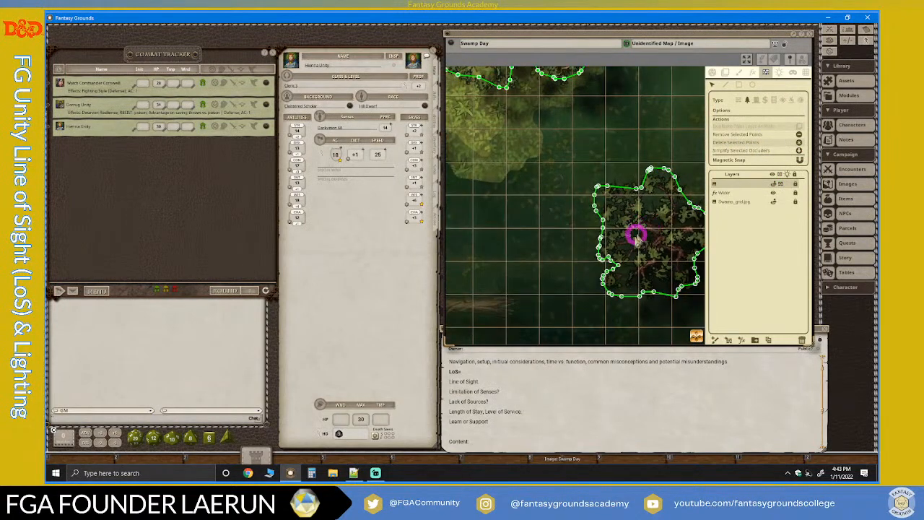
{"action": "scroll", "coordinate": [604, 241], "scroll_direction": "up", "scroll_amount": 2}
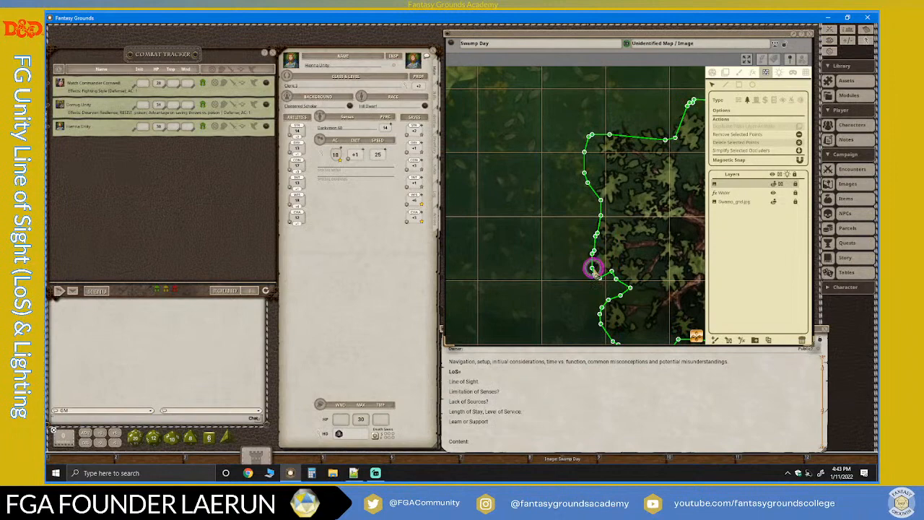
{"action": "left_click", "coordinate": [800, 149]}
{"action": "scroll", "coordinate": [681, 299], "scroll_direction": "down", "scroll_amount": 5}
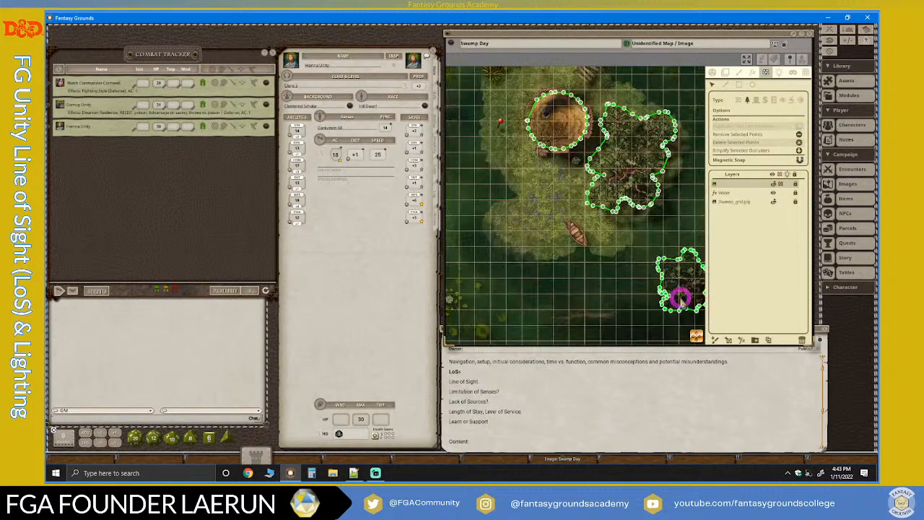
{"action": "scroll", "coordinate": [680, 296], "scroll_direction": "down", "scroll_amount": 3}
{"action": "scroll", "coordinate": [610, 213], "scroll_direction": "up", "scroll_amount": 3}
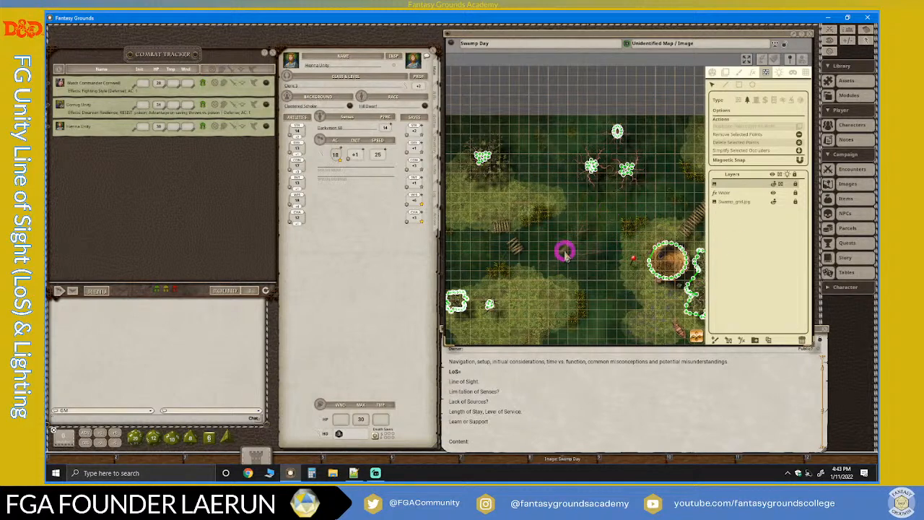
Move the topmost point of the northeastern tree canopy's line-of-sight outline down onto the map's north edge.
{"action": "scroll", "coordinate": [540, 205], "scroll_direction": "down", "scroll_amount": 2}
{"action": "scroll", "coordinate": [535, 213], "scroll_direction": "down", "scroll_amount": 2}
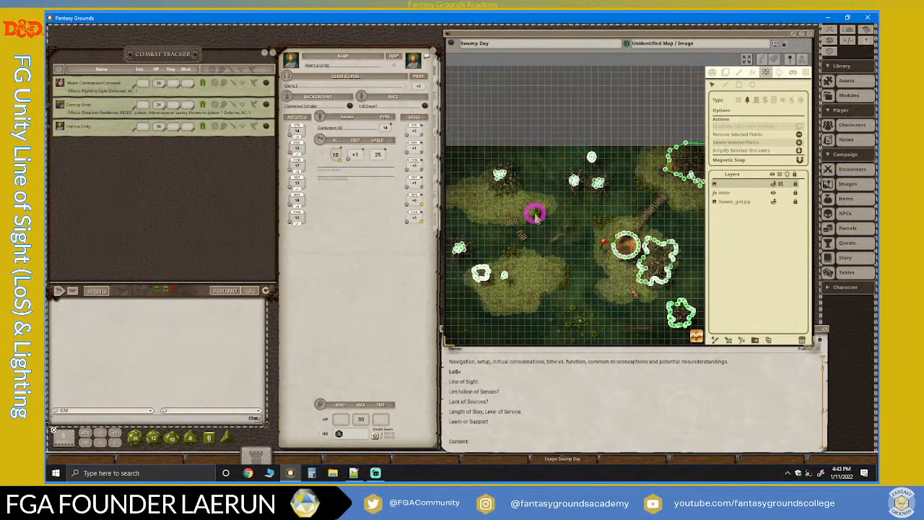
{"action": "left_click_drag", "start_coordinate": [697, 336], "coordinate": [754, 227]}
{"action": "scroll", "coordinate": [639, 202], "scroll_direction": "up", "scroll_amount": 6}
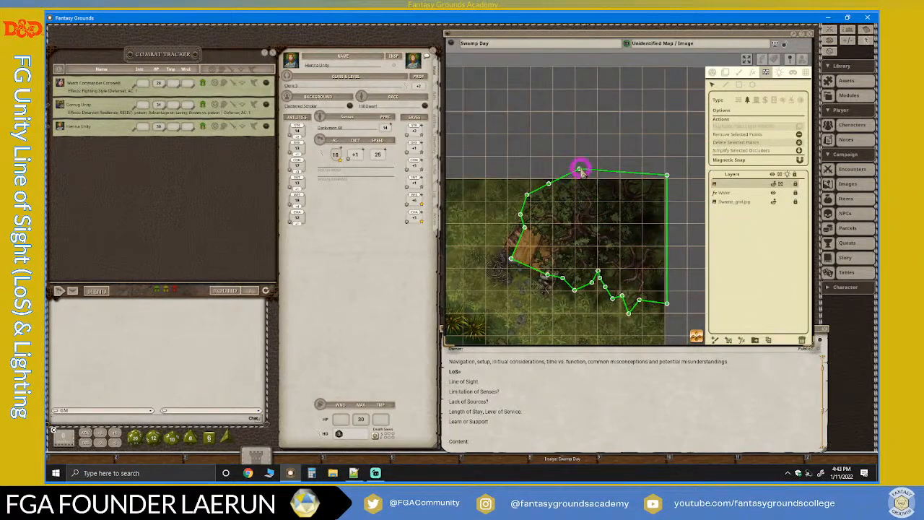
{"action": "scroll", "coordinate": [613, 181], "scroll_direction": "up", "scroll_amount": 4}
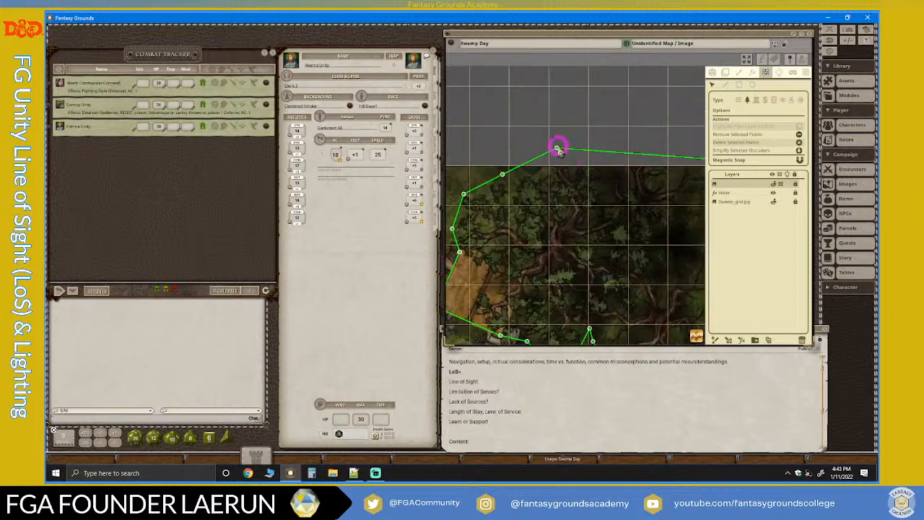
{"action": "left_click_drag", "start_coordinate": [558, 150], "coordinate": [550, 167]}
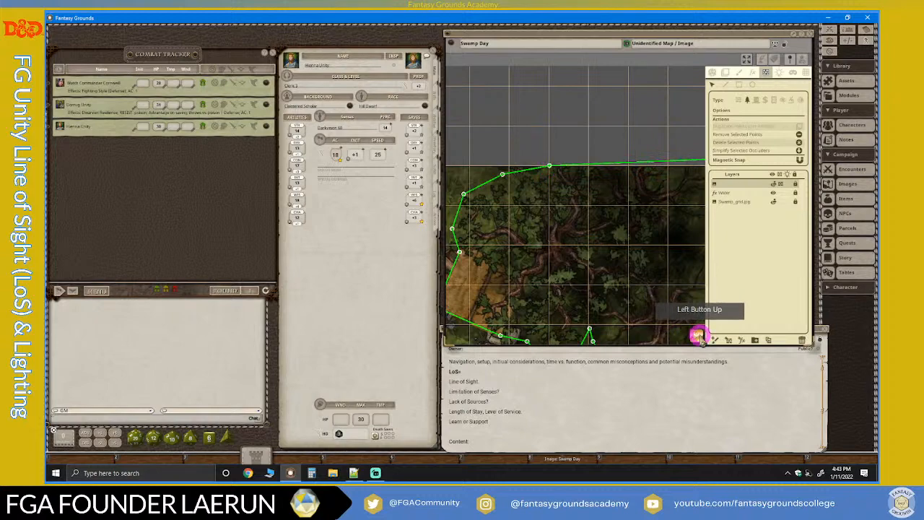
Align the canopy outline's northeast and southeast corner points with the map's corner and east edge.
{"action": "left_click_drag", "start_coordinate": [697, 335], "coordinate": [794, 262]}
{"action": "left_click_drag", "start_coordinate": [655, 183], "coordinate": [648, 193]}
{"action": "left_click_drag", "start_coordinate": [696, 335], "coordinate": [774, 479]}
{"action": "scroll", "coordinate": [623, 299], "scroll_direction": "up", "scroll_amount": 8}
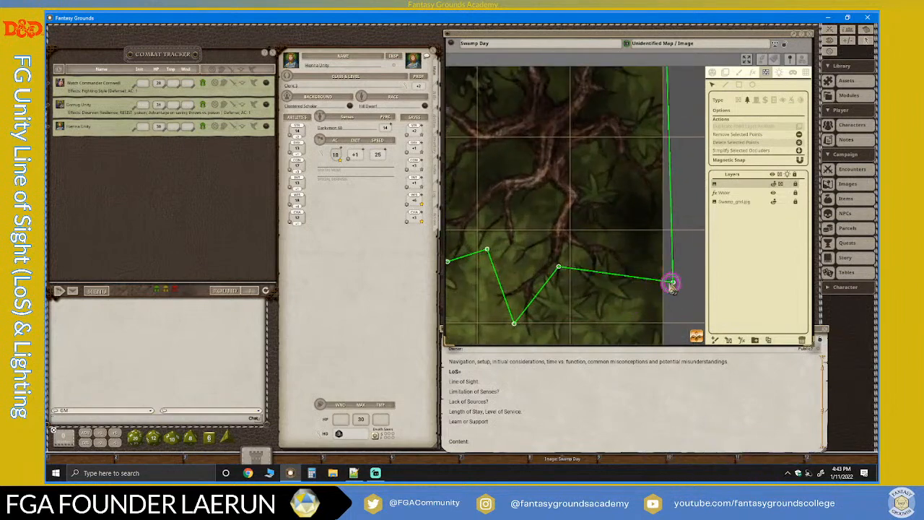
{"action": "left_click_drag", "start_coordinate": [672, 282], "coordinate": [586, 258]}
{"action": "scroll", "coordinate": [585, 258], "scroll_direction": "down", "scroll_amount": 6}
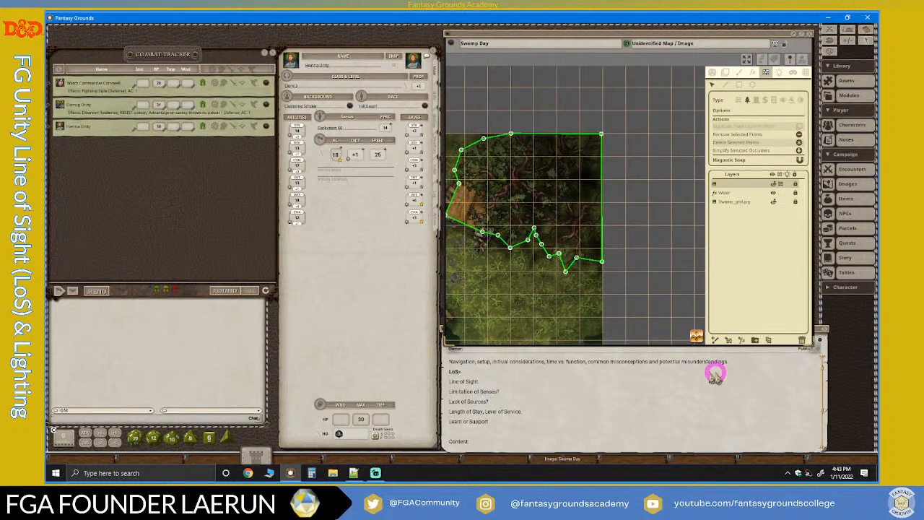
Pull the points along the southern side of the northeastern canopy's outline inward toward the tree's roots and branches.
{"action": "scroll", "coordinate": [480, 233], "scroll_direction": "up", "scroll_amount": 5}
{"action": "scroll", "coordinate": [510, 241], "scroll_direction": "up", "scroll_amount": 2}
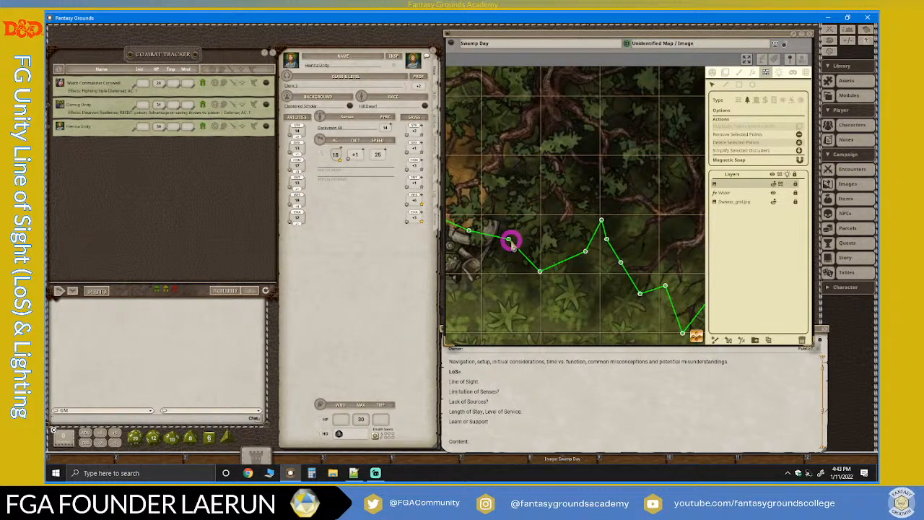
{"action": "left_click_drag", "start_coordinate": [509, 240], "coordinate": [508, 216]}
{"action": "left_click", "coordinate": [604, 211]}
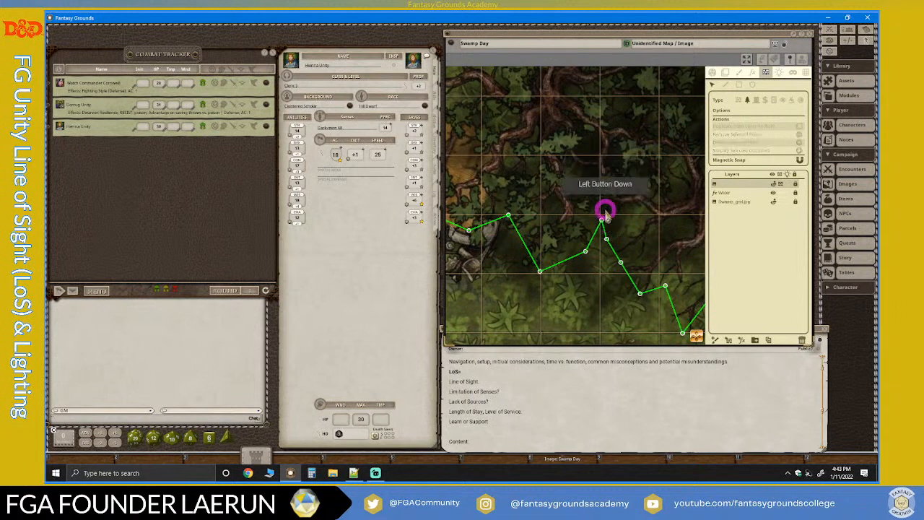
{"action": "left_click_drag", "start_coordinate": [604, 211], "coordinate": [568, 177]}
{"action": "left_click_drag", "start_coordinate": [665, 286], "coordinate": [699, 239]}
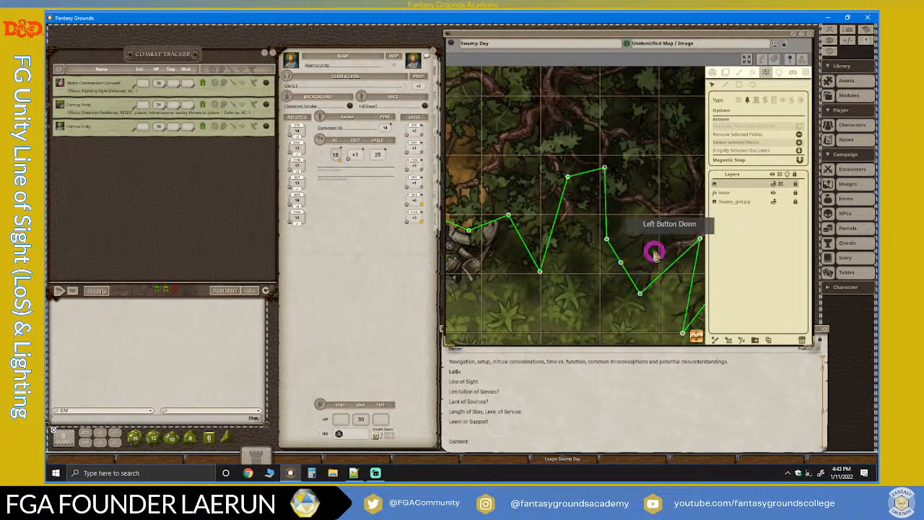
{"action": "left_click_drag", "start_coordinate": [621, 263], "coordinate": [670, 216]}
{"action": "left_click_drag", "start_coordinate": [607, 239], "coordinate": [622, 219]}
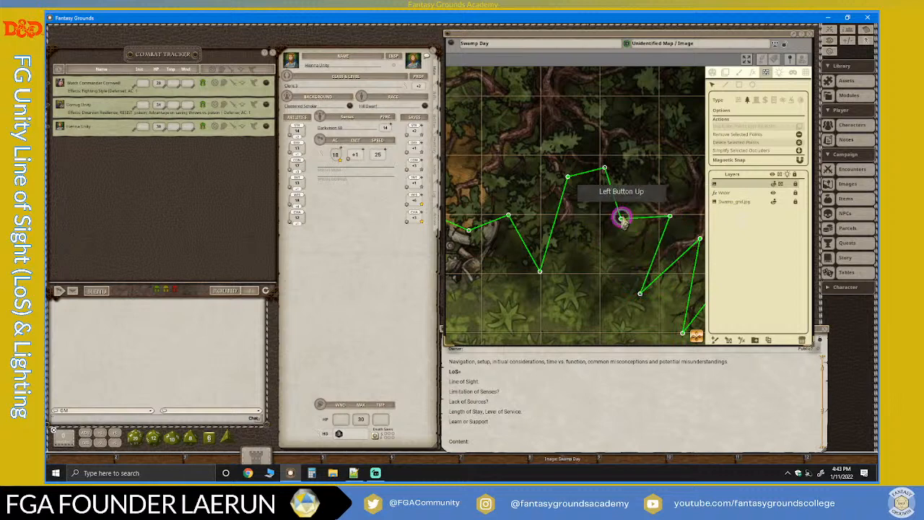
Reshape the canopy outline beside the wooden platform and along its northwestern side, moving its points inward.
{"action": "scroll", "coordinate": [649, 252], "scroll_direction": "down", "scroll_amount": 2}
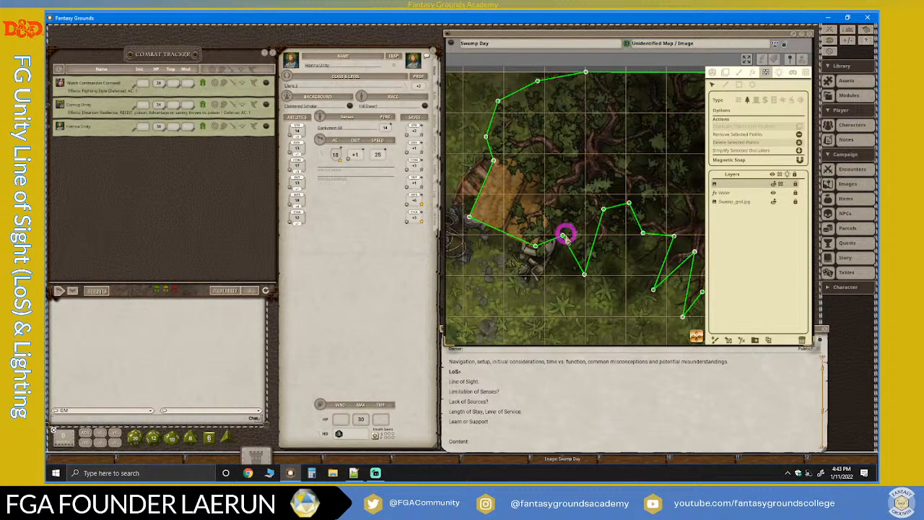
{"action": "left_click_drag", "start_coordinate": [565, 235], "coordinate": [563, 190]}
{"action": "left_click", "coordinate": [528, 235]}
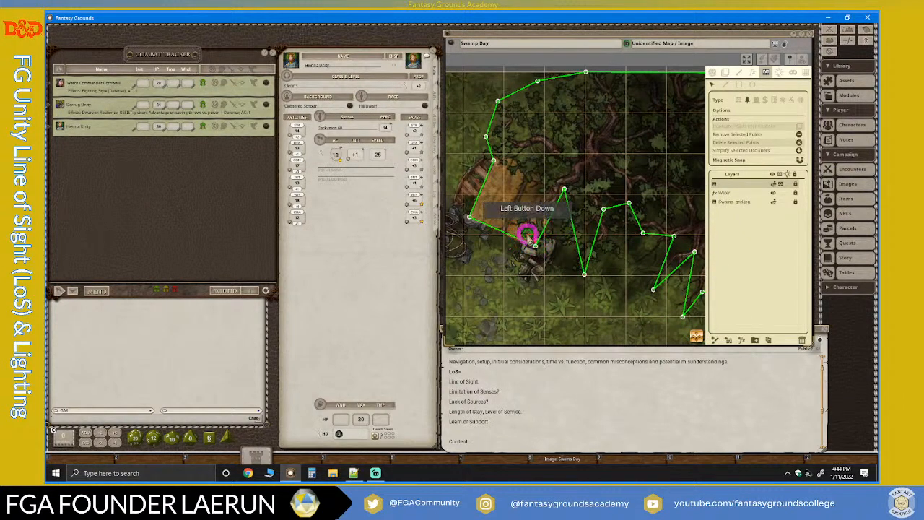
{"action": "left_click_drag", "start_coordinate": [528, 235], "coordinate": [536, 248]}
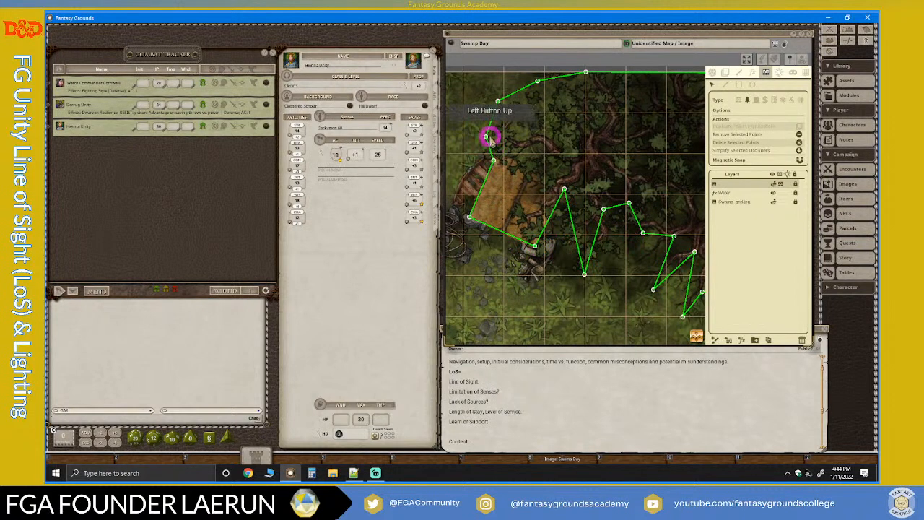
{"action": "left_click_drag", "start_coordinate": [487, 136], "coordinate": [504, 133]}
{"action": "left_click_drag", "start_coordinate": [498, 102], "coordinate": [550, 103]}
{"action": "mouse_move", "coordinate": [586, 73]}
{"action": "left_mouse_down"}
{"action": "mouse_move", "coordinate": [595, 101]}
{"action": "mouse_move", "coordinate": [598, 74]}
{"action": "left_mouse_up"}
{"action": "scroll", "coordinate": [663, 255], "scroll_direction": "down", "scroll_amount": 3}
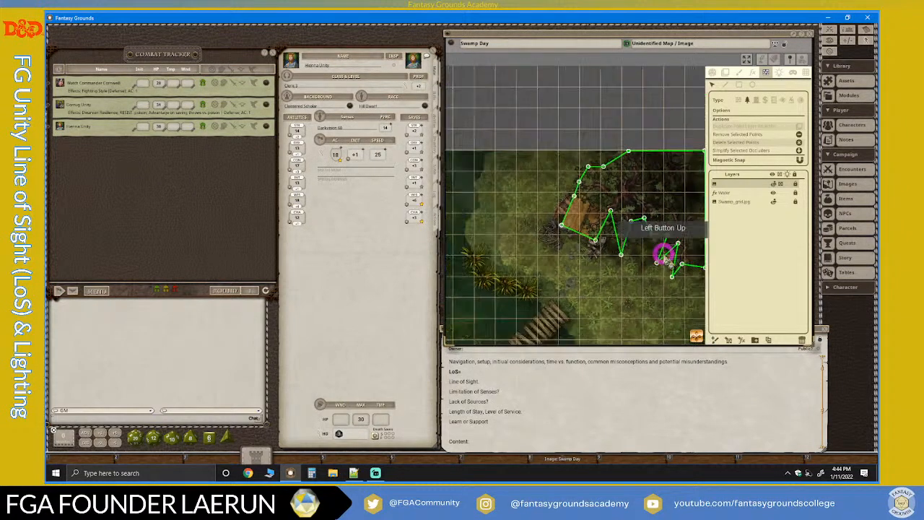
Reshape the oval outline on the northernmost bare tree to follow its trunk and the bases of its branches.
{"action": "scroll", "coordinate": [663, 254], "scroll_direction": "down", "scroll_amount": 3}
{"action": "left_click_drag", "start_coordinate": [697, 336], "coordinate": [718, 398]}
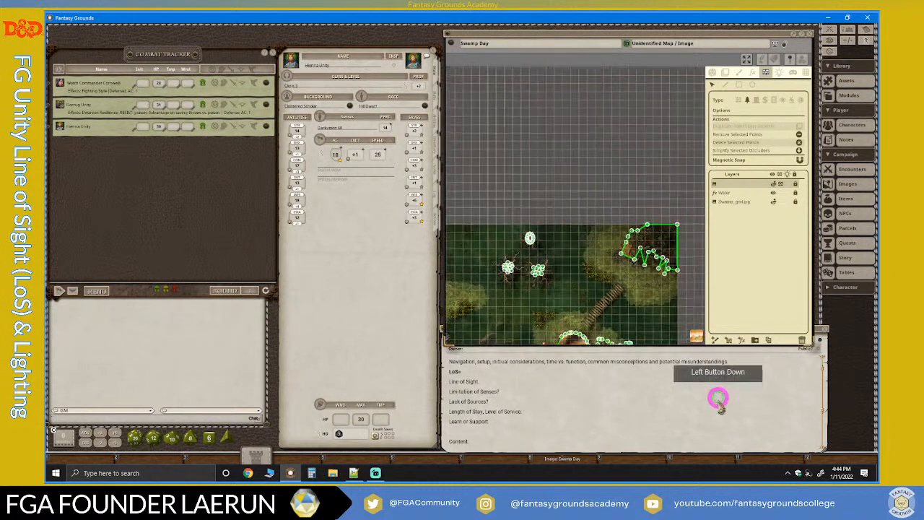
{"action": "scroll", "coordinate": [530, 219], "scroll_direction": "up", "scroll_amount": 10}
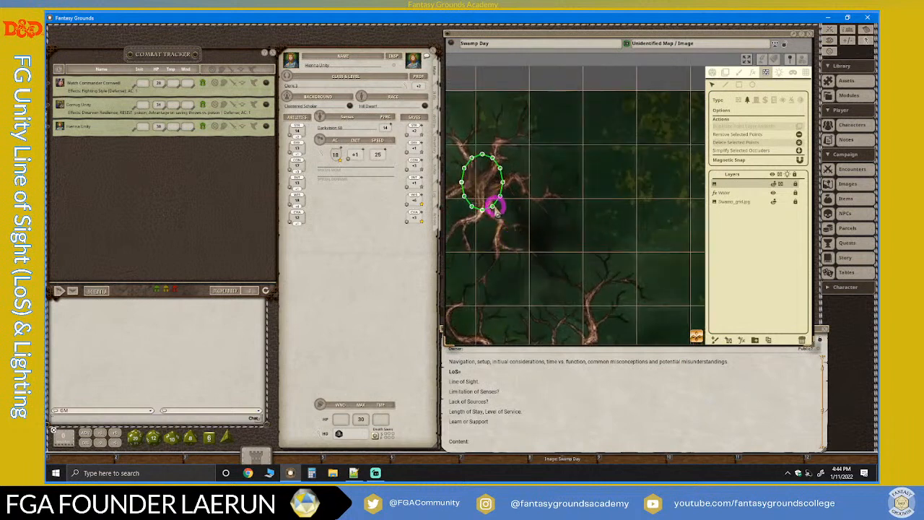
{"action": "left_click_drag", "start_coordinate": [486, 200], "coordinate": [460, 186]}
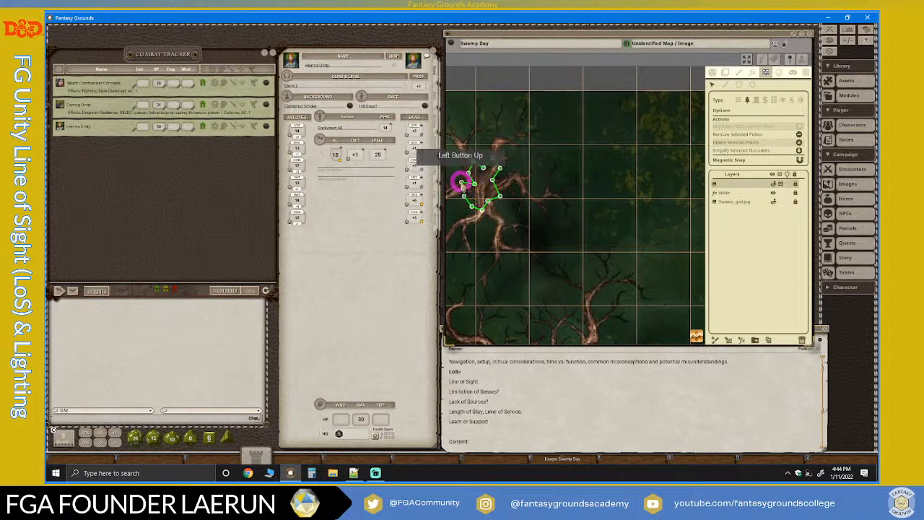
{"action": "left_click_drag", "start_coordinate": [478, 195], "coordinate": [481, 211]}
{"action": "left_click", "coordinate": [490, 210]}
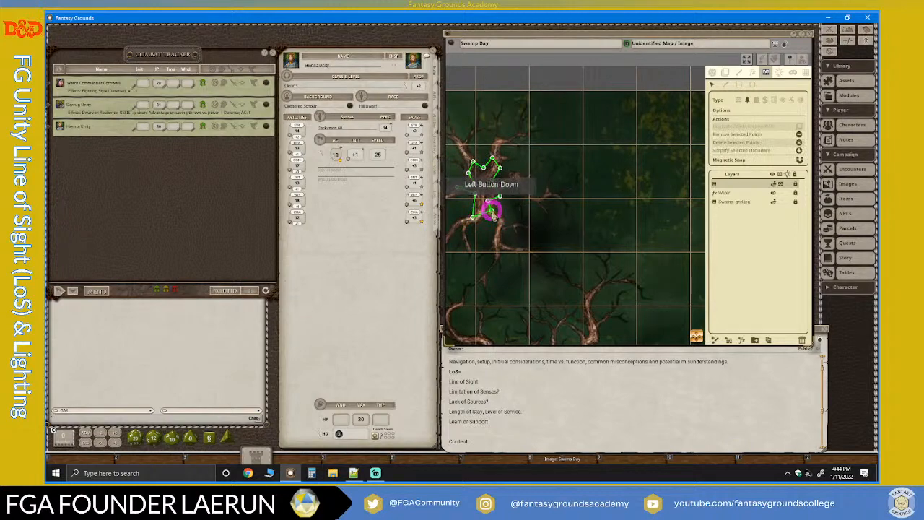
Lock the Swamp Day map, fit it to its full extents and examine it without the editing outlines.
{"action": "scroll", "coordinate": [592, 264], "scroll_direction": "down", "scroll_amount": 10}
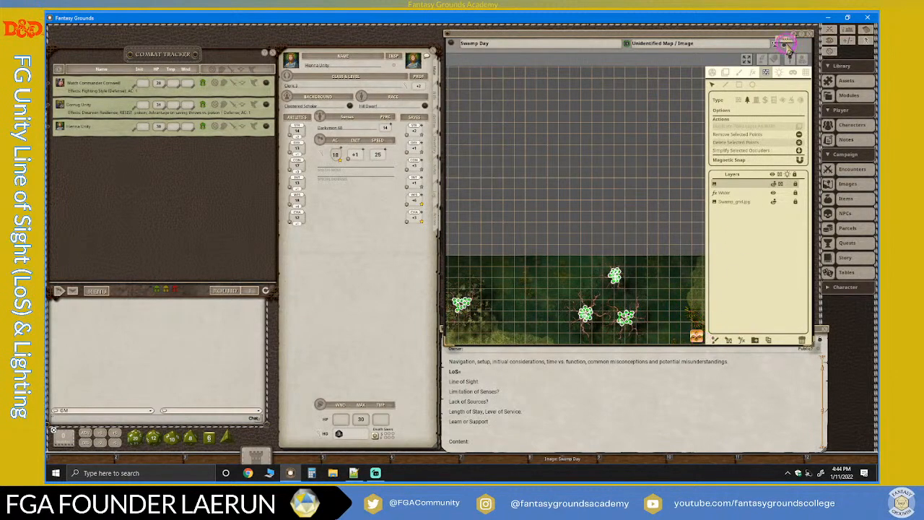
{"action": "left_click", "coordinate": [785, 45]}
{"action": "scroll", "coordinate": [699, 192], "scroll_direction": "down", "scroll_amount": 5}
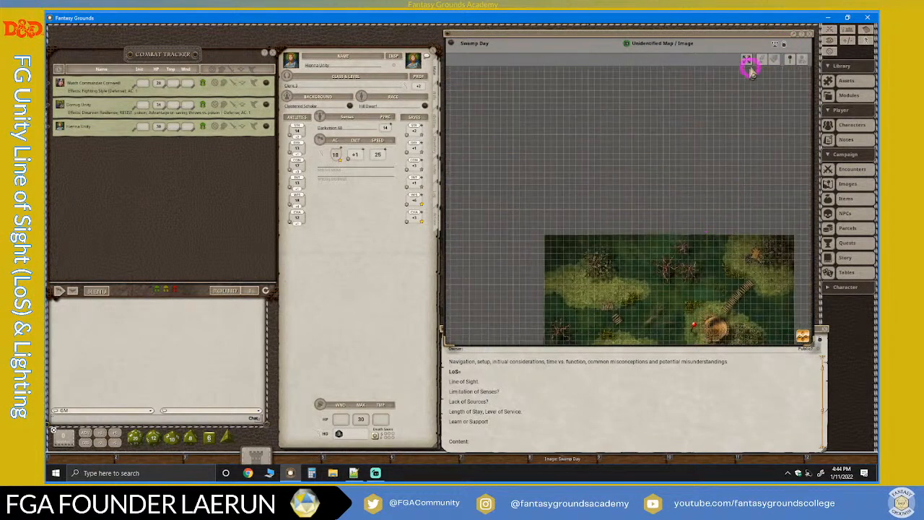
{"action": "left_click", "coordinate": [747, 61]}
{"action": "scroll", "coordinate": [549, 222], "scroll_direction": "up", "scroll_amount": 3}
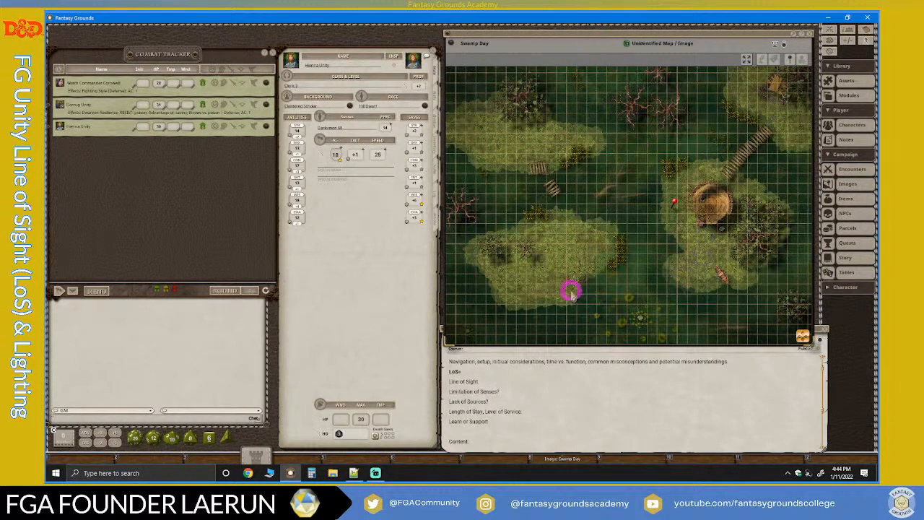
{"action": "scroll", "coordinate": [522, 221], "scroll_direction": "down", "scroll_amount": 5}
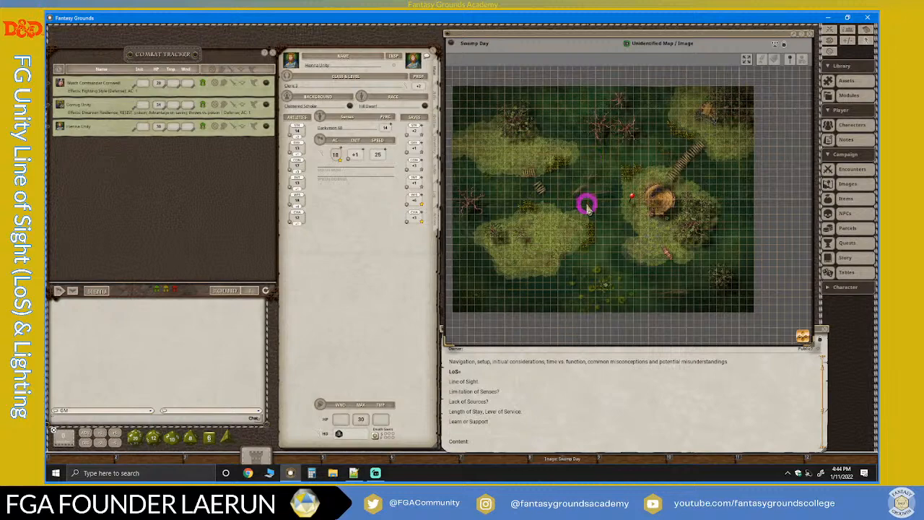
{"action": "scroll", "coordinate": [586, 206], "scroll_direction": "up", "scroll_amount": 2}
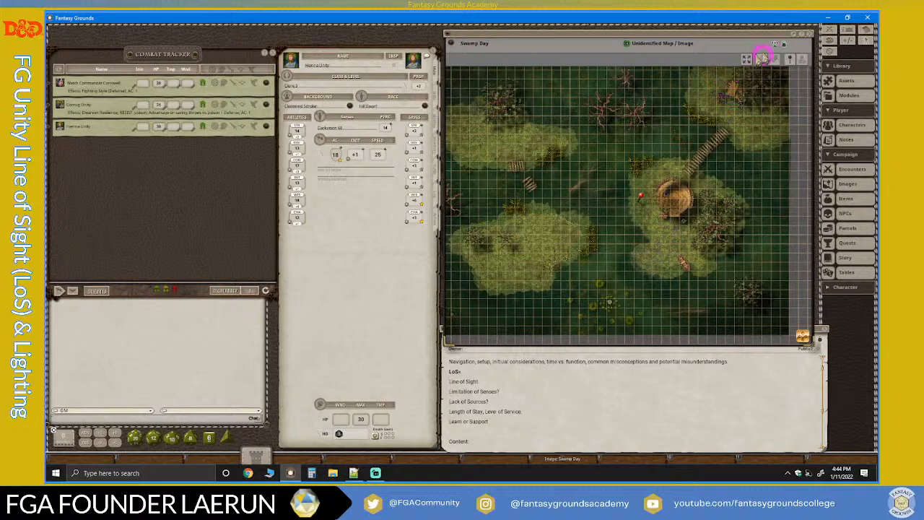
Unlock the map for line-of-sight editing and review the outlines around the trees and hut across the whole map.
{"action": "left_click", "coordinate": [776, 52]}
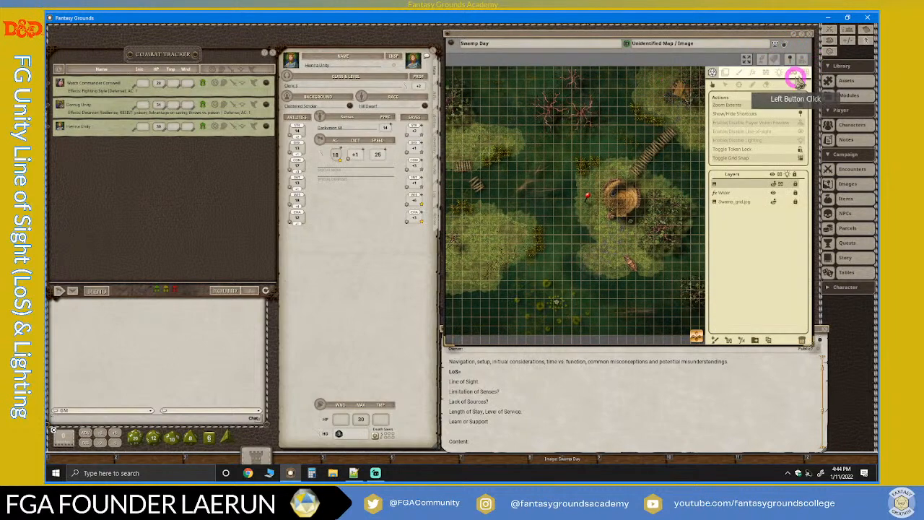
{"action": "left_click", "coordinate": [768, 73]}
{"action": "scroll", "coordinate": [604, 200], "scroll_direction": "down", "scroll_amount": 4}
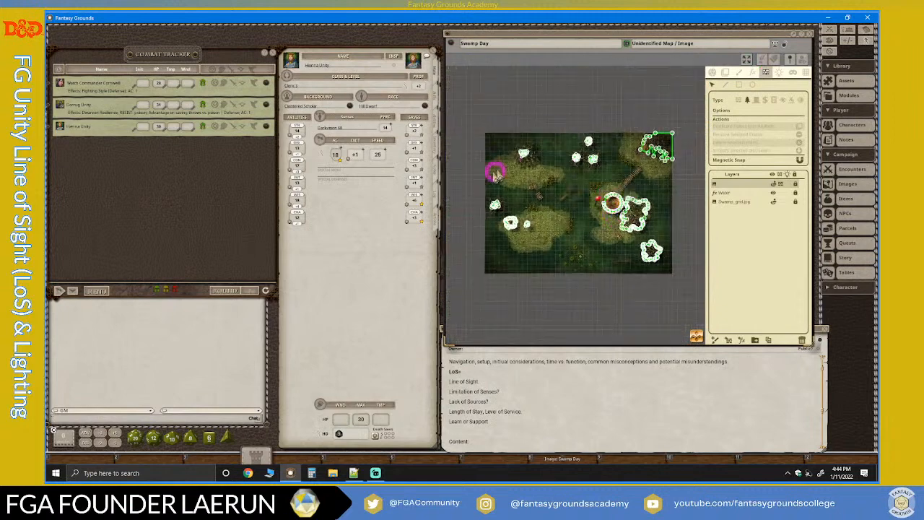
{"action": "scroll", "coordinate": [567, 231], "scroll_direction": "up", "scroll_amount": 5}
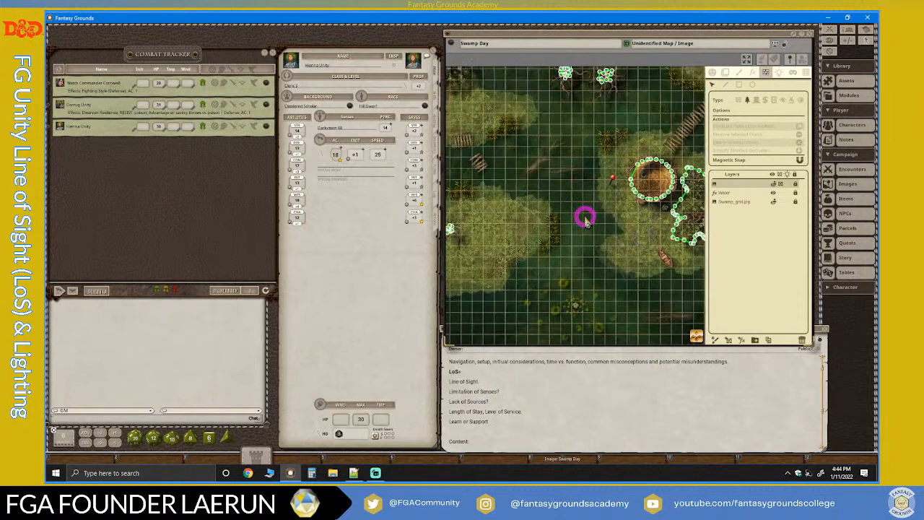
{"action": "scroll", "coordinate": [585, 219], "scroll_direction": "down", "scroll_amount": 2}
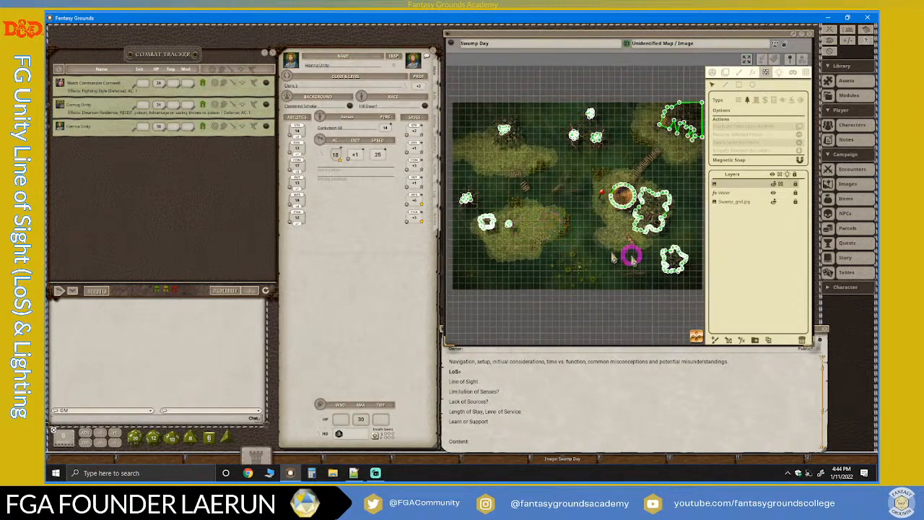
{"action": "scroll", "coordinate": [684, 246], "scroll_direction": "up", "scroll_amount": 2}
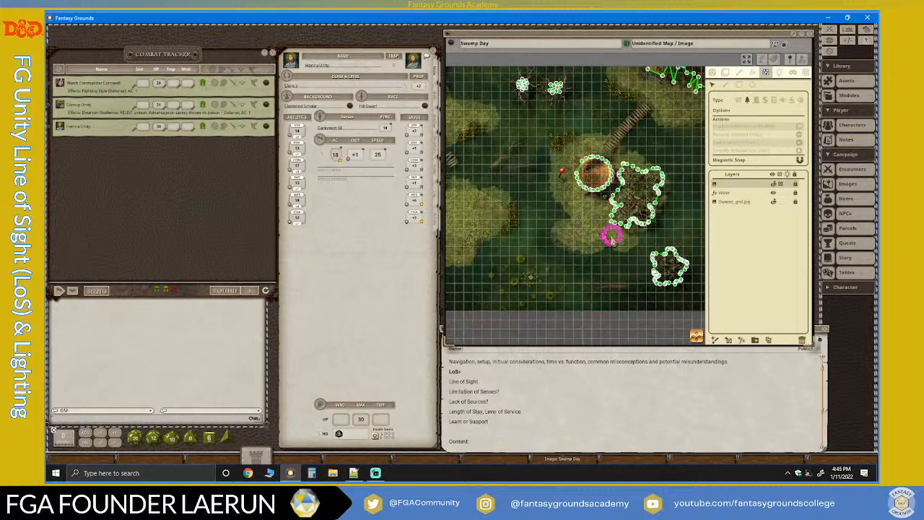
{"action": "scroll", "coordinate": [622, 212], "scroll_direction": "up", "scroll_amount": 1}
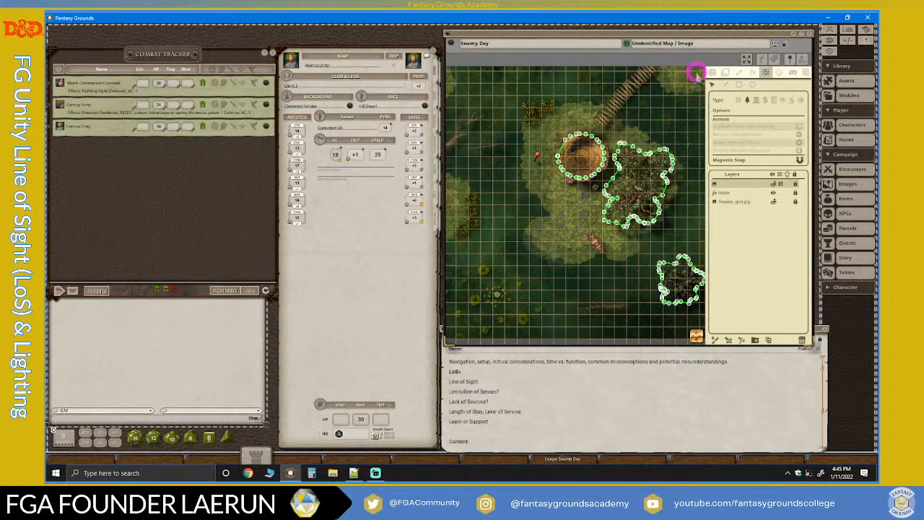
Enable line of sight and lighting for the Swamp Day map.
{"action": "left_click", "coordinate": [711, 71]}
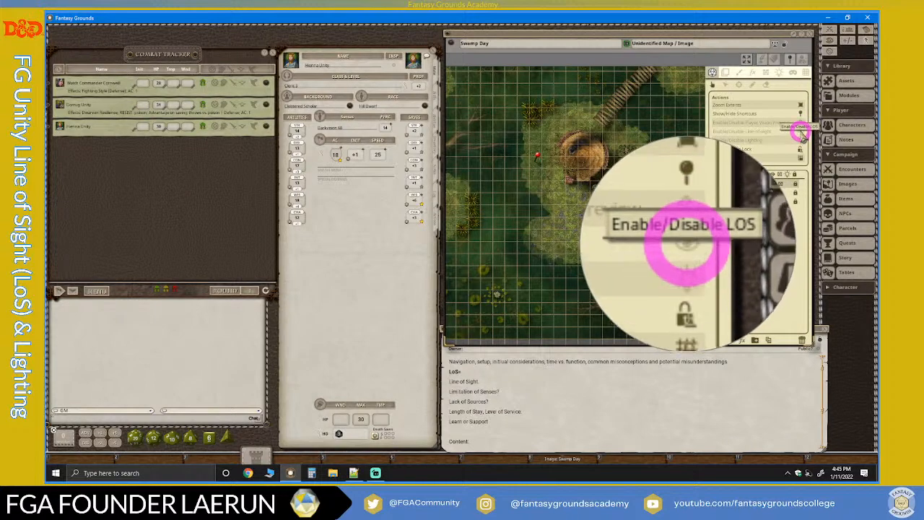
{"action": "left_click", "coordinate": [801, 134]}
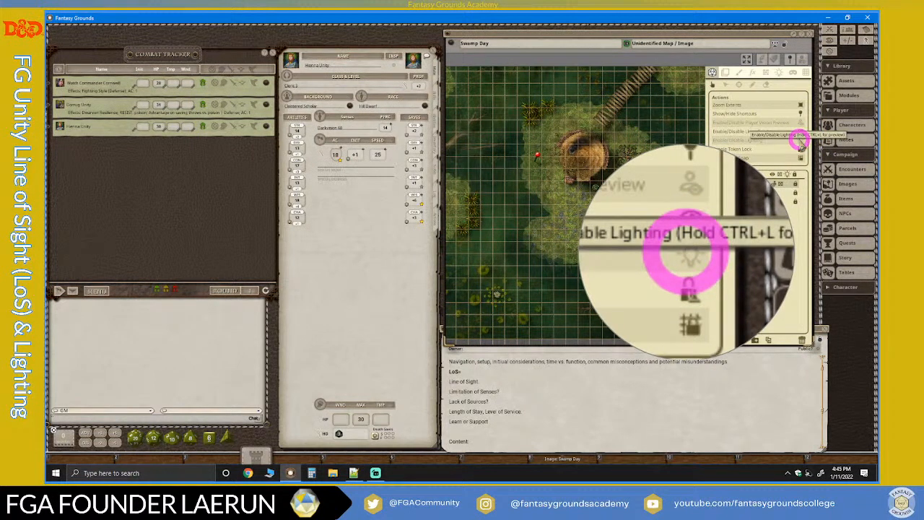
{"action": "left_click", "coordinate": [800, 141]}
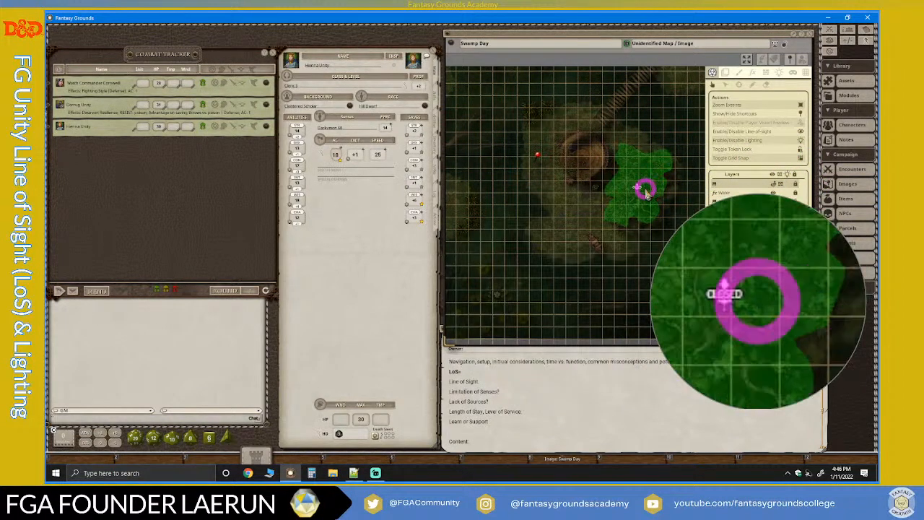
Name the unnamed top layer "Line of Sight".
{"action": "scroll", "coordinate": [646, 192], "scroll_direction": "up", "scroll_amount": 1}
{"action": "scroll", "coordinate": [646, 192], "scroll_direction": "down", "scroll_amount": 2}
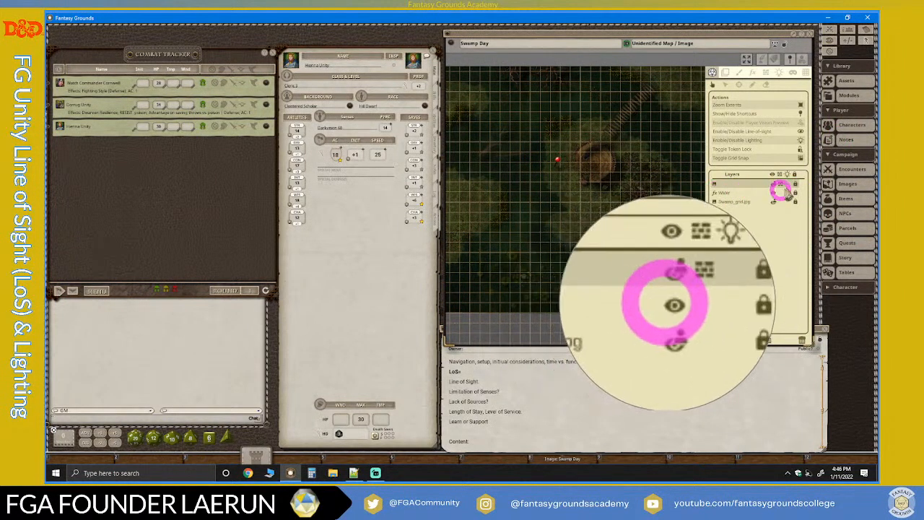
{"action": "left_click", "coordinate": [718, 187]}
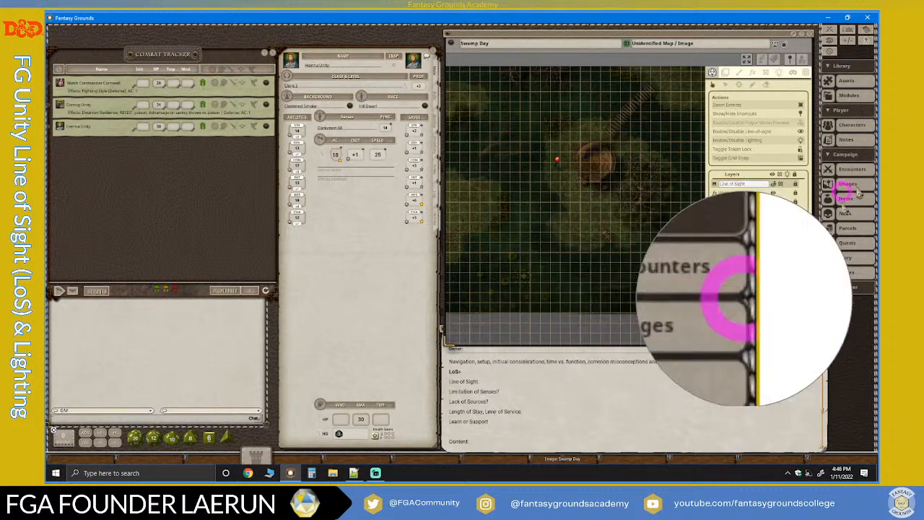
{"action": "left_click", "coordinate": [770, 223]}
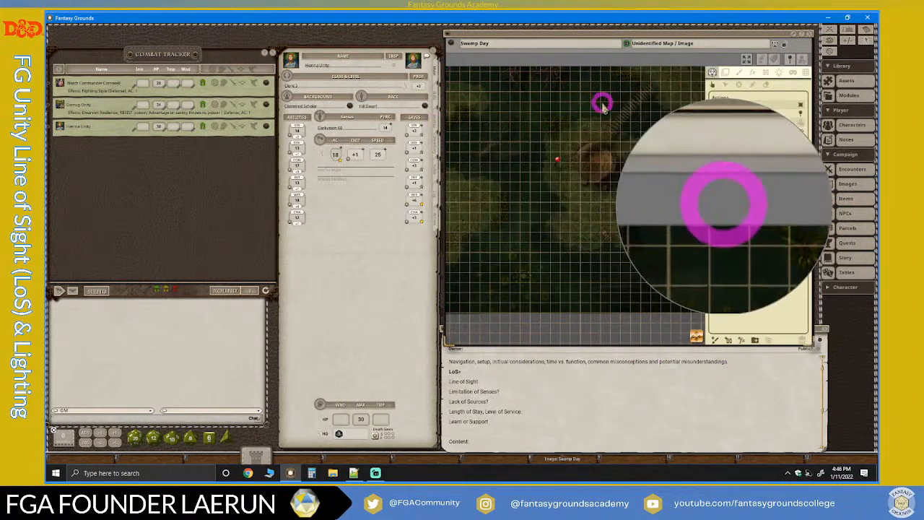
{"action": "scroll", "coordinate": [586, 238], "scroll_direction": "down", "scroll_amount": 2}
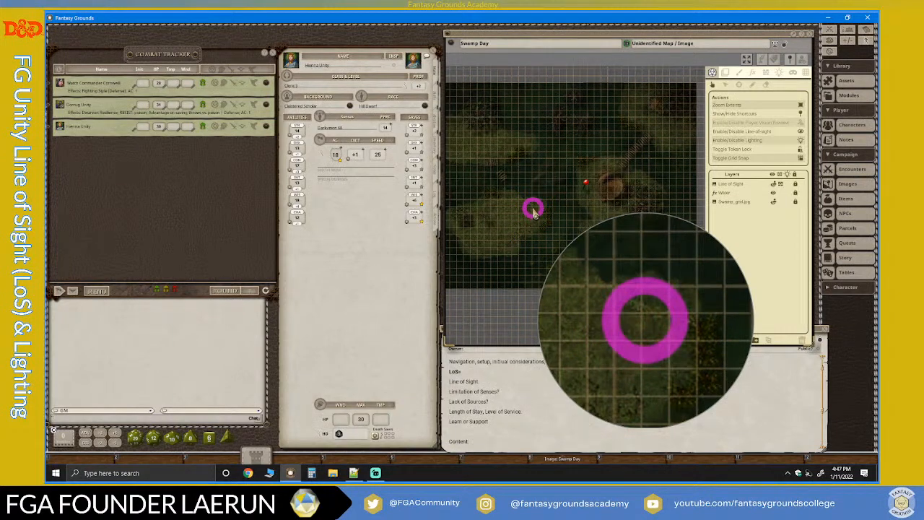
{"action": "scroll", "coordinate": [563, 217], "scroll_direction": "down", "scroll_amount": 2}
{"action": "scroll", "coordinate": [530, 223], "scroll_direction": "up", "scroll_amount": 2}
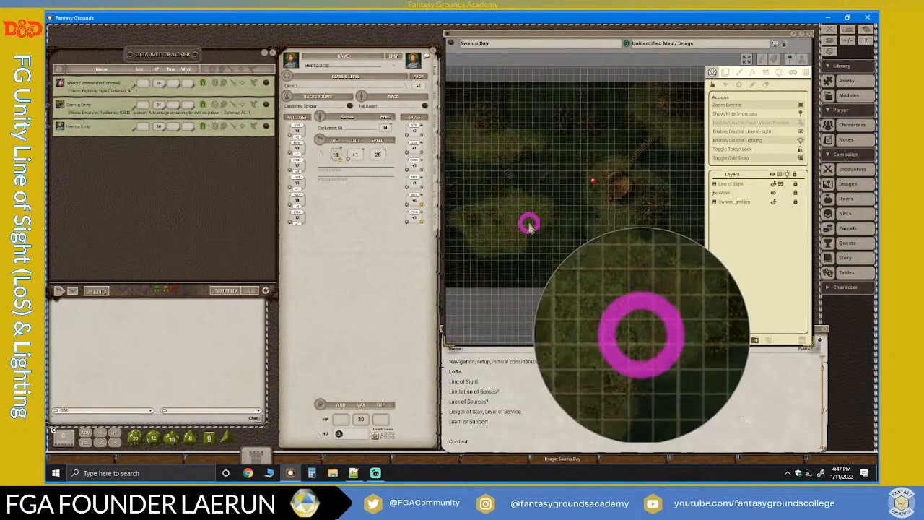
{"action": "scroll", "coordinate": [529, 224], "scroll_direction": "up", "scroll_amount": 1}
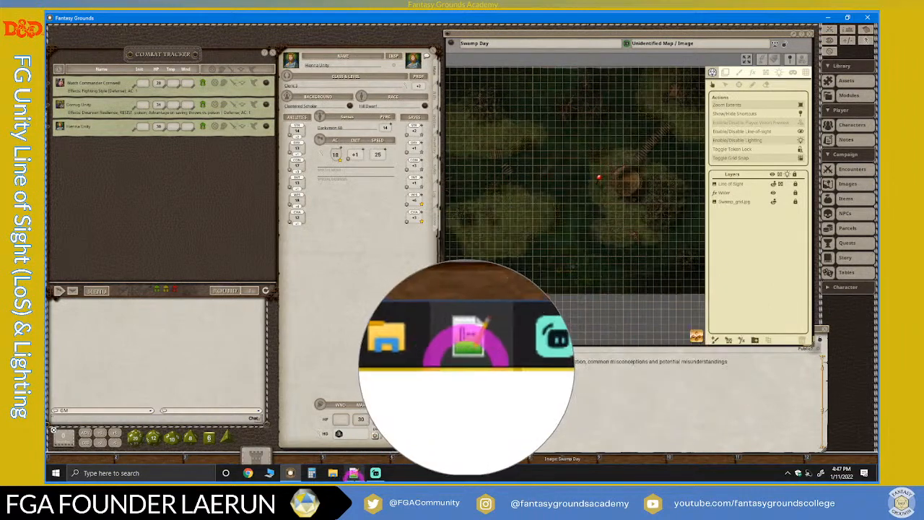
Switch to Streamlabs Desktop to check the stream chat, and return to the Swamp Day map in Fantasy Grounds.
{"action": "left_click", "coordinate": [375, 473]}
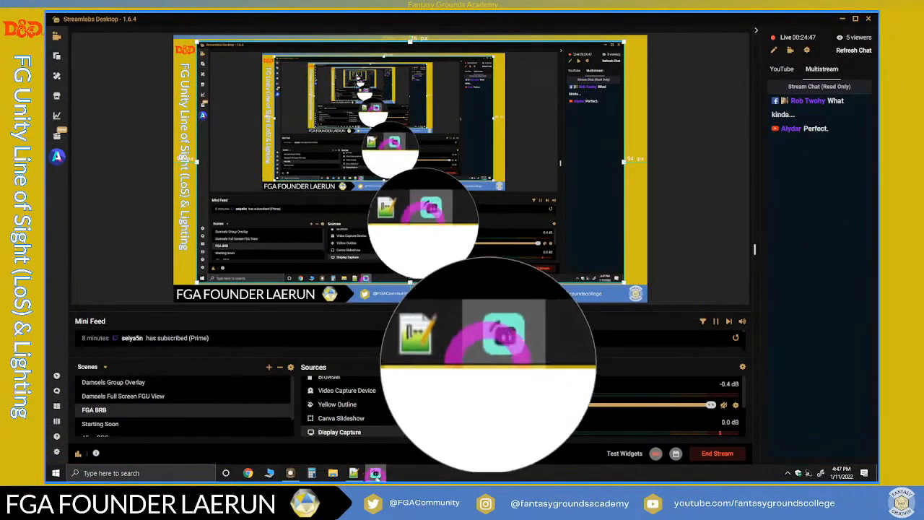
{"action": "left_click", "coordinate": [375, 473]}
{"action": "left_click", "coordinate": [573, 233]}
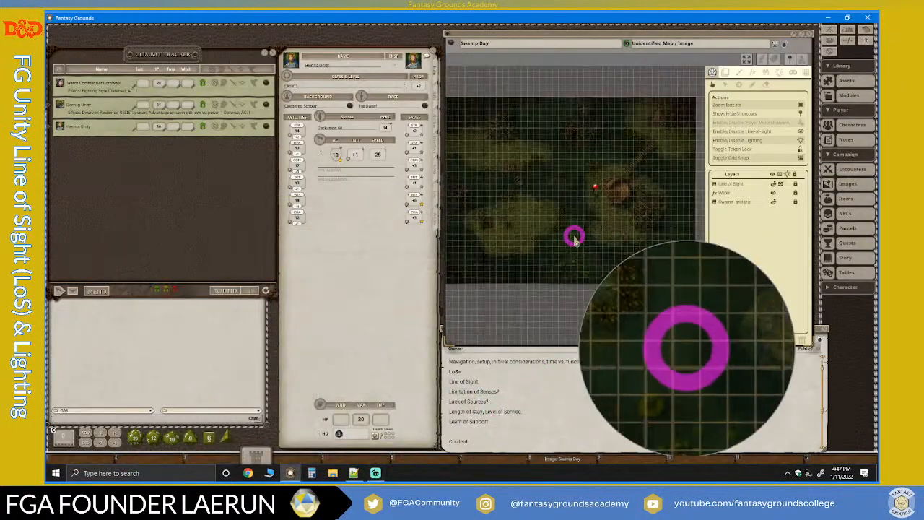
Show the line-of-sight outlines on the Swamp Day map and examine those around the trees.
{"action": "scroll", "coordinate": [500, 238], "scroll_direction": "up", "scroll_amount": 5}
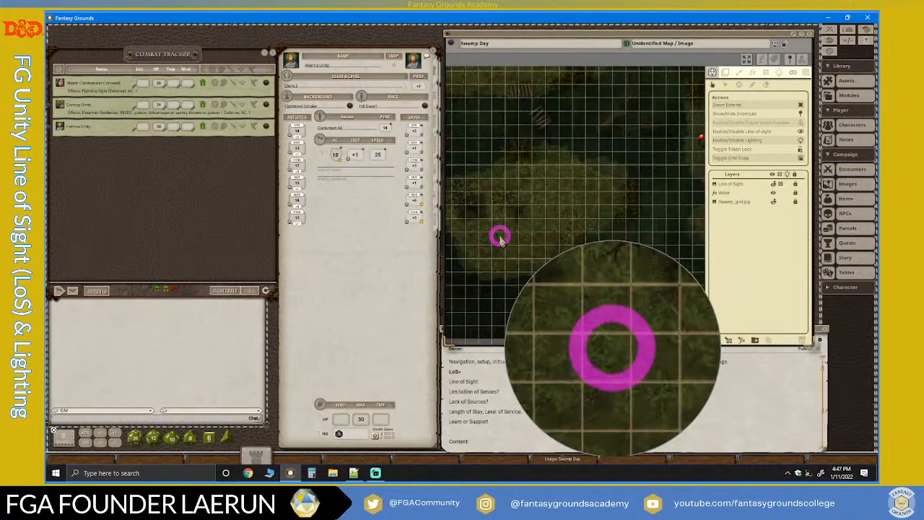
{"action": "scroll", "coordinate": [501, 238], "scroll_direction": "down", "scroll_amount": 1}
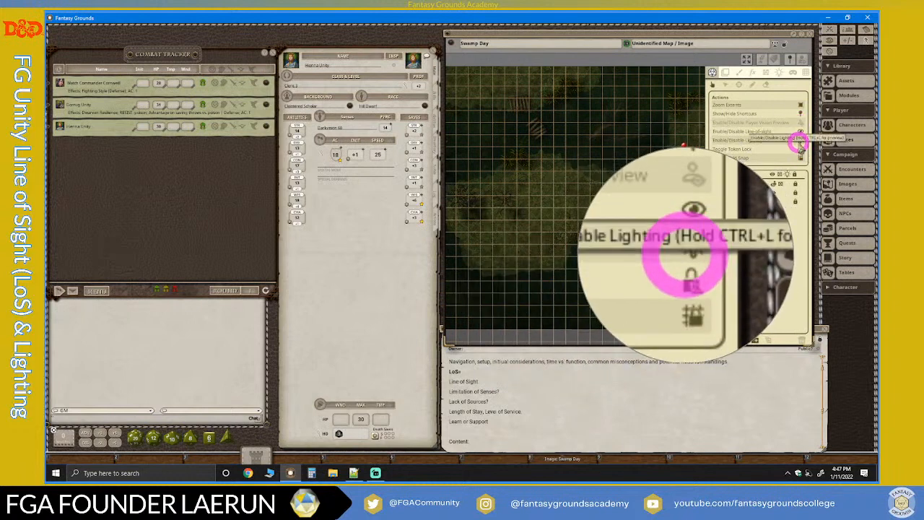
{"action": "left_click", "coordinate": [766, 75]}
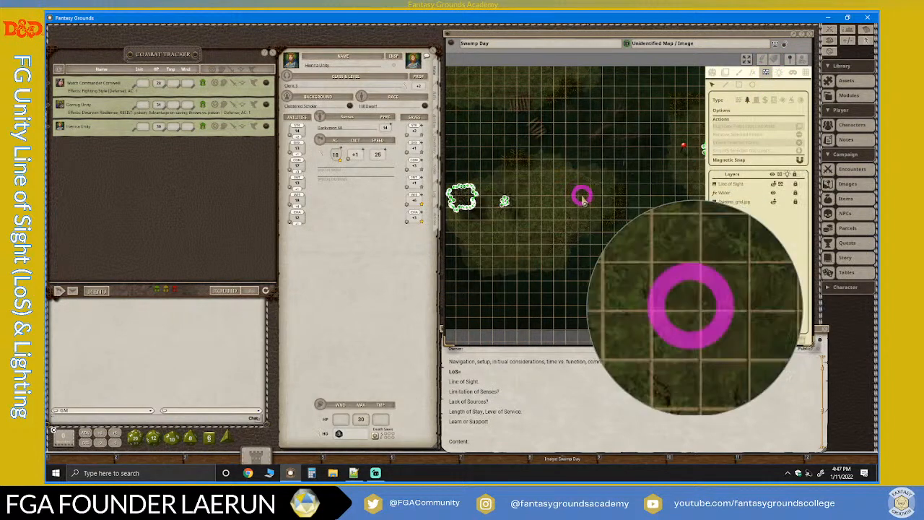
{"action": "scroll", "coordinate": [584, 198], "scroll_direction": "down", "scroll_amount": 3}
{"action": "scroll", "coordinate": [590, 205], "scroll_direction": "down", "scroll_amount": 1}
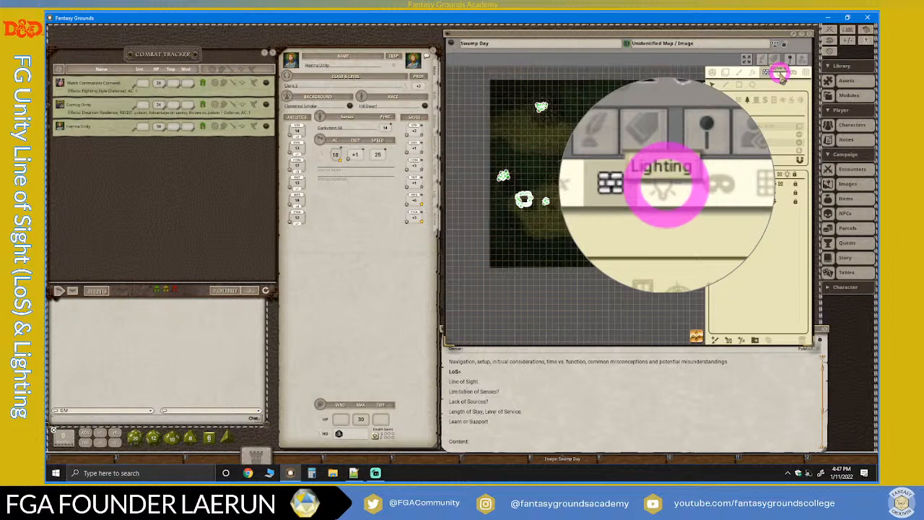
Apply the Moonlight preset to the map's ambient lighting.
{"action": "left_click", "coordinate": [781, 76]}
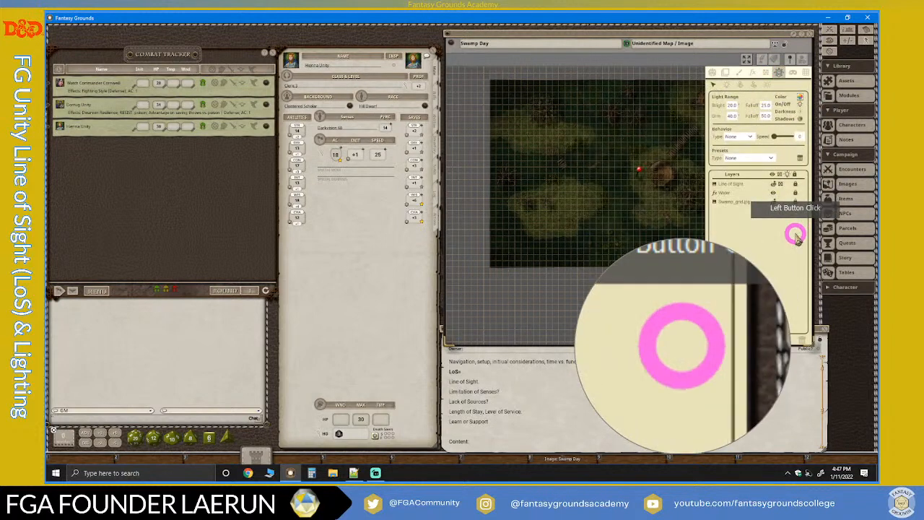
{"action": "left_click", "coordinate": [767, 83]}
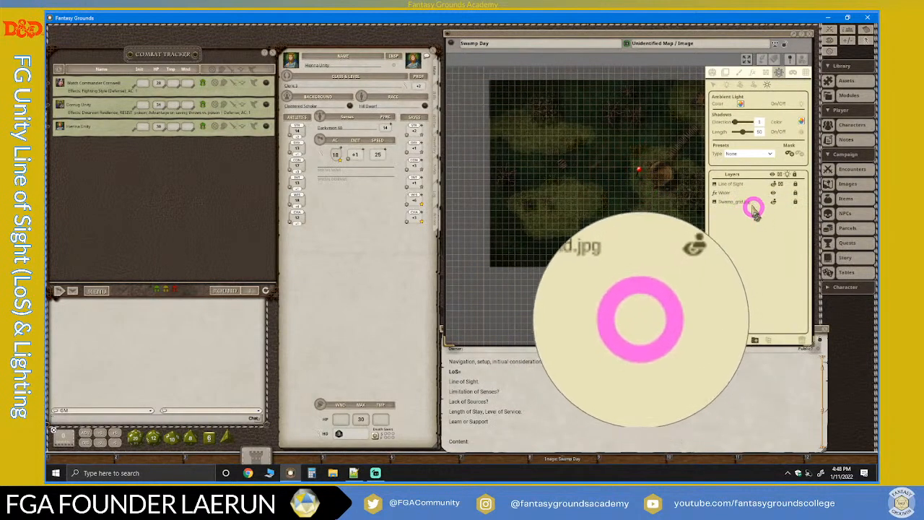
{"action": "scroll", "coordinate": [613, 188], "scroll_direction": "up", "scroll_amount": 1}
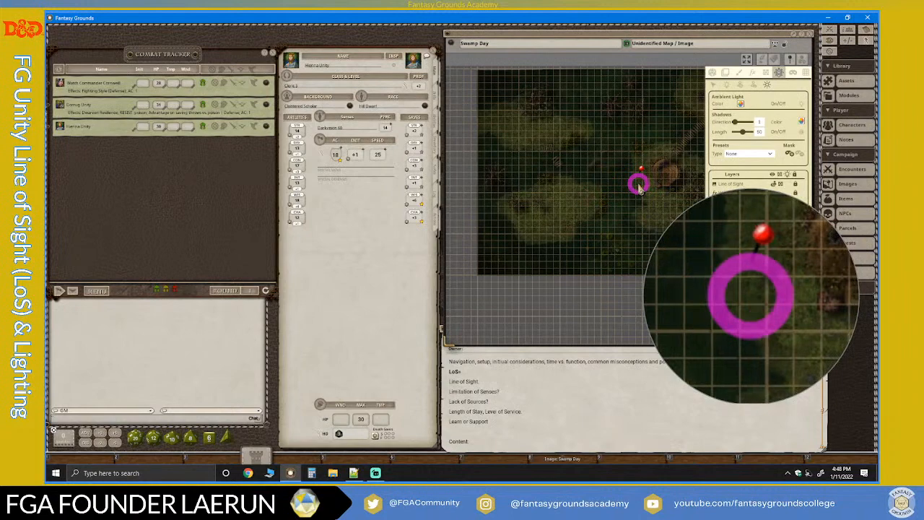
{"action": "scroll", "coordinate": [639, 188], "scroll_direction": "down", "scroll_amount": 1}
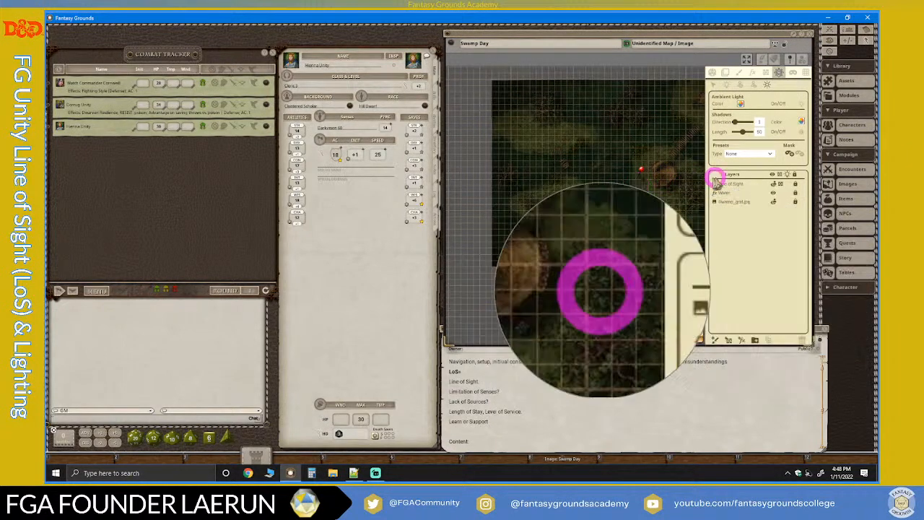
{"action": "left_click", "coordinate": [770, 153]}
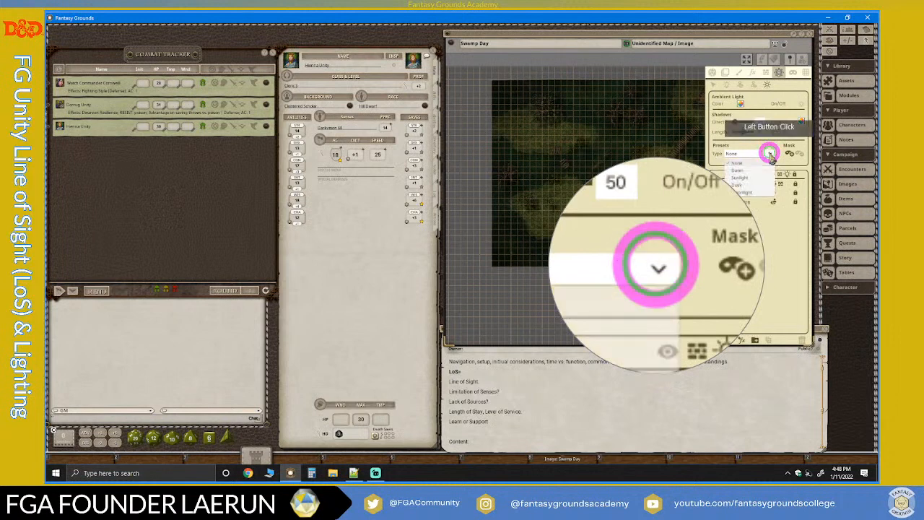
{"action": "left_click", "coordinate": [742, 193]}
{"action": "left_click", "coordinate": [567, 189]}
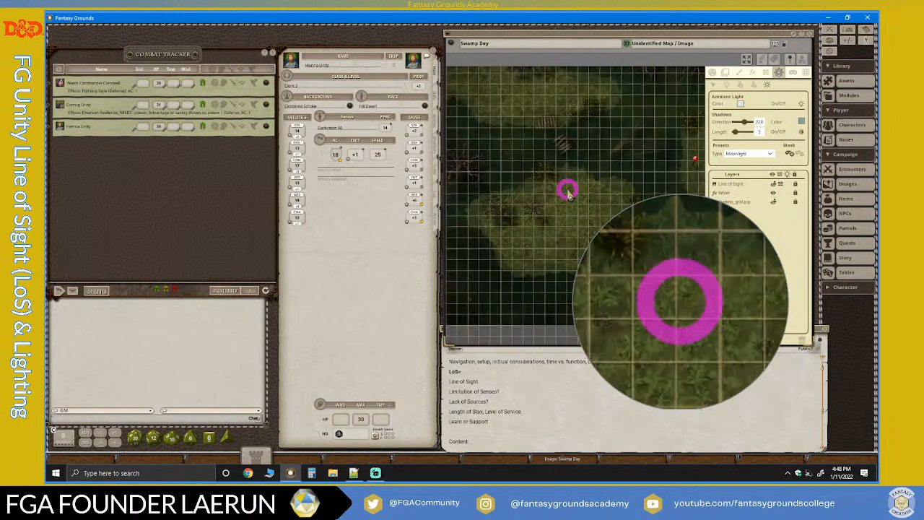
Try the Dawn and Sunlight ambient lighting presets and examine the map up close under Sunlight.
{"action": "left_click", "coordinate": [771, 154]}
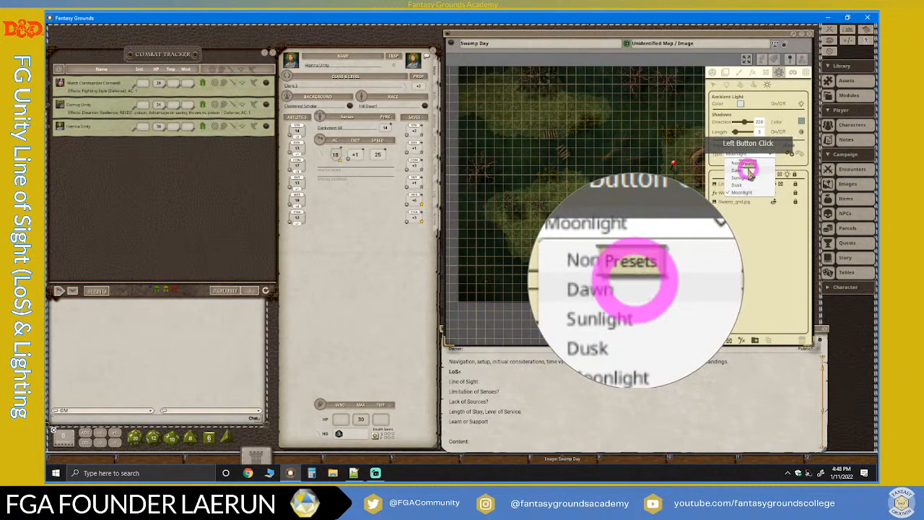
{"action": "left_click", "coordinate": [748, 168]}
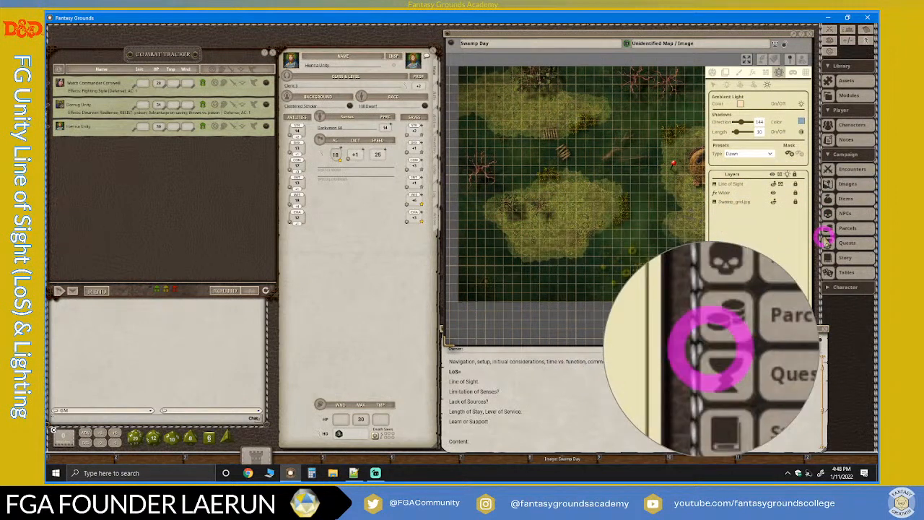
{"action": "left_click", "coordinate": [771, 154]}
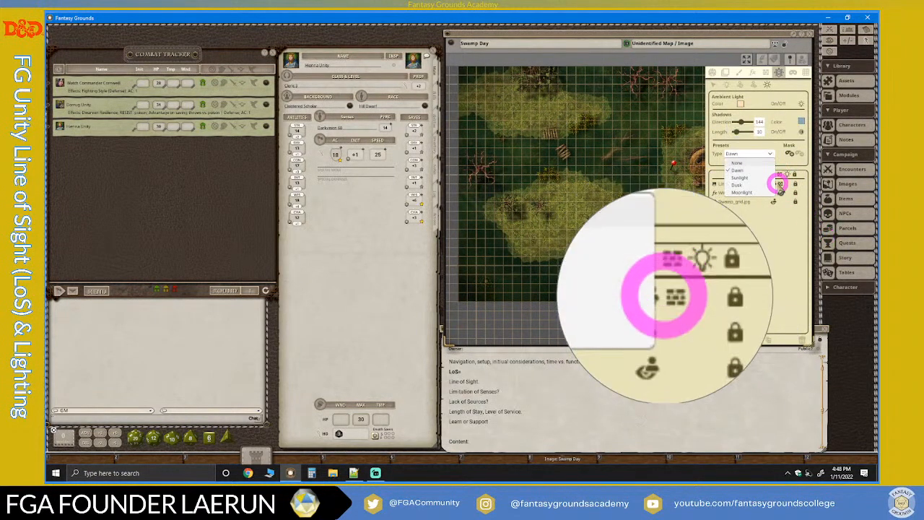
{"action": "left_click", "coordinate": [744, 177]}
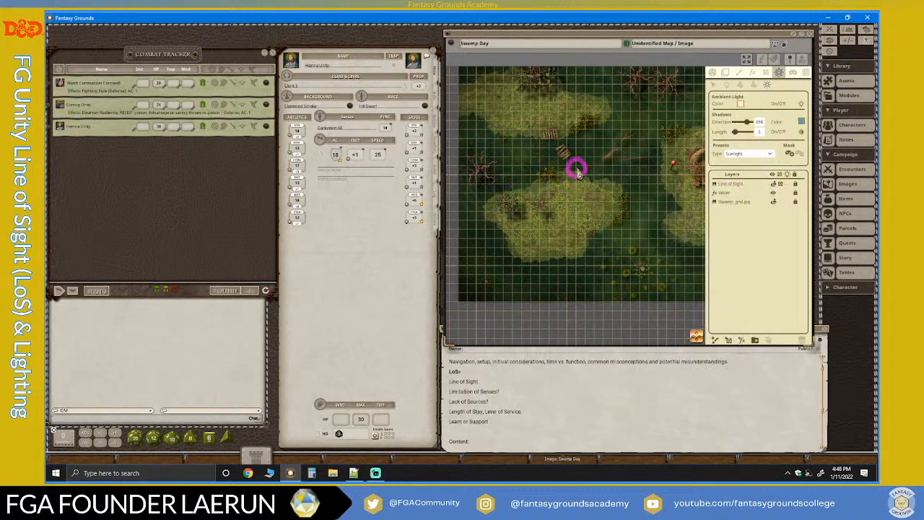
{"action": "scroll", "coordinate": [608, 242], "scroll_direction": "up", "scroll_amount": 5}
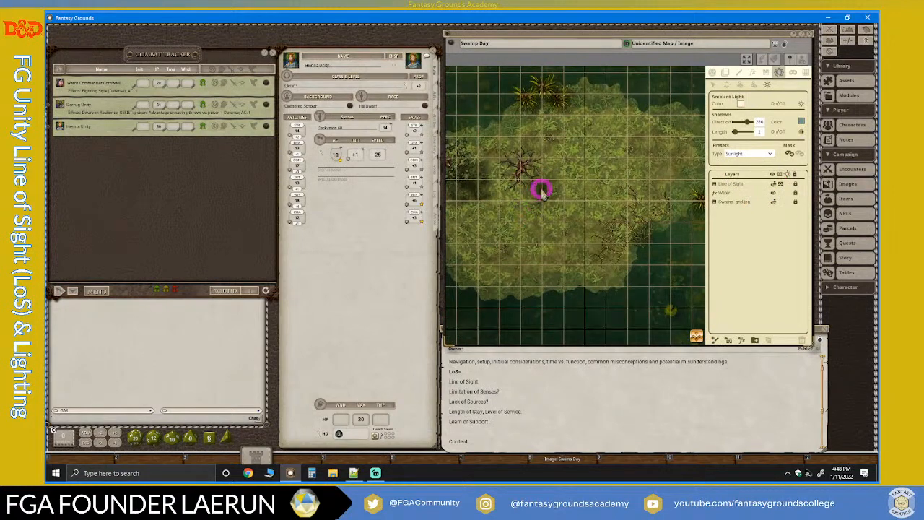
Compare the Dawn, Sunlight and Dusk ambient lighting presets on the grassy island at close range.
{"action": "left_click", "coordinate": [769, 155]}
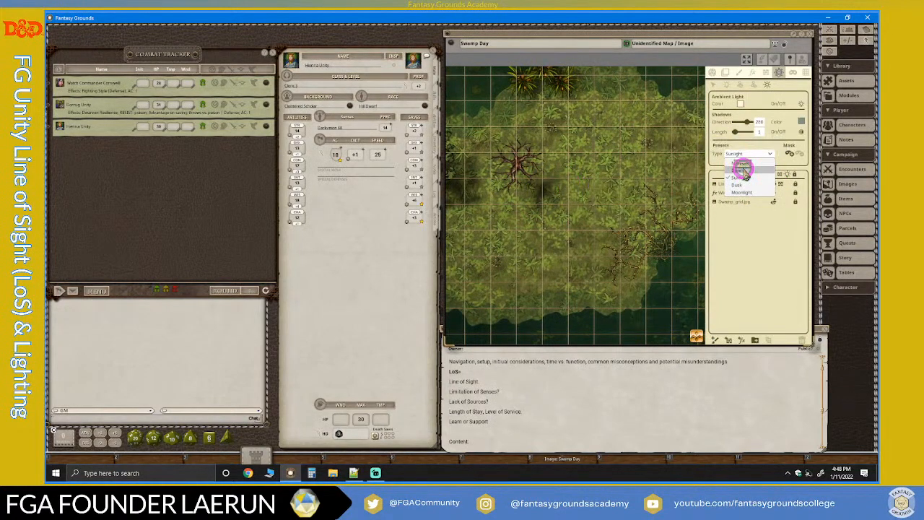
{"action": "left_click", "coordinate": [744, 172]}
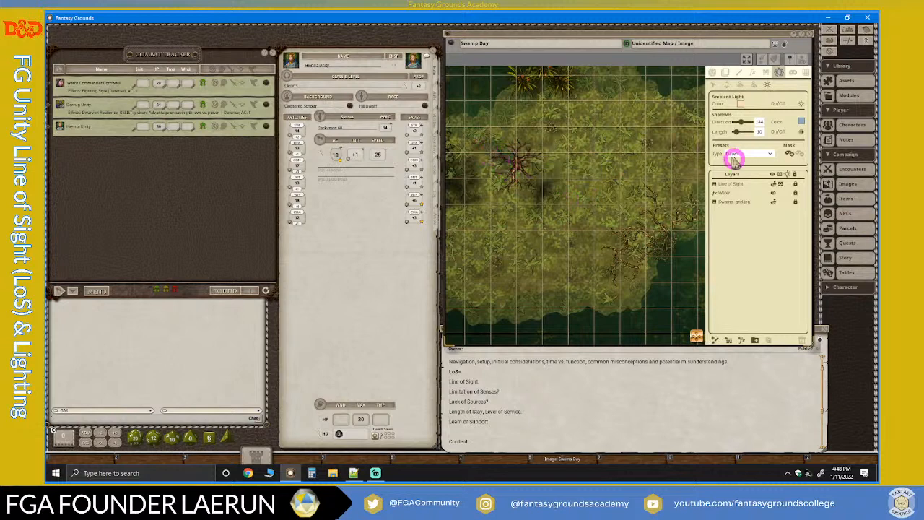
{"action": "left_click", "coordinate": [771, 154]}
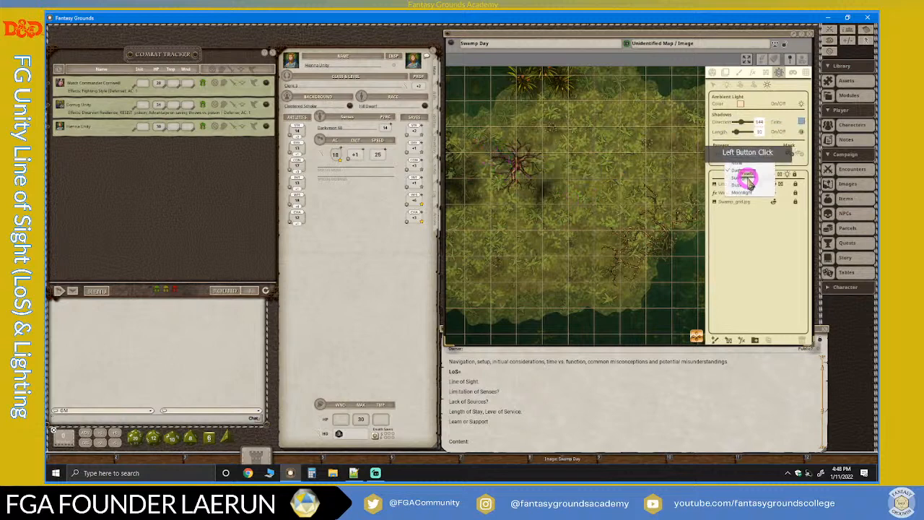
{"action": "left_click", "coordinate": [747, 178]}
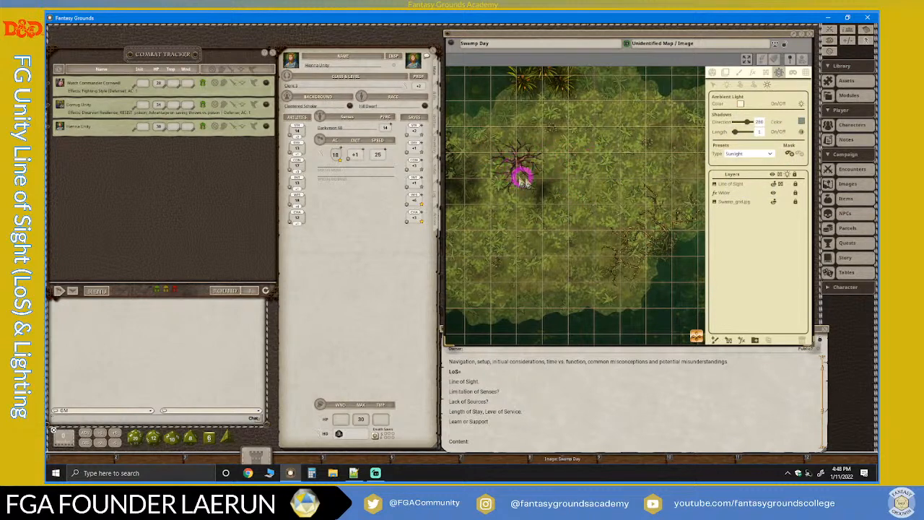
{"action": "left_click", "coordinate": [771, 155]}
{"action": "left_click", "coordinate": [741, 182]}
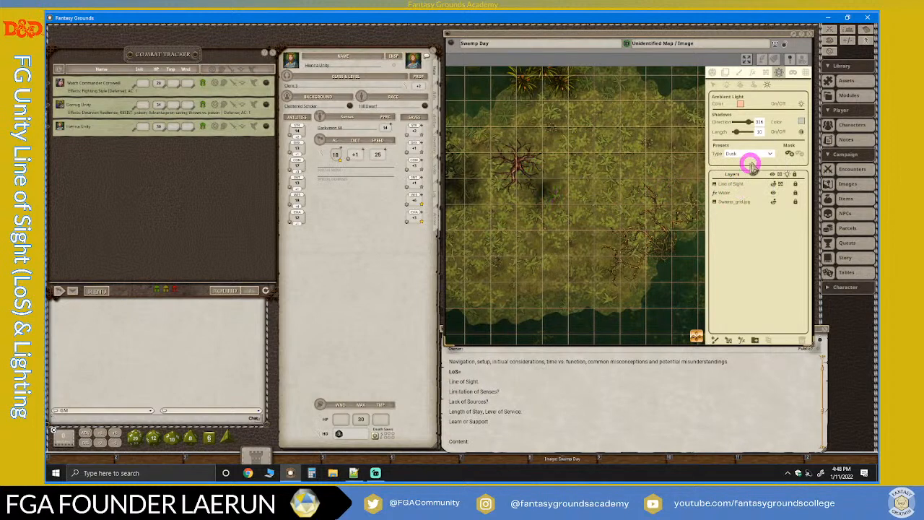
Set the ambient lighting preset back to Moonlight and examine the islands under it.
{"action": "left_click", "coordinate": [774, 154]}
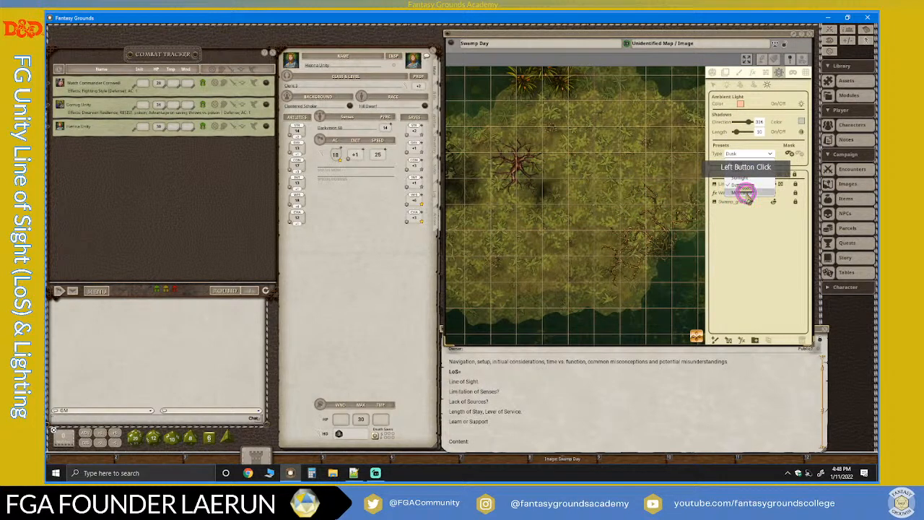
{"action": "left_click", "coordinate": [747, 192]}
{"action": "scroll", "coordinate": [555, 214], "scroll_direction": "down", "scroll_amount": 5}
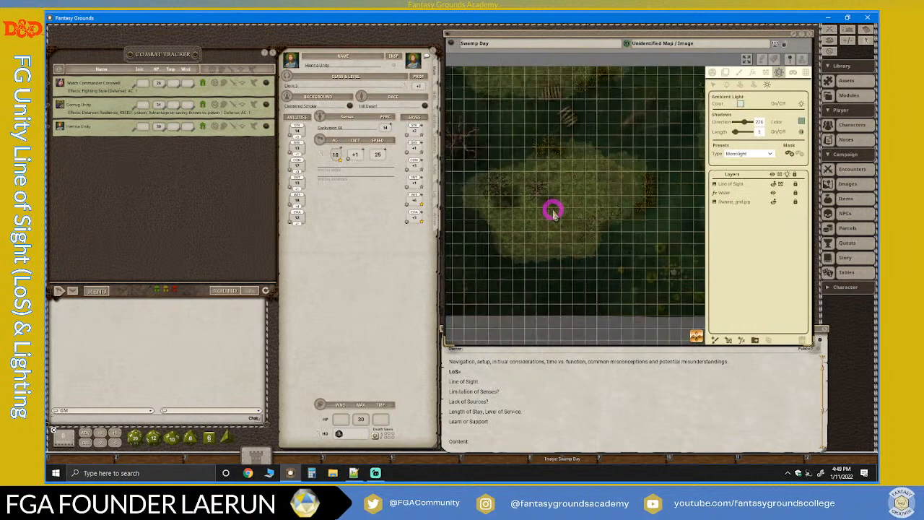
{"action": "scroll", "coordinate": [483, 208], "scroll_direction": "up", "scroll_amount": 1}
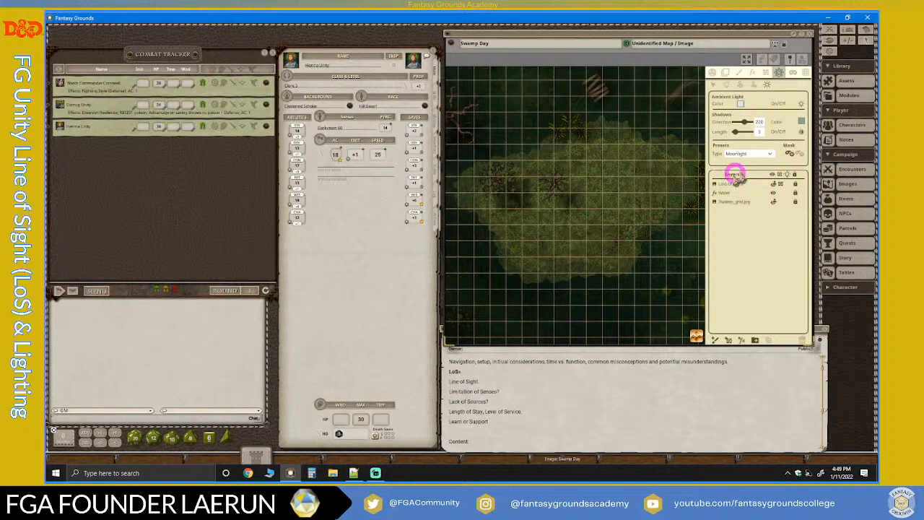
{"action": "scroll", "coordinate": [564, 224], "scroll_direction": "down", "scroll_amount": 5}
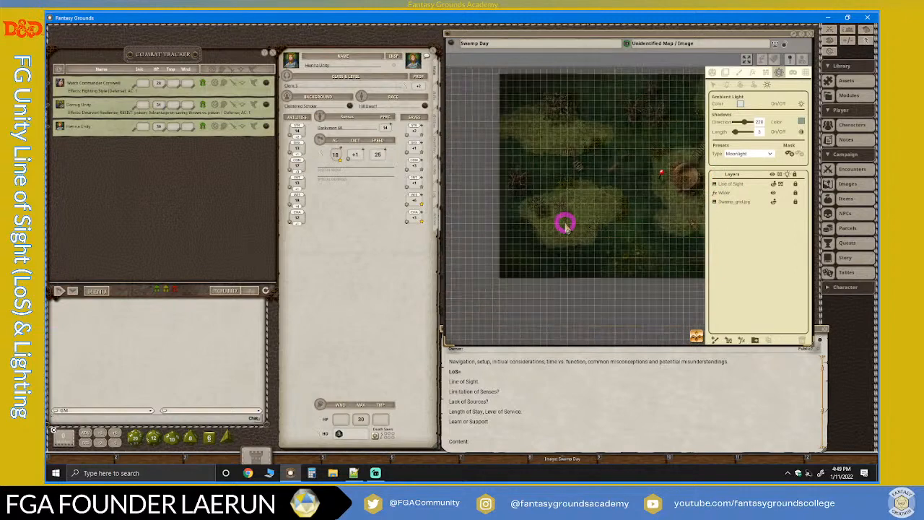
{"action": "scroll", "coordinate": [645, 222], "scroll_direction": "up", "scroll_amount": 1}
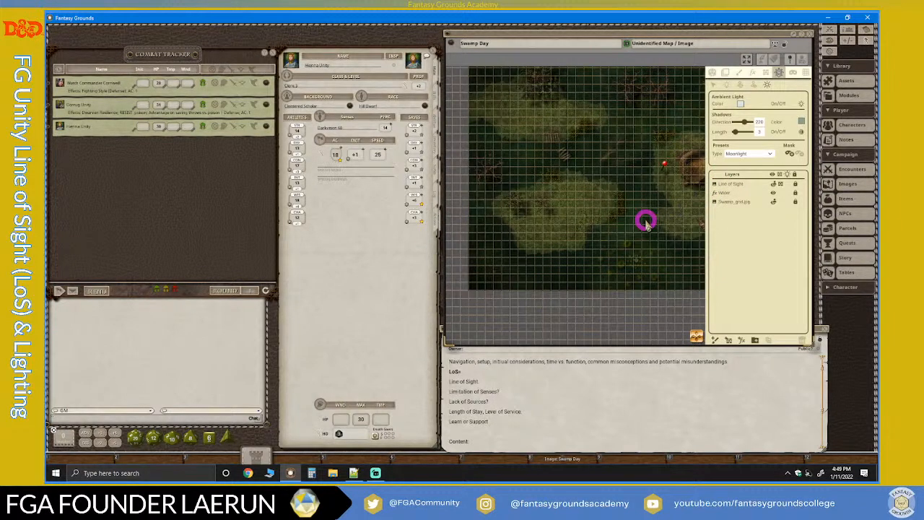
{"action": "scroll", "coordinate": [647, 223], "scroll_direction": "up", "scroll_amount": 2}
{"action": "scroll", "coordinate": [646, 223], "scroll_direction": "down", "scroll_amount": 2}
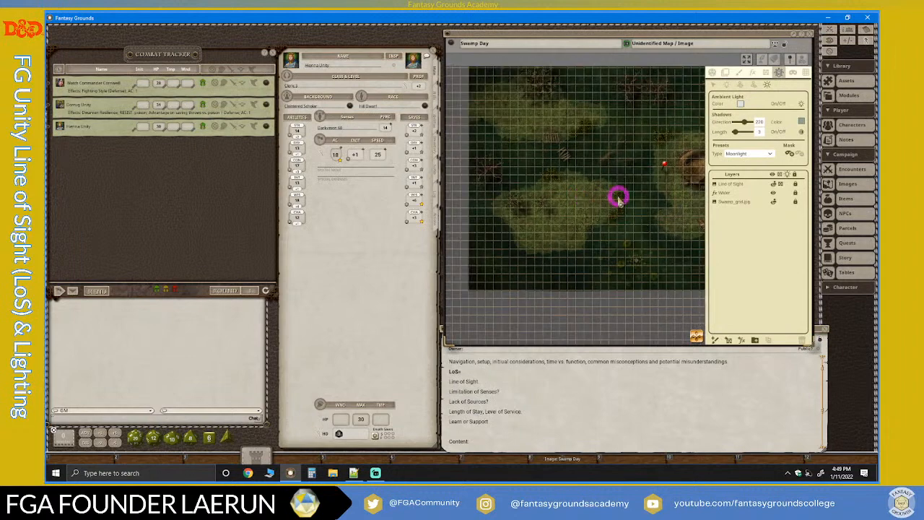
{"action": "scroll", "coordinate": [590, 224], "scroll_direction": "up", "scroll_amount": 2}
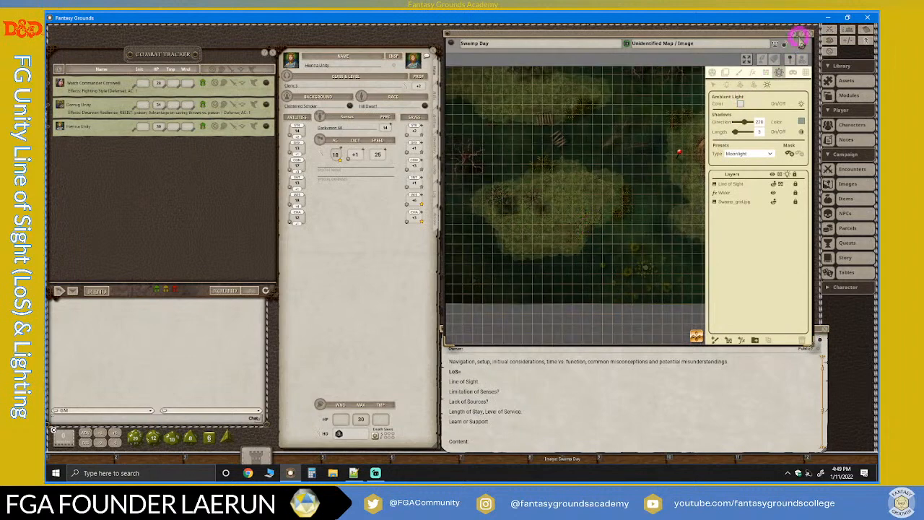
Send the Swamp Day map to the desktop background and back to its own window, and lock it against editing.
{"action": "left_click", "coordinate": [786, 61]}
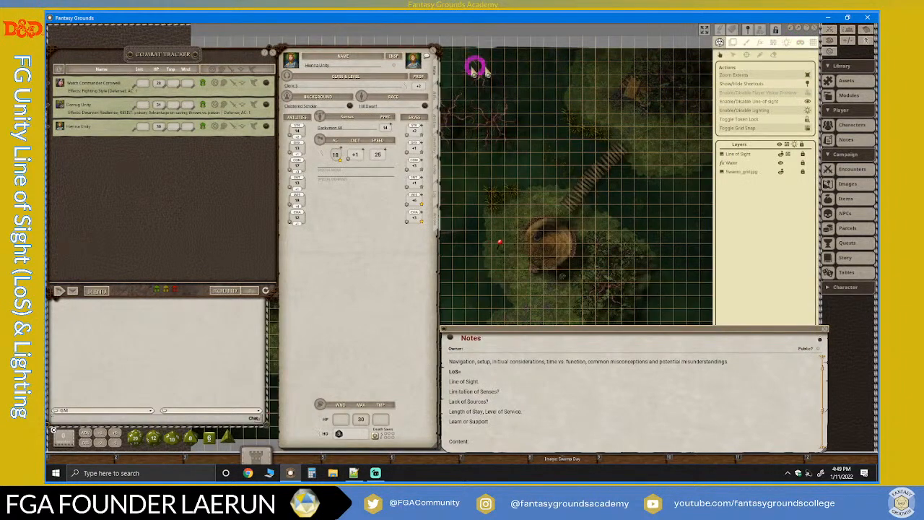
{"action": "left_click", "coordinate": [792, 28]}
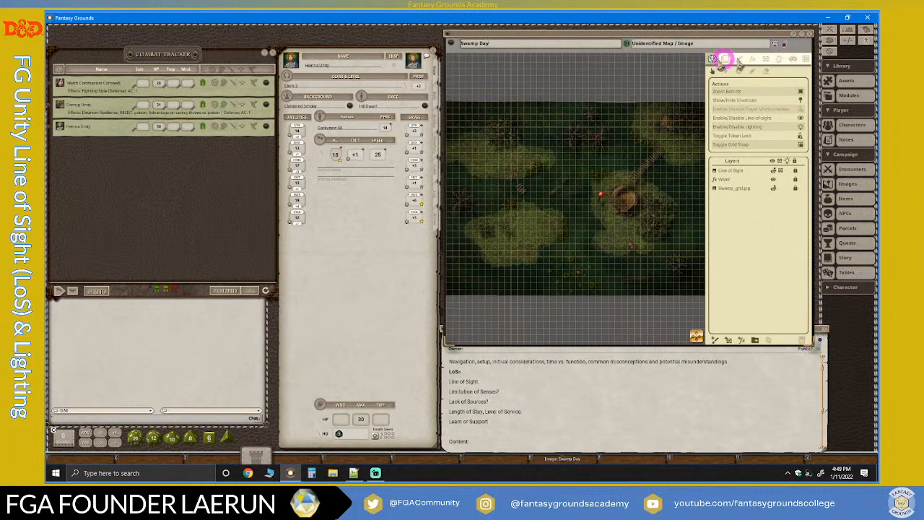
{"action": "left_click", "coordinate": [784, 47]}
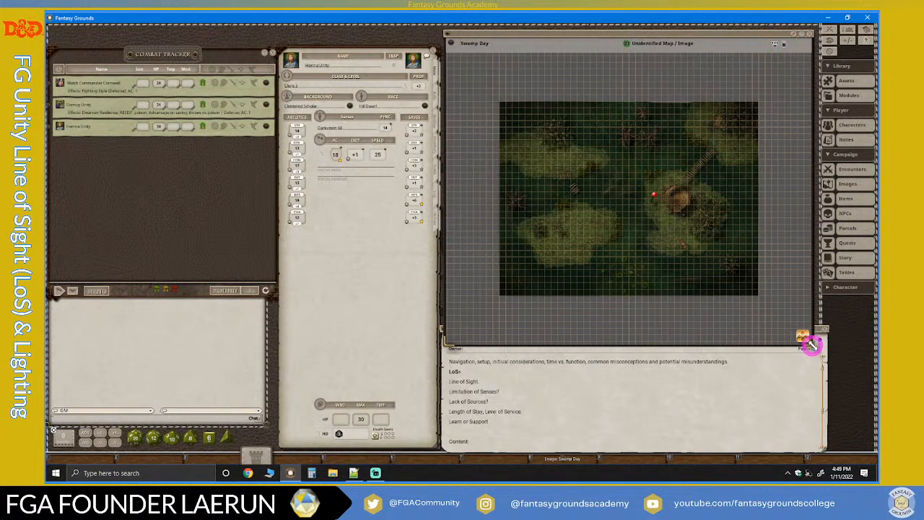
Enlarge the Swamp Day map window slightly and zoom the map to fit it.
{"action": "left_click_drag", "start_coordinate": [816, 346], "coordinate": [825, 356]}
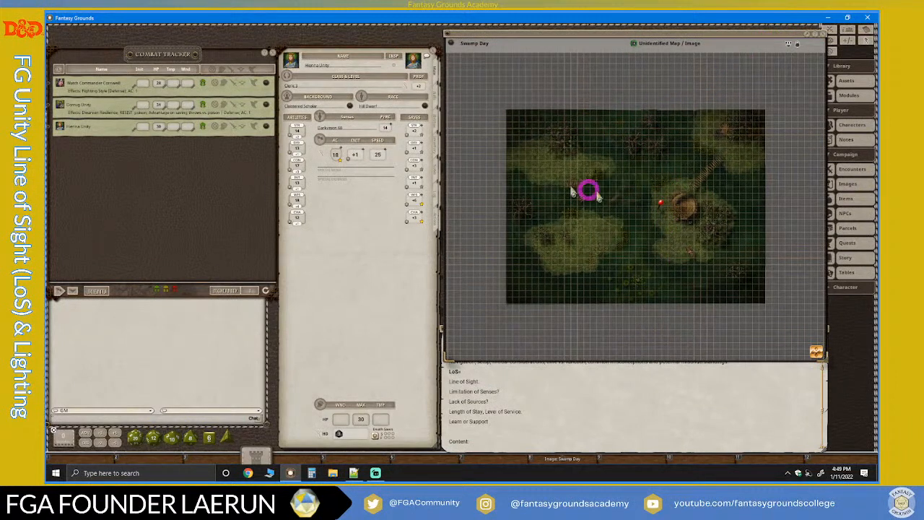
{"action": "right_click", "coordinate": [618, 137]}
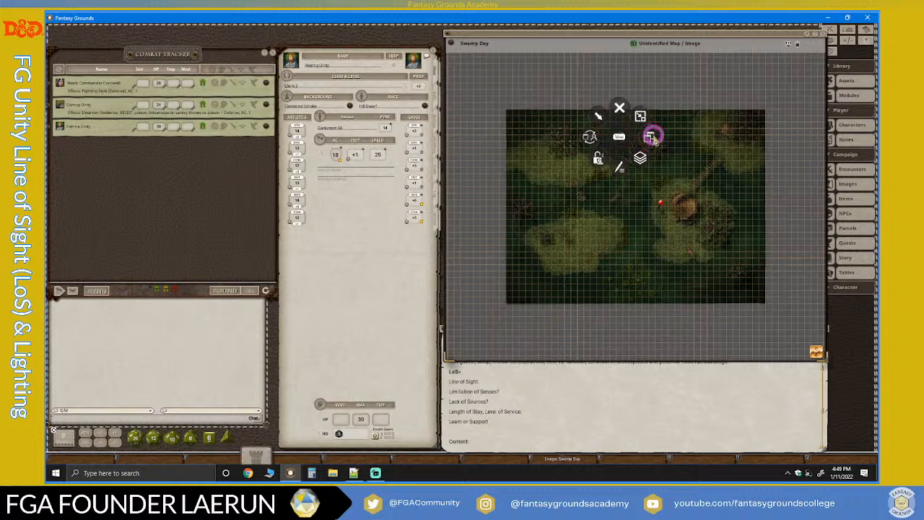
{"action": "left_click", "coordinate": [651, 137]}
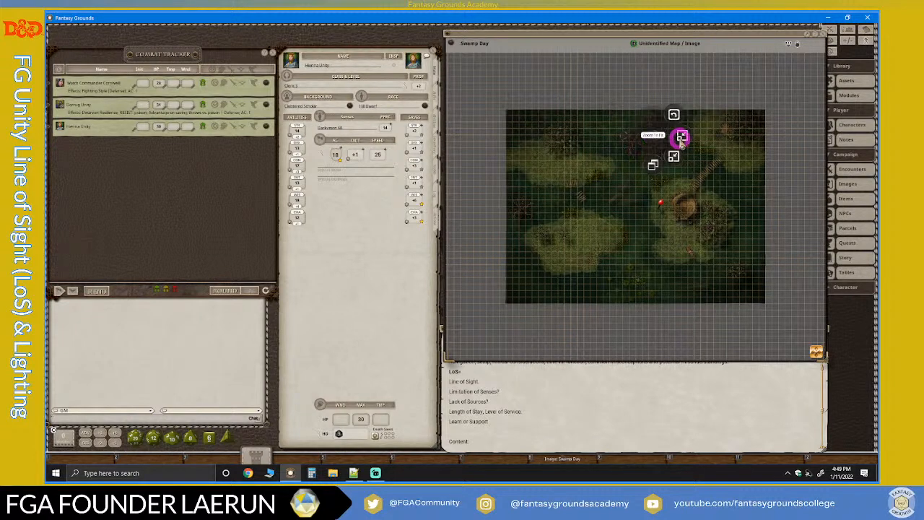
{"action": "left_click", "coordinate": [681, 137]}
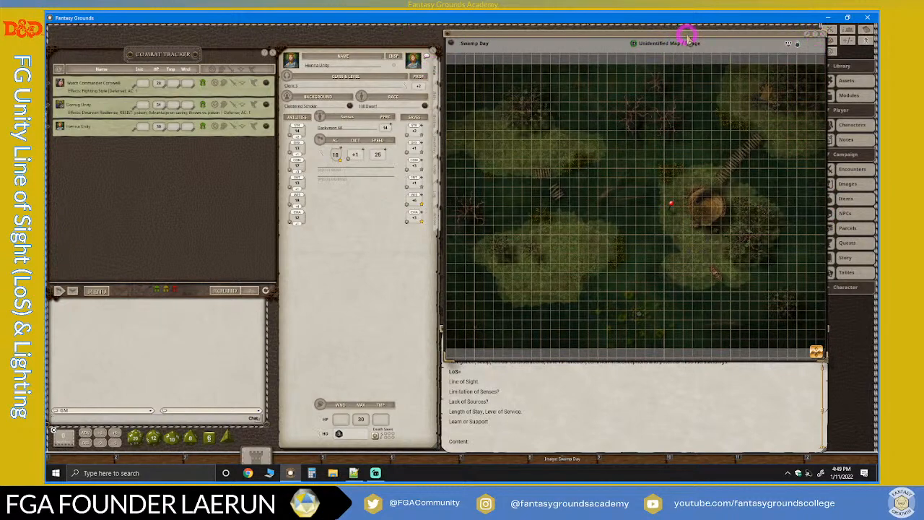
Reposition the Swamp Day window and shorten it so that it ends just above the Notes window.
{"action": "mouse_move", "coordinate": [687, 34]}
{"action": "left_mouse_down"}
{"action": "mouse_move", "coordinate": [652, 35]}
{"action": "mouse_move", "coordinate": [676, 29]}
{"action": "left_mouse_up"}
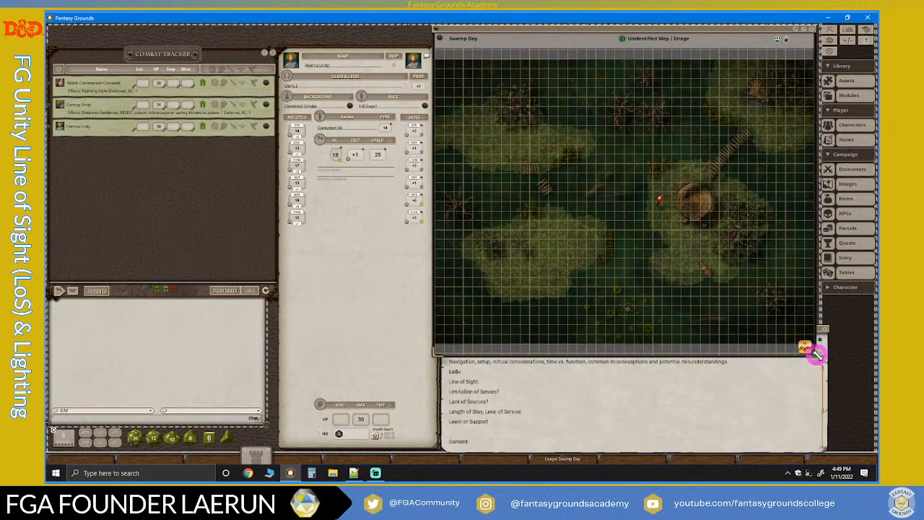
{"action": "left_click_drag", "start_coordinate": [815, 352], "coordinate": [829, 325]}
{"action": "scroll", "coordinate": [645, 239], "scroll_direction": "down", "scroll_amount": 2}
{"action": "scroll", "coordinate": [644, 239], "scroll_direction": "up", "scroll_amount": 3}
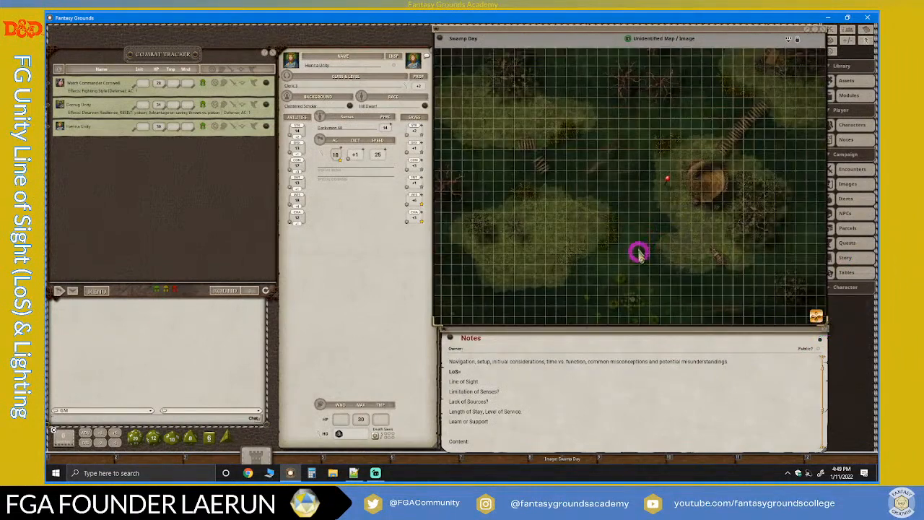
Close the Swamp Day map and reopen it from its hotkey shortcut.
{"action": "left_click", "coordinate": [824, 32]}
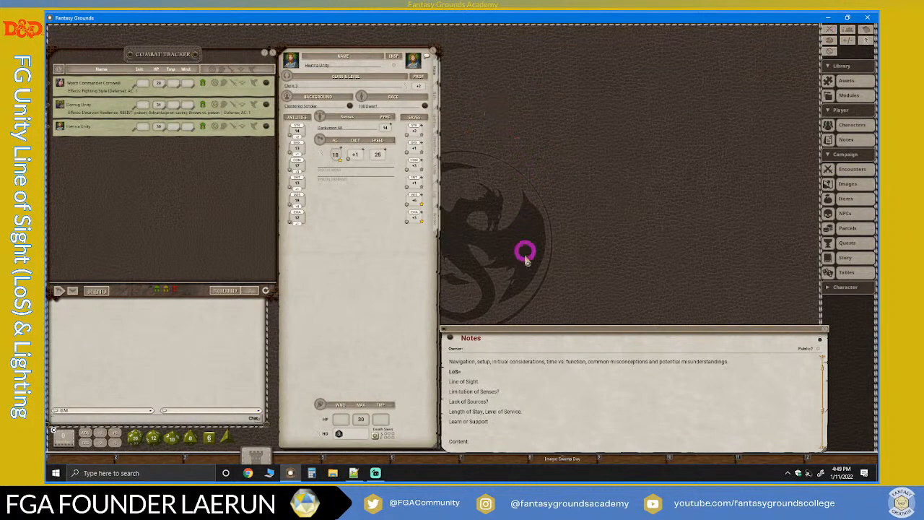
{"action": "left_click_drag", "start_coordinate": [552, 459], "coordinate": [575, 462]}
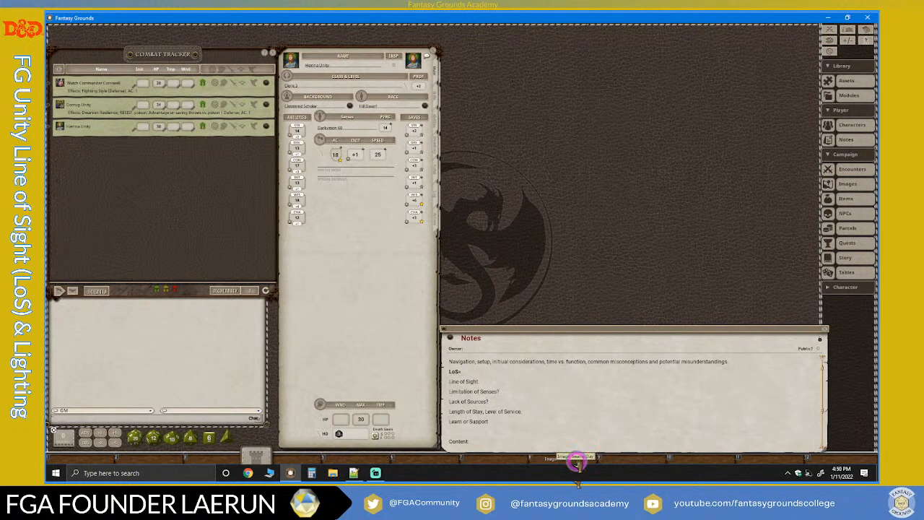
{"action": "left_click", "coordinate": [577, 462]}
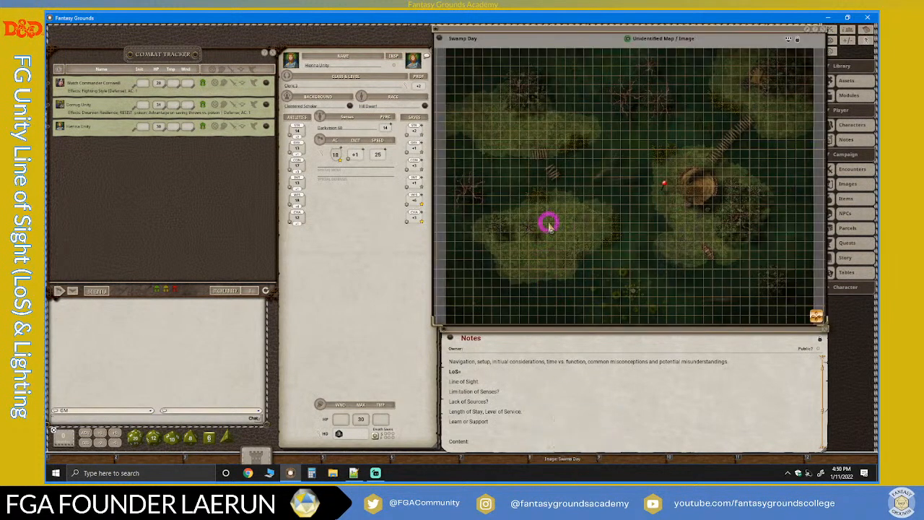
Adjust the Swamp Day window's size and position, and move the Notes window up so that the two sit stacked beside the character sheet.
{"action": "left_click_drag", "start_coordinate": [542, 32], "coordinate": [530, 31]}
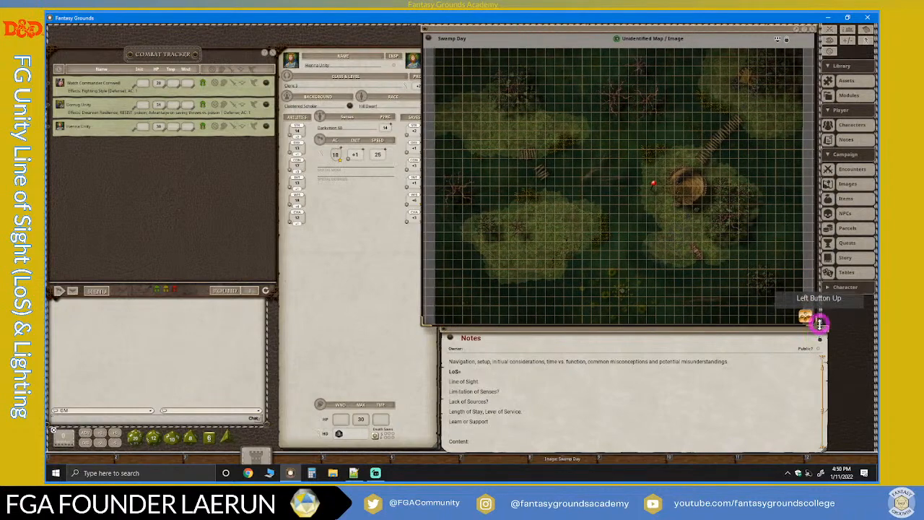
{"action": "left_click_drag", "start_coordinate": [815, 323], "coordinate": [803, 320]}
{"action": "left_click_drag", "start_coordinate": [646, 27], "coordinate": [659, 32]}
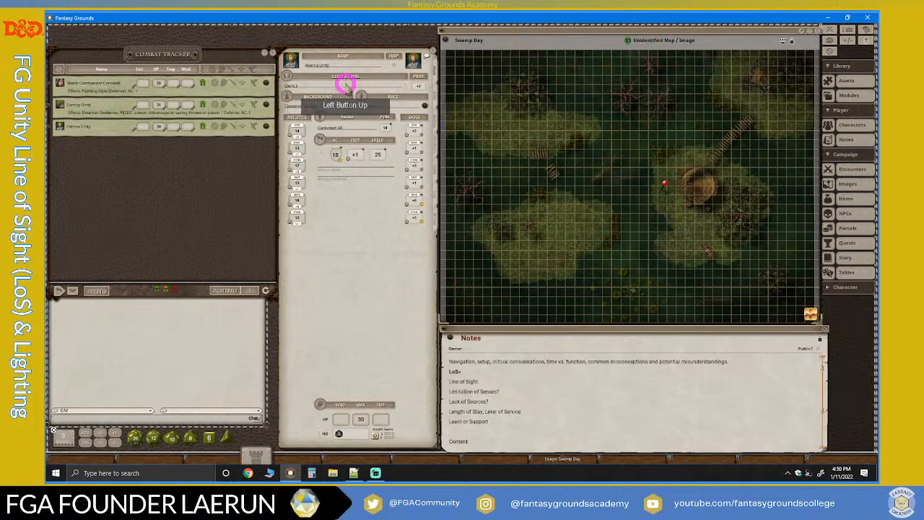
{"action": "left_click_drag", "start_coordinate": [539, 334], "coordinate": [503, 324]}
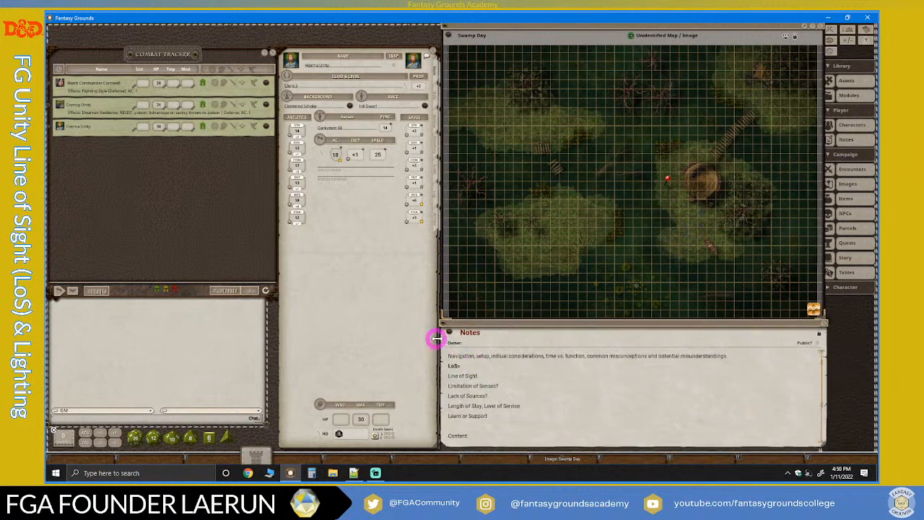
Add a hotkey shortcut for the Notes beside the Swamp Day one, then close the Notes and reopen them with it.
{"action": "left_click_drag", "start_coordinate": [497, 463], "coordinate": [497, 462]}
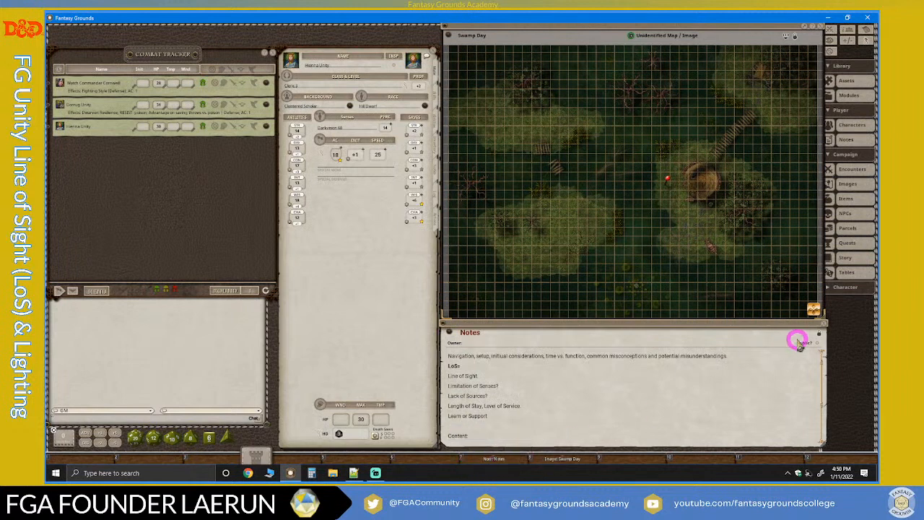
{"action": "left_click", "coordinate": [825, 321]}
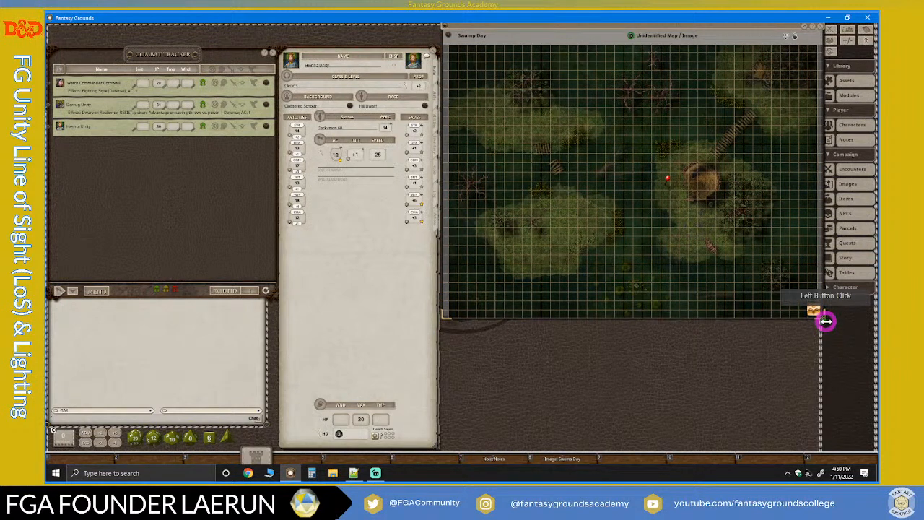
{"action": "scroll", "coordinate": [553, 276], "scroll_direction": "up", "scroll_amount": 1}
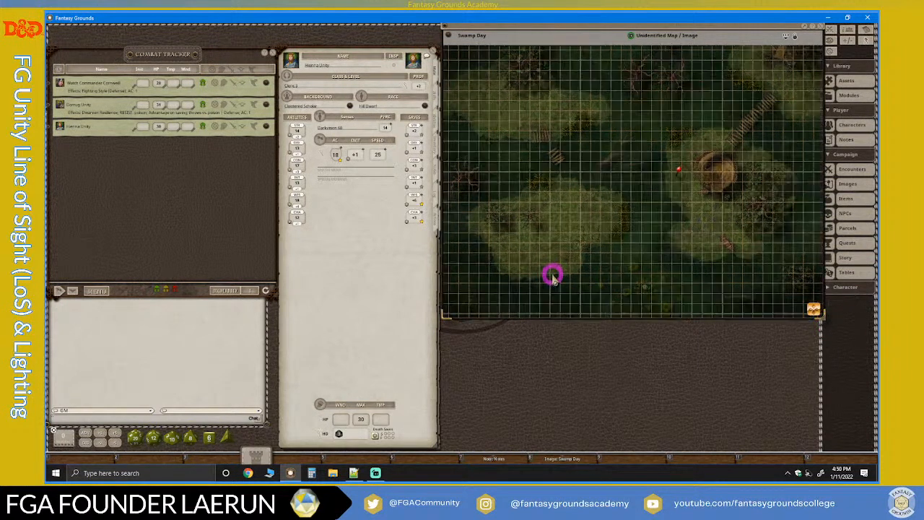
{"action": "left_click", "coordinate": [500, 457]}
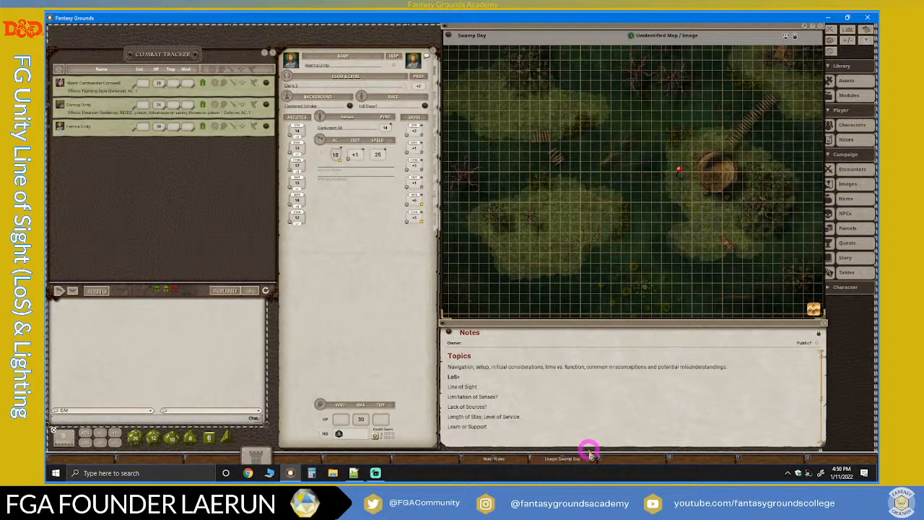
Close both the Notes and the Swamp Day map, then reopen both from their hotkey shortcuts.
{"action": "left_click", "coordinate": [823, 326]}
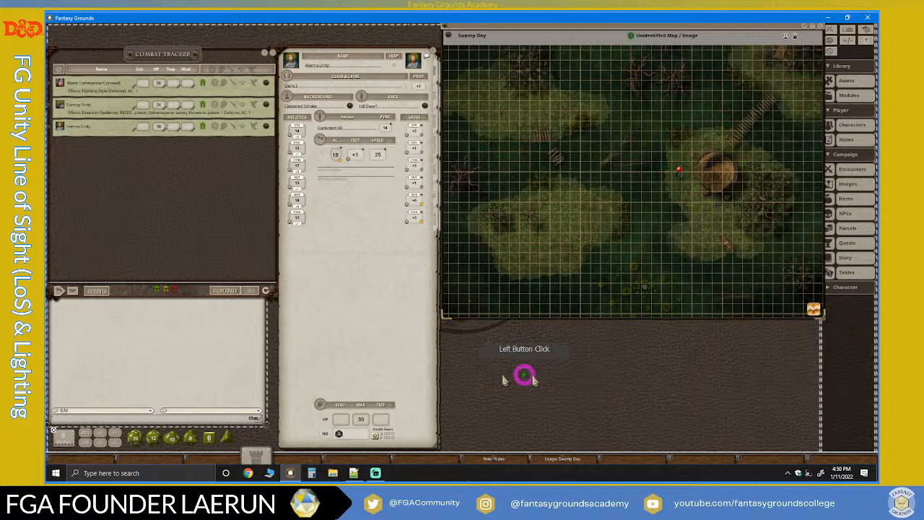
{"action": "left_click", "coordinate": [821, 28]}
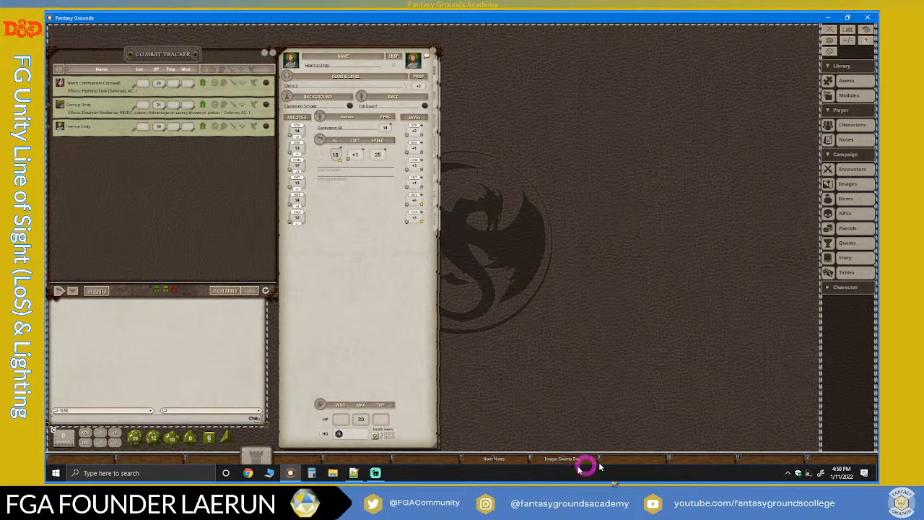
{"action": "left_click", "coordinate": [488, 460]}
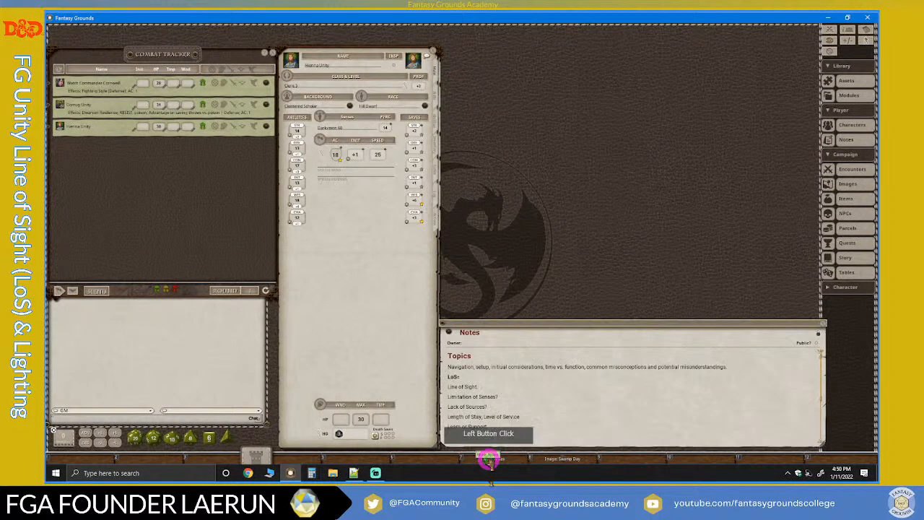
{"action": "left_click", "coordinate": [567, 462]}
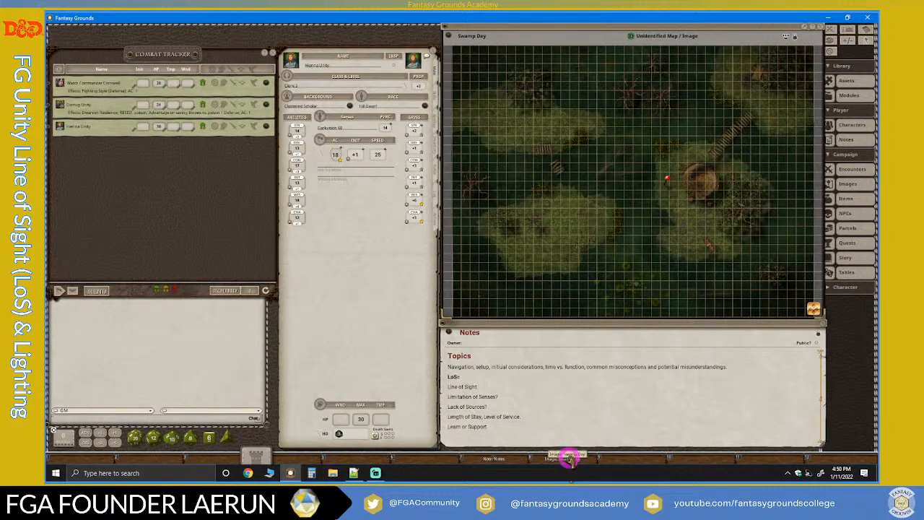
Narrow the Swamp Day and Notes windows so that both end at the edge of the campaign sidebar.
{"action": "scroll", "coordinate": [588, 181], "scroll_direction": "up", "scroll_amount": 2}
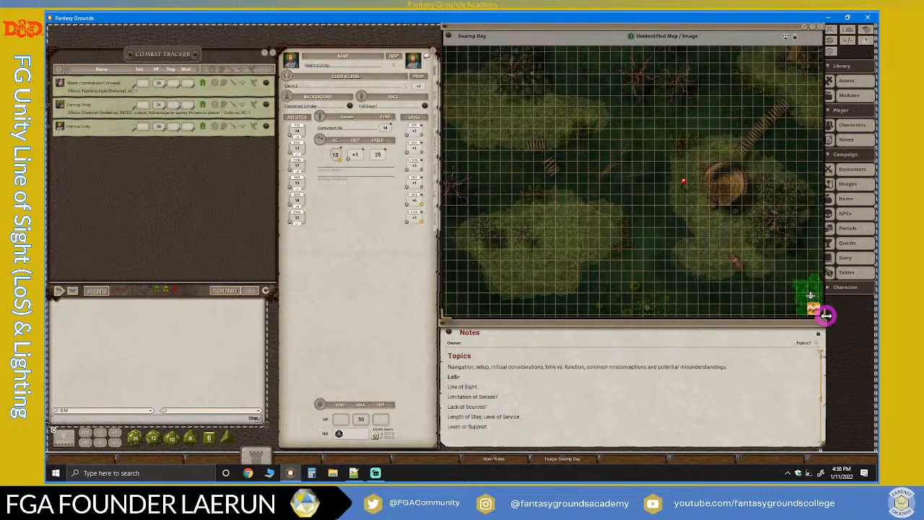
{"action": "mouse_move", "coordinate": [825, 315]}
{"action": "left_mouse_down"}
{"action": "mouse_move", "coordinate": [811, 311]}
{"action": "mouse_move", "coordinate": [822, 316]}
{"action": "left_mouse_up"}
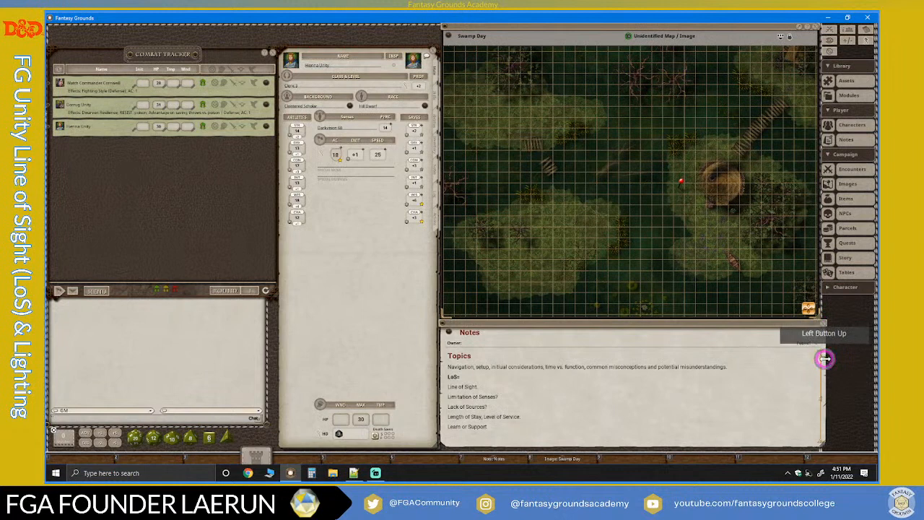
{"action": "left_click", "coordinate": [819, 359]}
{"action": "mouse_move", "coordinate": [819, 360]}
{"action": "left_mouse_down"}
{"action": "mouse_move", "coordinate": [809, 360]}
{"action": "mouse_move", "coordinate": [828, 360]}
{"action": "left_mouse_up"}
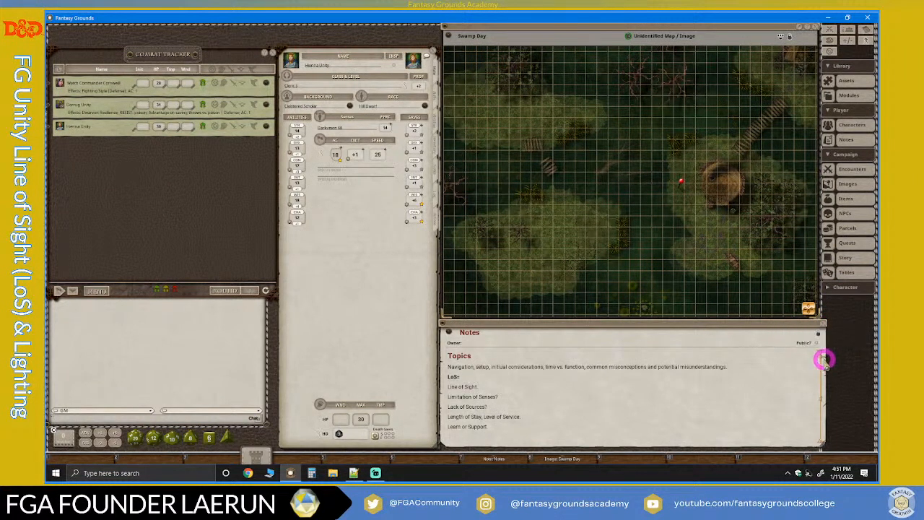
{"action": "left_click", "coordinate": [823, 359]}
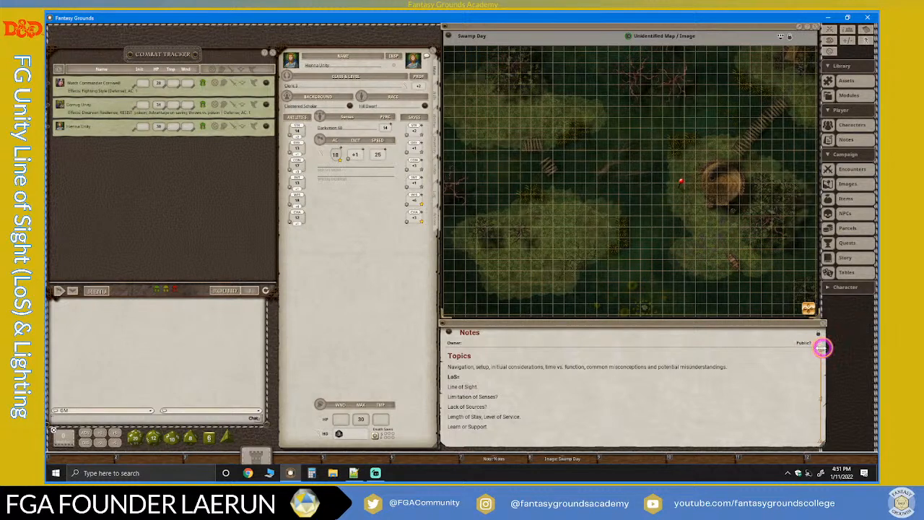
{"action": "mouse_move", "coordinate": [823, 348]}
{"action": "left_mouse_down"}
{"action": "mouse_move", "coordinate": [813, 347]}
{"action": "mouse_move", "coordinate": [822, 347]}
{"action": "left_mouse_up"}
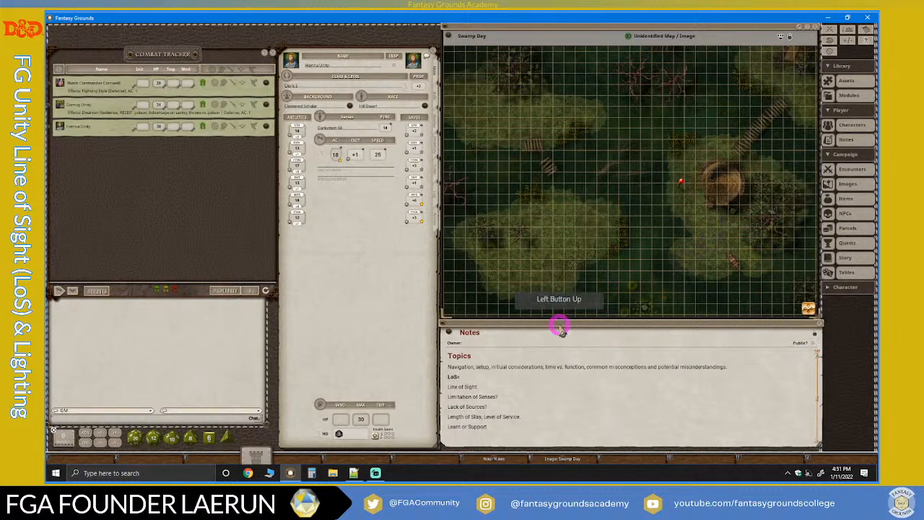
Close all open character sheets and widen the chat window to match the combat tracker.
{"action": "left_click", "coordinate": [435, 52]}
{"action": "left_click", "coordinate": [433, 52]}
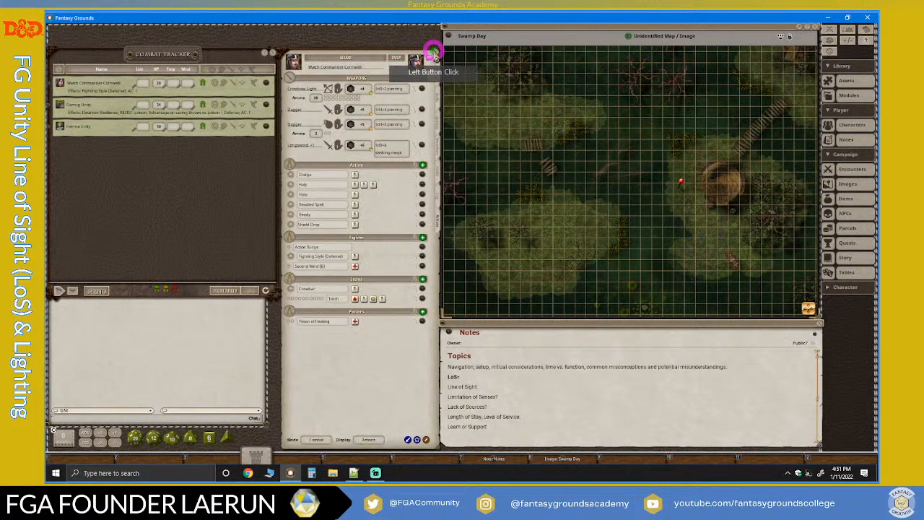
{"action": "left_click", "coordinate": [434, 52]}
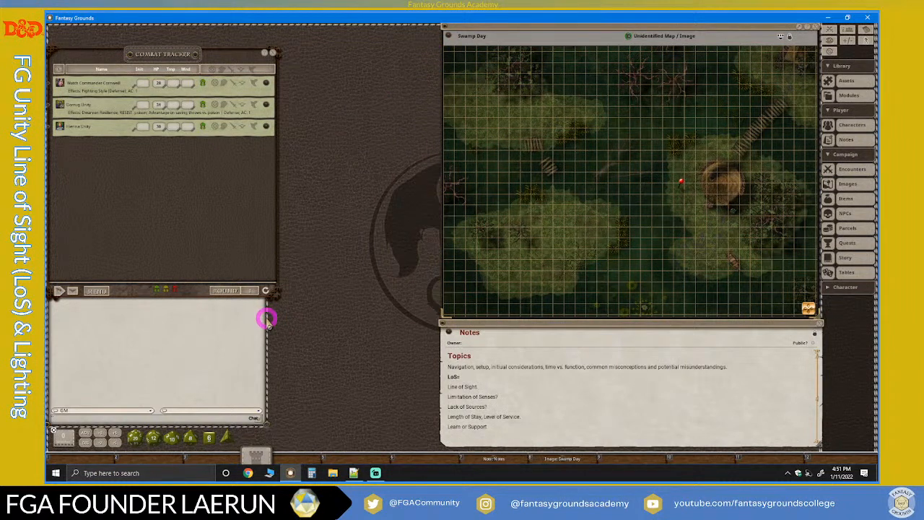
{"action": "left_click_drag", "start_coordinate": [269, 318], "coordinate": [275, 318]}
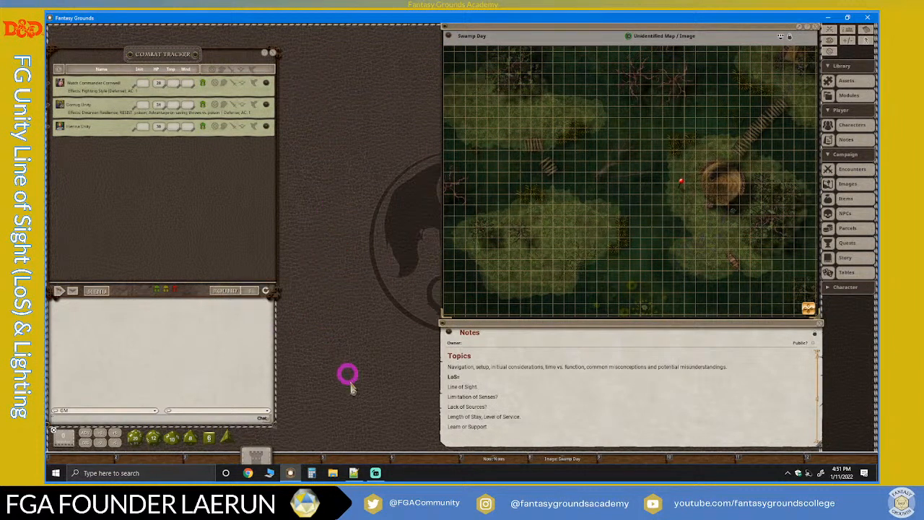
{"action": "right_click", "coordinate": [220, 333]}
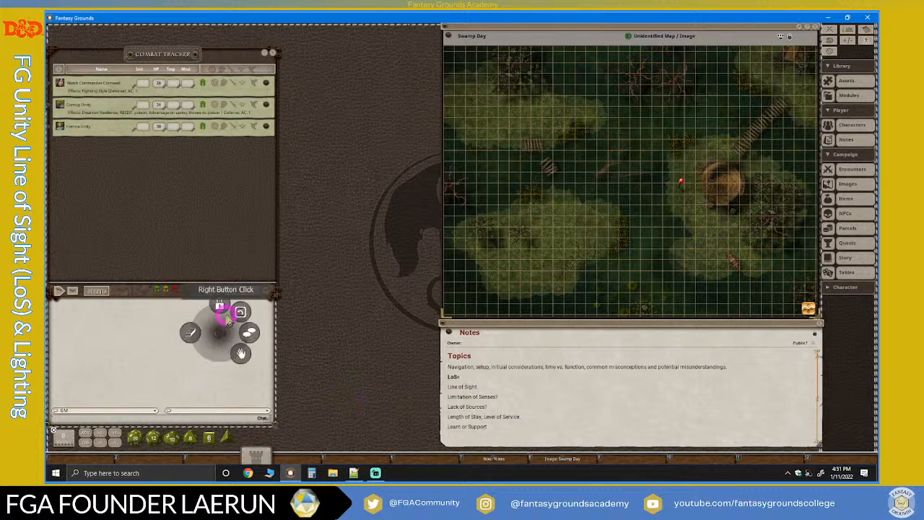
{"action": "left_click", "coordinate": [258, 175]}
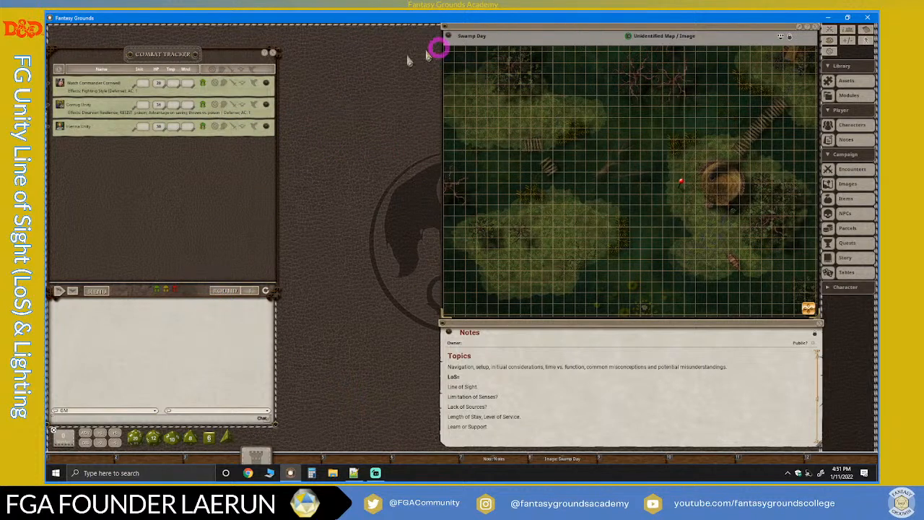
Open the Watch Commander's character sheet, fit it to the full-height gap between the combat tracker and the map, and close it.
{"action": "left_click", "coordinate": [267, 83]}
{"action": "left_click_drag", "start_coordinate": [353, 54], "coordinate": [514, 28]}
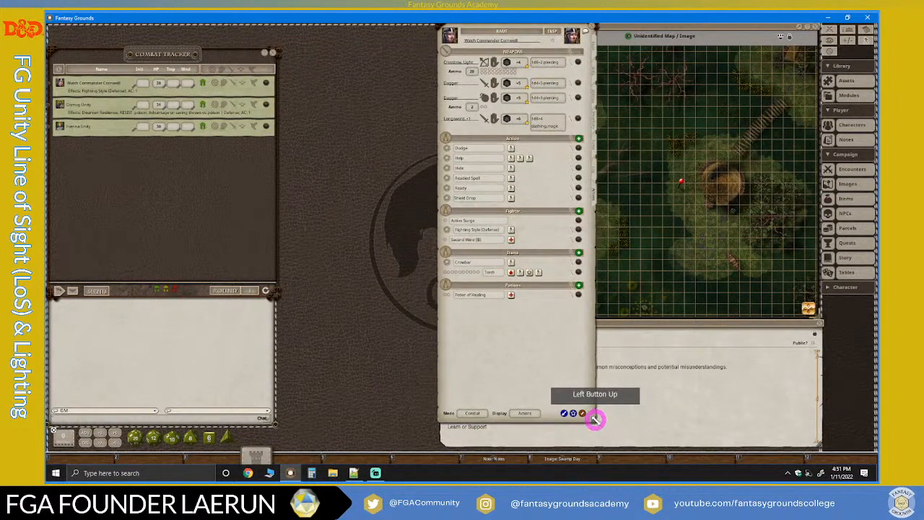
{"action": "left_click_drag", "start_coordinate": [594, 419], "coordinate": [612, 230]}
{"action": "left_click_drag", "start_coordinate": [534, 26], "coordinate": [543, 157]}
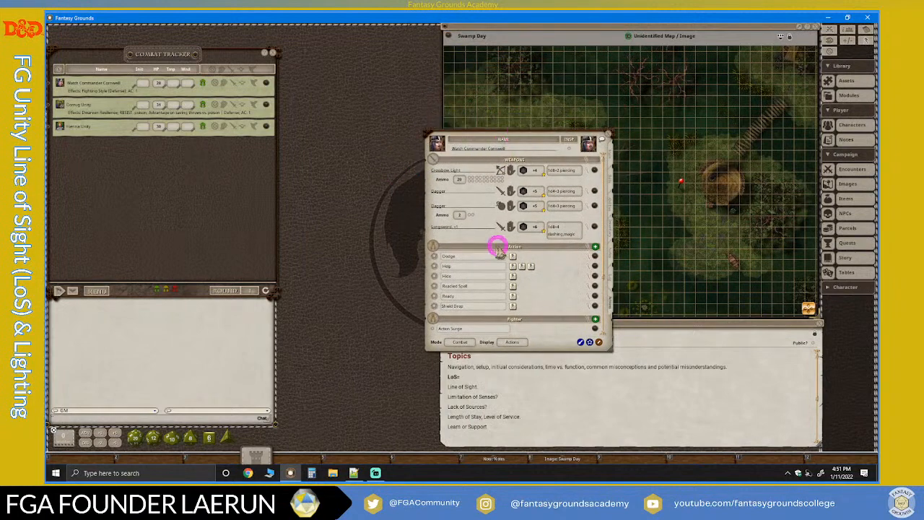
{"action": "left_click_drag", "start_coordinate": [548, 134], "coordinate": [404, 30]}
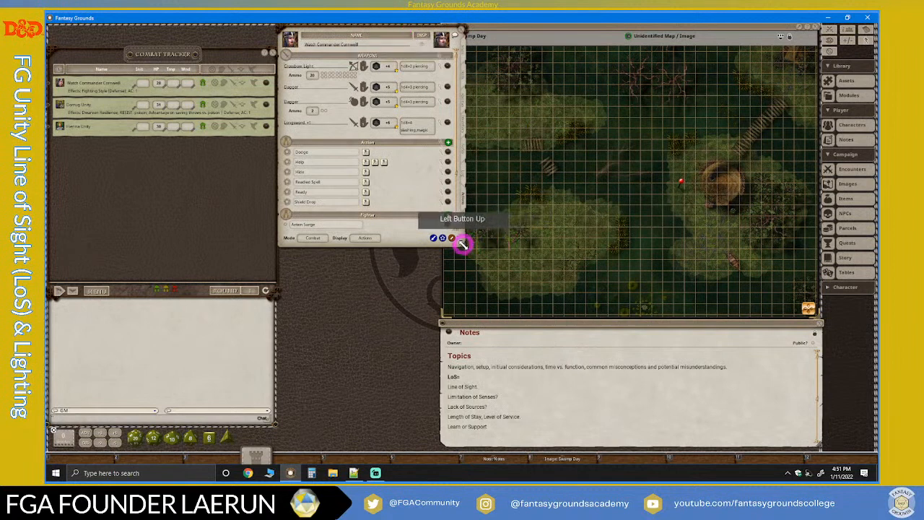
{"action": "left_click_drag", "start_coordinate": [462, 242], "coordinate": [438, 442]}
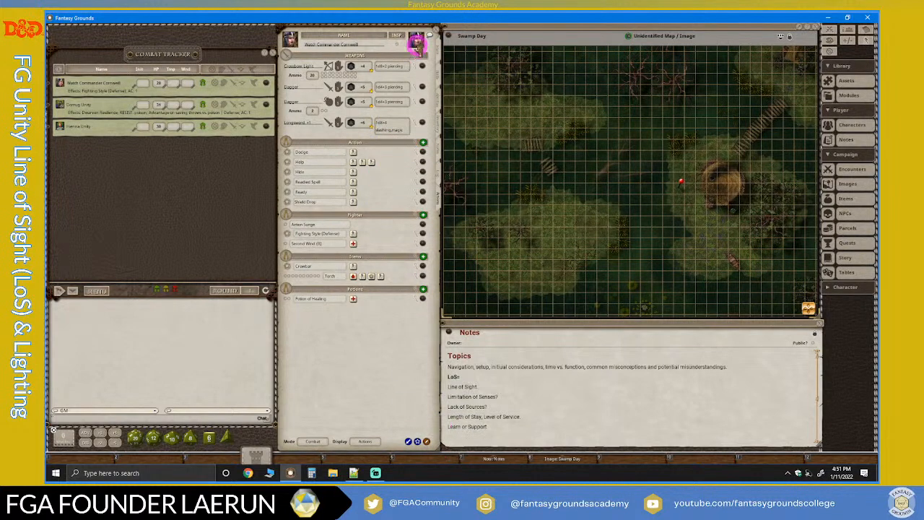
{"action": "left_click", "coordinate": [434, 30]}
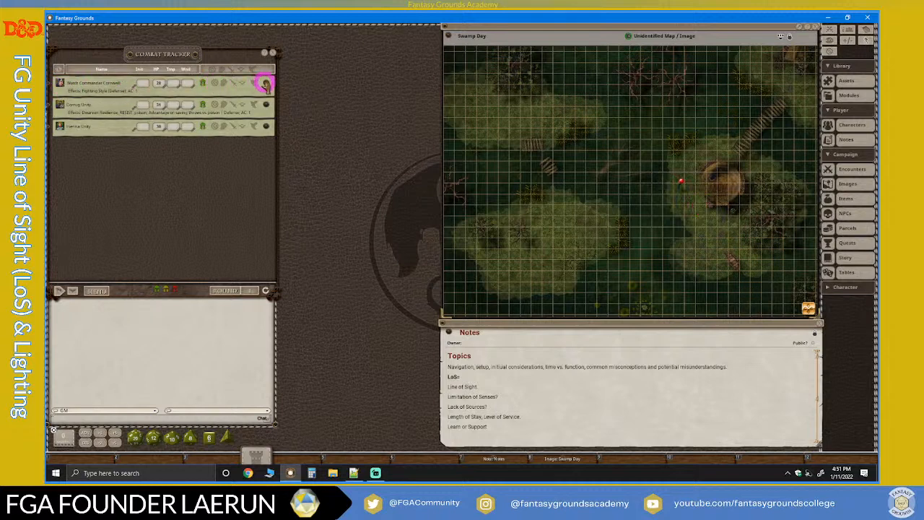
Open the Watch Commander's and dwarf fighter's character sheets, fit the fighter's sheet between the combat tracker and map, and show its actions.
{"action": "left_click", "coordinate": [265, 85]}
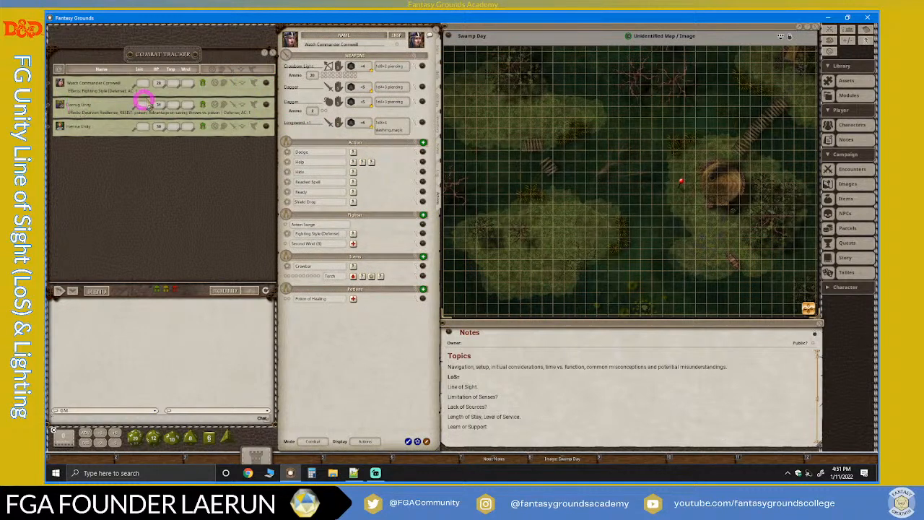
{"action": "left_click", "coordinate": [266, 105]}
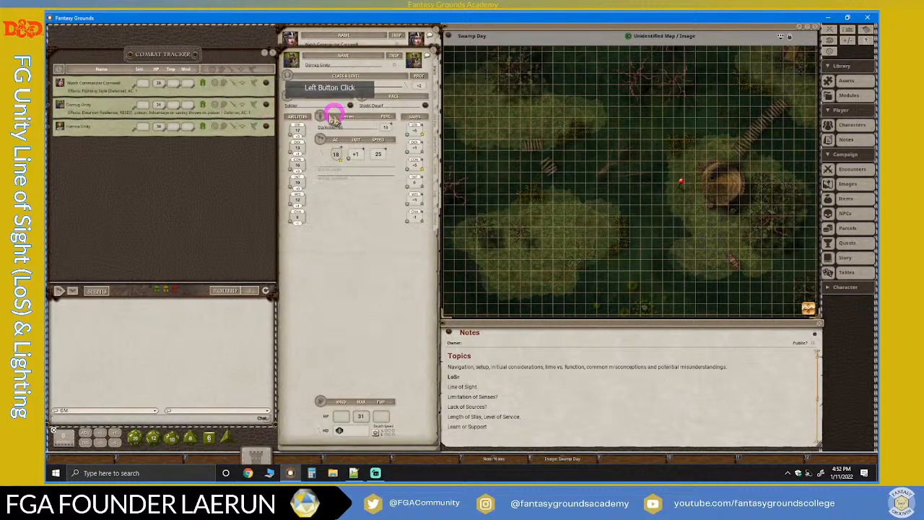
{"action": "left_click_drag", "start_coordinate": [391, 211], "coordinate": [386, 192]}
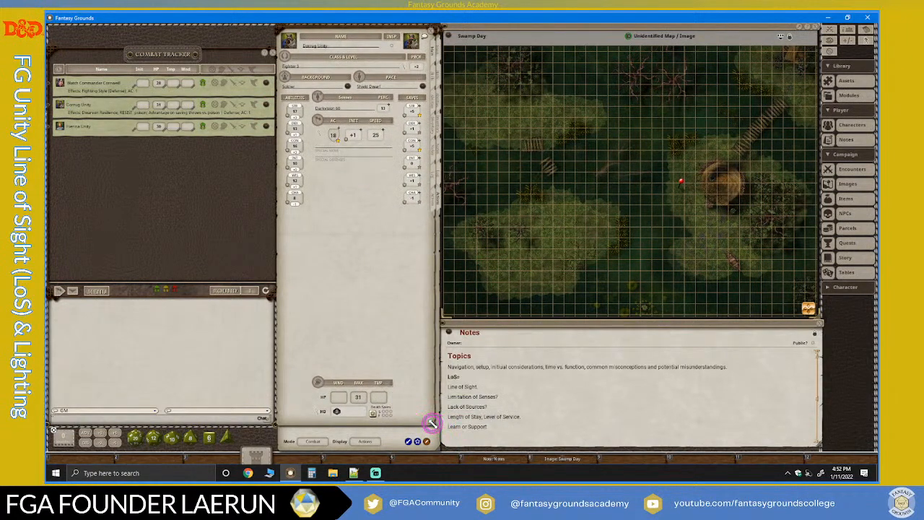
{"action": "left_click_drag", "start_coordinate": [430, 424], "coordinate": [437, 447]}
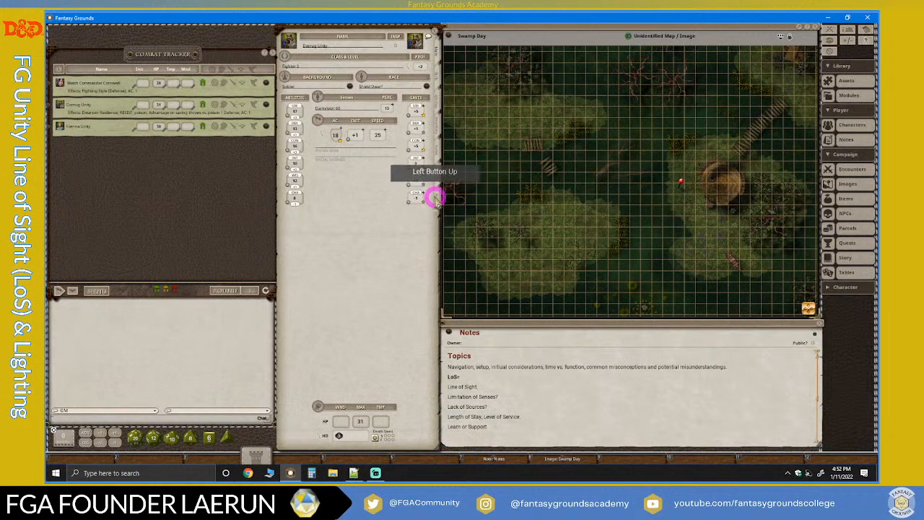
{"action": "left_click", "coordinate": [423, 172]}
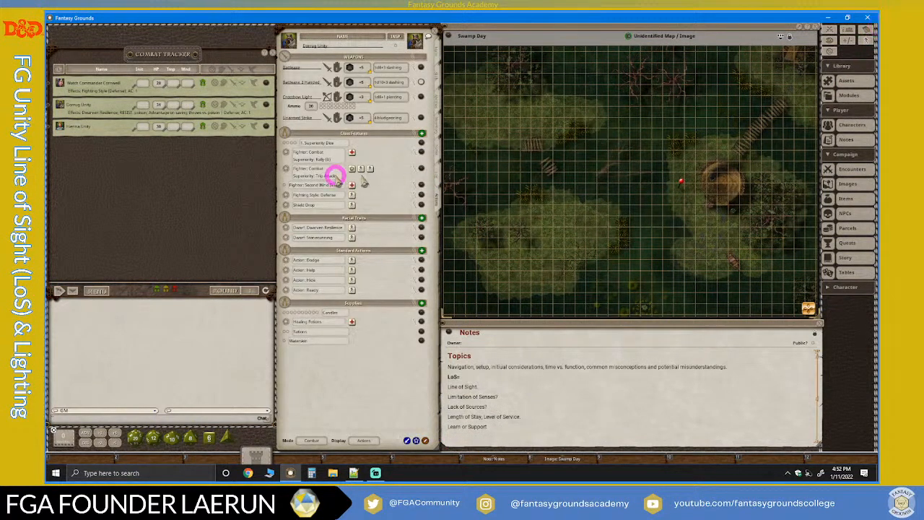
Open the dwarf cleric's character sheet, fit it to the full-height gap between the combat tracker and map, and show its actions.
{"action": "left_click", "coordinate": [266, 127]}
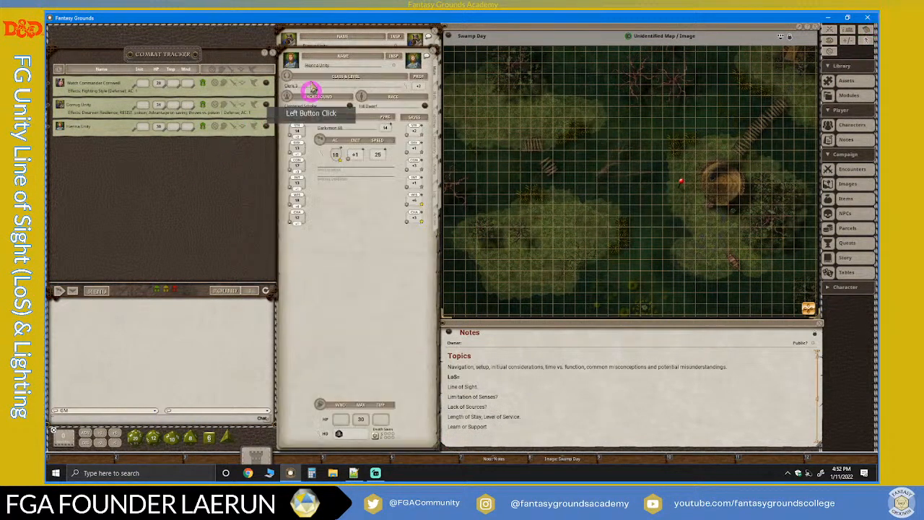
{"action": "left_click_drag", "start_coordinate": [334, 56], "coordinate": [337, 31]}
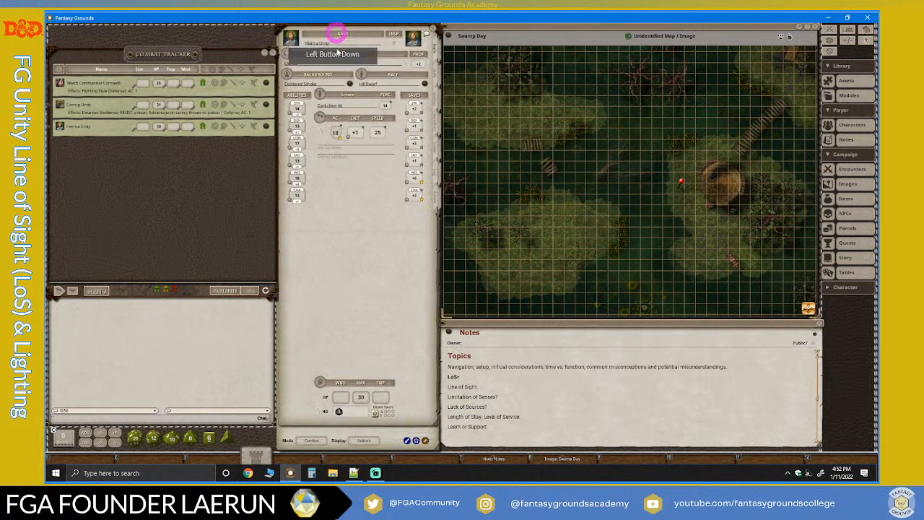
{"action": "left_click_drag", "start_coordinate": [439, 424], "coordinate": [441, 448]}
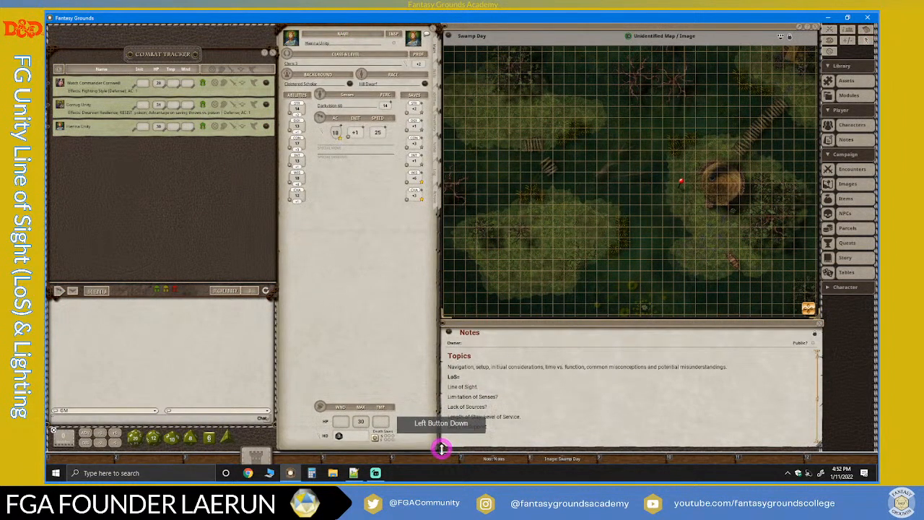
{"action": "left_click", "coordinate": [435, 198]}
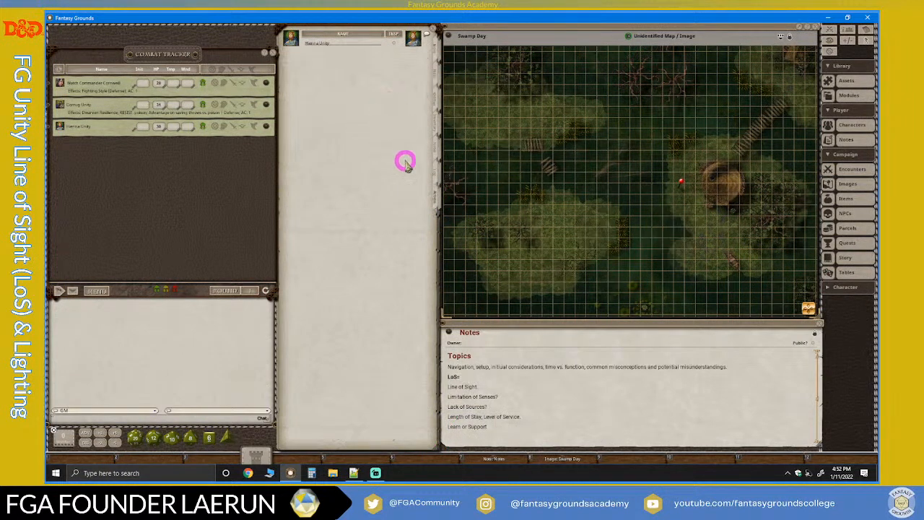
Delete the two-handed warhammer entry from the dwarf cleric's weapons and close the character sheet.
{"action": "scroll", "coordinate": [350, 354], "scroll_direction": "down", "scroll_amount": 3}
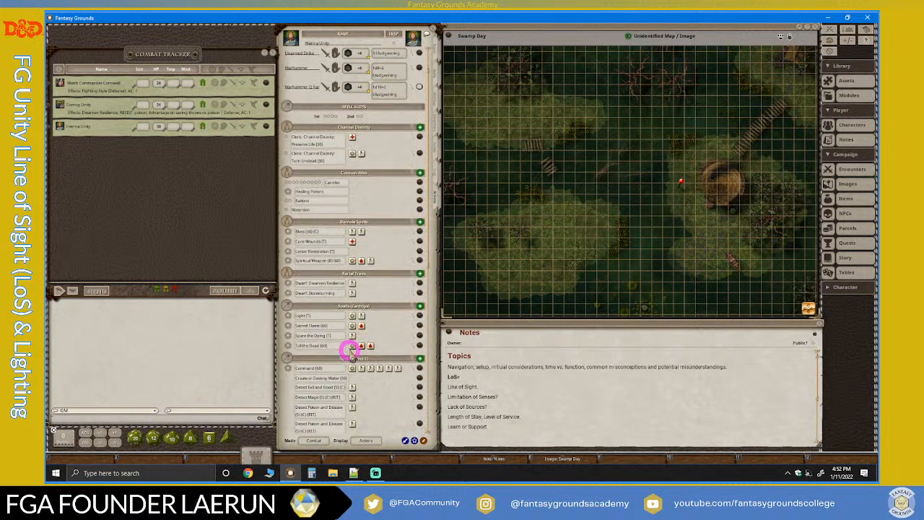
{"action": "scroll", "coordinate": [350, 352], "scroll_direction": "up", "scroll_amount": 3}
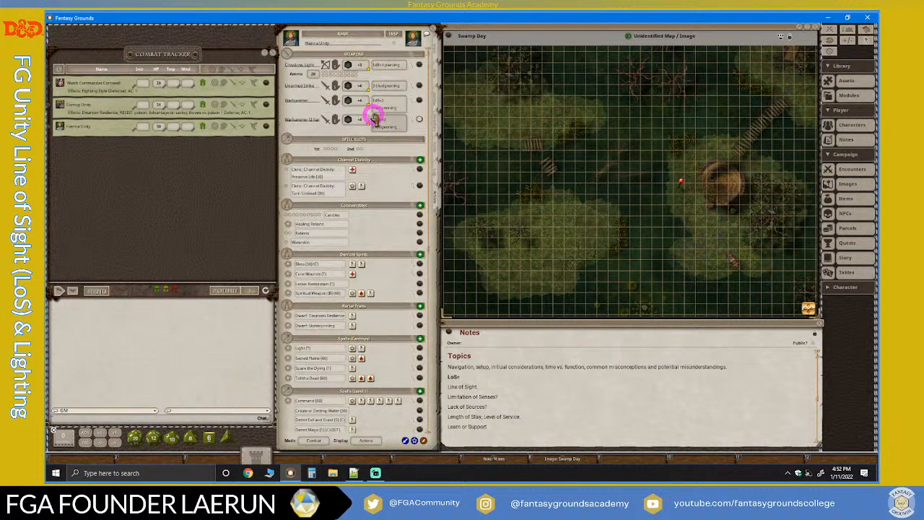
{"action": "left_click", "coordinate": [421, 119]}
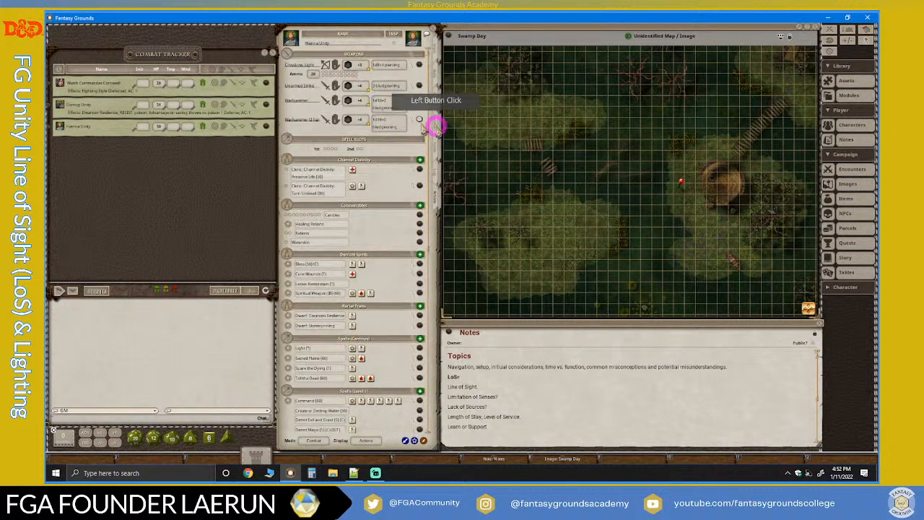
{"action": "right_click", "coordinate": [419, 120]}
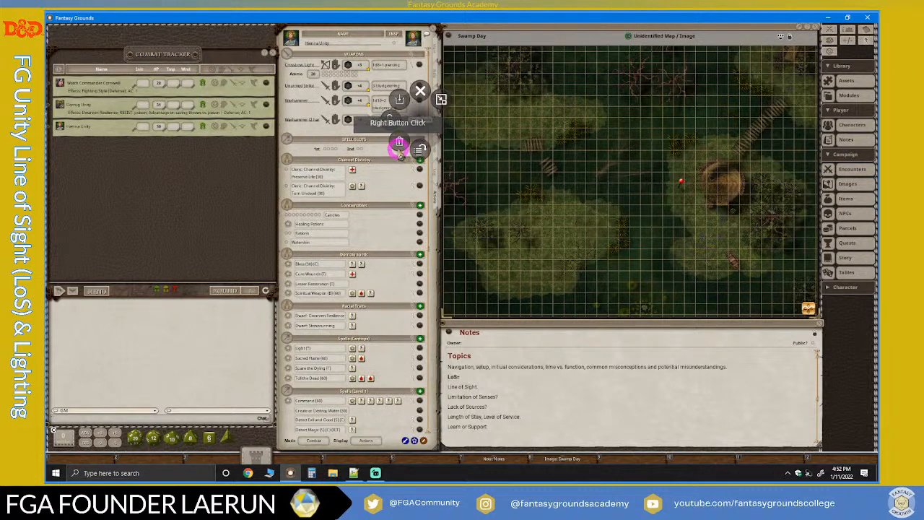
{"action": "left_click", "coordinate": [399, 141]}
{"action": "left_click", "coordinate": [366, 147]}
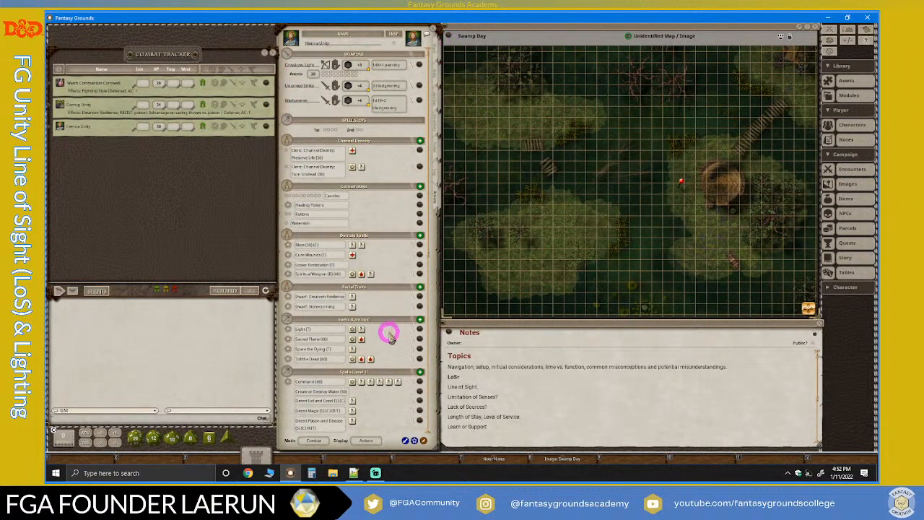
{"action": "scroll", "coordinate": [388, 329], "scroll_direction": "down", "scroll_amount": 3}
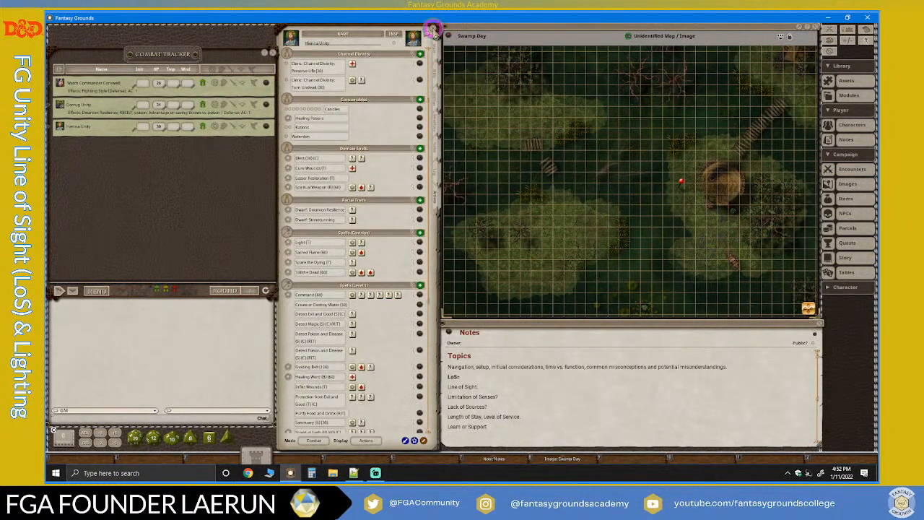
{"action": "left_click", "coordinate": [433, 29]}
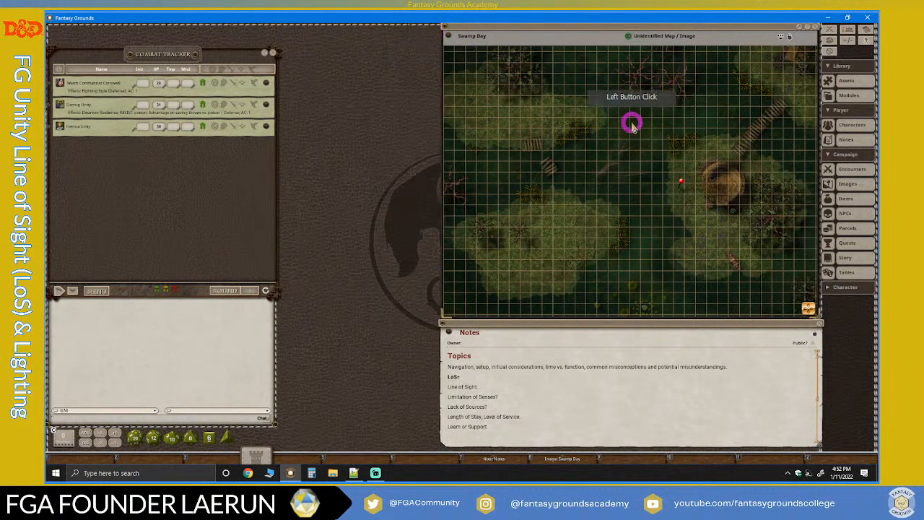
Open the Watch Commander's, dwarf fighter's and dwarf cleric's character sheets one after another from the combat tracker.
{"action": "left_click", "coordinate": [265, 84]}
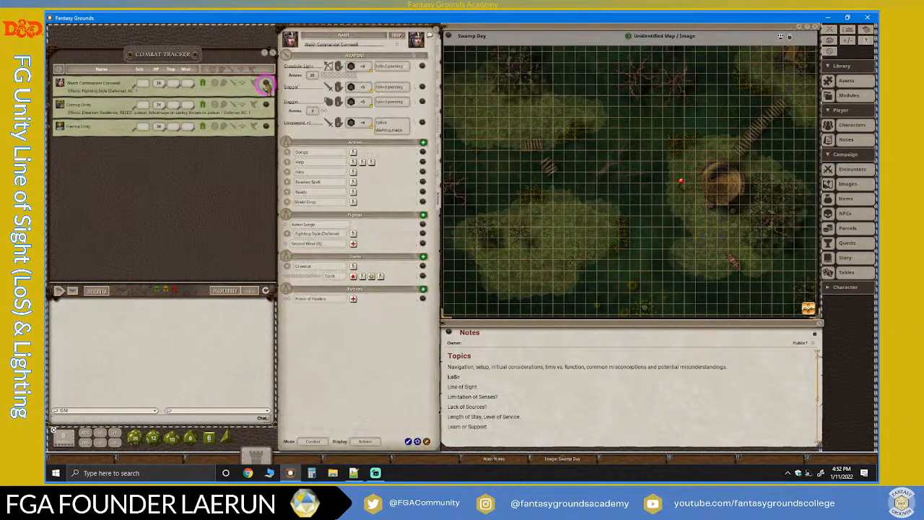
{"action": "left_click", "coordinate": [267, 108]}
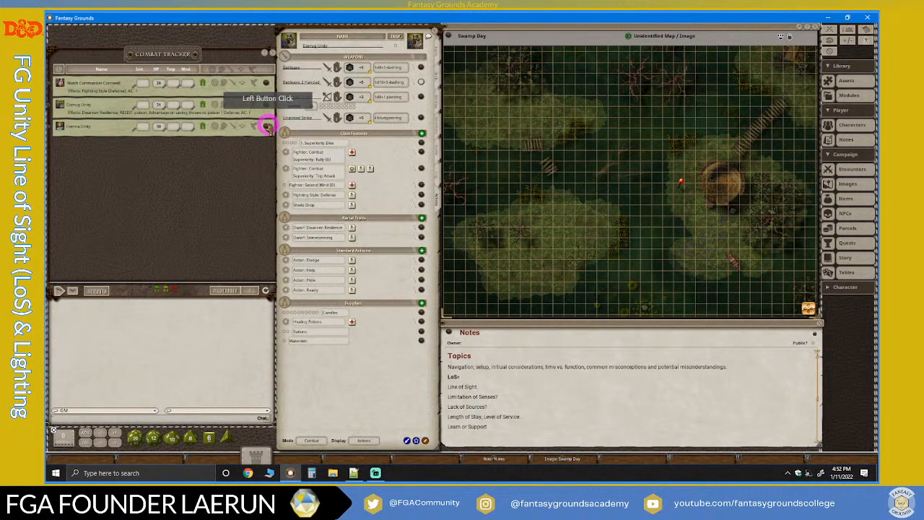
{"action": "left_click", "coordinate": [267, 124]}
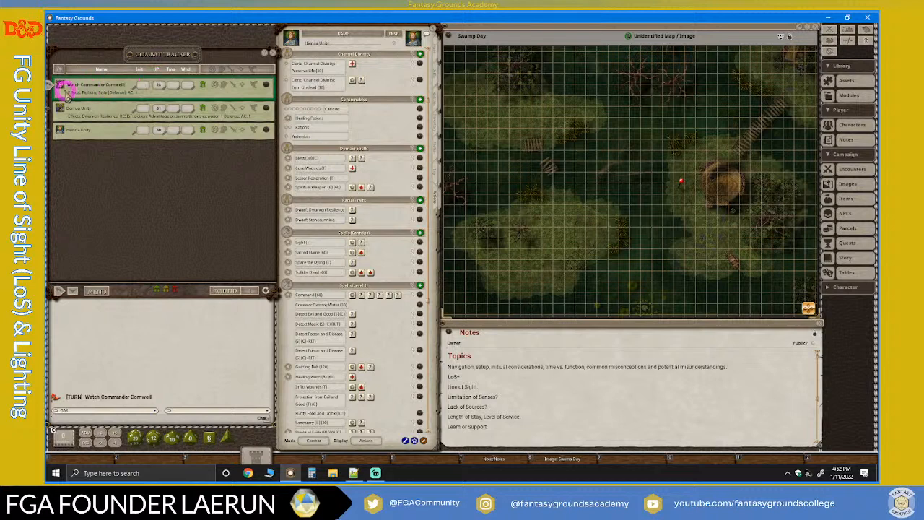
Advance the combat turn from the Watch Commander through the dwarf fighter to the dwarf cleric, opening each active combatant's character sheet.
{"action": "left_click", "coordinate": [265, 85]}
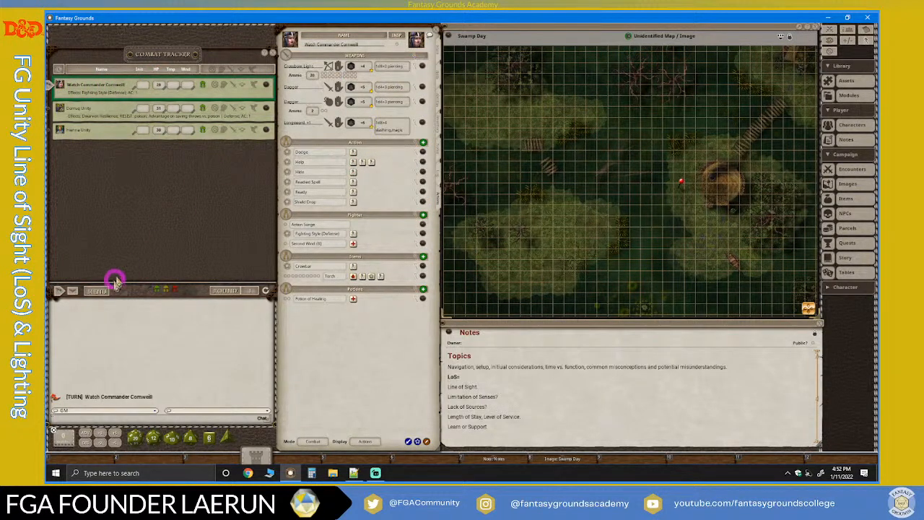
{"action": "left_click", "coordinate": [63, 290]}
{"action": "left_click", "coordinate": [264, 110]}
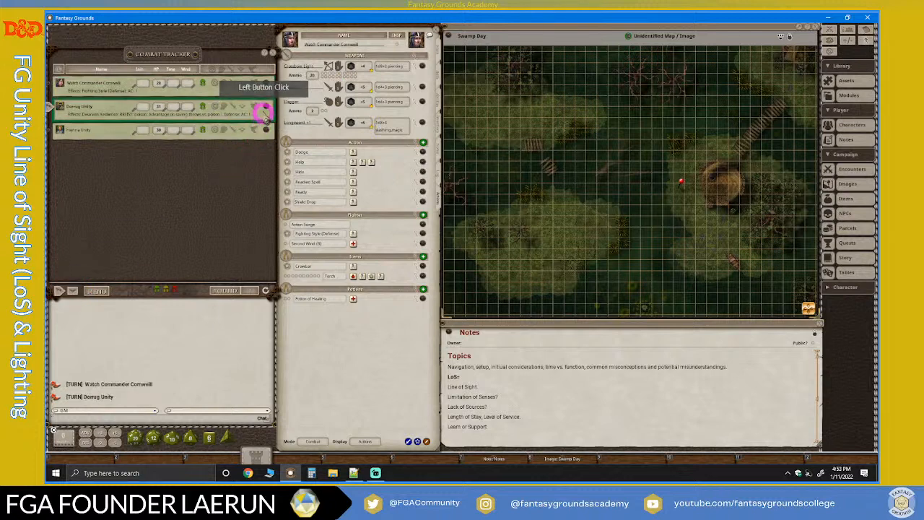
{"action": "left_click", "coordinate": [265, 108]}
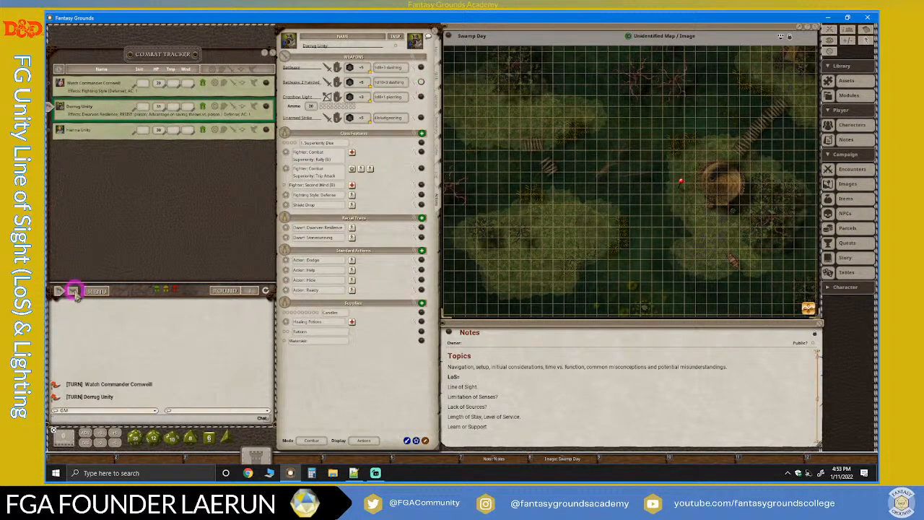
{"action": "left_click", "coordinate": [72, 291]}
{"action": "left_click", "coordinate": [266, 128]}
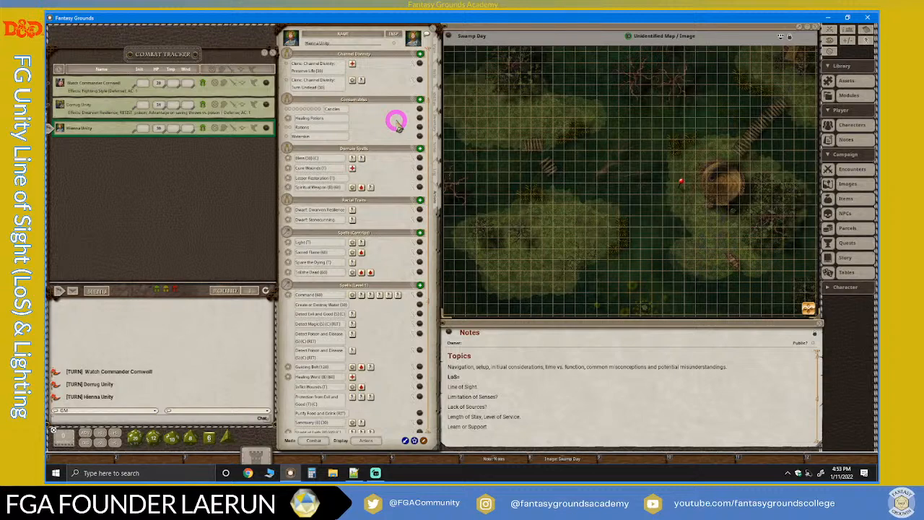
Switch to Streamlabs Desktop to check the stream chat, and return to Fantasy Grounds.
{"action": "left_click", "coordinate": [377, 473]}
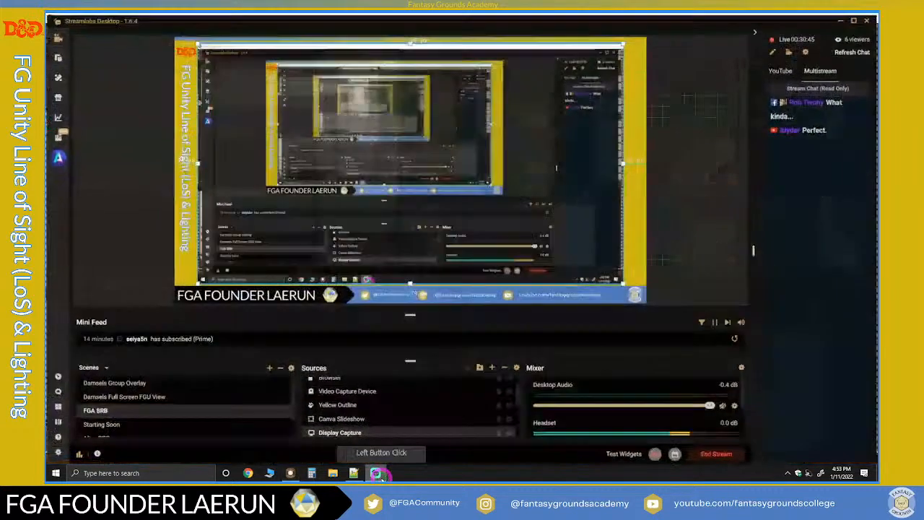
{"action": "left_click", "coordinate": [377, 473]}
{"action": "left_click", "coordinate": [547, 287]}
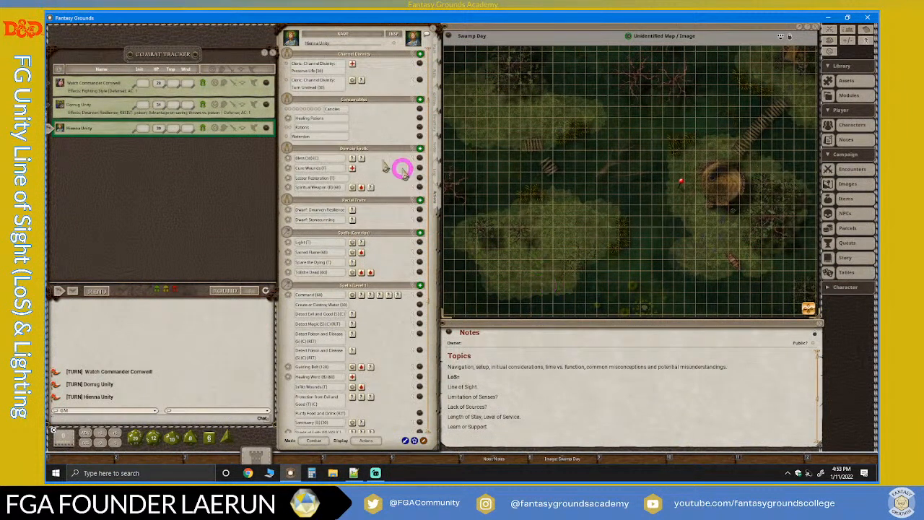
Move the combat tracker up to the upper edge of the tabletop.
{"action": "left_click_drag", "start_coordinate": [165, 54], "coordinate": [163, 41]}
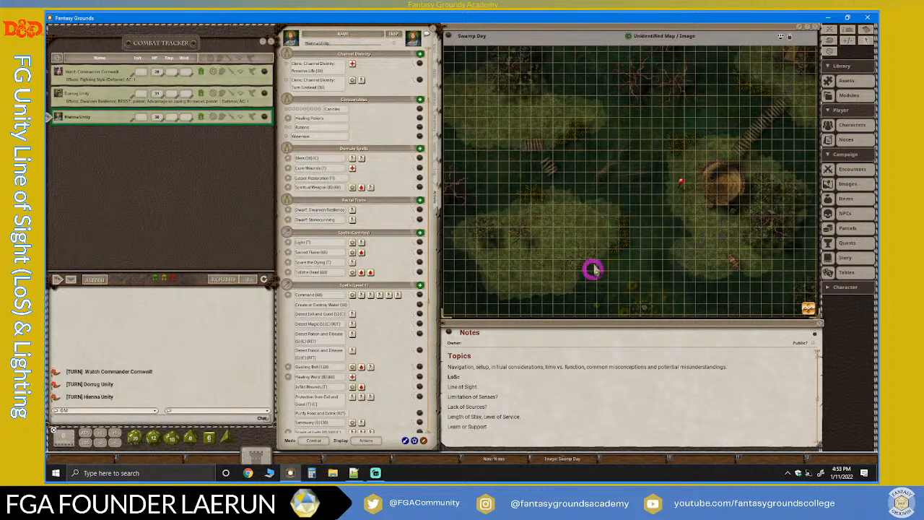
{"action": "scroll", "coordinate": [571, 245], "scroll_direction": "up", "scroll_amount": 1}
{"action": "scroll", "coordinate": [571, 246], "scroll_direction": "down", "scroll_amount": 1}
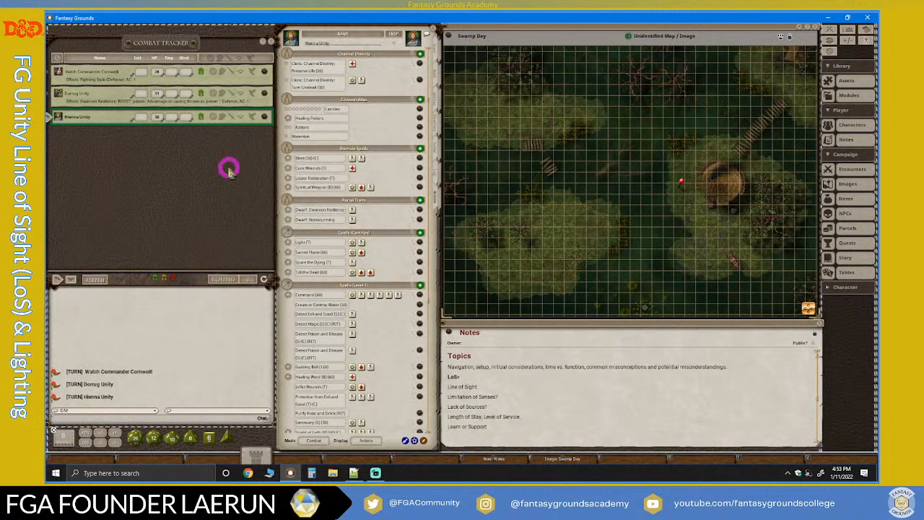
Move the Swamp Day map over the character sheet, close it, and reopen it from its hotkey shortcut.
{"action": "left_click_drag", "start_coordinate": [547, 28], "coordinate": [226, 143]}
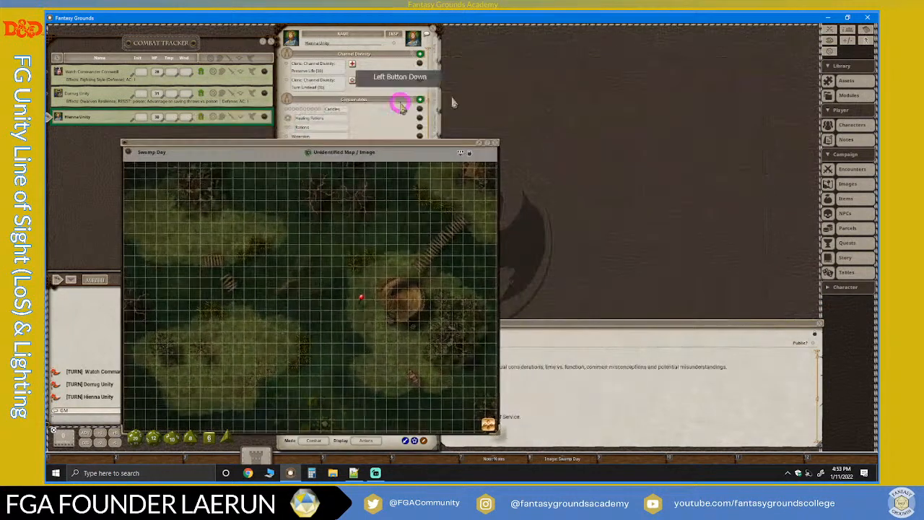
{"action": "left_click", "coordinate": [494, 142]}
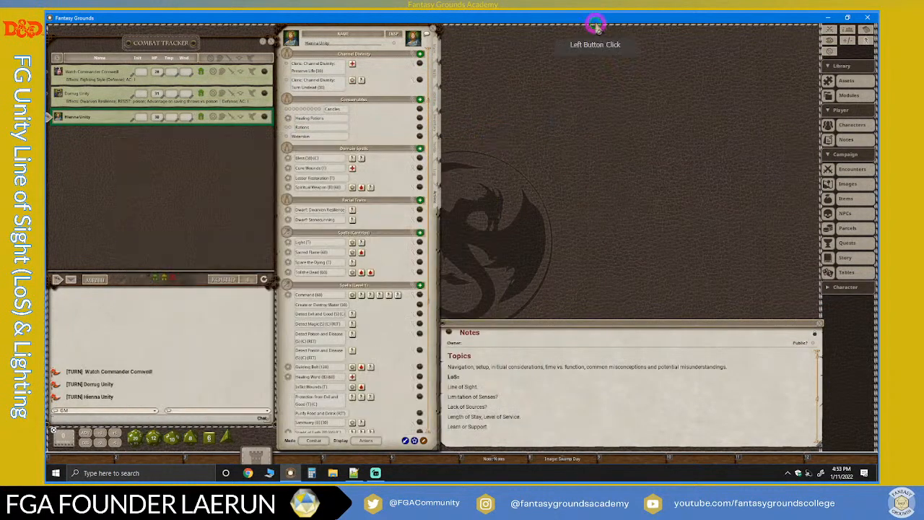
{"action": "left_click", "coordinate": [553, 458]}
{"action": "left_click", "coordinate": [256, 210]}
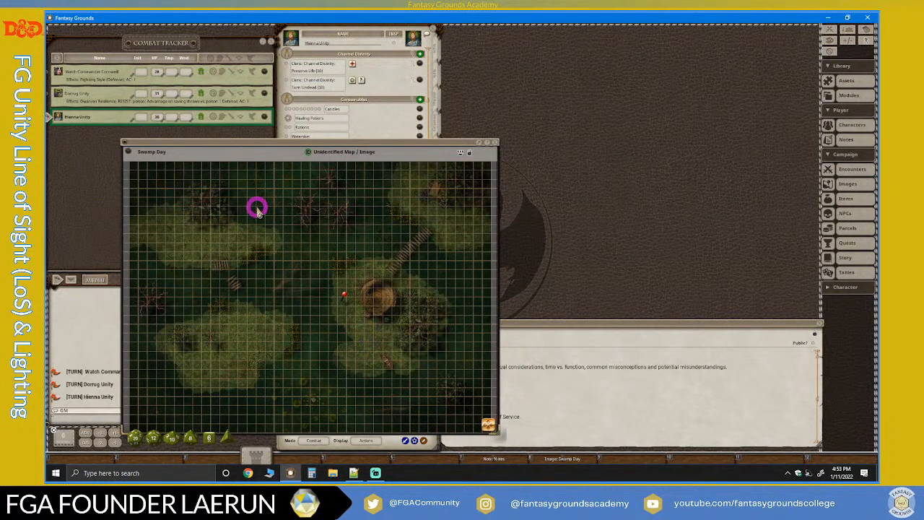
Move the Swamp Day map back above the Notes, close it, and reopen it from its hotkey shortcut.
{"action": "left_click_drag", "start_coordinate": [226, 145], "coordinate": [549, 28]}
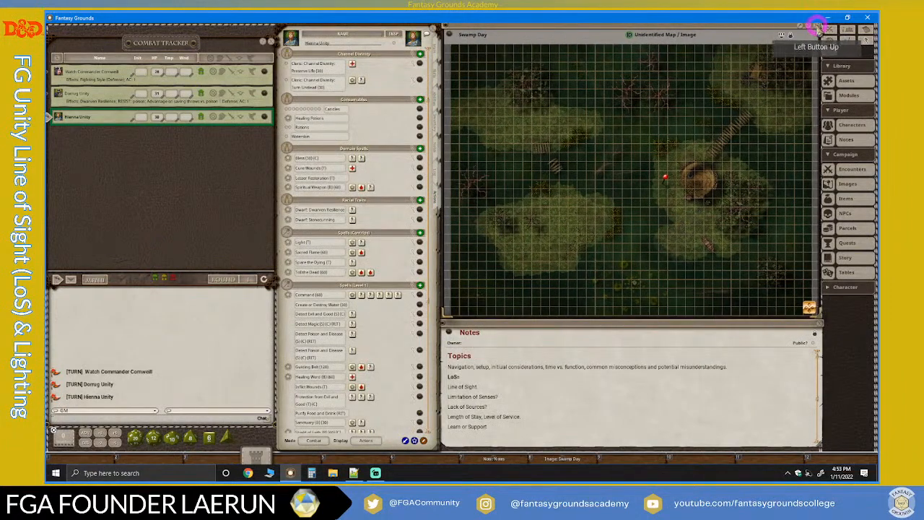
{"action": "left_click", "coordinate": [817, 30]}
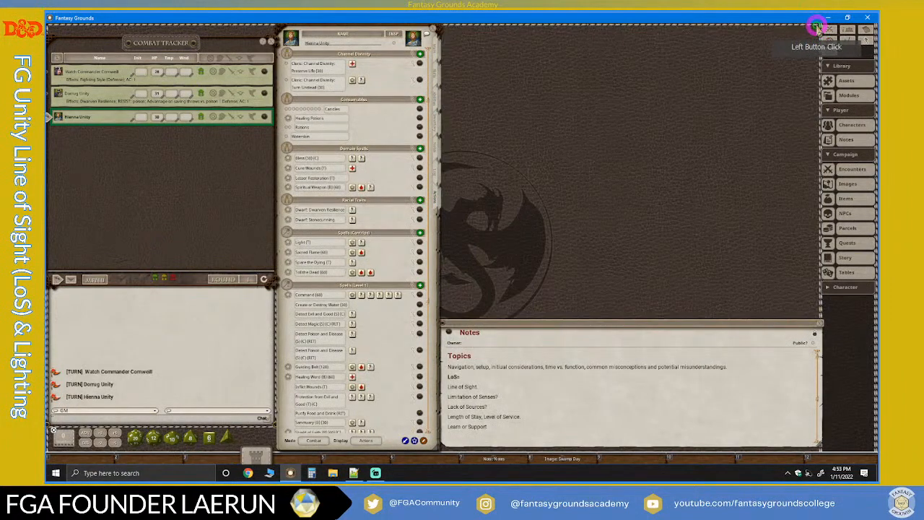
{"action": "left_click", "coordinate": [556, 459]}
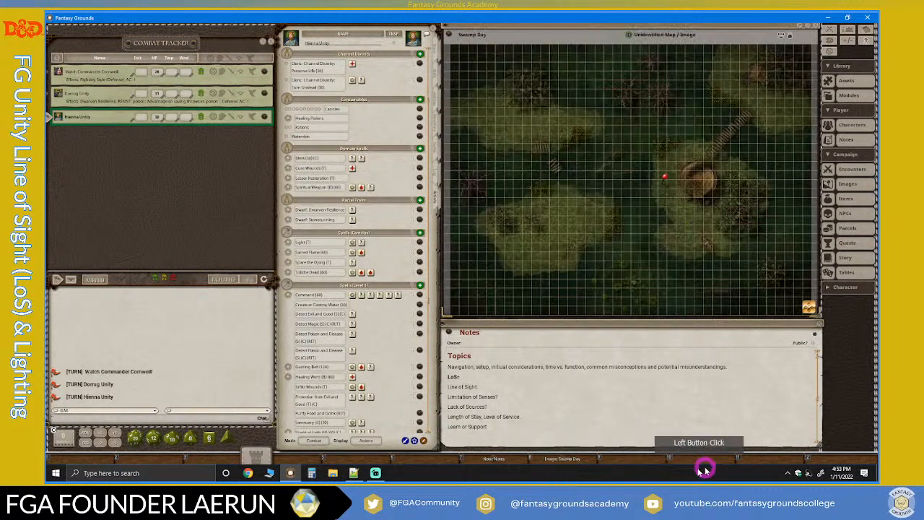
Unlock the dice tower and move it up beside the dice so that it clears the hotkey bar.
{"action": "right_click", "coordinate": [257, 452]}
{"action": "left_click", "coordinate": [261, 414]}
{"action": "left_click_drag", "start_coordinate": [255, 451], "coordinate": [254, 427]}
Bring up the Notes from their hotkey shortcut and read further down the topics list.
{"action": "left_click", "coordinate": [508, 460]}
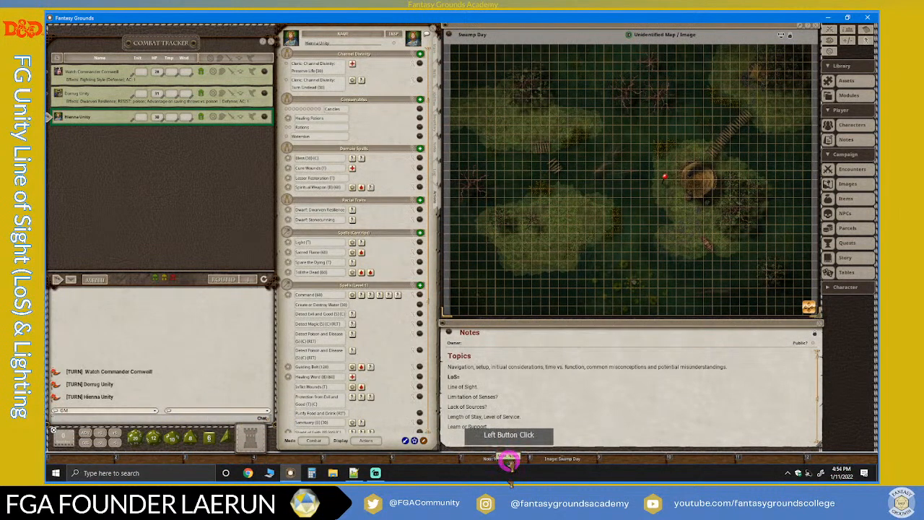
{"action": "scroll", "coordinate": [528, 378], "scroll_direction": "down", "scroll_amount": 3}
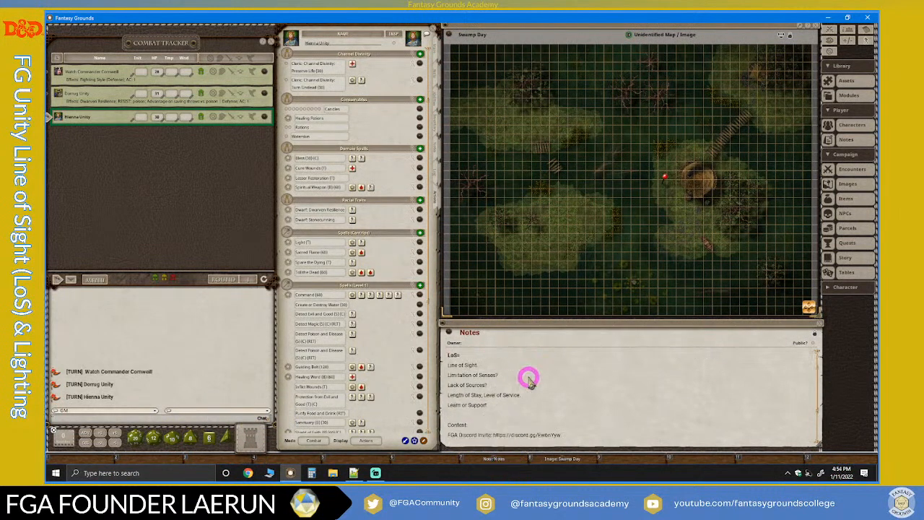
Unlock the Notes for editing, insert a blank line above Topics, and add a link to the Swamp Day map there.
{"action": "scroll", "coordinate": [528, 379], "scroll_direction": "up", "scroll_amount": 3}
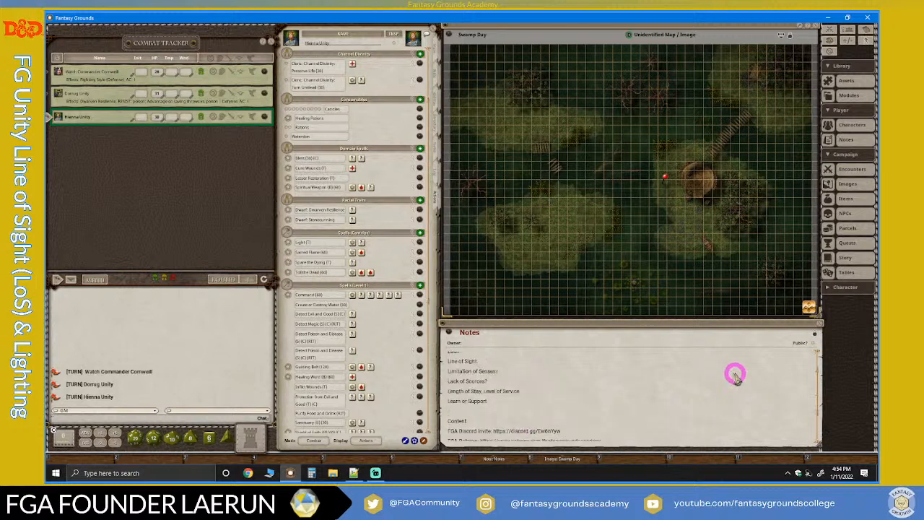
{"action": "left_click", "coordinate": [816, 333]}
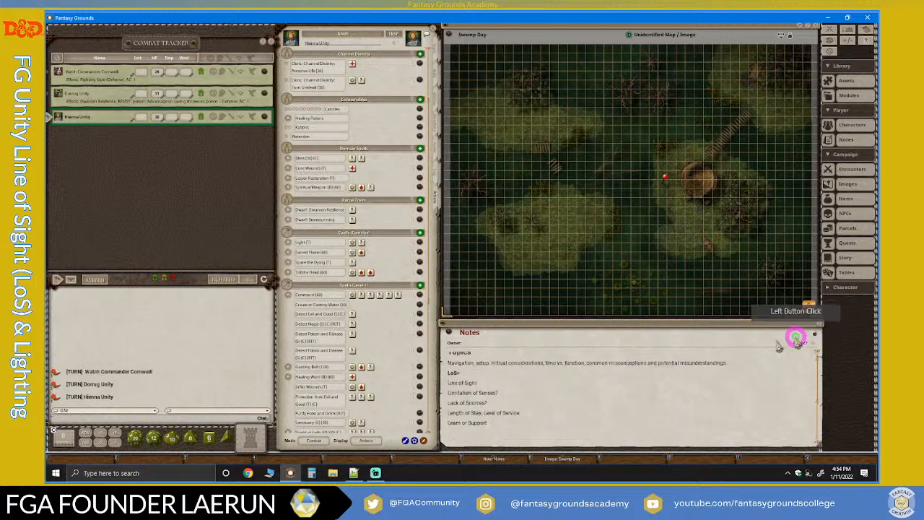
{"action": "scroll", "coordinate": [512, 371], "scroll_direction": "up", "scroll_amount": 1}
{"action": "left_click", "coordinate": [514, 388]}
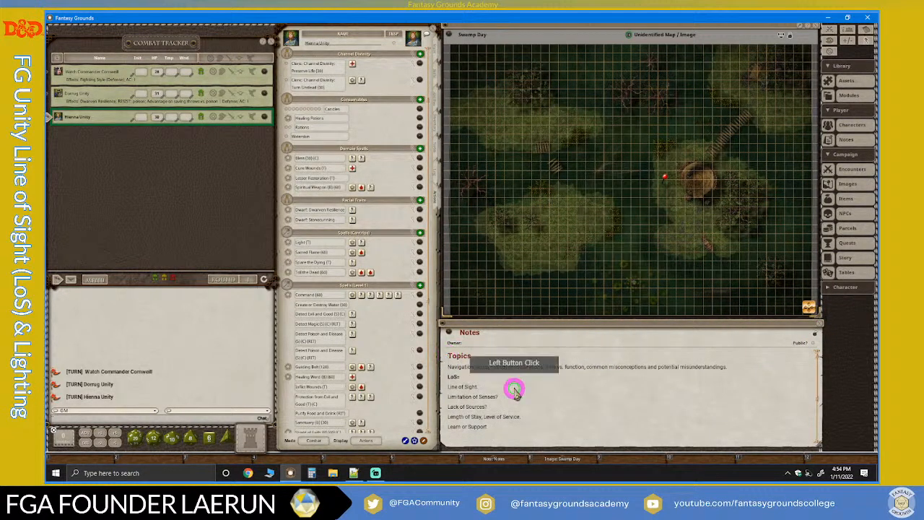
{"action": "left_click", "coordinate": [450, 361]}
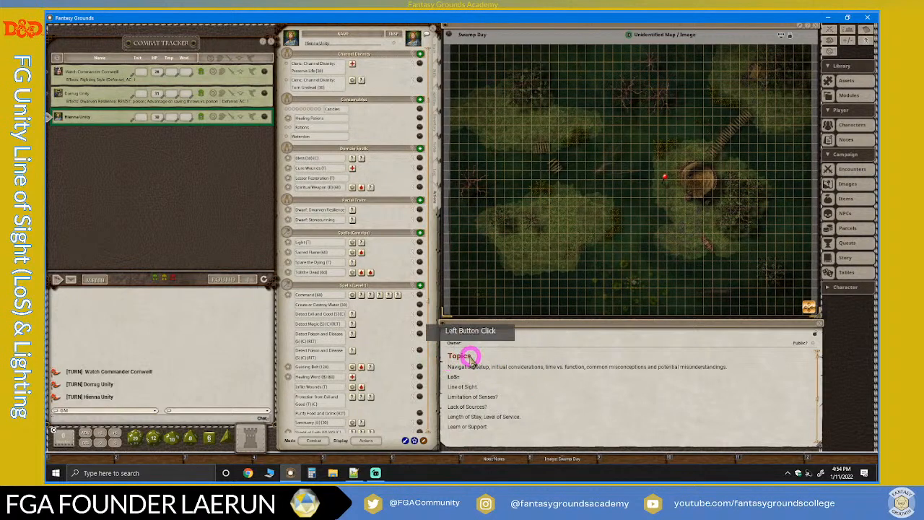
{"action": "left_click", "coordinate": [450, 358]}
{"action": "left_click", "coordinate": [523, 372]}
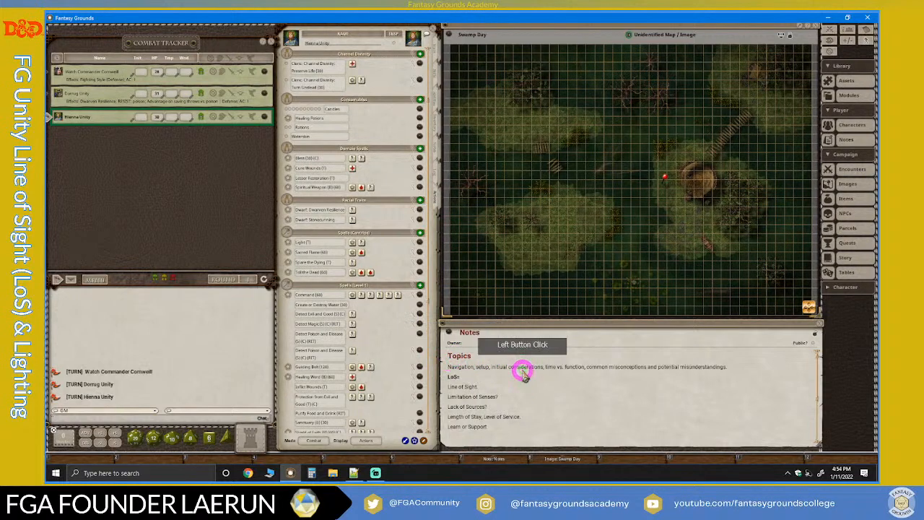
{"action": "key", "text": "Return"}
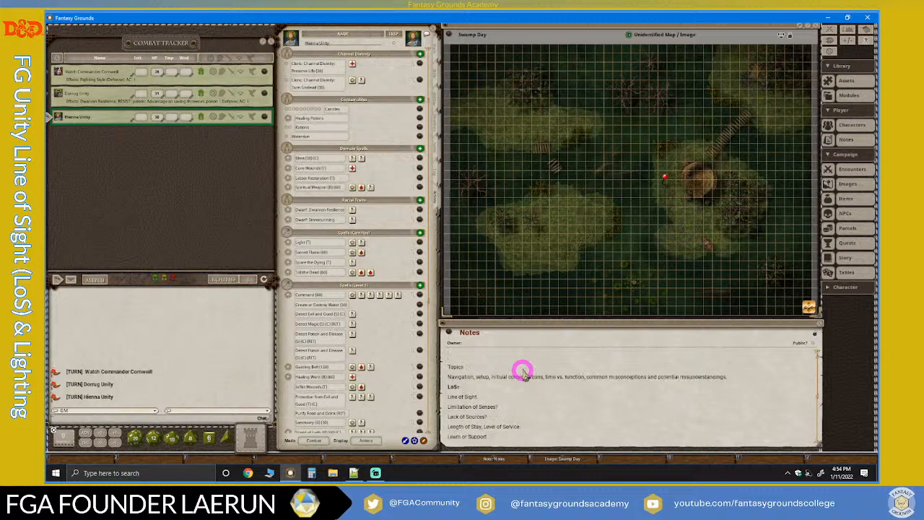
{"action": "left_click_drag", "start_coordinate": [448, 35], "coordinate": [449, 352]}
{"action": "left_click", "coordinate": [520, 367]}
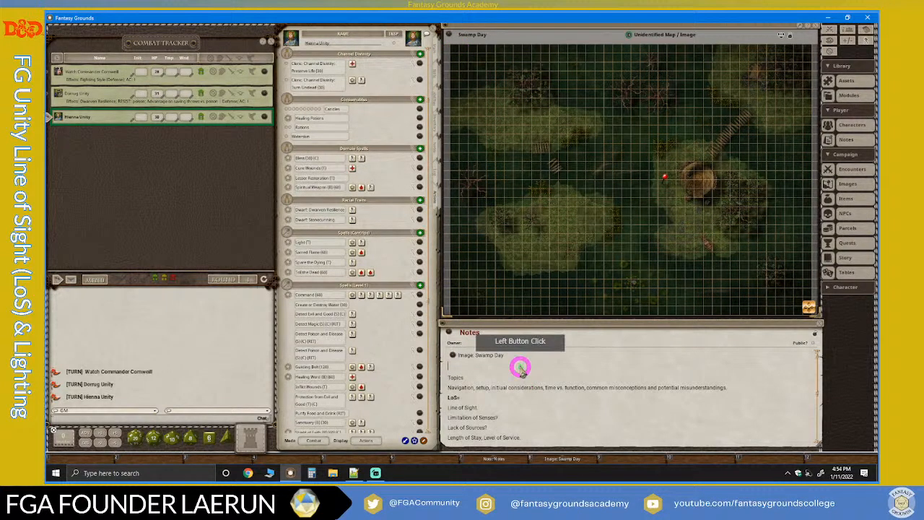
Add links to all three characters in the combat tracker to the Notes, below the Swamp Day map link.
{"action": "left_click", "coordinate": [268, 96]}
{"action": "left_click_drag", "start_coordinate": [264, 71], "coordinate": [470, 366]}
{"action": "scroll", "coordinate": [551, 367], "scroll_direction": "down", "scroll_amount": 2}
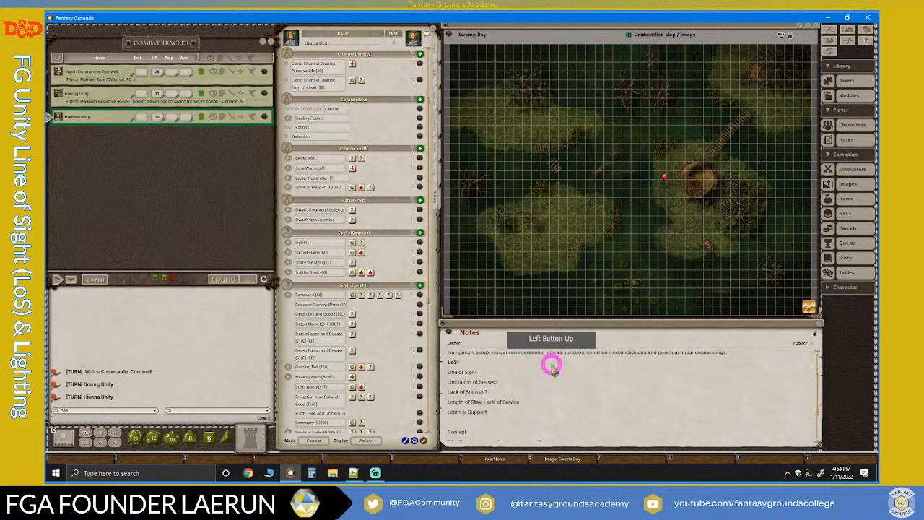
{"action": "scroll", "coordinate": [551, 366], "scroll_direction": "up", "scroll_amount": 3}
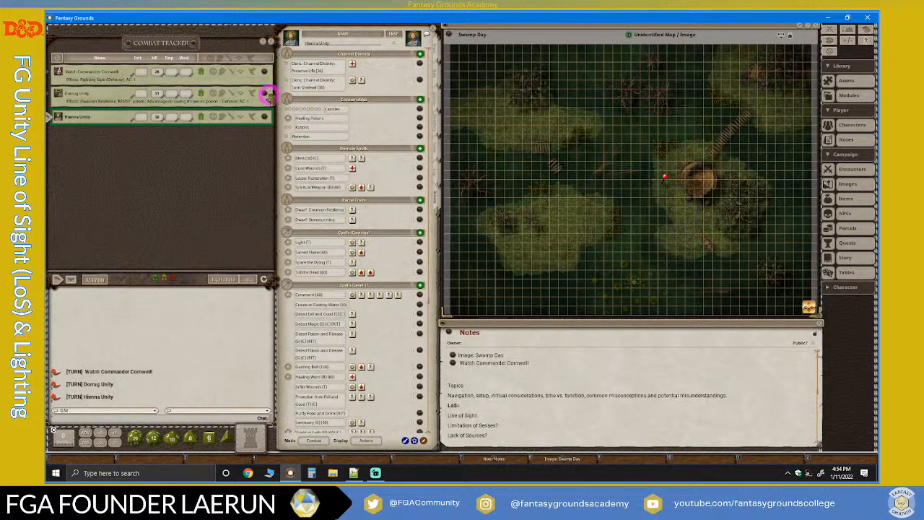
{"action": "left_click_drag", "start_coordinate": [265, 94], "coordinate": [582, 376]}
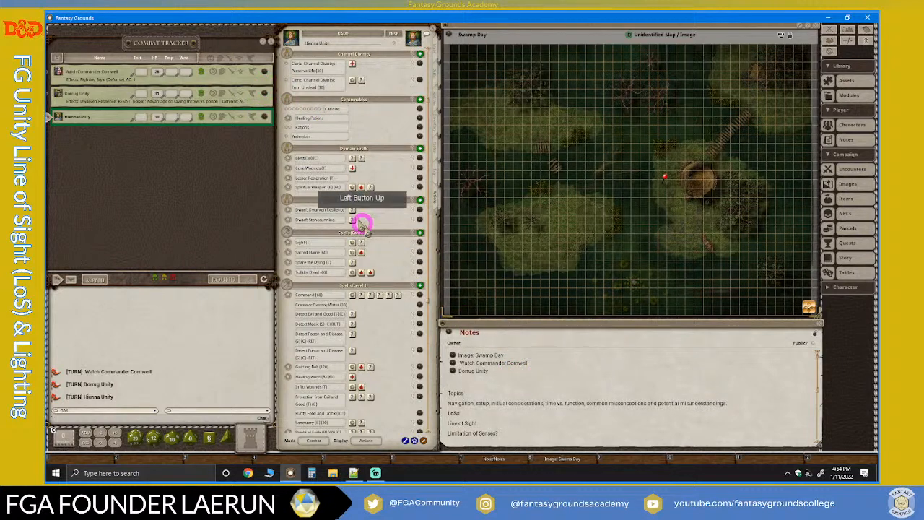
{"action": "left_click_drag", "start_coordinate": [264, 117], "coordinate": [493, 378]}
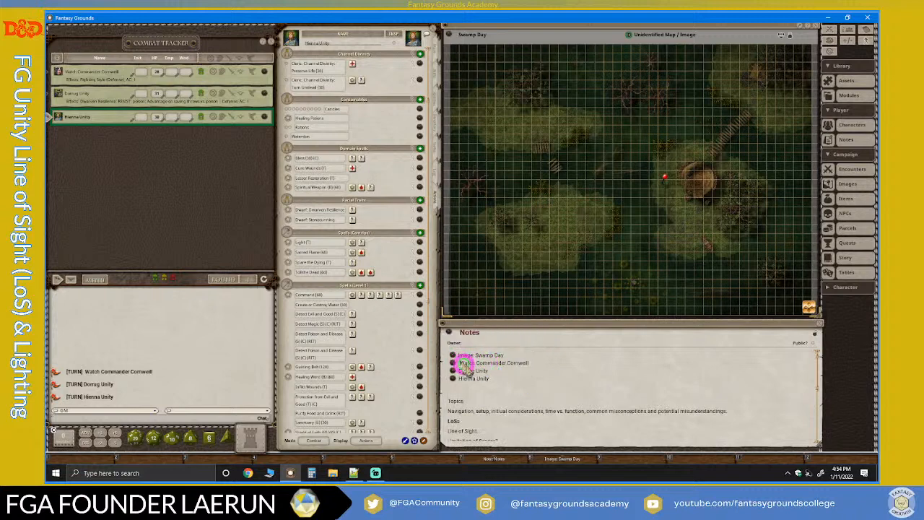
{"action": "left_click", "coordinate": [492, 383]}
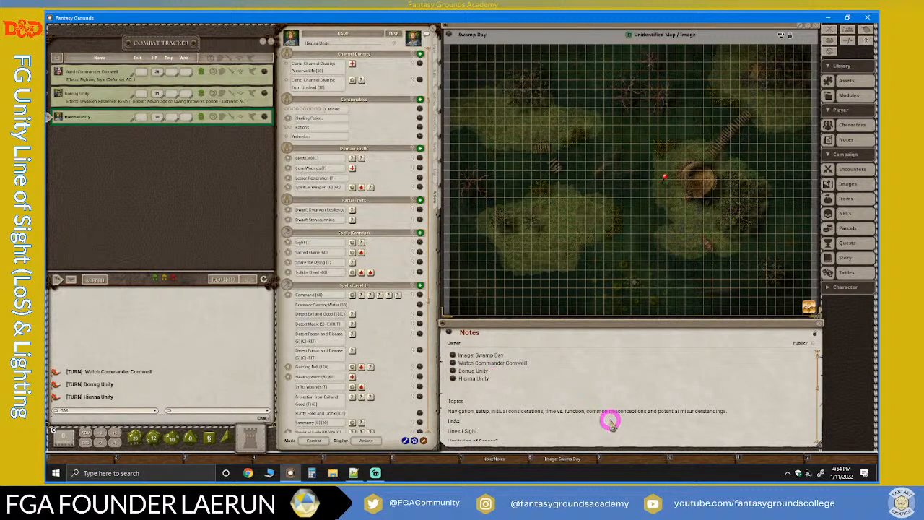
{"action": "left_click", "coordinate": [818, 336]}
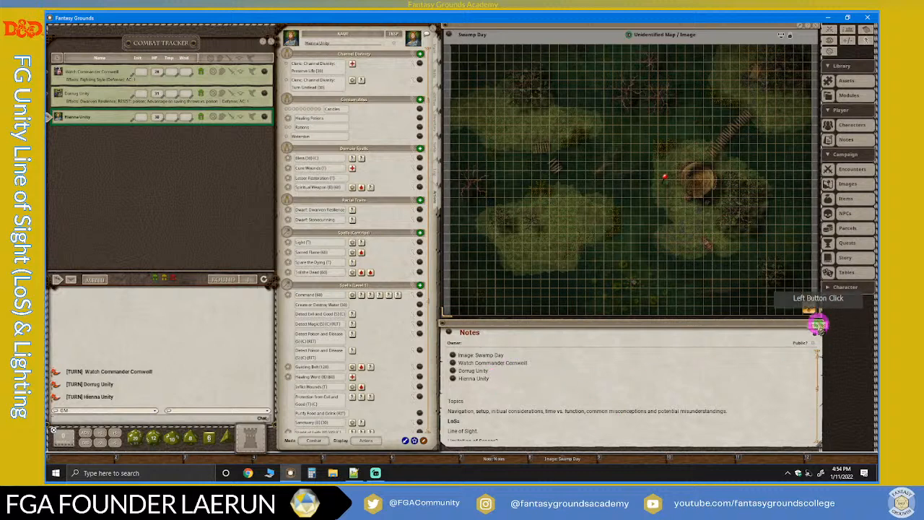
Close the Swamp Day map and all three open character sheets.
{"action": "left_click", "coordinate": [815, 27]}
{"action": "left_click", "coordinate": [431, 29]}
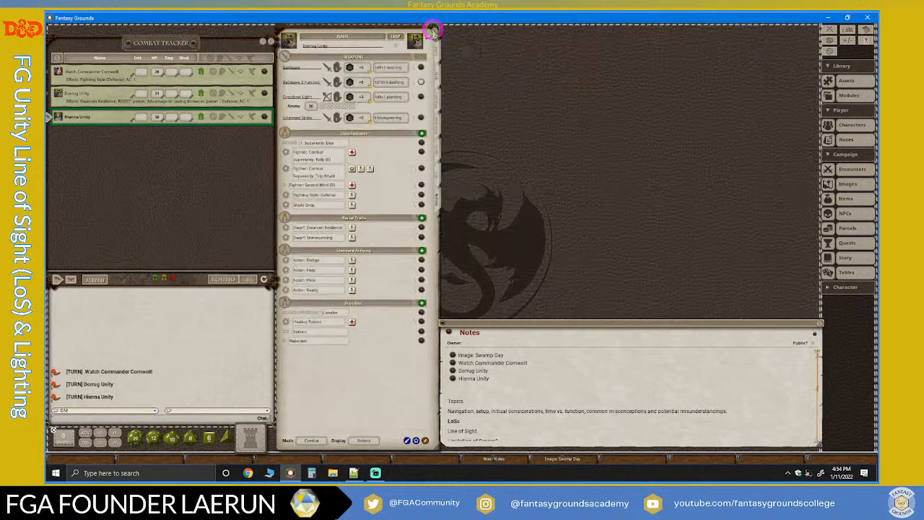
{"action": "left_click", "coordinate": [432, 30]}
{"action": "left_click", "coordinate": [432, 30]}
{"action": "left_click", "coordinate": [240, 62]}
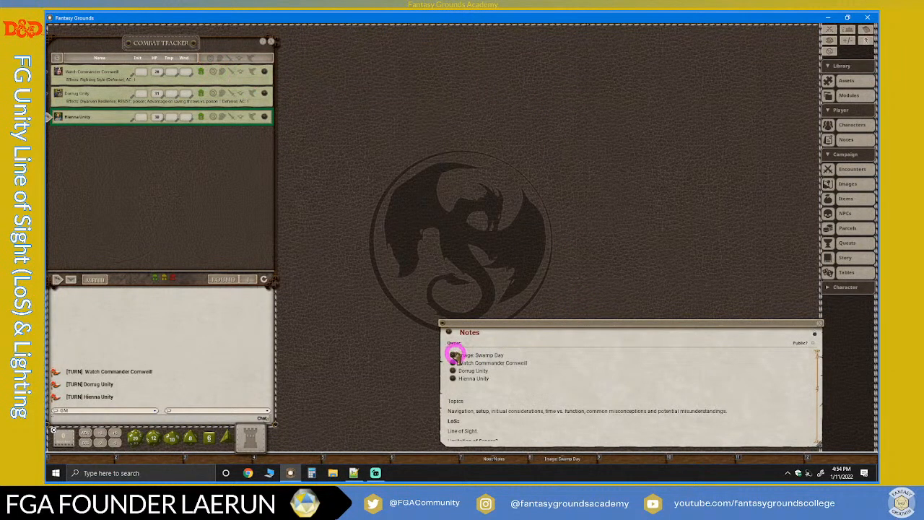
Close the combat tracker and add a link to it in the Notes below the character links.
{"action": "left_click", "coordinate": [508, 385]}
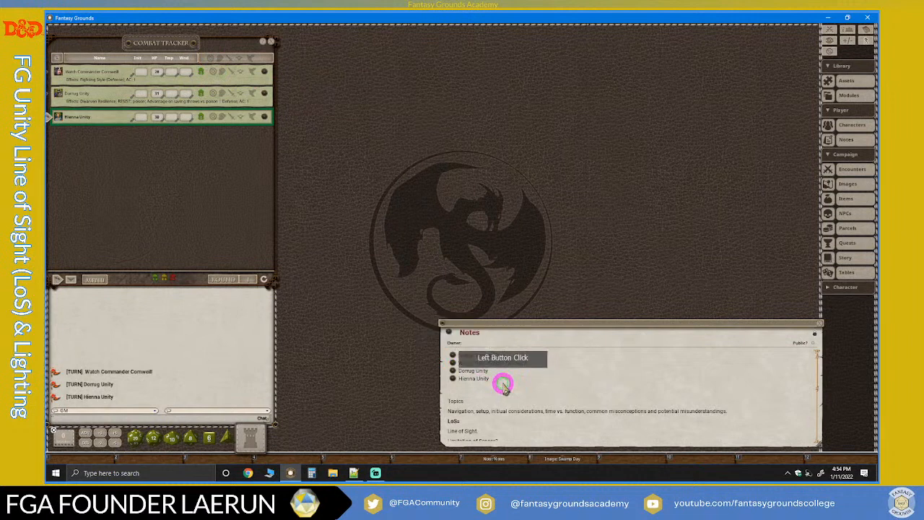
{"action": "left_click", "coordinate": [508, 382]}
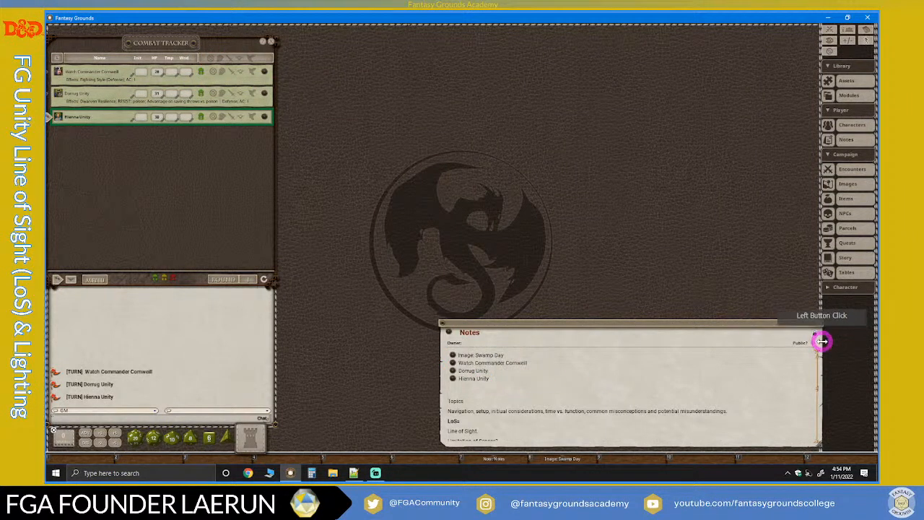
{"action": "left_click", "coordinate": [815, 333]}
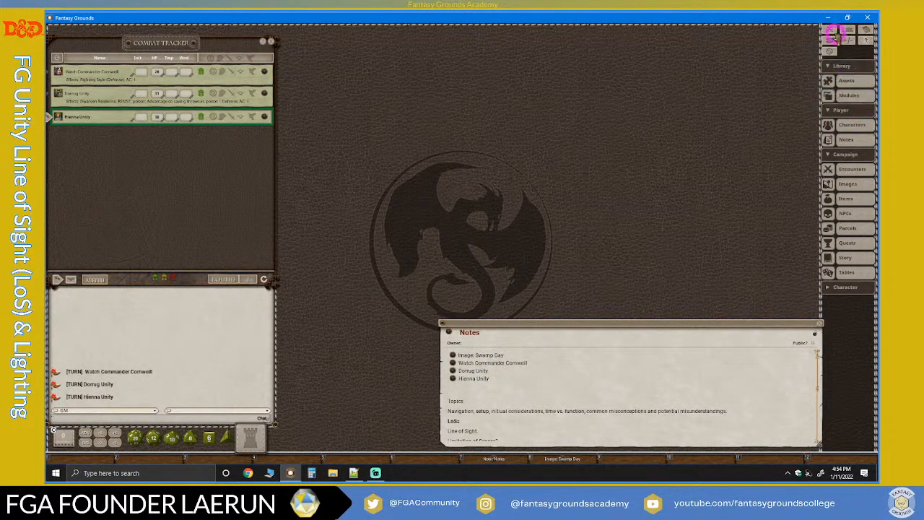
{"action": "left_click", "coordinate": [271, 40]}
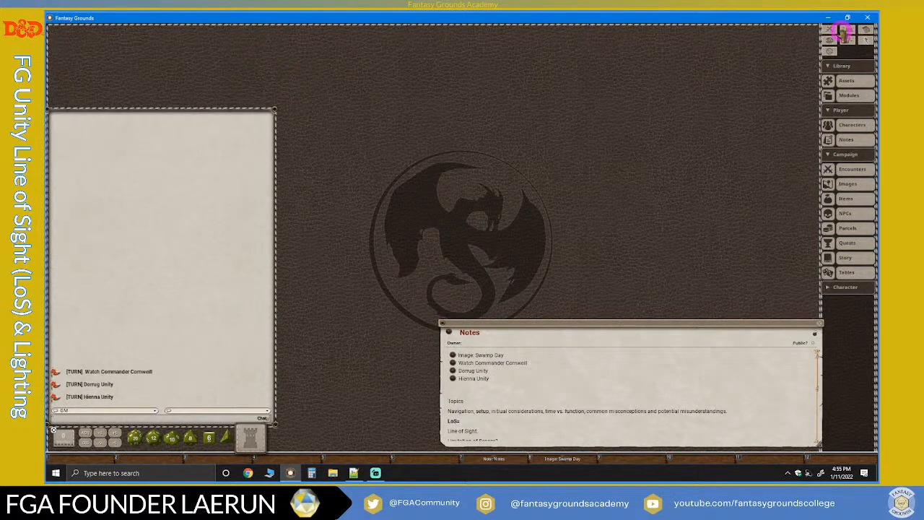
{"action": "left_click_drag", "start_coordinate": [829, 29], "coordinate": [491, 383]}
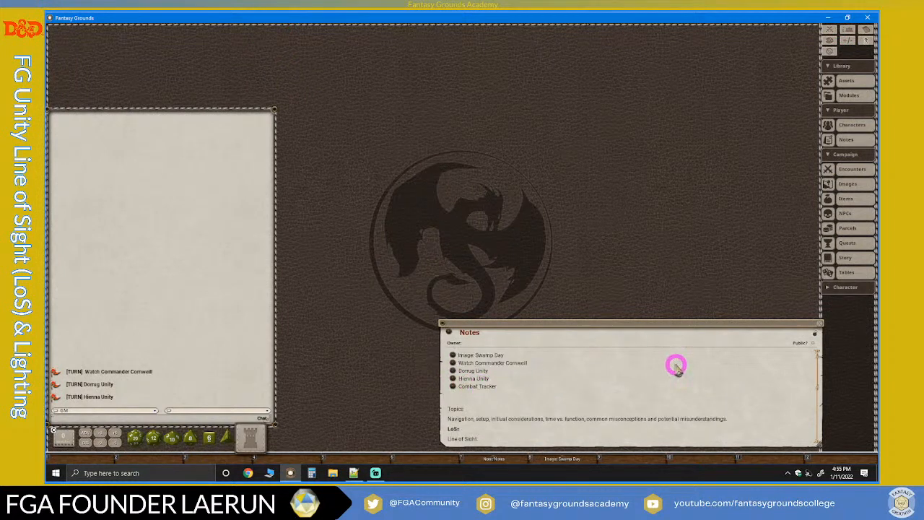
Close the Notes, reopen them from their hotkey shortcut, and shift the window slightly down.
{"action": "left_click", "coordinate": [816, 329]}
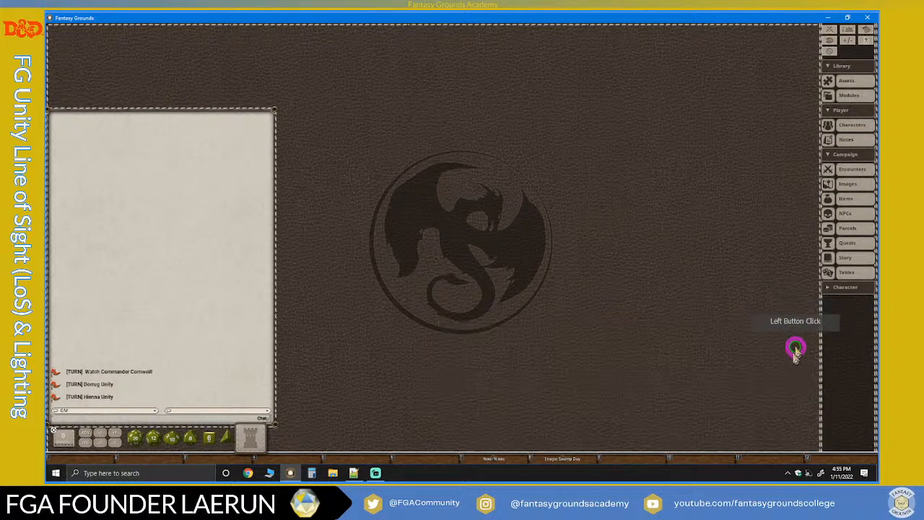
{"action": "left_click", "coordinate": [510, 456]}
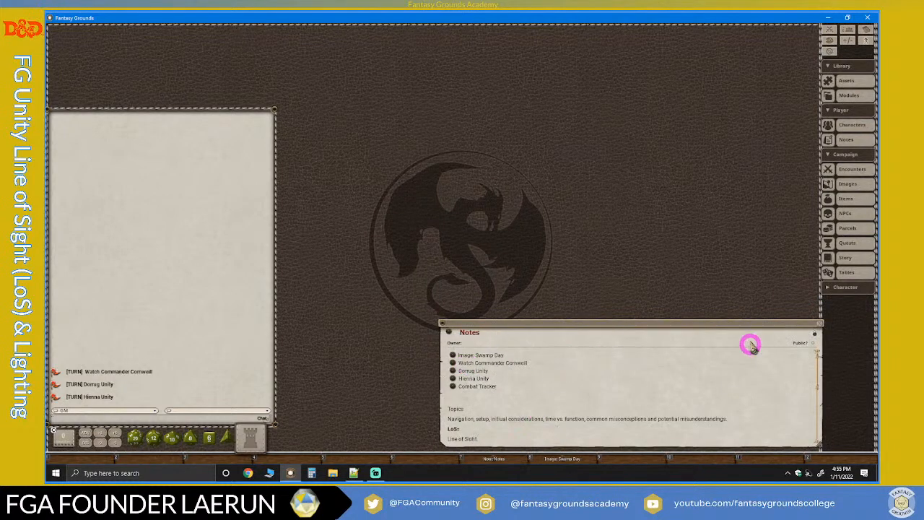
{"action": "mouse_move", "coordinate": [749, 330]}
{"action": "left_mouse_down"}
{"action": "mouse_move", "coordinate": [730, 325]}
{"action": "mouse_move", "coordinate": [747, 331]}
{"action": "left_mouse_up"}
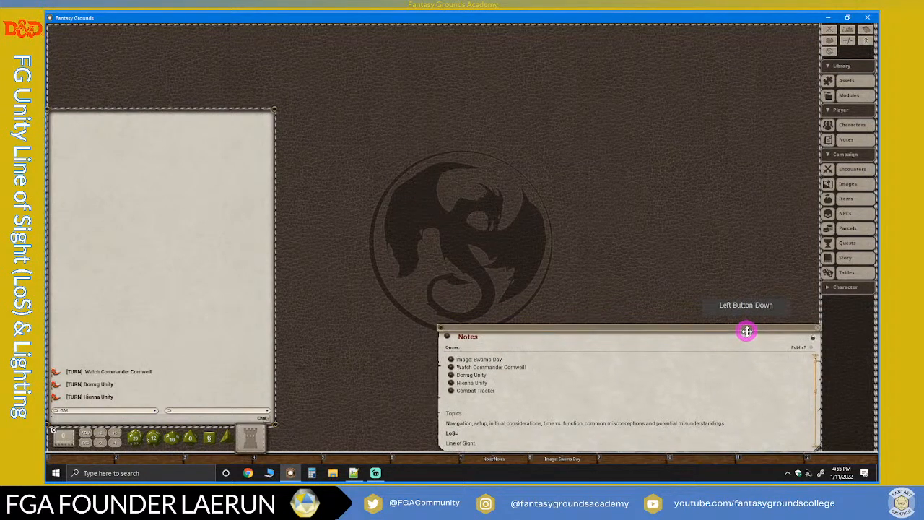
Open the Swamp Day map, the three character sheets and the combat tracker from the Notes links, and move the Notes back up beneath the map.
{"action": "left_click", "coordinate": [450, 359]}
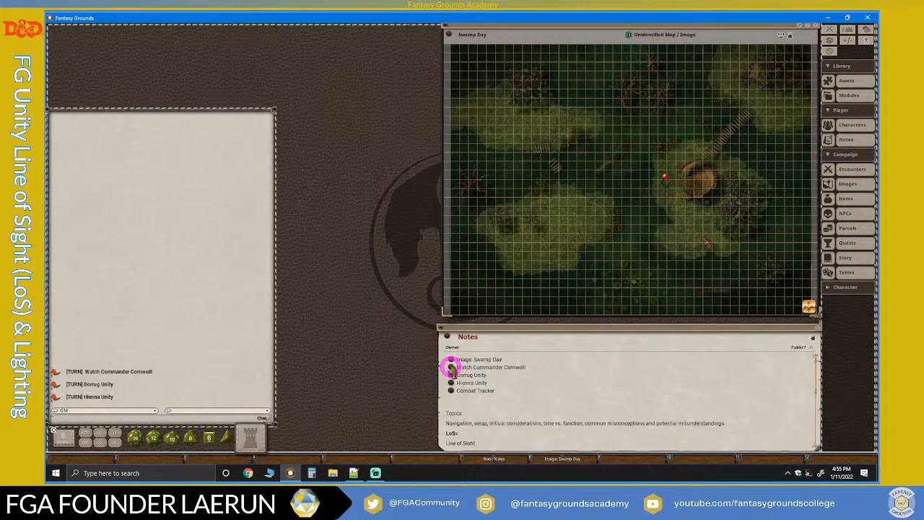
{"action": "left_click", "coordinate": [450, 367]}
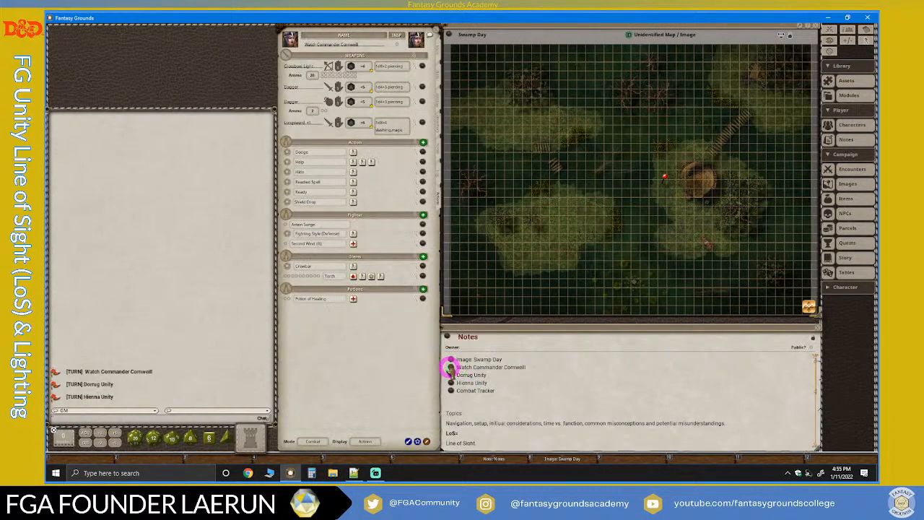
{"action": "left_click", "coordinate": [450, 376]}
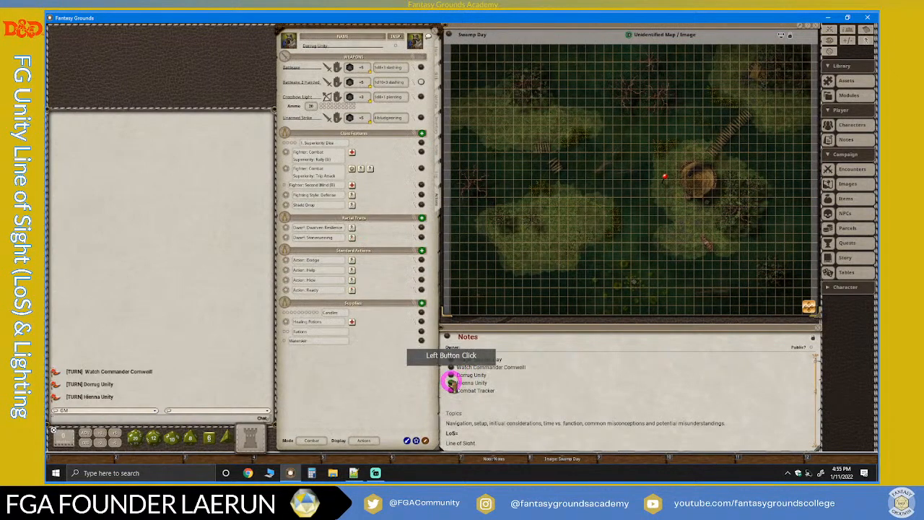
{"action": "left_click", "coordinate": [450, 383]}
{"action": "left_click", "coordinate": [449, 390]}
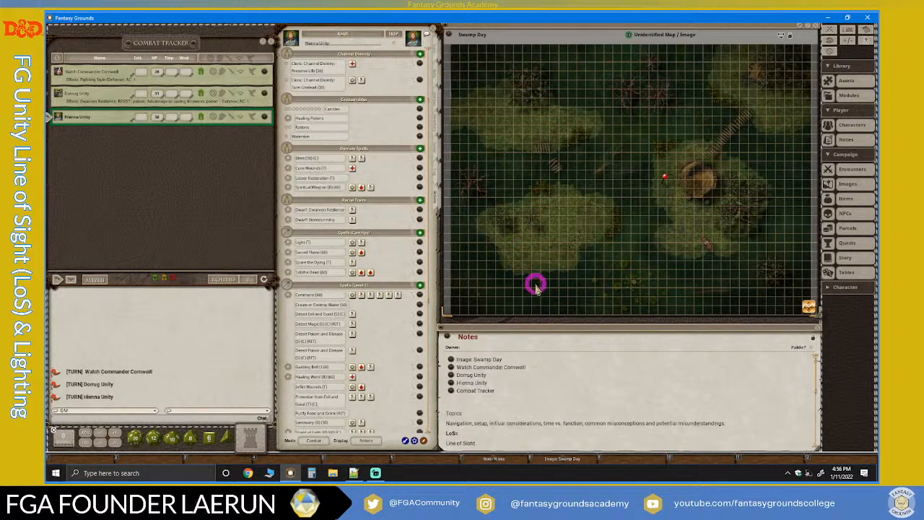
{"action": "left_click_drag", "start_coordinate": [540, 326], "coordinate": [518, 347]}
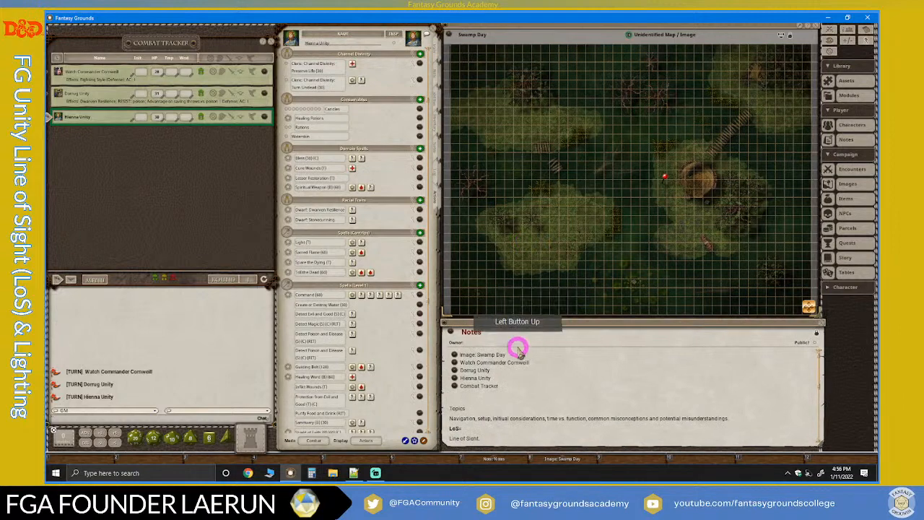
Switch to Streamlabs Desktop to check the viewers' chat and return to Fantasy Grounds.
{"action": "left_click", "coordinate": [376, 473]}
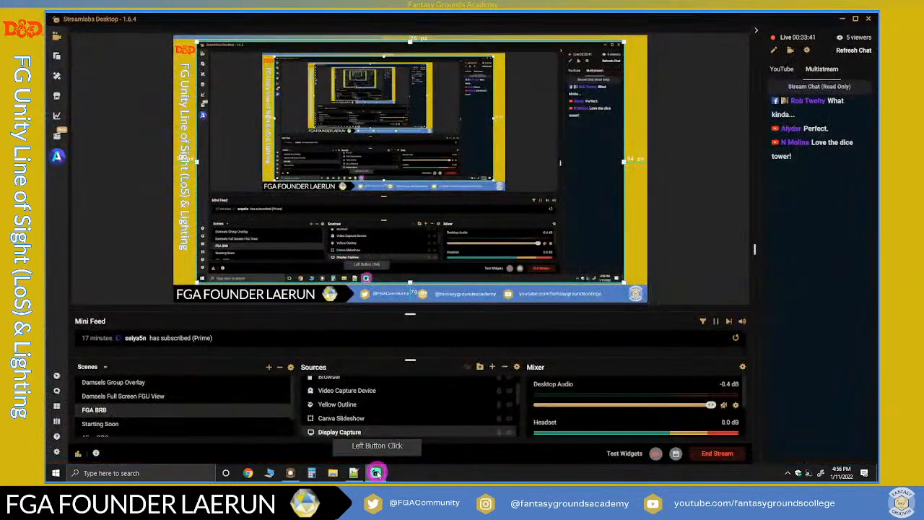
{"action": "left_click", "coordinate": [376, 473]}
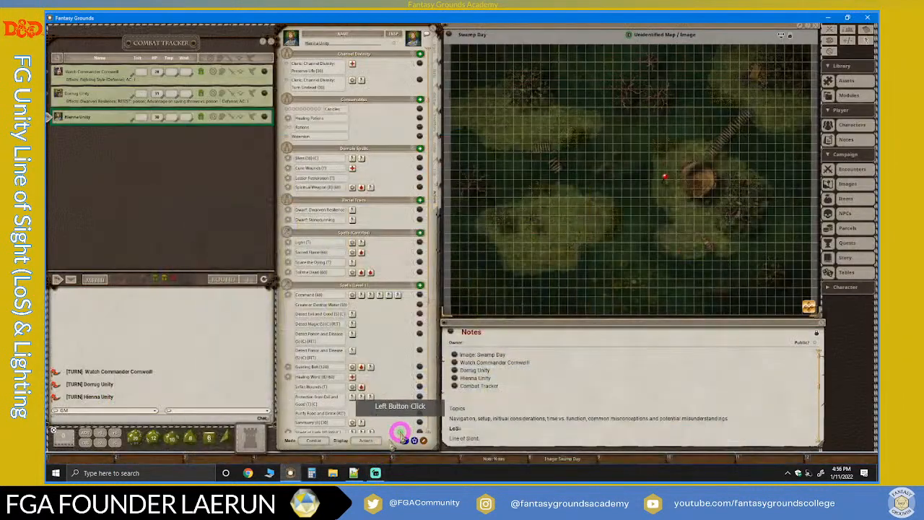
Nudge the dice tower slightly beside the dice and roll a d20 into it.
{"action": "right_click", "coordinate": [255, 438]}
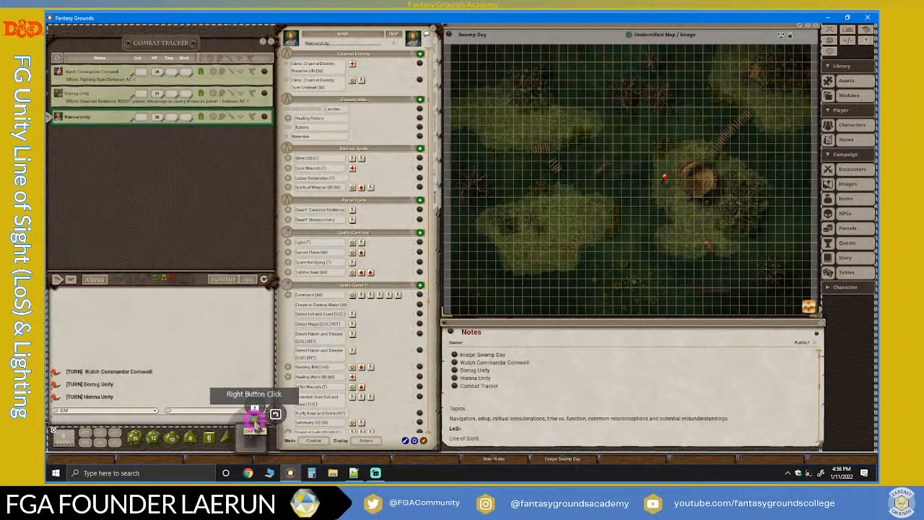
{"action": "left_click", "coordinate": [254, 434]}
{"action": "mouse_move", "coordinate": [254, 434]}
{"action": "left_mouse_down"}
{"action": "mouse_move", "coordinate": [259, 412]}
{"action": "mouse_move", "coordinate": [257, 436]}
{"action": "left_mouse_up"}
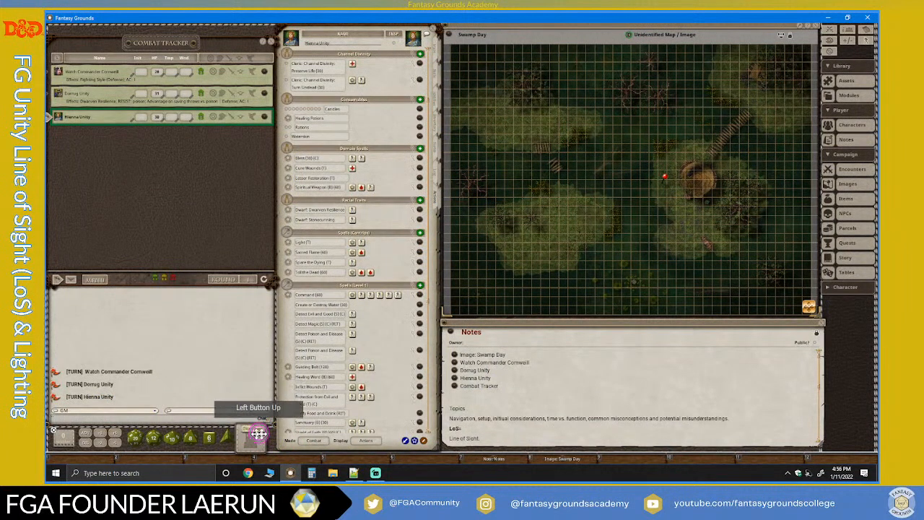
{"action": "left_click_drag", "start_coordinate": [132, 437], "coordinate": [264, 429]}
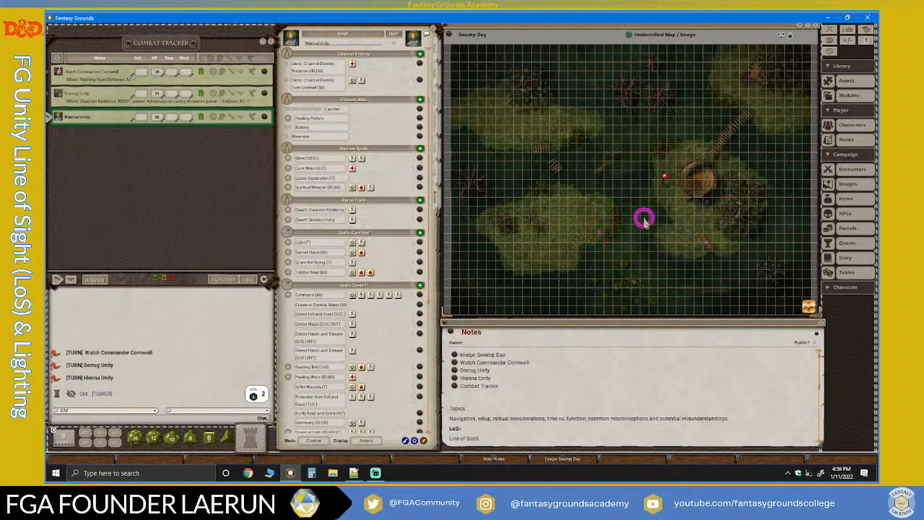
{"action": "scroll", "coordinate": [642, 217], "scroll_direction": "up", "scroll_amount": 4}
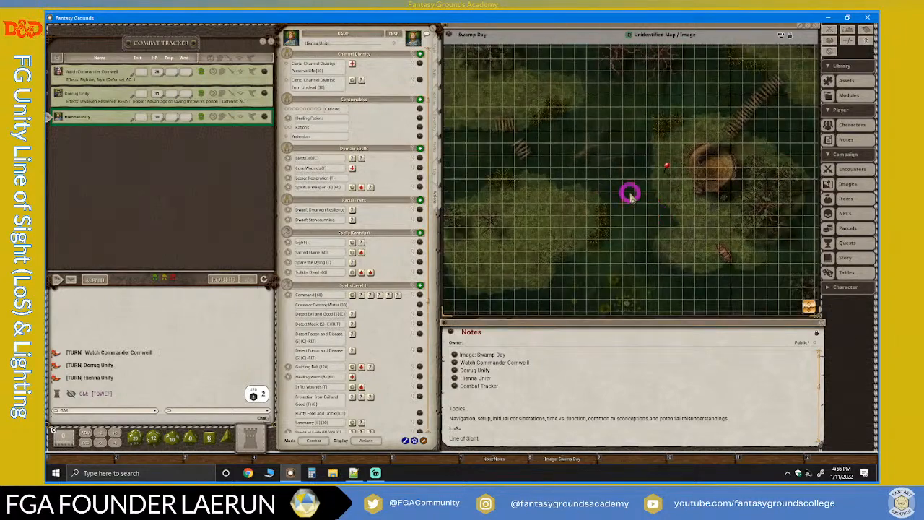
{"action": "scroll", "coordinate": [627, 191], "scroll_direction": "down", "scroll_amount": 1}
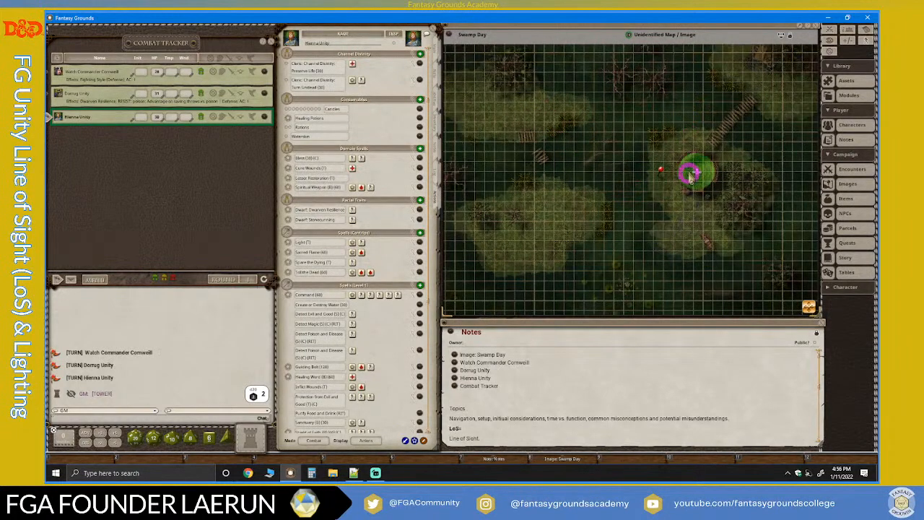
Unlock the Swamp Day map for editing and place the Watch Commander token from the combat tracker on it beside the rowboat.
{"action": "left_click", "coordinate": [791, 35]}
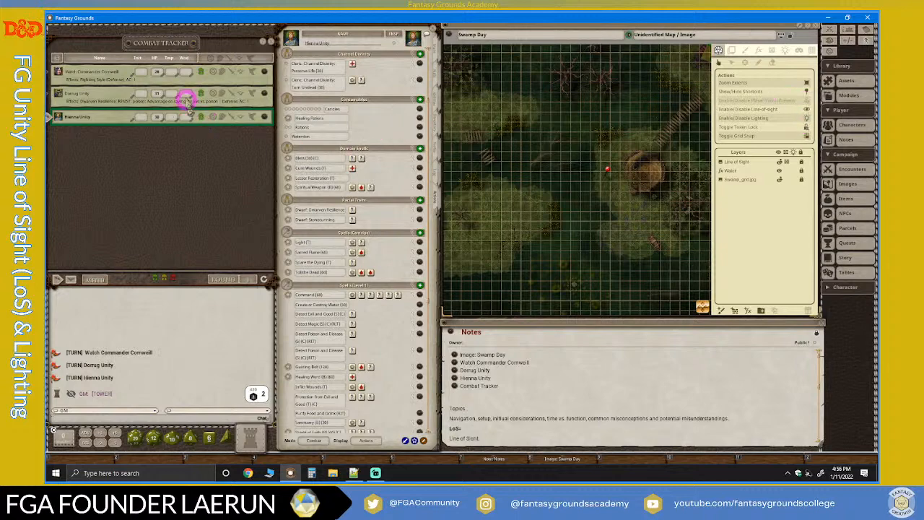
{"action": "scroll", "coordinate": [465, 184], "scroll_direction": "up", "scroll_amount": 3}
{"action": "scroll", "coordinate": [489, 181], "scroll_direction": "down", "scroll_amount": 4}
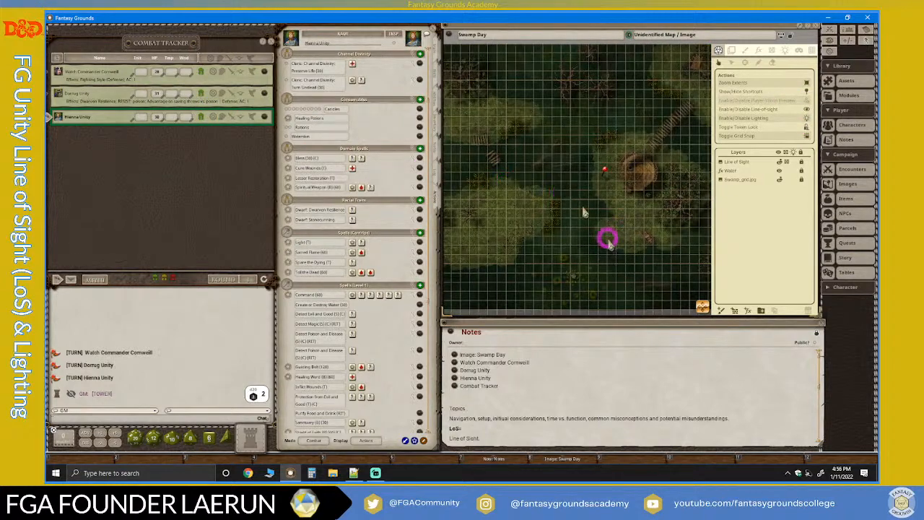
{"action": "left_click_drag", "start_coordinate": [703, 306], "coordinate": [661, 213]}
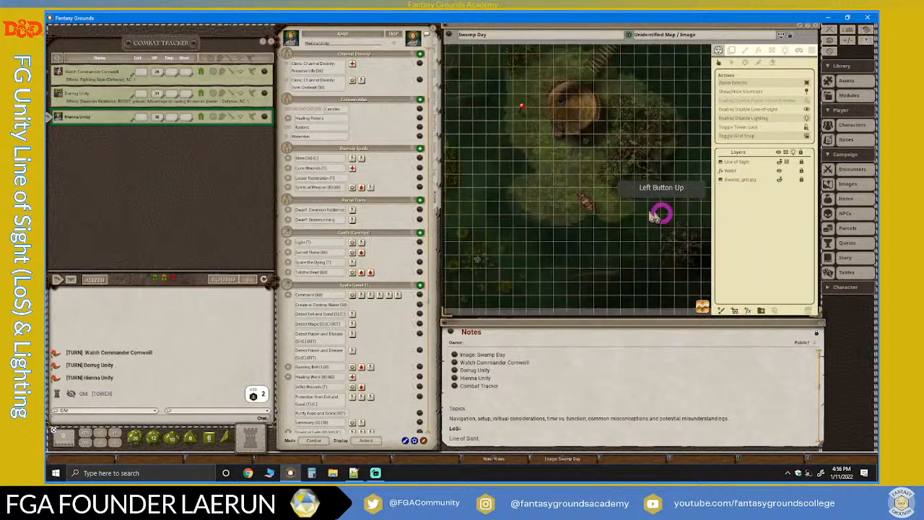
{"action": "scroll", "coordinate": [635, 211], "scroll_direction": "up", "scroll_amount": 4}
{"action": "scroll", "coordinate": [598, 203], "scroll_direction": "up", "scroll_amount": 2}
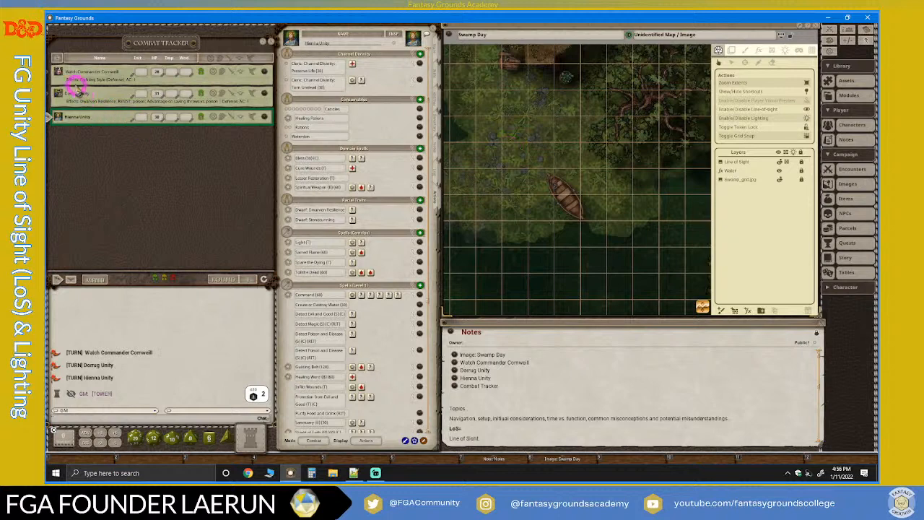
{"action": "left_click_drag", "start_coordinate": [55, 72], "coordinate": [215, 73]}
{"action": "left_click_drag", "start_coordinate": [249, 77], "coordinate": [556, 219]}
{"action": "scroll", "coordinate": [556, 220], "scroll_direction": "up", "scroll_amount": 3}
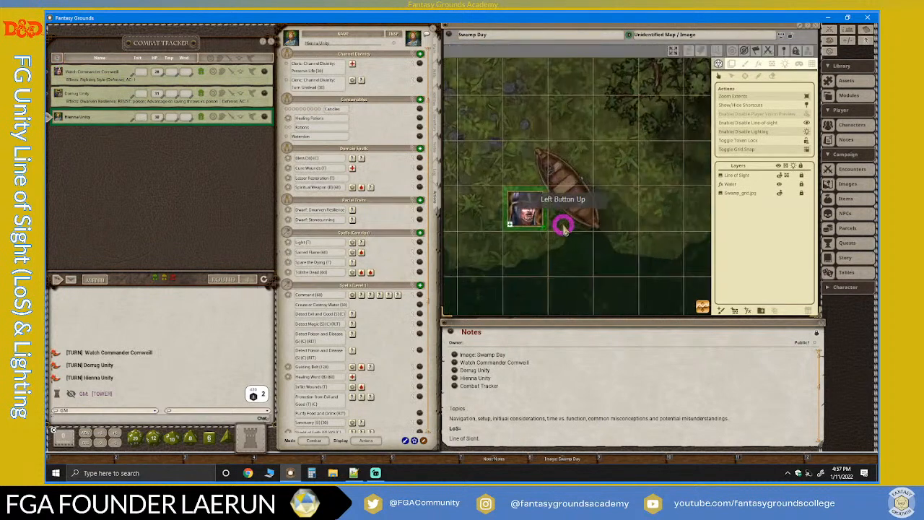
{"action": "scroll", "coordinate": [568, 226], "scroll_direction": "down", "scroll_amount": 3}
{"action": "left_click", "coordinate": [546, 218]}
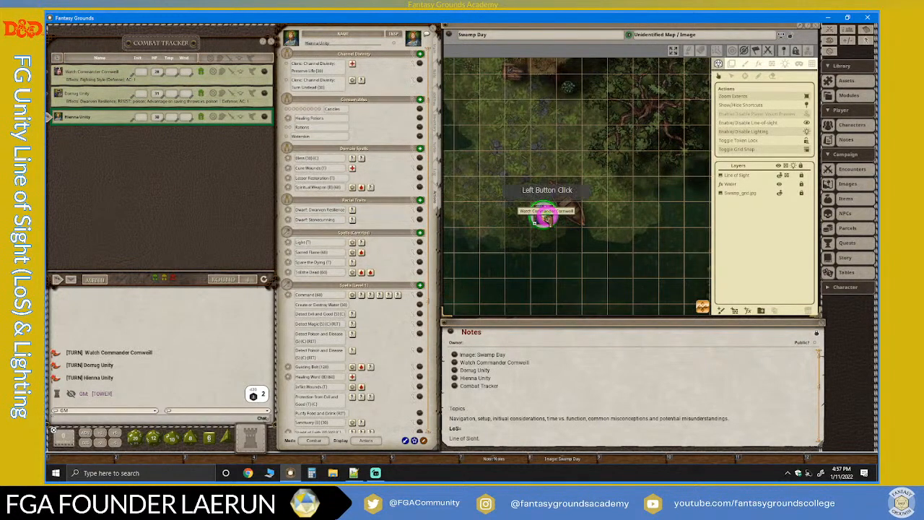
{"action": "scroll", "coordinate": [547, 216], "scroll_direction": "down", "scroll_amount": 5}
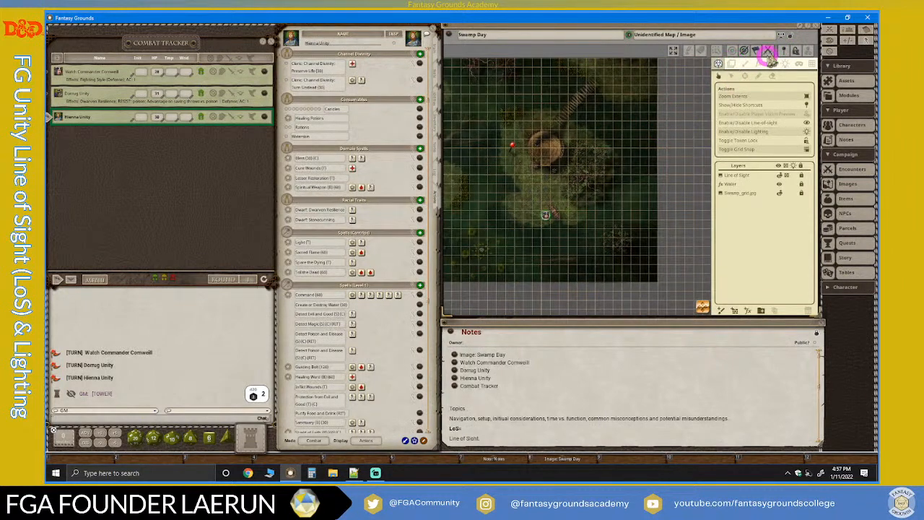
Lock the map and briefly preview the lighting and line of sight from the Watch Commander token beside the boat.
{"action": "left_click", "coordinate": [789, 40]}
{"action": "scroll", "coordinate": [606, 216], "scroll_direction": "up", "scroll_amount": 5}
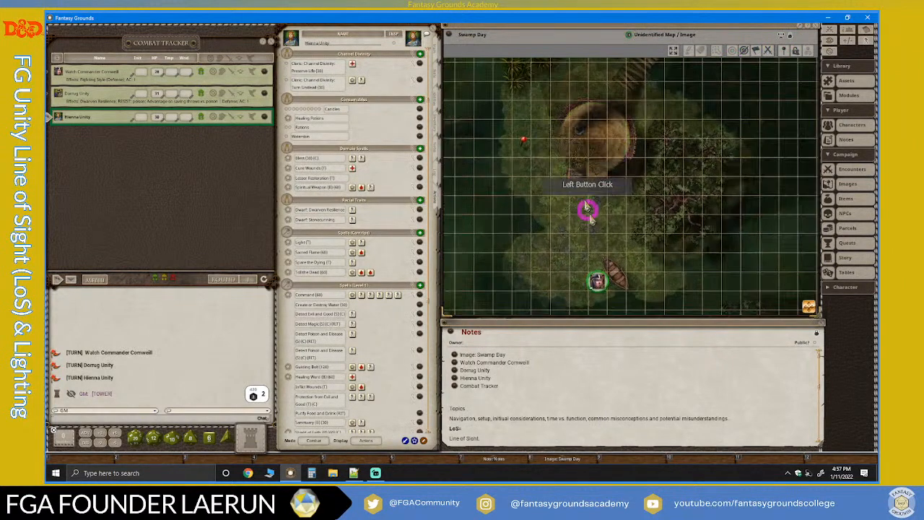
{"action": "scroll", "coordinate": [602, 252], "scroll_direction": "up", "scroll_amount": 2}
{"action": "left_click", "coordinate": [597, 284]}
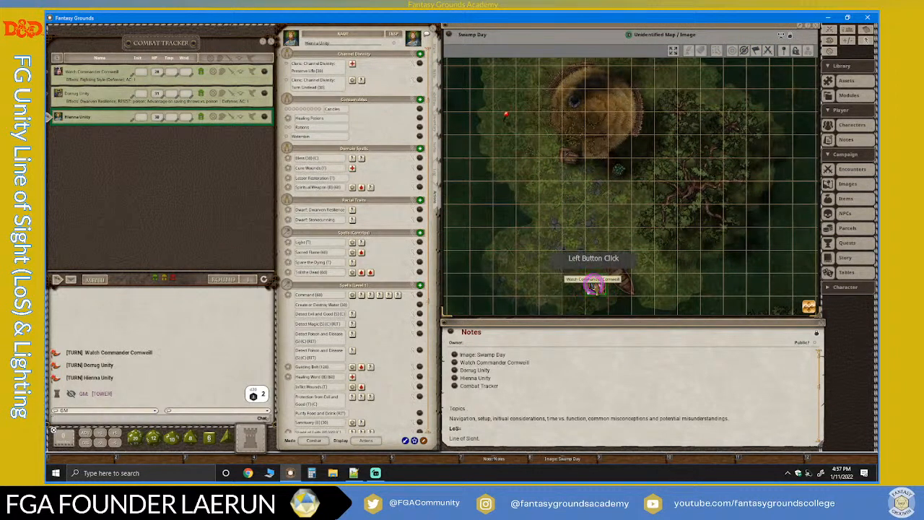
{"action": "scroll", "coordinate": [679, 195], "scroll_direction": "down", "scroll_amount": 2}
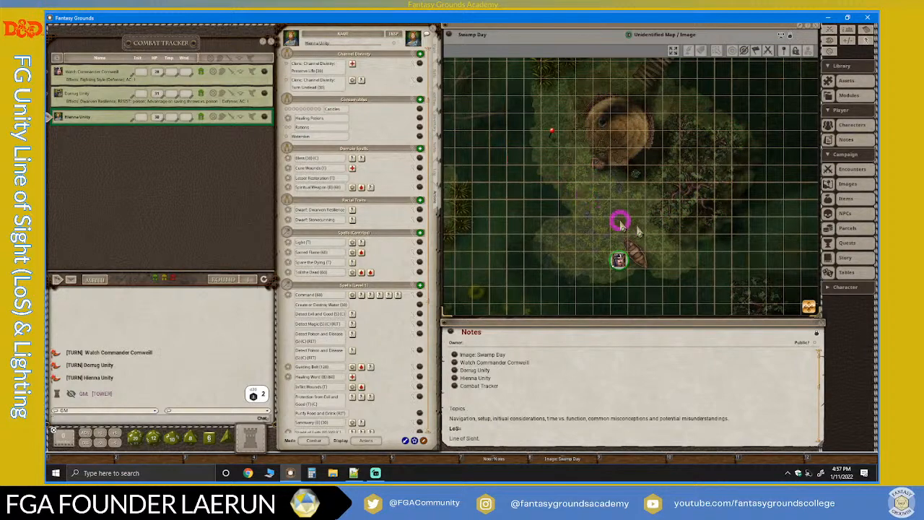
{"action": "scroll", "coordinate": [640, 230], "scroll_direction": "up", "scroll_amount": 1}
{"action": "scroll", "coordinate": [638, 253], "scroll_direction": "up", "scroll_amount": 2}
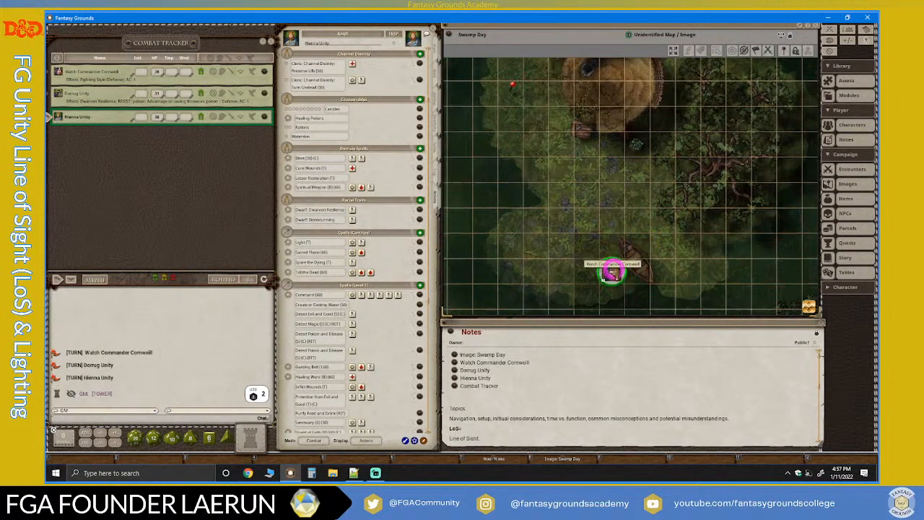
{"action": "scroll", "coordinate": [613, 260], "scroll_direction": "down", "scroll_amount": 1}
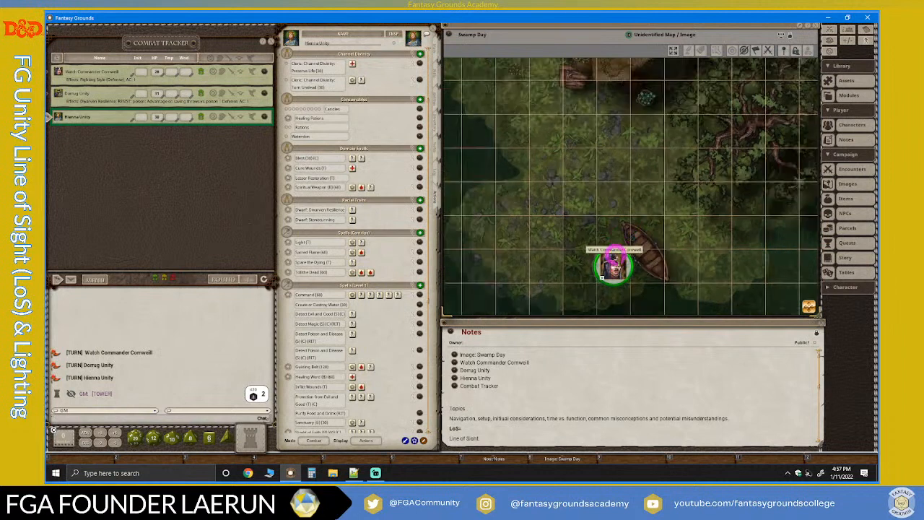
{"action": "left_click", "coordinate": [614, 258], "text": "ctrl"}
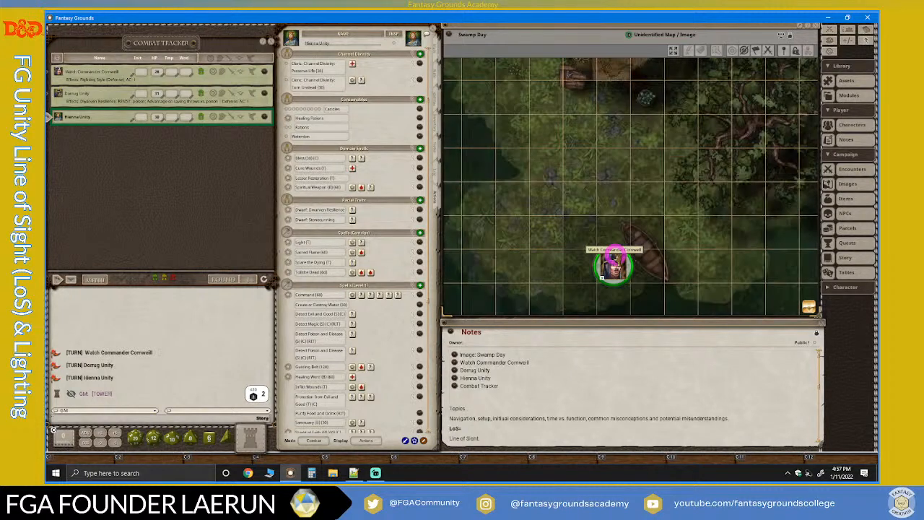
{"action": "left_click", "coordinate": [615, 257], "text": "ctrl"}
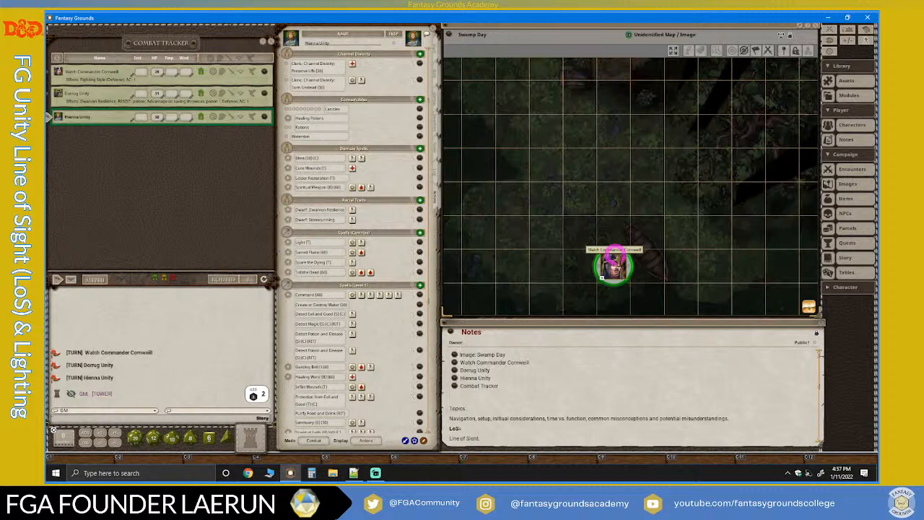
{"action": "left_click", "coordinate": [614, 258], "text": "ctrl"}
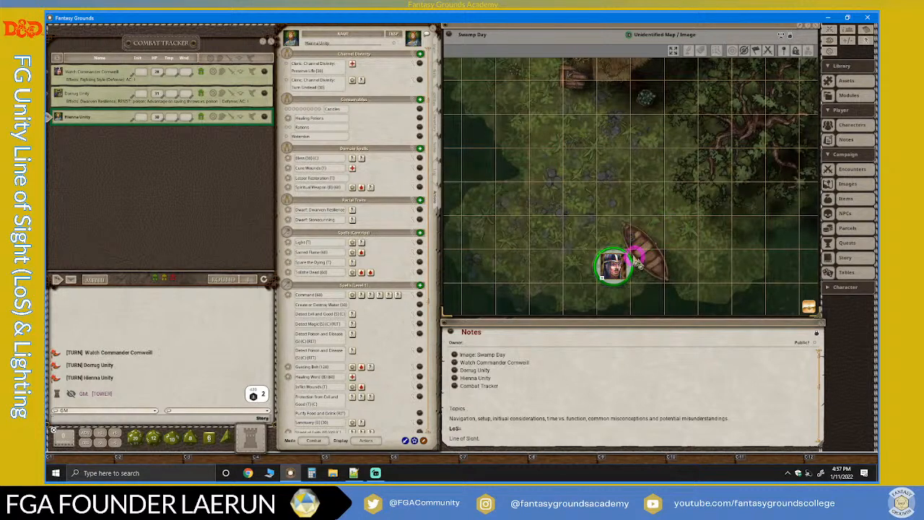
Unlock the map again and enable the Player Vision Preview for the Watch Commander token.
{"action": "left_click", "coordinate": [745, 111]}
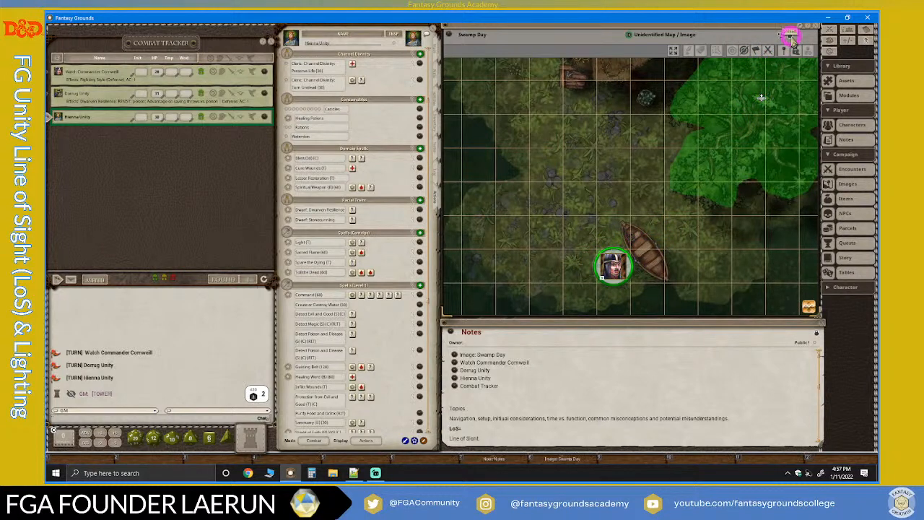
{"action": "left_click", "coordinate": [797, 43]}
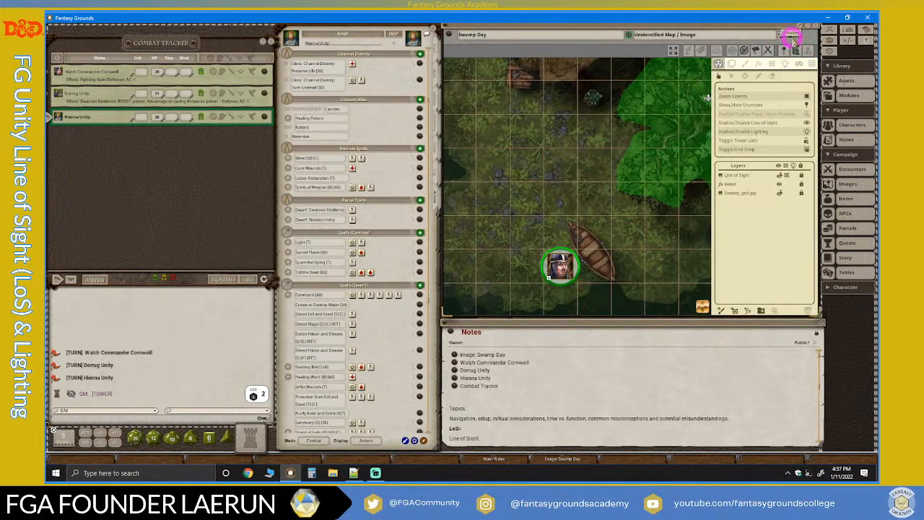
{"action": "left_click", "coordinate": [806, 113]}
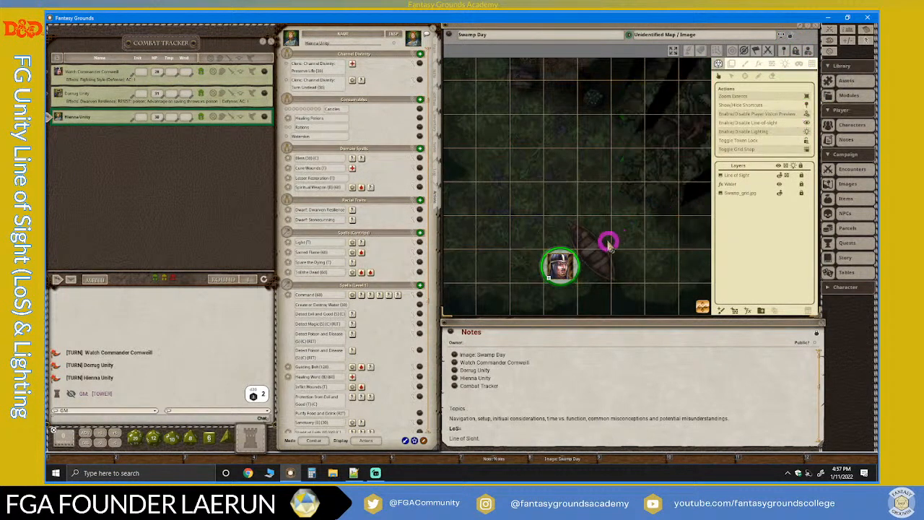
{"action": "scroll", "coordinate": [608, 215], "scroll_direction": "down", "scroll_amount": 3}
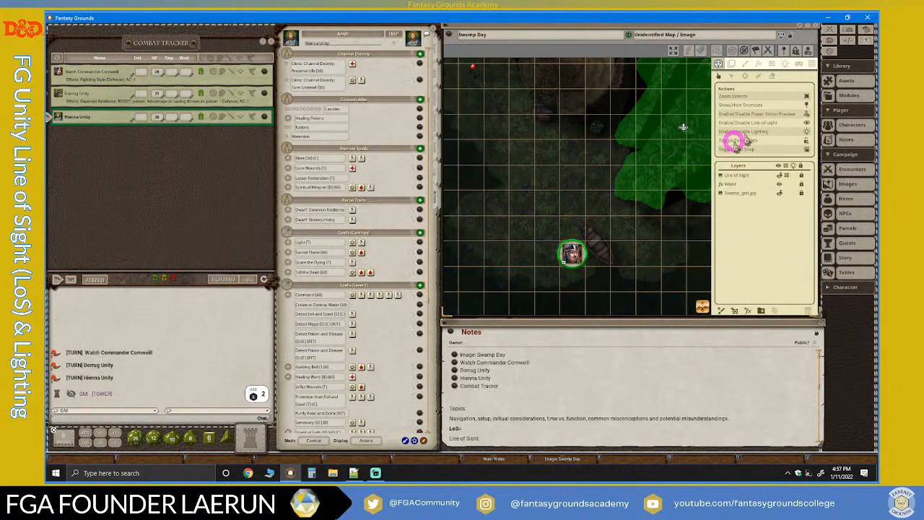
{"action": "scroll", "coordinate": [624, 228], "scroll_direction": "up", "scroll_amount": 3}
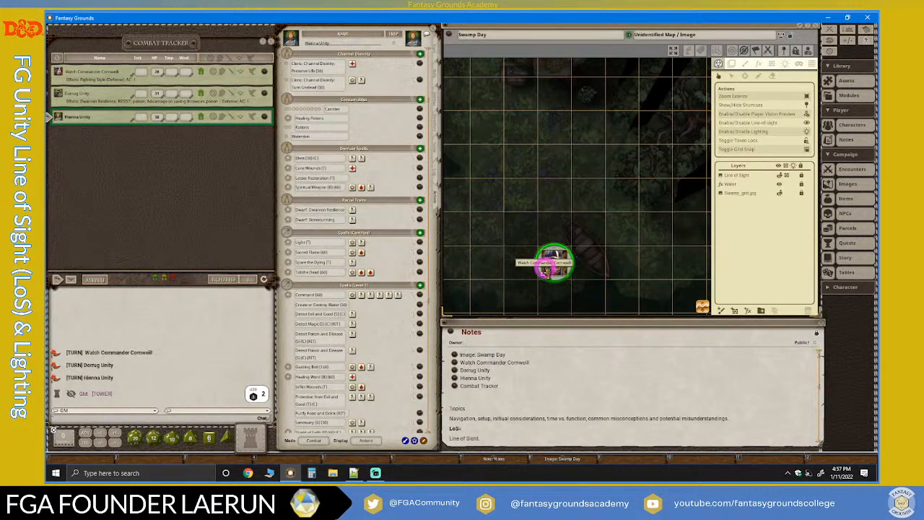
{"action": "scroll", "coordinate": [579, 298], "scroll_direction": "down", "scroll_amount": 1}
{"action": "scroll", "coordinate": [579, 298], "scroll_direction": "down", "scroll_amount": 1}
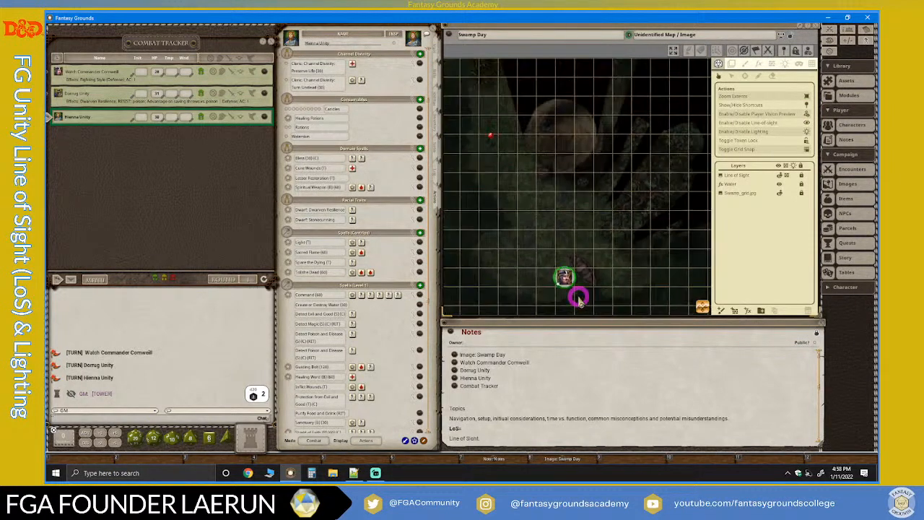
Move the Watch Commander token about two squares up the map, above the boat.
{"action": "scroll", "coordinate": [579, 298], "scroll_direction": "up", "scroll_amount": 2}
{"action": "left_click", "coordinate": [555, 266]}
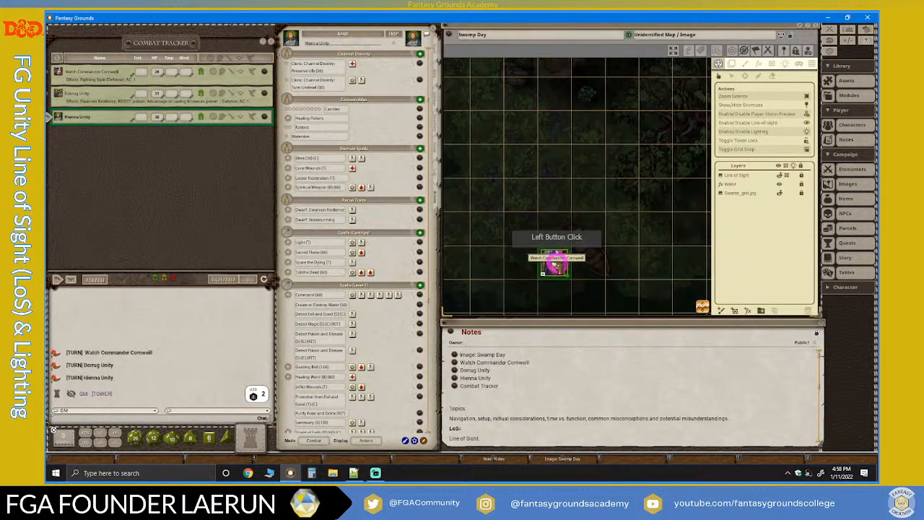
{"action": "scroll", "coordinate": [554, 266], "scroll_direction": "up", "scroll_amount": 1}
{"action": "left_click_drag", "start_coordinate": [555, 266], "coordinate": [556, 184]}
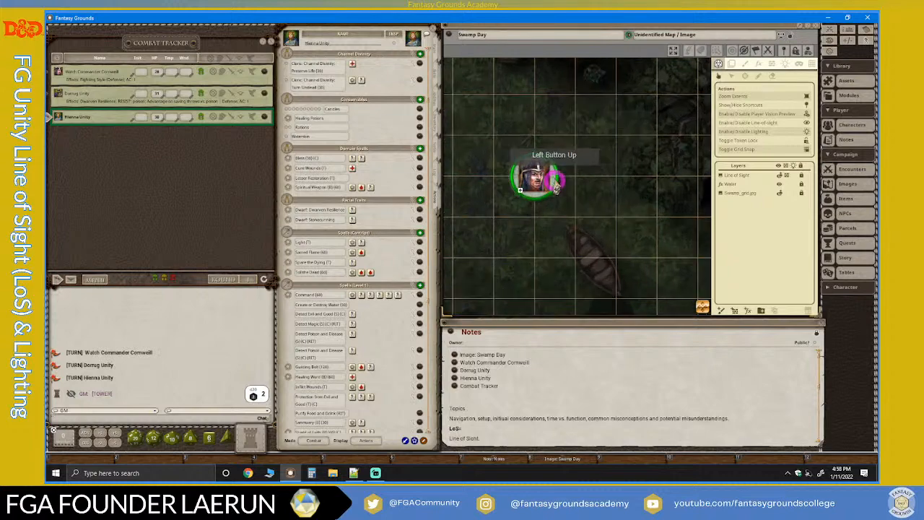
{"action": "scroll", "coordinate": [556, 184], "scroll_direction": "down", "scroll_amount": 3}
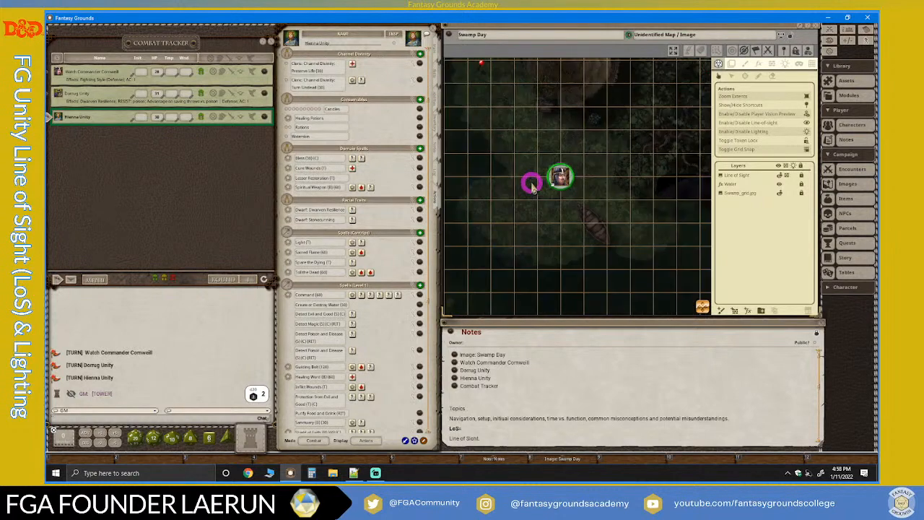
{"action": "scroll", "coordinate": [561, 171], "scroll_direction": "down", "scroll_amount": 3}
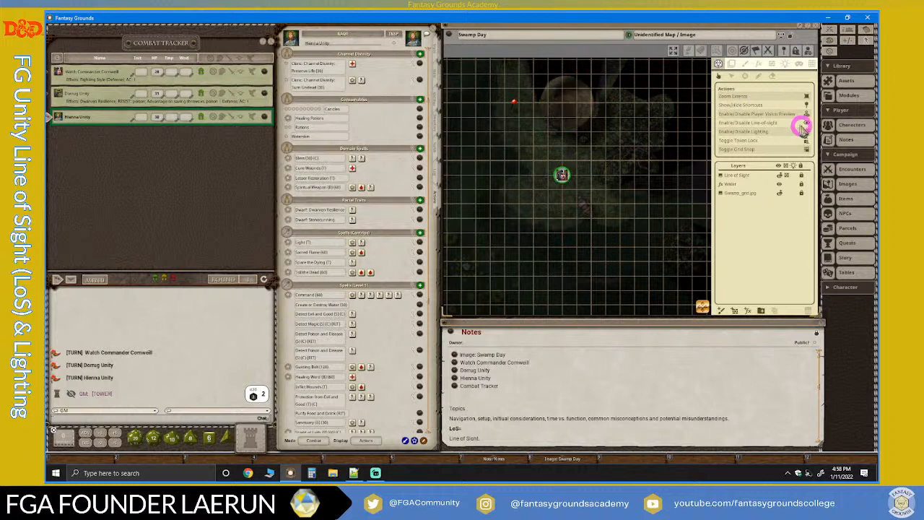
Disable the map's lighting and nudge the Watch Commander token slightly closer to the boat.
{"action": "left_click", "coordinate": [806, 132]}
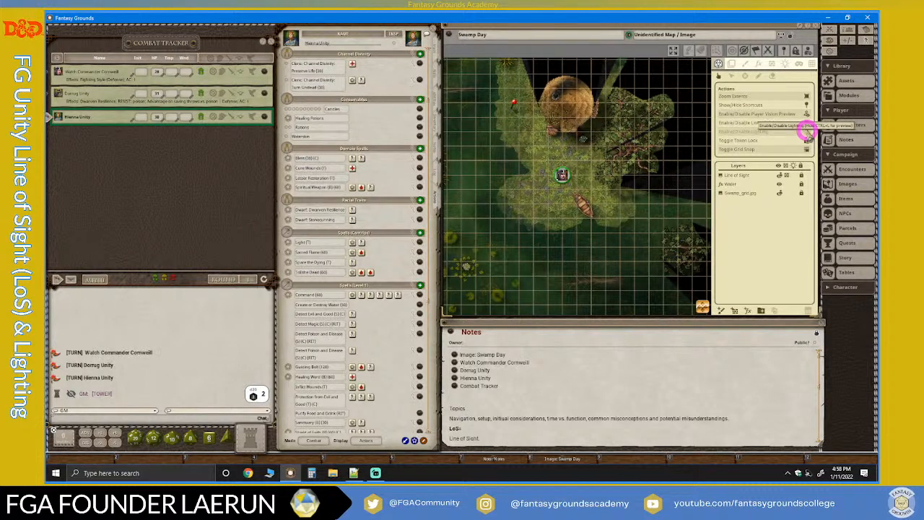
{"action": "scroll", "coordinate": [582, 188], "scroll_direction": "up", "scroll_amount": 2}
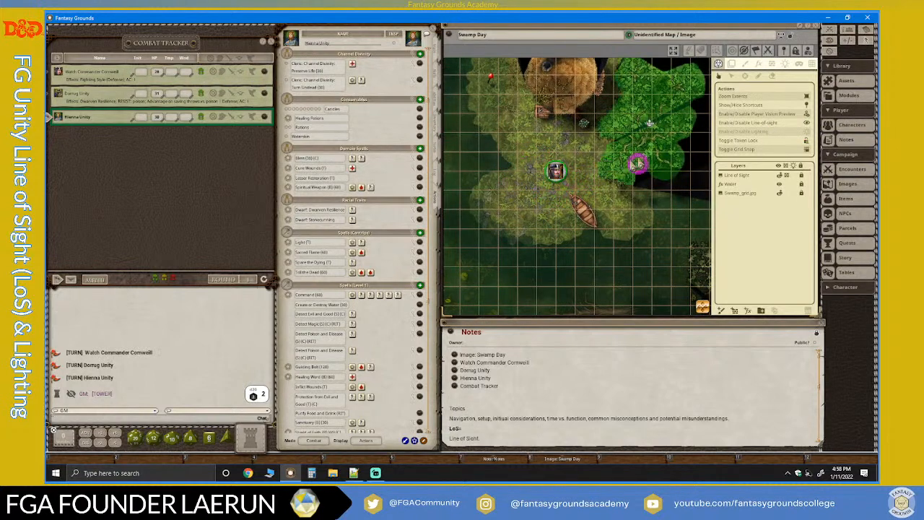
{"action": "left_click_drag", "start_coordinate": [556, 173], "coordinate": [564, 176]}
{"action": "left_click", "coordinate": [564, 177]}
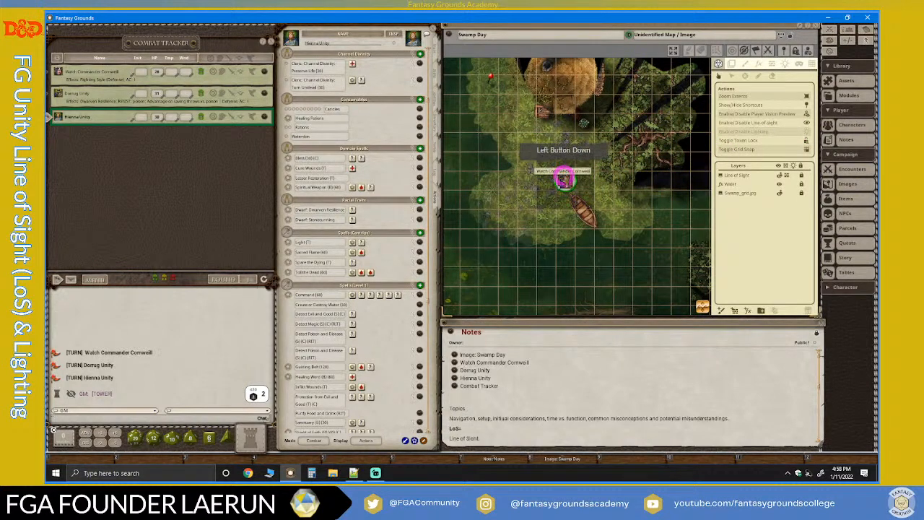
Re-enable the map's lighting and examine the token's view around the round tree stump and the neighbouring trees.
{"action": "left_click", "coordinate": [807, 130]}
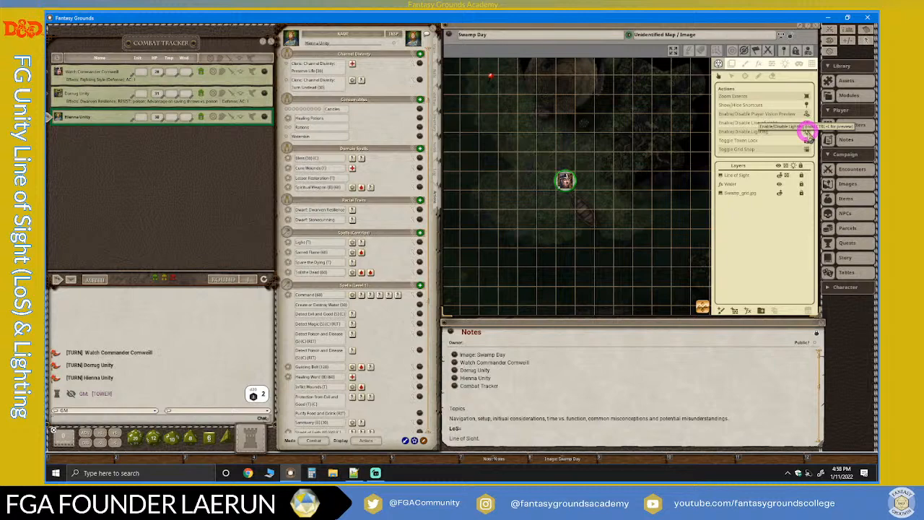
{"action": "scroll", "coordinate": [589, 183], "scroll_direction": "up", "scroll_amount": 1}
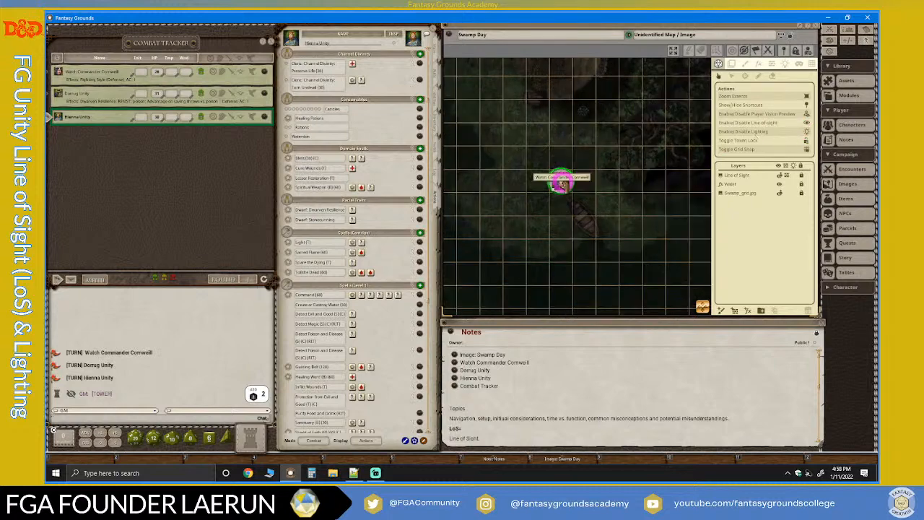
{"action": "scroll", "coordinate": [524, 169], "scroll_direction": "down", "scroll_amount": 1}
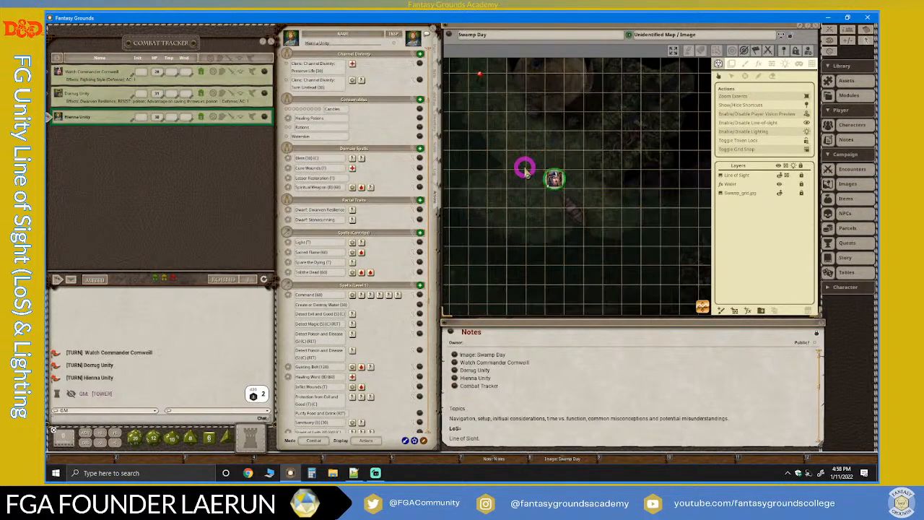
{"action": "scroll", "coordinate": [525, 169], "scroll_direction": "down", "scroll_amount": 3}
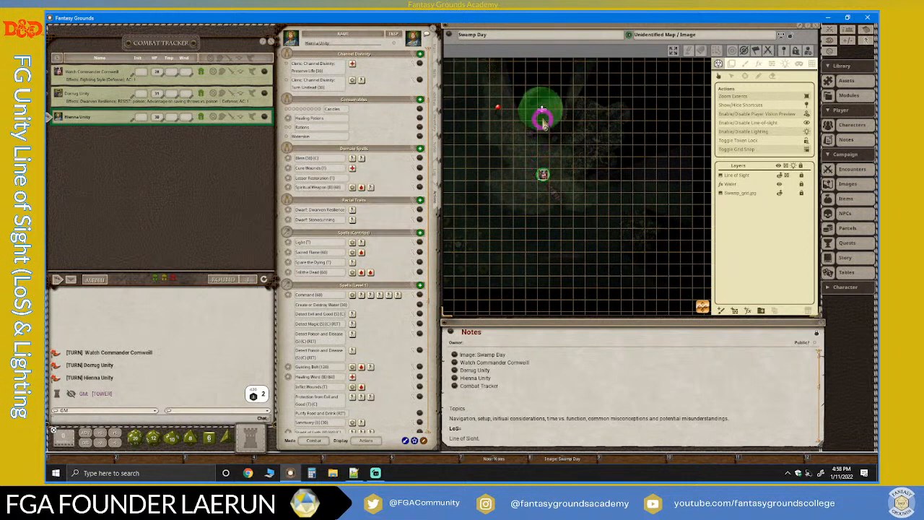
{"action": "scroll", "coordinate": [542, 109], "scroll_direction": "up", "scroll_amount": 2}
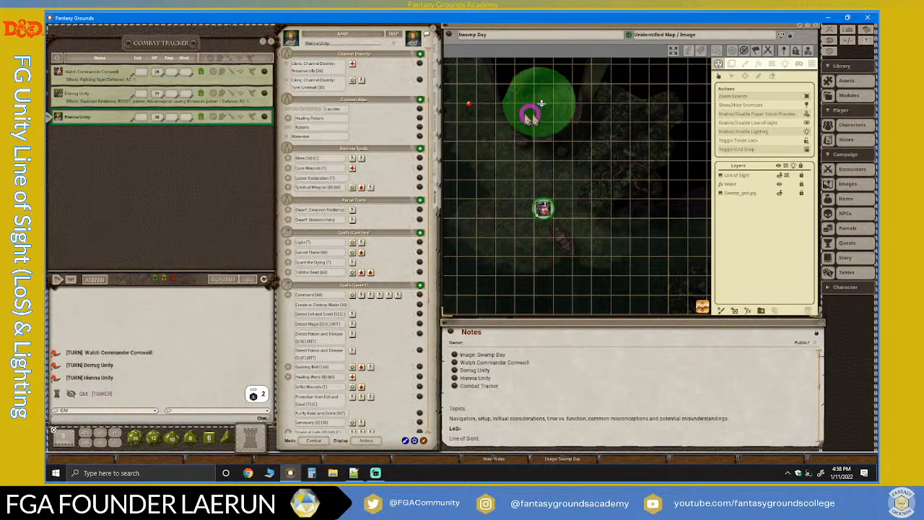
{"action": "left_click_drag", "start_coordinate": [541, 105], "coordinate": [529, 132]}
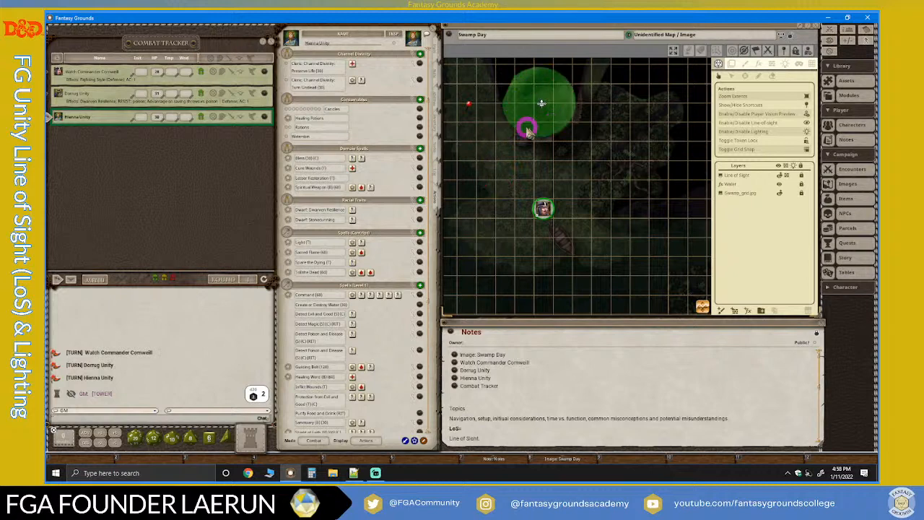
{"action": "scroll", "coordinate": [531, 152], "scroll_direction": "down", "scroll_amount": 2}
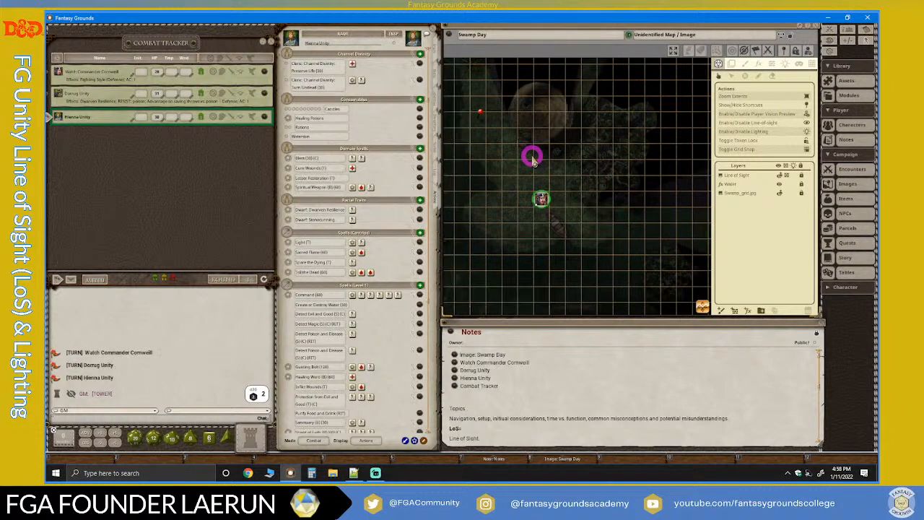
{"action": "scroll", "coordinate": [581, 193], "scroll_direction": "up", "scroll_amount": 1}
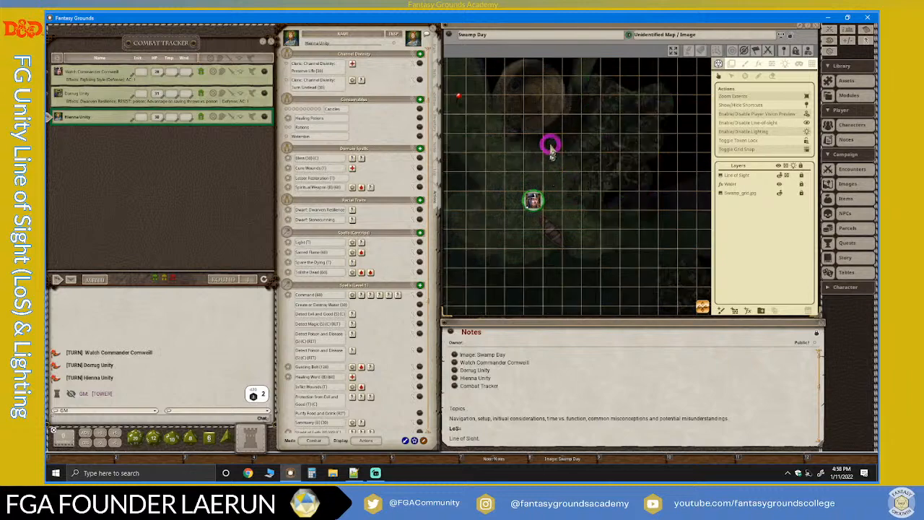
Disable the map's lighting while previewing the Watch Commander token's vision near the boat.
{"action": "scroll", "coordinate": [551, 145], "scroll_direction": "down", "scroll_amount": 1}
{"action": "scroll", "coordinate": [529, 184], "scroll_direction": "up", "scroll_amount": 3}
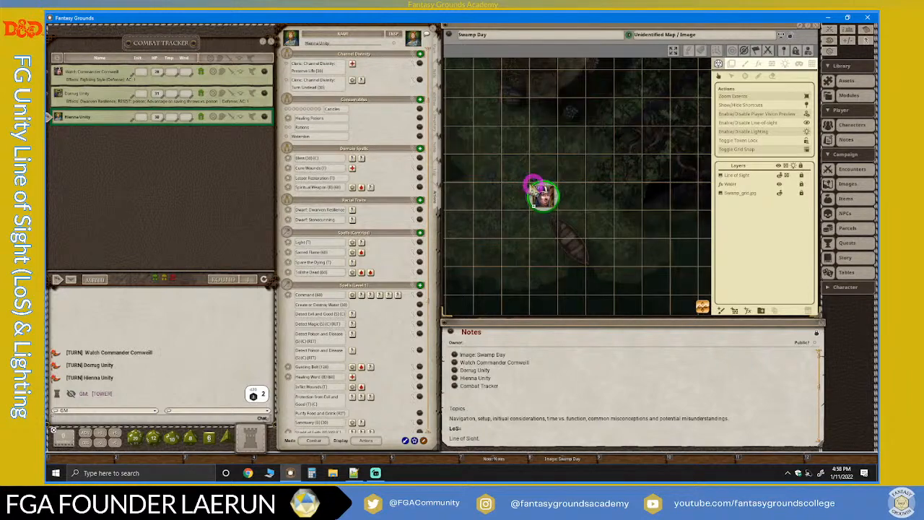
{"action": "scroll", "coordinate": [534, 186], "scroll_direction": "down", "scroll_amount": 2}
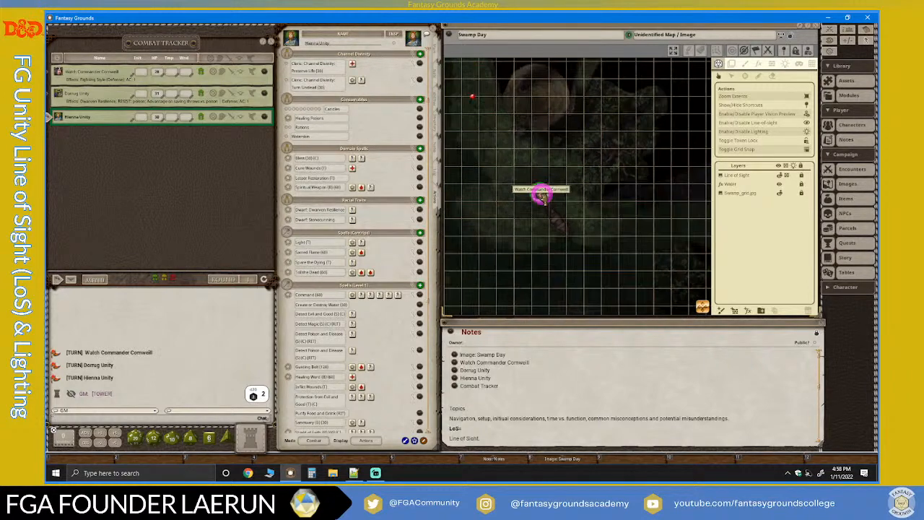
{"action": "scroll", "coordinate": [534, 186], "scroll_direction": "up", "scroll_amount": 2}
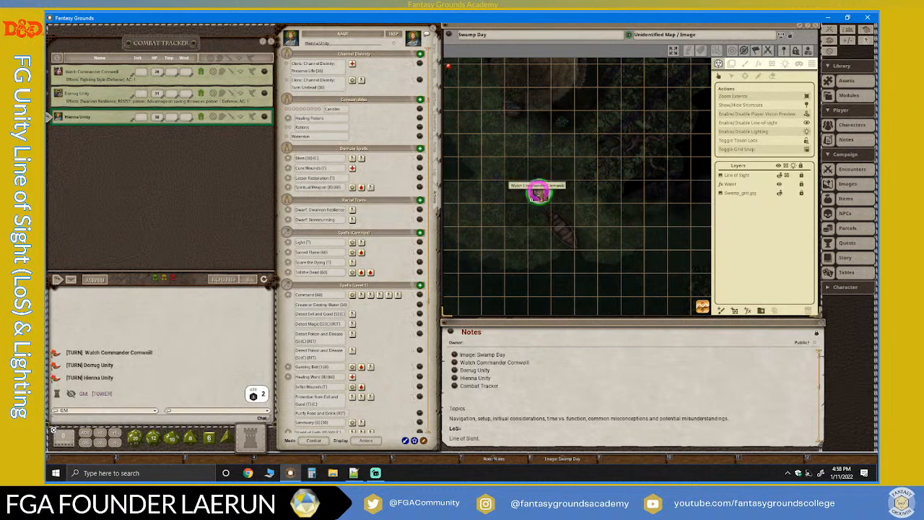
{"action": "scroll", "coordinate": [538, 194], "scroll_direction": "down", "scroll_amount": 1}
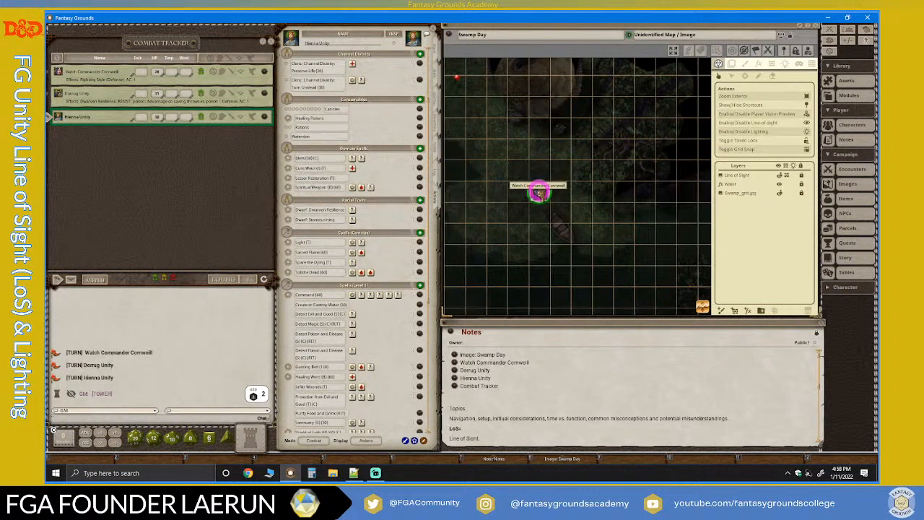
{"action": "scroll", "coordinate": [553, 171], "scroll_direction": "up", "scroll_amount": 2}
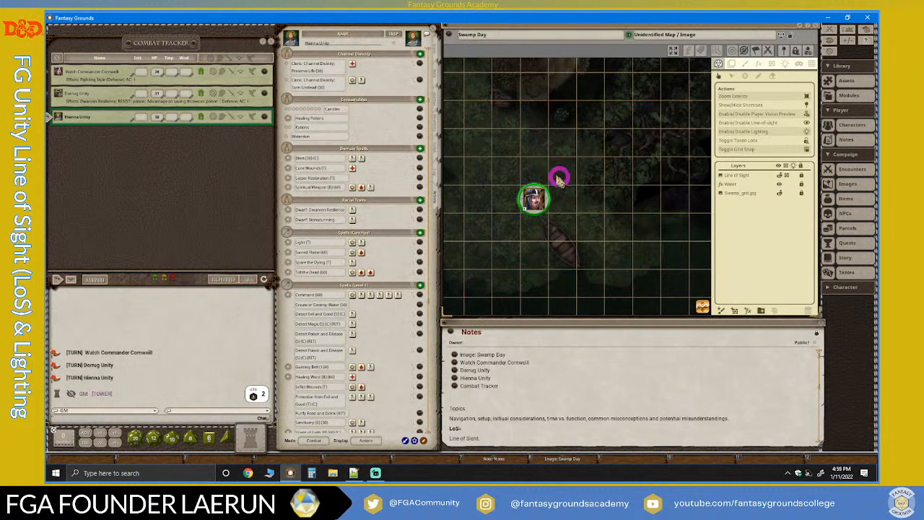
{"action": "left_click", "coordinate": [646, 132]}
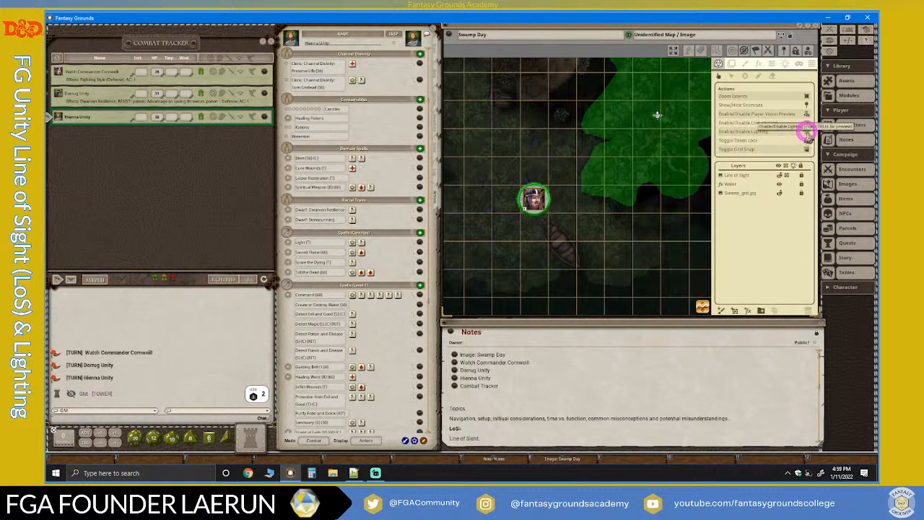
{"action": "left_click", "coordinate": [807, 131]}
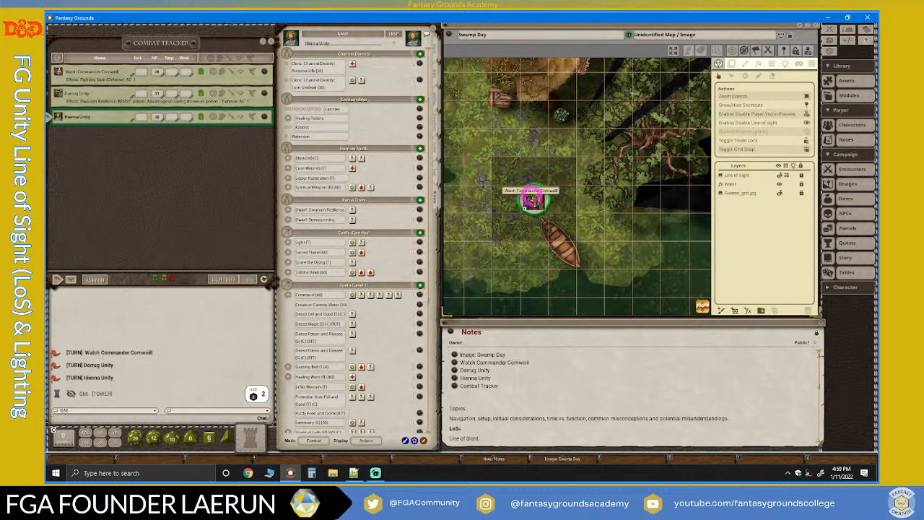
Examine the Watch Commander token's unlit-rule view around the stump and trees, and re-enable the map's lighting.
{"action": "left_click", "coordinate": [532, 199]}
{"action": "mouse_move", "coordinate": [532, 199]}
{"action": "left_mouse_down"}
{"action": "mouse_move", "coordinate": [570, 195]}
{"action": "mouse_move", "coordinate": [542, 198]}
{"action": "left_mouse_up"}
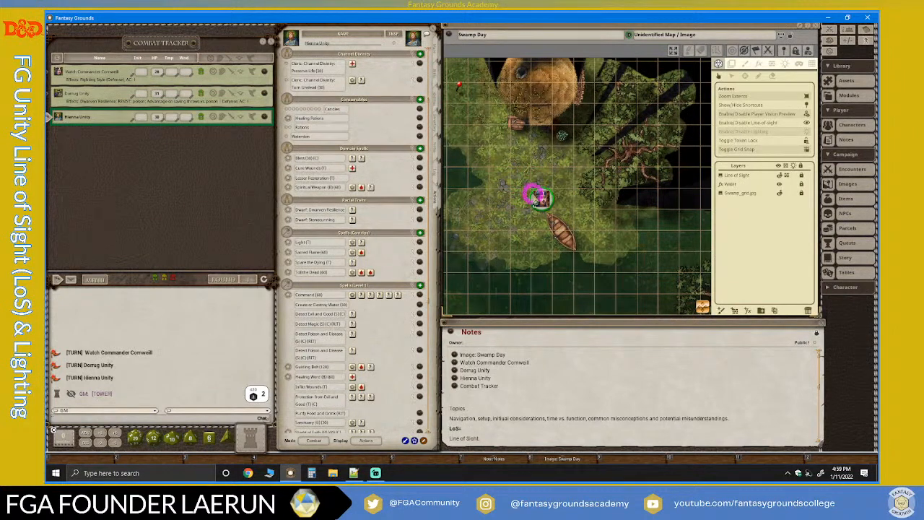
{"action": "scroll", "coordinate": [555, 196], "scroll_direction": "up", "scroll_amount": 2}
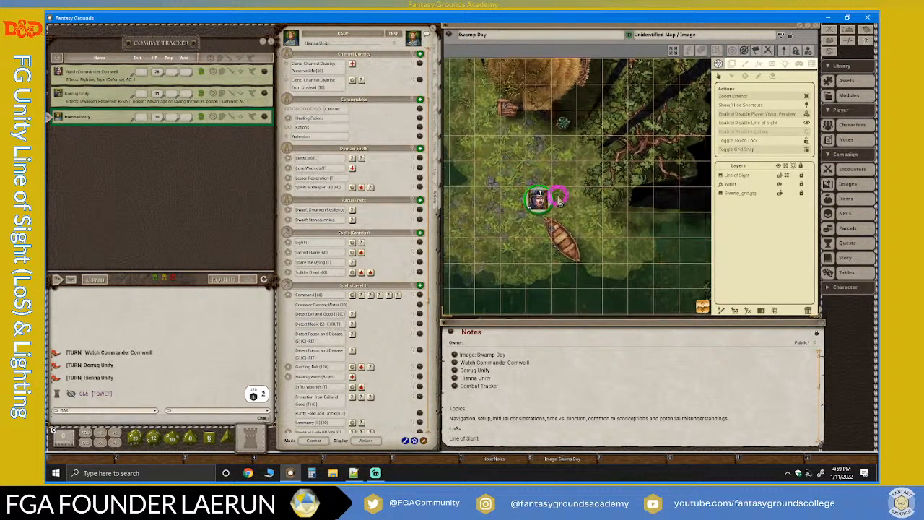
{"action": "scroll", "coordinate": [555, 196], "scroll_direction": "down", "scroll_amount": 2}
{"action": "scroll", "coordinate": [614, 126], "scroll_direction": "down", "scroll_amount": 2}
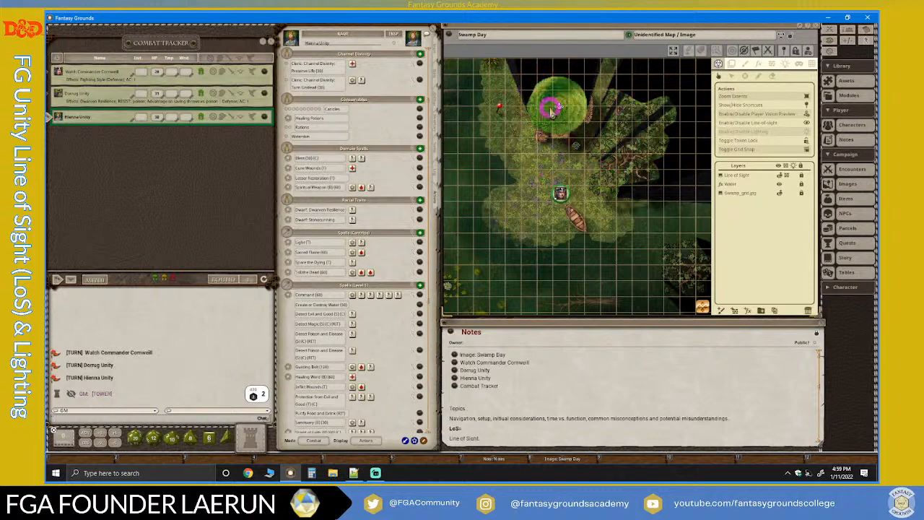
{"action": "scroll", "coordinate": [557, 168], "scroll_direction": "up", "scroll_amount": 4}
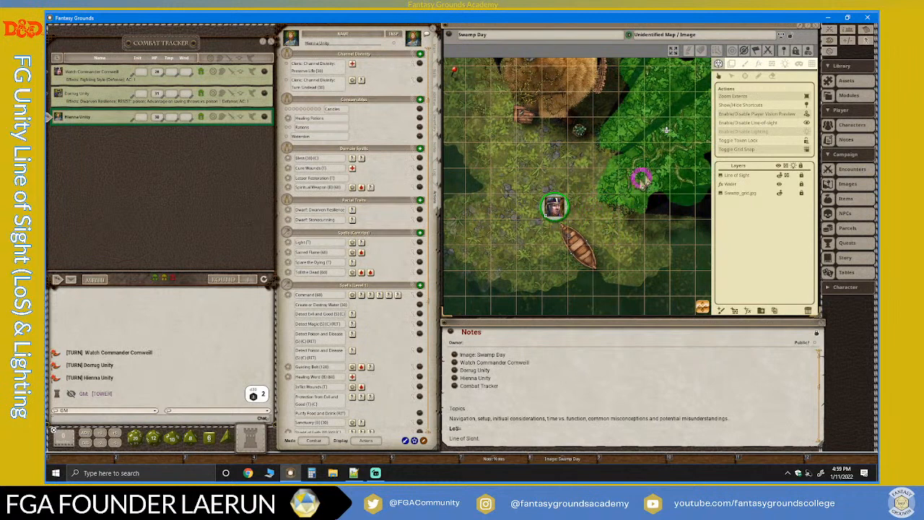
{"action": "left_click", "coordinate": [806, 133]}
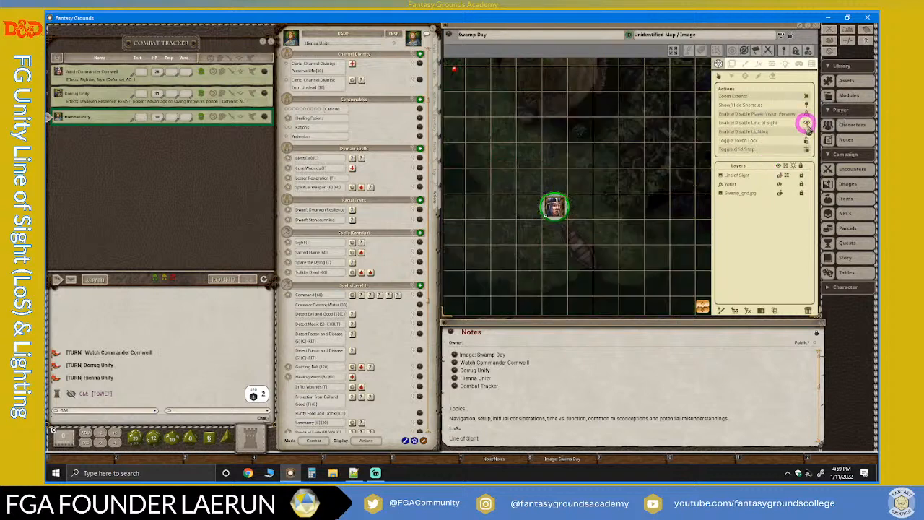
Turn line of sight off to compare the view around the stump and trees, and turn it back on.
{"action": "left_click", "coordinate": [807, 123]}
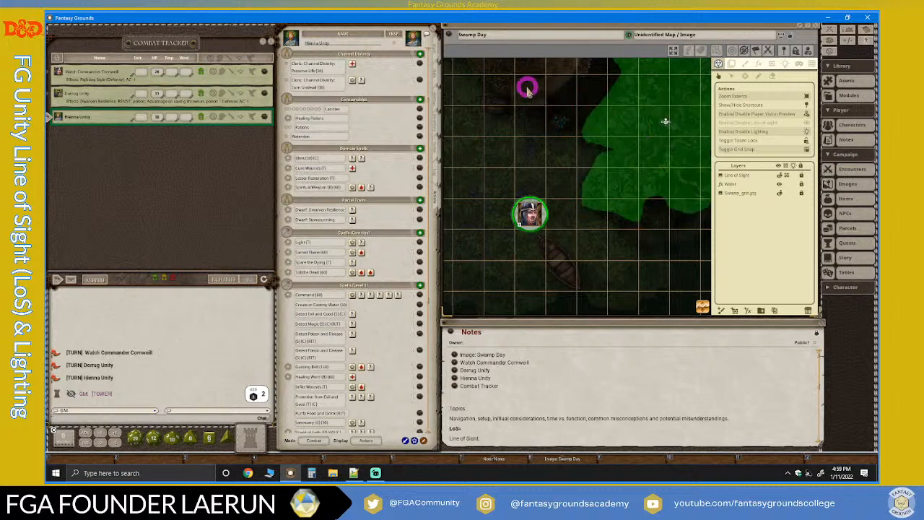
{"action": "scroll", "coordinate": [598, 165], "scroll_direction": "down", "scroll_amount": 4}
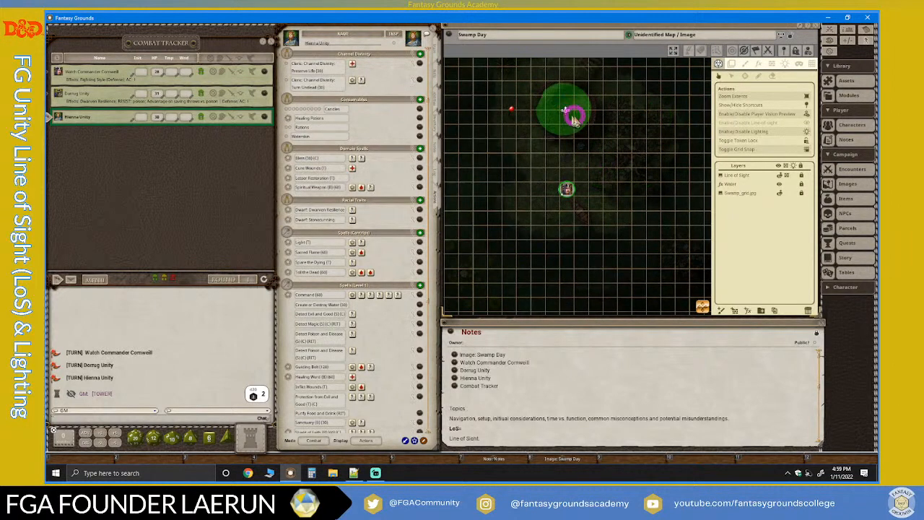
{"action": "left_click", "coordinate": [807, 123]}
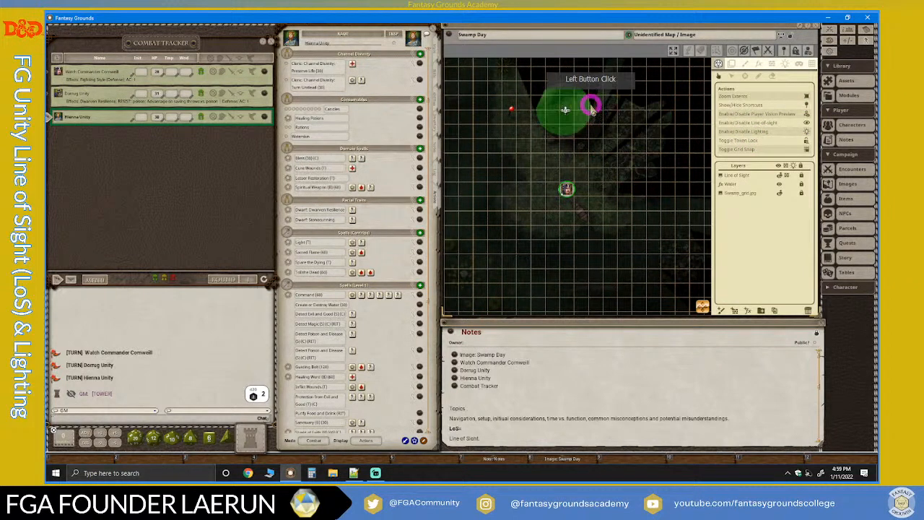
{"action": "scroll", "coordinate": [588, 186], "scroll_direction": "up", "scroll_amount": 4}
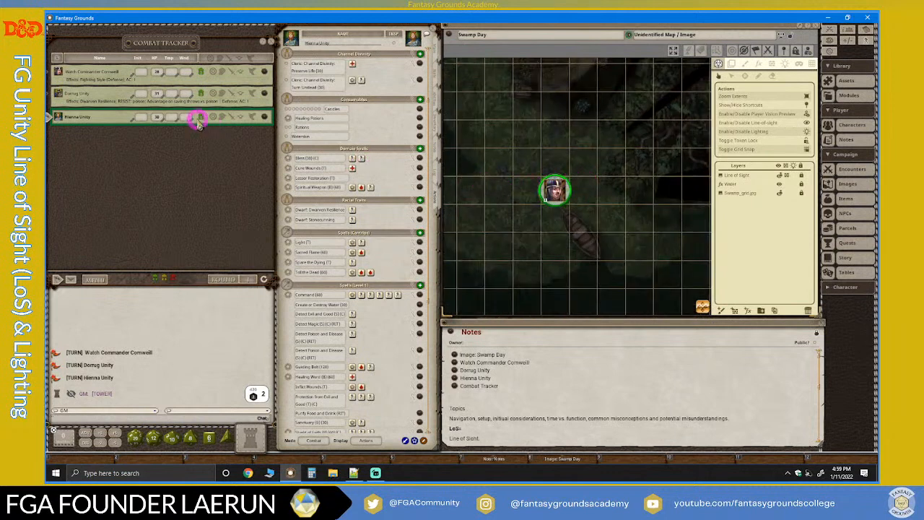
Make the Watch Commander the active combatant and compare the map view with the token selected and deselected.
{"action": "left_click", "coordinate": [52, 73]}
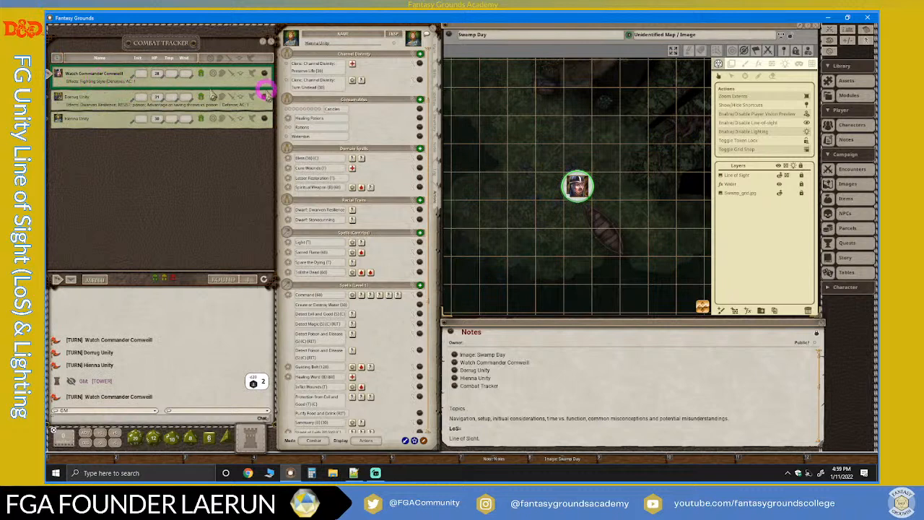
{"action": "left_click", "coordinate": [577, 186]}
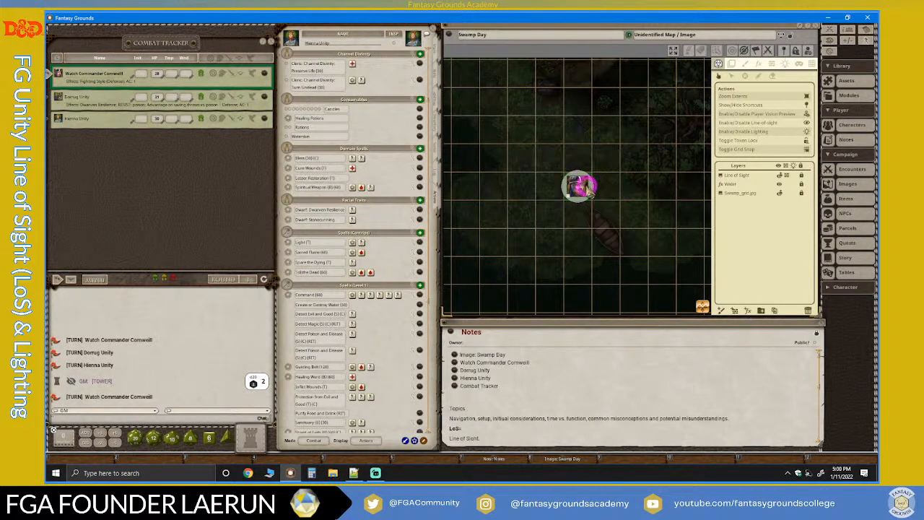
{"action": "left_click", "coordinate": [582, 187]}
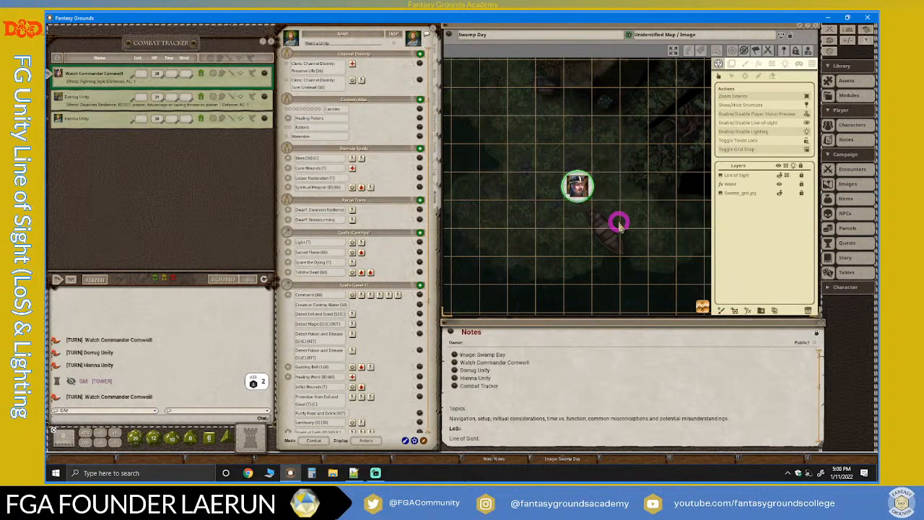
{"action": "left_click", "coordinate": [582, 186]}
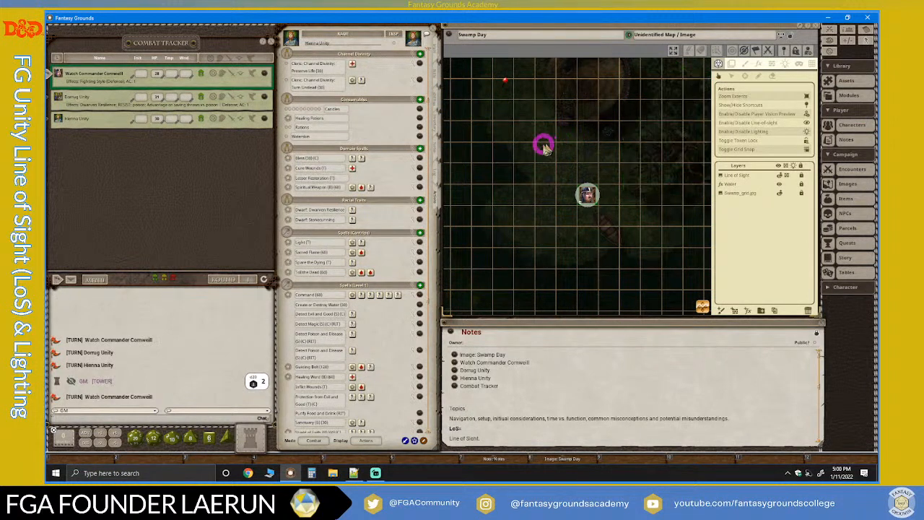
{"action": "scroll", "coordinate": [644, 231], "scroll_direction": "up", "scroll_amount": 3}
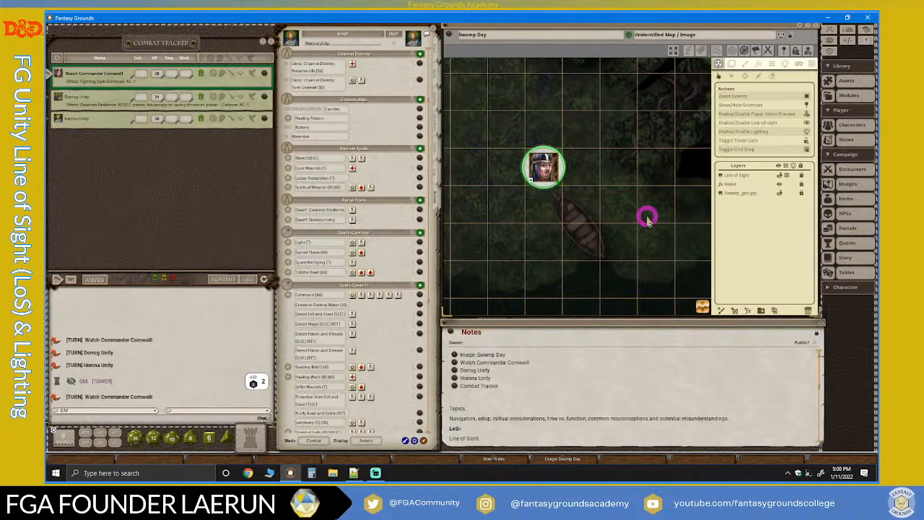
{"action": "left_click", "coordinate": [645, 241]}
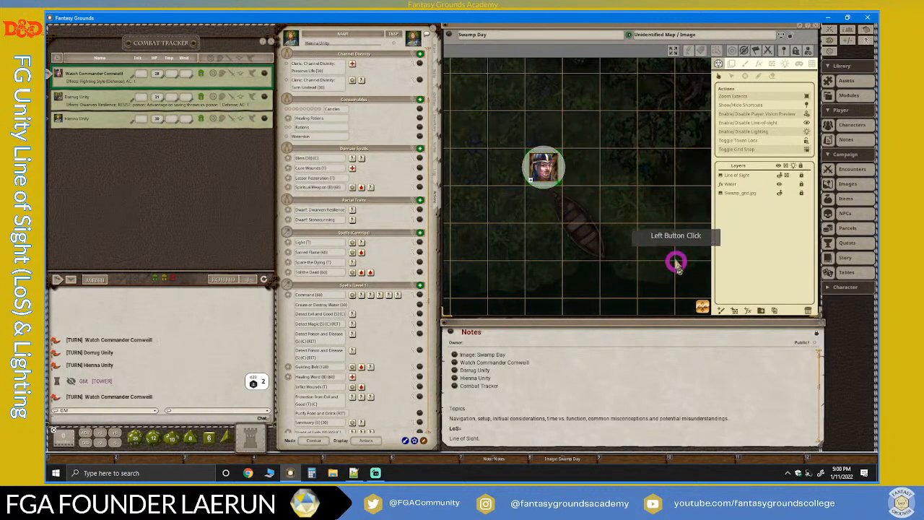
Disable the Player Vision Preview and examine the map around the Watch Commander token and boat.
{"action": "scroll", "coordinate": [668, 260], "scroll_direction": "down", "scroll_amount": 2}
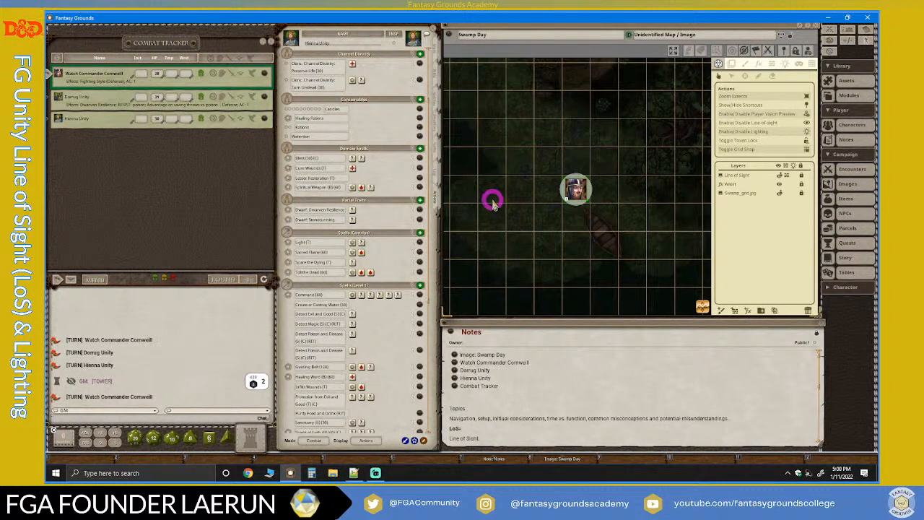
{"action": "left_click", "coordinate": [572, 186]}
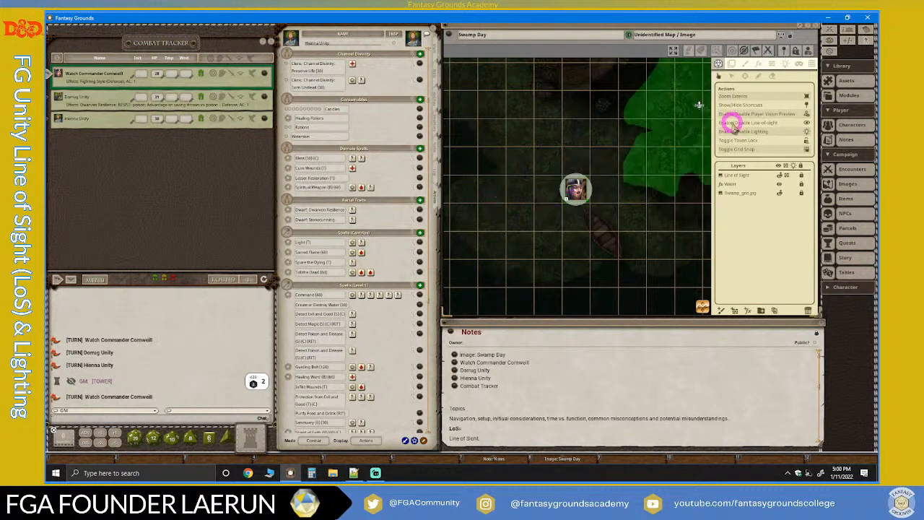
{"action": "left_click", "coordinate": [807, 114]}
{"action": "left_click", "coordinate": [682, 264]}
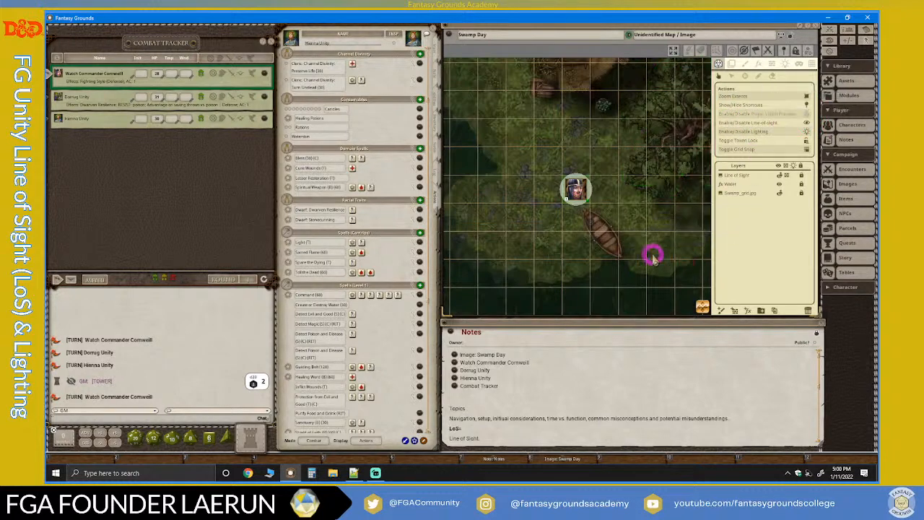
{"action": "scroll", "coordinate": [624, 239], "scroll_direction": "up", "scroll_amount": 2}
{"action": "scroll", "coordinate": [624, 239], "scroll_direction": "up", "scroll_amount": 1}
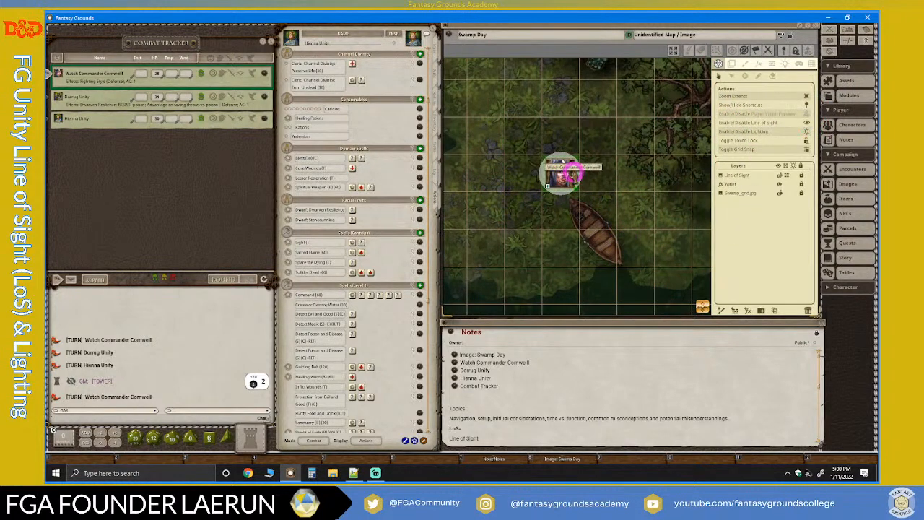
Compare the view without Player Vision Preview with the Watch Commander token selected and deselected.
{"action": "left_click", "coordinate": [565, 176]}
{"action": "scroll", "coordinate": [649, 205], "scroll_direction": "down", "scroll_amount": 3}
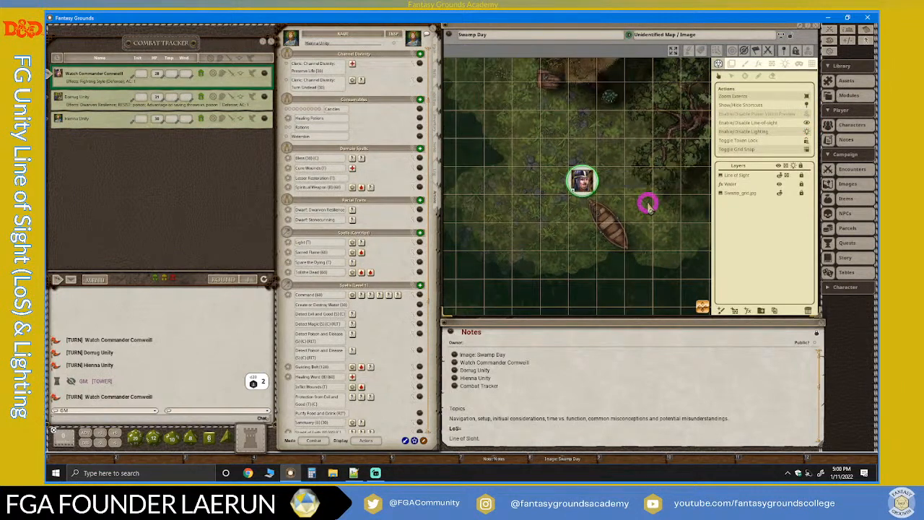
{"action": "scroll", "coordinate": [648, 205], "scroll_direction": "up", "scroll_amount": 2}
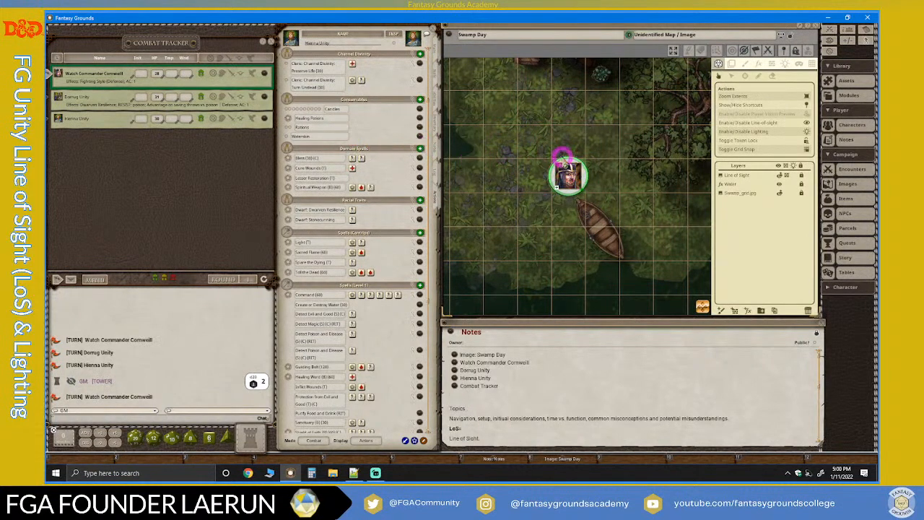
{"action": "left_click", "coordinate": [641, 216]}
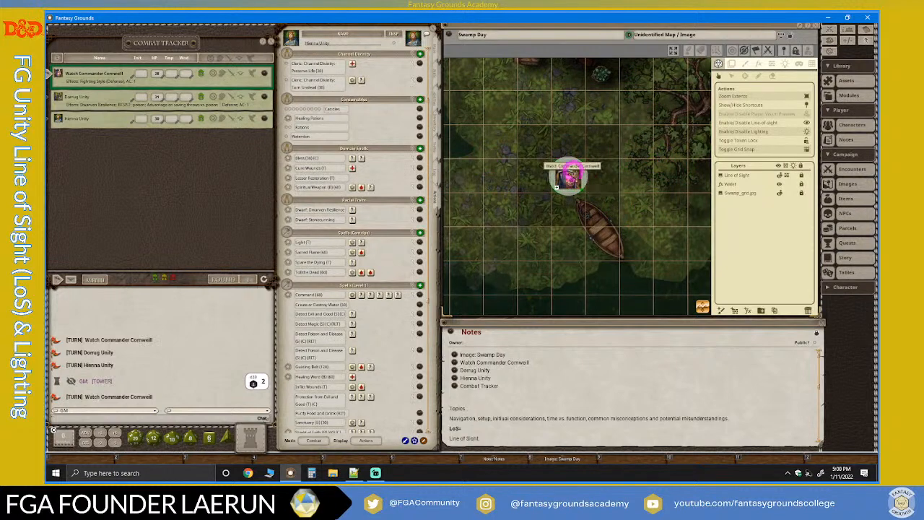
{"action": "scroll", "coordinate": [575, 137], "scroll_direction": "down", "scroll_amount": 3}
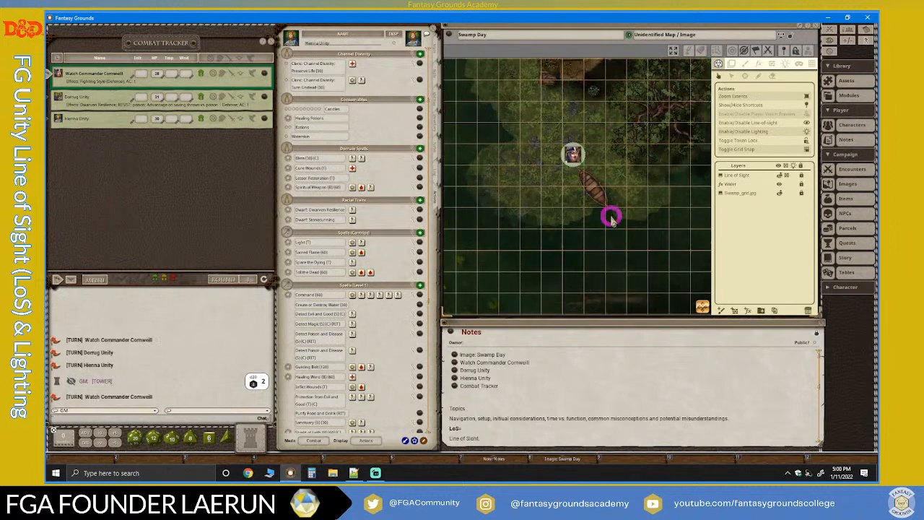
{"action": "scroll", "coordinate": [610, 216], "scroll_direction": "up", "scroll_amount": 2}
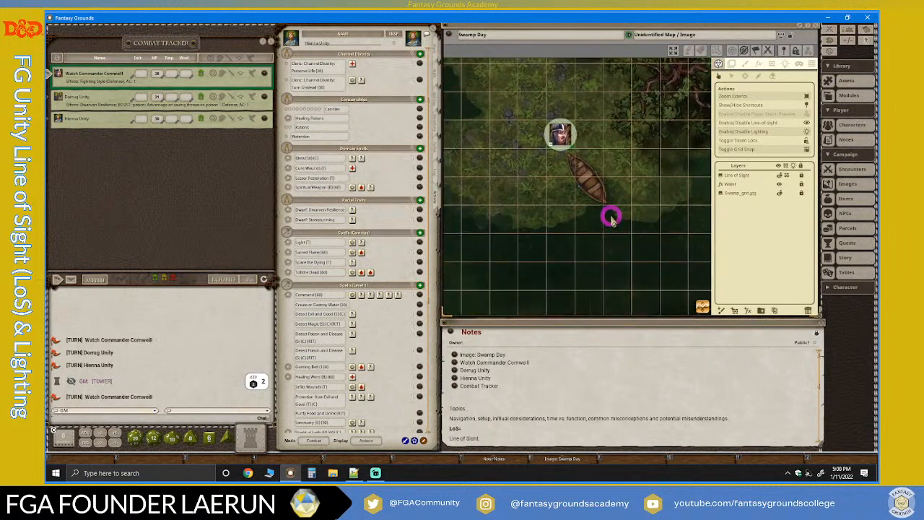
Select the Watch Commander token again and re-enable the Player Vision Preview.
{"action": "left_click", "coordinate": [560, 136]}
{"action": "scroll", "coordinate": [596, 166], "scroll_direction": "up", "scroll_amount": 3}
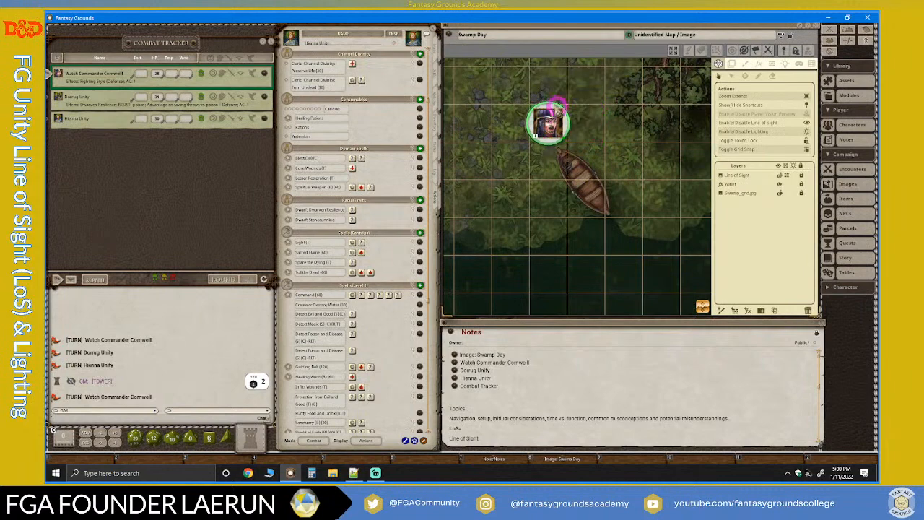
{"action": "scroll", "coordinate": [599, 141], "scroll_direction": "down", "scroll_amount": 3}
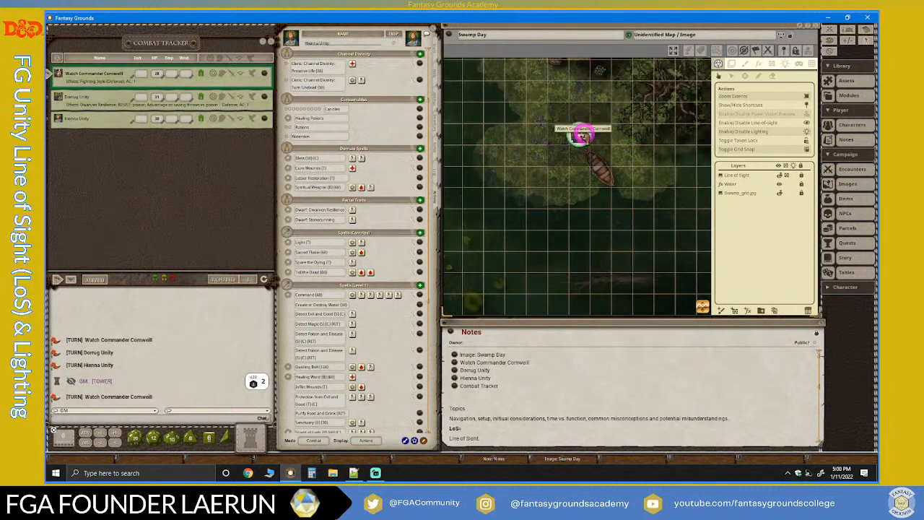
{"action": "scroll", "coordinate": [582, 136], "scroll_direction": "up", "scroll_amount": 2}
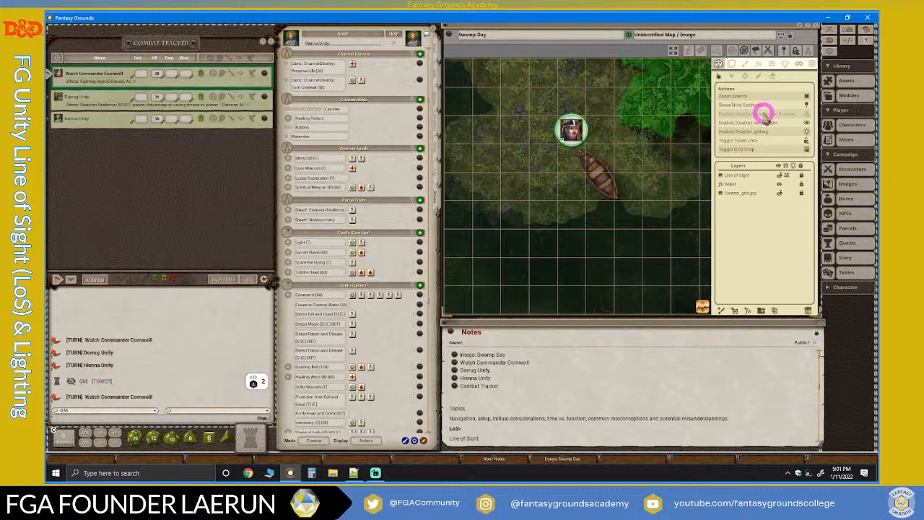
{"action": "left_click", "coordinate": [802, 114]}
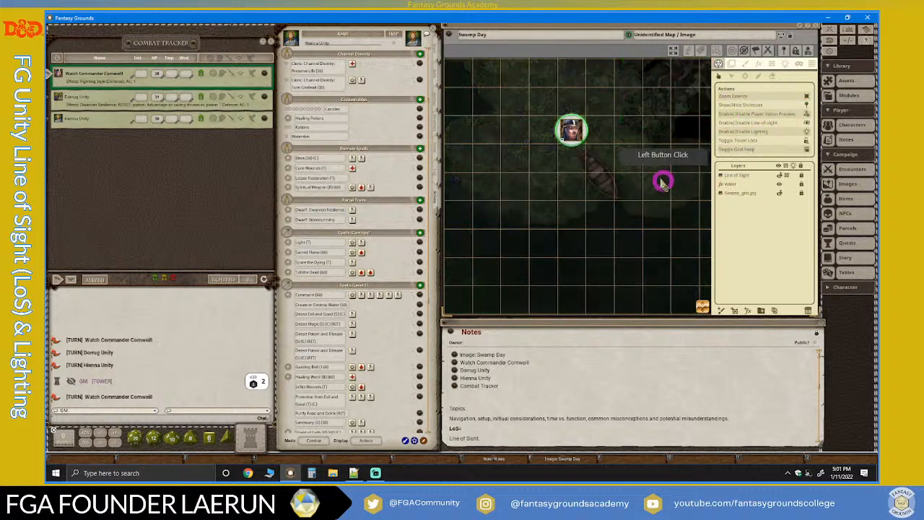
Compare the map around the boat with the Watch Commander token selected and deselected while Player Vision Preview is on.
{"action": "scroll", "coordinate": [635, 158], "scroll_direction": "down", "scroll_amount": 4}
{"action": "scroll", "coordinate": [633, 152], "scroll_direction": "up", "scroll_amount": 3}
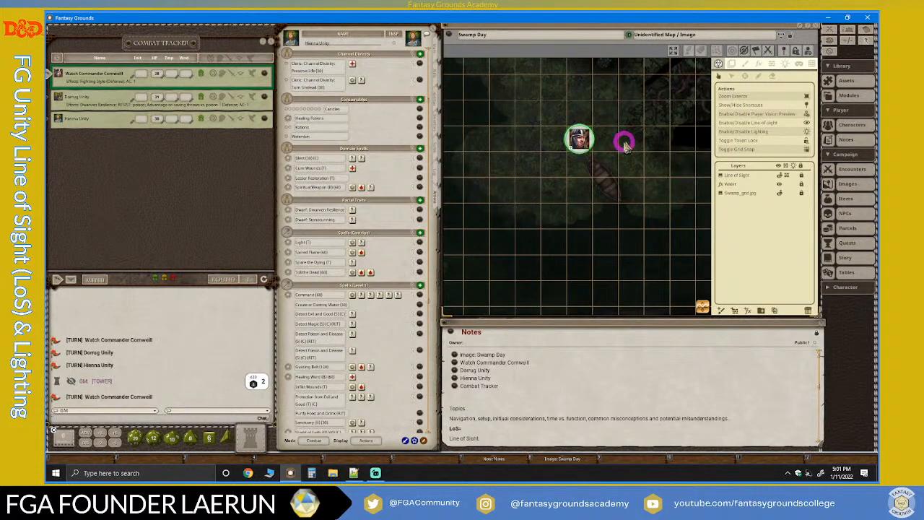
{"action": "scroll", "coordinate": [625, 144], "scroll_direction": "up", "scroll_amount": 3}
{"action": "left_click", "coordinate": [564, 137]}
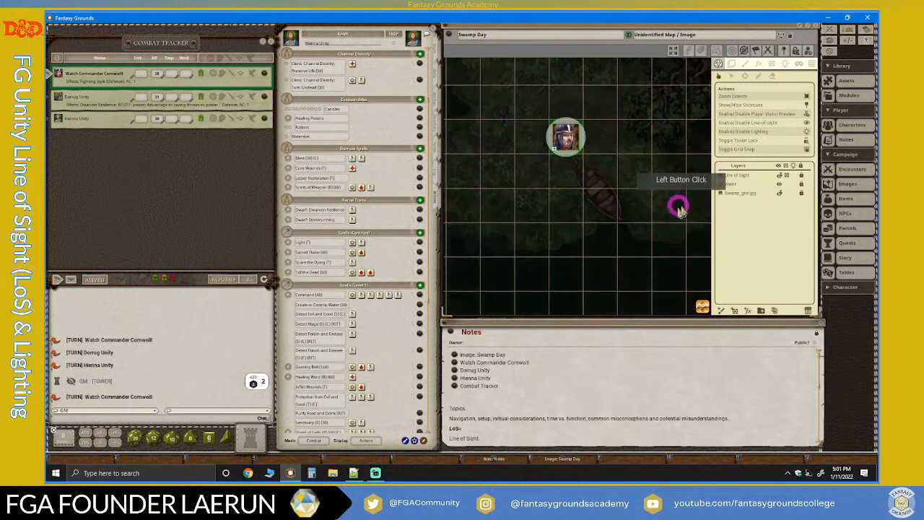
{"action": "scroll", "coordinate": [675, 210], "scroll_direction": "down", "scroll_amount": 1}
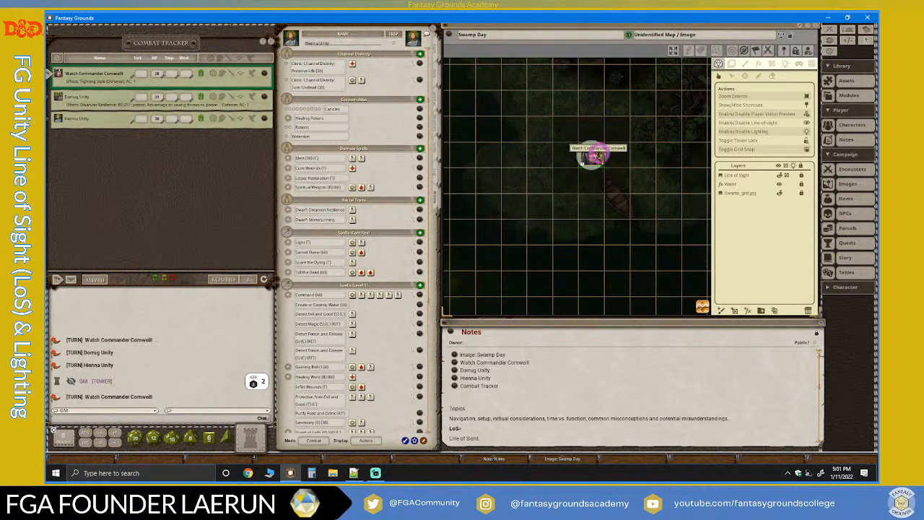
{"action": "scroll", "coordinate": [618, 166], "scroll_direction": "up", "scroll_amount": 2}
{"action": "left_click", "coordinate": [654, 187]}
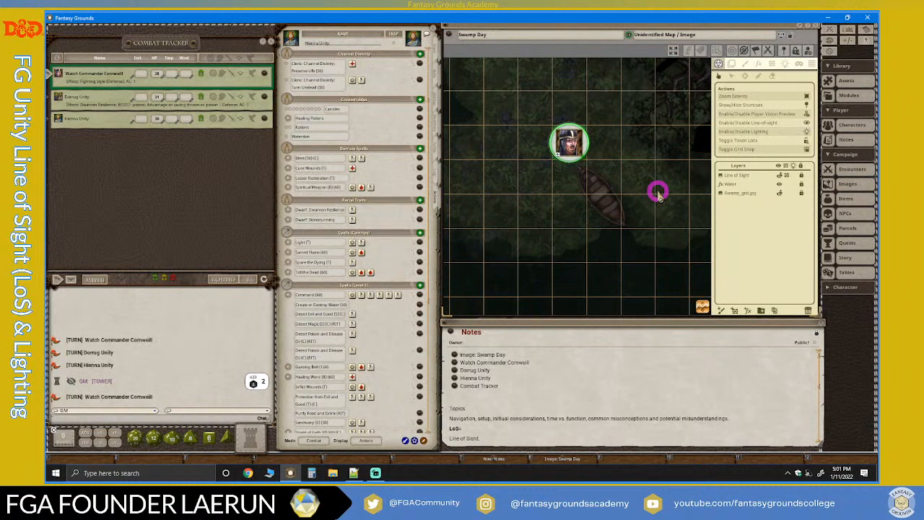
{"action": "scroll", "coordinate": [474, 173], "scroll_direction": "down", "scroll_amount": 2}
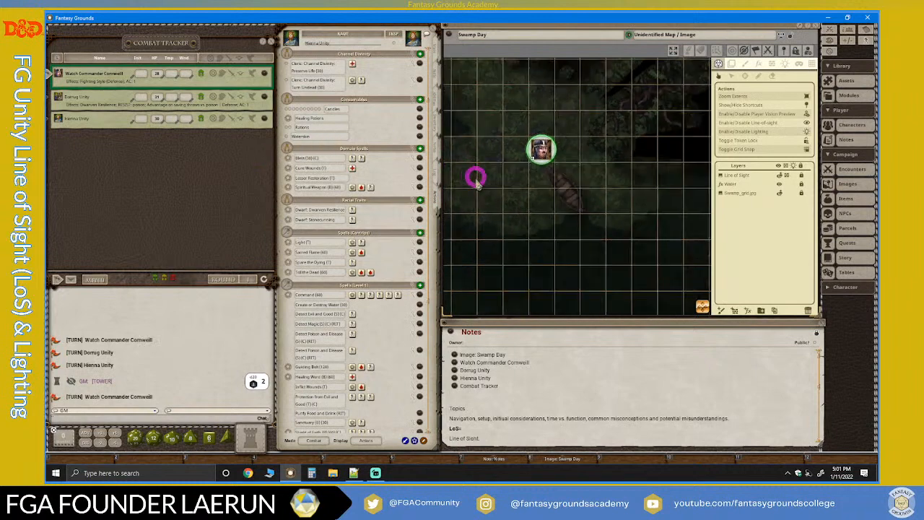
Open the Lizard Folk Swamp encounter from its pin on the map and move its window clear of the map.
{"action": "left_click_drag", "start_coordinate": [698, 307], "coordinate": [586, 250]}
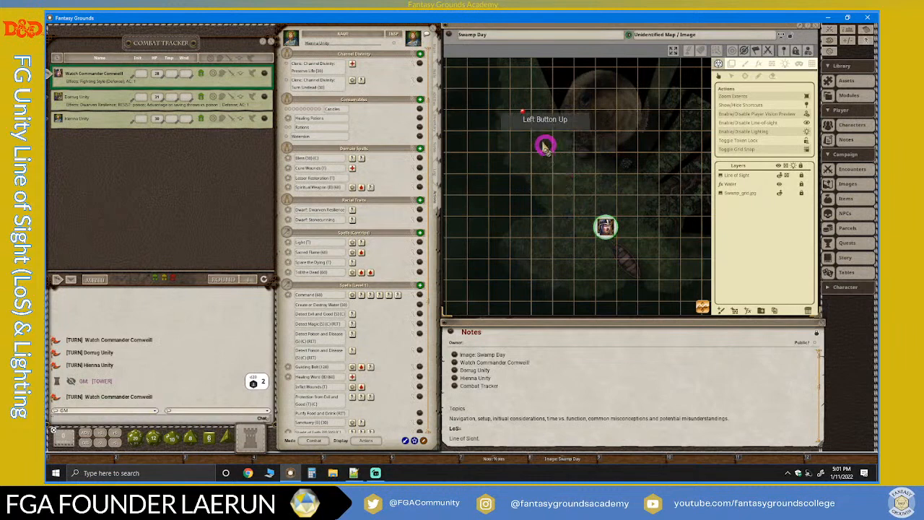
{"action": "left_click", "coordinate": [523, 110]}
{"action": "left_click", "coordinate": [458, 151]}
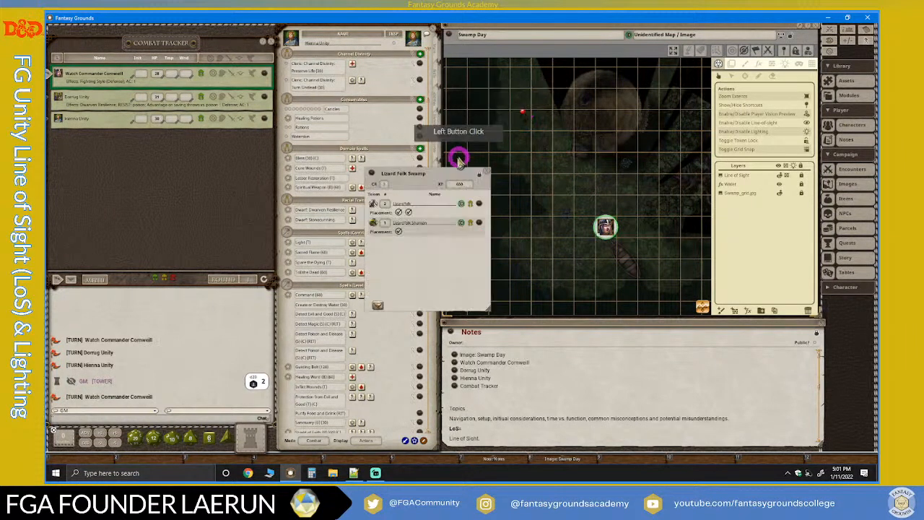
{"action": "left_click_drag", "start_coordinate": [440, 171], "coordinate": [398, 109]}
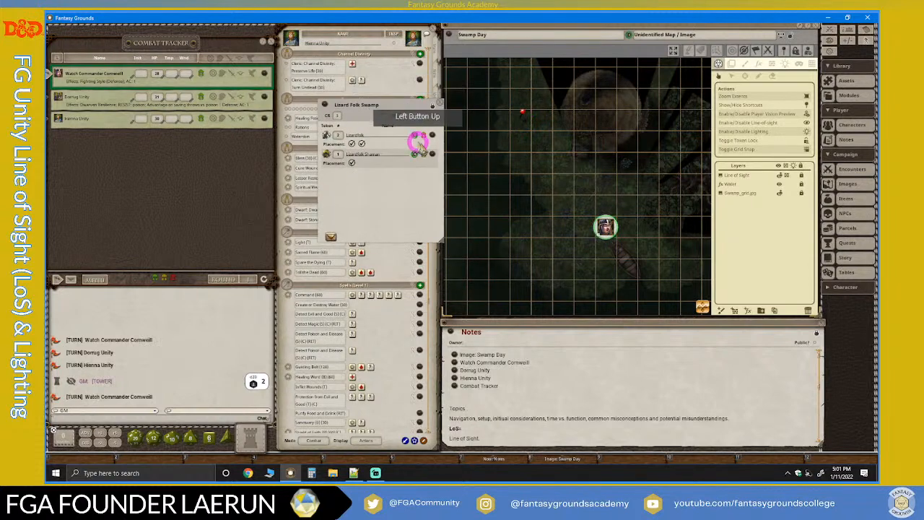
Add the Lizard Folk Swamp encounter to the Combat Tracker, placing its two Lizardfolk and the Lizardfolk Shaman on the map.
{"action": "scroll", "coordinate": [596, 159], "scroll_direction": "down", "scroll_amount": 1}
{"action": "scroll", "coordinate": [597, 144], "scroll_direction": "down", "scroll_amount": 2}
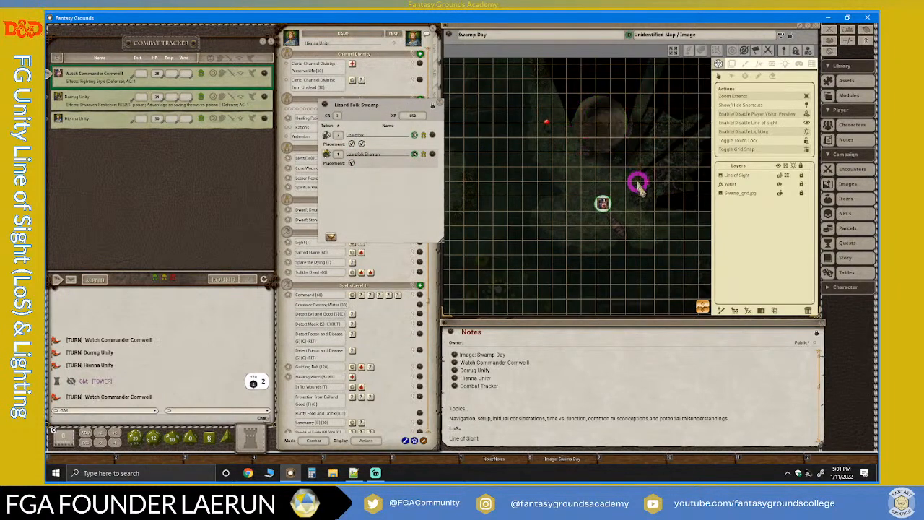
{"action": "scroll", "coordinate": [605, 172], "scroll_direction": "up", "scroll_amount": 1}
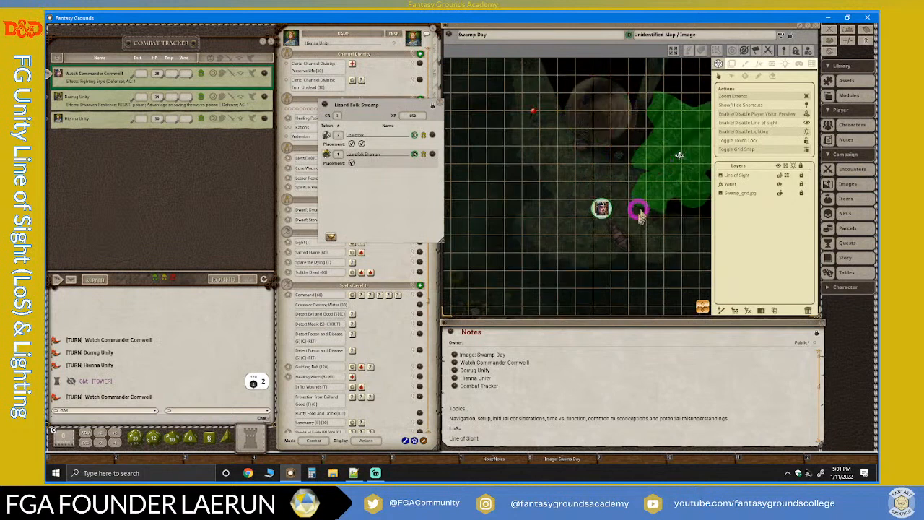
{"action": "scroll", "coordinate": [614, 209], "scroll_direction": "down", "scroll_amount": 2}
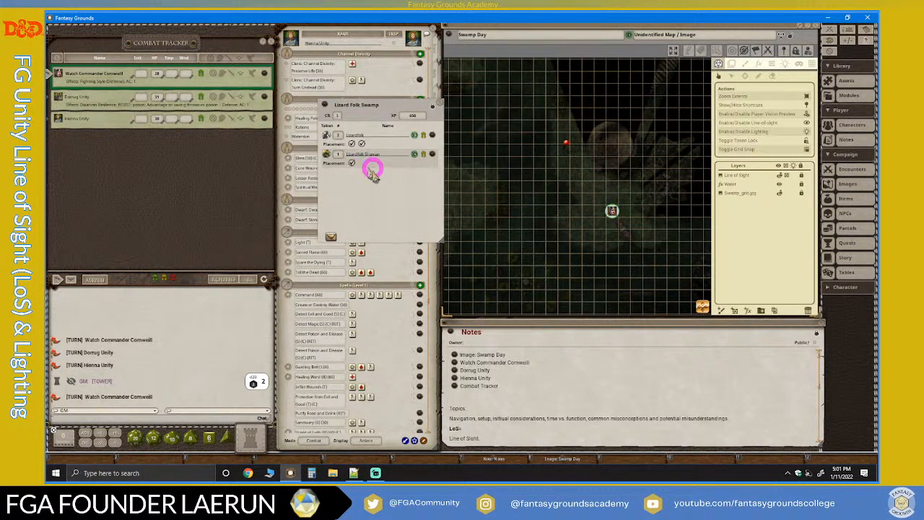
{"action": "left_click", "coordinate": [330, 237]}
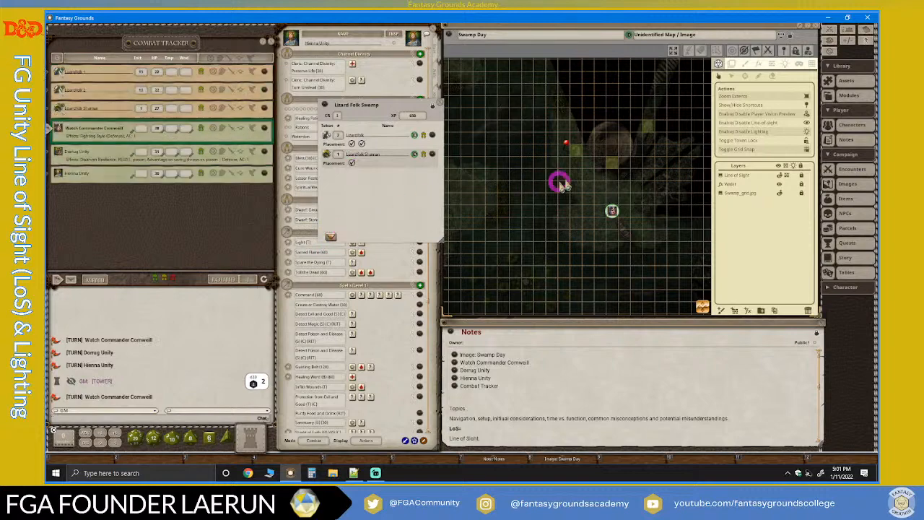
{"action": "scroll", "coordinate": [626, 179], "scroll_direction": "up", "scroll_amount": 3}
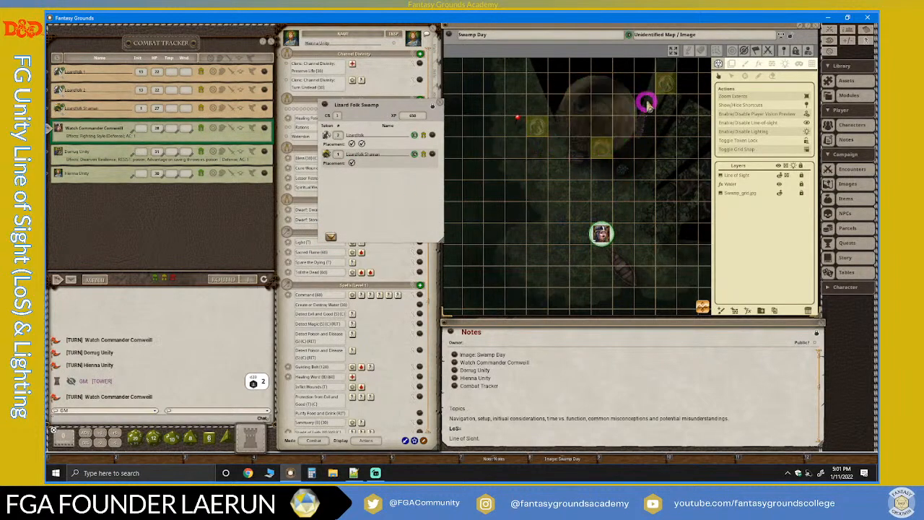
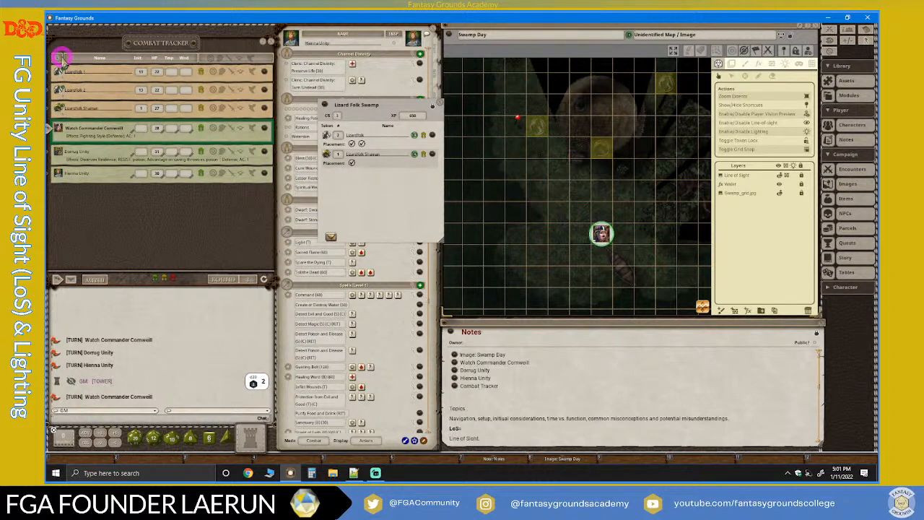
Advance the Combat Tracker's turn order from Lizardfolk 1 through all combatants and back to Lizardfolk 1 in round 2.
{"action": "left_click", "coordinate": [53, 70]}
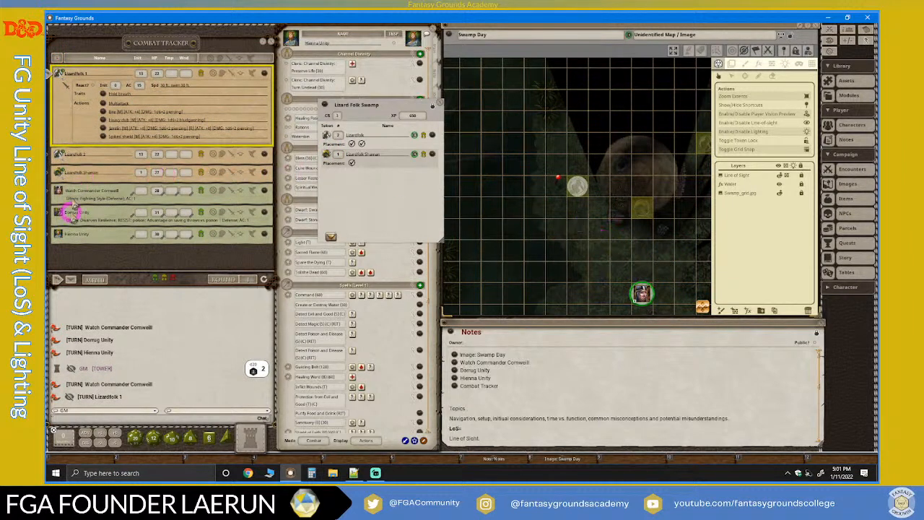
{"action": "left_click", "coordinate": [71, 280]}
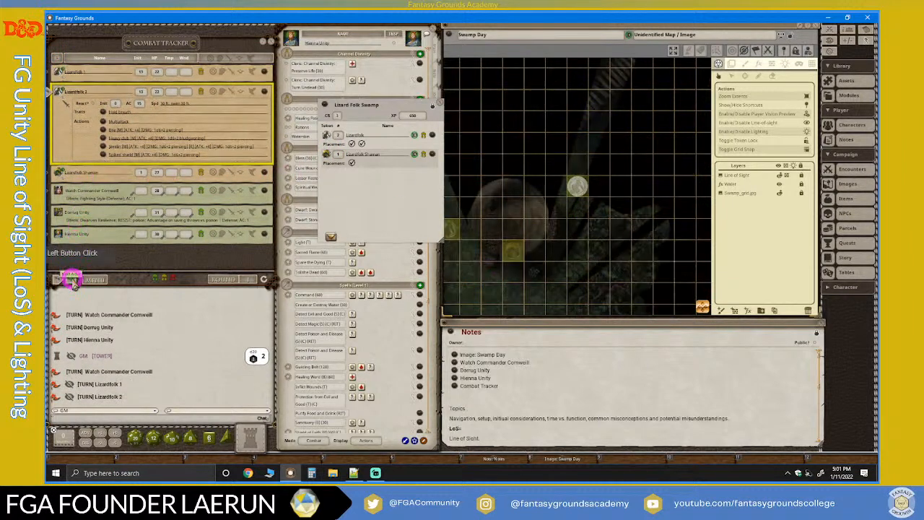
{"action": "left_click", "coordinate": [71, 280]}
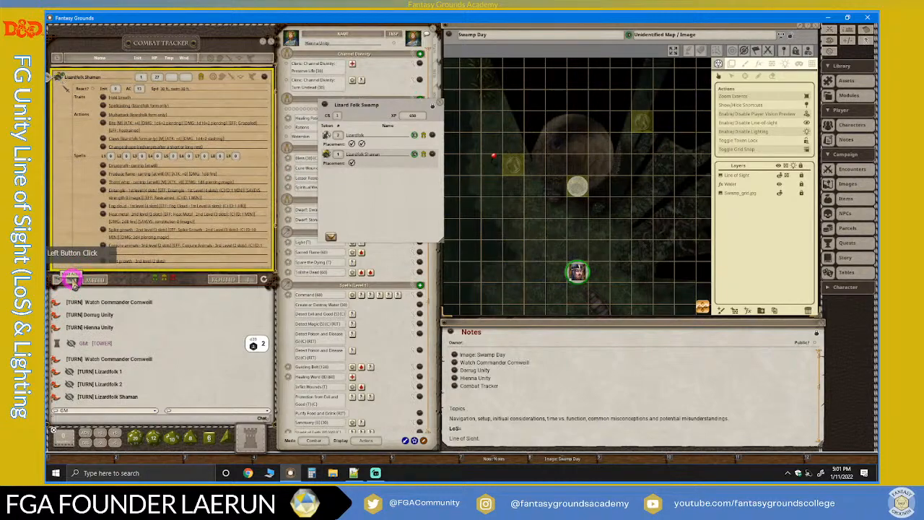
{"action": "left_click", "coordinate": [71, 280]}
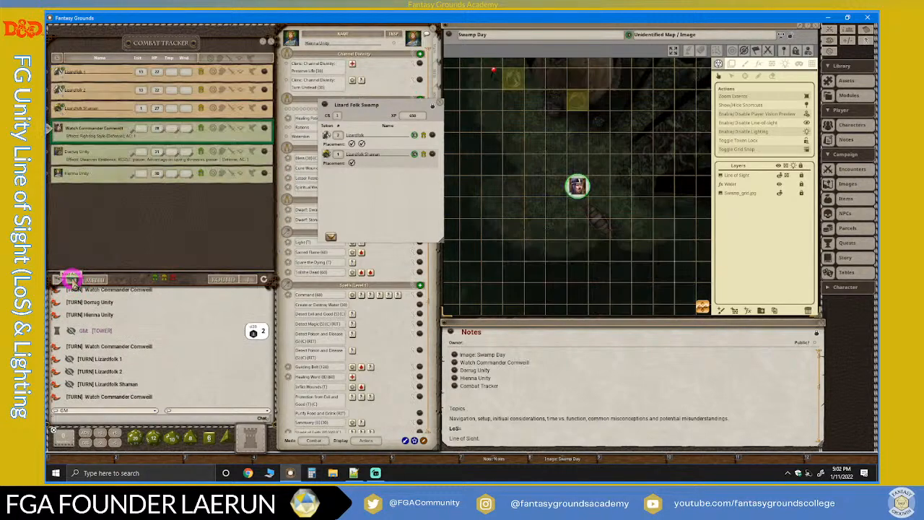
{"action": "left_click", "coordinate": [72, 280]}
{"action": "left_click", "coordinate": [71, 280]}
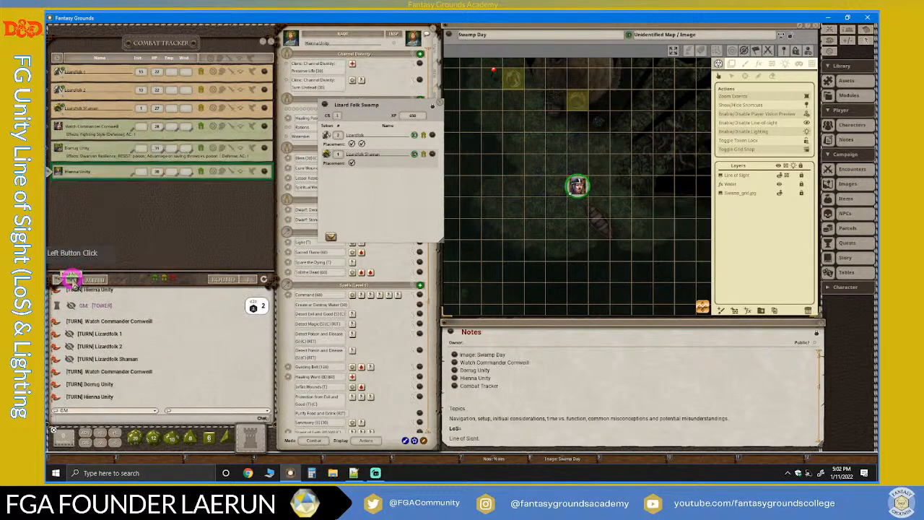
{"action": "left_click", "coordinate": [72, 281]}
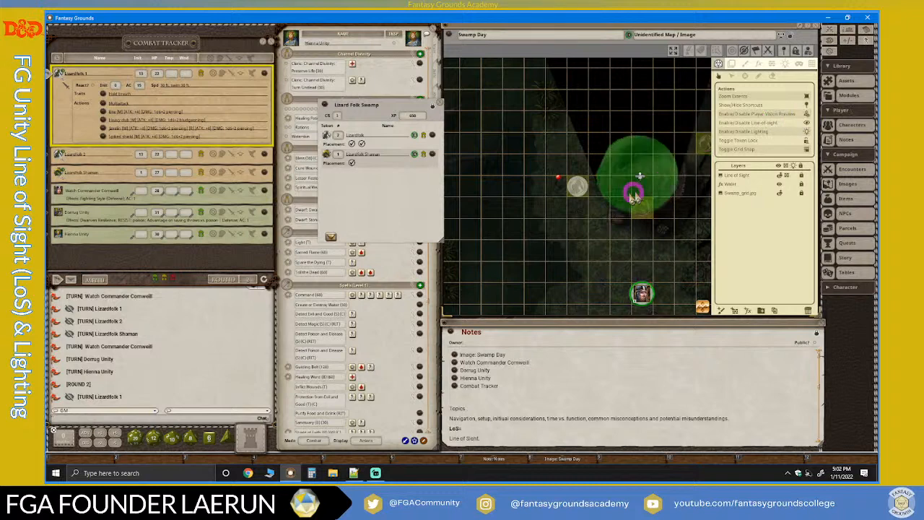
Select the Lizardfolk 1 token and examine what it can see on the Swamp Day map.
{"action": "left_click", "coordinate": [576, 189]}
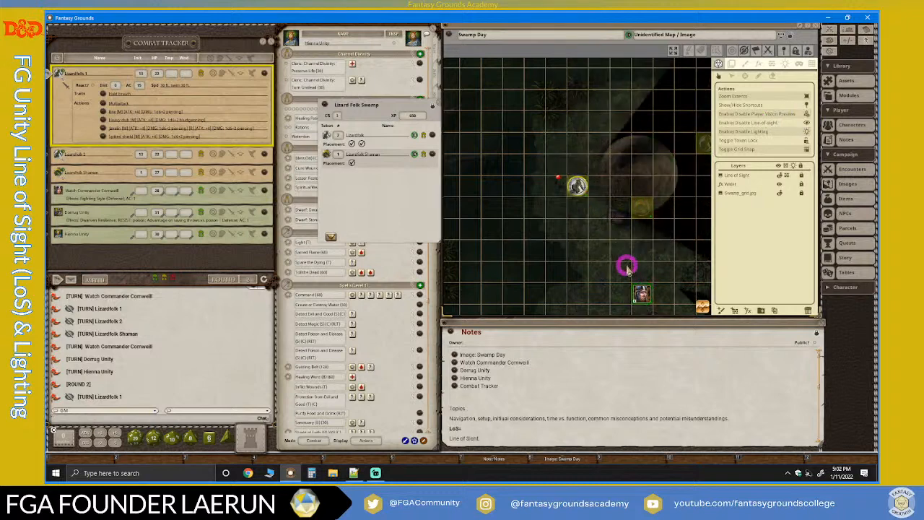
{"action": "scroll", "coordinate": [624, 263], "scroll_direction": "up", "scroll_amount": 2}
{"action": "scroll", "coordinate": [578, 167], "scroll_direction": "down", "scroll_amount": 2}
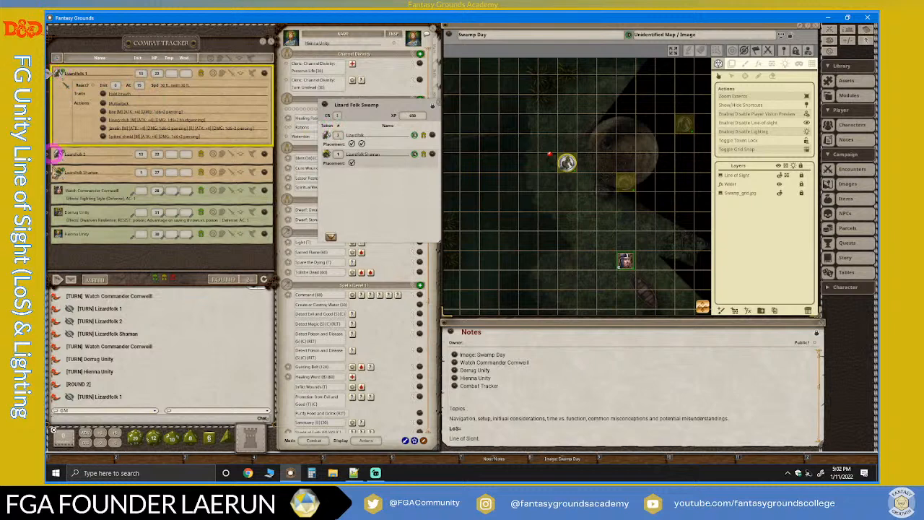
Pass the turn to Lizardfolk 2 and select its token to examine its line of sight on the map.
{"action": "left_click", "coordinate": [70, 279]}
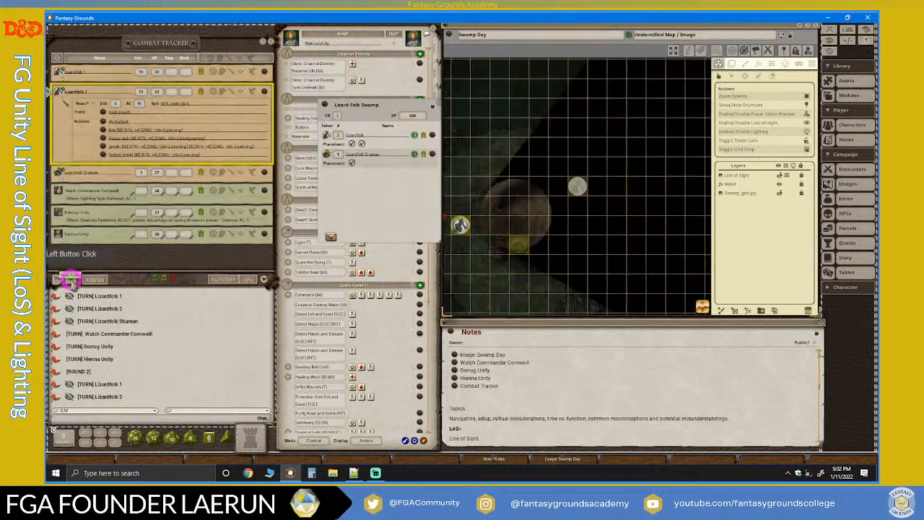
{"action": "left_click", "coordinate": [581, 186]}
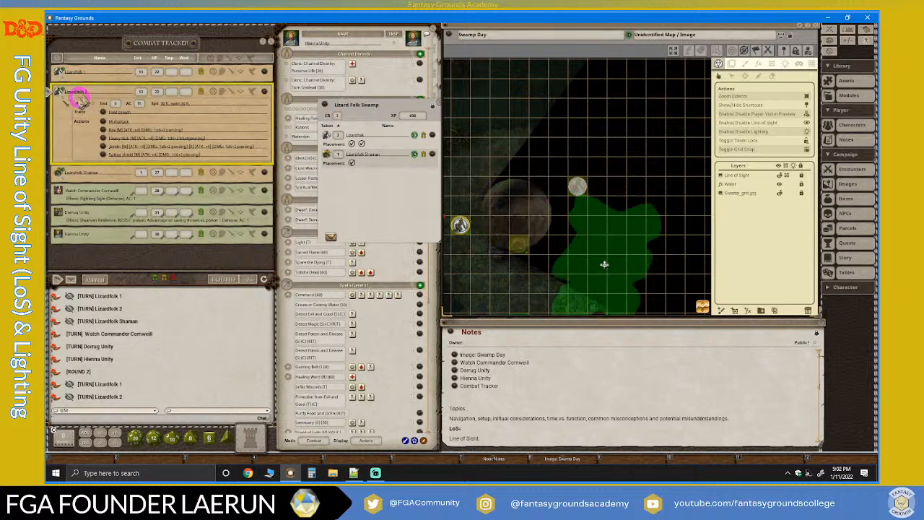
{"action": "left_click", "coordinate": [646, 120]}
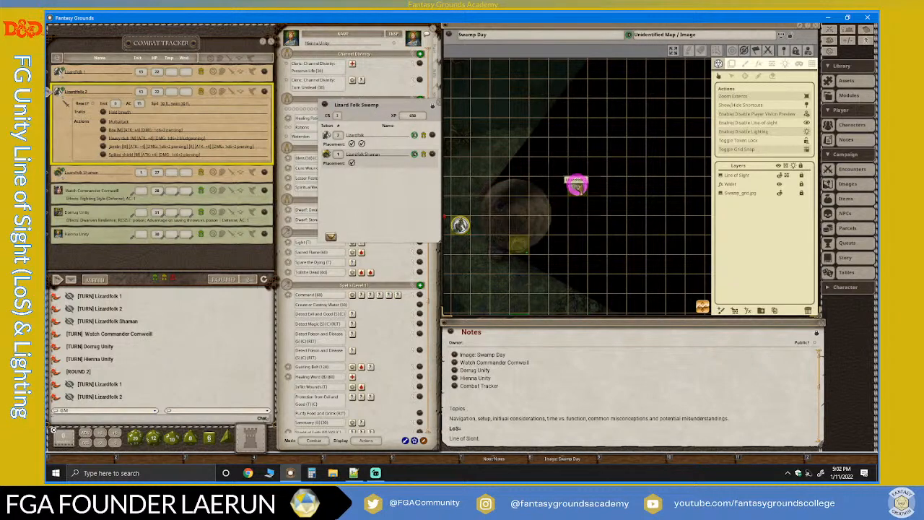
{"action": "left_click", "coordinate": [579, 185]}
{"action": "left_click", "coordinate": [617, 273]}
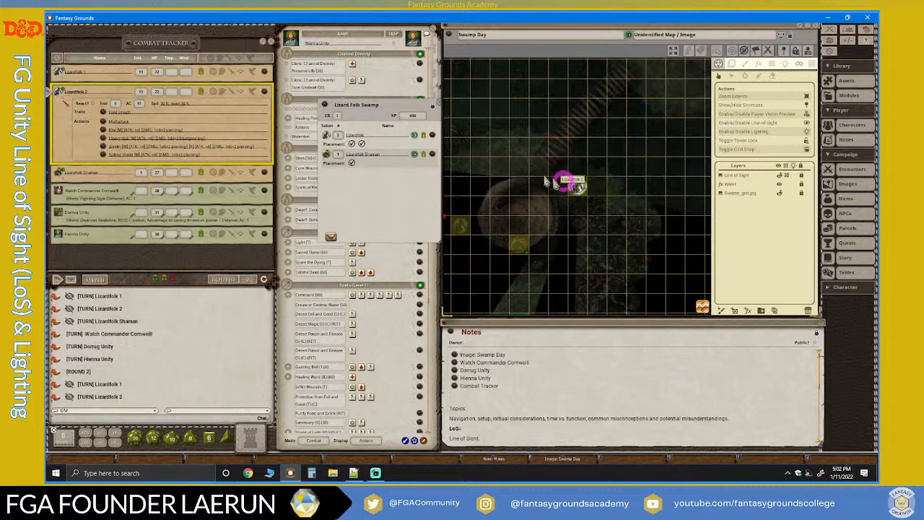
{"action": "scroll", "coordinate": [600, 210], "scroll_direction": "up", "scroll_amount": 3}
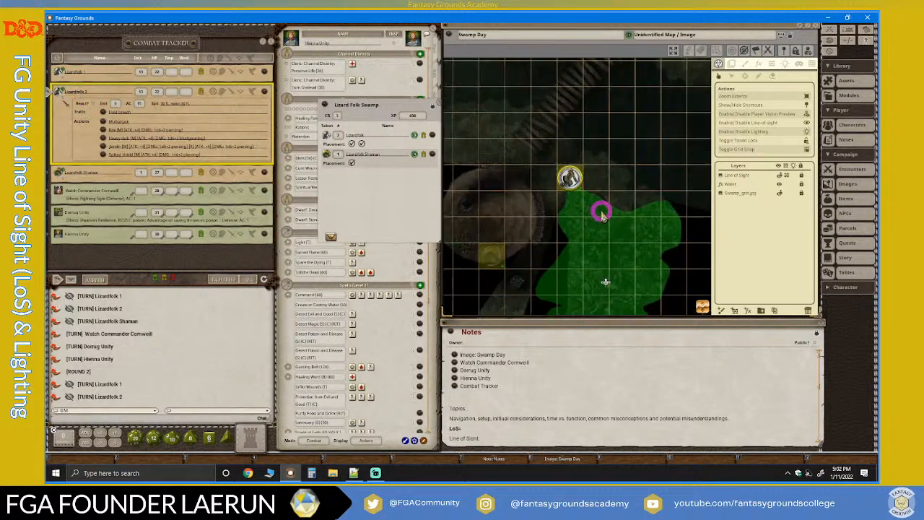
{"action": "scroll", "coordinate": [607, 189], "scroll_direction": "down", "scroll_amount": 3}
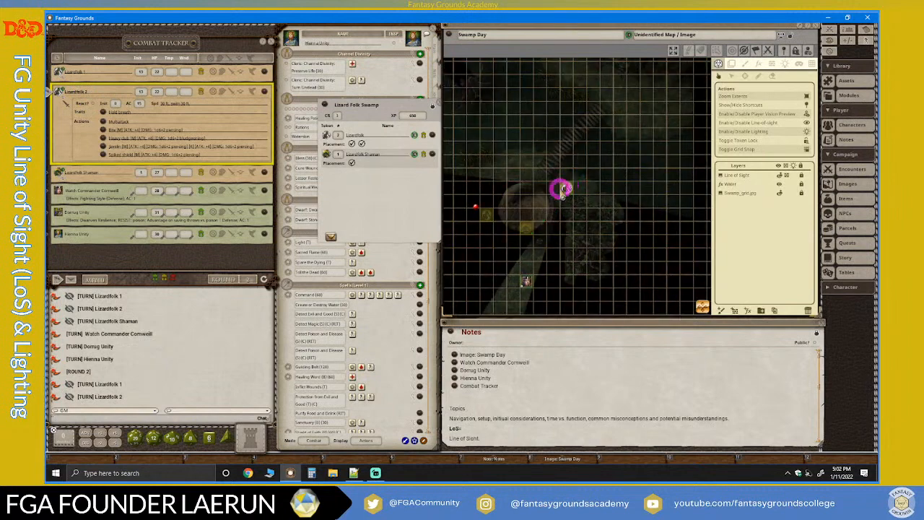
{"action": "scroll", "coordinate": [476, 207], "scroll_direction": "up", "scroll_amount": 1}
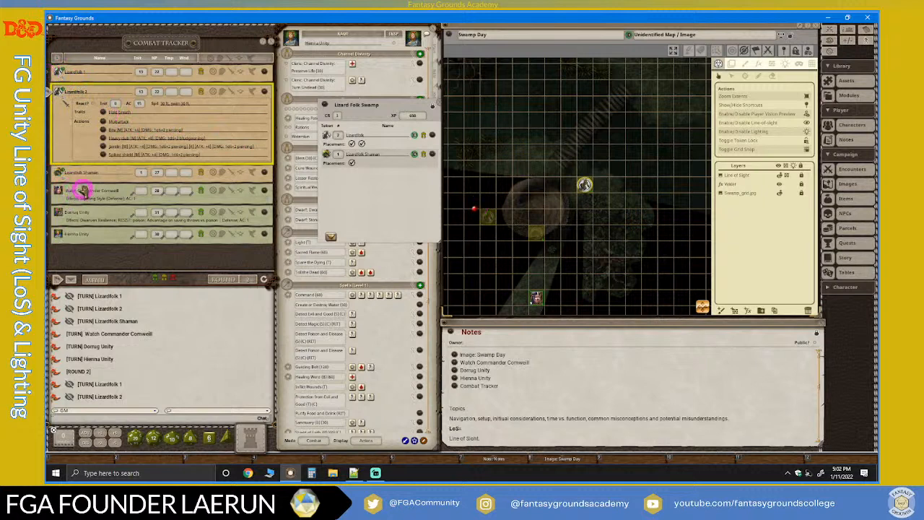
Pass the turn to the Lizardfolk Shaman and compare the map with its token selected and deselected.
{"action": "left_click", "coordinate": [70, 280]}
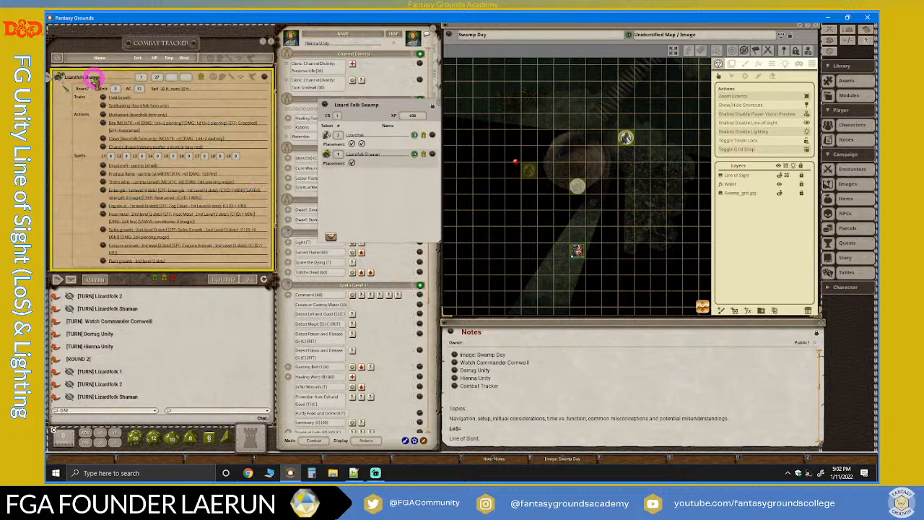
{"action": "left_click", "coordinate": [578, 186]}
{"action": "left_click", "coordinate": [610, 235]}
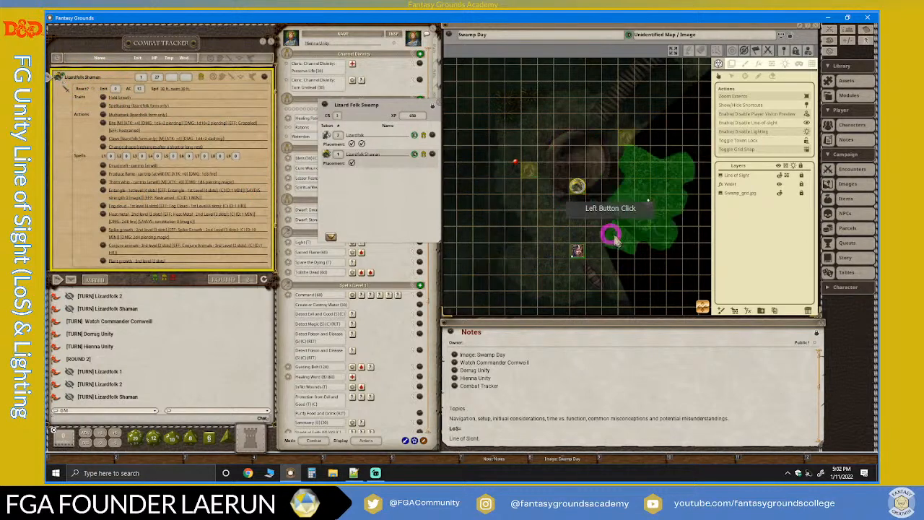
{"action": "scroll", "coordinate": [621, 239], "scroll_direction": "up", "scroll_amount": 2}
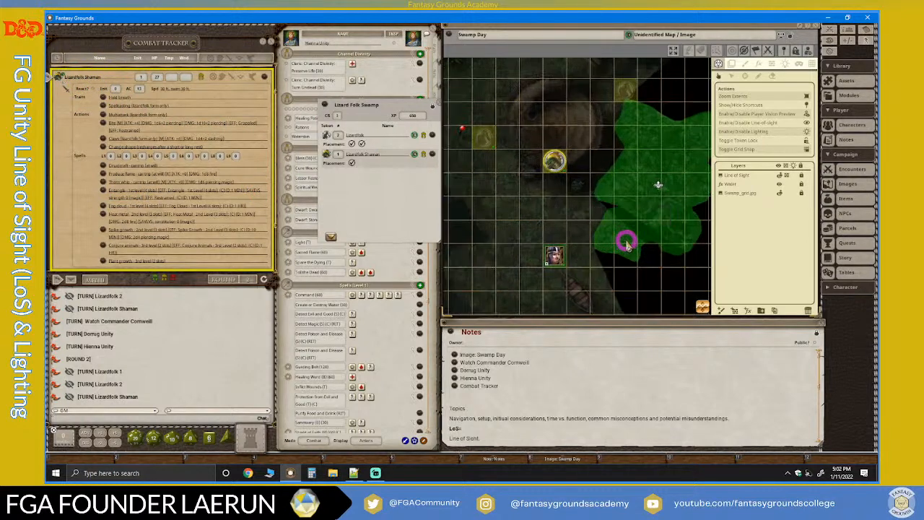
{"action": "left_click", "coordinate": [556, 161]}
{"action": "scroll", "coordinate": [626, 237], "scroll_direction": "down", "scroll_amount": 2}
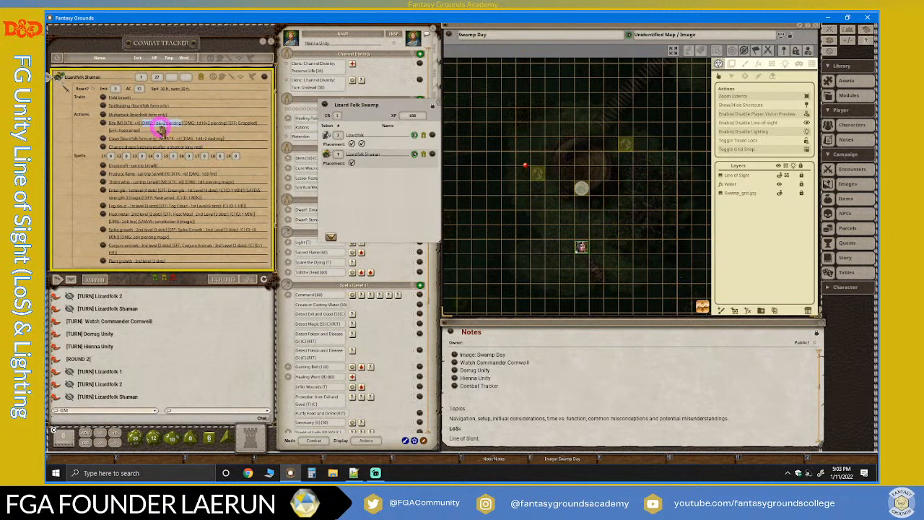
{"action": "scroll", "coordinate": [144, 124], "scroll_direction": "up", "scroll_amount": 2}
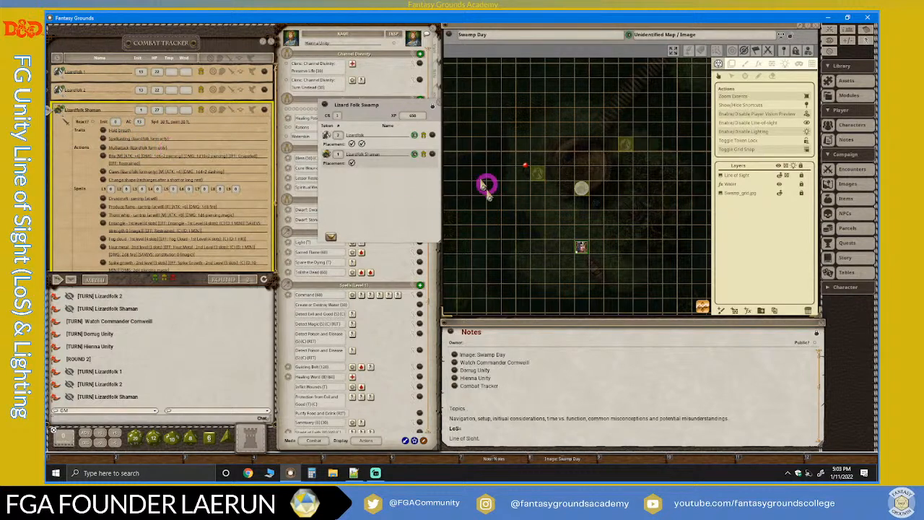
Switch to Streamlabs Desktop to check the stream chat, and return to Fantasy Grounds.
{"action": "left_click", "coordinate": [376, 473]}
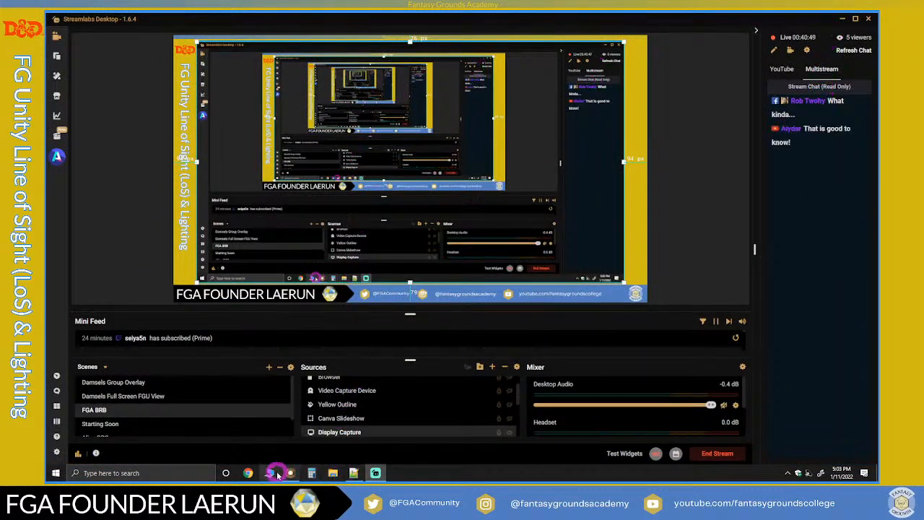
{"action": "mouse_move", "coordinate": [294, 473]}
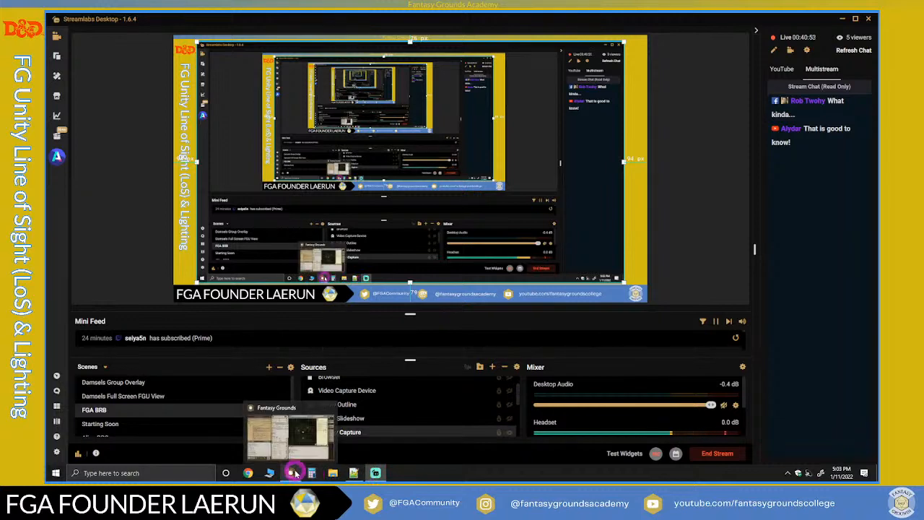
{"action": "left_click", "coordinate": [377, 471]}
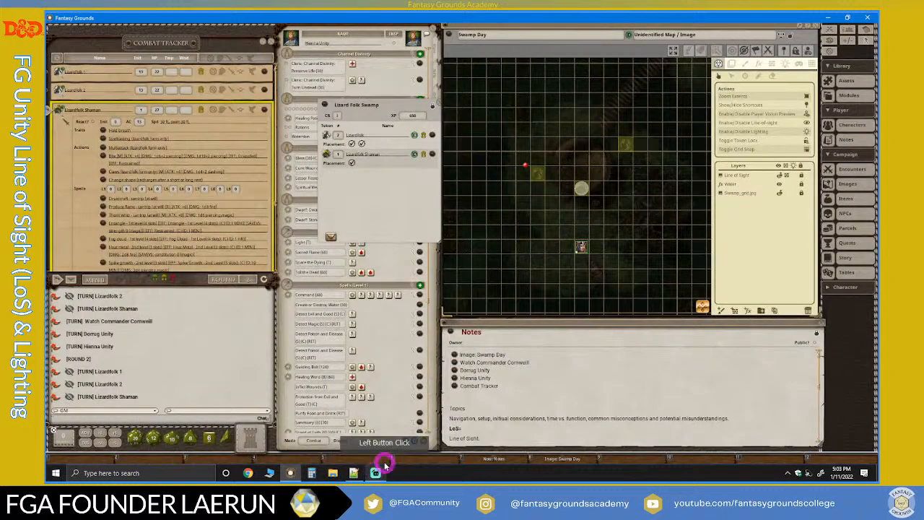
Select the Lizardfolk Shaman token again and examine its visible area up close and from farther out.
{"action": "scroll", "coordinate": [489, 241], "scroll_direction": "up", "scroll_amount": 3}
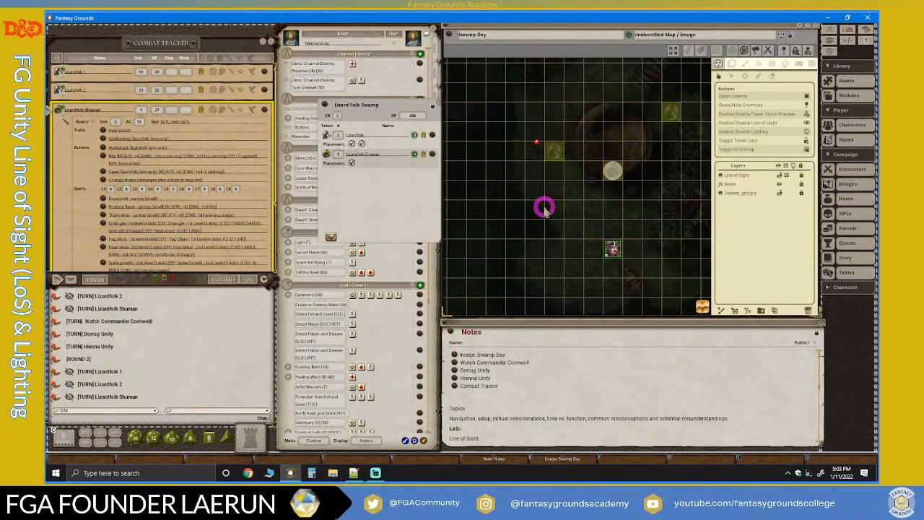
{"action": "scroll", "coordinate": [592, 216], "scroll_direction": "down", "scroll_amount": 1}
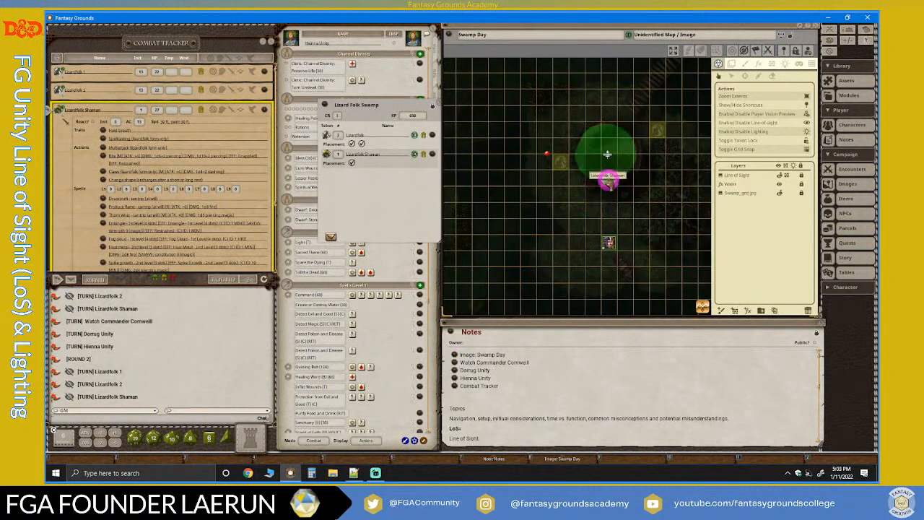
{"action": "left_click", "coordinate": [608, 179]}
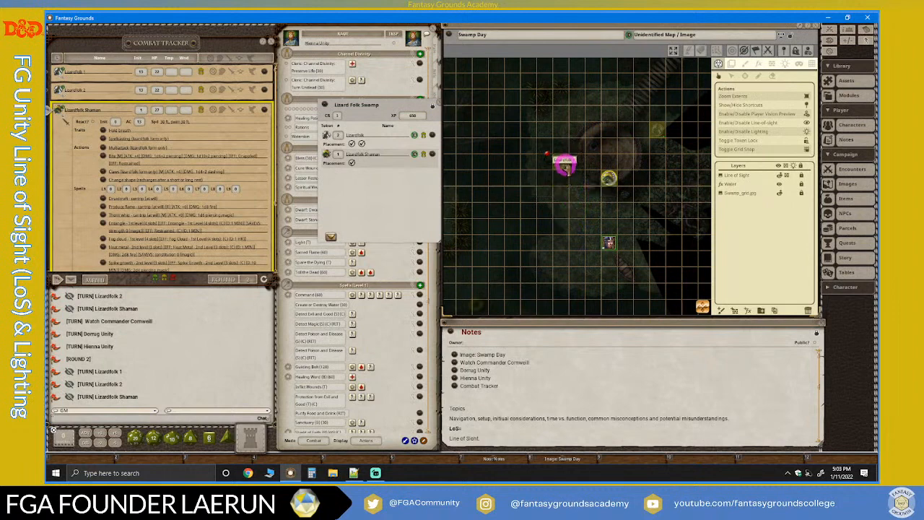
{"action": "left_click", "coordinate": [609, 178]}
{"action": "scroll", "coordinate": [608, 154], "scroll_direction": "up", "scroll_amount": 4}
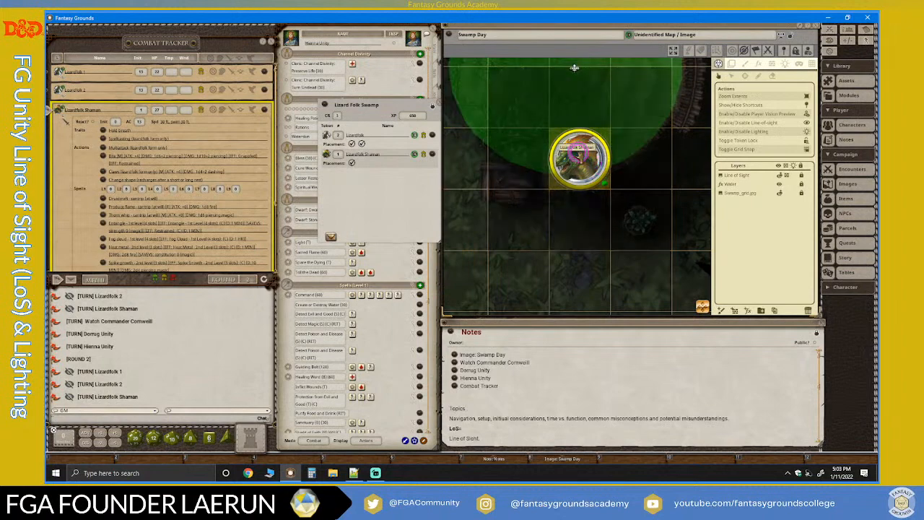
{"action": "left_click", "coordinate": [581, 157]}
{"action": "scroll", "coordinate": [584, 189], "scroll_direction": "down", "scroll_amount": 3}
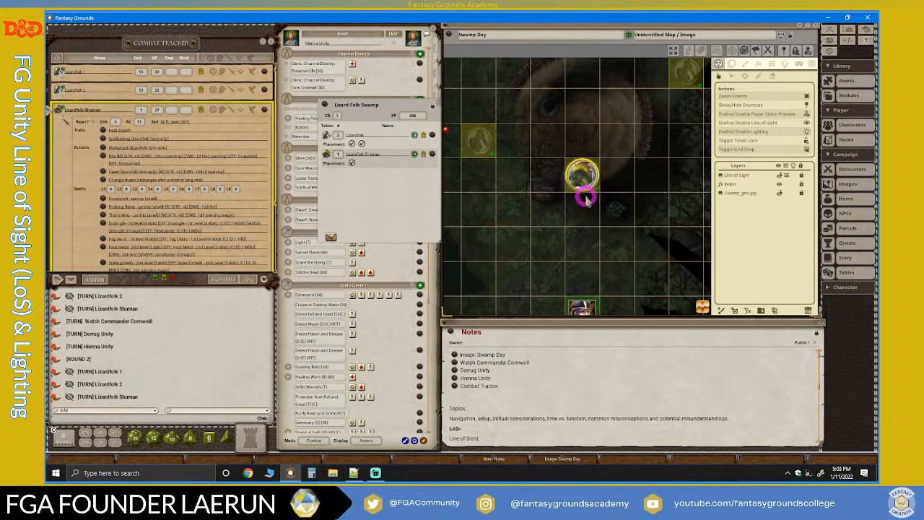
{"action": "scroll", "coordinate": [586, 199], "scroll_direction": "down", "scroll_amount": 2}
{"action": "scroll", "coordinate": [586, 200], "scroll_direction": "up", "scroll_amount": 1}
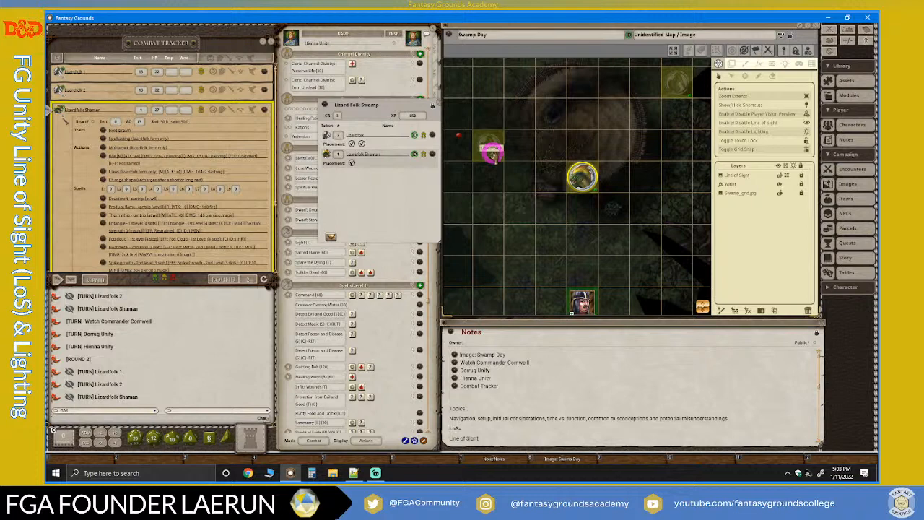
Compare the views from the Lizardfolk 1 and Lizardfolk 2 tokens by selecting each in turn.
{"action": "left_click", "coordinate": [491, 152]}
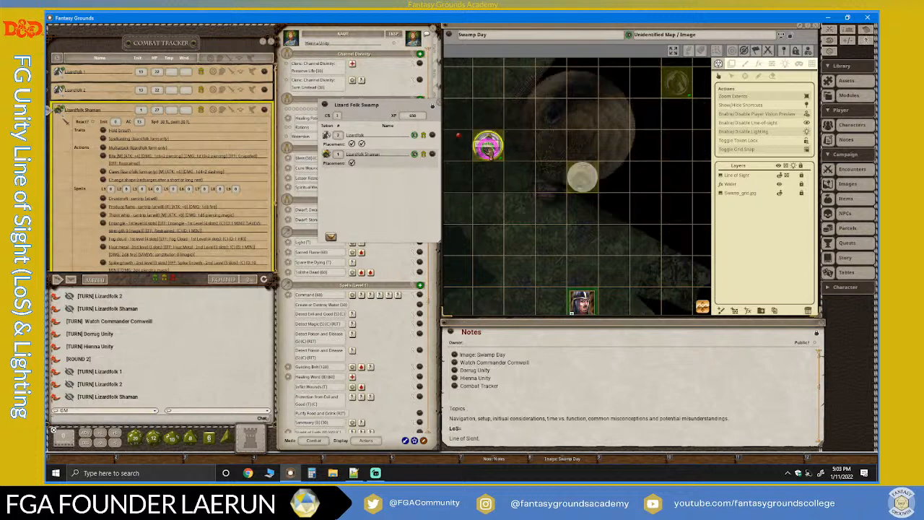
{"action": "left_click", "coordinate": [582, 175]}
{"action": "left_click", "coordinate": [667, 88]}
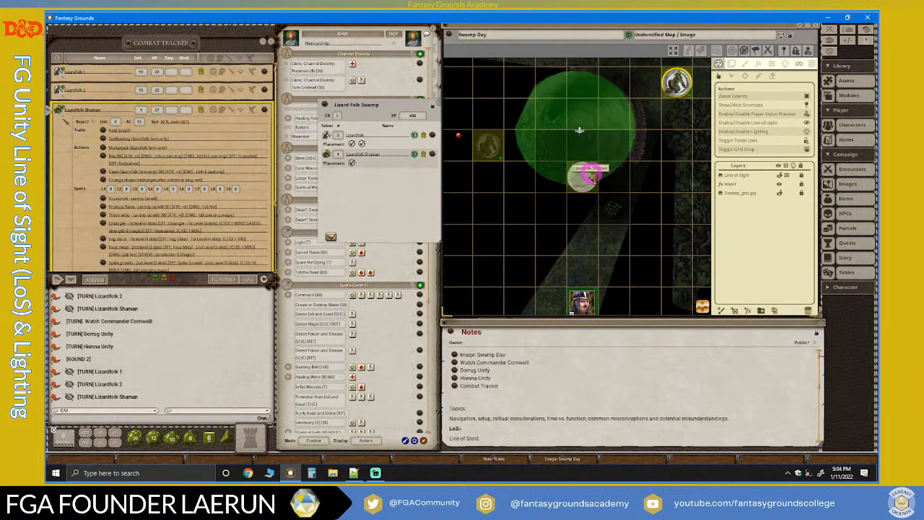
{"action": "scroll", "coordinate": [644, 195], "scroll_direction": "down", "scroll_amount": 3}
{"action": "scroll", "coordinate": [644, 195], "scroll_direction": "up", "scroll_amount": 1}
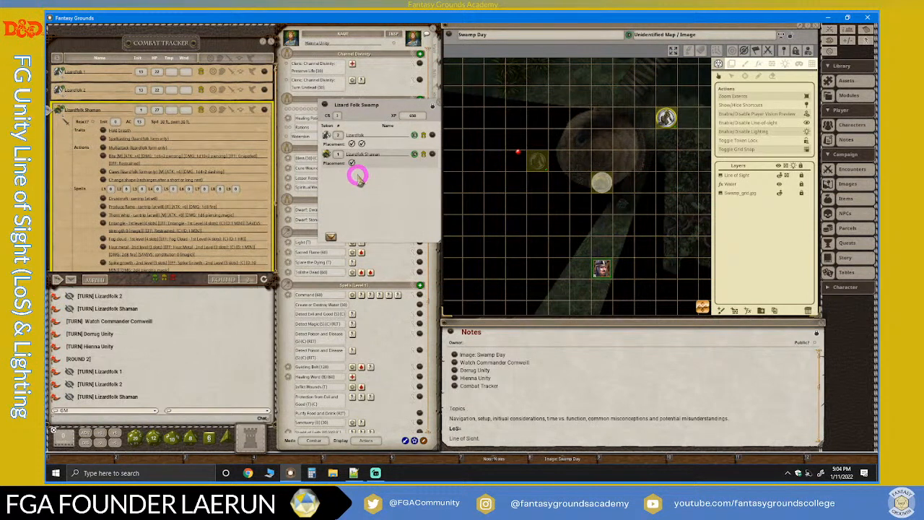
{"action": "scroll", "coordinate": [196, 181], "scroll_direction": "down", "scroll_amount": 3}
{"action": "scroll", "coordinate": [197, 184], "scroll_direction": "up", "scroll_amount": 3}
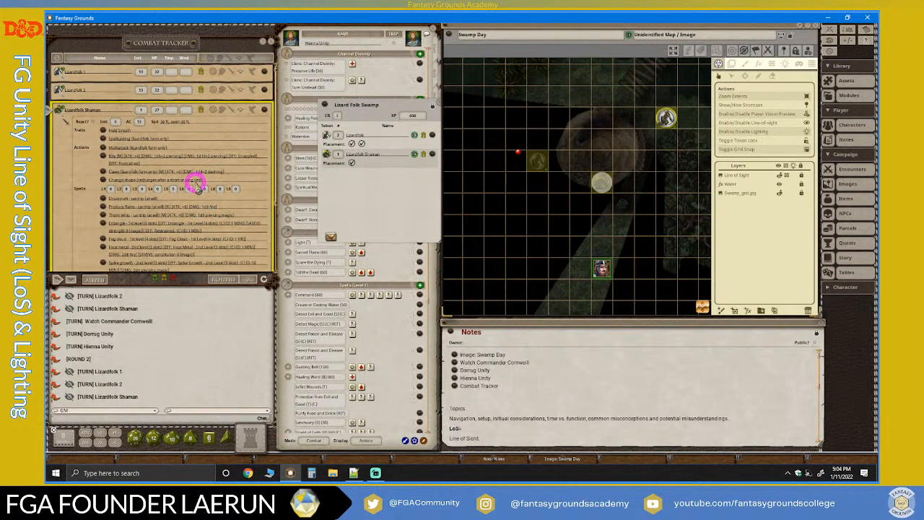
Move the Lizard Folk Swamp encounter window farther from the map and disable the Player Vision Preview.
{"action": "left_click_drag", "start_coordinate": [404, 103], "coordinate": [367, 36]}
{"action": "left_click", "coordinate": [759, 184]}
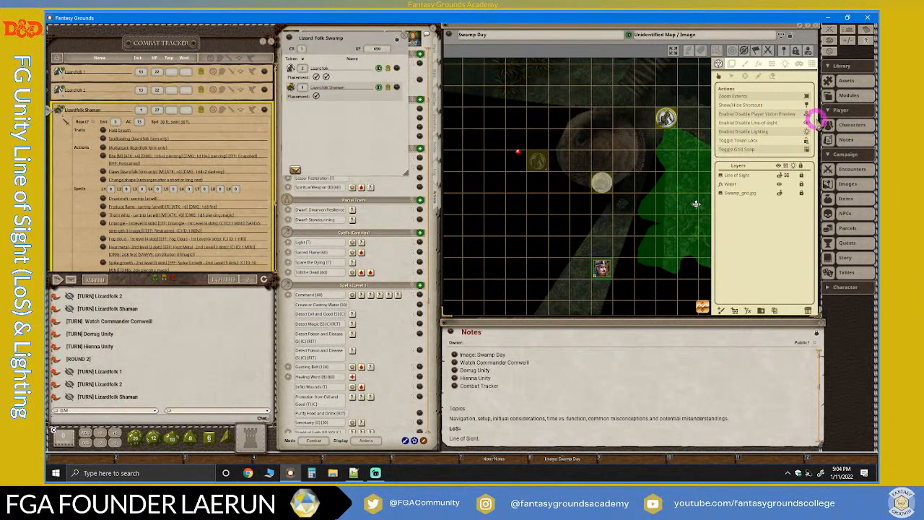
{"action": "left_click", "coordinate": [810, 116]}
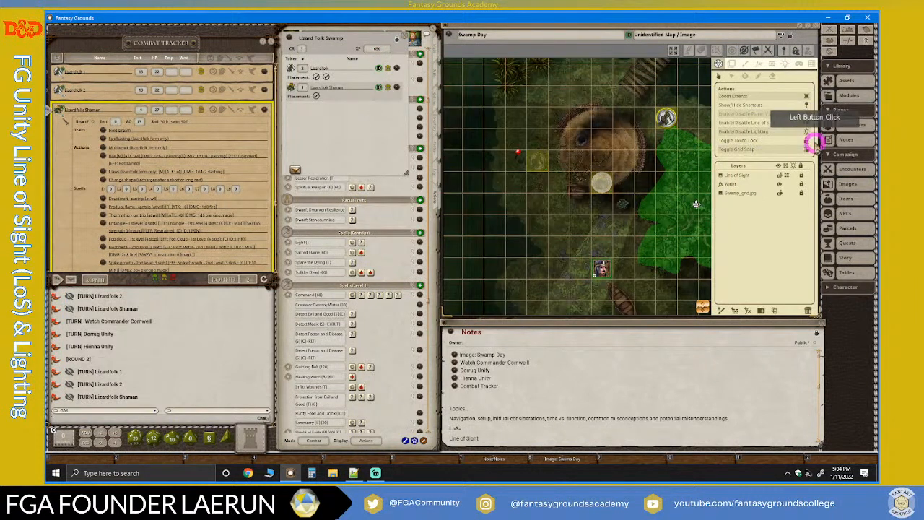
Disable lighting and line of sight on the Swamp Day map to compare the views, and re-enable both.
{"action": "left_click", "coordinate": [809, 124]}
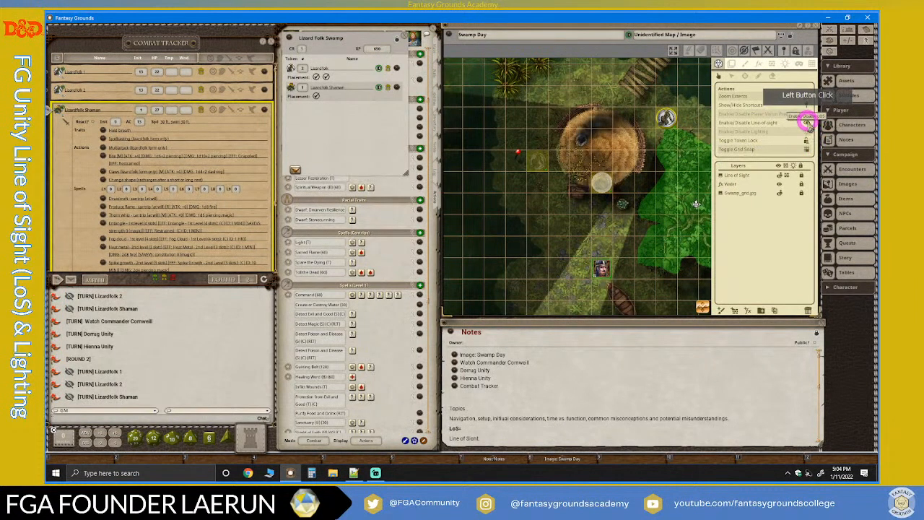
{"action": "left_click", "coordinate": [806, 123]}
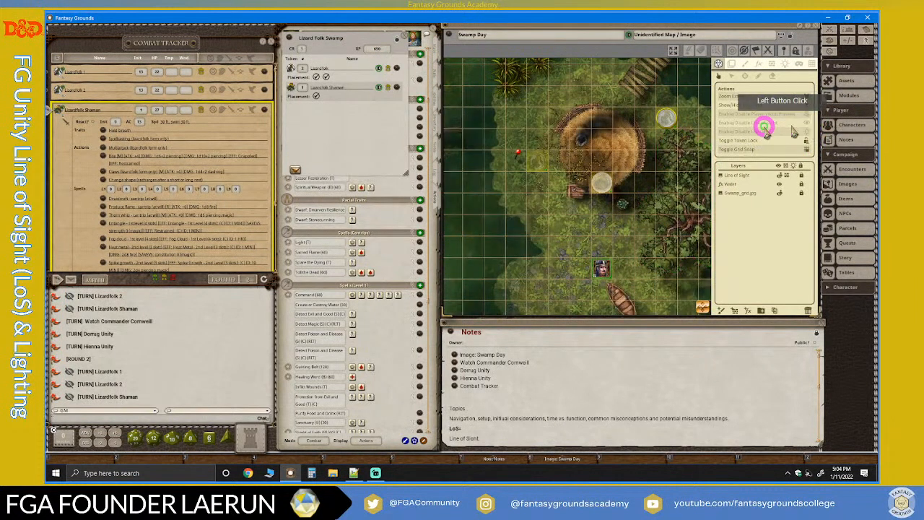
{"action": "left_click", "coordinate": [808, 131]}
{"action": "left_click", "coordinate": [808, 122]}
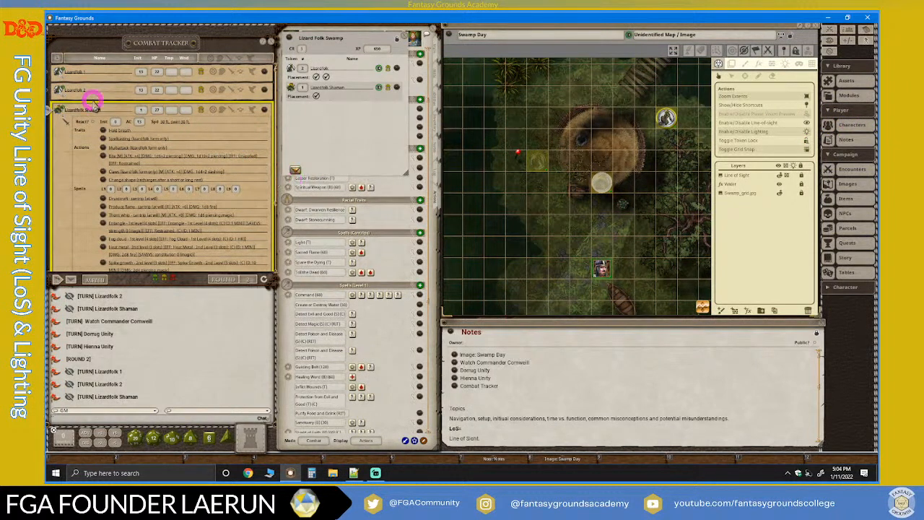
Compare the unpreviewed map views from the Lizardfolk 1, Lizardfolk 2, Lizardfolk Shaman and player character tokens by selecting each in turn.
{"action": "left_click", "coordinate": [538, 155]}
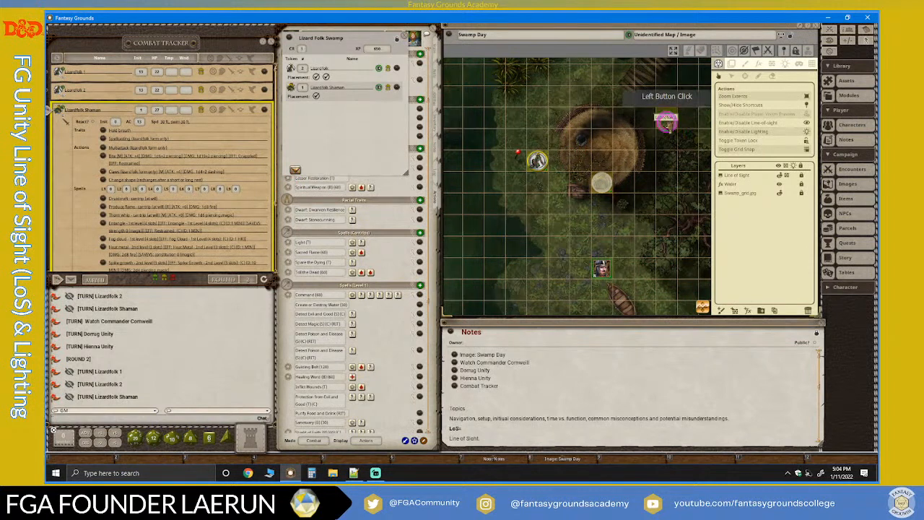
{"action": "left_click", "coordinate": [668, 124]}
{"action": "left_click", "coordinate": [602, 185]}
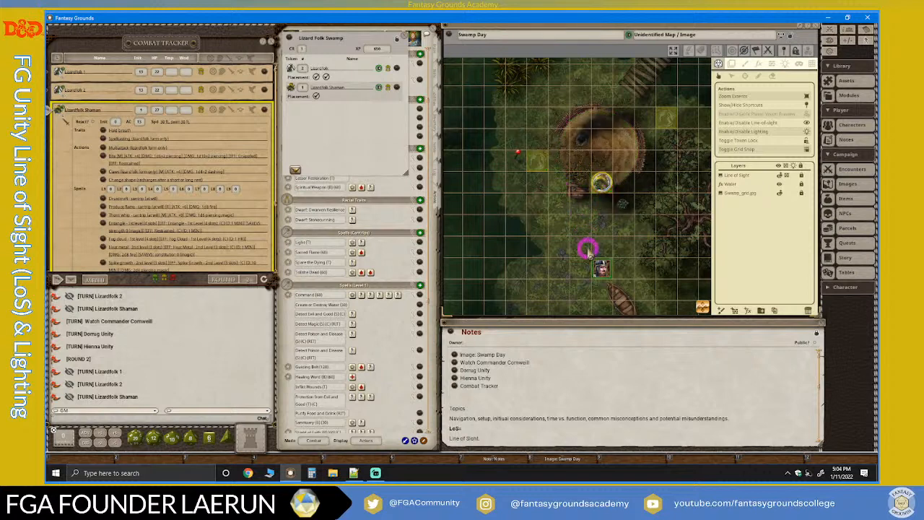
{"action": "left_click", "coordinate": [601, 265]}
{"action": "left_click", "coordinate": [604, 188]}
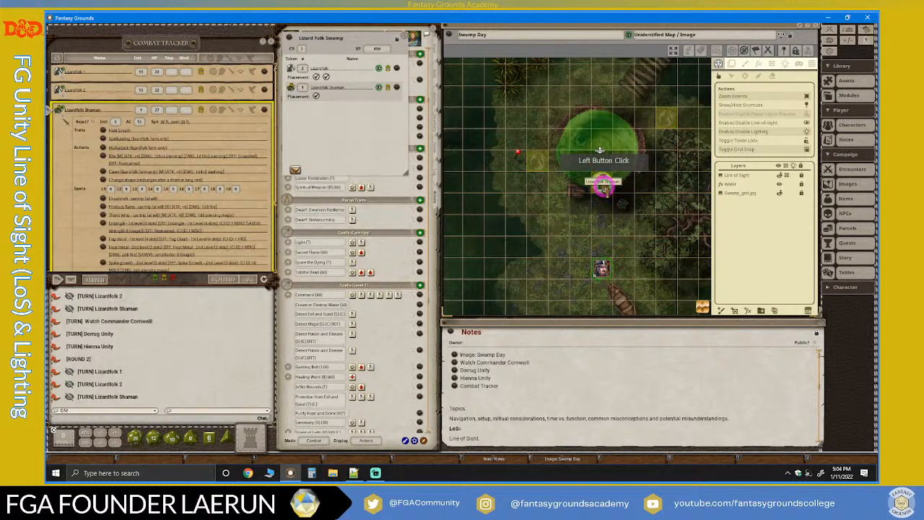
{"action": "left_click", "coordinate": [537, 161]}
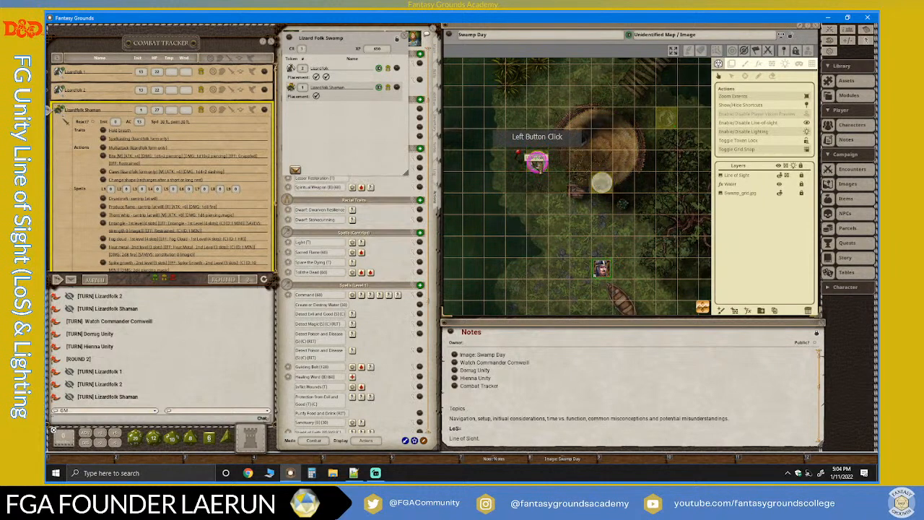
{"action": "left_click", "coordinate": [666, 118]}
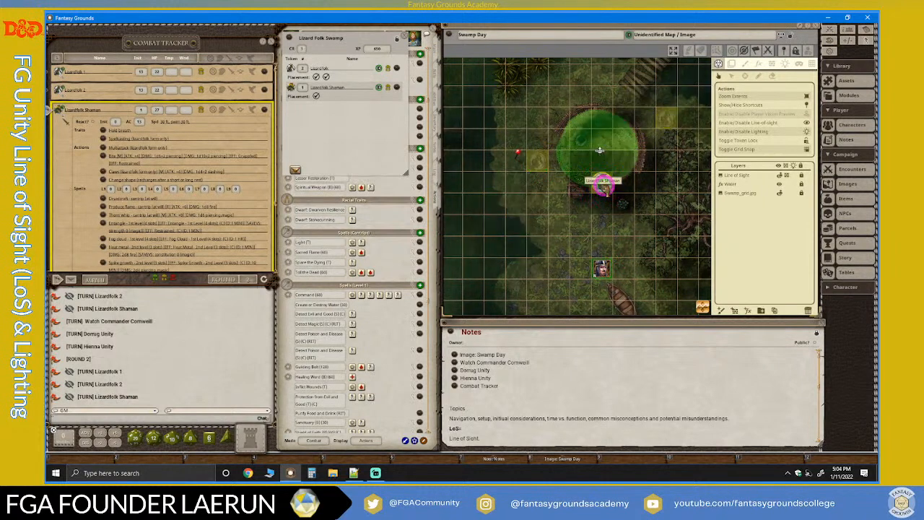
Select the Lizardfolk 1 token and examine its lit area from closer and farther out during the Lizardfolk Shaman's turn.
{"action": "left_click", "coordinate": [540, 163]}
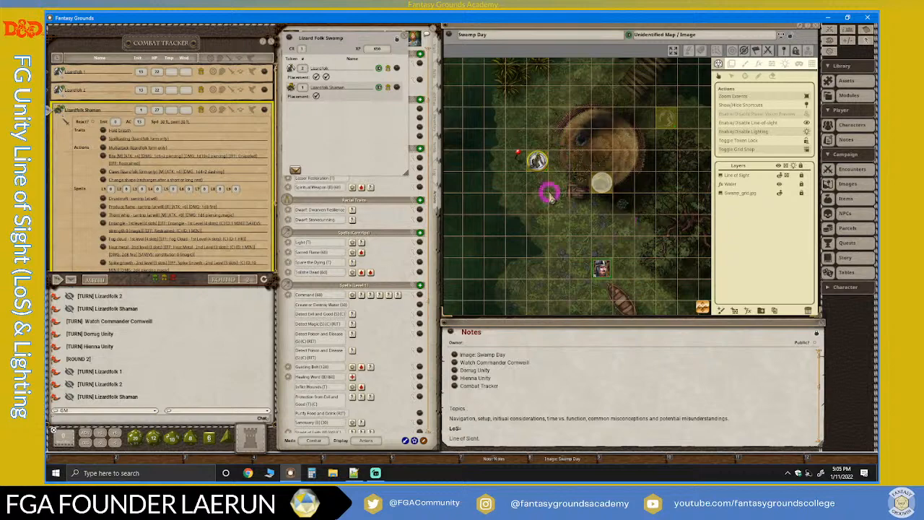
{"action": "scroll", "coordinate": [566, 196], "scroll_direction": "down", "scroll_amount": 3}
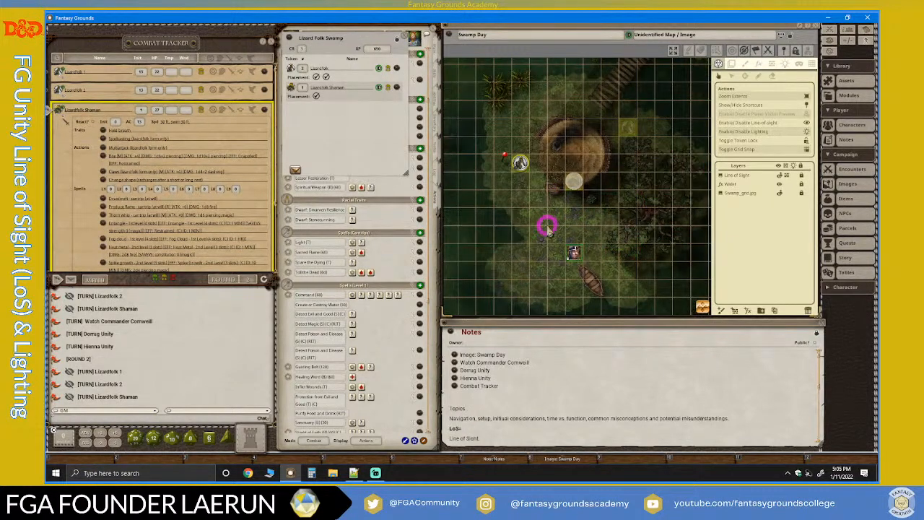
{"action": "scroll", "coordinate": [548, 227], "scroll_direction": "up", "scroll_amount": 3}
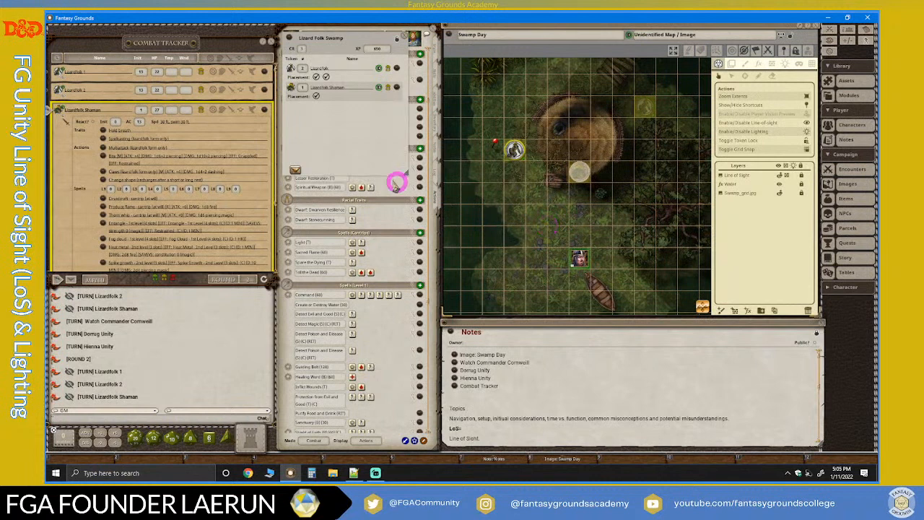
{"action": "scroll", "coordinate": [219, 151], "scroll_direction": "down", "scroll_amount": 2}
{"action": "scroll", "coordinate": [217, 151], "scroll_direction": "up", "scroll_amount": 2}
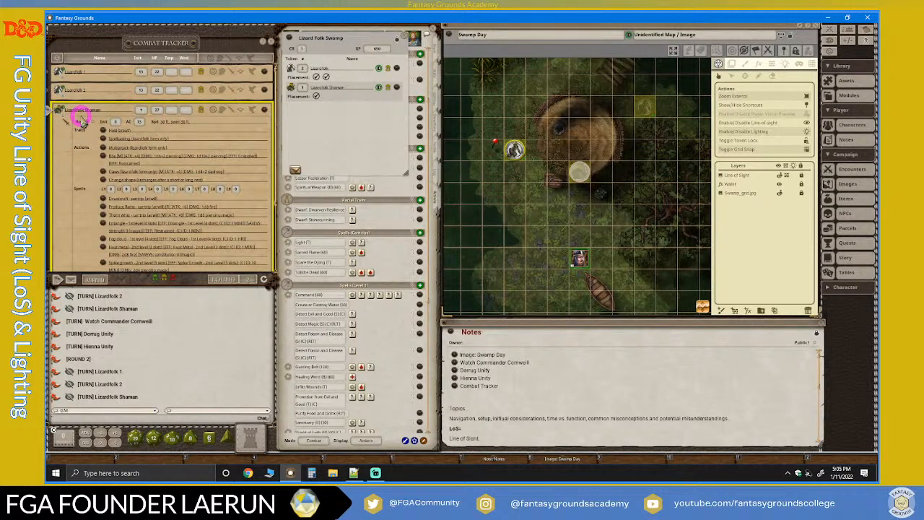
{"action": "scroll", "coordinate": [87, 118], "scroll_direction": "down", "scroll_amount": 3}
{"action": "scroll", "coordinate": [88, 119], "scroll_direction": "down", "scroll_amount": 3}
{"action": "scroll", "coordinate": [91, 144], "scroll_direction": "up", "scroll_amount": 6}
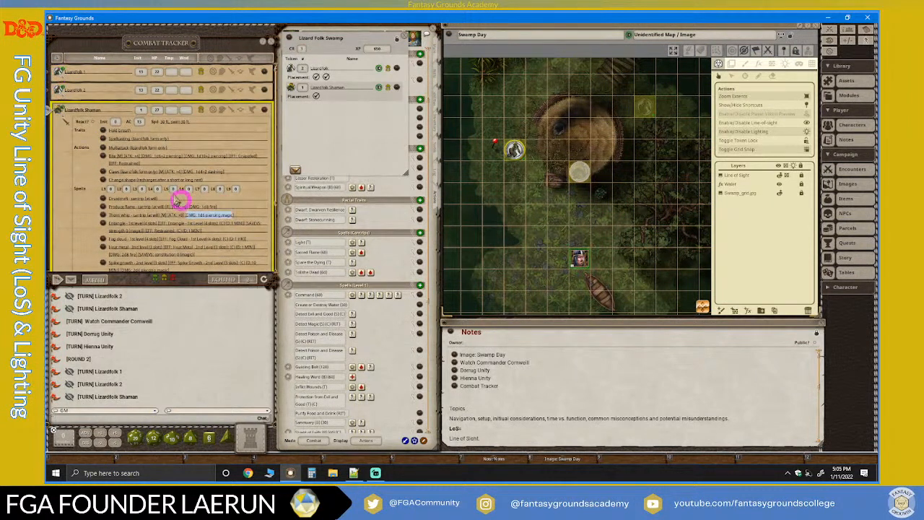
Make Lizardfolk 1 the active combatant in the Combat Tracker and examine the map with its token selected and deselected.
{"action": "left_click", "coordinate": [53, 70]}
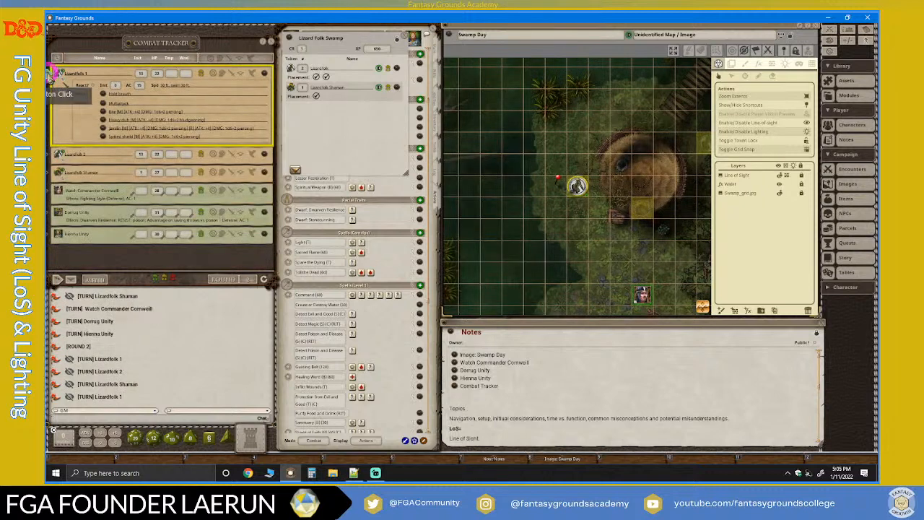
{"action": "left_click", "coordinate": [578, 189]}
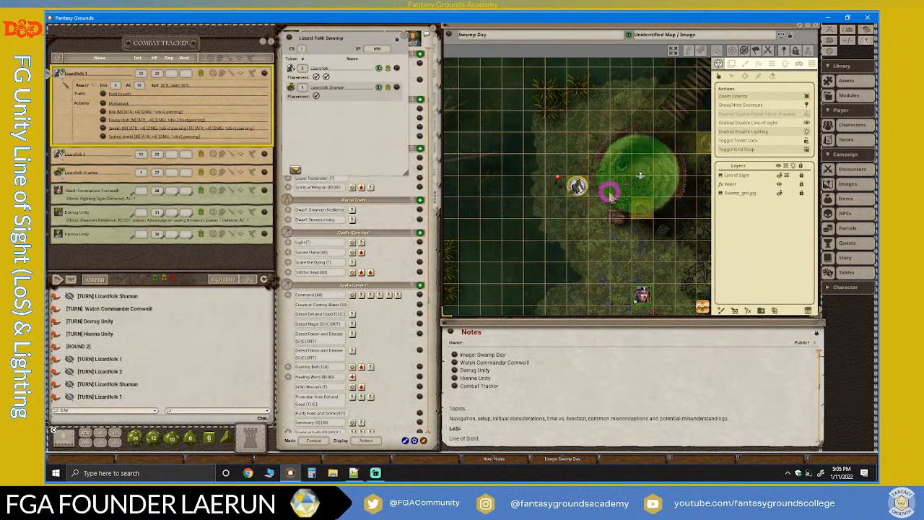
{"action": "left_click", "coordinate": [575, 189]}
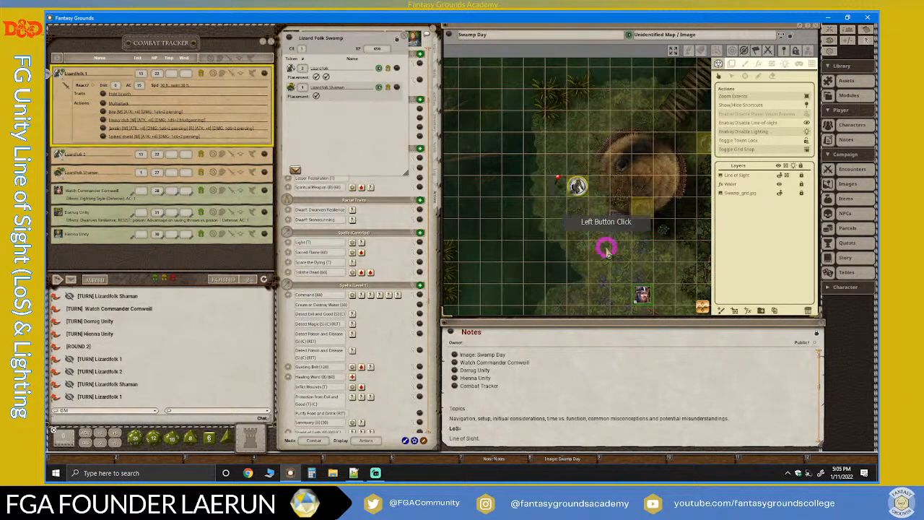
{"action": "scroll", "coordinate": [607, 249], "scroll_direction": "up", "scroll_amount": 1}
{"action": "left_click", "coordinate": [573, 169]}
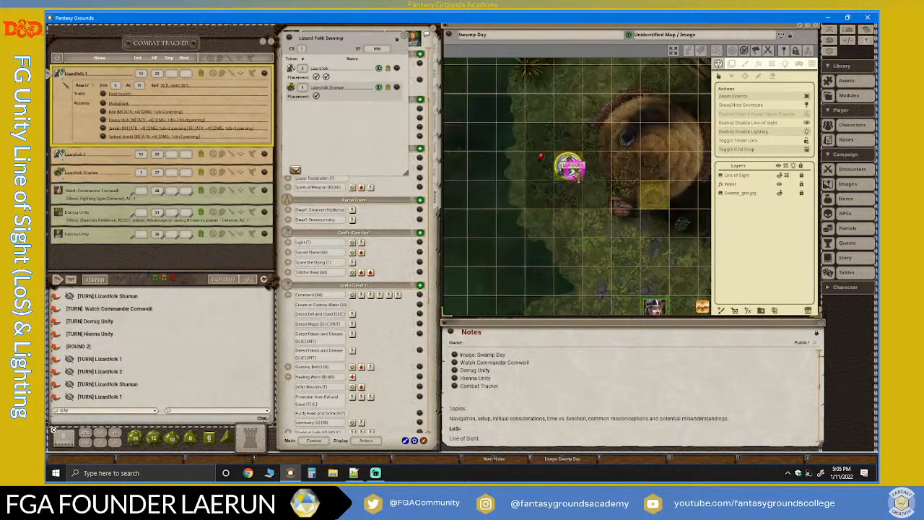
{"action": "scroll", "coordinate": [572, 168], "scroll_direction": "down", "scroll_amount": 2}
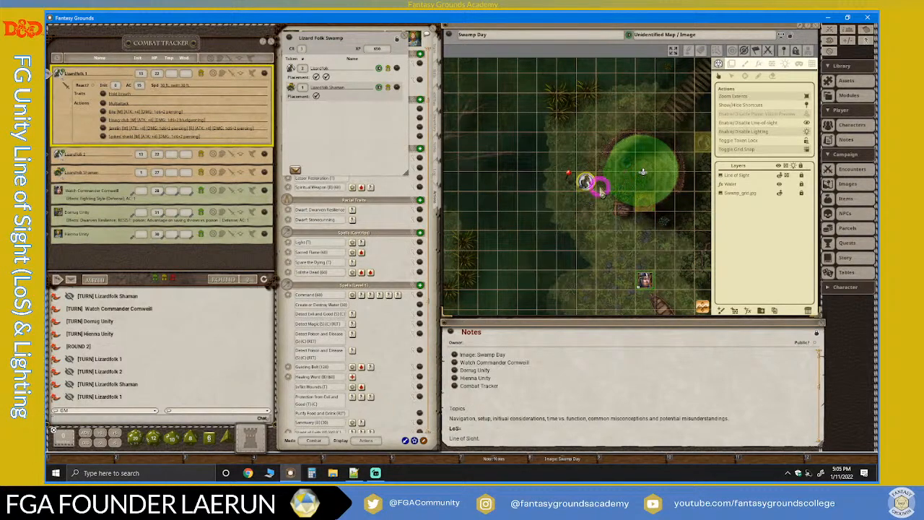
{"action": "scroll", "coordinate": [586, 181], "scroll_direction": "up", "scroll_amount": 3}
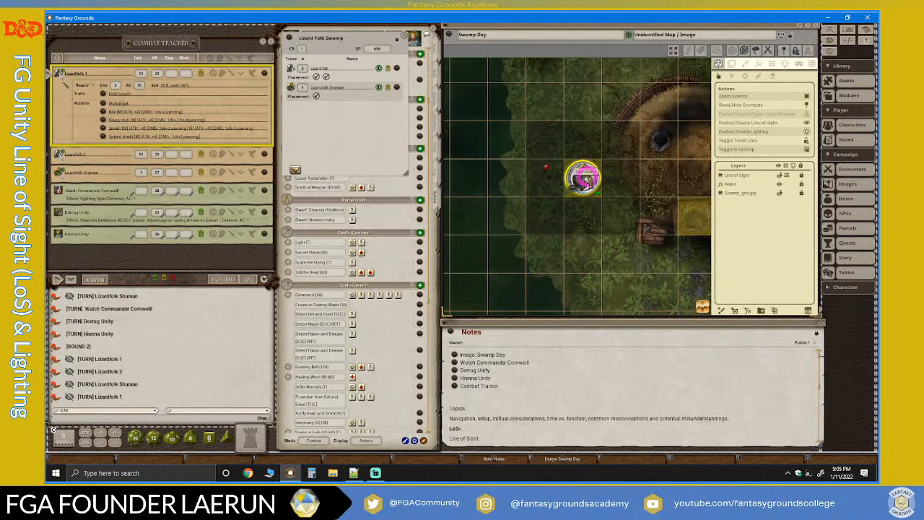
Enable the Player Vision Preview and examine the visible area around Lizardfolk 1.
{"action": "key", "text": "ctrl"}
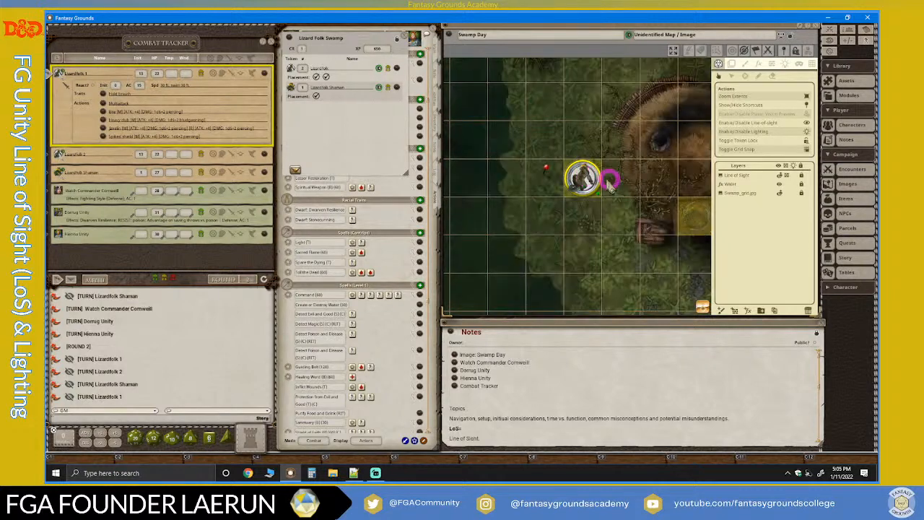
{"action": "left_click", "coordinate": [808, 114]}
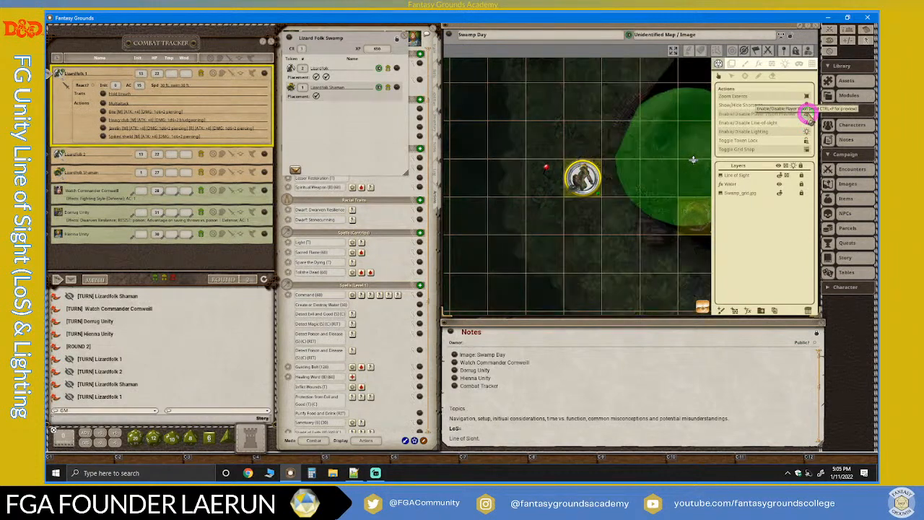
{"action": "scroll", "coordinate": [648, 221], "scroll_direction": "down", "scroll_amount": 4}
{"action": "scroll", "coordinate": [648, 225], "scroll_direction": "up", "scroll_amount": 1}
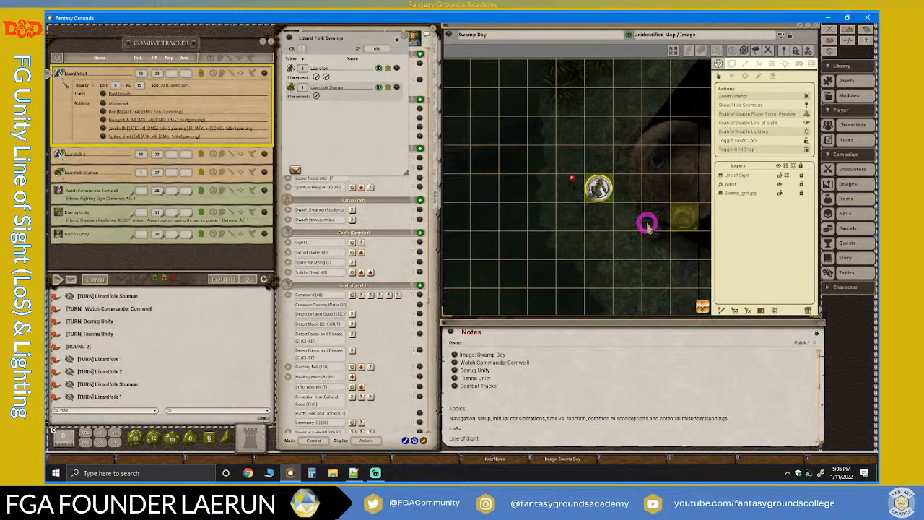
{"action": "left_click_drag", "start_coordinate": [706, 306], "coordinate": [830, 310]}
{"action": "scroll", "coordinate": [642, 212], "scroll_direction": "down", "scroll_amount": 1}
{"action": "scroll", "coordinate": [549, 199], "scroll_direction": "up", "scroll_amount": 2}
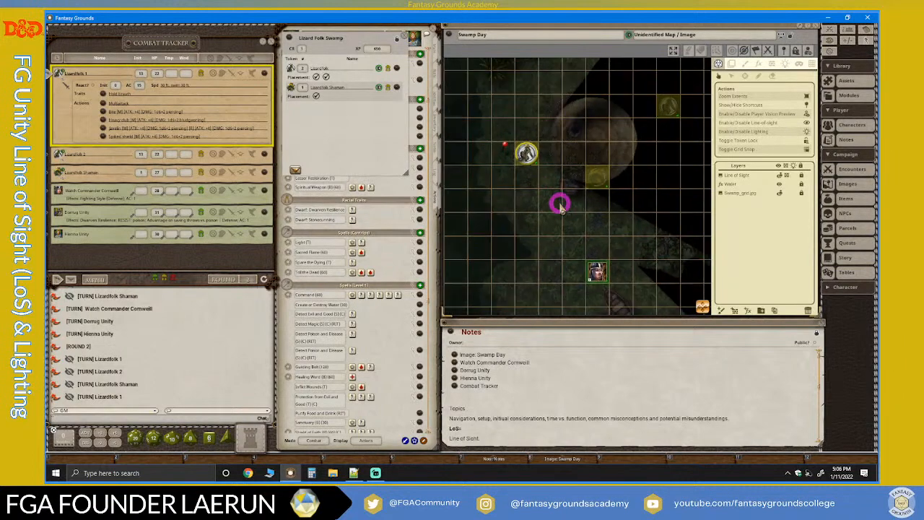
Compare the previewed vision of the Lizardfolk Shaman, Lizardfolk 2, Lizardfolk 1 and player character tokens by selecting each one.
{"action": "left_click", "coordinate": [599, 177]}
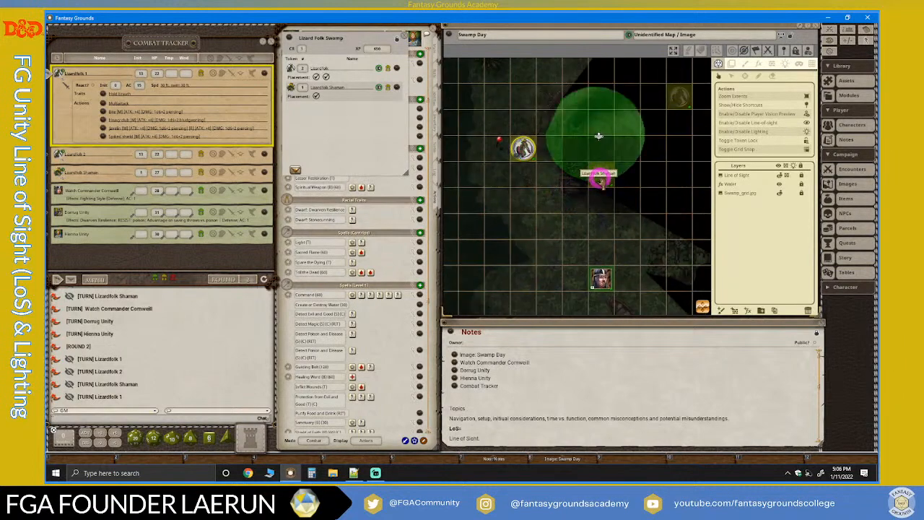
{"action": "left_click", "coordinate": [605, 175]}
{"action": "left_click", "coordinate": [680, 96]}
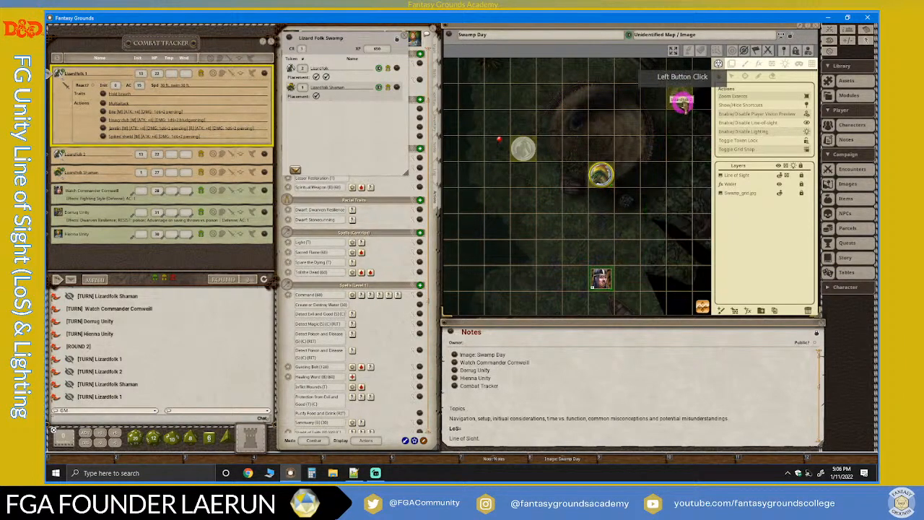
{"action": "scroll", "coordinate": [663, 230], "scroll_direction": "up", "scroll_amount": 3}
{"action": "scroll", "coordinate": [657, 173], "scroll_direction": "down", "scroll_amount": 5}
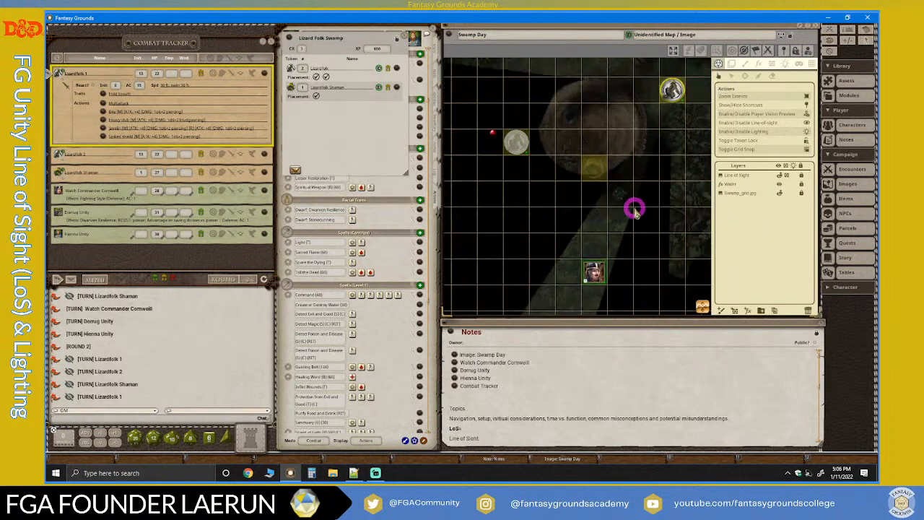
{"action": "left_click", "coordinate": [535, 157]}
{"action": "left_click", "coordinate": [664, 113]}
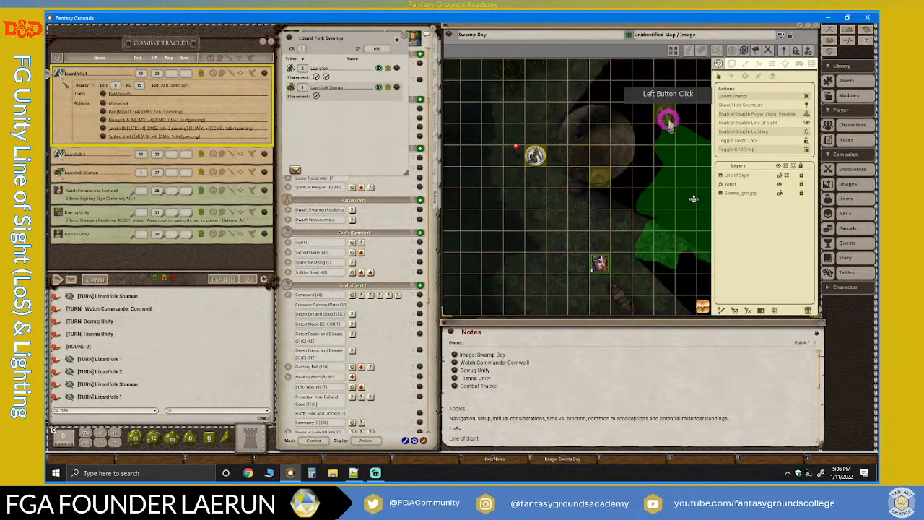
{"action": "left_click", "coordinate": [598, 263]}
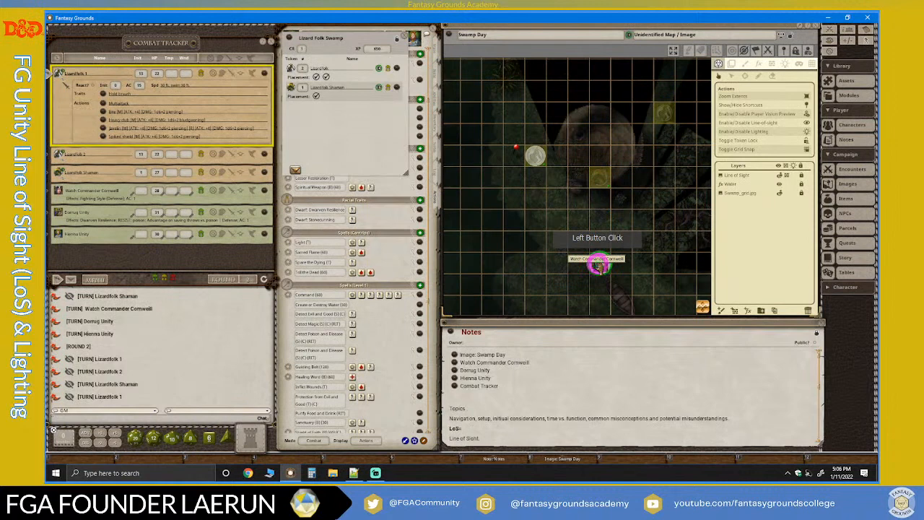
Select the Lizardfolk 1 token and the Lizardfolk 2 token to compare their previewed vision during Lizardfolk 1's turn.
{"action": "left_click", "coordinate": [70, 130]}
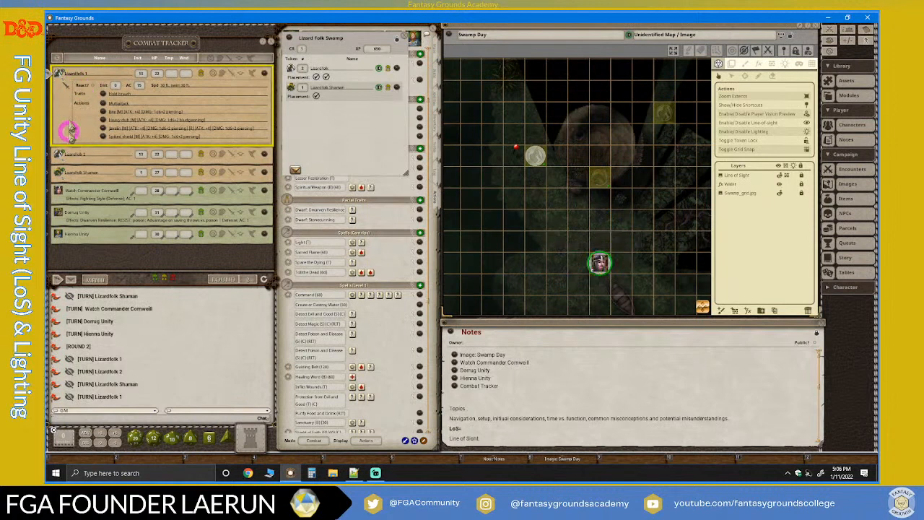
{"action": "left_click", "coordinate": [534, 154]}
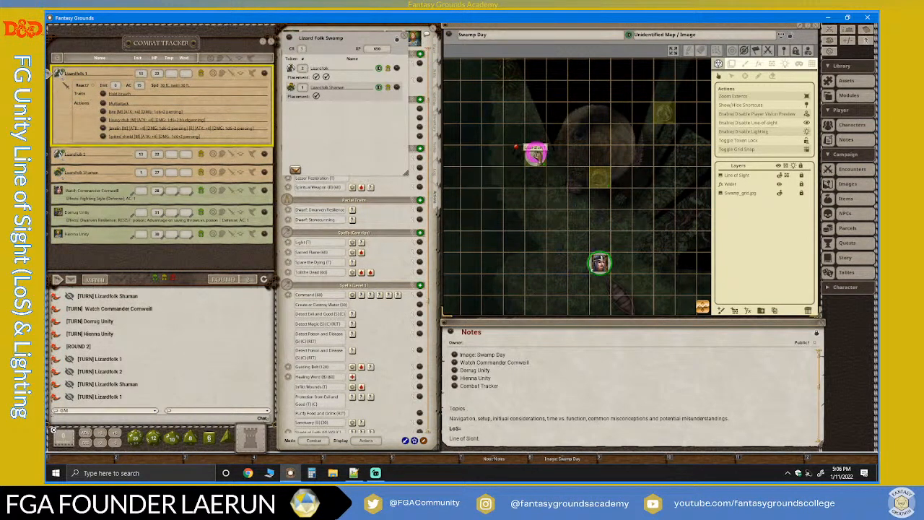
{"action": "left_click", "coordinate": [127, 153]}
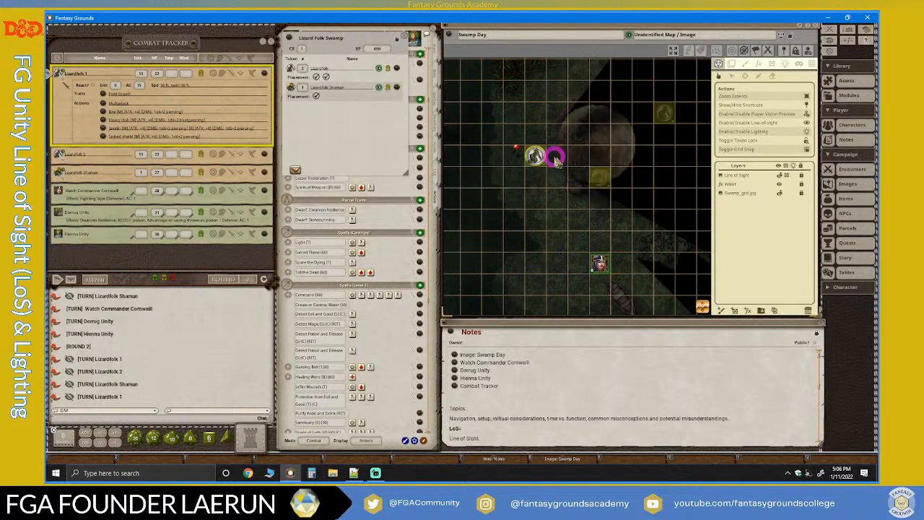
{"action": "left_click", "coordinate": [532, 155]}
{"action": "left_click", "coordinate": [668, 108]}
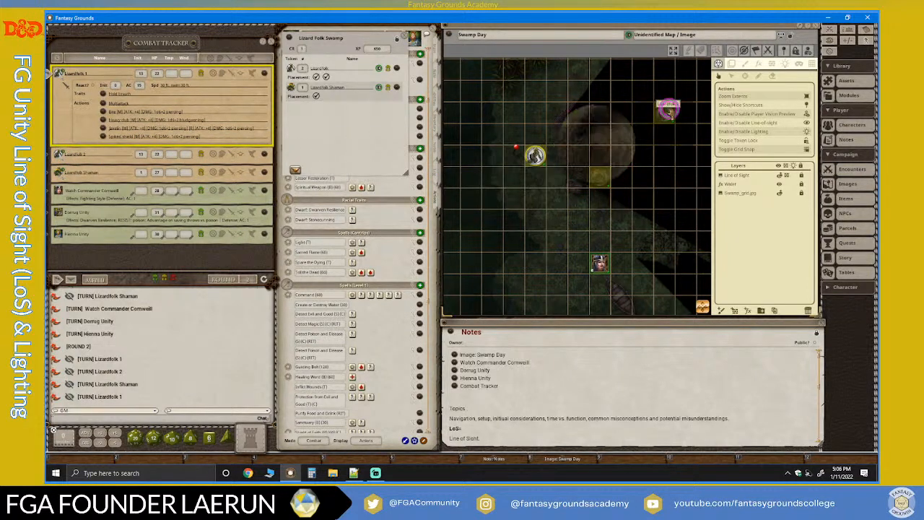
{"action": "left_click", "coordinate": [669, 111]}
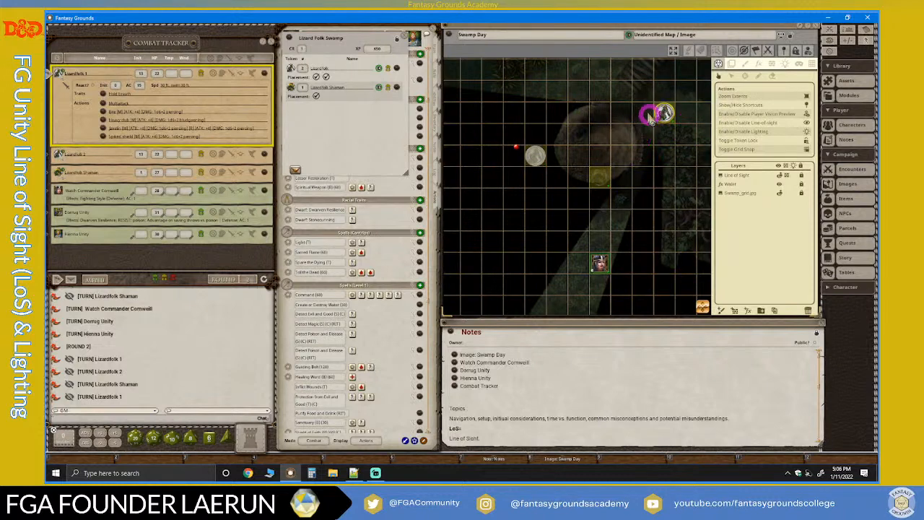
Advance the turn to Lizardfolk 2 in the Combat Tracker and examine the map area around its token.
{"action": "left_click", "coordinate": [70, 279]}
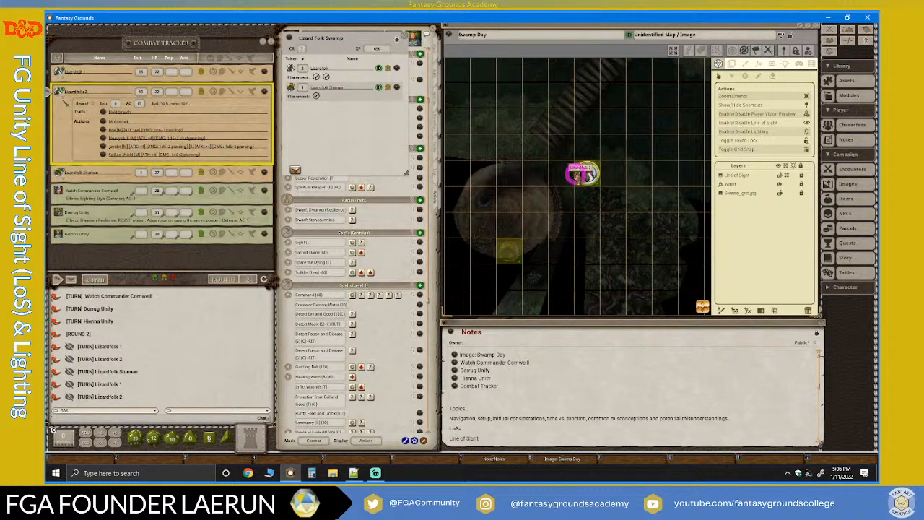
{"action": "scroll", "coordinate": [582, 208], "scroll_direction": "down", "scroll_amount": 4}
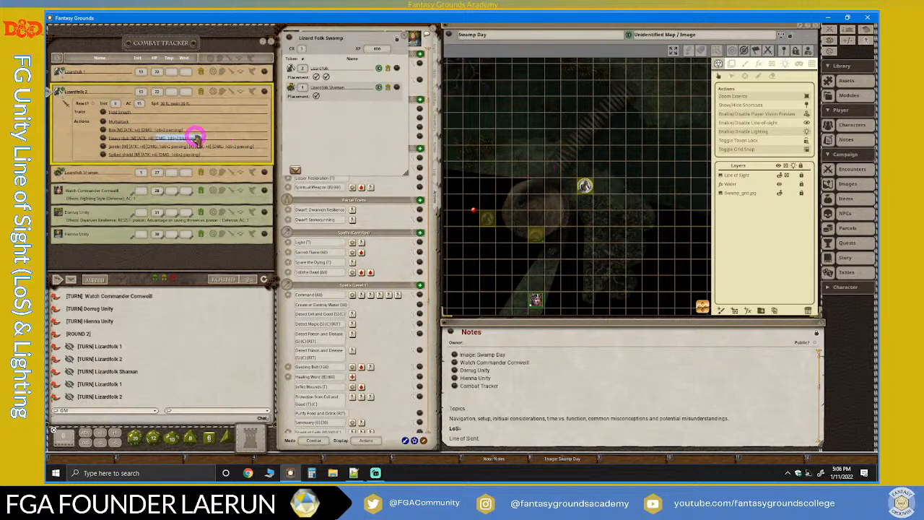
Select the Lizardfolk 1 token and set the turn to Lizardfolk 1 in the Combat Tracker.
{"action": "left_click", "coordinate": [486, 218]}
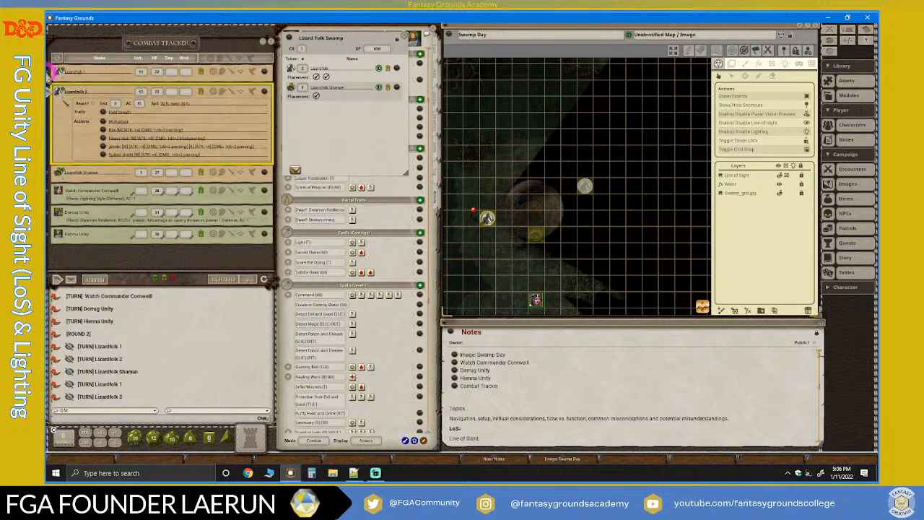
{"action": "left_click", "coordinate": [55, 71]}
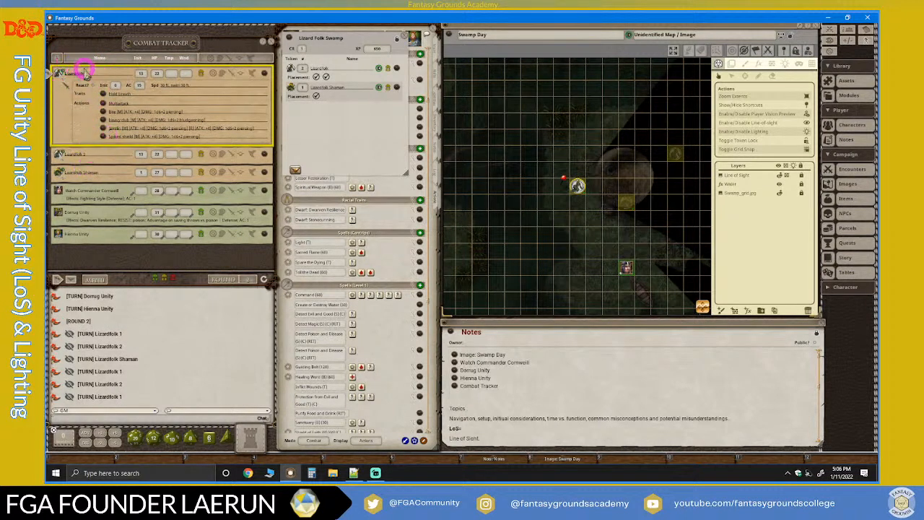
{"action": "left_click_drag", "start_coordinate": [156, 81], "coordinate": [200, 88]}
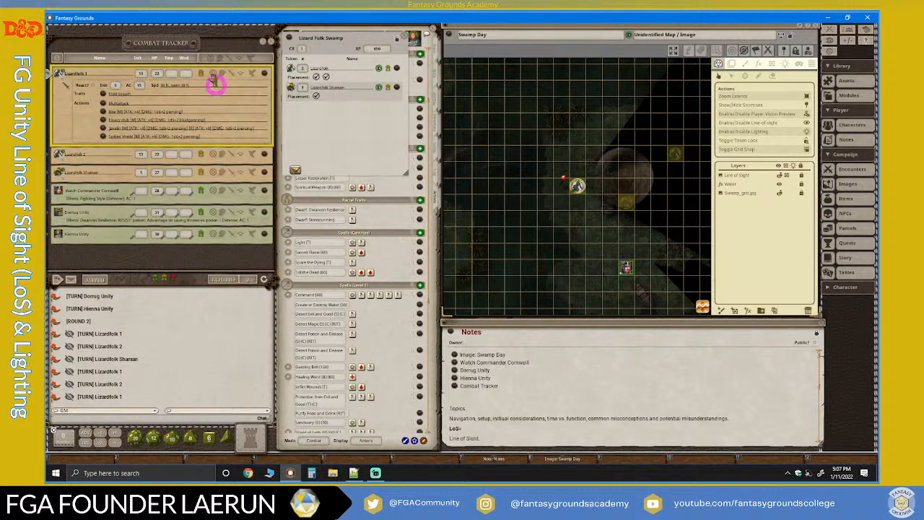
Compare the previewed vision of the Lizardfolk Shaman, Lizardfolk 2 and Lizardfolk 1 by selecting each token in turn.
{"action": "left_click_drag", "start_coordinate": [214, 81], "coordinate": [627, 207]}
{"action": "left_click", "coordinate": [626, 208]}
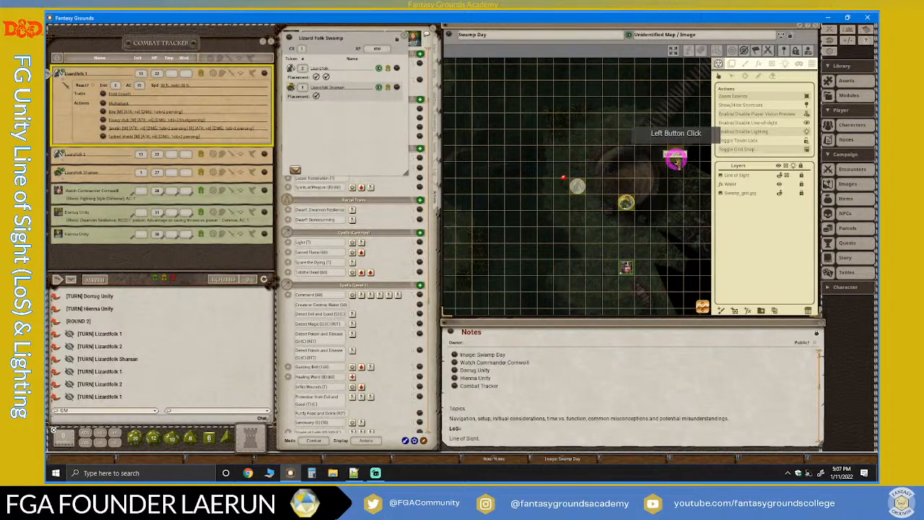
{"action": "left_click", "coordinate": [675, 157]}
{"action": "left_click", "coordinate": [581, 188]}
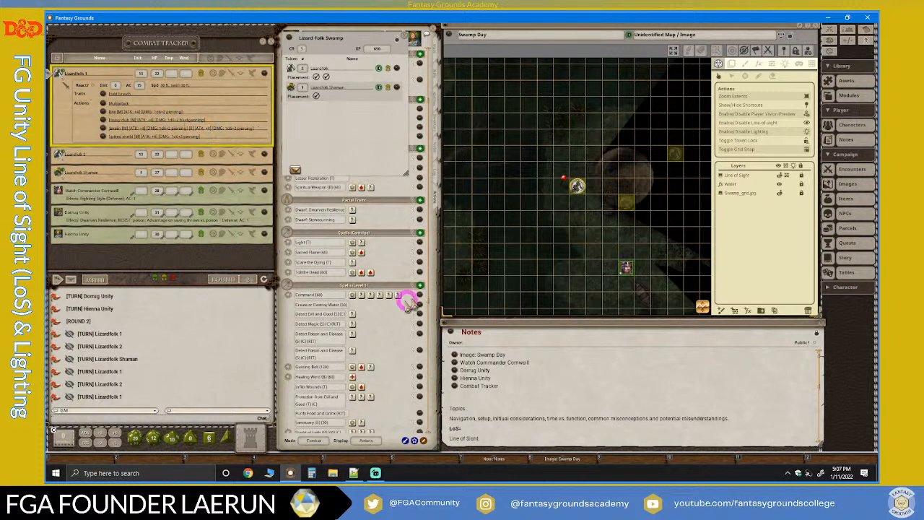
Switch to Streamlabs Desktop to read the stream chat, and return to Fantasy Grounds.
{"action": "left_click", "coordinate": [376, 474]}
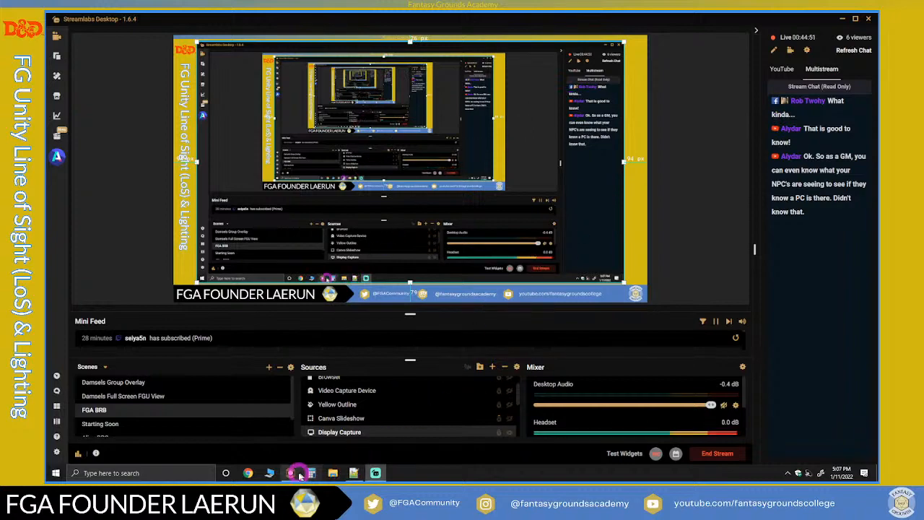
{"action": "left_click", "coordinate": [375, 474]}
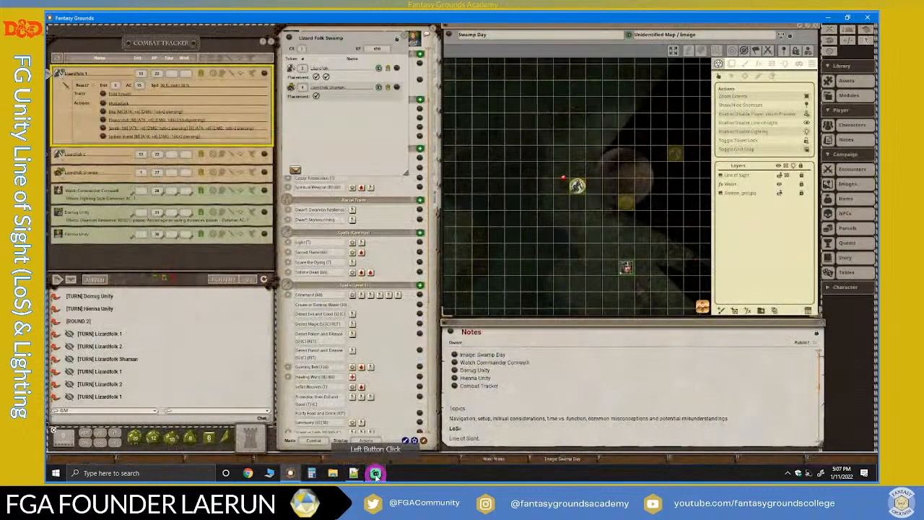
Examine Lizardfolk 1's visible area, and select the Lizardfolk 2 token to inspect its line of sight toward the player character.
{"action": "scroll", "coordinate": [629, 242], "scroll_direction": "up", "scroll_amount": 3}
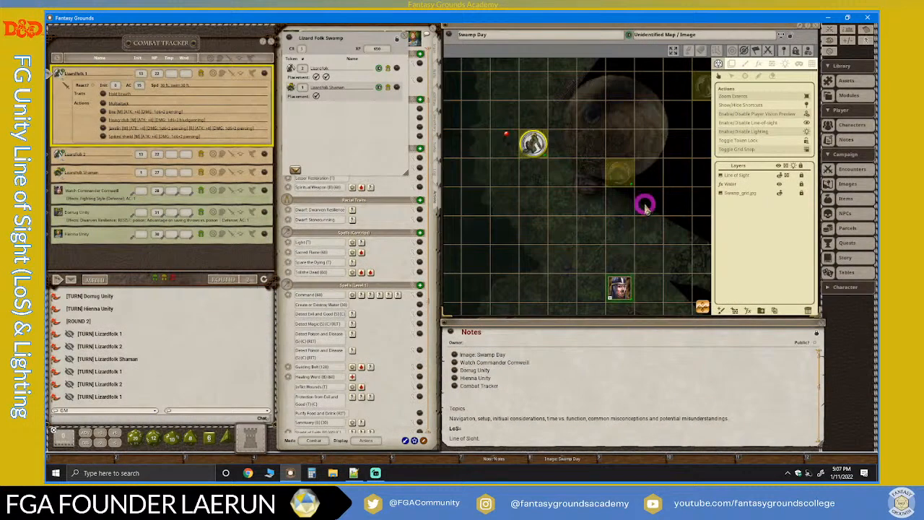
{"action": "scroll", "coordinate": [617, 198], "scroll_direction": "down", "scroll_amount": 2}
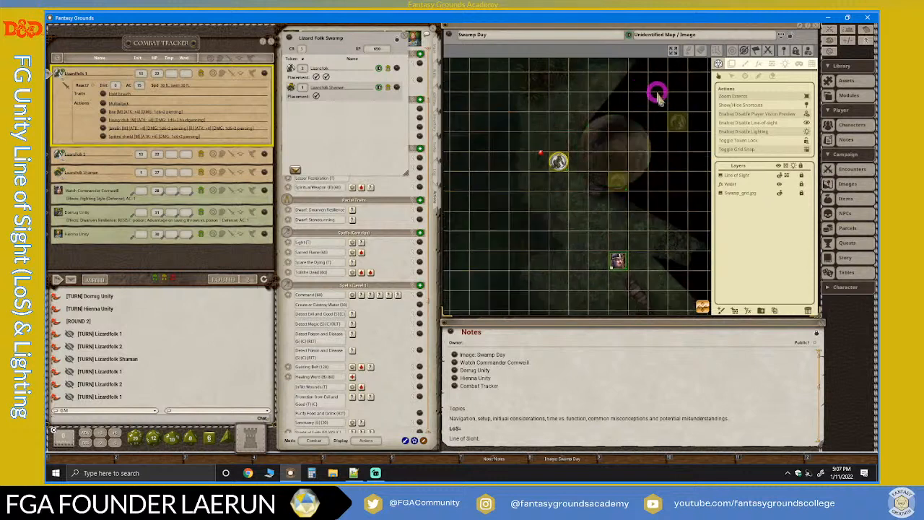
{"action": "left_click", "coordinate": [704, 310]}
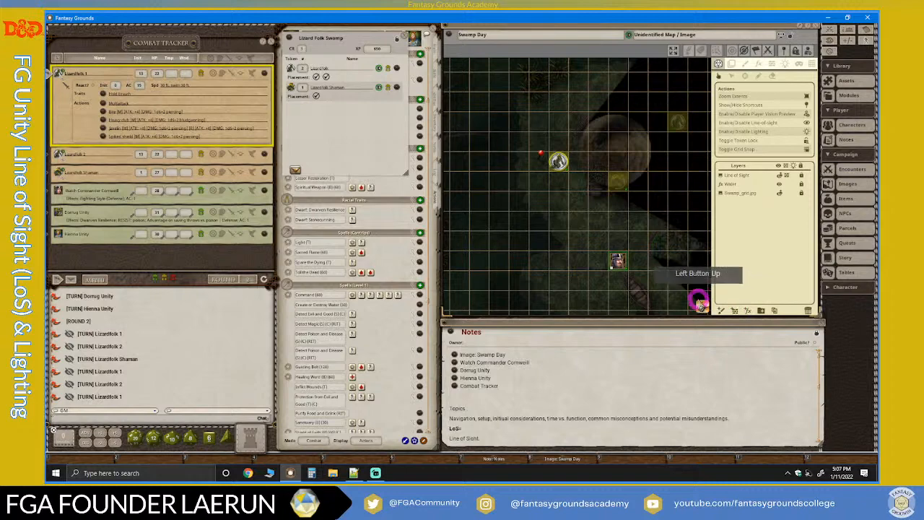
{"action": "scroll", "coordinate": [698, 301], "scroll_direction": "down", "scroll_amount": 3}
{"action": "left_click_drag", "start_coordinate": [699, 306], "coordinate": [808, 300]}
{"action": "scroll", "coordinate": [693, 224], "scroll_direction": "up", "scroll_amount": 3}
{"action": "scroll", "coordinate": [627, 175], "scroll_direction": "down", "scroll_amount": 2}
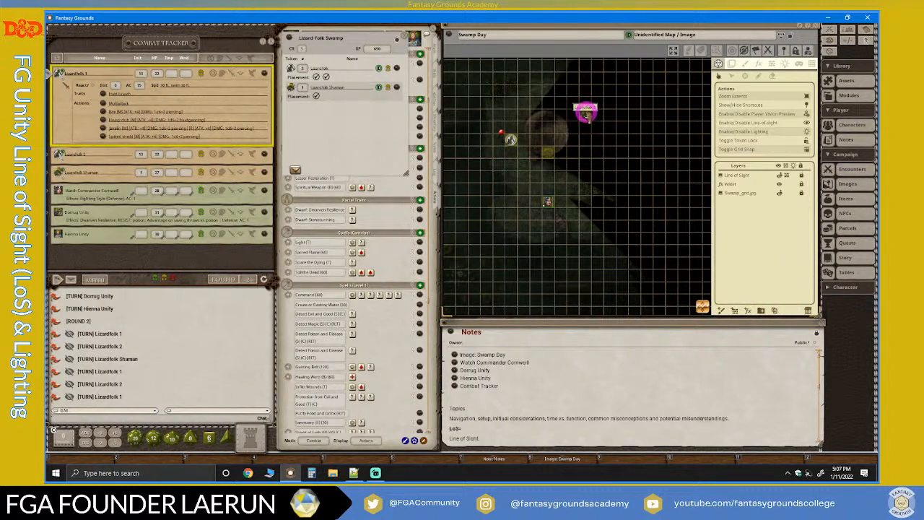
{"action": "left_click", "coordinate": [586, 116]}
{"action": "scroll", "coordinate": [533, 185], "scroll_direction": "up", "scroll_amount": 2}
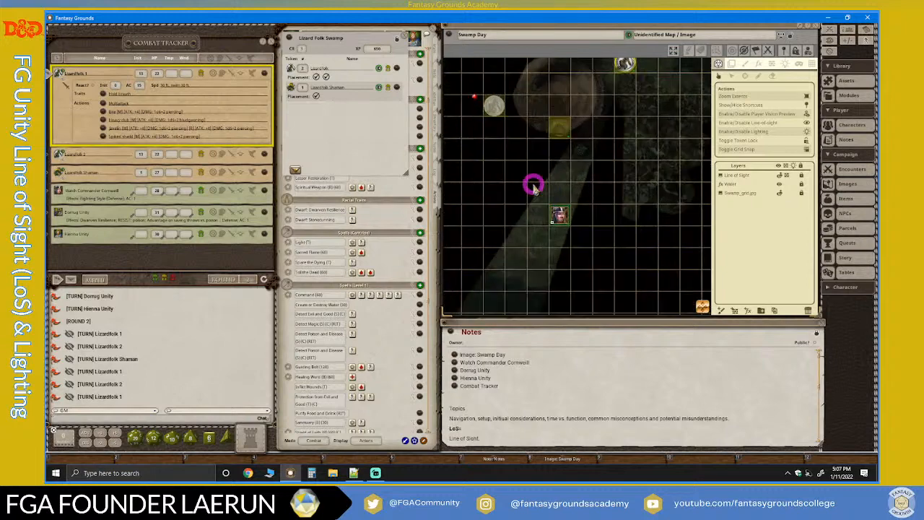
{"action": "scroll", "coordinate": [540, 156], "scroll_direction": "down", "scroll_amount": 3}
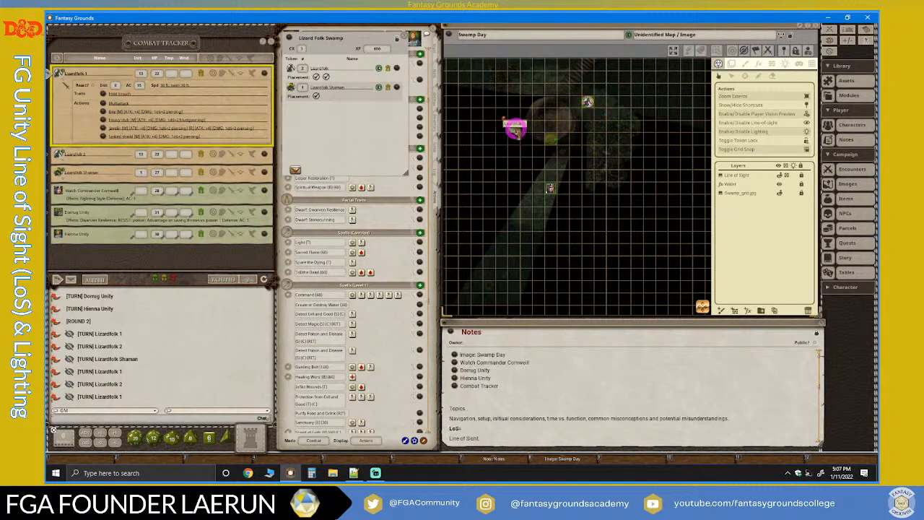
{"action": "scroll", "coordinate": [513, 123], "scroll_direction": "up", "scroll_amount": 1}
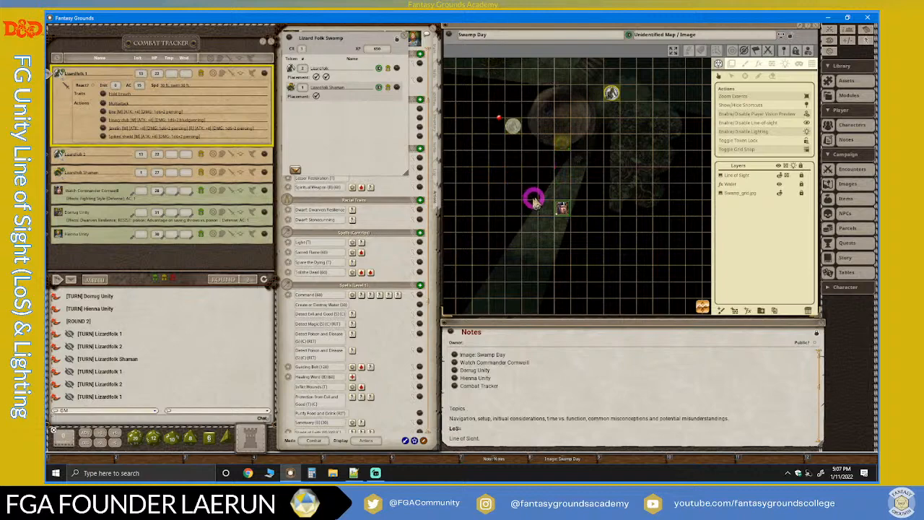
{"action": "scroll", "coordinate": [605, 223], "scroll_direction": "down", "scroll_amount": 3}
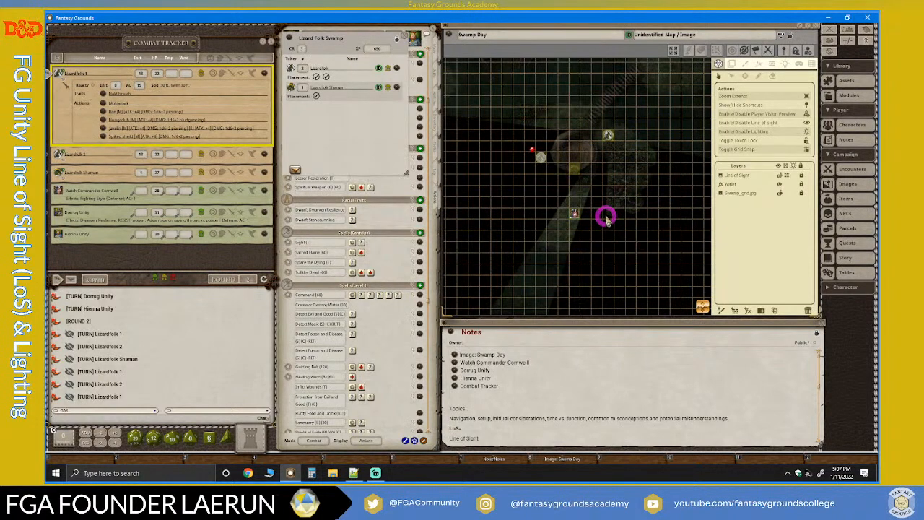
{"action": "scroll", "coordinate": [605, 216], "scroll_direction": "up", "scroll_amount": 2}
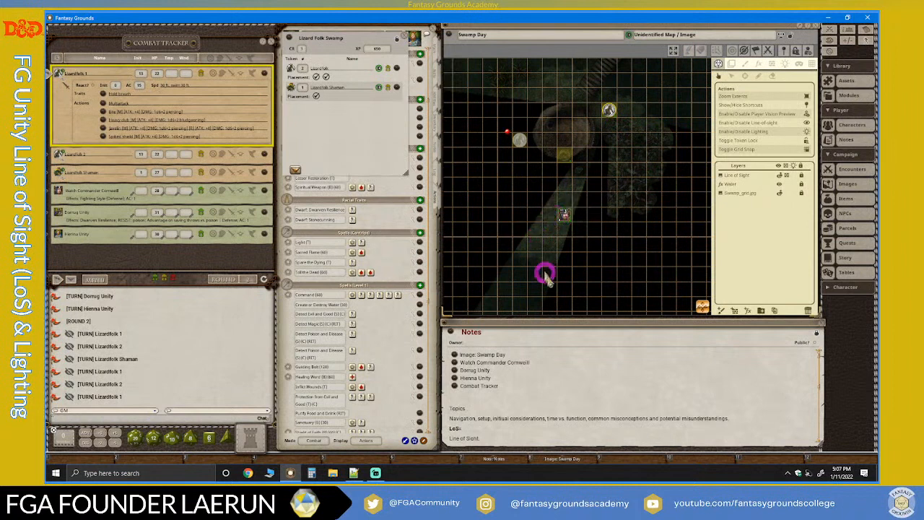
{"action": "scroll", "coordinate": [536, 358], "scroll_direction": "down", "scroll_amount": 3}
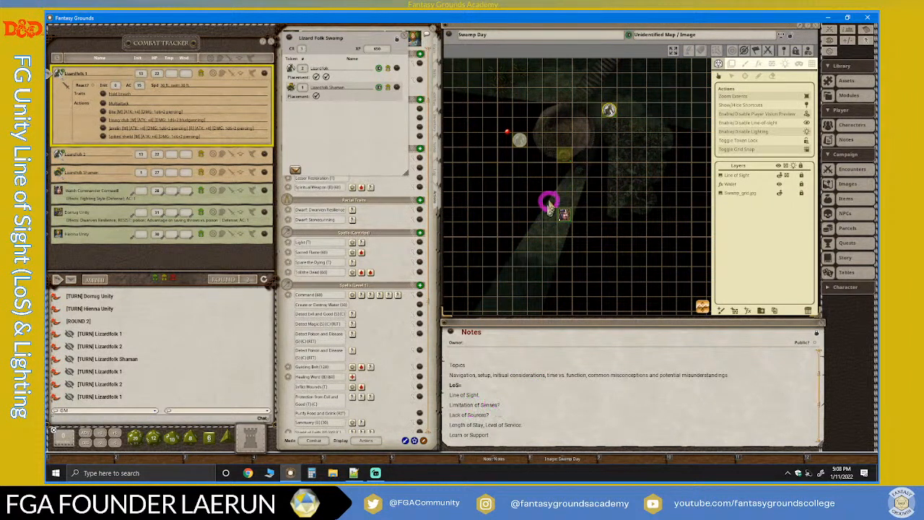
Examine Lizardfolk 2's previewed vision around the tree stump and the Lizardfolk 1 token.
{"action": "scroll", "coordinate": [551, 201], "scroll_direction": "down", "scroll_amount": 1}
{"action": "left_click_drag", "start_coordinate": [702, 307], "coordinate": [699, 256]}
{"action": "scroll", "coordinate": [561, 204], "scroll_direction": "up", "scroll_amount": 3}
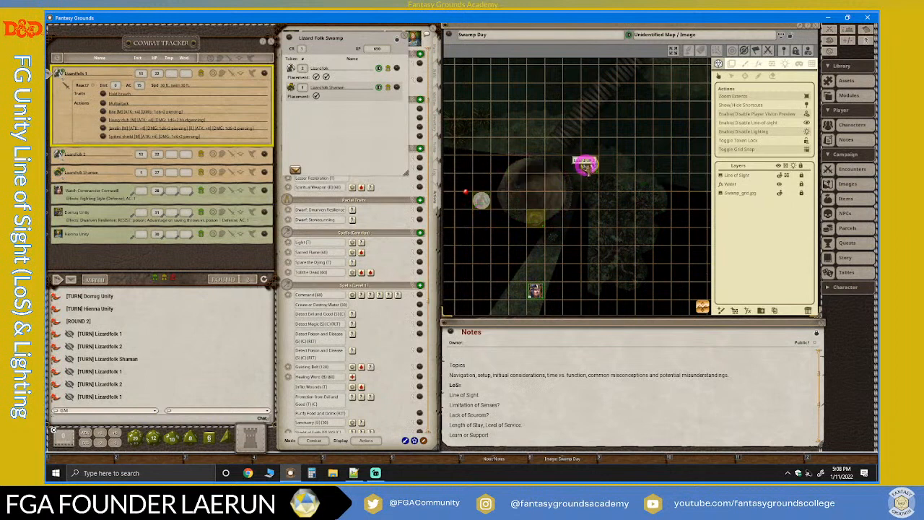
{"action": "left_click", "coordinate": [588, 165]}
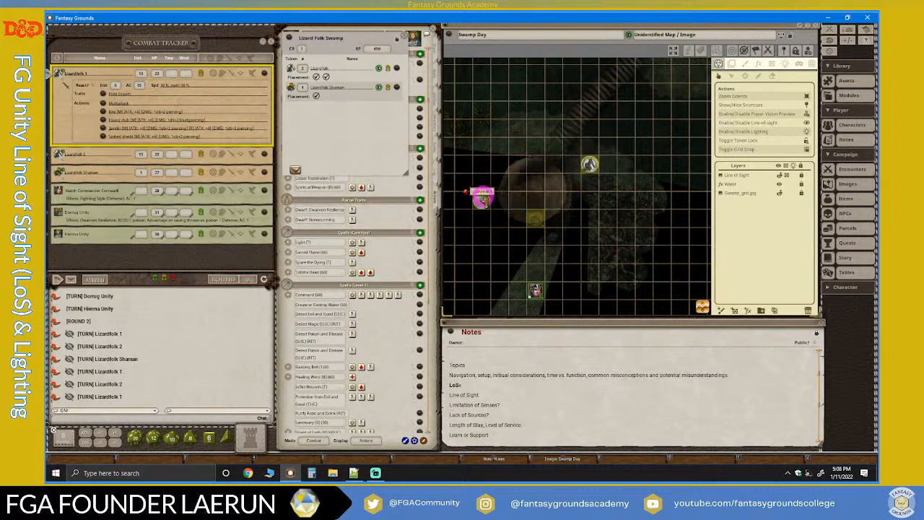
{"action": "left_click_drag", "start_coordinate": [482, 197], "coordinate": [560, 217]}
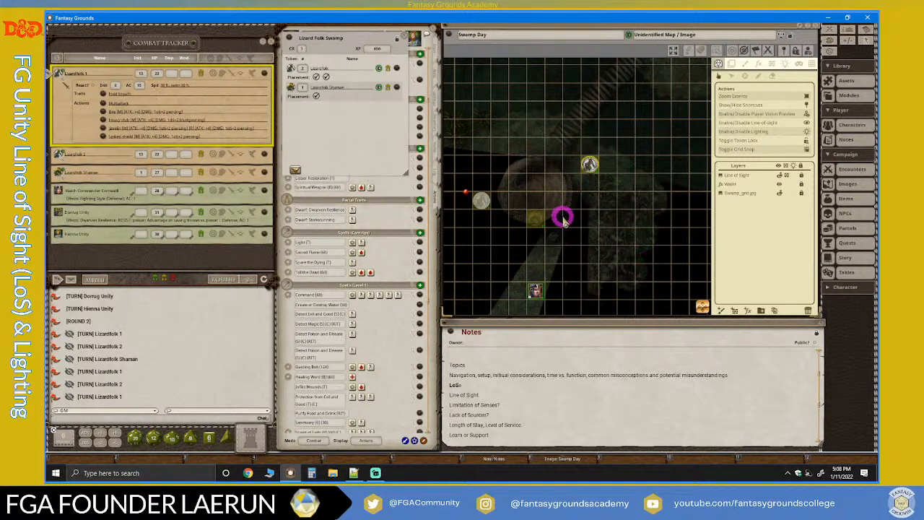
{"action": "scroll", "coordinate": [564, 219], "scroll_direction": "down", "scroll_amount": 2}
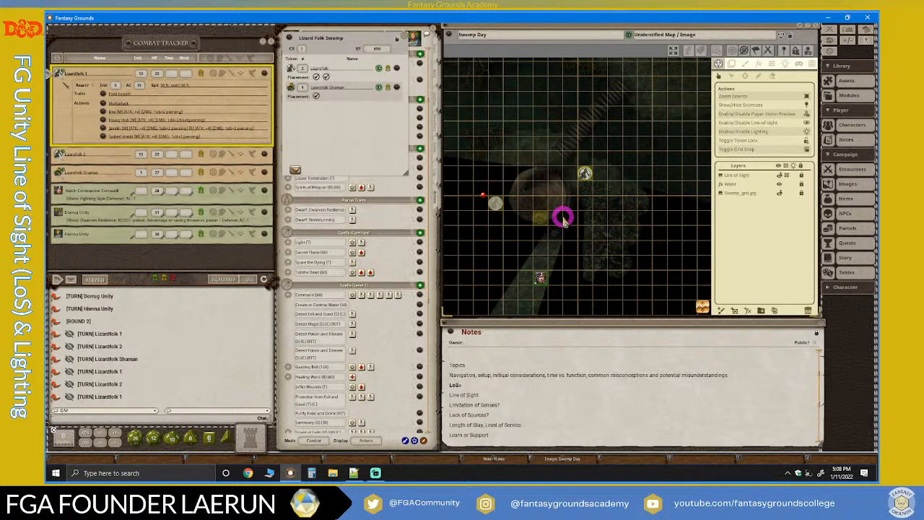
{"action": "left_click_drag", "start_coordinate": [563, 219], "coordinate": [550, 221]}
{"action": "scroll", "coordinate": [497, 214], "scroll_direction": "up", "scroll_amount": 4}
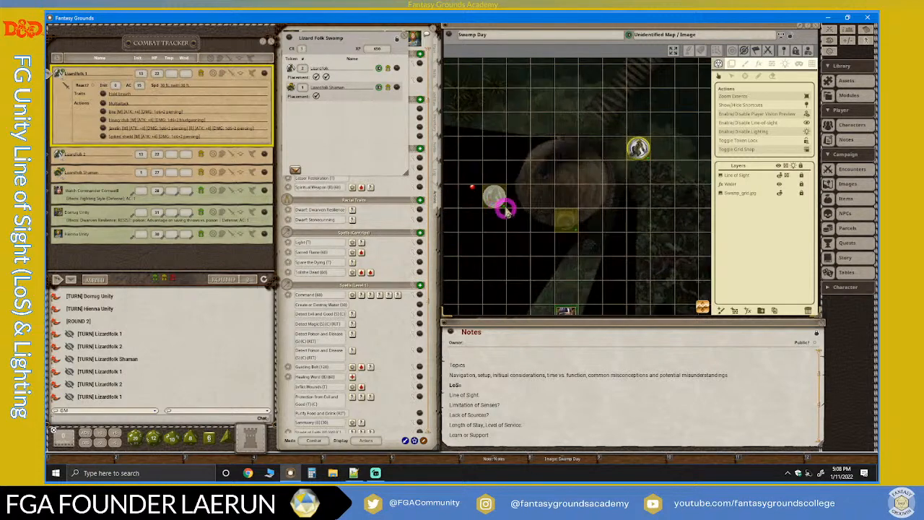
Toggle the selection of the Lizardfolk 2 token and examine the vision preview with no token selected.
{"action": "left_click", "coordinate": [641, 146]}
{"action": "left_click", "coordinate": [640, 146]}
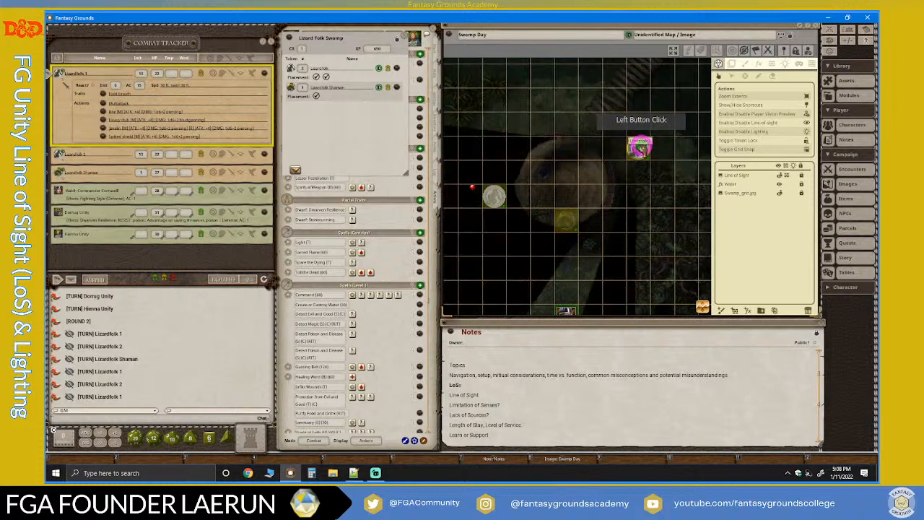
{"action": "left_click", "coordinate": [494, 197]}
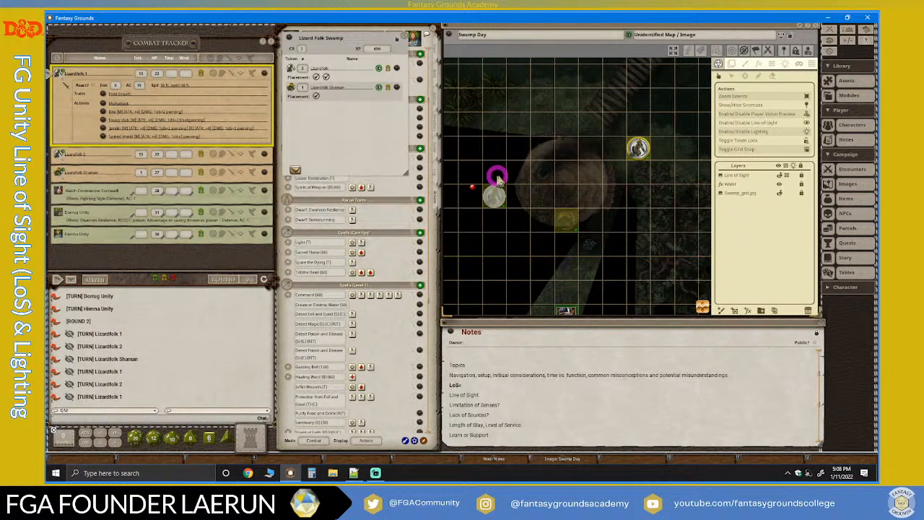
{"action": "scroll", "coordinate": [594, 248], "scroll_direction": "down", "scroll_amount": 3}
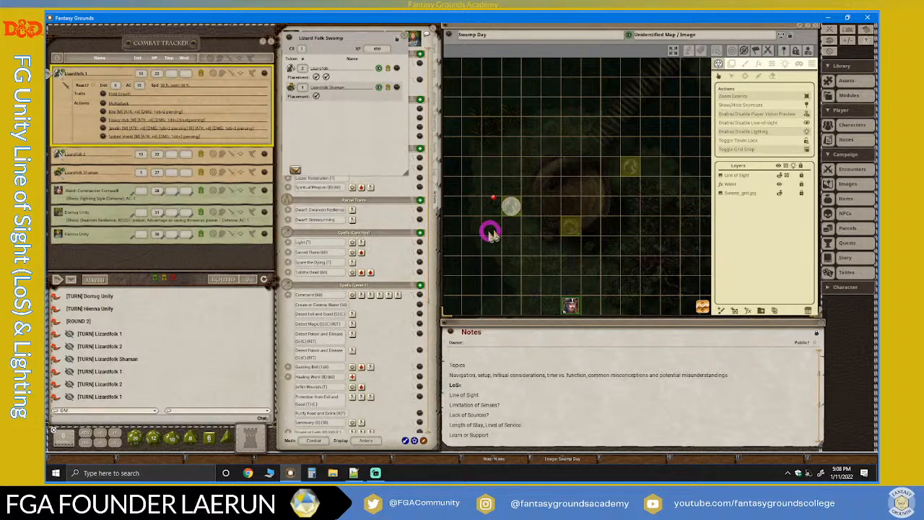
Look through the level 1 and level 2 spells in the character's actions list.
{"action": "scroll", "coordinate": [350, 256], "scroll_direction": "down", "scroll_amount": 2}
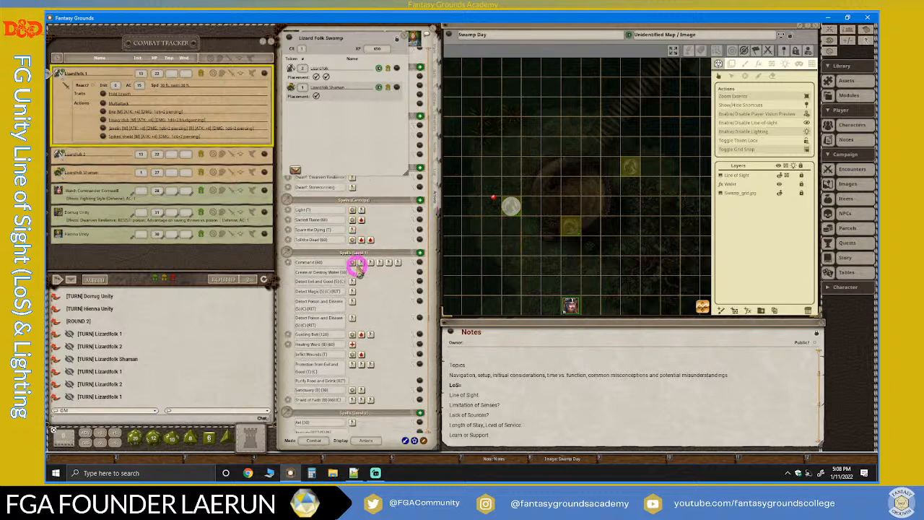
{"action": "scroll", "coordinate": [355, 266], "scroll_direction": "down", "scroll_amount": 2}
{"action": "scroll", "coordinate": [356, 273], "scroll_direction": "down", "scroll_amount": 9}
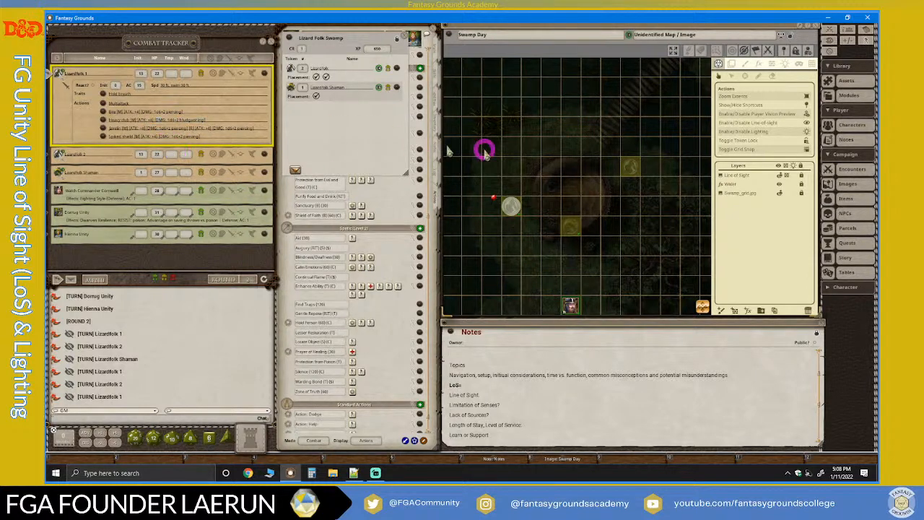
Select the Lizardfolk 2 token and examine its previewed vision down to the player character token.
{"action": "scroll", "coordinate": [589, 192], "scroll_direction": "up", "scroll_amount": 3}
{"action": "mouse_move", "coordinate": [601, 196]}
{"action": "left_mouse_down"}
{"action": "mouse_move", "coordinate": [618, 155]}
{"action": "mouse_move", "coordinate": [644, 159]}
{"action": "left_mouse_up"}
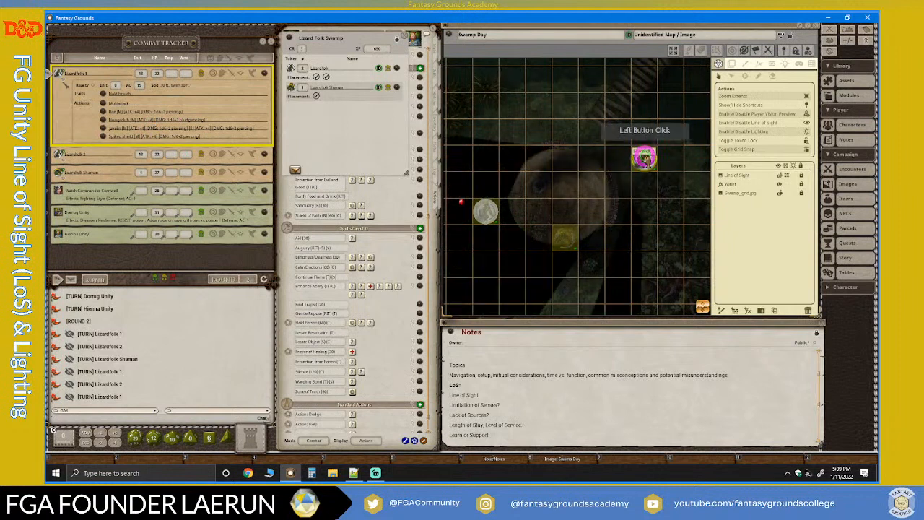
{"action": "left_click", "coordinate": [669, 246]}
{"action": "left_click", "coordinate": [706, 310]}
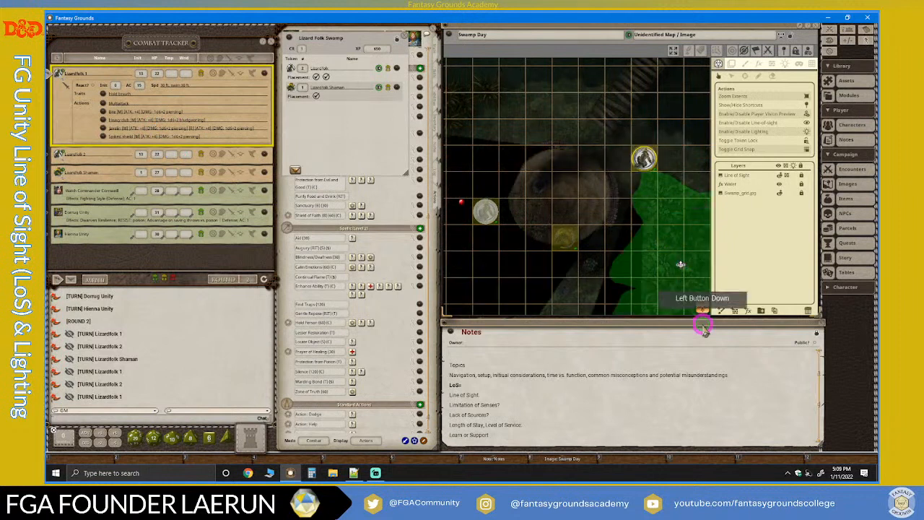
{"action": "left_click_drag", "start_coordinate": [707, 311], "coordinate": [672, 334]}
{"action": "scroll", "coordinate": [590, 255], "scroll_direction": "up", "scroll_amount": 1}
{"action": "scroll", "coordinate": [591, 252], "scroll_direction": "down", "scroll_amount": 2}
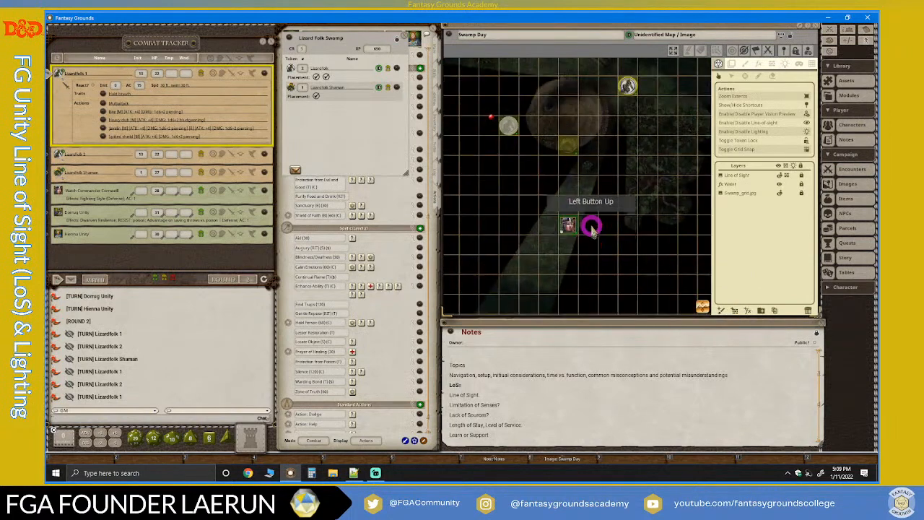
{"action": "scroll", "coordinate": [558, 261], "scroll_direction": "up", "scroll_amount": 4}
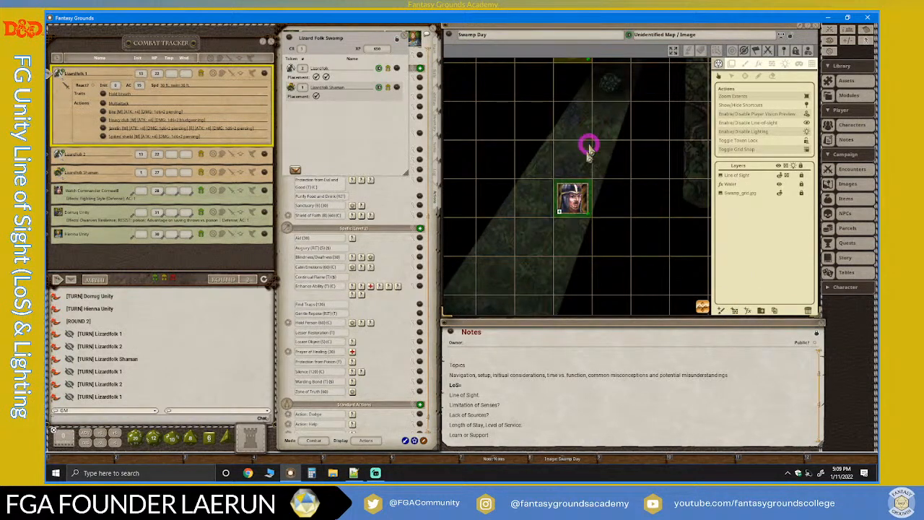
{"action": "scroll", "coordinate": [629, 148], "scroll_direction": "down", "scroll_amount": 2}
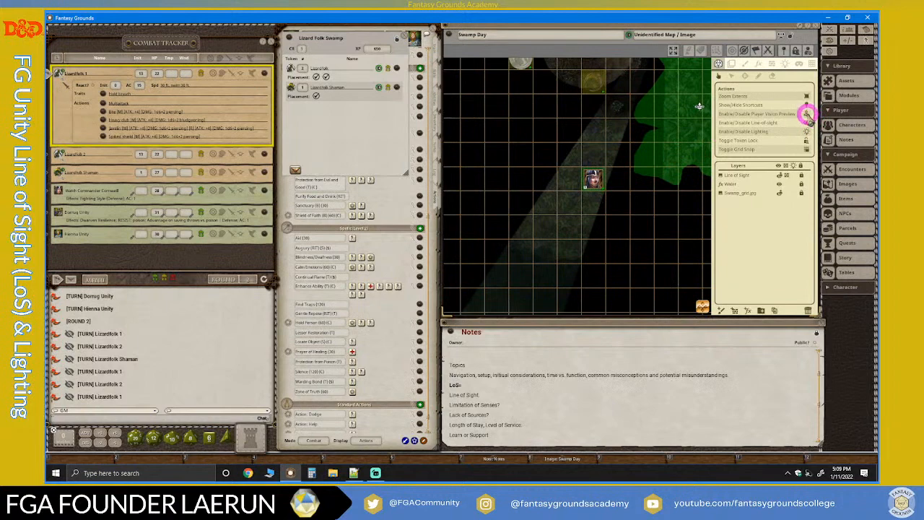
Disable the Player Vision Preview and examine the full map around the player character token and the boat.
{"action": "left_click", "coordinate": [806, 115]}
{"action": "scroll", "coordinate": [664, 191], "scroll_direction": "up", "scroll_amount": 2}
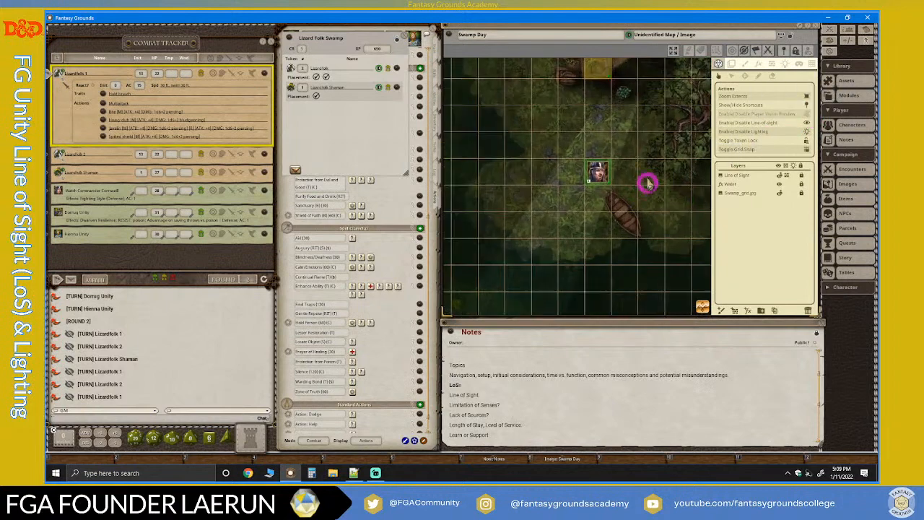
{"action": "scroll", "coordinate": [633, 195], "scroll_direction": "down", "scroll_amount": 2}
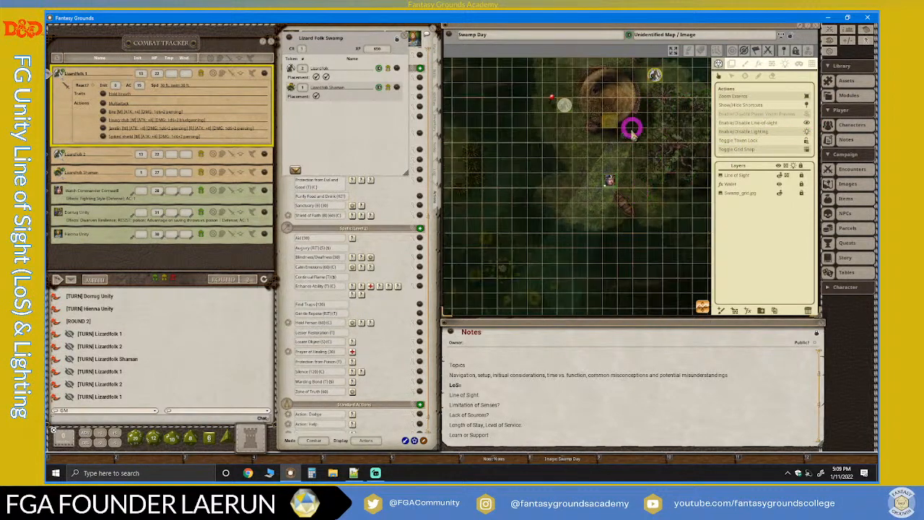
{"action": "scroll", "coordinate": [626, 208], "scroll_direction": "up", "scroll_amount": 3}
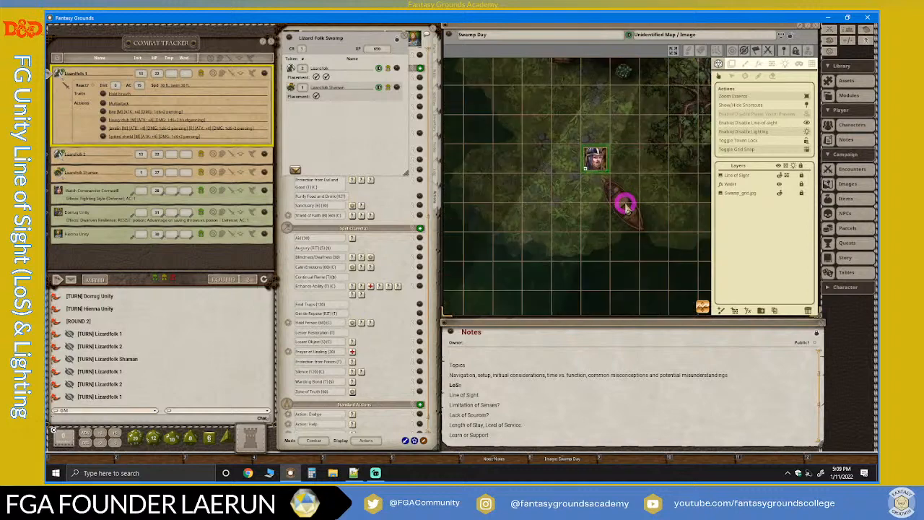
Toggle the Player Vision Preview repeatedly to compare the map around the player character token and boat, leaving the preview disabled.
{"action": "scroll", "coordinate": [625, 208], "scroll_direction": "down", "scroll_amount": 2}
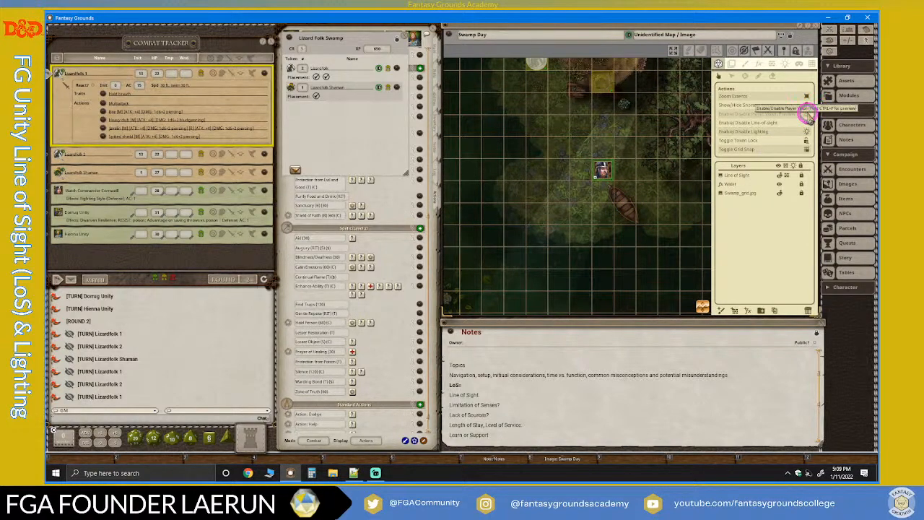
{"action": "left_click", "coordinate": [806, 119]}
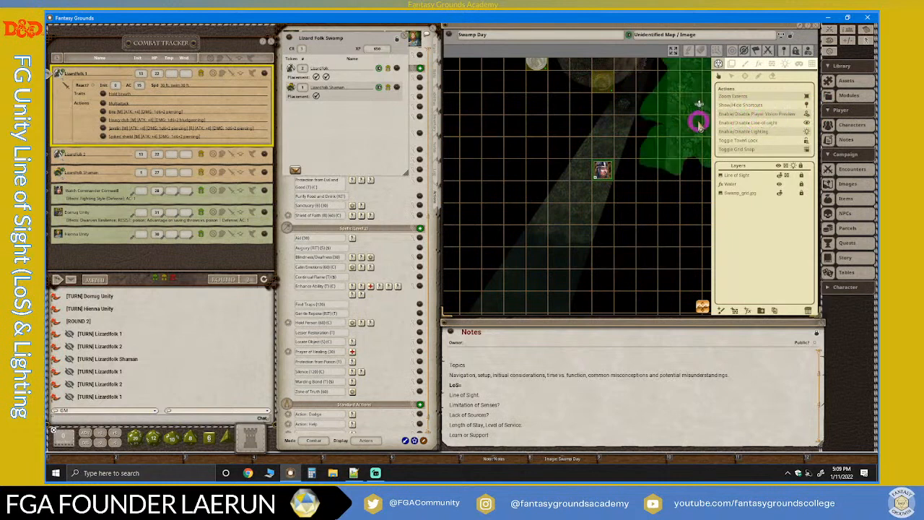
{"action": "key", "text": "ctrl"}
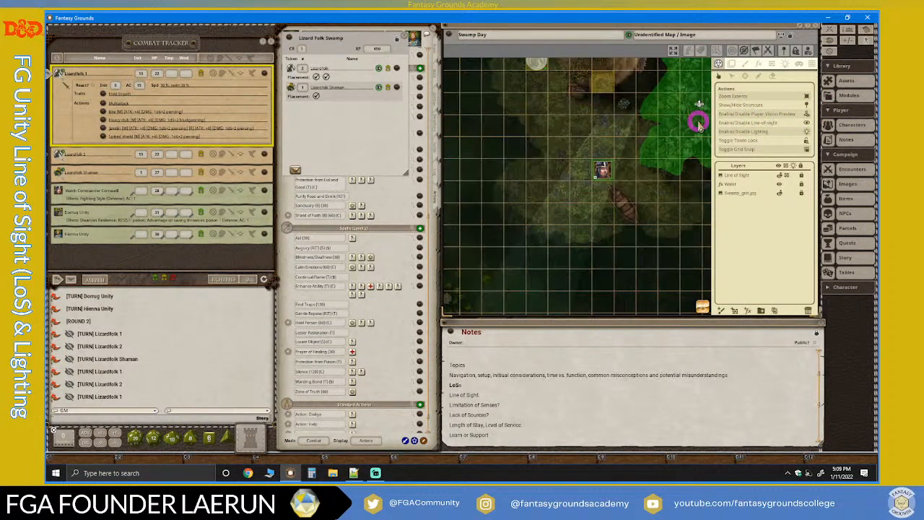
{"action": "left_click", "coordinate": [698, 124]}
{"action": "left_click", "coordinate": [699, 124]}
{"action": "left_click", "coordinate": [699, 124]}
{"action": "left_click", "coordinate": [699, 125]}
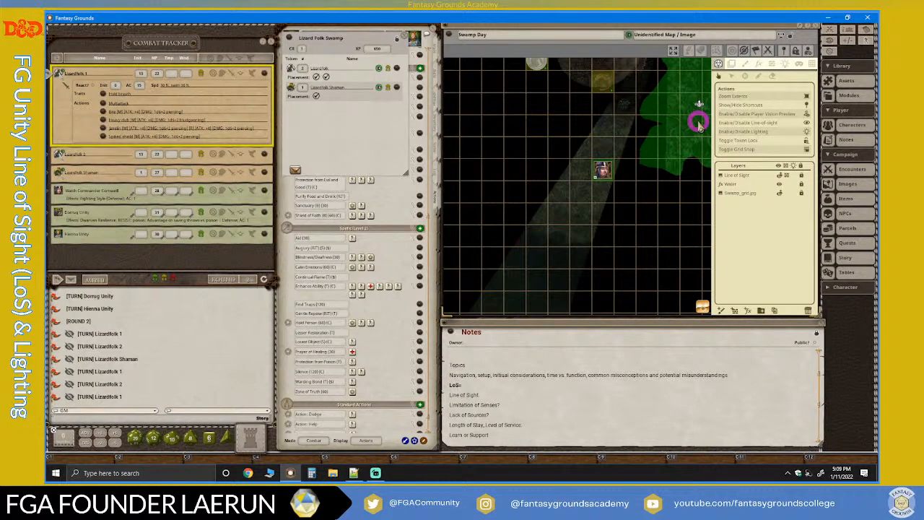
{"action": "left_click", "coordinate": [699, 125]}
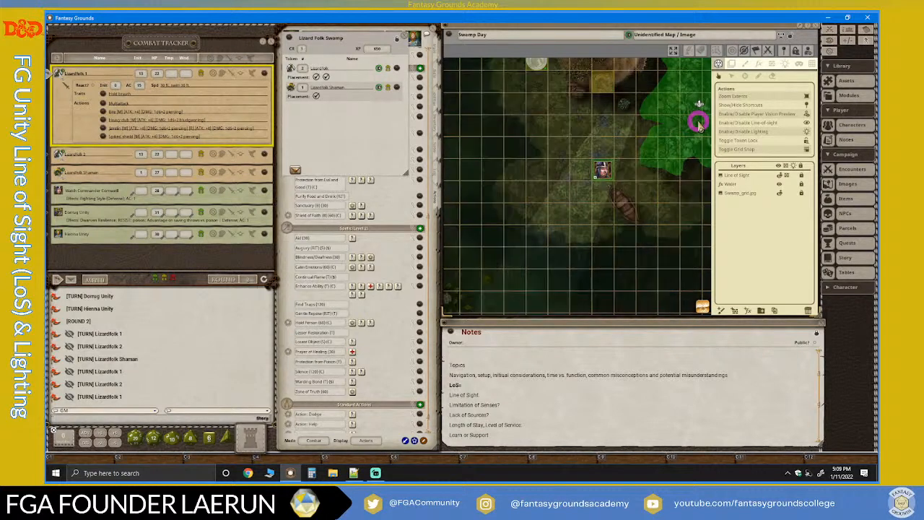
{"action": "left_click", "coordinate": [699, 125]}
{"action": "left_click", "coordinate": [699, 125]}
{"action": "left_click", "coordinate": [699, 125]}
{"action": "left_click", "coordinate": [699, 125]}
{"action": "left_click", "coordinate": [699, 124]}
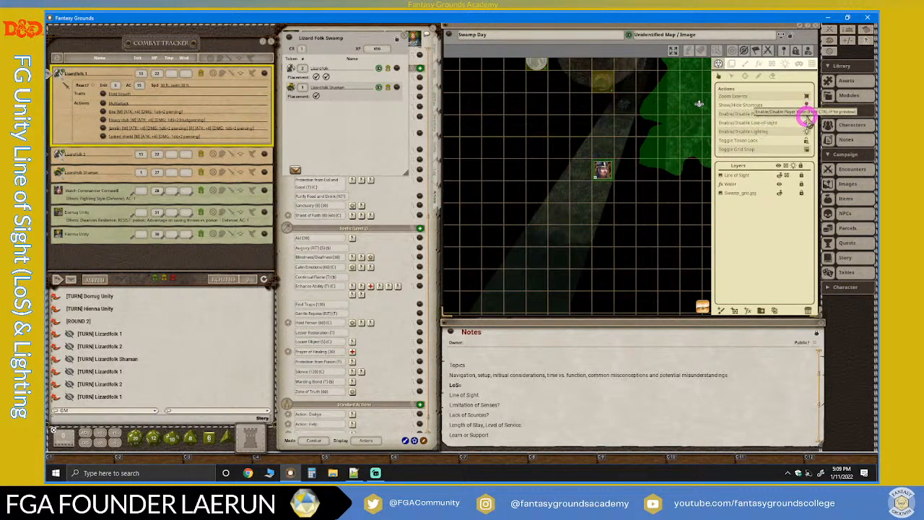
{"action": "left_click", "coordinate": [806, 119]}
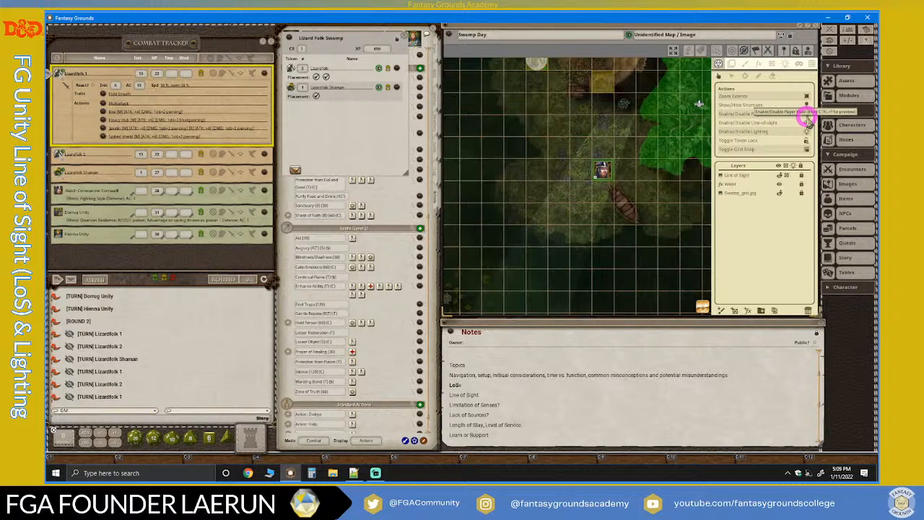
{"action": "key", "text": "ctrl+p"}
{"action": "left_click", "coordinate": [807, 117]}
Select the Lizardfolk 1 token beside the hut and toggle the Player Vision Preview repeatedly to compare its views, leaving the preview disabled.
{"action": "scroll", "coordinate": [683, 193], "scroll_direction": "down", "scroll_amount": 4}
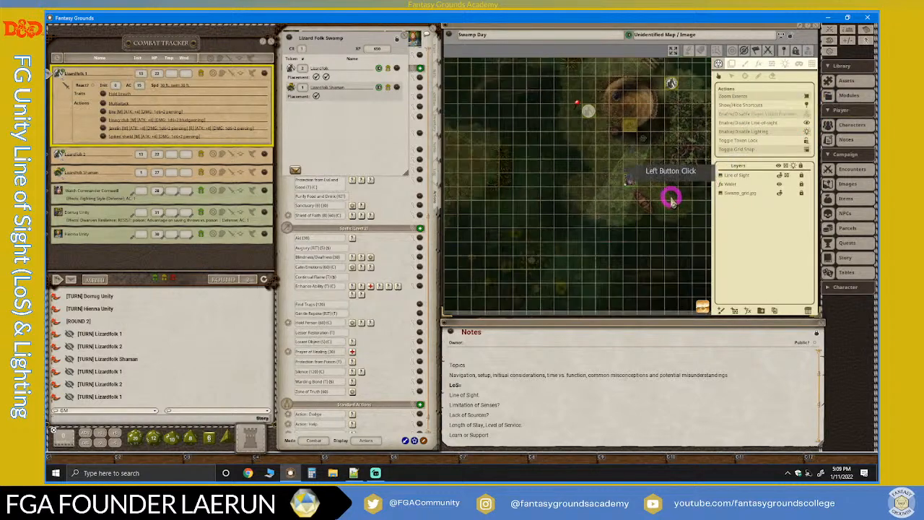
{"action": "left_click_drag", "start_coordinate": [704, 307], "coordinate": [731, 268]}
{"action": "scroll", "coordinate": [643, 187], "scroll_direction": "up", "scroll_amount": 4}
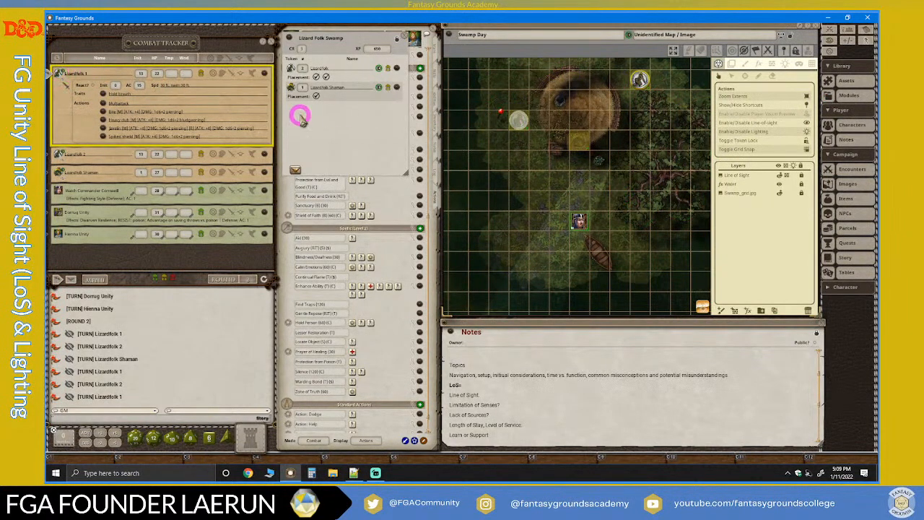
{"action": "left_click", "coordinate": [516, 120]}
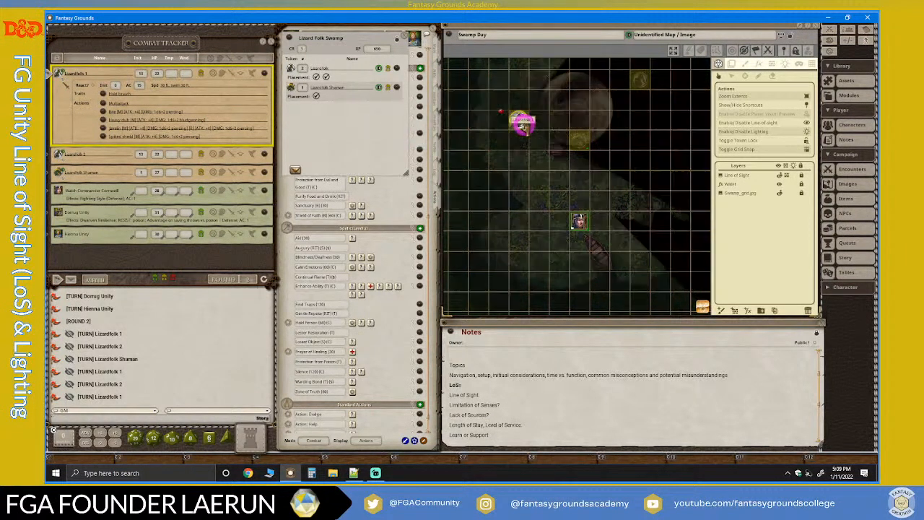
{"action": "left_click", "coordinate": [526, 127]}
{"action": "left_click", "coordinate": [526, 127]}
{"action": "left_click", "coordinate": [524, 127]}
{"action": "left_click", "coordinate": [524, 127]}
{"action": "left_click", "coordinate": [525, 127]}
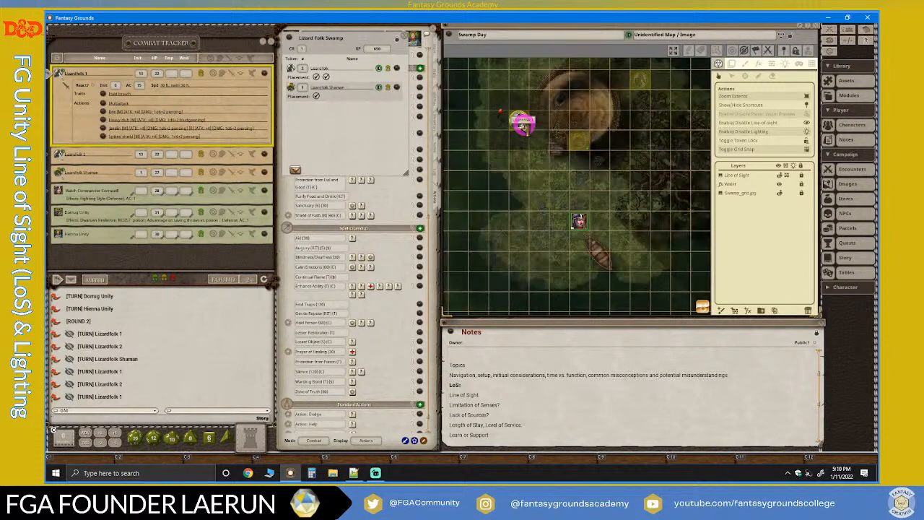
{"action": "left_click", "coordinate": [524, 127]}
{"action": "left_click", "coordinate": [524, 127]}
{"action": "left_click", "coordinate": [524, 128]}
{"action": "left_click", "coordinate": [524, 127]}
{"action": "left_click", "coordinate": [524, 127]}
{"action": "left_click", "coordinate": [524, 127]}
{"action": "left_click", "coordinate": [524, 127]}
{"action": "left_click", "coordinate": [524, 127]}
{"action": "left_click", "coordinate": [524, 127]}
{"action": "left_click", "coordinate": [525, 127]}
{"action": "left_click", "coordinate": [524, 127]}
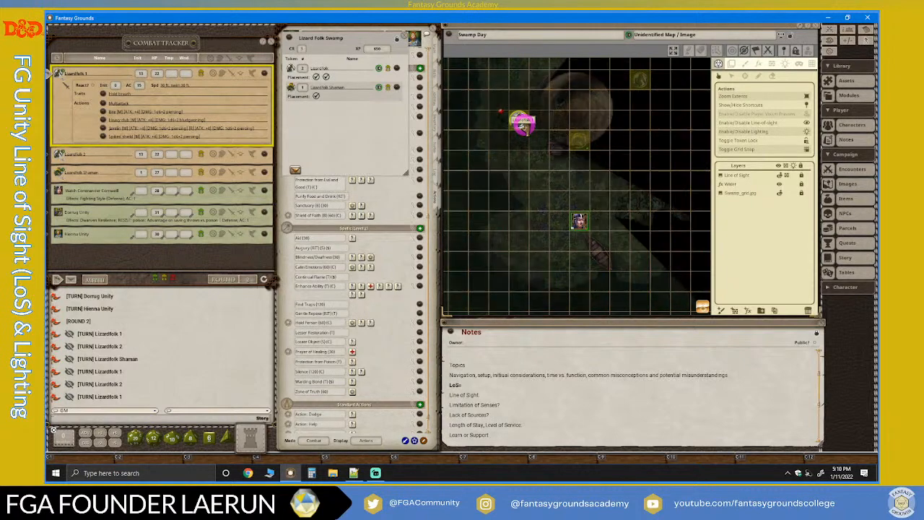
{"action": "left_click", "coordinate": [524, 127]}
{"action": "left_click", "coordinate": [524, 127]}
{"action": "left_click", "coordinate": [524, 127]}
{"action": "left_click", "coordinate": [524, 127]}
{"action": "left_click", "coordinate": [525, 127]}
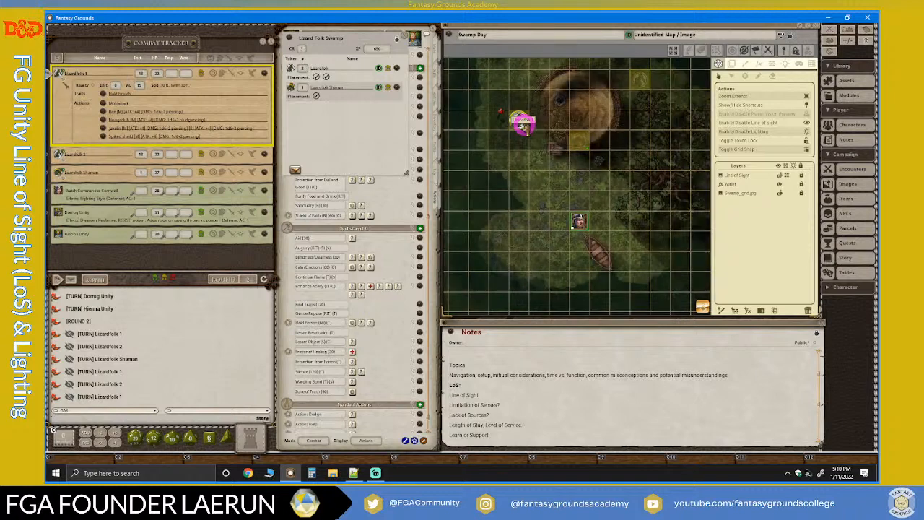
{"action": "left_click", "coordinate": [524, 126]}
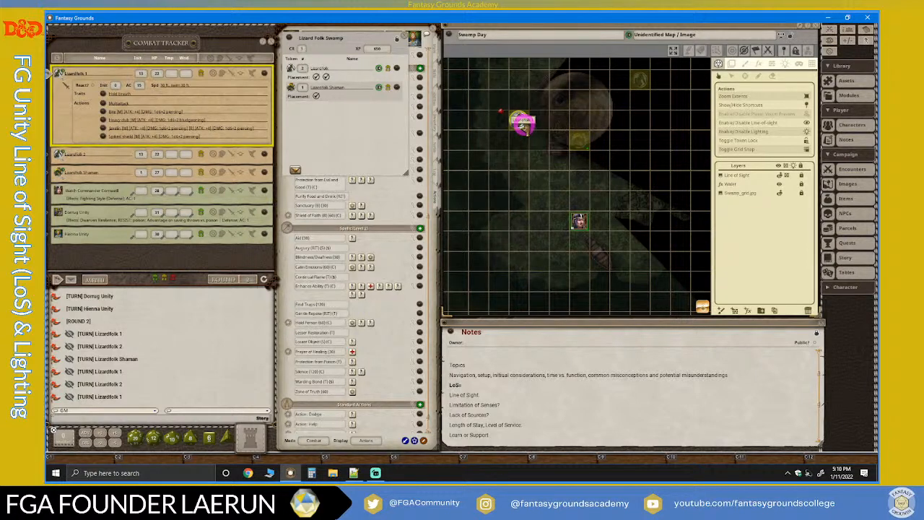
{"action": "left_click", "coordinate": [524, 127]}
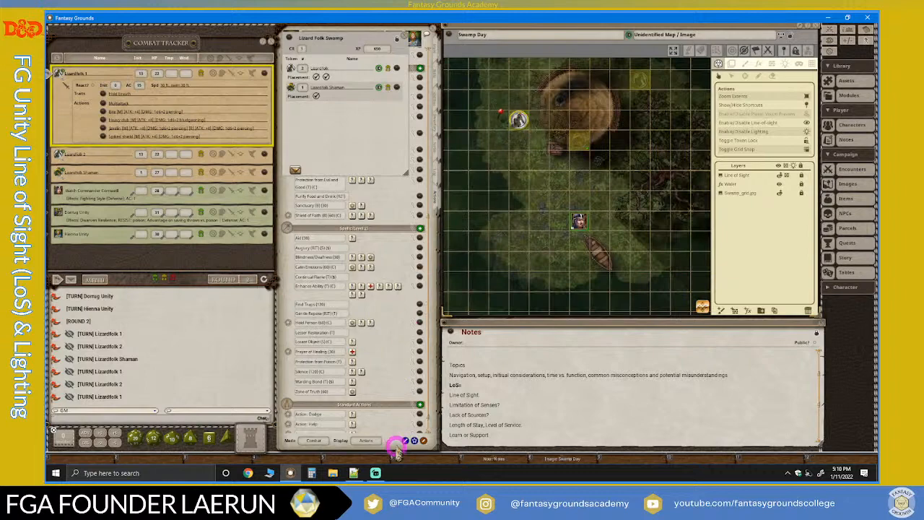
Switch to Streamlabs Desktop to check the live stream chat and return to Fantasy Grounds.
{"action": "left_click", "coordinate": [376, 473]}
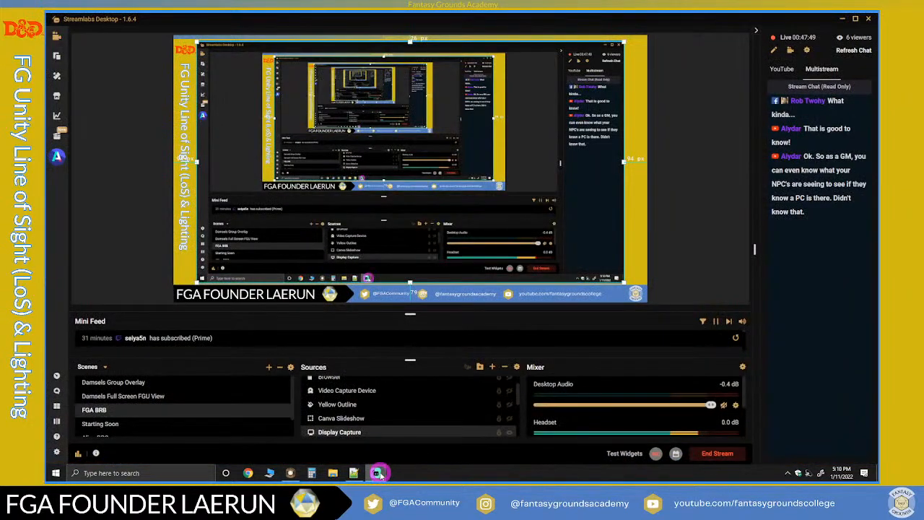
{"action": "left_click", "coordinate": [376, 473]}
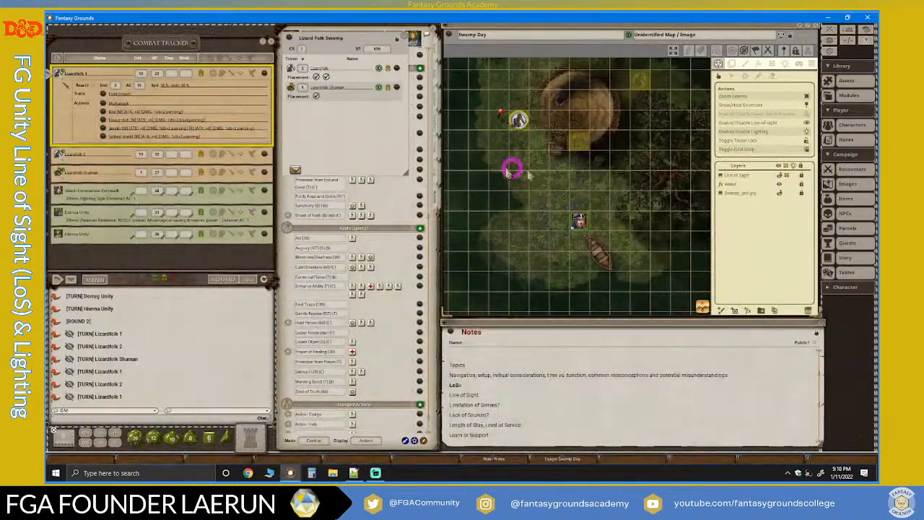
Advance the combat turn to Lizardfolk 2 and select its token on the Swamp Day map.
{"action": "scroll", "coordinate": [579, 195], "scroll_direction": "down", "scroll_amount": 3}
{"action": "scroll", "coordinate": [576, 177], "scroll_direction": "up", "scroll_amount": 3}
{"action": "scroll", "coordinate": [575, 179], "scroll_direction": "down", "scroll_amount": 2}
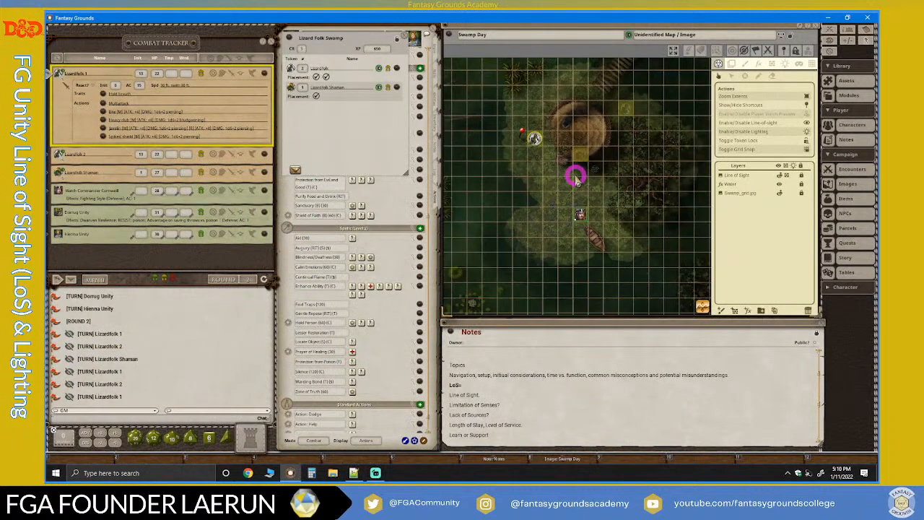
{"action": "scroll", "coordinate": [561, 165], "scroll_direction": "up", "scroll_amount": 1}
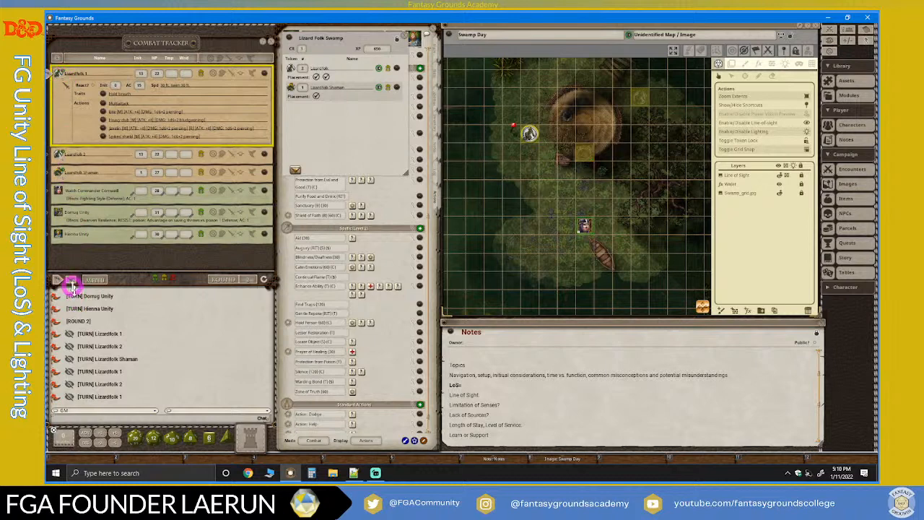
{"action": "left_click", "coordinate": [70, 281]}
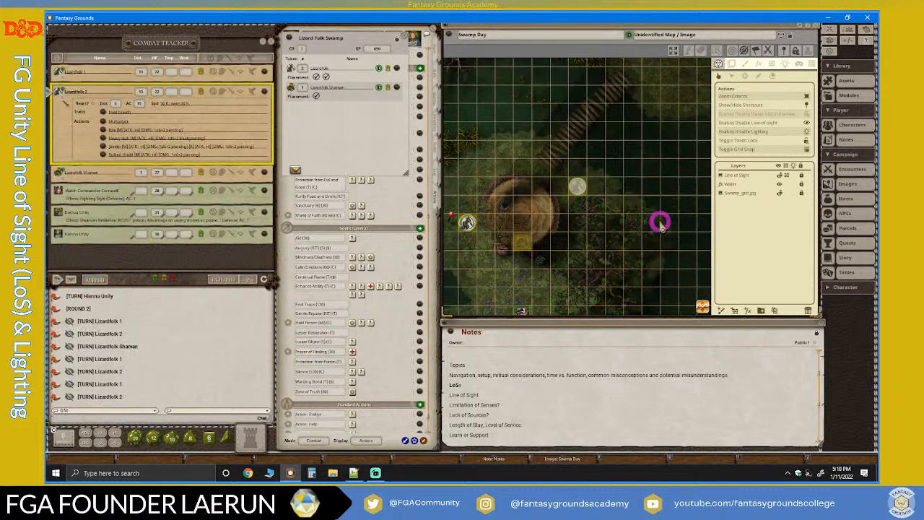
{"action": "left_click_drag", "start_coordinate": [580, 222], "coordinate": [585, 195]}
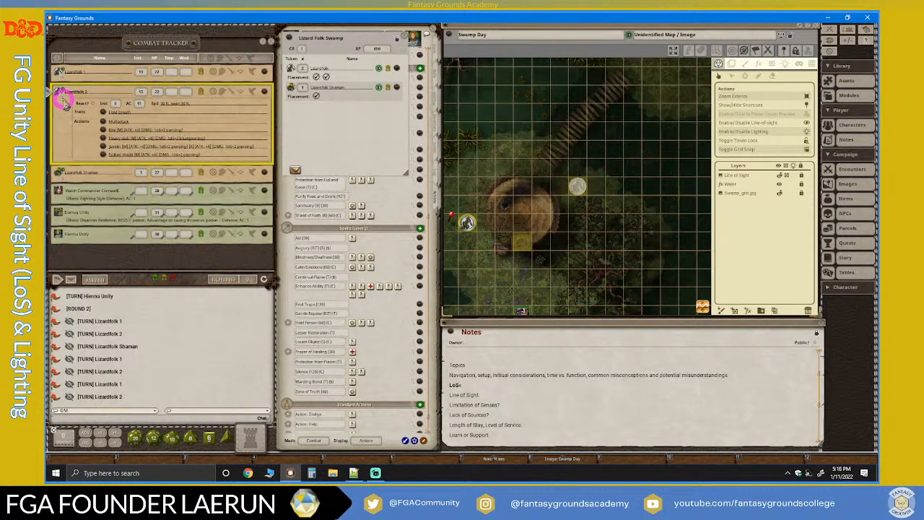
{"action": "left_click", "coordinate": [579, 189]}
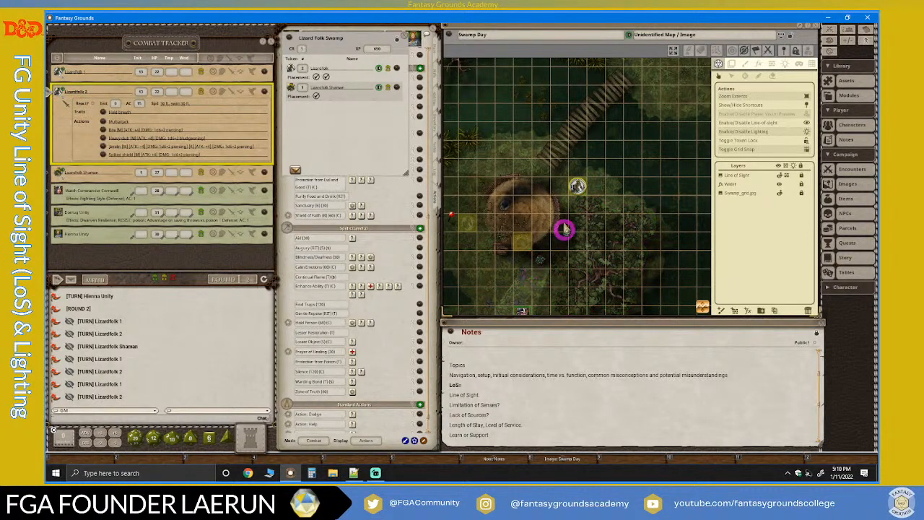
Examine the area visible to Lizardfolk 2, and select the Lizardfolk 1, Lizardfolk 2 and Lizardfolk Shaman tokens to compare their vision.
{"action": "left_click_drag", "start_coordinate": [565, 229], "coordinate": [578, 186]}
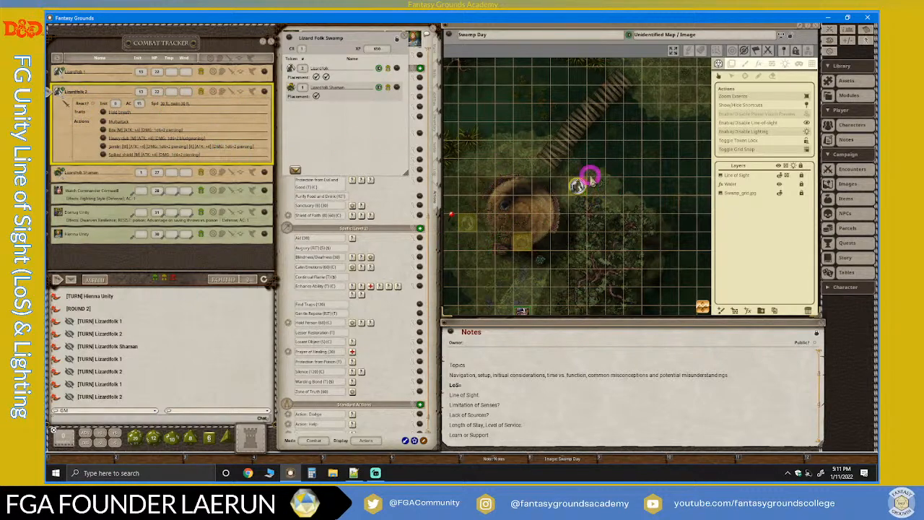
{"action": "scroll", "coordinate": [618, 169], "scroll_direction": "up", "scroll_amount": 4}
{"action": "scroll", "coordinate": [623, 168], "scroll_direction": "down", "scroll_amount": 5}
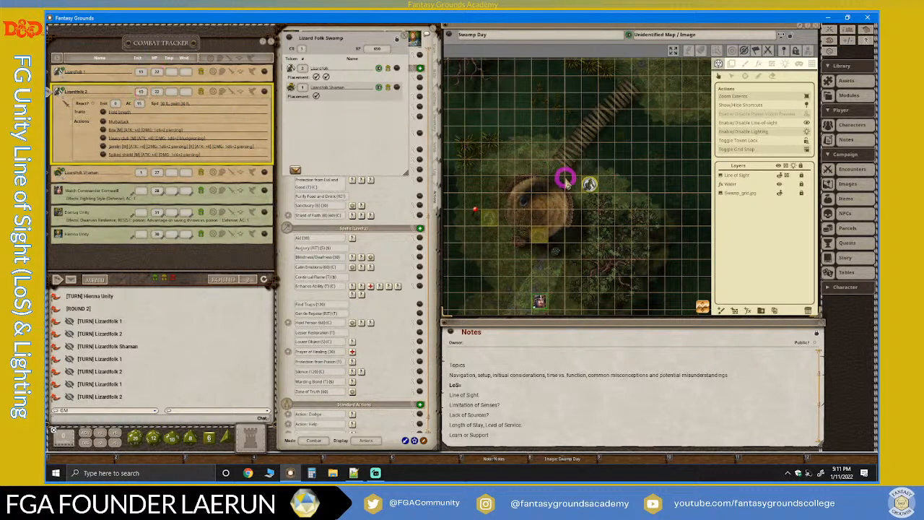
{"action": "scroll", "coordinate": [617, 203], "scroll_direction": "up", "scroll_amount": 1}
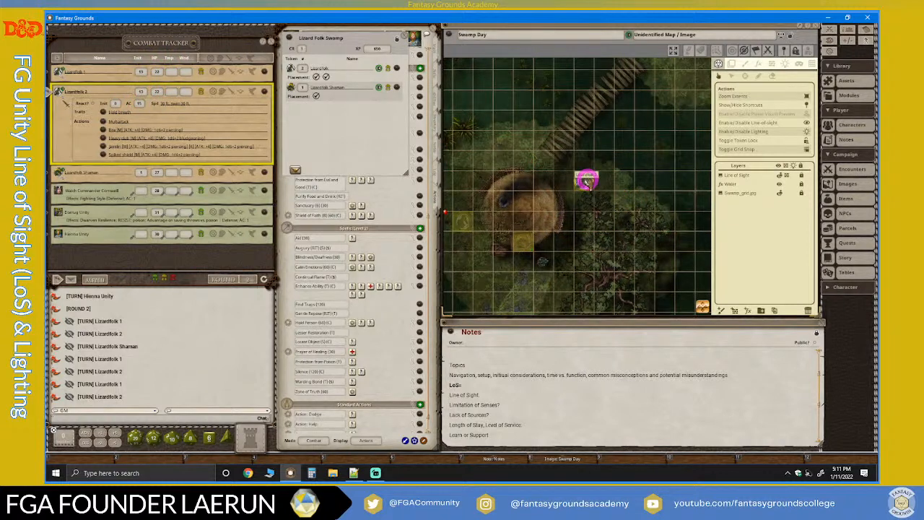
{"action": "mouse_move", "coordinate": [585, 182]}
{"action": "left_mouse_down"}
{"action": "mouse_move", "coordinate": [521, 244]}
{"action": "mouse_move", "coordinate": [583, 181]}
{"action": "left_mouse_up"}
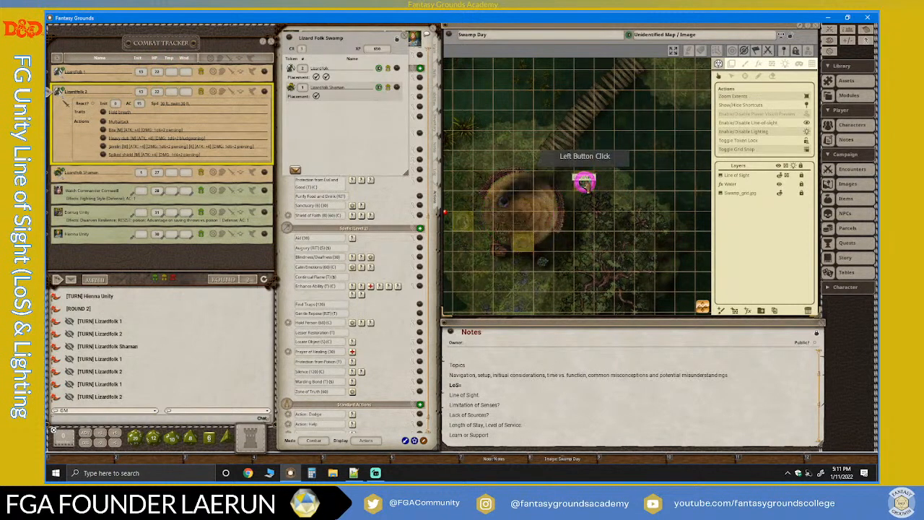
{"action": "left_click", "coordinate": [527, 244]}
{"action": "left_click", "coordinate": [460, 222]}
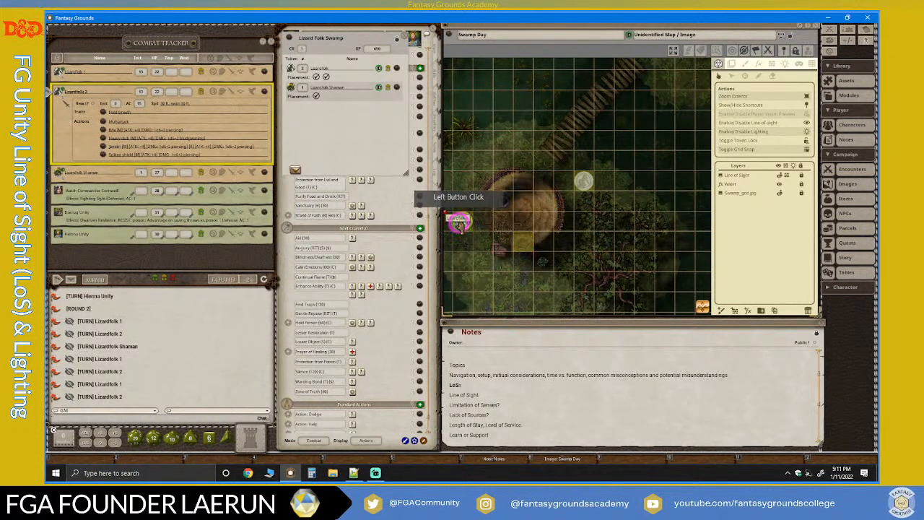
{"action": "left_click", "coordinate": [583, 181]}
{"action": "left_click", "coordinate": [524, 244]}
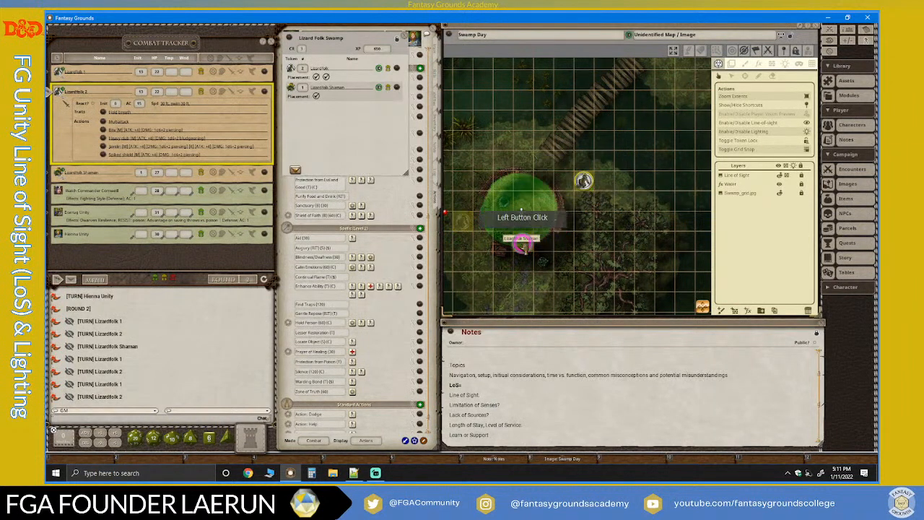
Enable the Player Vision Preview and examine the map from the Lizardfolk Shaman token's view.
{"action": "scroll", "coordinate": [555, 258], "scroll_direction": "down", "scroll_amount": 2}
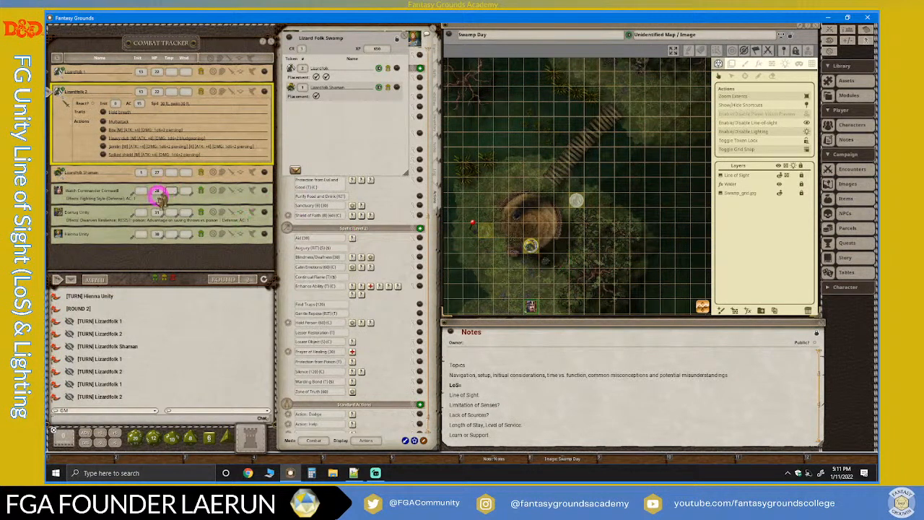
{"action": "scroll", "coordinate": [632, 225], "scroll_direction": "down", "scroll_amount": 1}
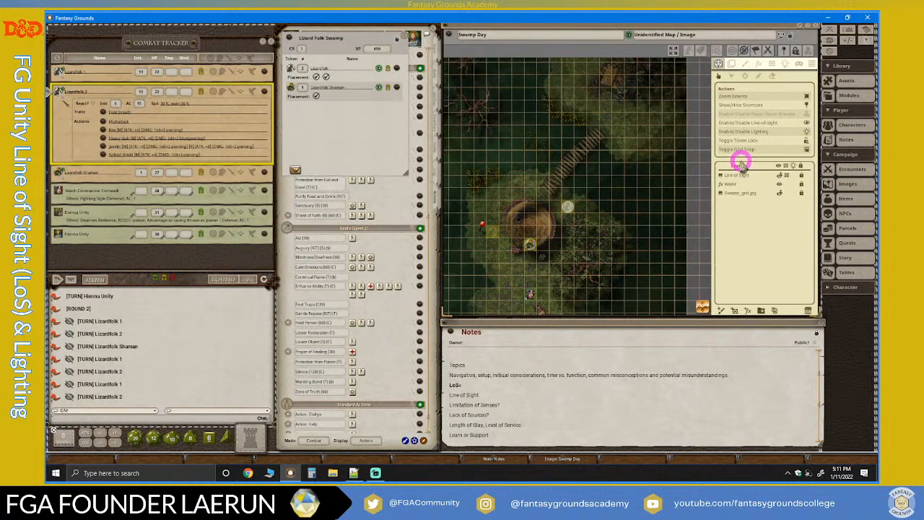
{"action": "left_click", "coordinate": [801, 117]}
{"action": "scroll", "coordinate": [529, 240], "scroll_direction": "up", "scroll_amount": 6}
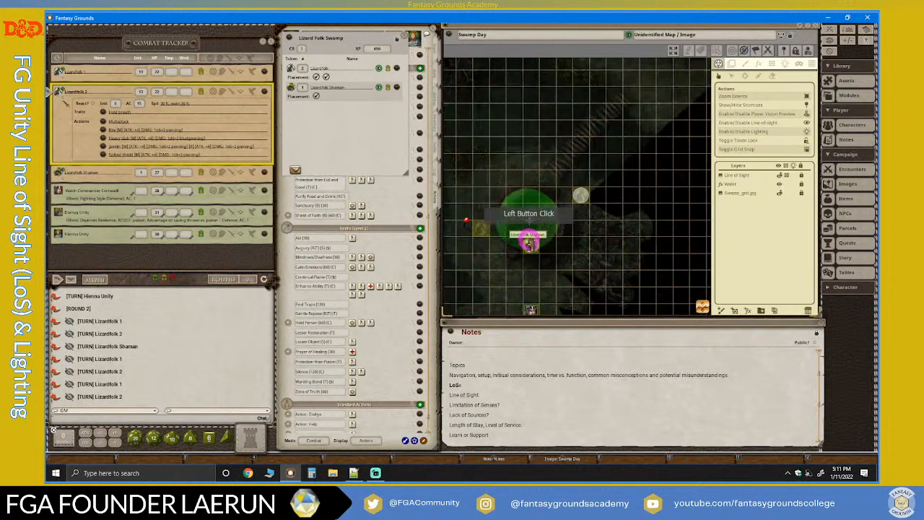
{"action": "scroll", "coordinate": [530, 242], "scroll_direction": "down", "scroll_amount": 4}
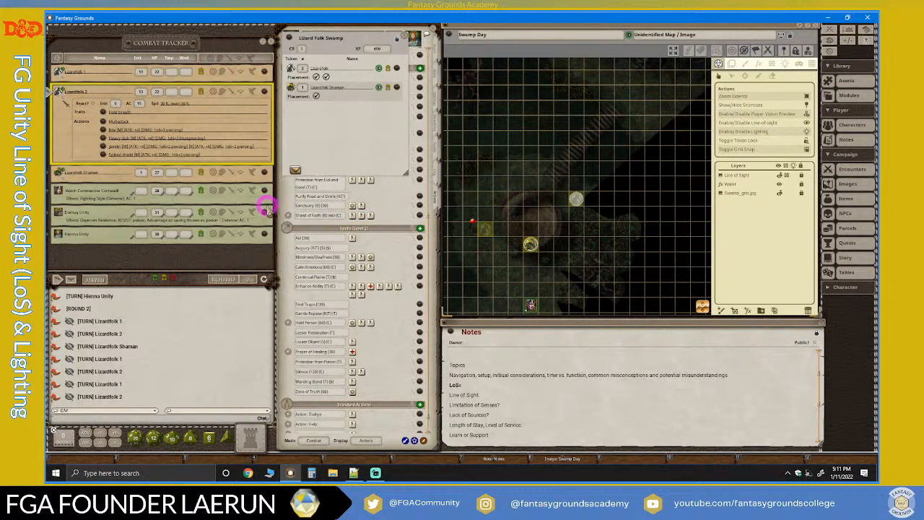
Select the player character token near the boat and examine its previewed vision.
{"action": "scroll", "coordinate": [549, 269], "scroll_direction": "down", "scroll_amount": 1}
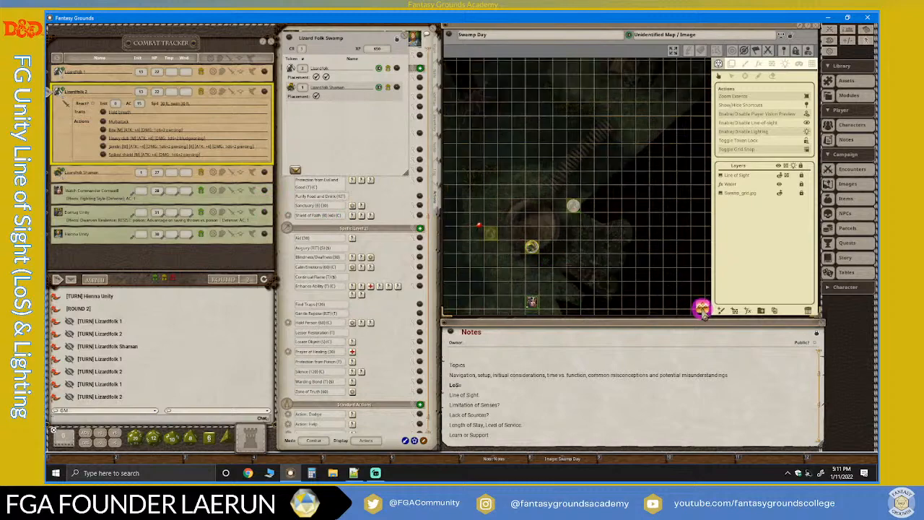
{"action": "left_click_drag", "start_coordinate": [705, 311], "coordinate": [594, 299]}
{"action": "scroll", "coordinate": [592, 296], "scroll_direction": "up", "scroll_amount": 5}
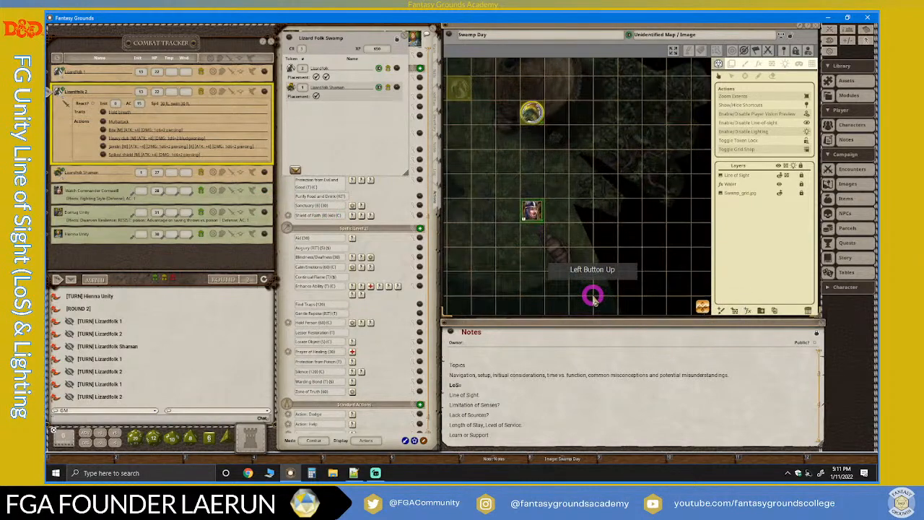
{"action": "left_click", "coordinate": [532, 210]}
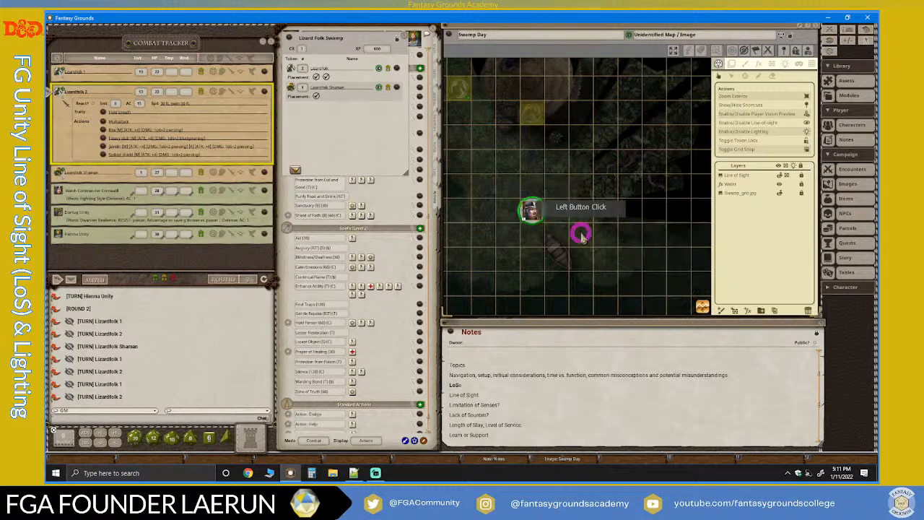
Examine the previewed vision around the player character token by the boat, and toggle the map's lighting off and on to compare.
{"action": "scroll", "coordinate": [552, 211], "scroll_direction": "down", "scroll_amount": 1}
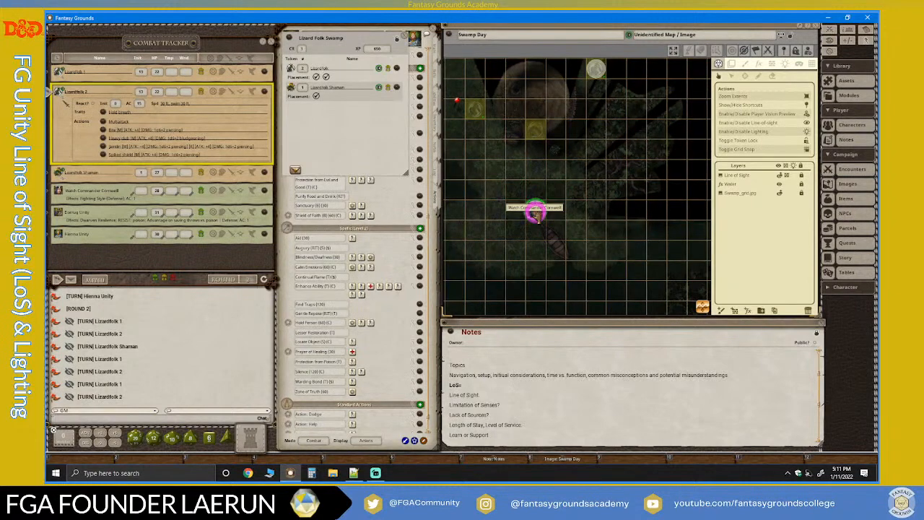
{"action": "scroll", "coordinate": [530, 189], "scroll_direction": "down", "scroll_amount": 2}
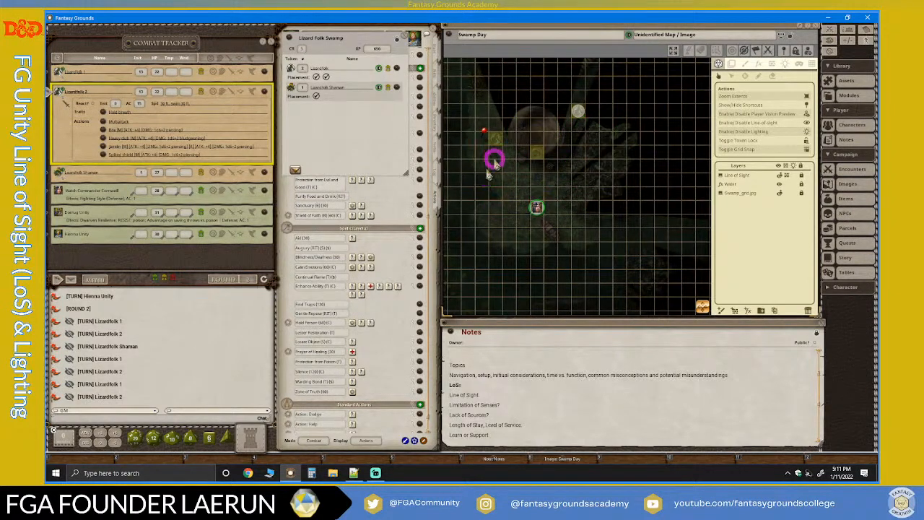
{"action": "scroll", "coordinate": [542, 206], "scroll_direction": "down", "scroll_amount": 2}
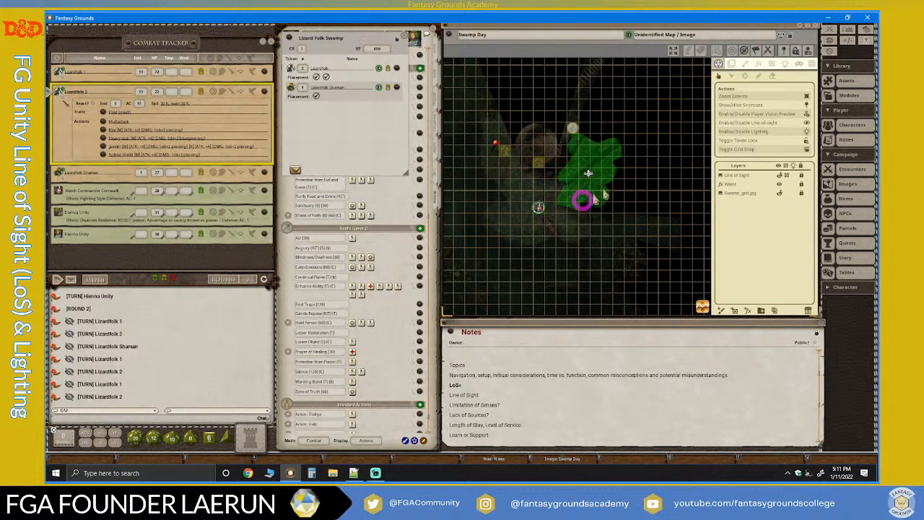
{"action": "scroll", "coordinate": [545, 205], "scroll_direction": "up", "scroll_amount": 2}
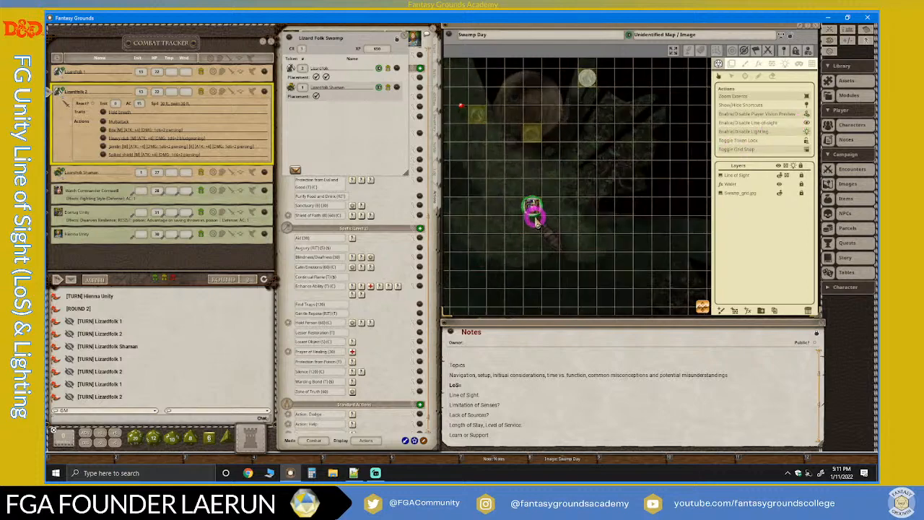
{"action": "left_click", "coordinate": [535, 221]}
{"action": "scroll", "coordinate": [499, 226], "scroll_direction": "up", "scroll_amount": 2}
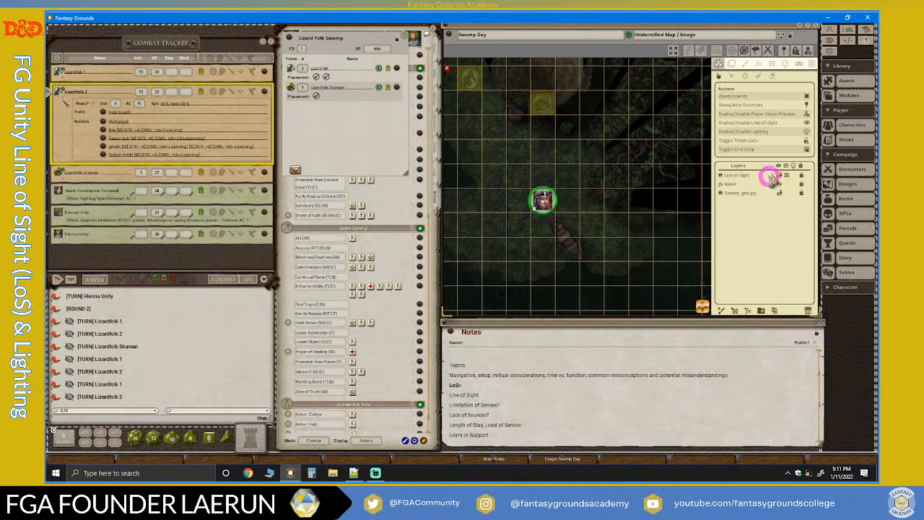
{"action": "left_click", "coordinate": [805, 131]}
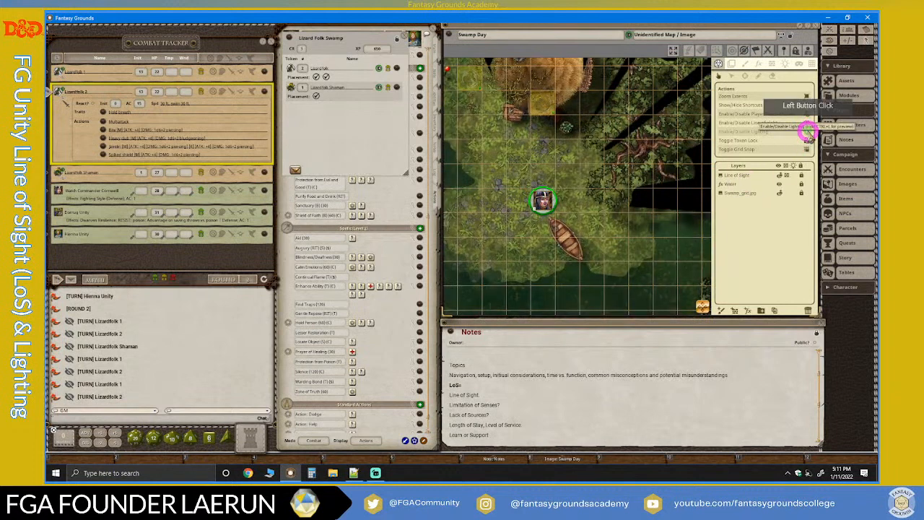
{"action": "left_click", "coordinate": [806, 131]}
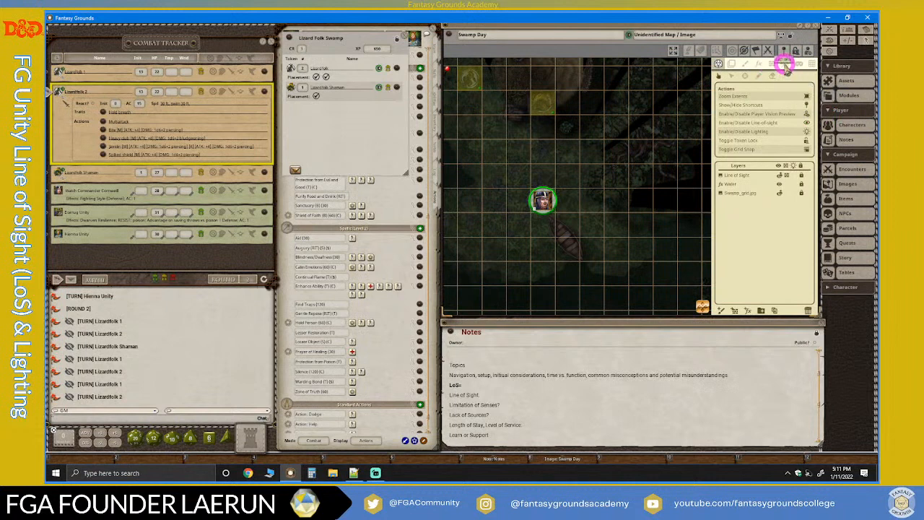
Set the ambient light preset of the Swamp Day map to None.
{"action": "left_click", "coordinate": [785, 64]}
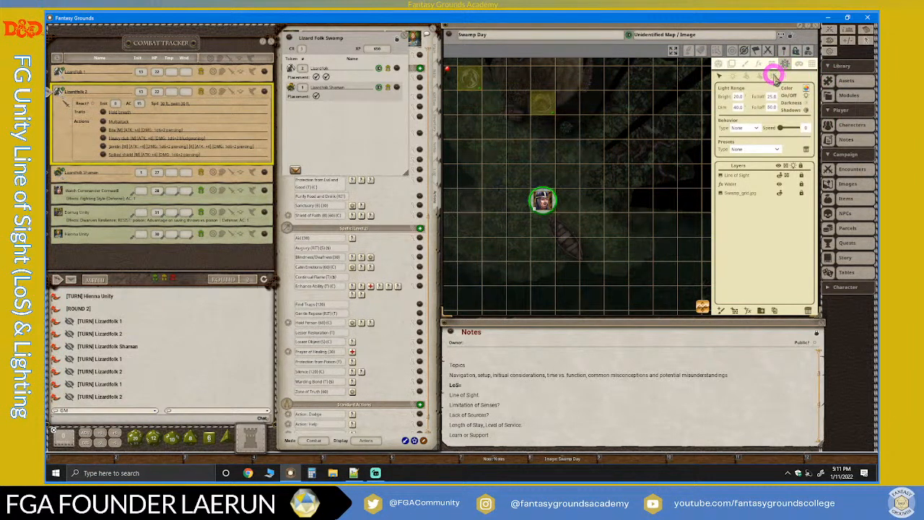
{"action": "left_click", "coordinate": [773, 75]}
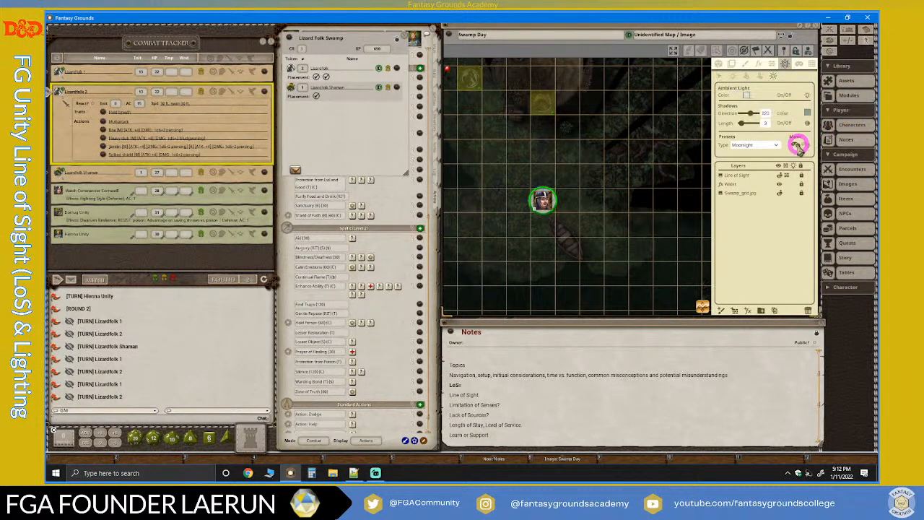
{"action": "left_click", "coordinate": [778, 147]}
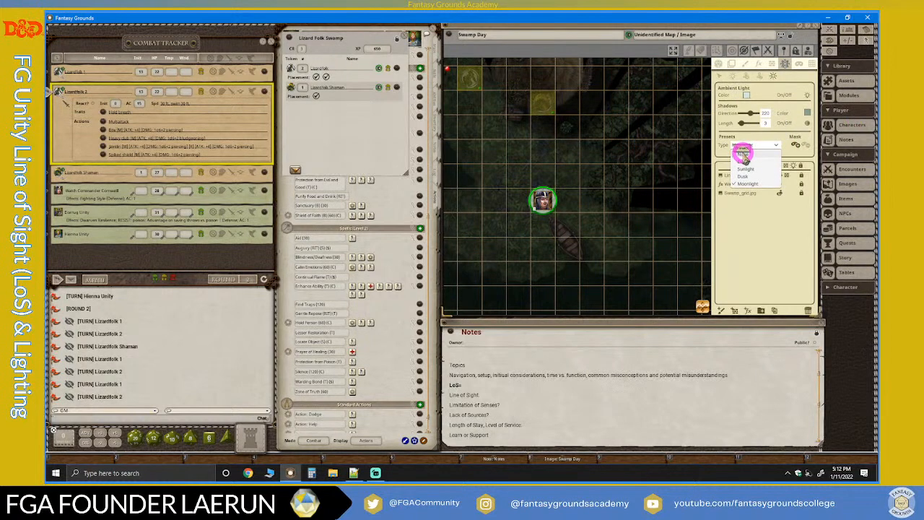
{"action": "left_click", "coordinate": [743, 151]}
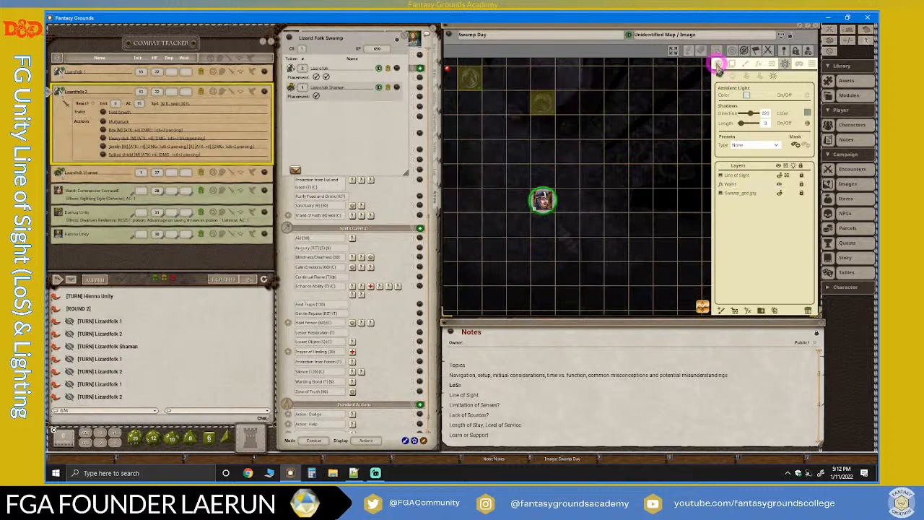
Deselect and reselect the player character token on the Swamp Day map, and examine its vision without ambient light.
{"action": "left_click", "coordinate": [717, 65]}
{"action": "left_click", "coordinate": [547, 192]}
{"action": "scroll", "coordinate": [581, 238], "scroll_direction": "down", "scroll_amount": 1}
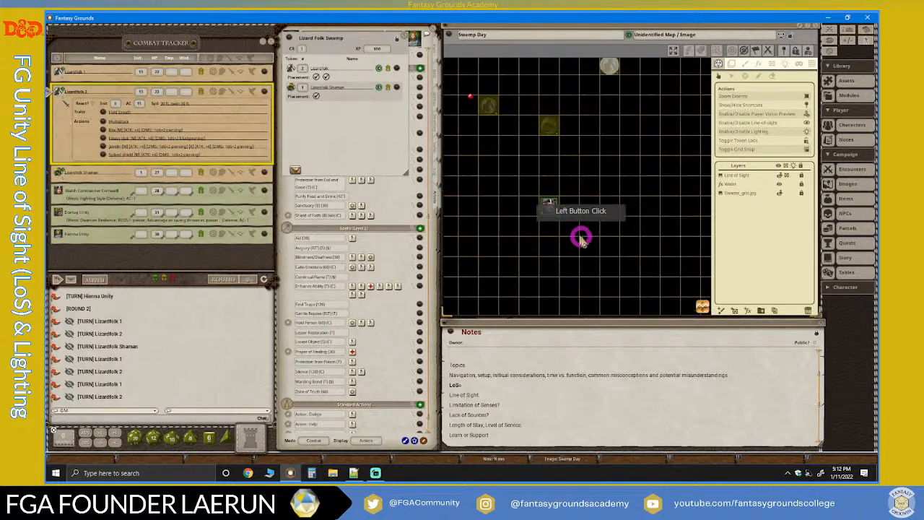
{"action": "scroll", "coordinate": [583, 239], "scroll_direction": "up", "scroll_amount": 1}
{"action": "scroll", "coordinate": [597, 260], "scroll_direction": "up", "scroll_amount": 1}
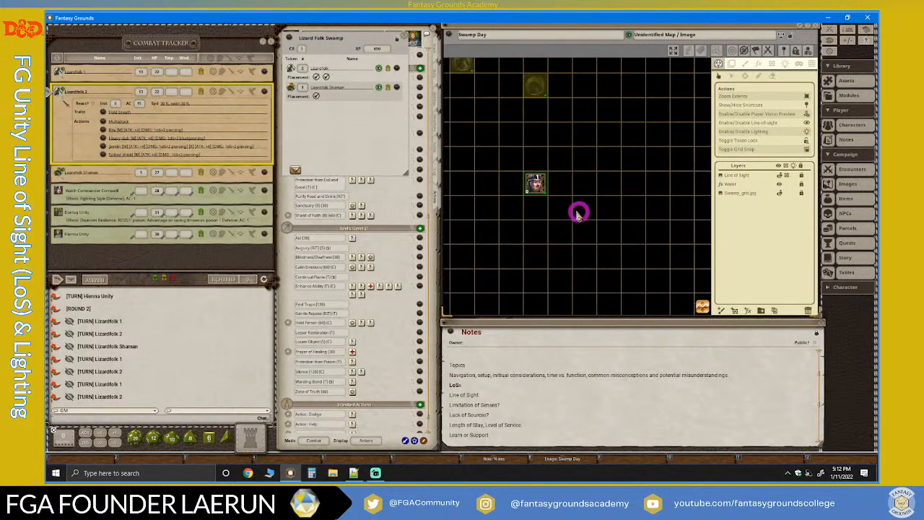
{"action": "left_click", "coordinate": [538, 185]}
{"action": "scroll", "coordinate": [586, 253], "scroll_direction": "down", "scroll_amount": 2}
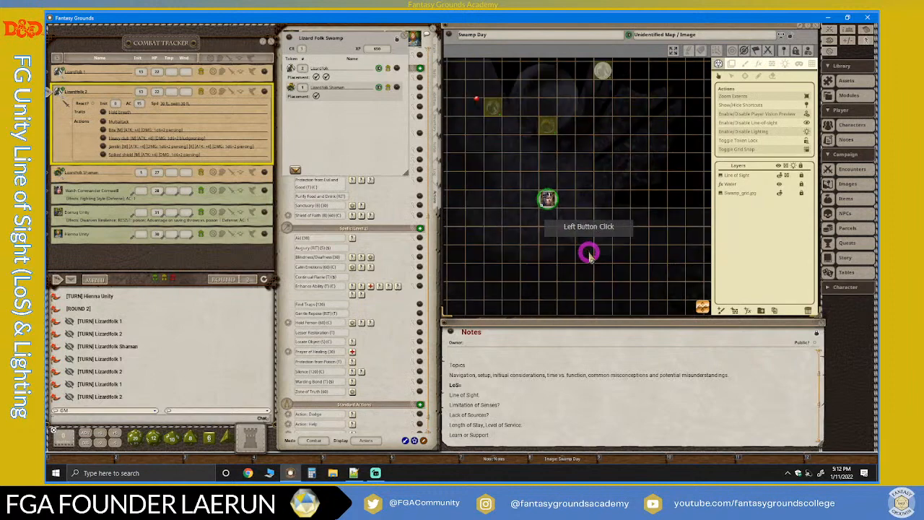
{"action": "scroll", "coordinate": [522, 261], "scroll_direction": "up", "scroll_amount": 2}
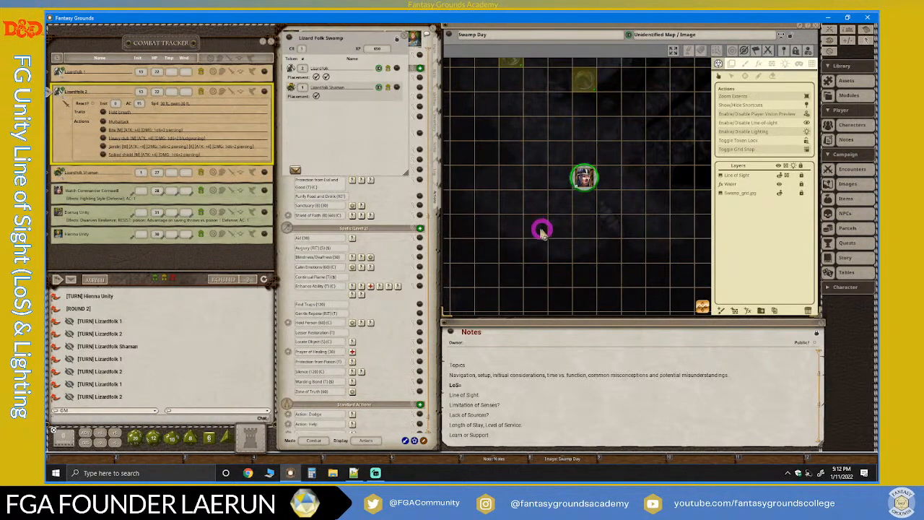
{"action": "scroll", "coordinate": [604, 246], "scroll_direction": "up", "scroll_amount": 2}
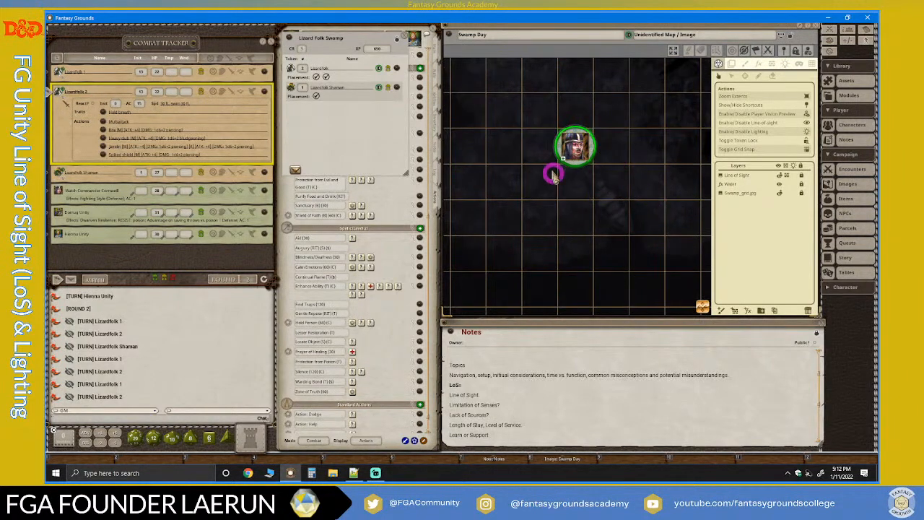
{"action": "scroll", "coordinate": [492, 199], "scroll_direction": "down", "scroll_amount": 1}
{"action": "scroll", "coordinate": [492, 197], "scroll_direction": "down", "scroll_amount": 2}
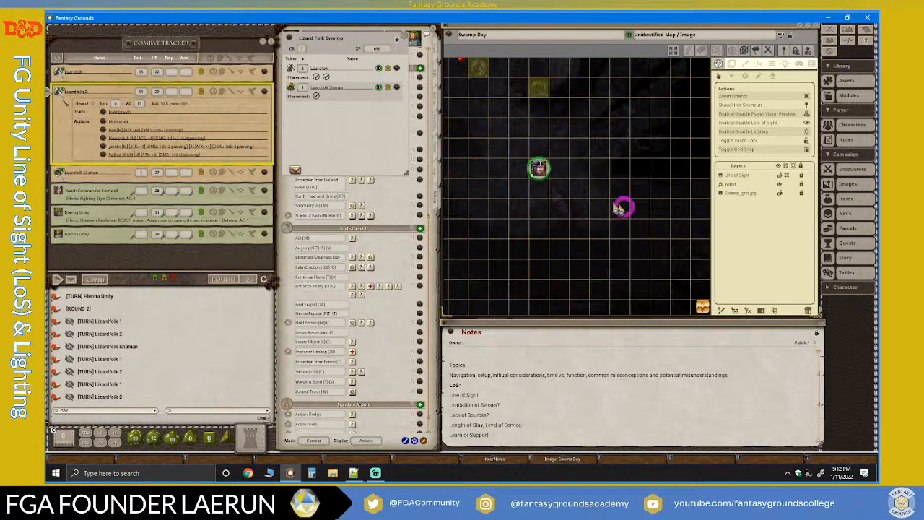
{"action": "scroll", "coordinate": [547, 203], "scroll_direction": "up", "scroll_amount": 2}
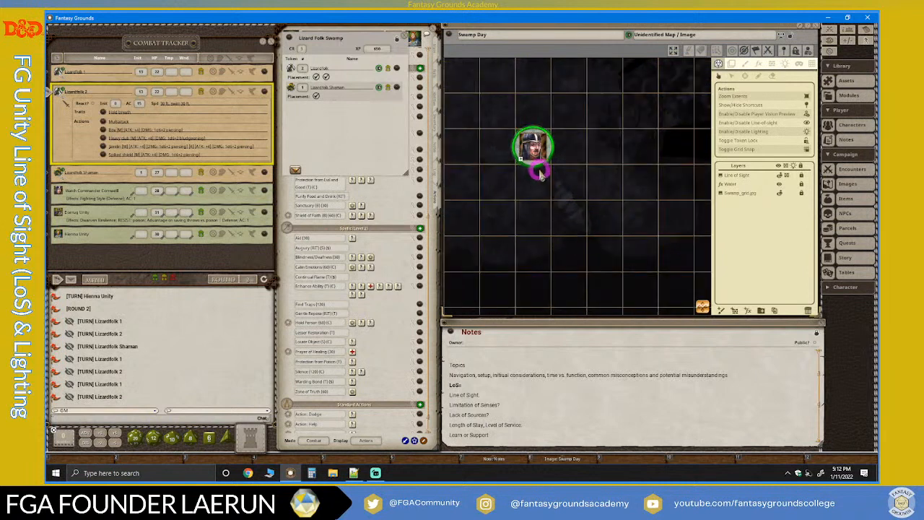
{"action": "scroll", "coordinate": [538, 175], "scroll_direction": "down", "scroll_amount": 3}
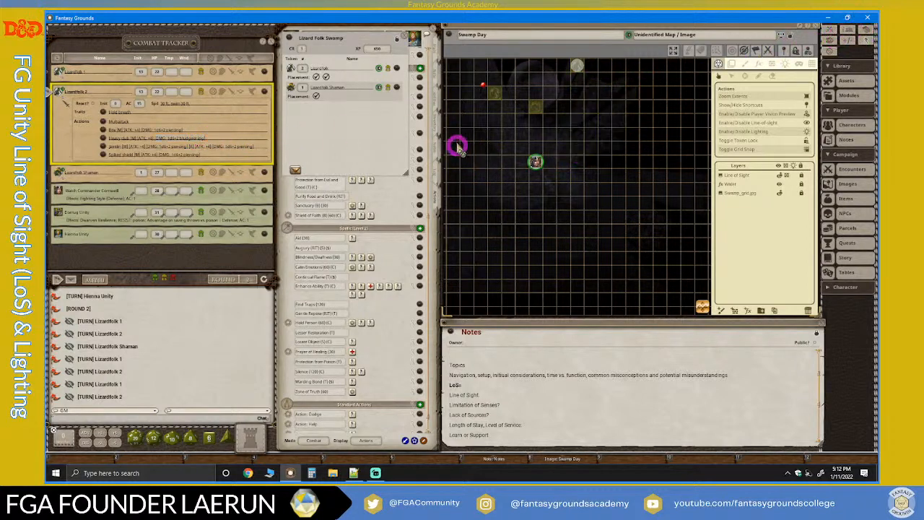
Close the Lizard Folk Swamp encounter, advance the combat turn to the Watch Commander, and open that character's sheet.
{"action": "left_click", "coordinate": [407, 37]}
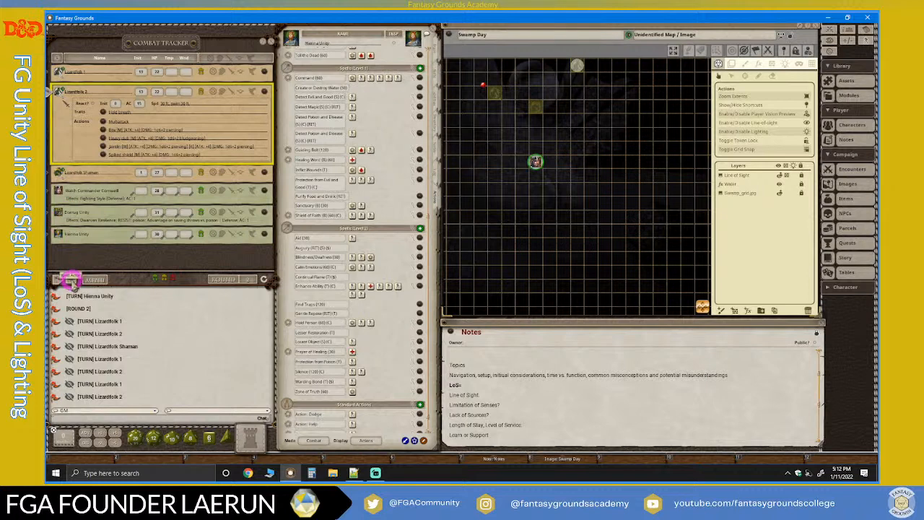
{"action": "left_click", "coordinate": [69, 281]}
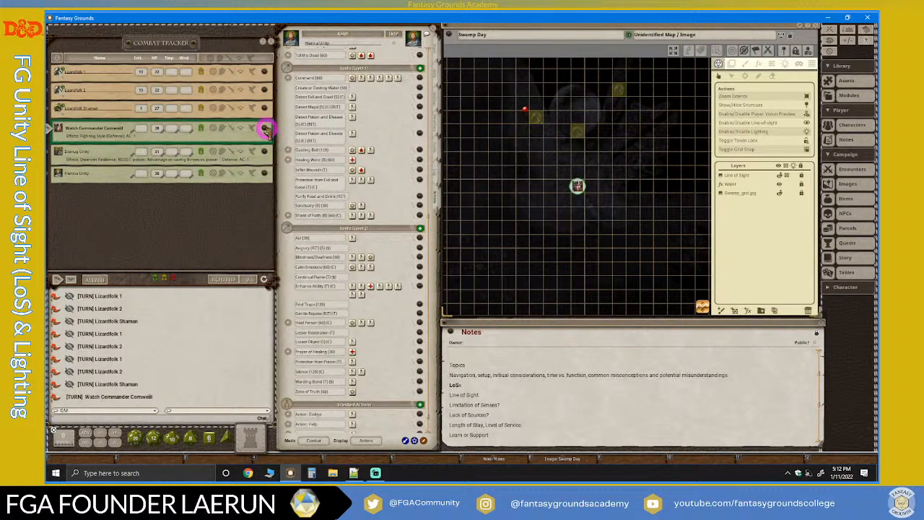
{"action": "left_click", "coordinate": [265, 129]}
{"action": "left_click", "coordinate": [218, 231]}
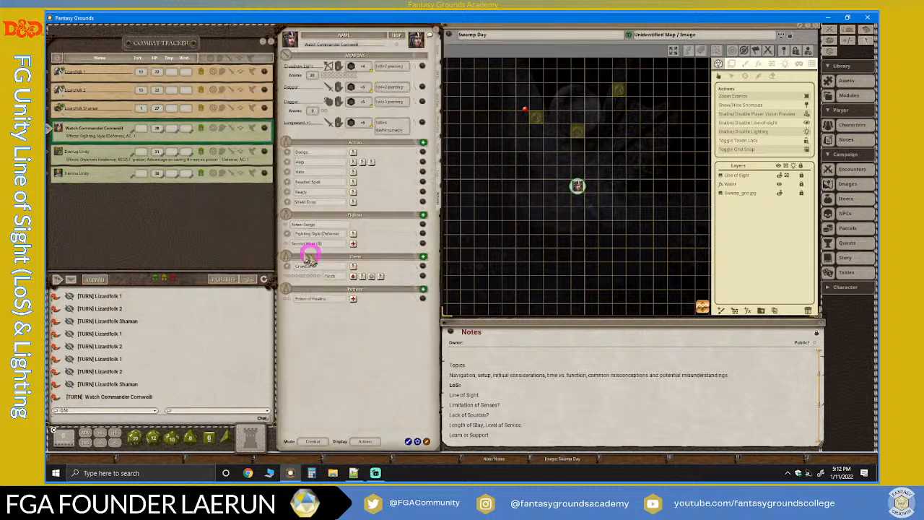
Apply the sheet's text-only Torch effect, bright light to 20' and dim light to 40', to the Watch Commander.
{"action": "left_click", "coordinate": [381, 278]}
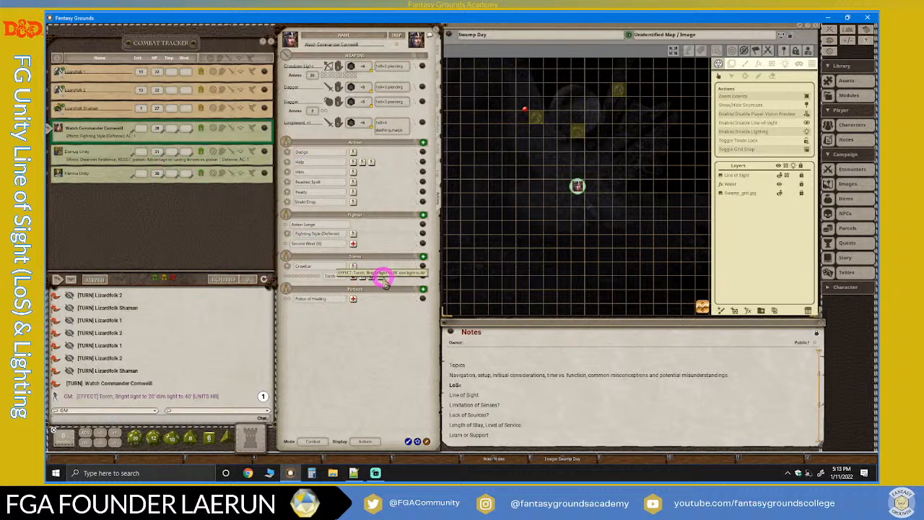
{"action": "left_click", "coordinate": [157, 138]}
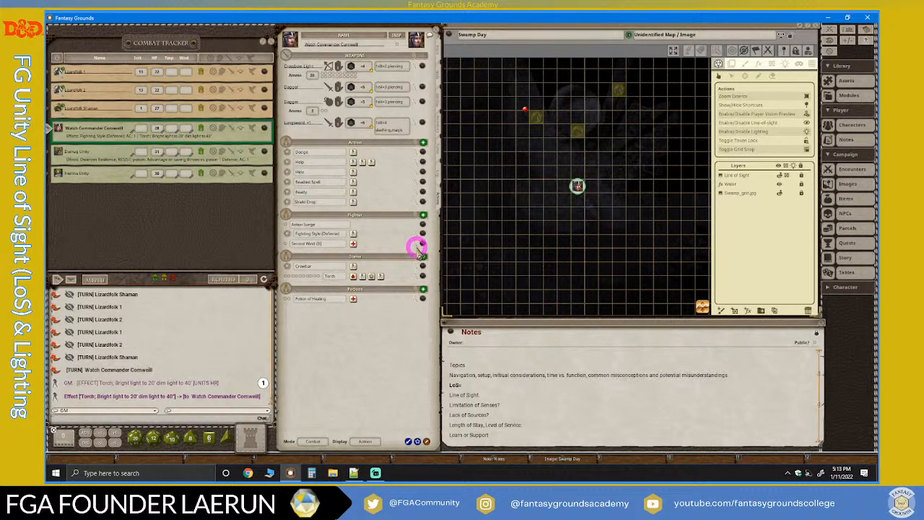
{"action": "right_click", "coordinate": [421, 273]}
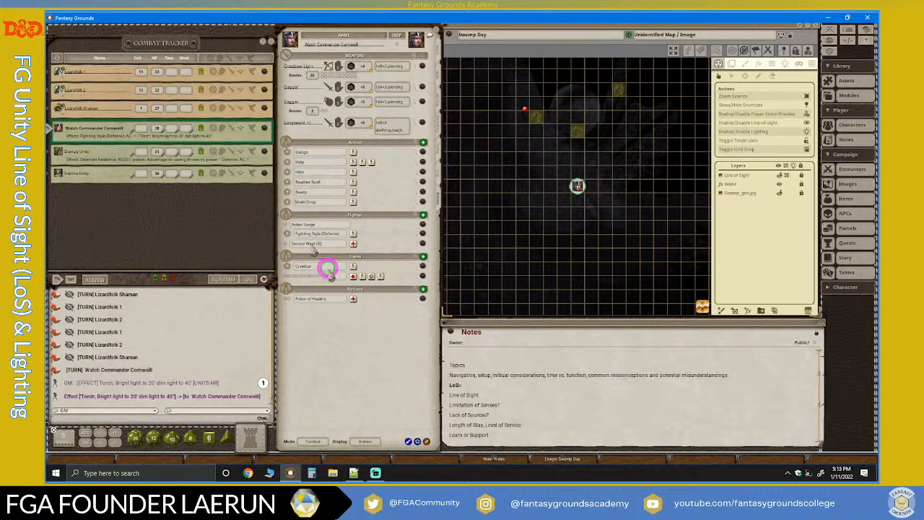
Delete the Torch effect from the Watch Commander's effects list in the combat tracker.
{"action": "left_click", "coordinate": [254, 128]}
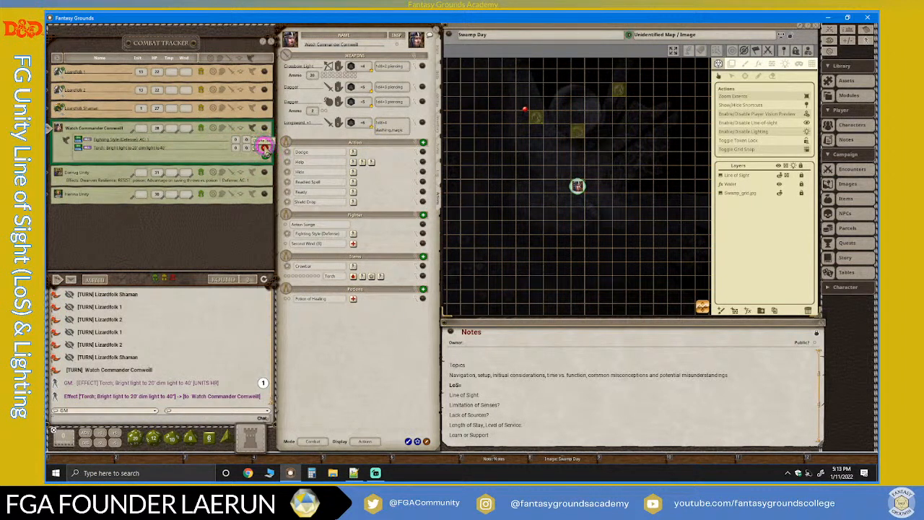
{"action": "left_click", "coordinate": [264, 148]}
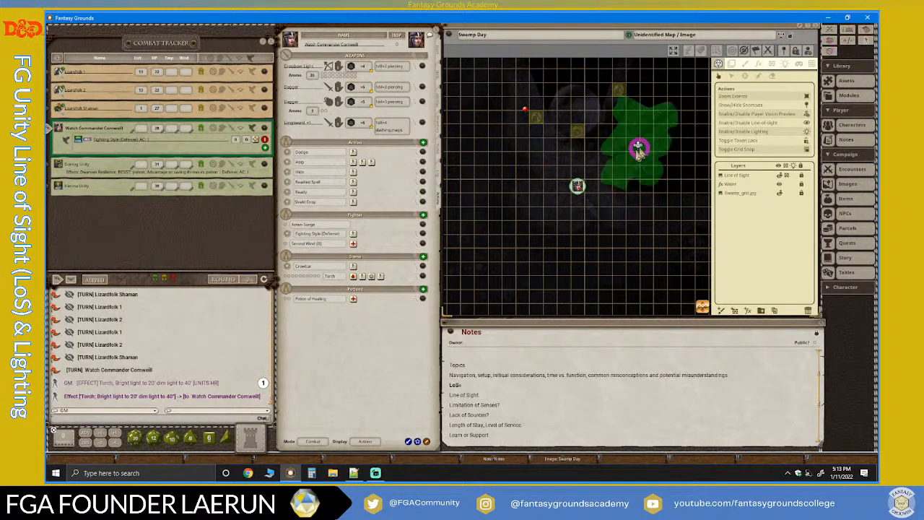
{"action": "left_click", "coordinate": [578, 185]}
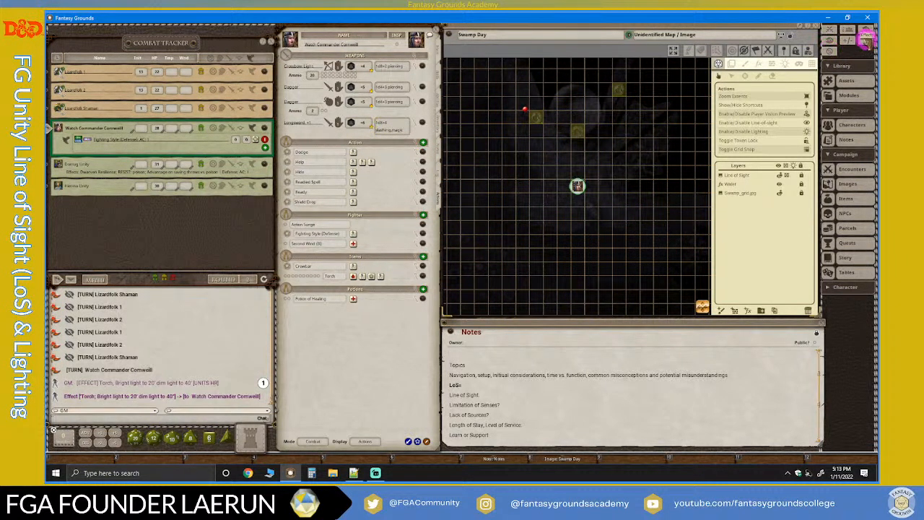
Open the Effects window, place it below the map, and mark one Torch use on the Watch Commander's sheet.
{"action": "left_click", "coordinate": [866, 38]}
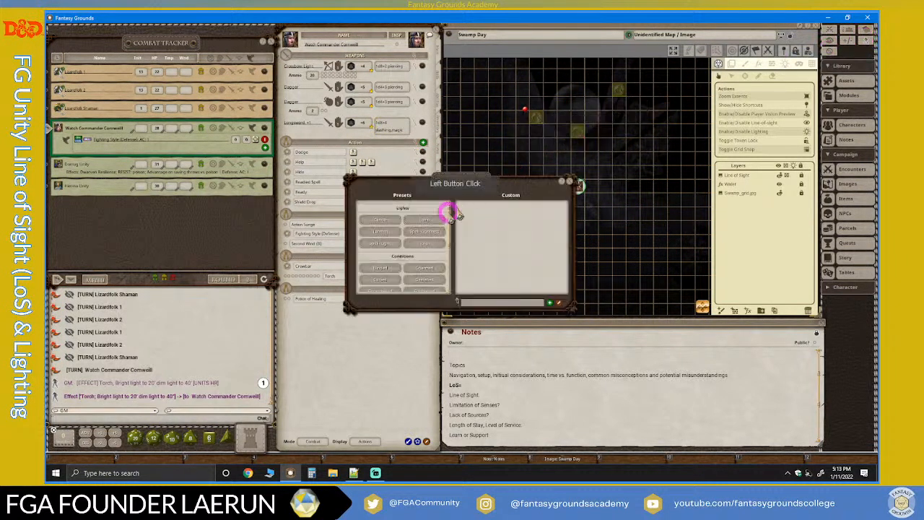
{"action": "left_click_drag", "start_coordinate": [470, 181], "coordinate": [414, 317]}
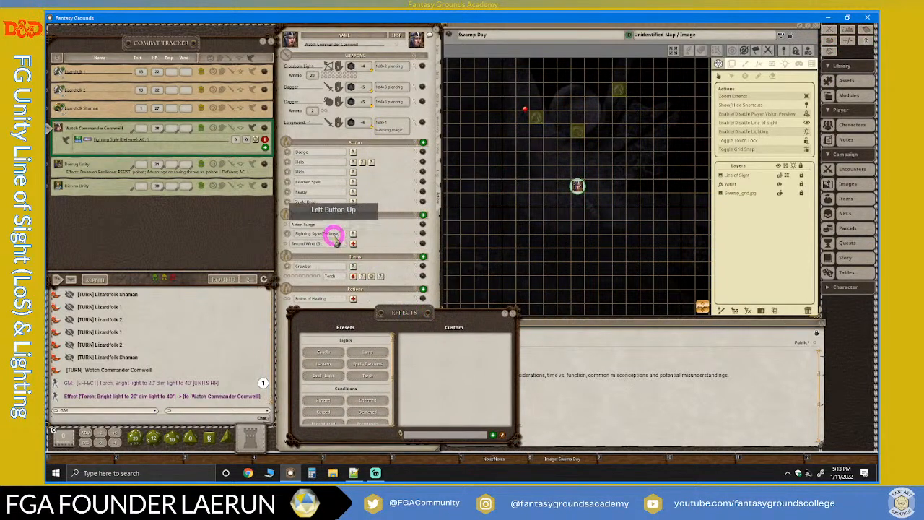
{"action": "left_click_drag", "start_coordinate": [321, 278], "coordinate": [284, 280]}
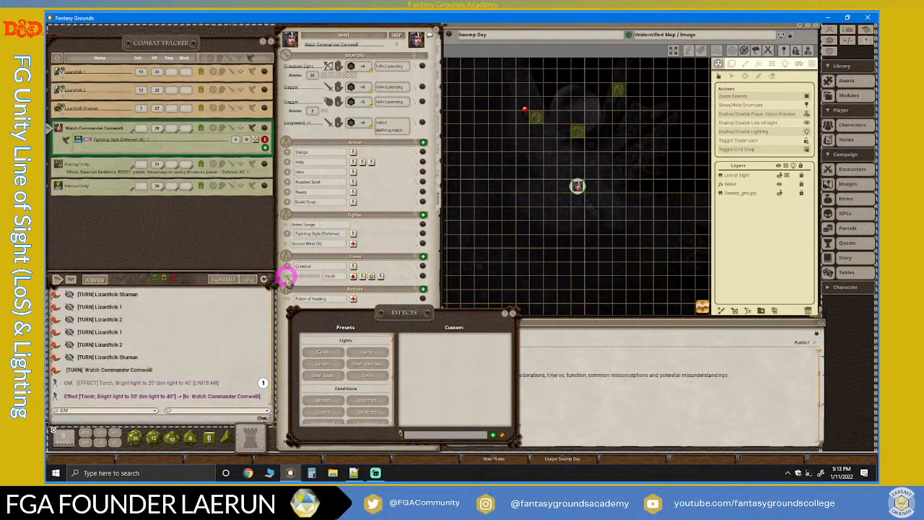
{"action": "left_click", "coordinate": [286, 276]}
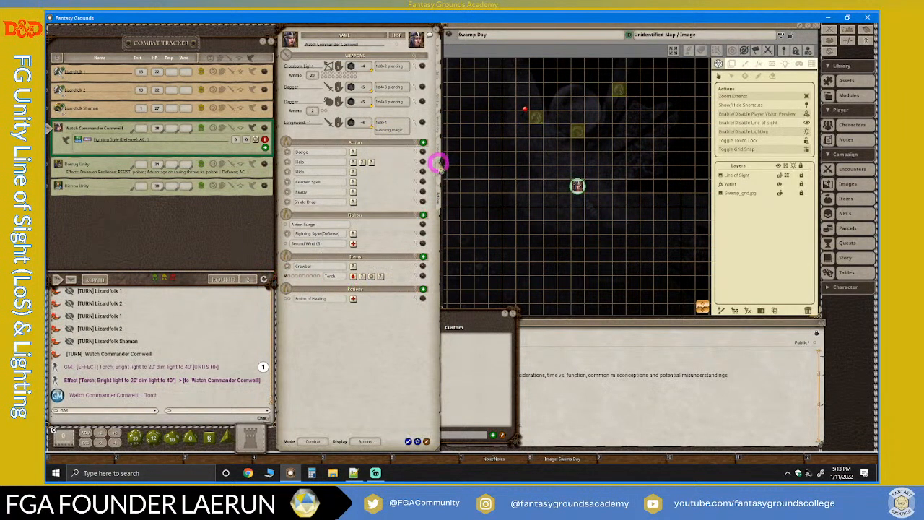
Show the Watch Commander's inventory and bring the Effects window in front of it with the Lights presets accessible.
{"action": "left_click", "coordinate": [439, 133]}
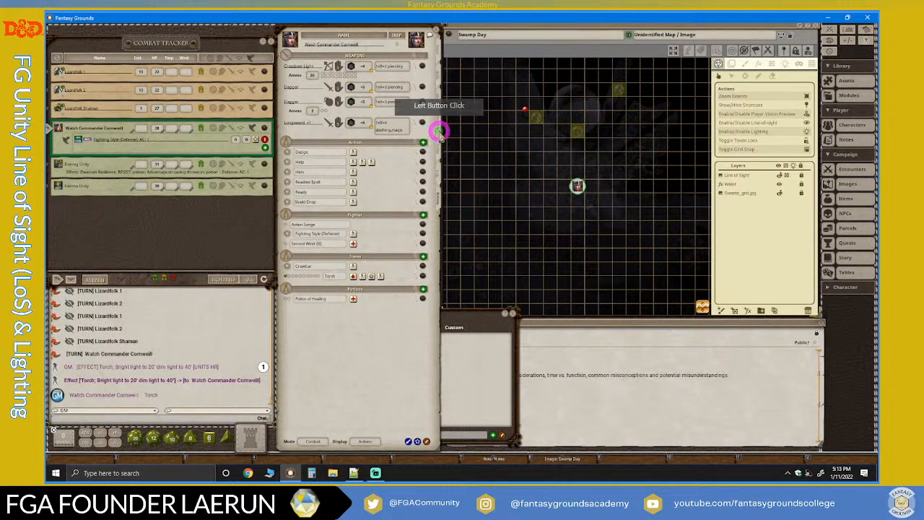
{"action": "left_click", "coordinate": [438, 132]}
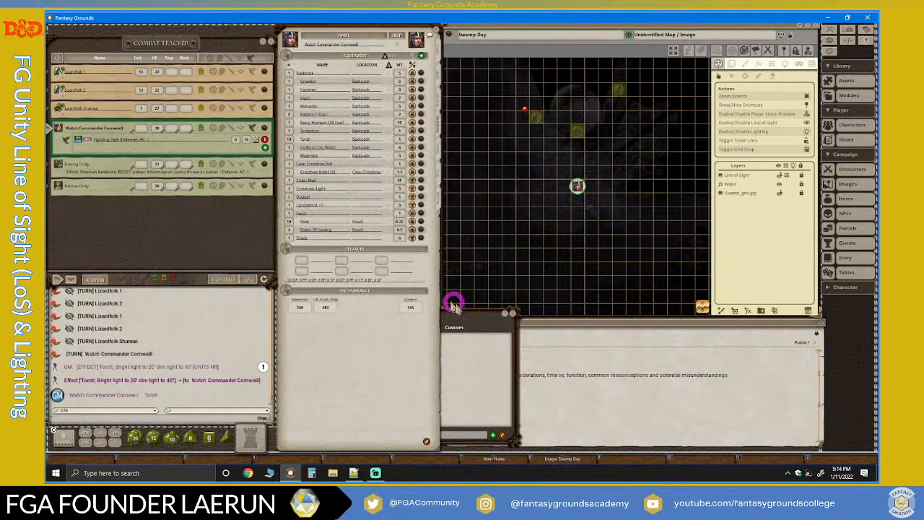
{"action": "left_click_drag", "start_coordinate": [482, 322], "coordinate": [432, 281]}
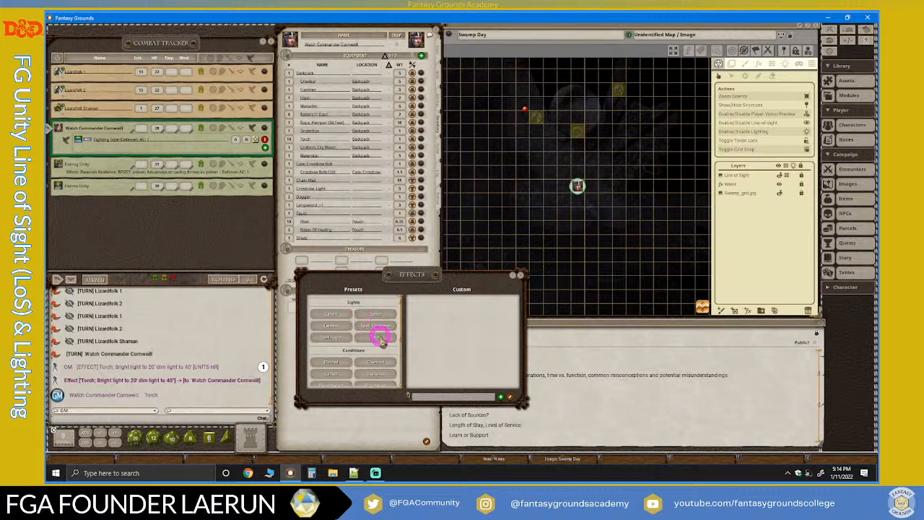
Apply the Torch light preset to the Watch Commander and move the character's token one square up toward the hut.
{"action": "left_click_drag", "start_coordinate": [381, 340], "coordinate": [151, 140]}
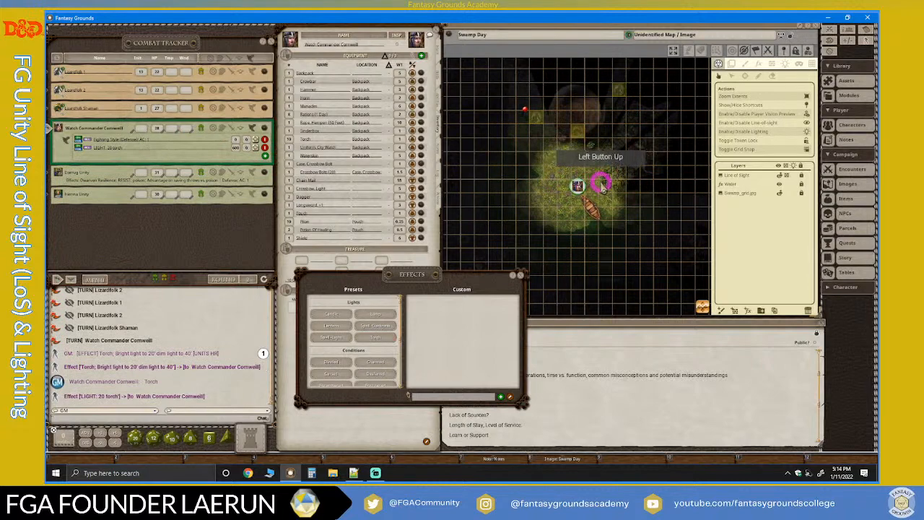
{"action": "scroll", "coordinate": [600, 183], "scroll_direction": "up", "scroll_amount": 4}
{"action": "left_click", "coordinate": [554, 192]}
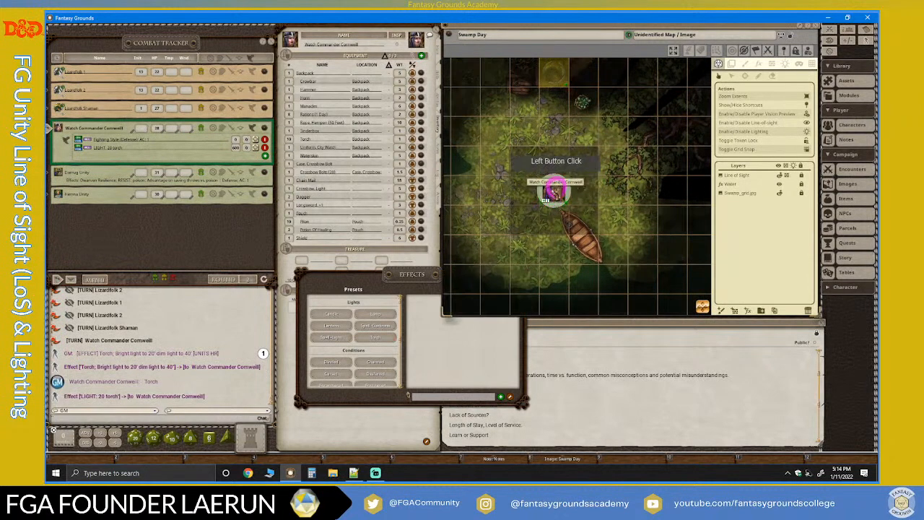
{"action": "left_click_drag", "start_coordinate": [554, 191], "coordinate": [572, 173]}
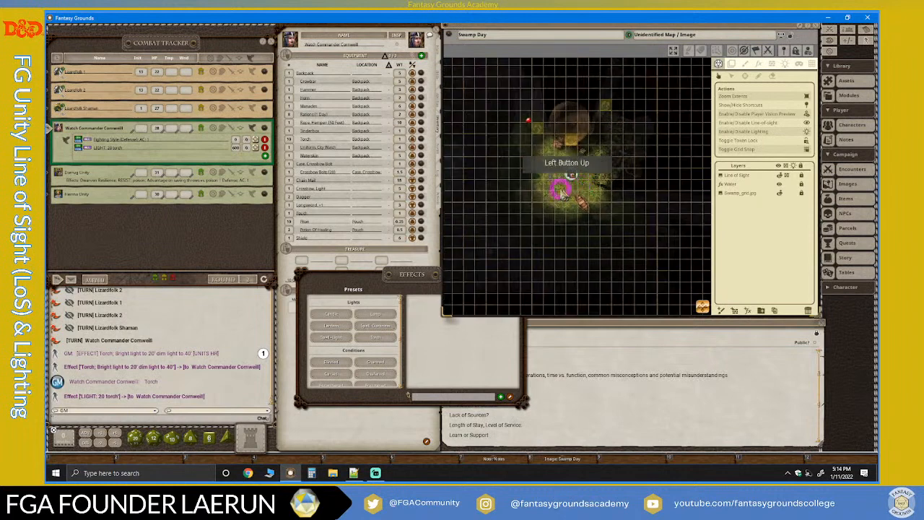
{"action": "scroll", "coordinate": [567, 185], "scroll_direction": "up", "scroll_amount": 2}
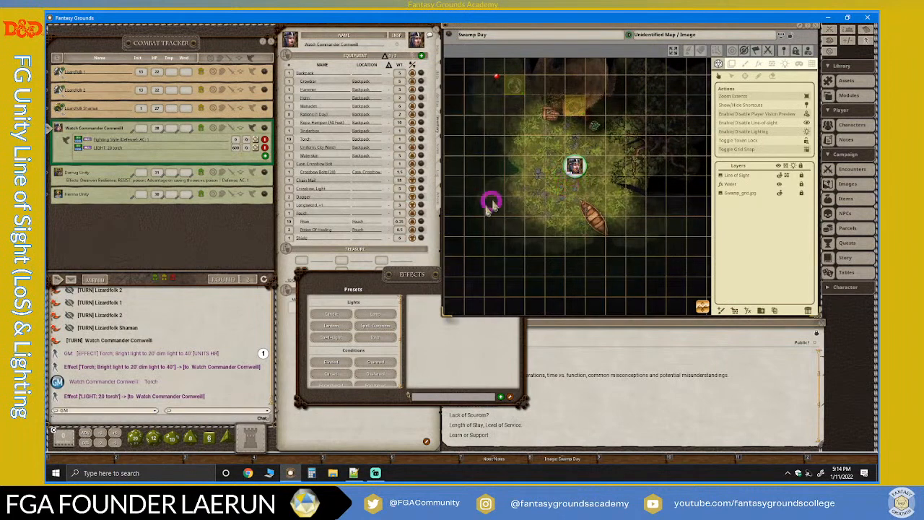
Remove the "LIGHT: 20 torch" effect from the Watch Commander in the combat tracker and close the Effects window.
{"action": "left_click_drag", "start_coordinate": [427, 278], "coordinate": [377, 272]}
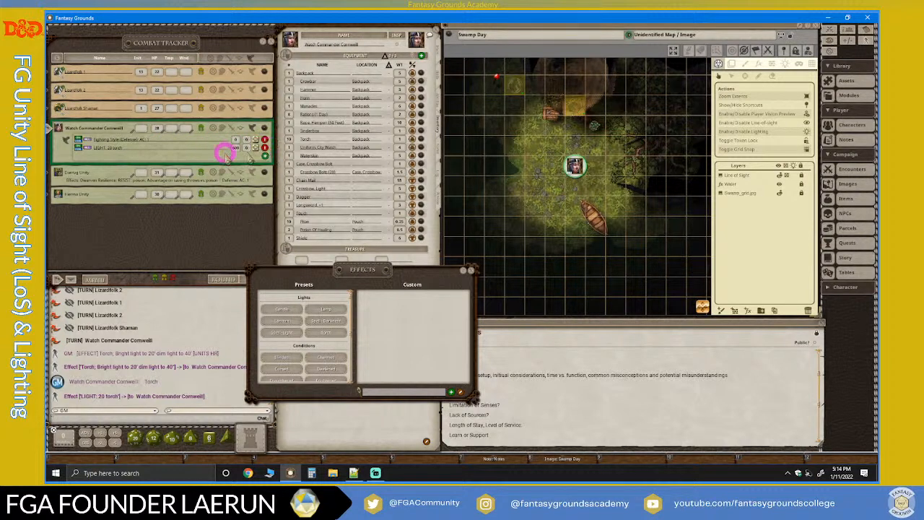
{"action": "double_click", "coordinate": [264, 146]}
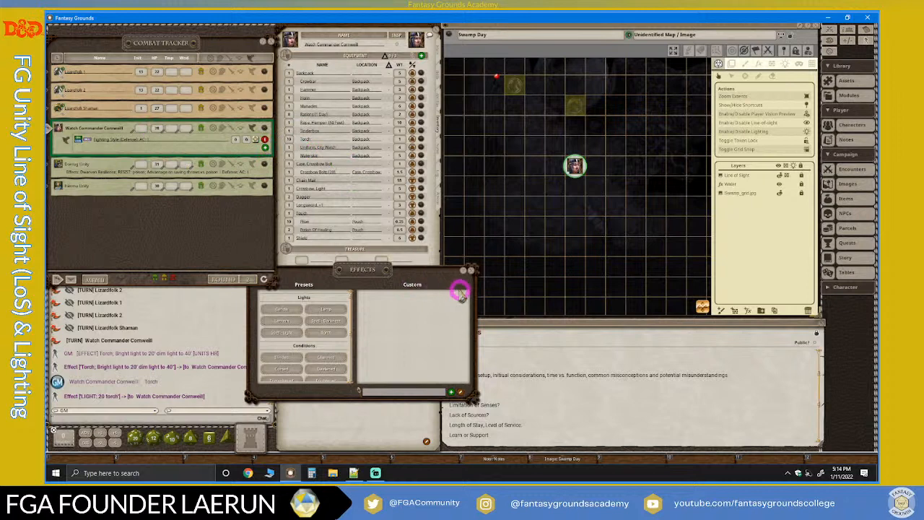
{"action": "left_click", "coordinate": [471, 270]}
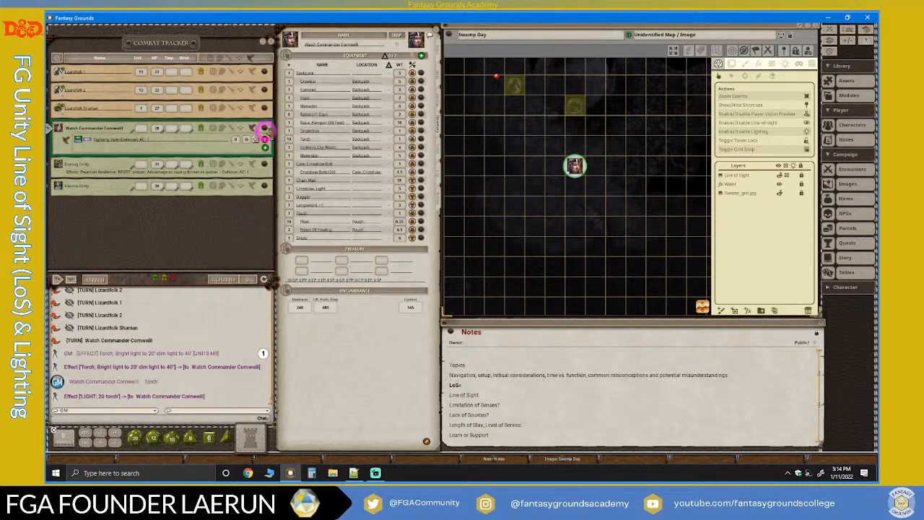
Show the actions on the Watch Commander's sheet and delete the Torch entry from the item powers.
{"action": "left_click", "coordinate": [439, 204]}
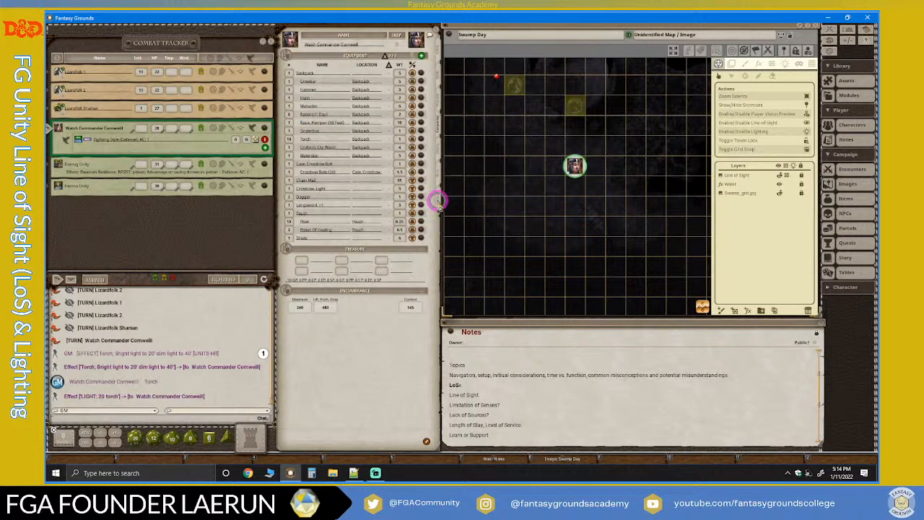
{"action": "left_click", "coordinate": [437, 194]}
{"action": "left_click", "coordinate": [438, 200]}
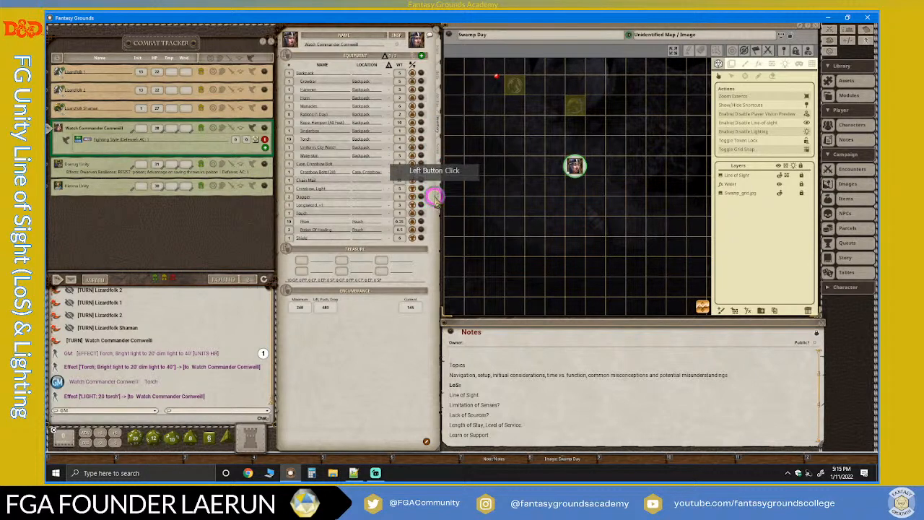
{"action": "left_click", "coordinate": [437, 195]}
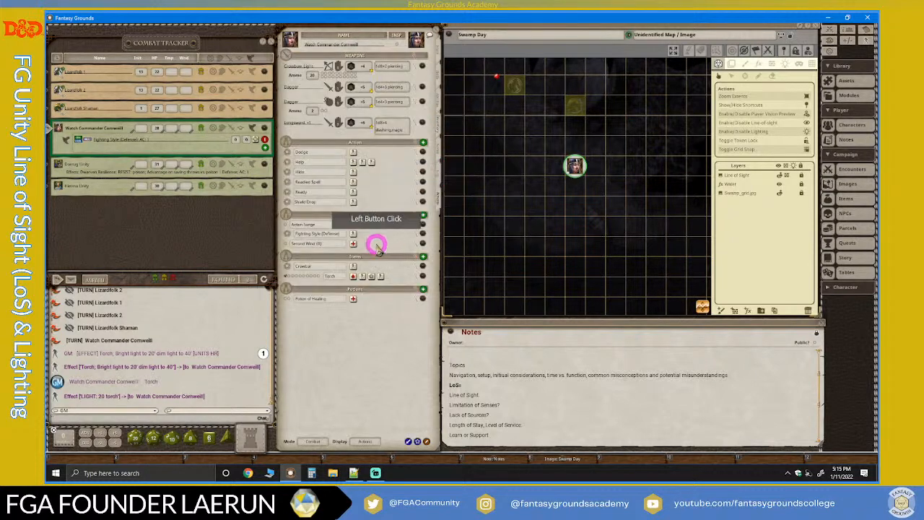
{"action": "left_click", "coordinate": [417, 277]}
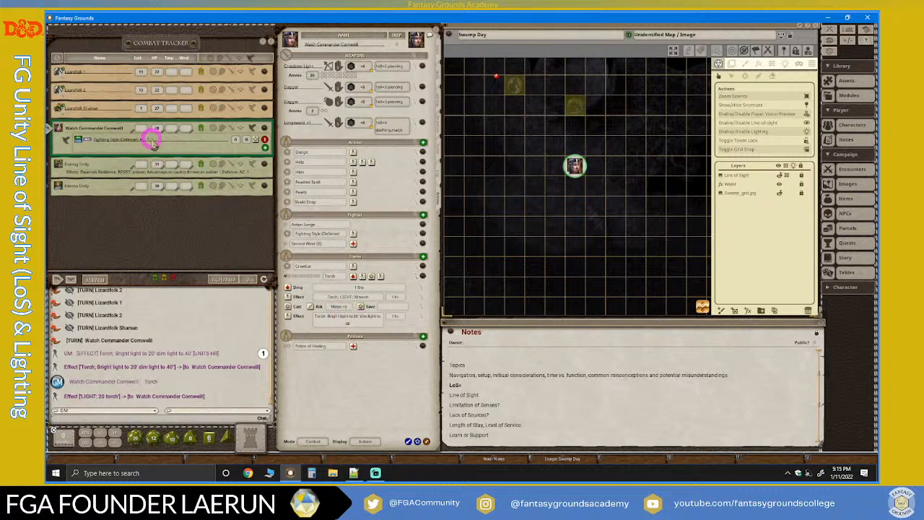
{"action": "right_click", "coordinate": [423, 319]}
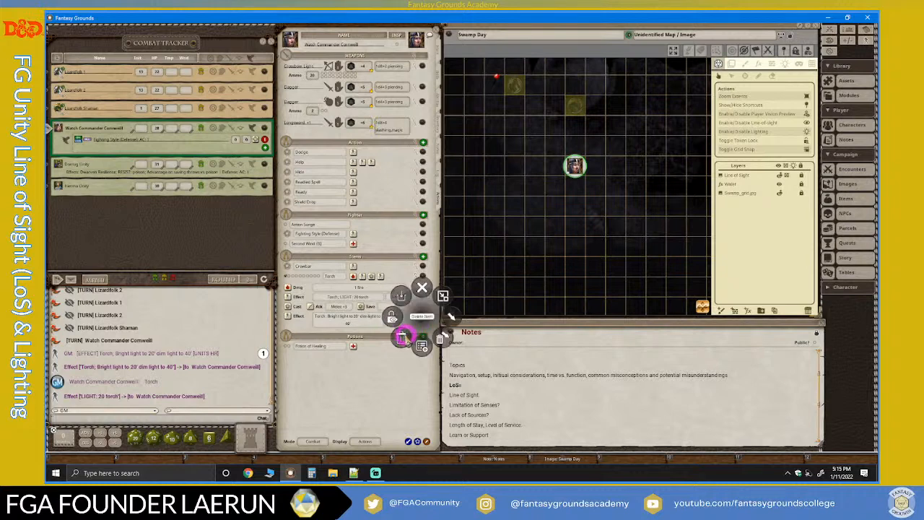
{"action": "left_click", "coordinate": [401, 338]}
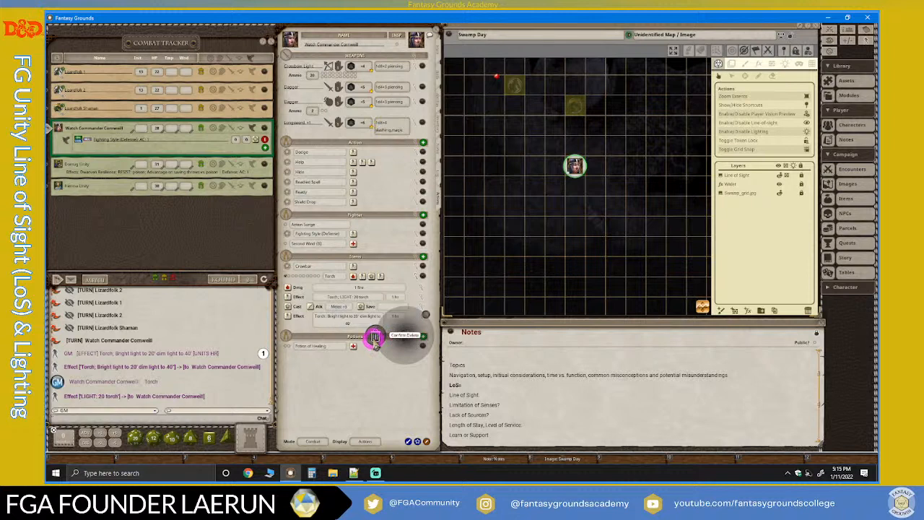
{"action": "left_click", "coordinate": [375, 337]}
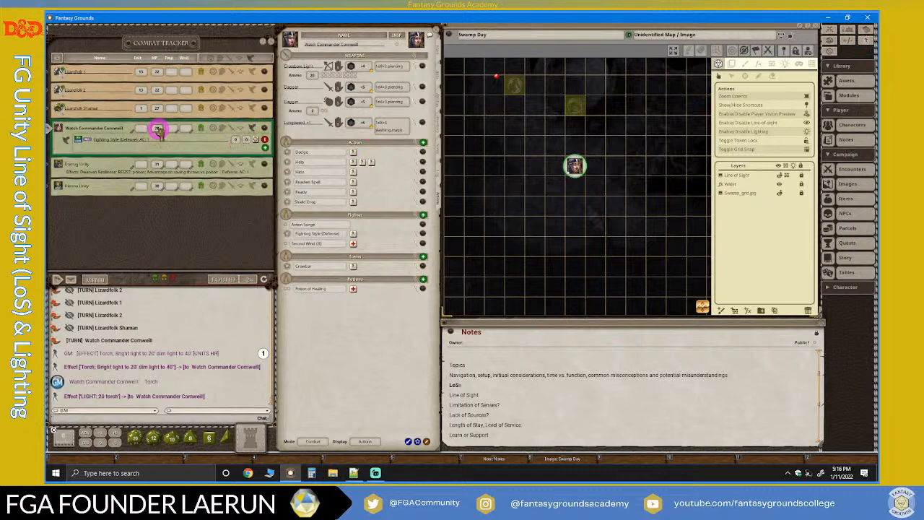
Select the Lizardfolk Shaman's token on the map and apply the Lantern light preset to the shaman in the combat tracker.
{"action": "scroll", "coordinate": [546, 92], "scroll_direction": "up", "scroll_amount": 1}
{"action": "scroll", "coordinate": [547, 89], "scroll_direction": "up", "scroll_amount": 2}
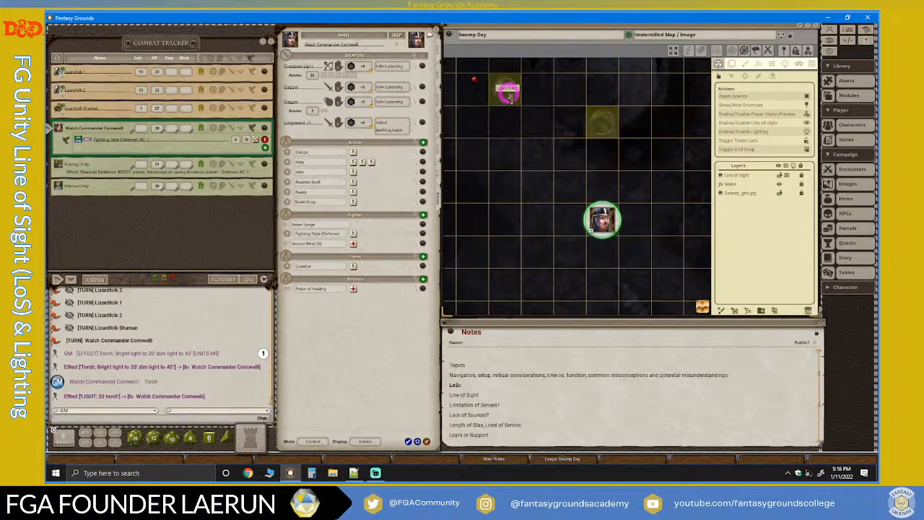
{"action": "scroll", "coordinate": [553, 118], "scroll_direction": "down", "scroll_amount": 3}
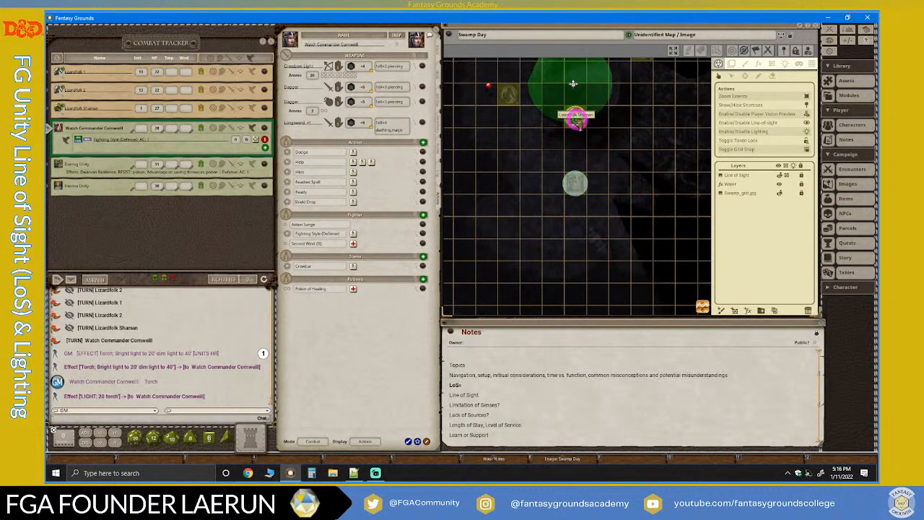
{"action": "left_click", "coordinate": [575, 121]}
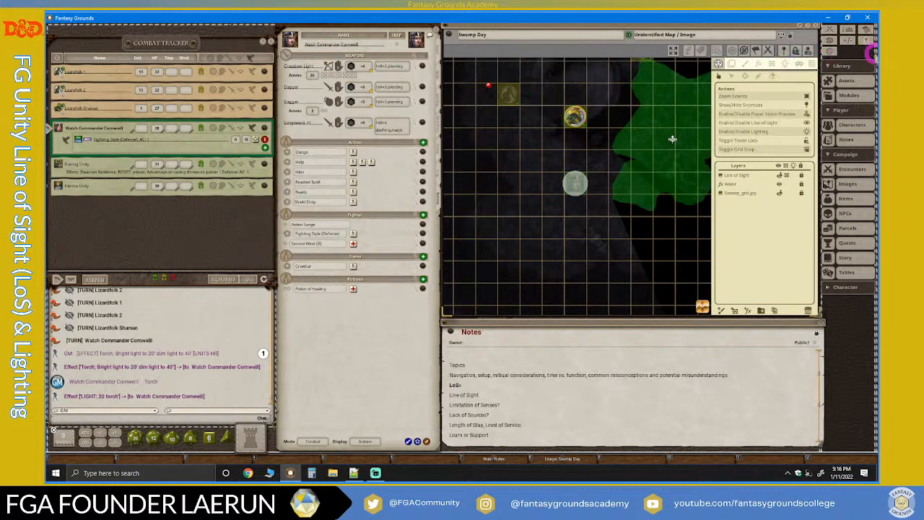
{"action": "left_click", "coordinate": [866, 40]}
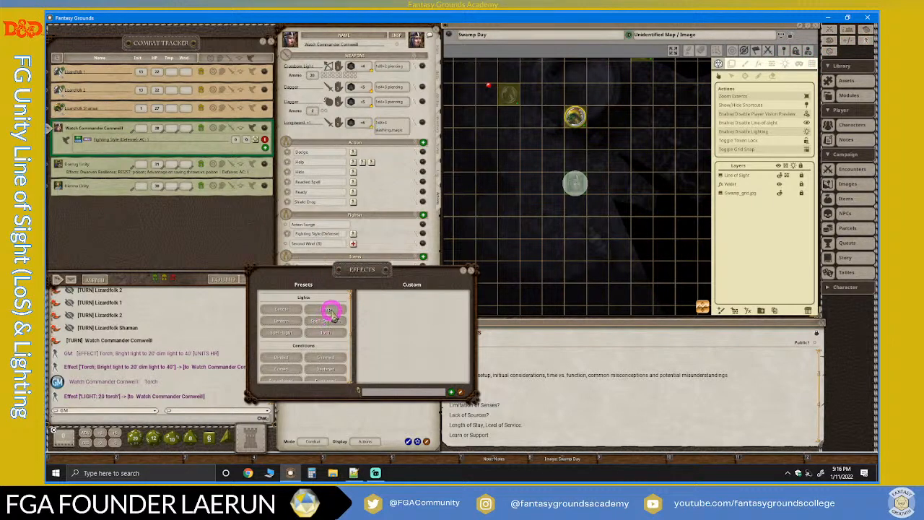
{"action": "left_click_drag", "start_coordinate": [285, 323], "coordinate": [97, 101]}
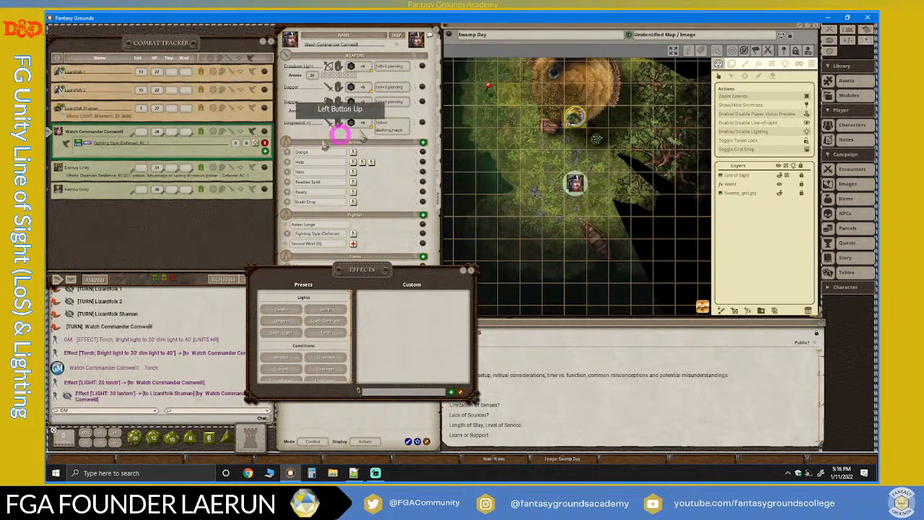
Examine how the Lizardfolk Shaman's lantern light falls around the hut, the trees and the Watch Commander's token.
{"action": "scroll", "coordinate": [584, 138], "scroll_direction": "down", "scroll_amount": 2}
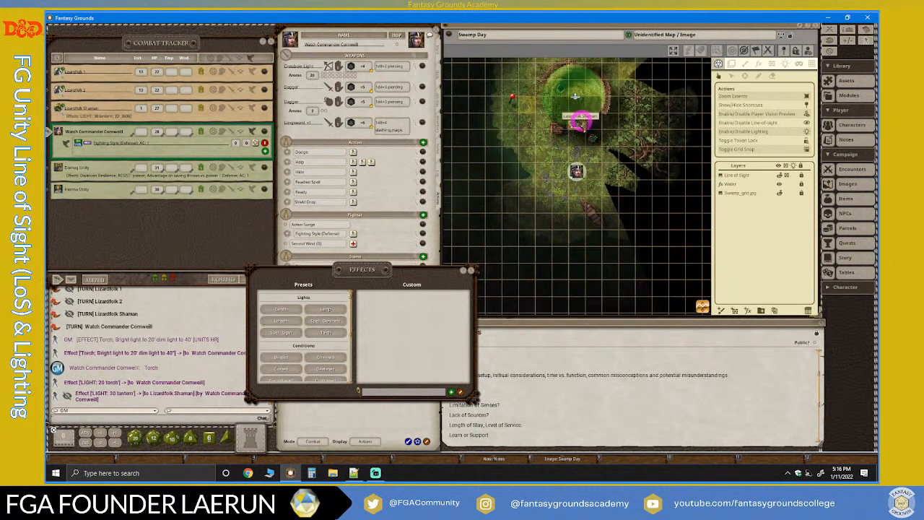
{"action": "left_click", "coordinate": [580, 122]}
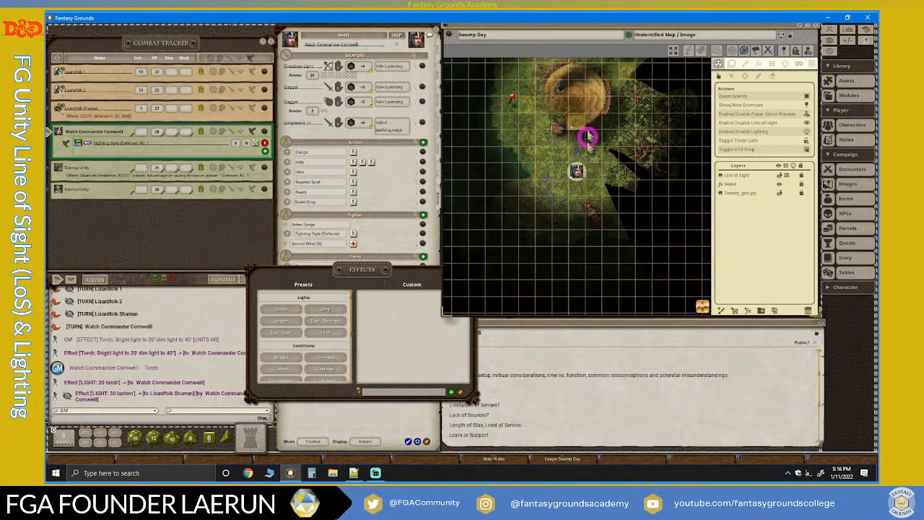
{"action": "scroll", "coordinate": [590, 141], "scroll_direction": "up", "scroll_amount": 7}
{"action": "scroll", "coordinate": [590, 142], "scroll_direction": "down", "scroll_amount": 6}
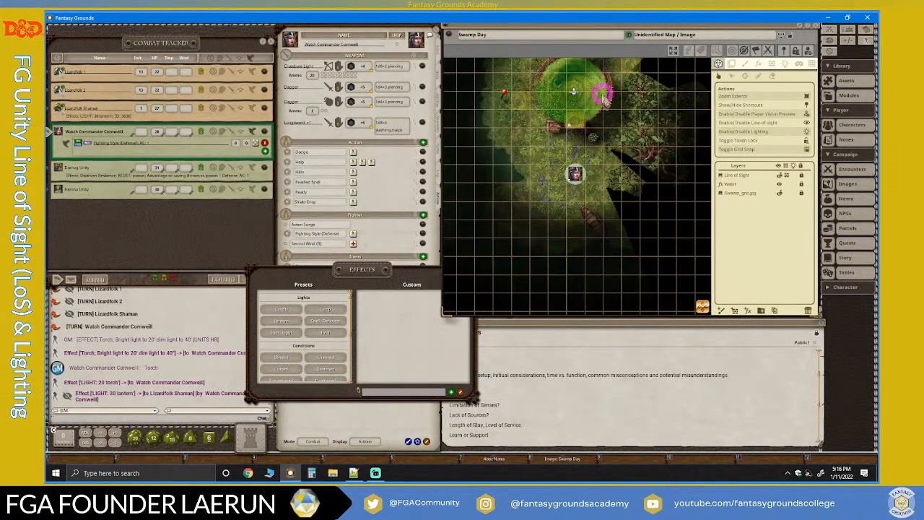
{"action": "scroll", "coordinate": [585, 118], "scroll_direction": "up", "scroll_amount": 6}
{"action": "left_click_drag", "start_coordinate": [509, 147], "coordinate": [533, 159]}
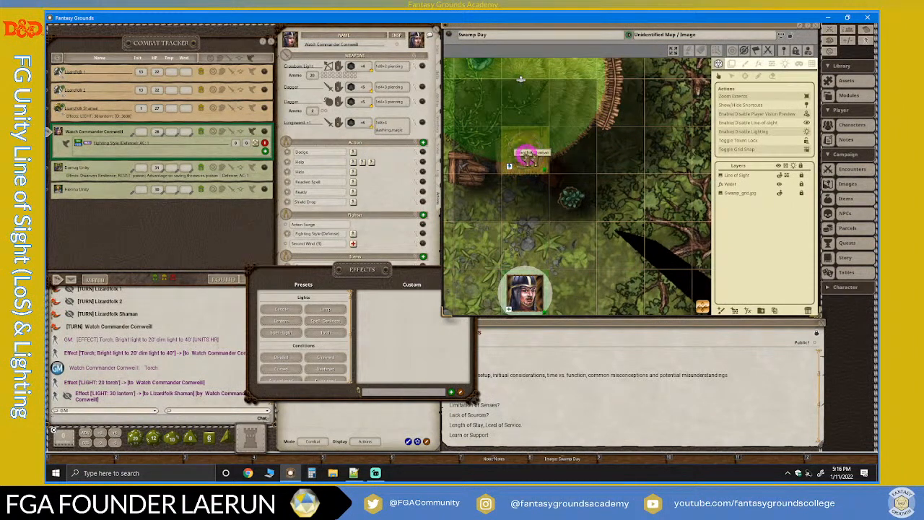
{"action": "scroll", "coordinate": [518, 150], "scroll_direction": "down", "scroll_amount": 6}
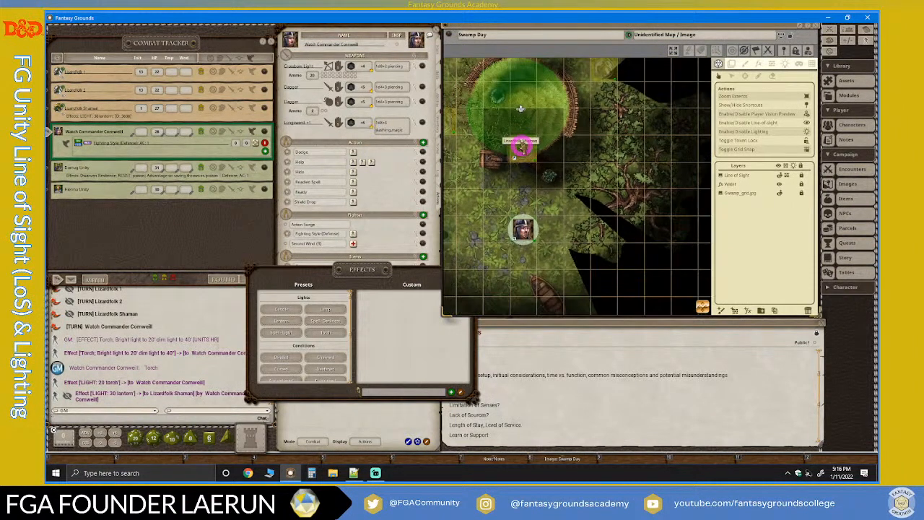
{"action": "scroll", "coordinate": [519, 210], "scroll_direction": "up", "scroll_amount": 6}
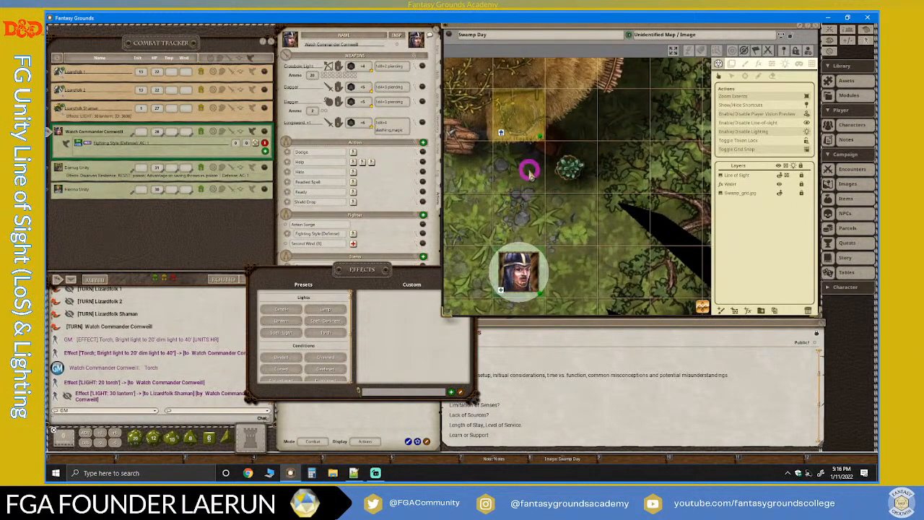
{"action": "scroll", "coordinate": [520, 167], "scroll_direction": "down", "scroll_amount": 5}
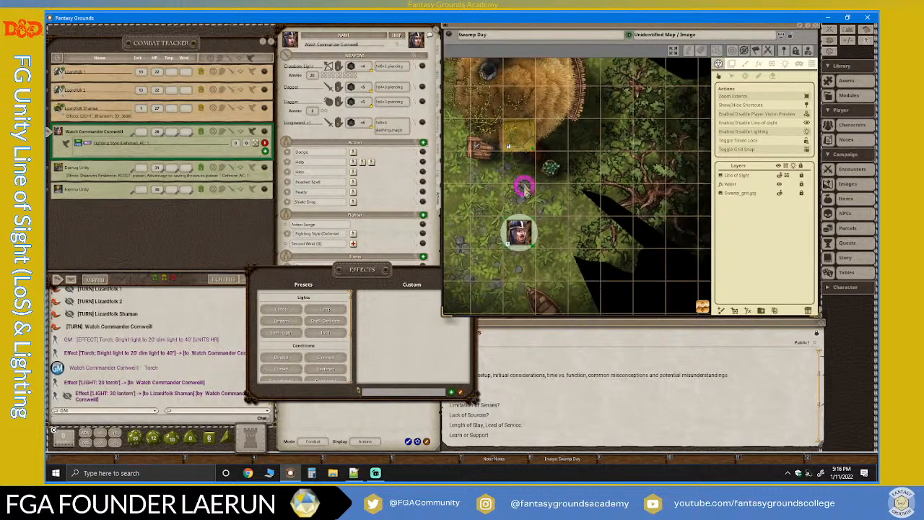
{"action": "scroll", "coordinate": [518, 233], "scroll_direction": "down", "scroll_amount": 5}
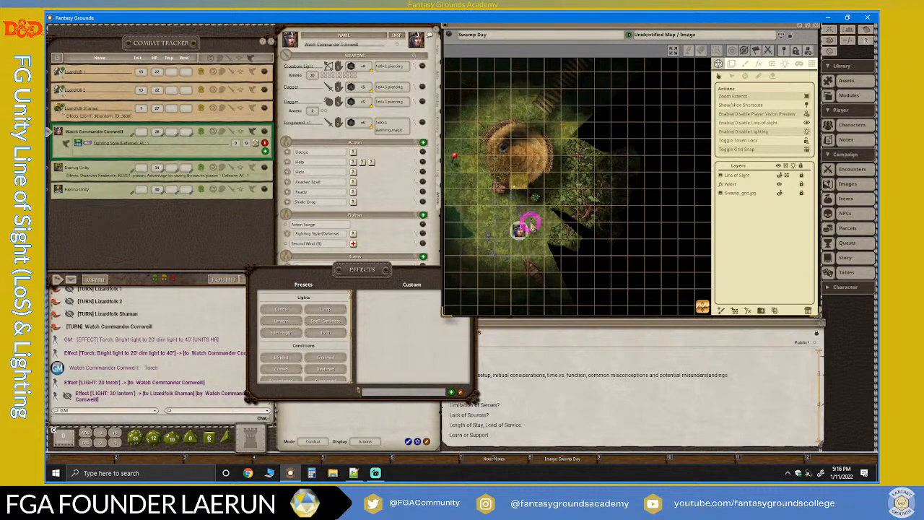
{"action": "scroll", "coordinate": [446, 201], "scroll_direction": "up", "scroll_amount": 1}
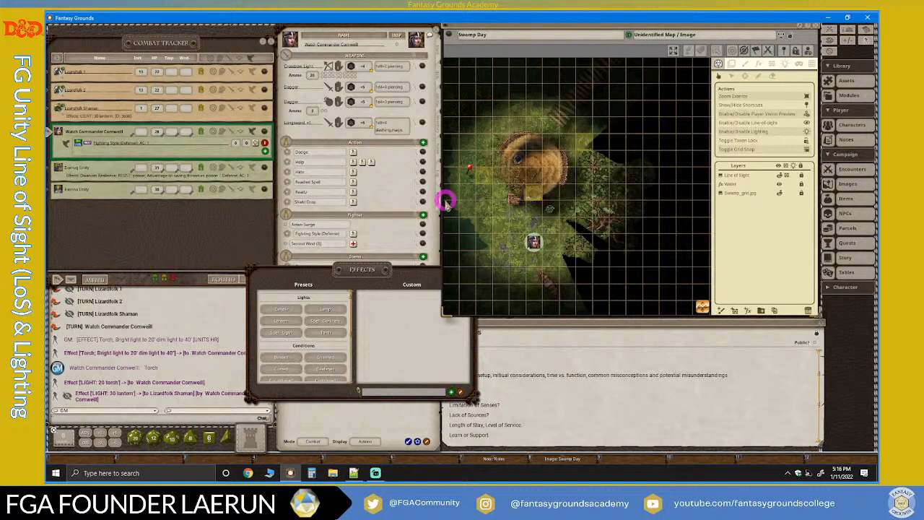
Close the Effects window to uncover the Watch Commander's sheet.
{"action": "left_click", "coordinate": [382, 268]}
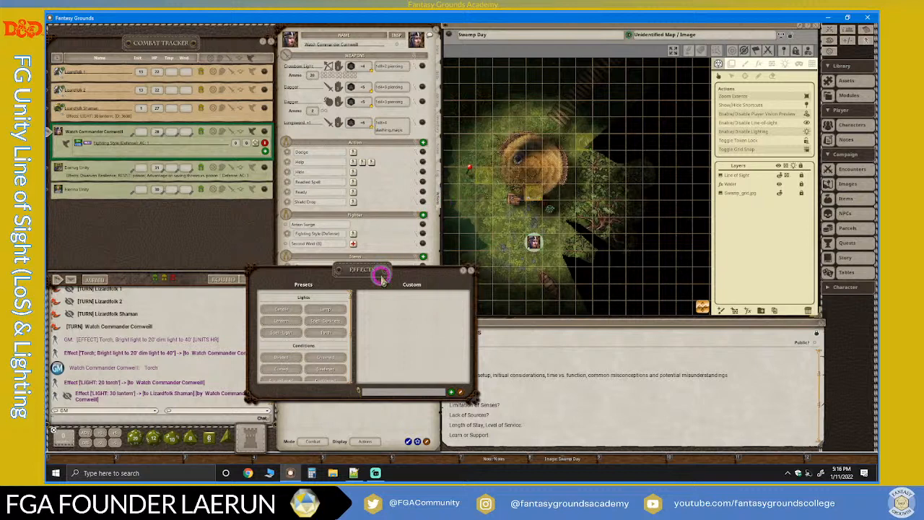
{"action": "left_click", "coordinate": [467, 271]}
{"action": "left_click", "coordinate": [332, 267]}
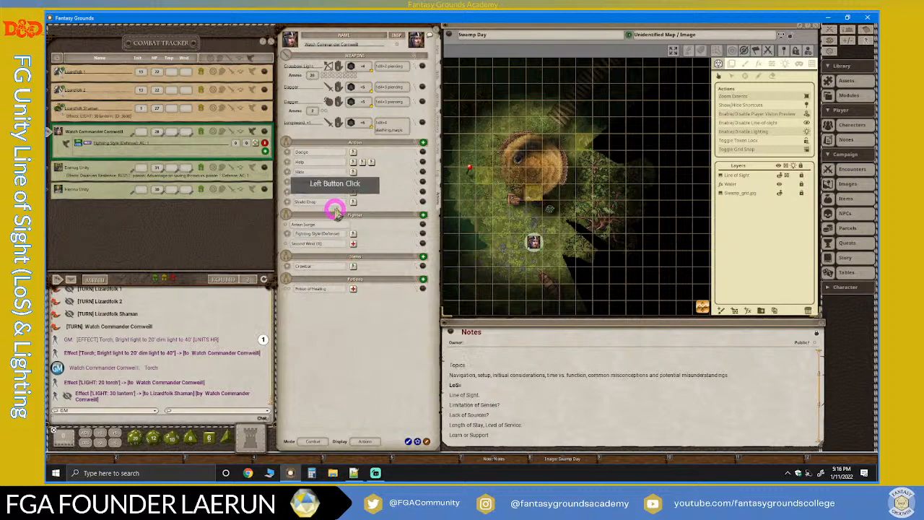